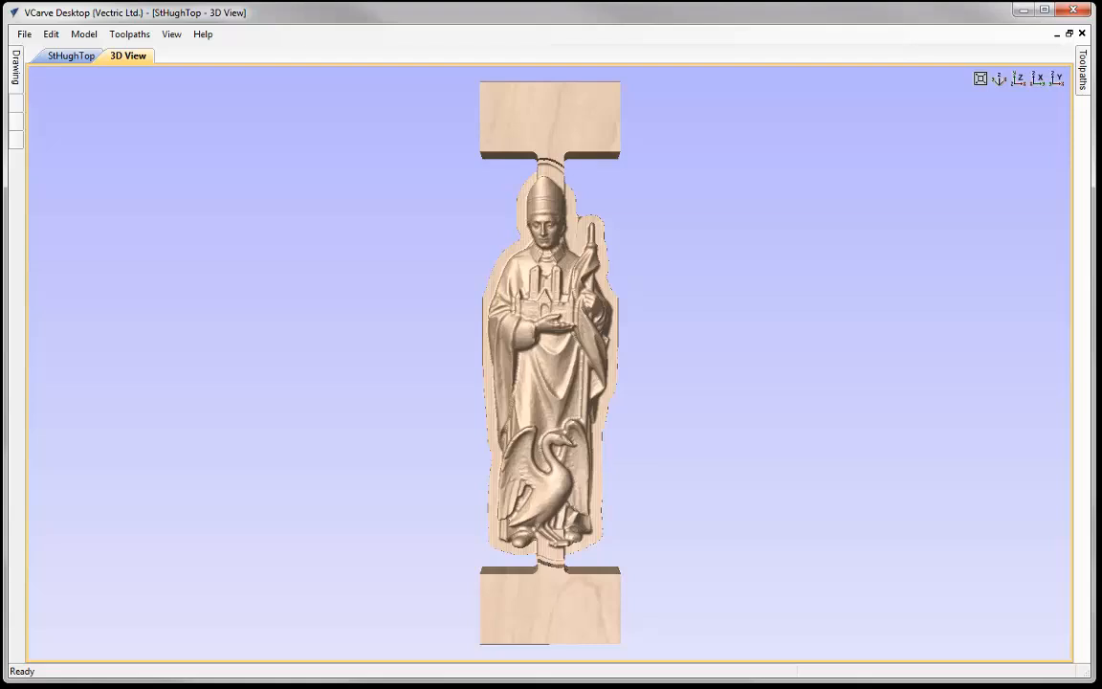
Close the open project and create a new job 3 inches wide, 12 inches high and 0.8 inches thick with a centred datum.
{"action": "left_click", "coordinate": [24, 33]}
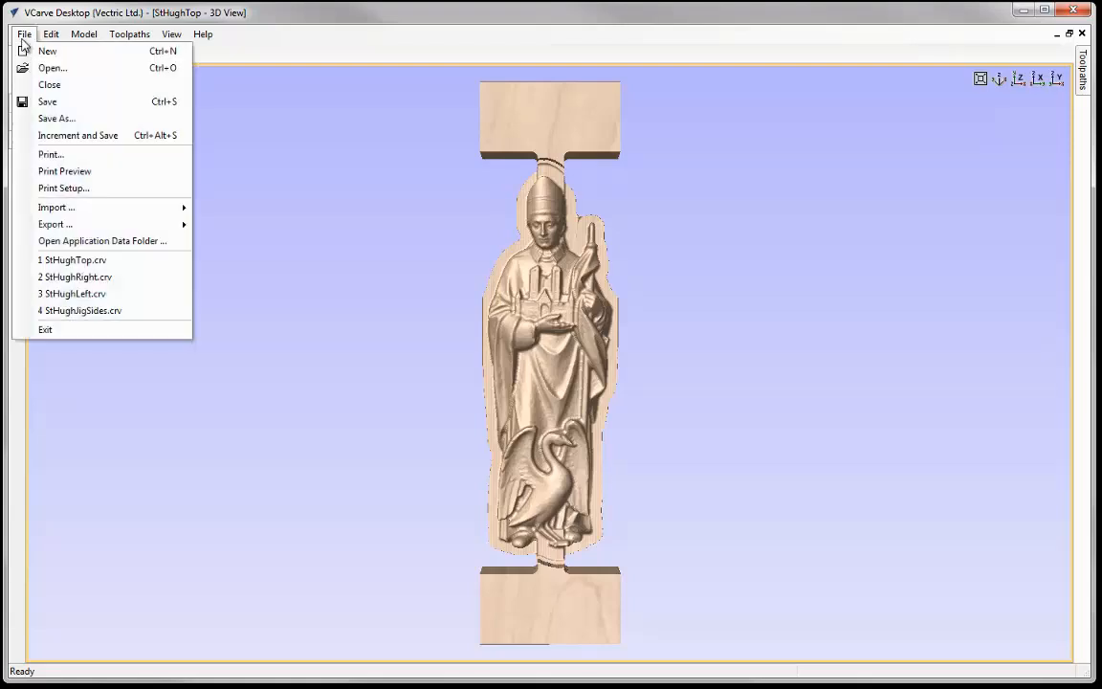
{"action": "left_click", "coordinate": [76, 85]}
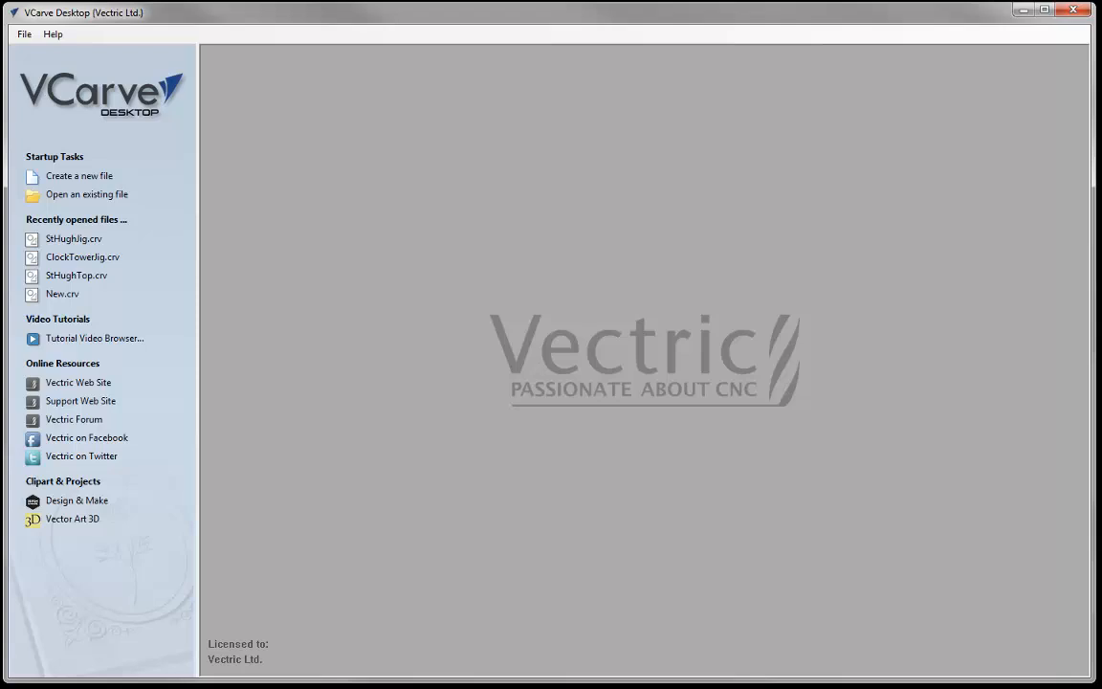
{"action": "left_click", "coordinate": [95, 176]}
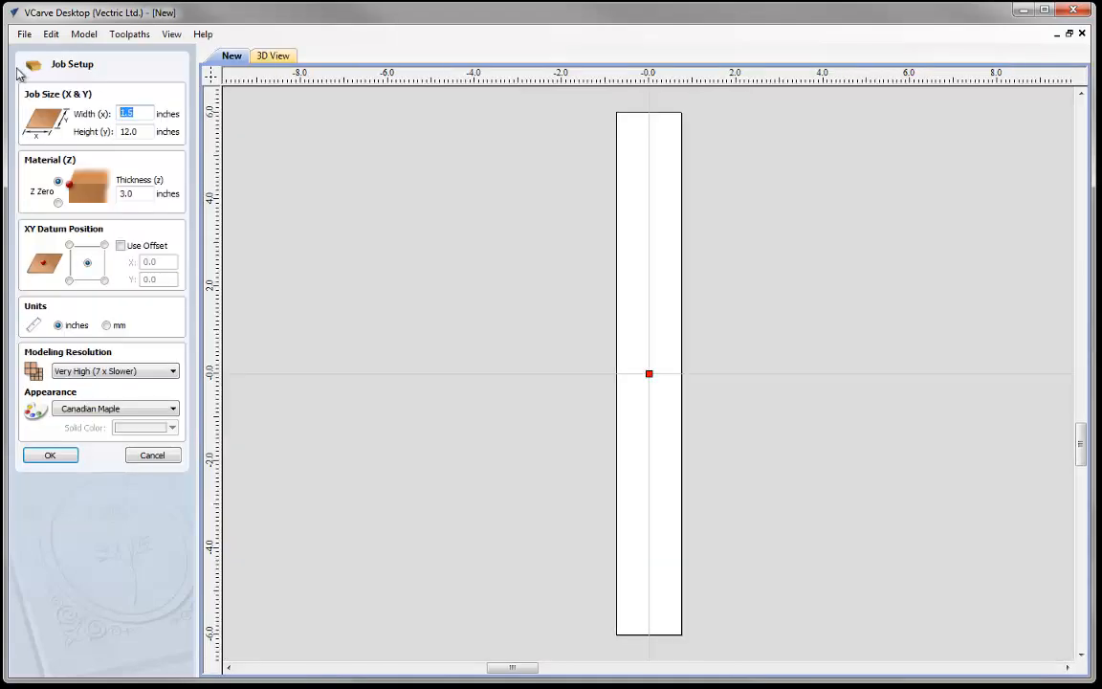
{"action": "type", "text": "3"}
{"action": "key", "text": "Tab"}
{"action": "double_click", "coordinate": [127, 193]}
{"action": "type", "text": "0.8"}
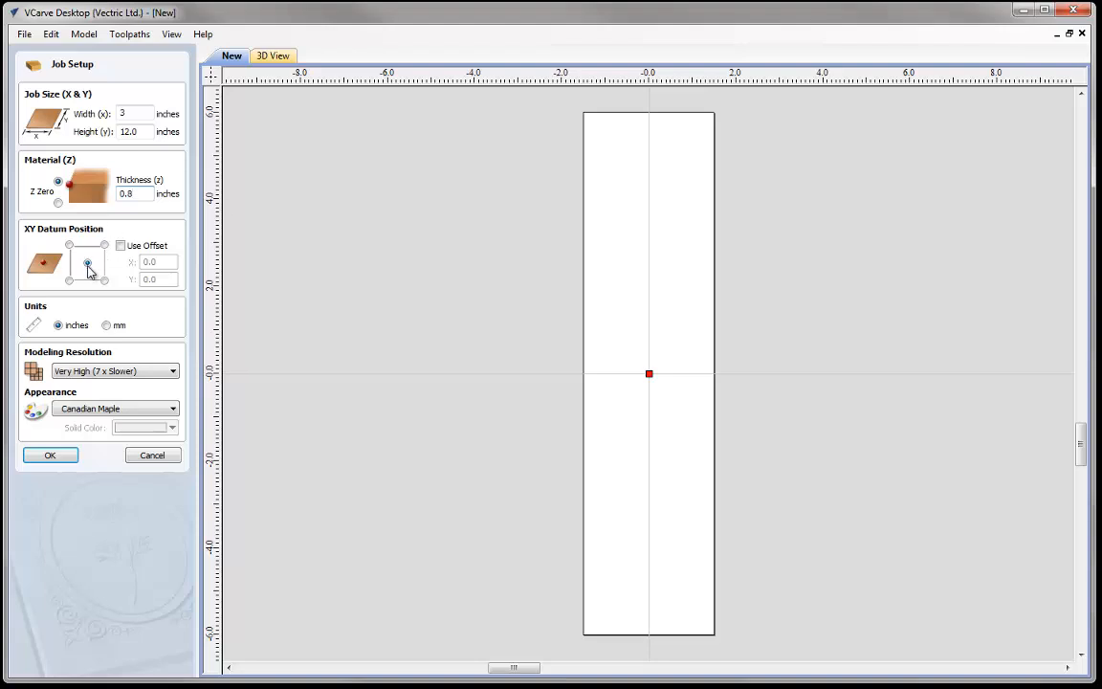
{"action": "left_click", "coordinate": [52, 456]}
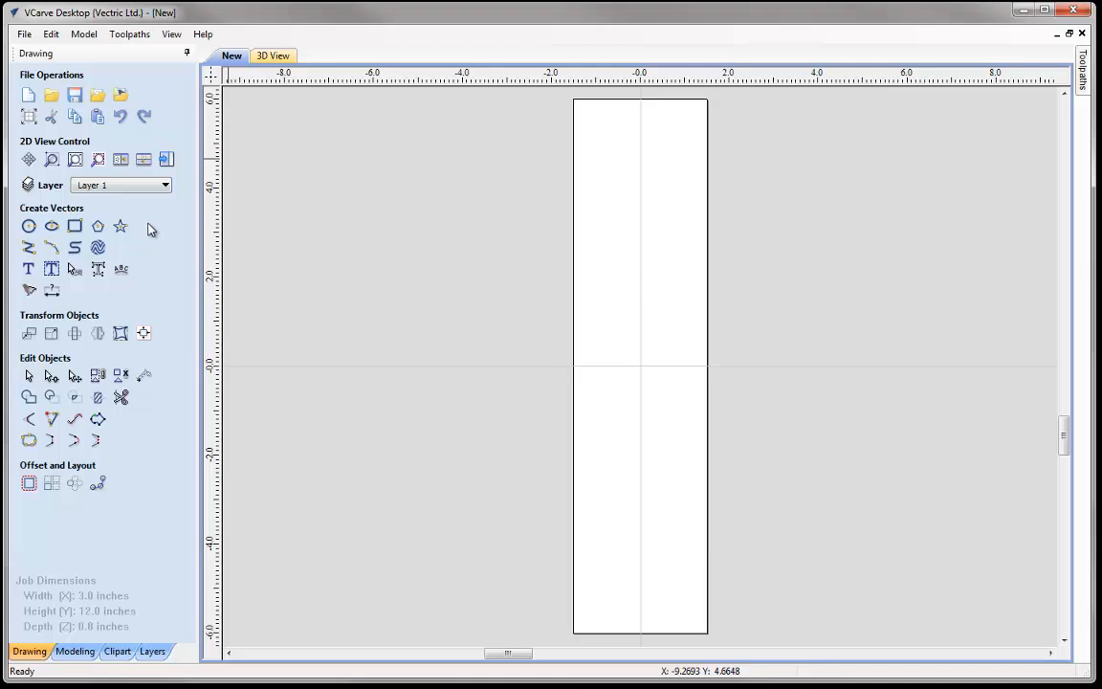
Draw a square-cornered rectangle 3 inches wide and 12 inches high around the job boundary, centred at X 0, Y 0.
{"action": "left_click", "coordinate": [75, 227]}
{"action": "left_click_drag", "start_coordinate": [574, 99], "coordinate": [708, 631]}
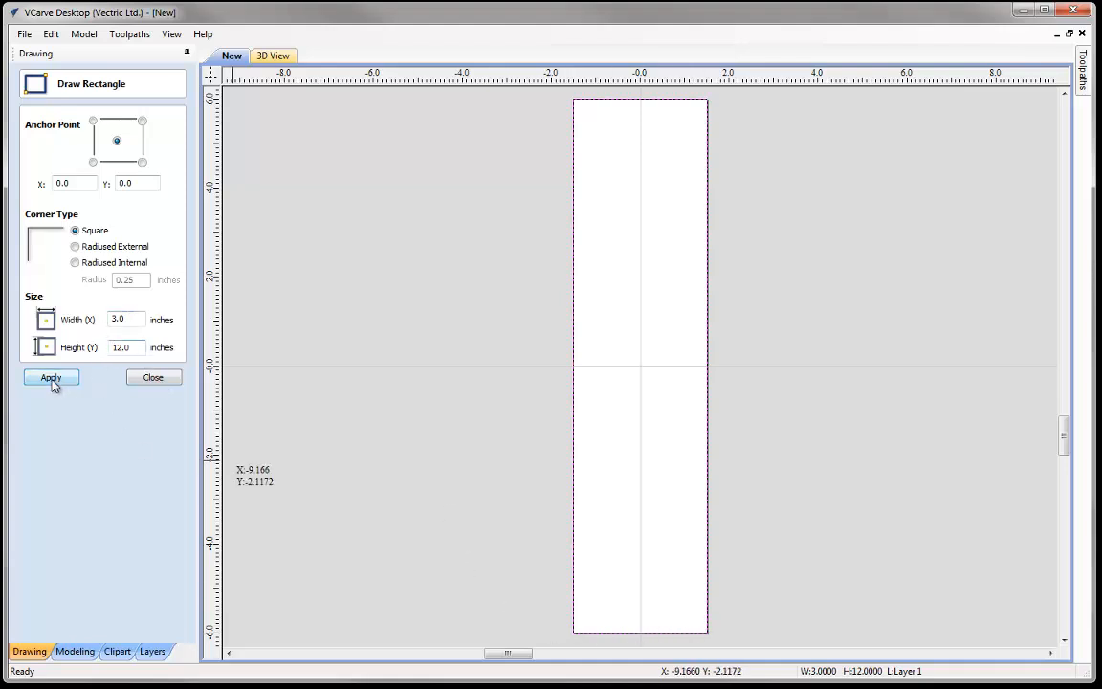
{"action": "left_click", "coordinate": [154, 381]}
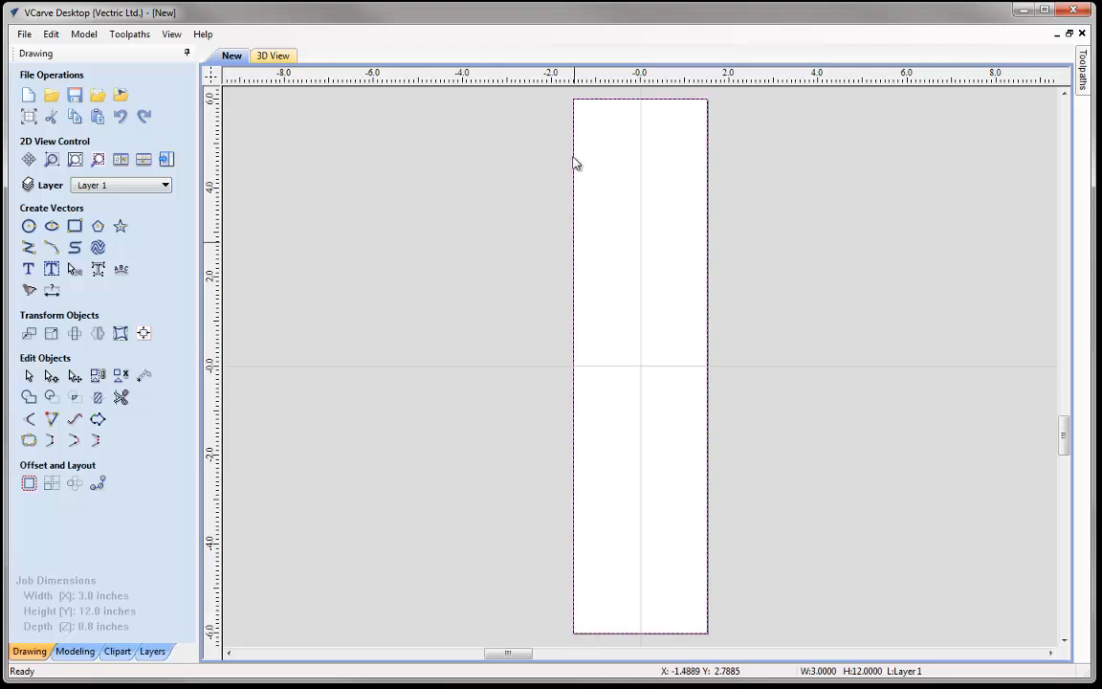
Add dog-bone fillets with a 0.13-inch tool radius to all four corners of the rectangle.
{"action": "scroll", "coordinate": [581, 86], "scroll_direction": "up", "scroll_amount": 5}
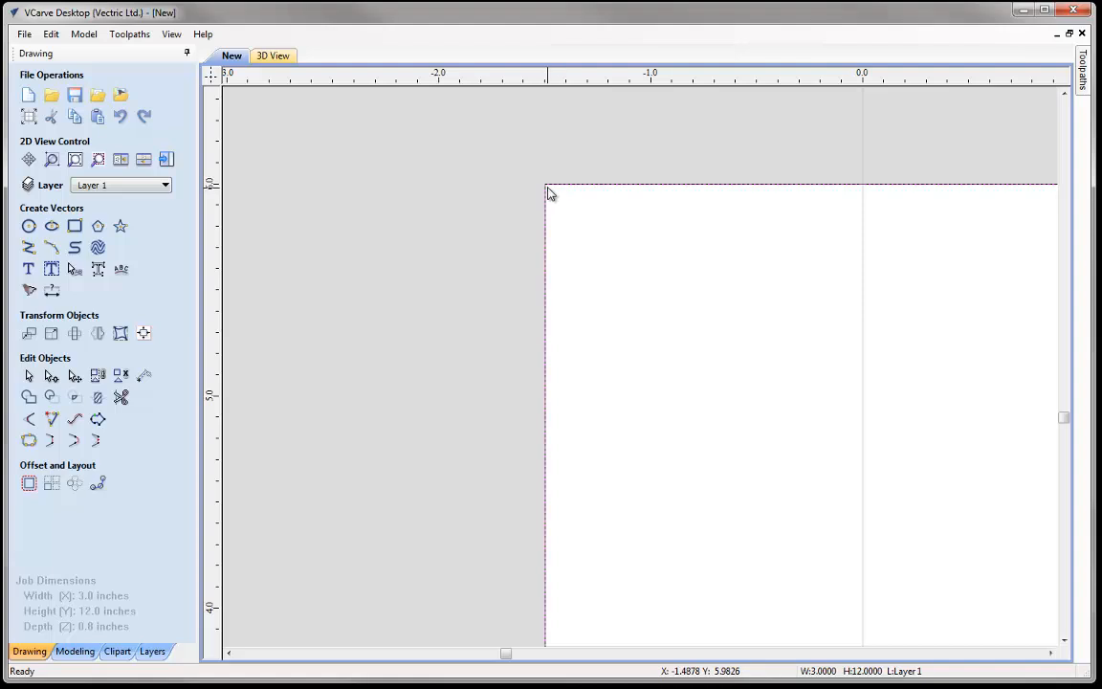
{"action": "scroll", "coordinate": [457, 182], "scroll_direction": "down", "scroll_amount": 2}
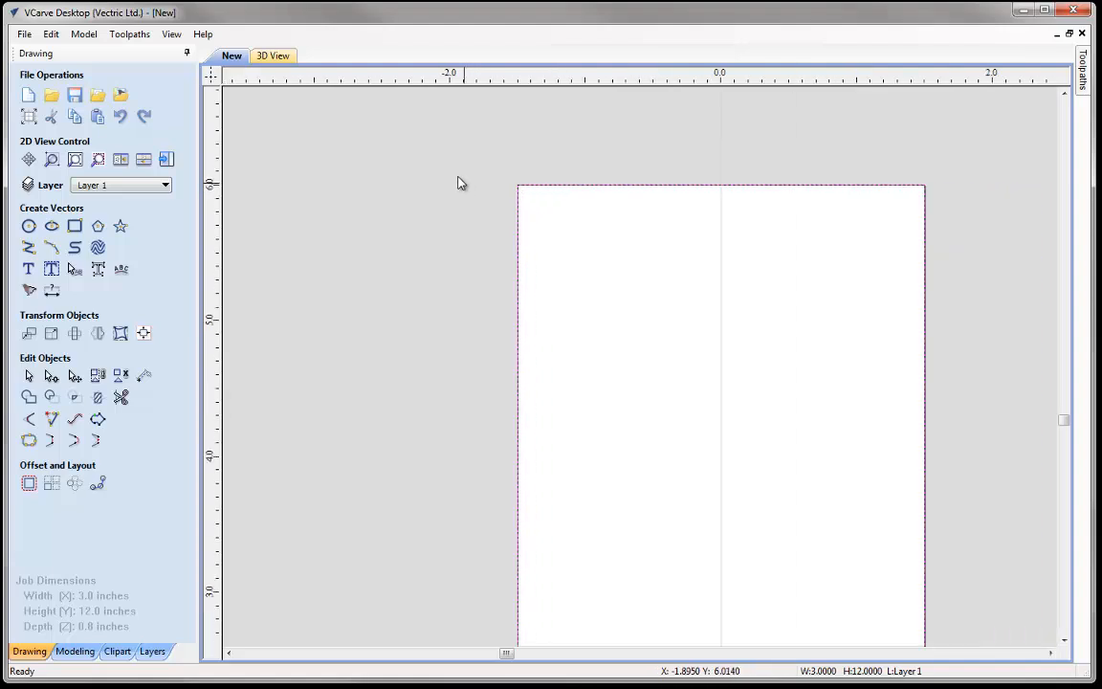
{"action": "scroll", "coordinate": [458, 182], "scroll_direction": "down", "scroll_amount": 1}
{"action": "scroll", "coordinate": [523, 157], "scroll_direction": "down", "scroll_amount": 3}
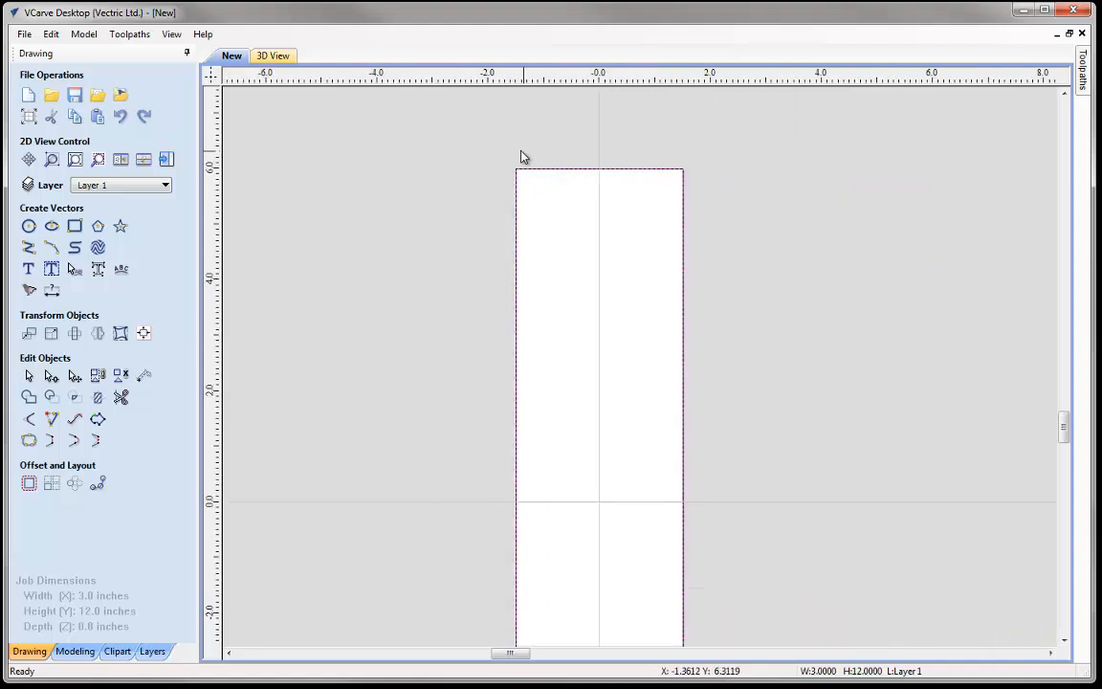
{"action": "scroll", "coordinate": [470, 285], "scroll_direction": "down", "scroll_amount": 1}
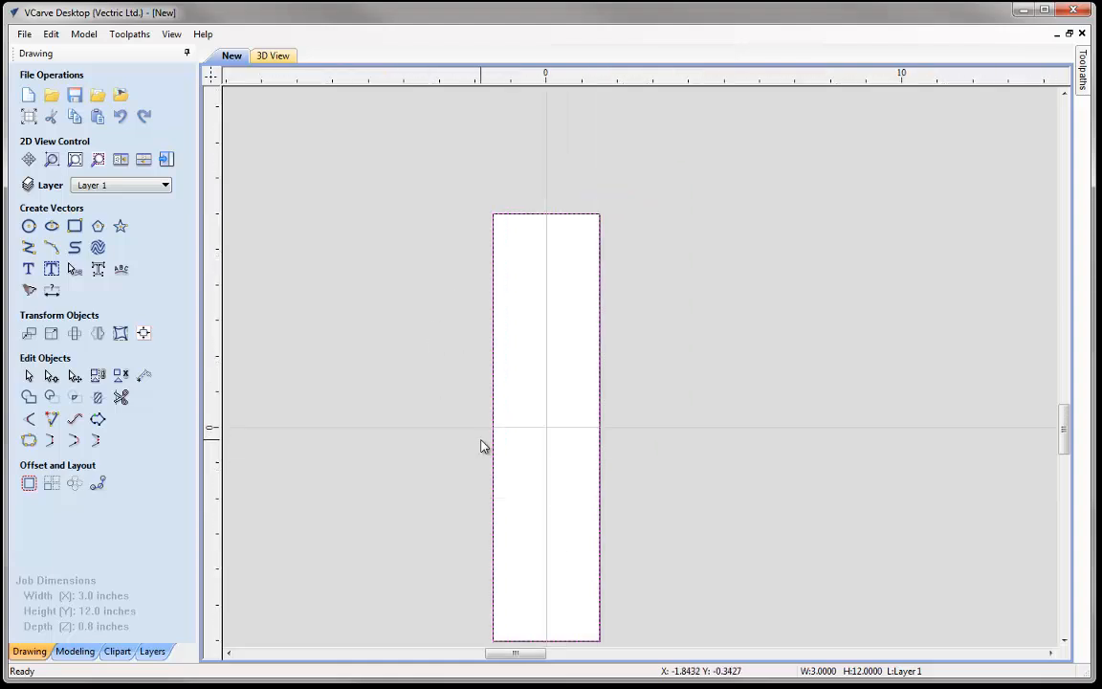
{"action": "scroll", "coordinate": [545, 315], "scroll_direction": "down", "scroll_amount": 1}
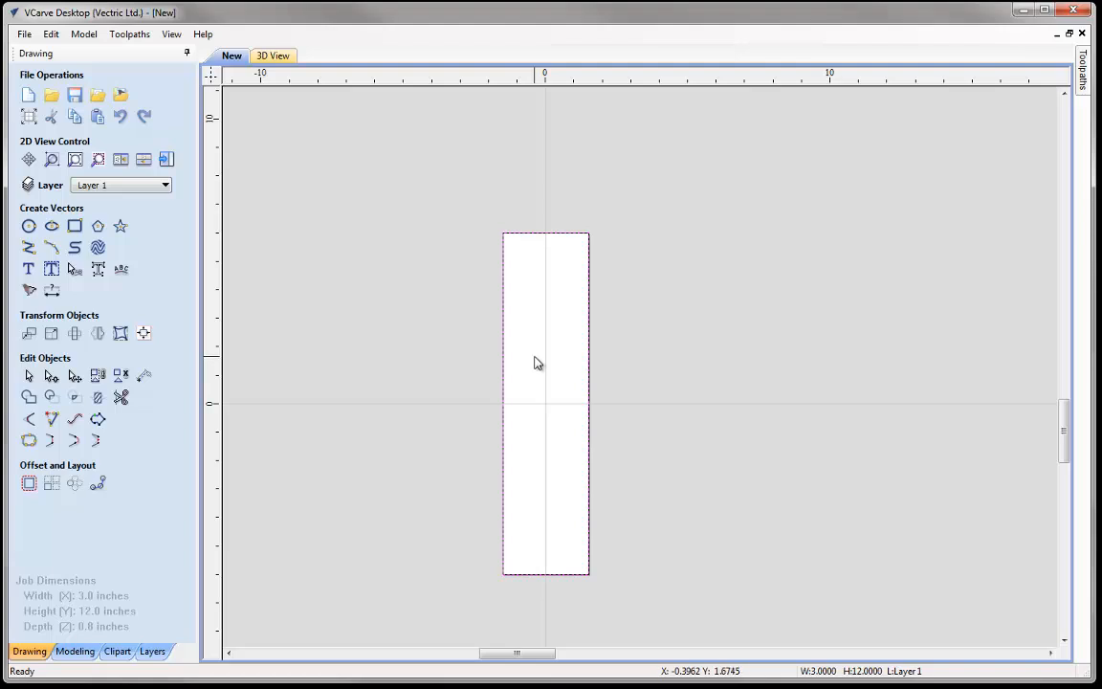
{"action": "left_click", "coordinate": [31, 423]}
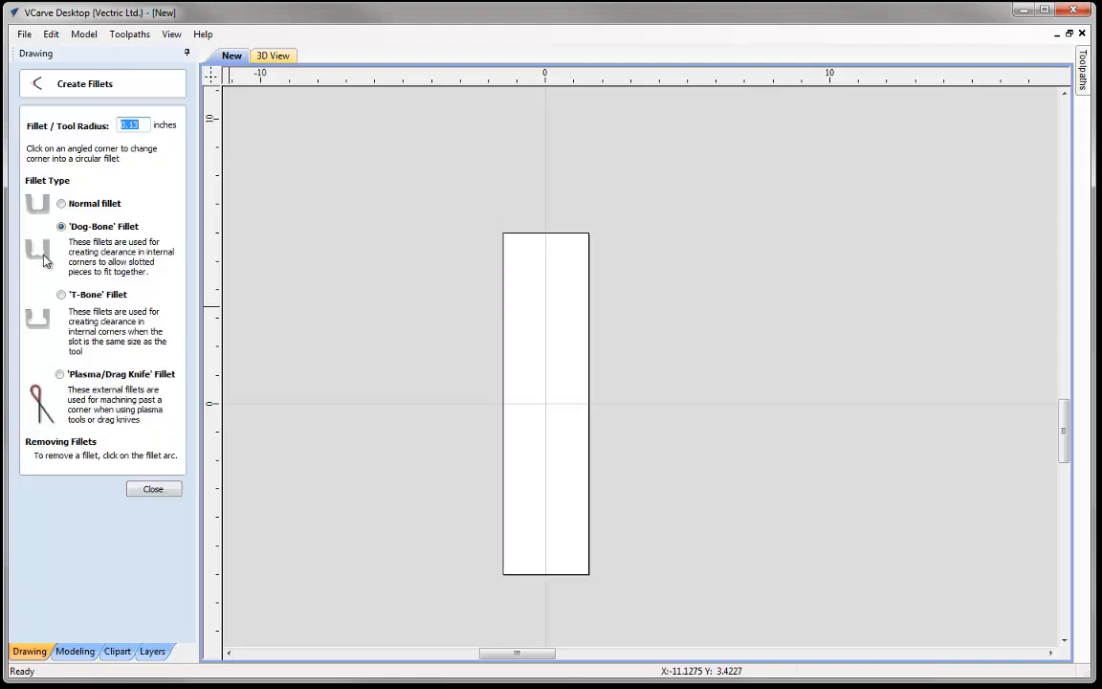
{"action": "left_click_drag", "start_coordinate": [134, 123], "coordinate": [146, 123]}
{"action": "left_click", "coordinate": [146, 123]}
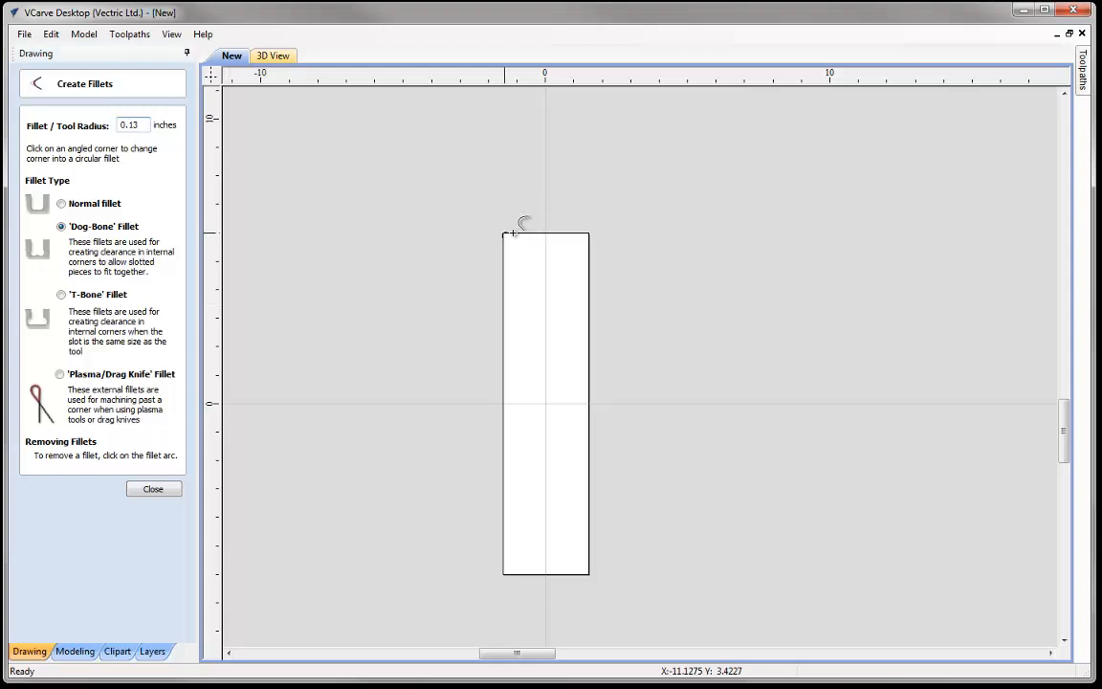
{"action": "left_click", "coordinate": [588, 234]}
{"action": "left_click", "coordinate": [504, 573]}
{"action": "left_click", "coordinate": [590, 575]}
{"action": "left_click", "coordinate": [171, 488]}
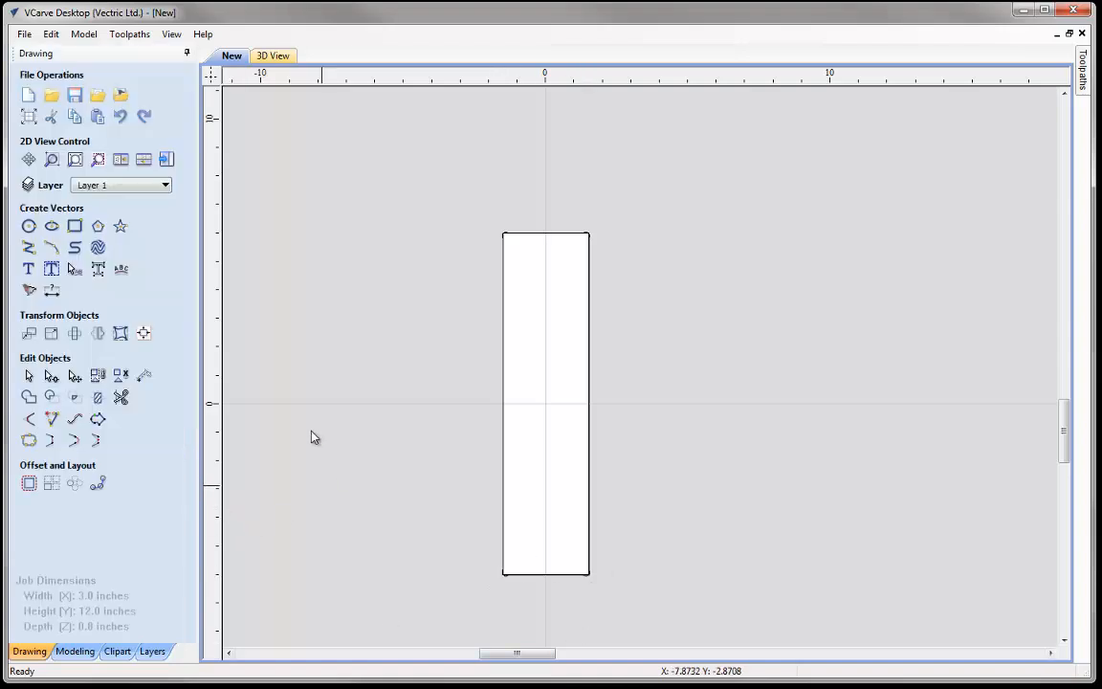
Draw a 0.25-inch diameter circle centred at X 0, Y 0.
{"action": "left_click", "coordinate": [30, 227]}
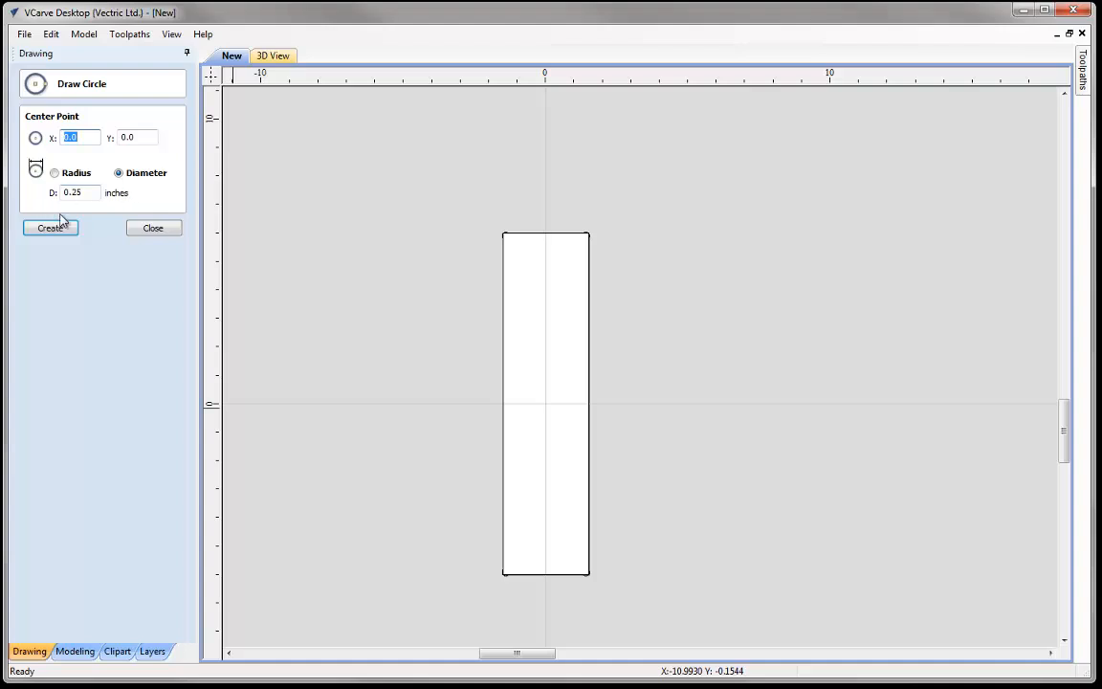
{"action": "left_click", "coordinate": [49, 227]}
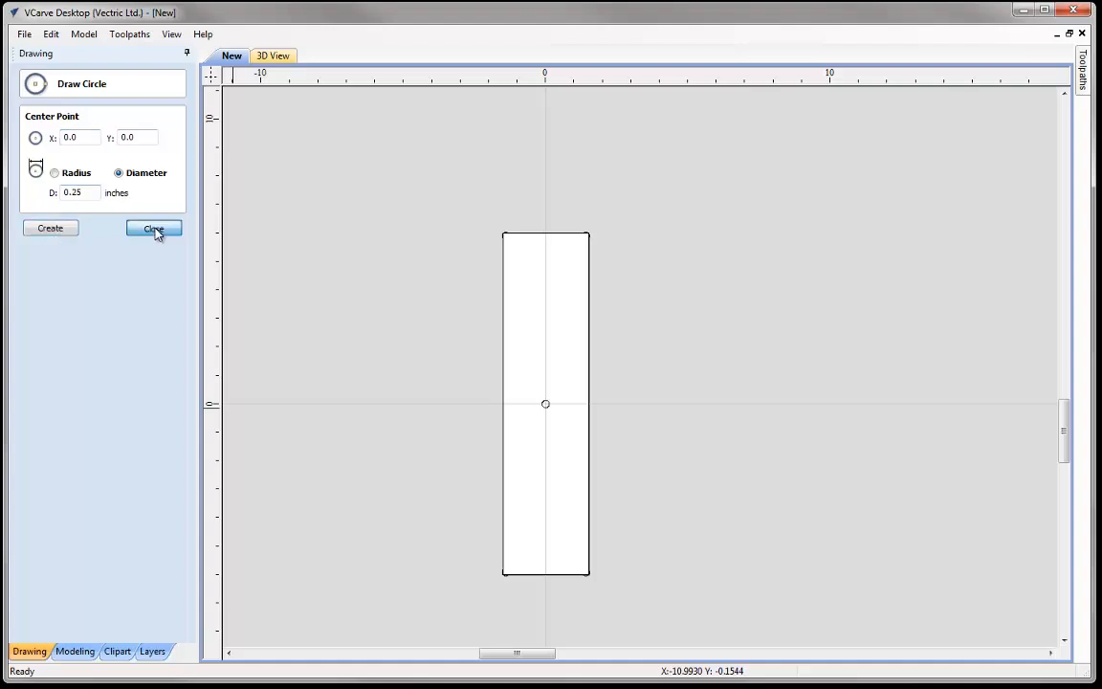
{"action": "left_click", "coordinate": [154, 230]}
Move the small circle to the rectangle's upper-left dog-bone fillet to check the tool clearance, and delete the circle.
{"action": "left_click", "coordinate": [550, 405]}
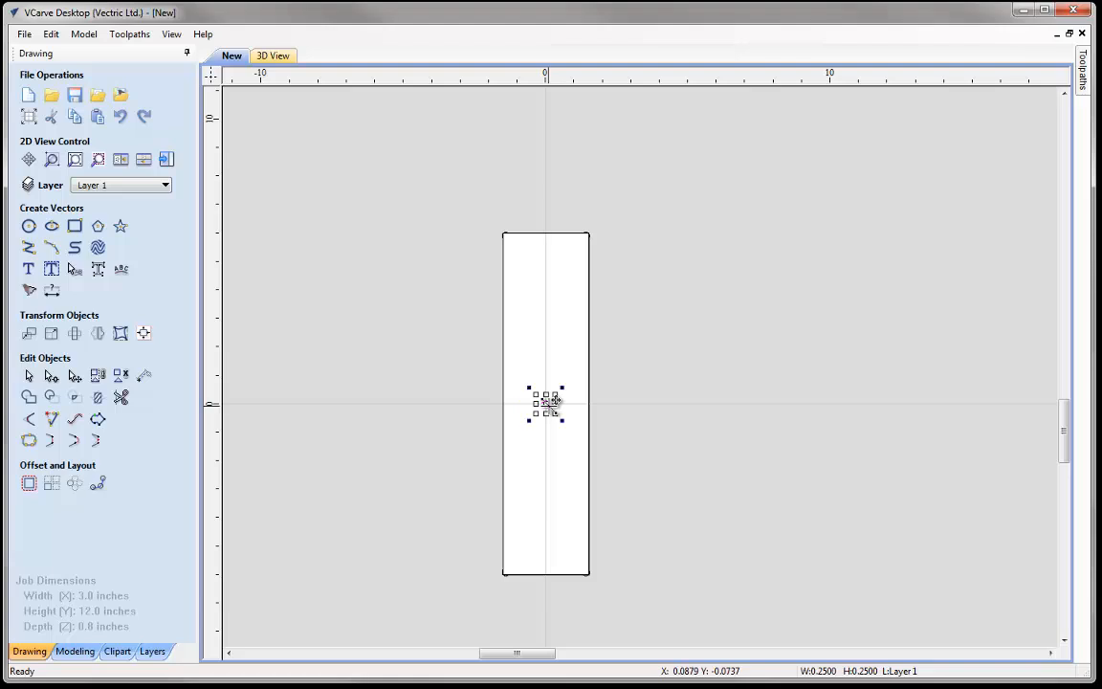
{"action": "left_click_drag", "start_coordinate": [551, 402], "coordinate": [509, 238]}
{"action": "scroll", "coordinate": [507, 240], "scroll_direction": "up", "scroll_amount": 2}
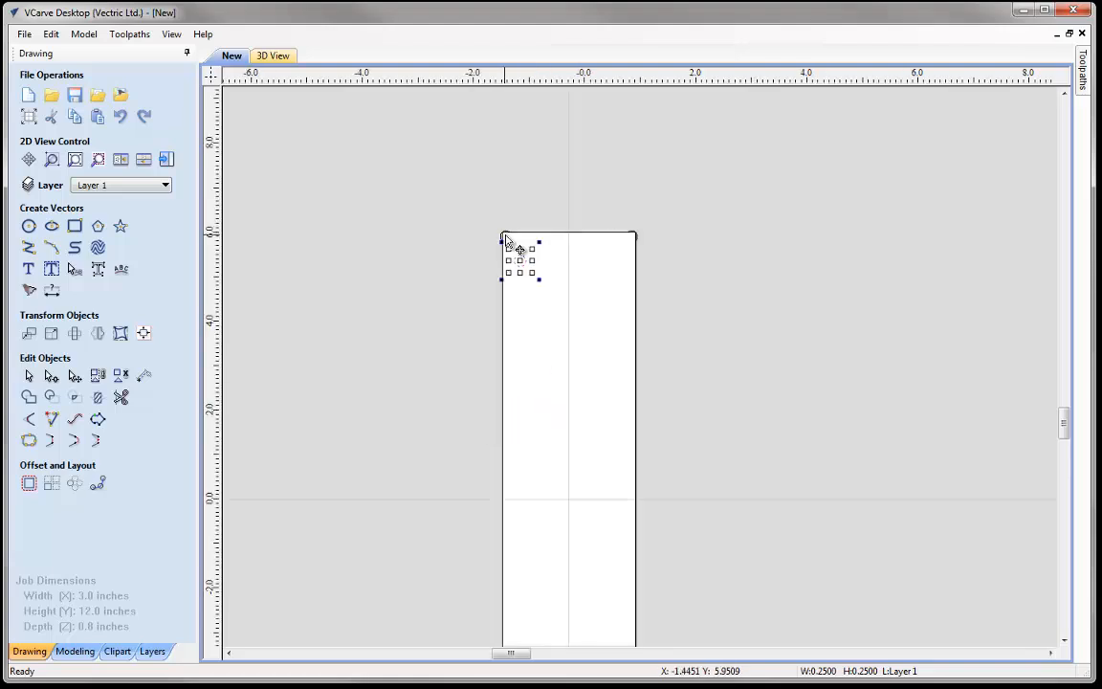
{"action": "scroll", "coordinate": [508, 240], "scroll_direction": "up", "scroll_amount": 5}
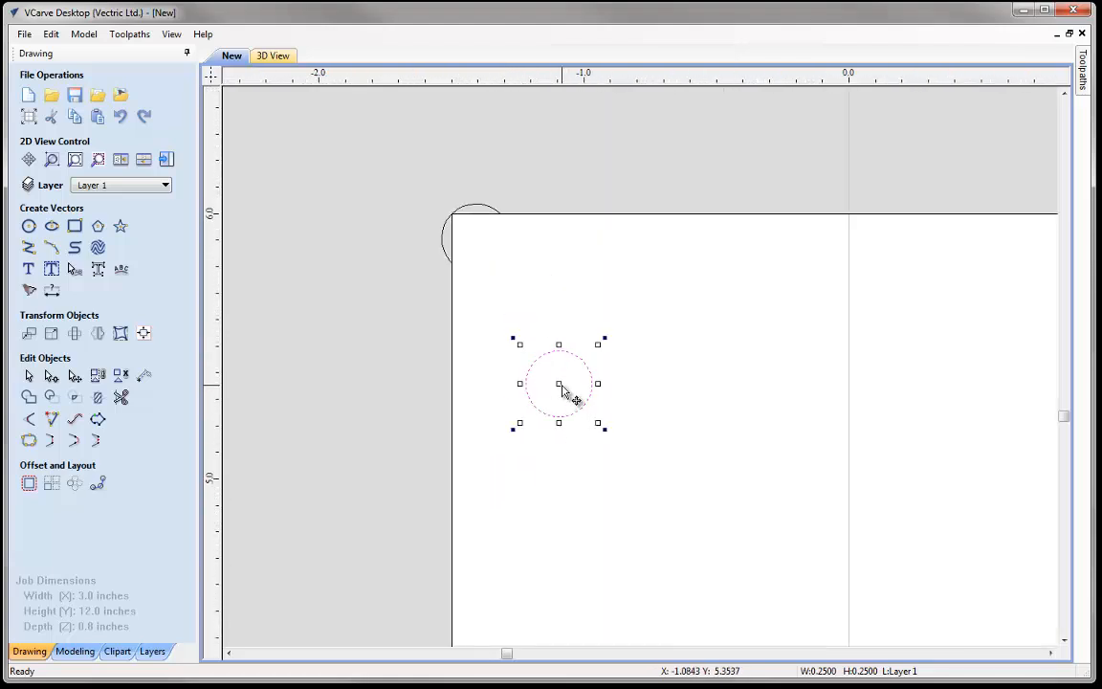
{"action": "left_click_drag", "start_coordinate": [562, 387], "coordinate": [514, 294]}
{"action": "left_click_drag", "start_coordinate": [476, 237], "coordinate": [509, 268]}
{"action": "key", "text": "Delete"}
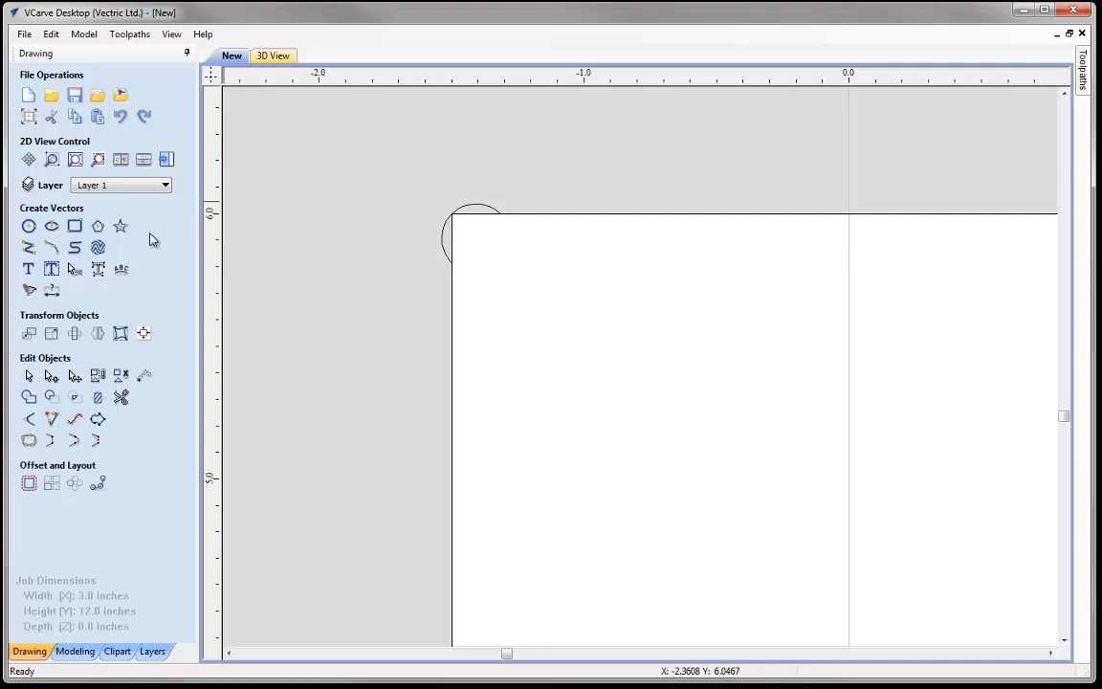
Change the XY datum in the toolpath material setup to the lower-left corner of the job.
{"action": "left_click", "coordinate": [75, 160]}
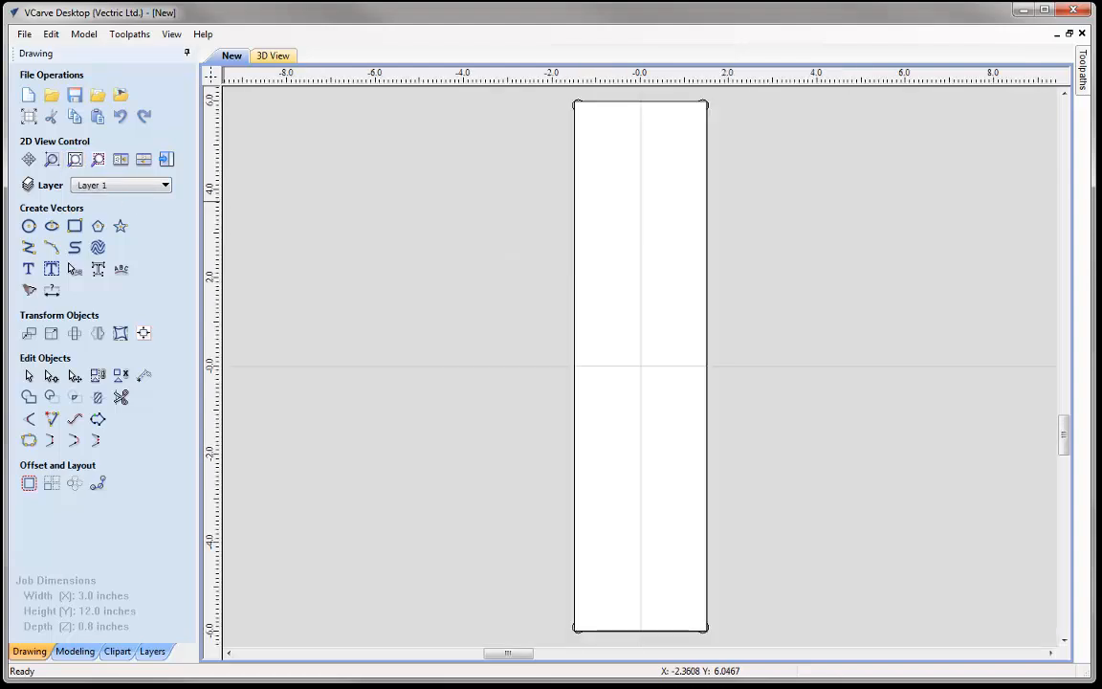
{"action": "left_click", "coordinate": [167, 161]}
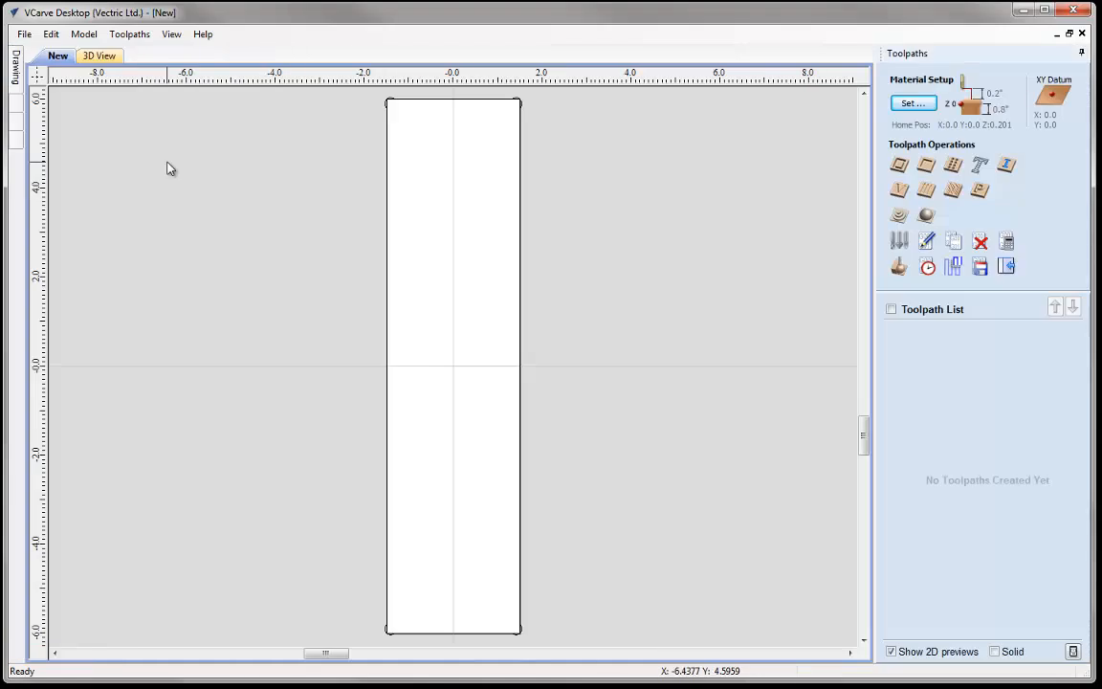
{"action": "left_click", "coordinate": [908, 104]}
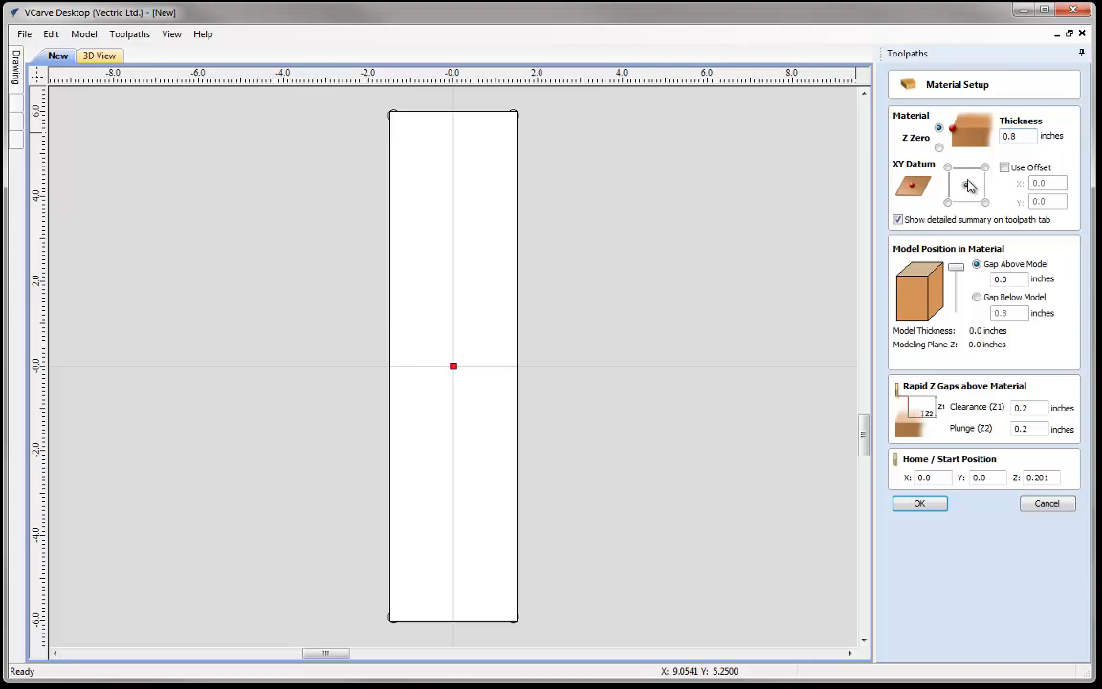
{"action": "left_click", "coordinate": [947, 203]}
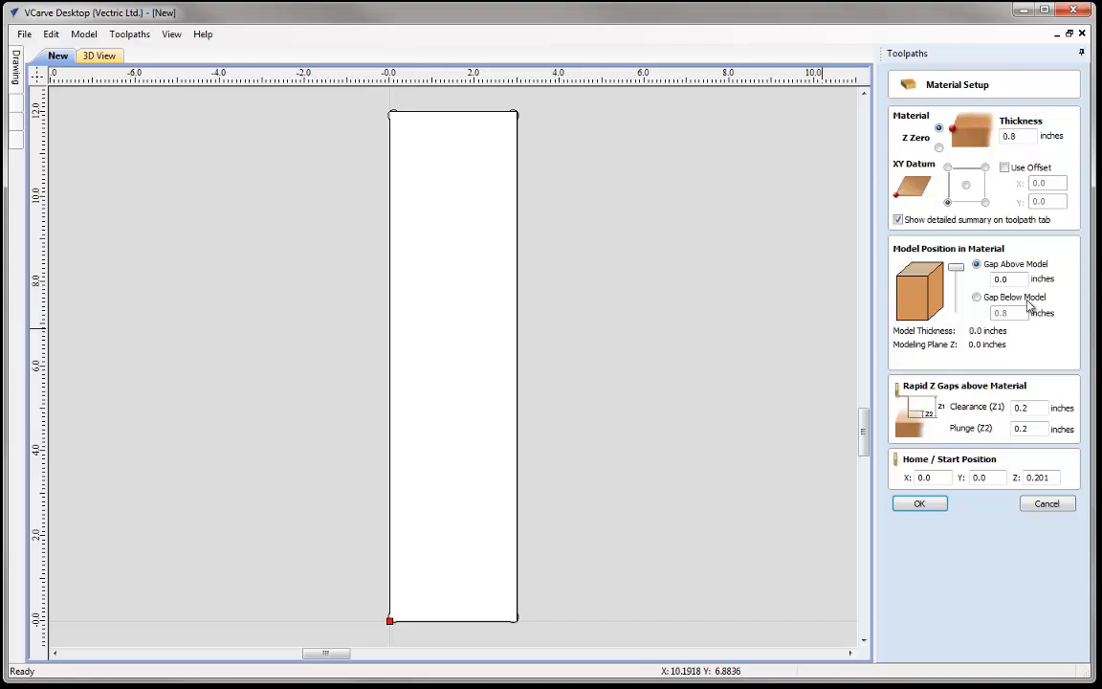
{"action": "left_click", "coordinate": [921, 505]}
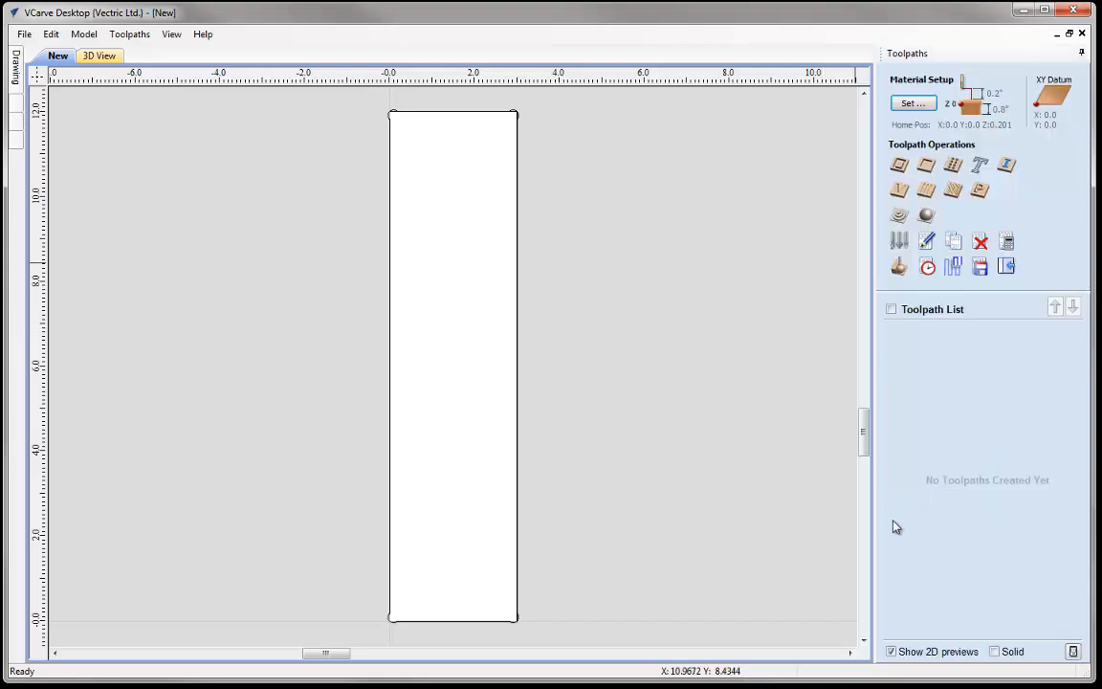
Calculate a 0.6-inch deep raster pocket toolpath named Pocket for the filleted rectangle with the 0.25-inch end mill.
{"action": "left_click", "coordinate": [450, 114]}
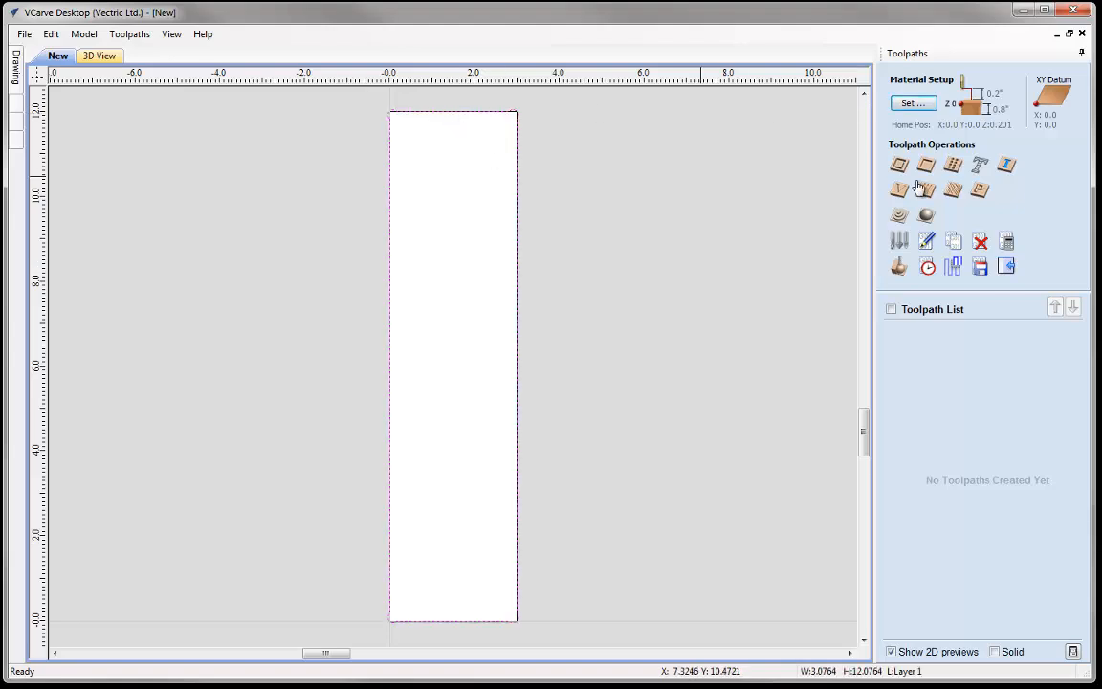
{"action": "left_click", "coordinate": [928, 166]}
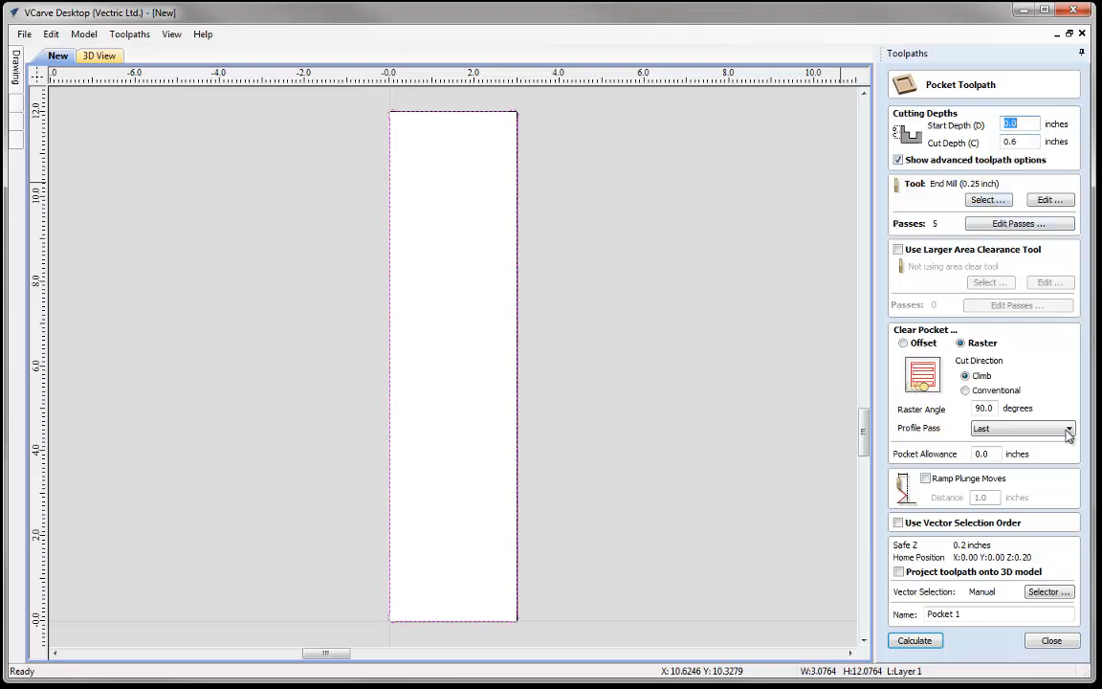
{"action": "left_click", "coordinate": [979, 613]}
{"action": "left_click", "coordinate": [937, 642]}
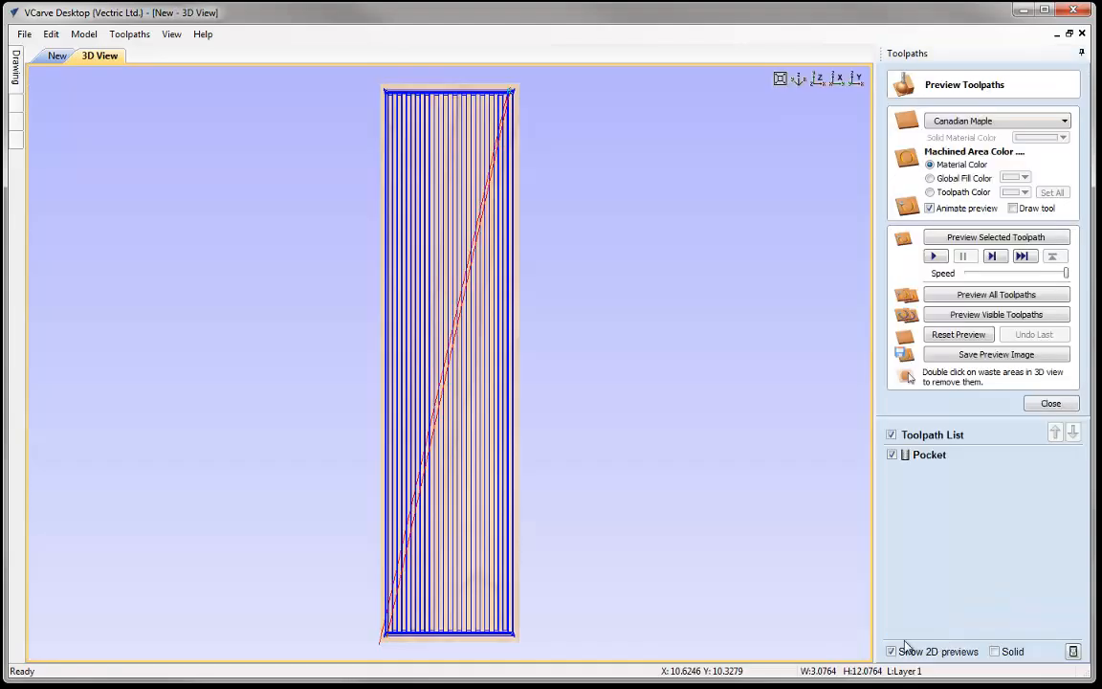
Preview the Pocket toolpath in 3D and inspect the machined material from an angle.
{"action": "left_click", "coordinate": [1056, 239]}
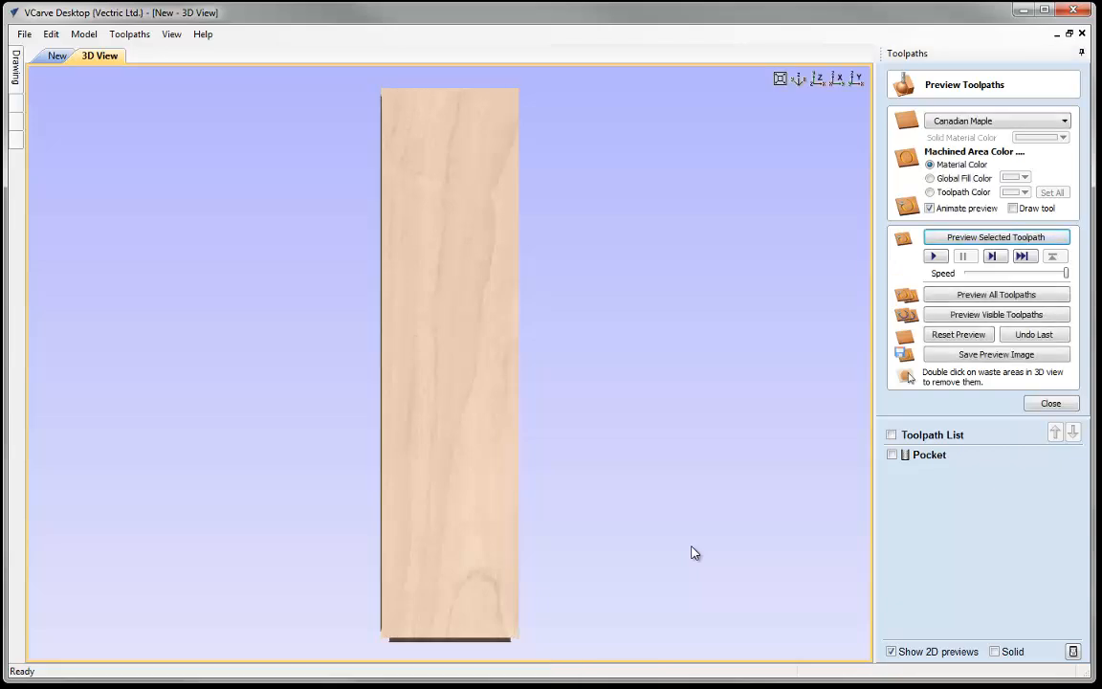
{"action": "left_click_drag", "start_coordinate": [533, 384], "coordinate": [409, 551]}
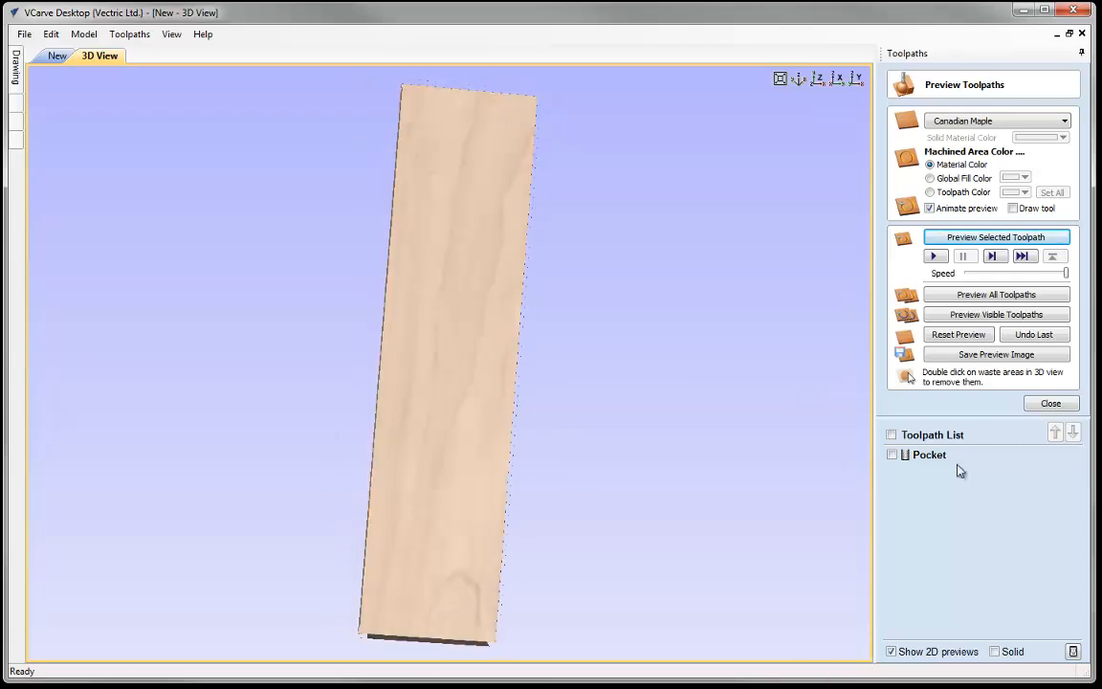
{"action": "left_click", "coordinate": [1053, 403]}
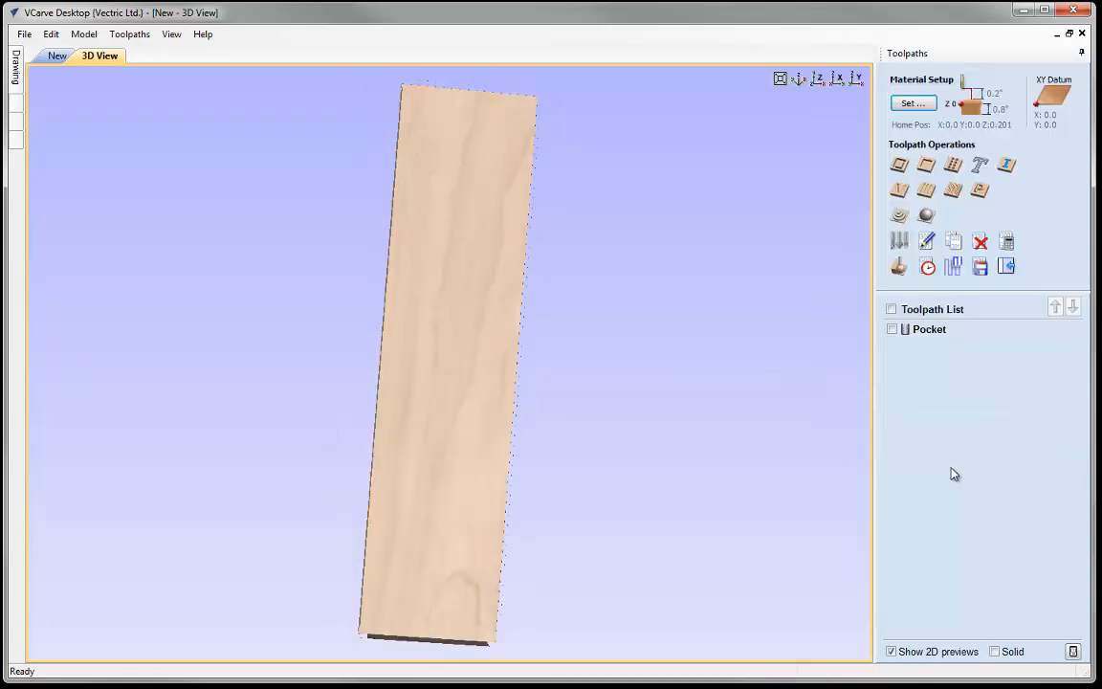
Save the job as StHughJigTopBottom in the StHugh_FILES folder.
{"action": "left_click", "coordinate": [23, 38]}
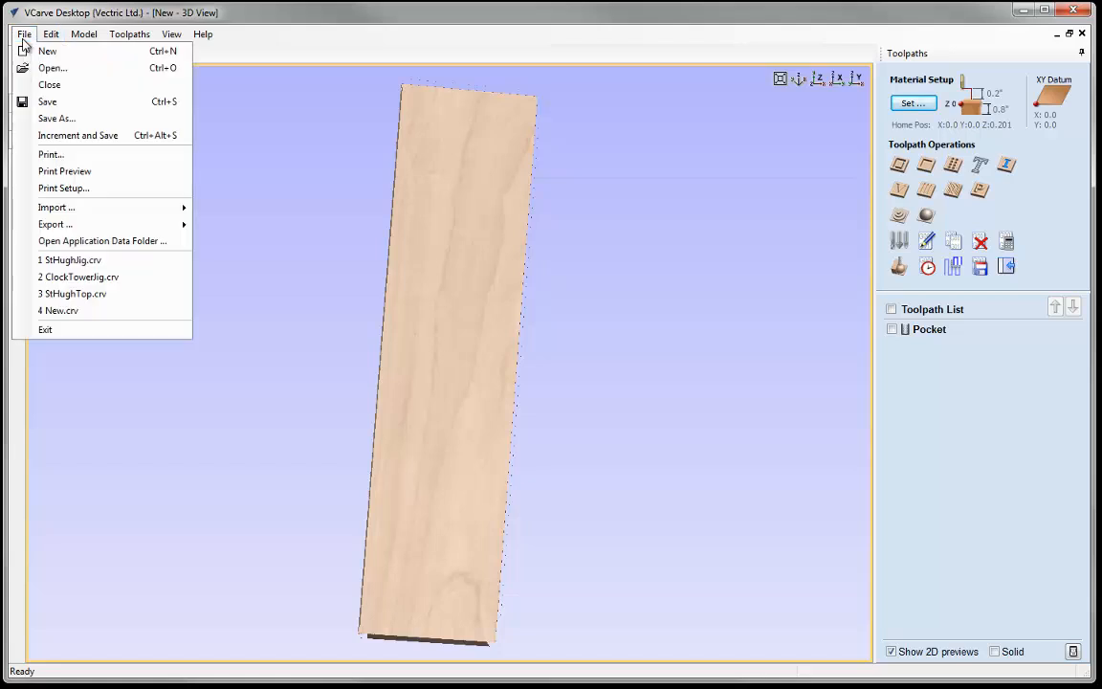
{"action": "left_click", "coordinate": [67, 118]}
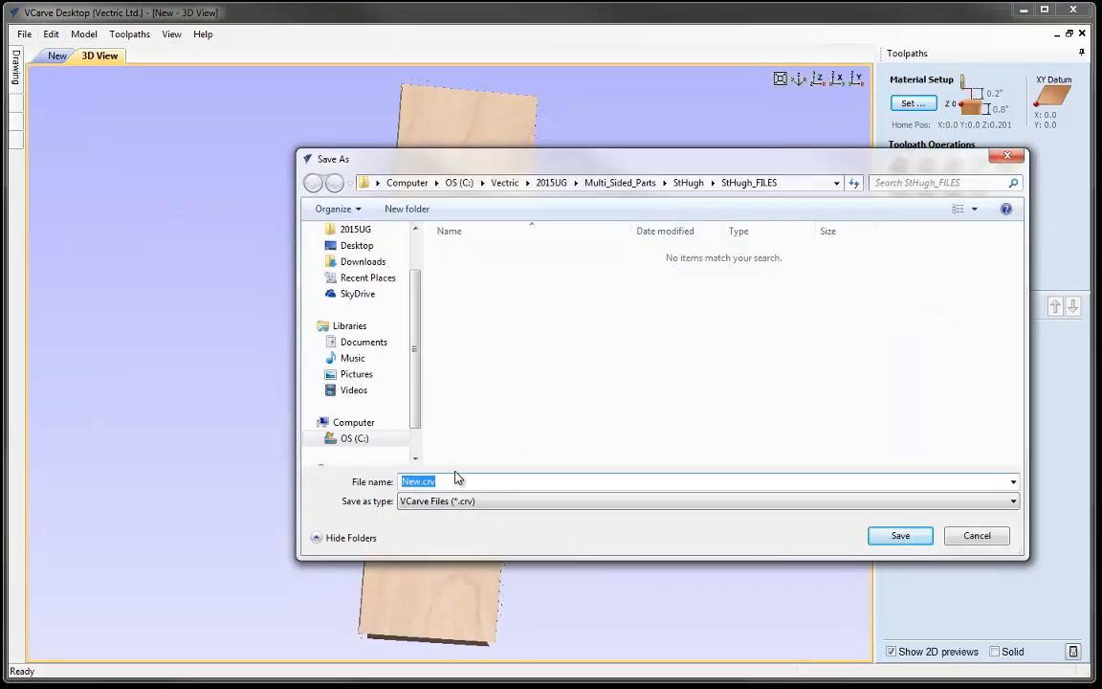
{"action": "type", "text": "StHughJigTopBottom"}
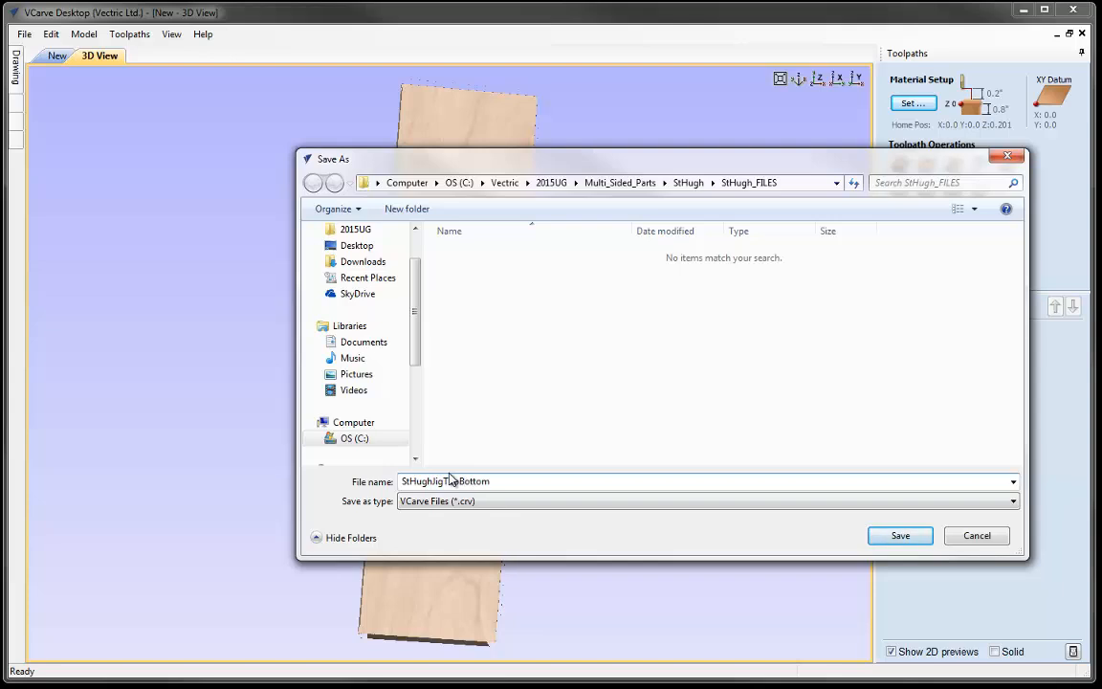
{"action": "left_click", "coordinate": [904, 536]}
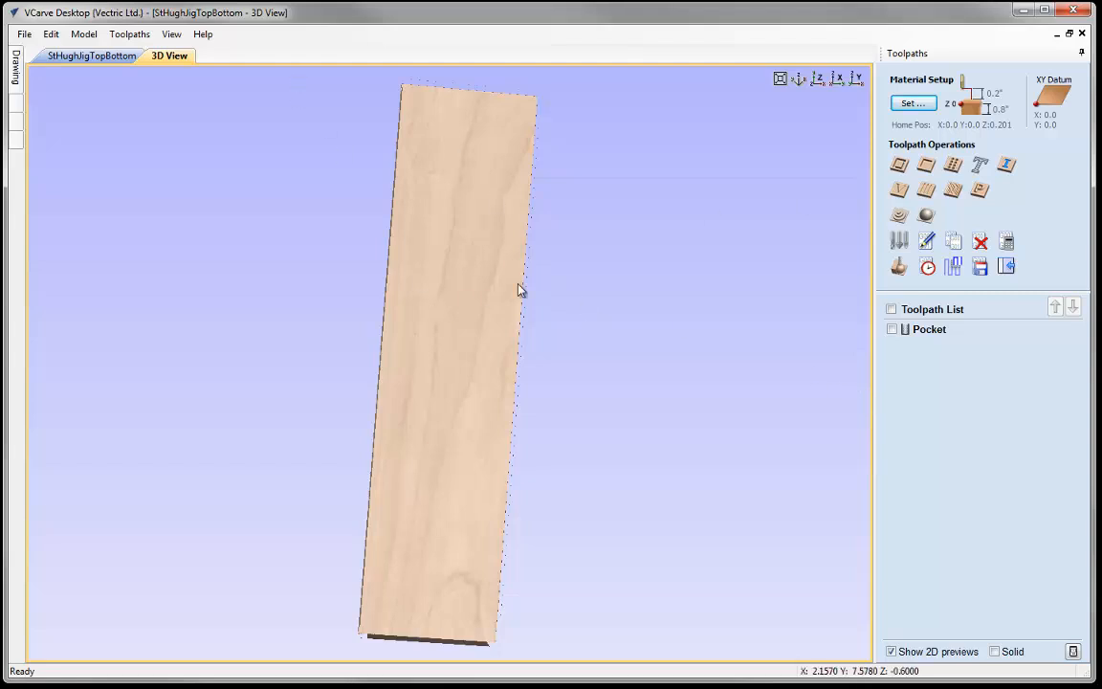
Delete the Pocket toolpath, return to the drawing tools and show the 2D and 3D views side by side.
{"action": "left_click", "coordinate": [906, 330]}
{"action": "left_click", "coordinate": [983, 241]}
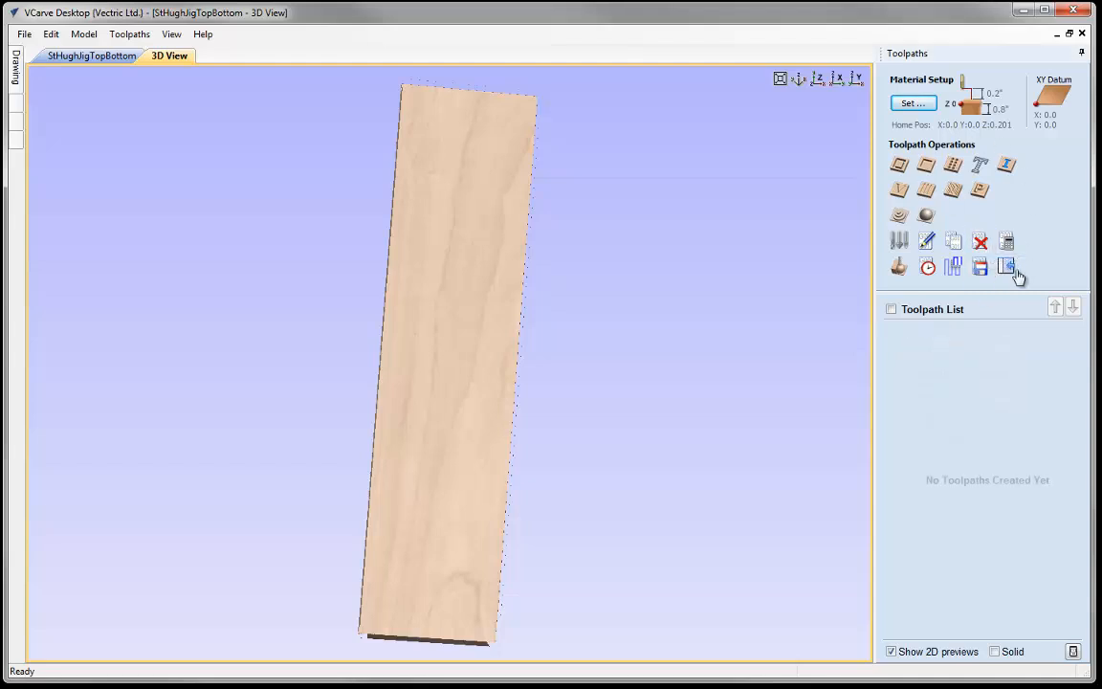
{"action": "left_click", "coordinate": [1010, 269]}
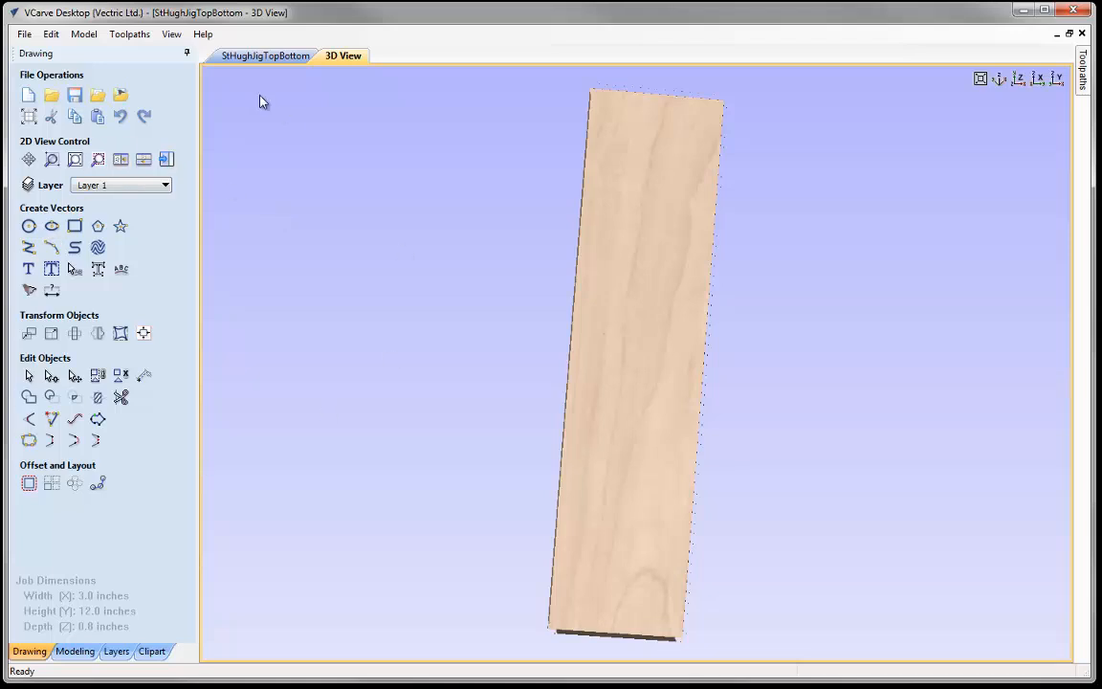
{"action": "left_click", "coordinate": [118, 159]}
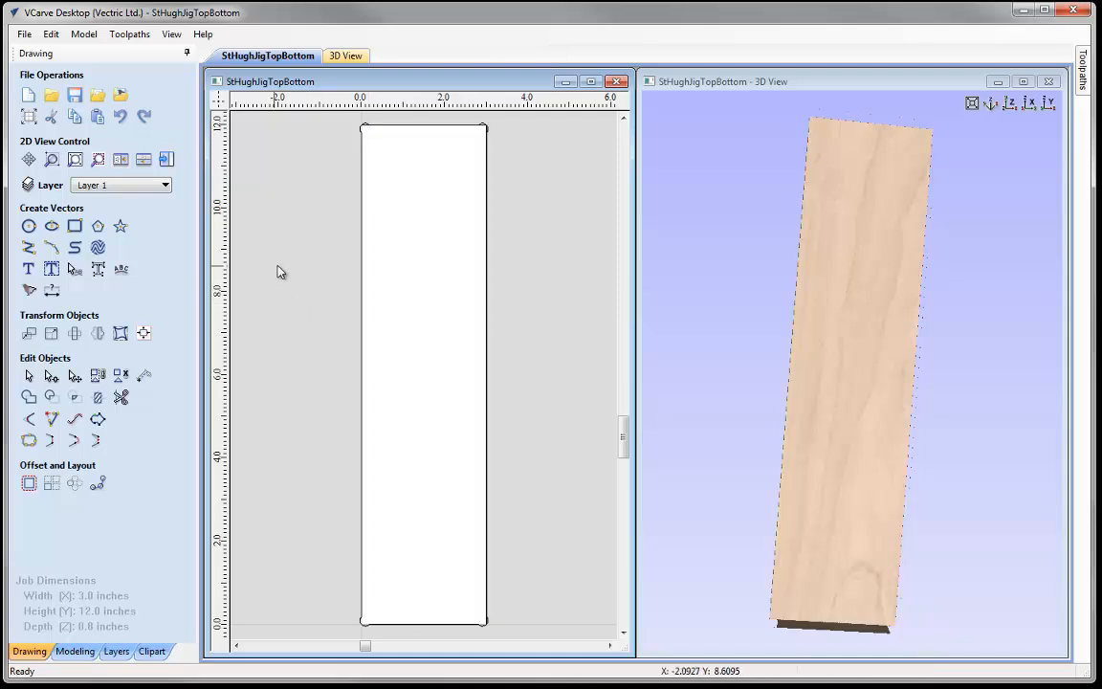
Move the job's XY datum position to the centre of the material in the job setup.
{"action": "left_click", "coordinate": [29, 115]}
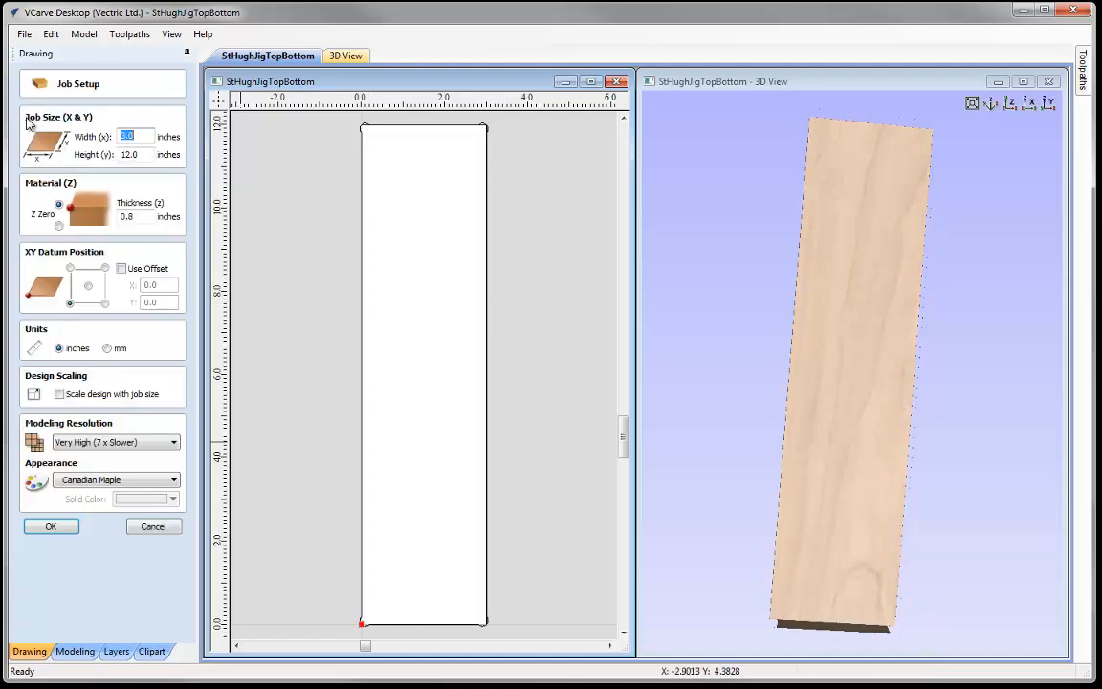
{"action": "left_click", "coordinate": [89, 287]}
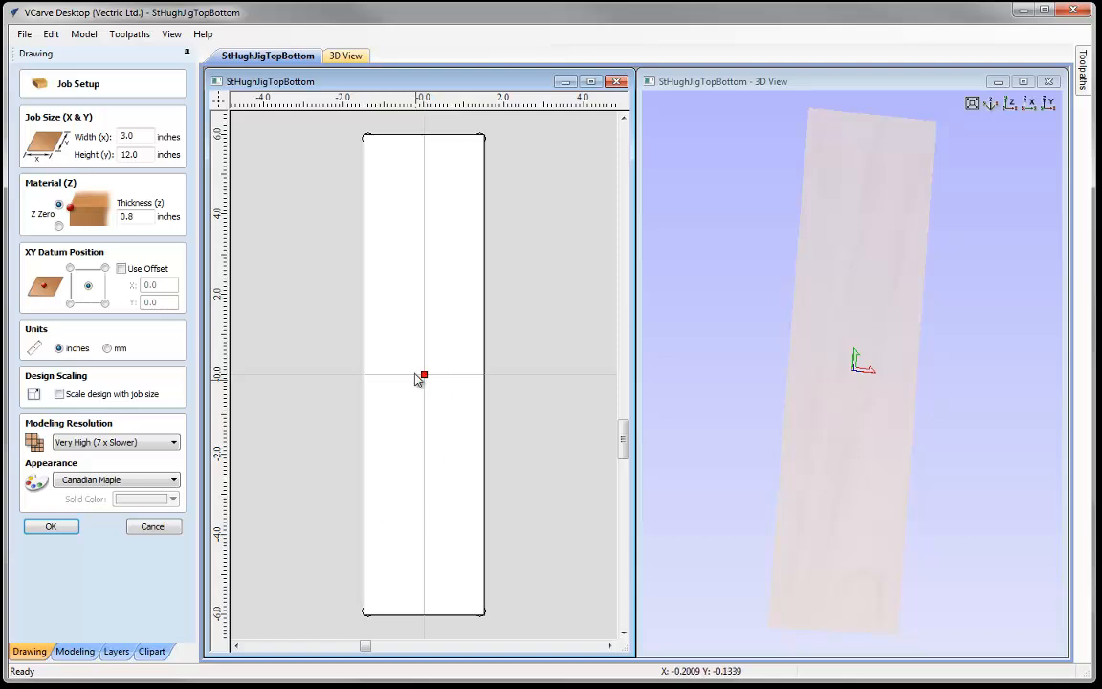
{"action": "left_click", "coordinate": [54, 528]}
Import the 3D model st+hugh.stl from the StHugh_FILES folder.
{"action": "left_click", "coordinate": [76, 652]}
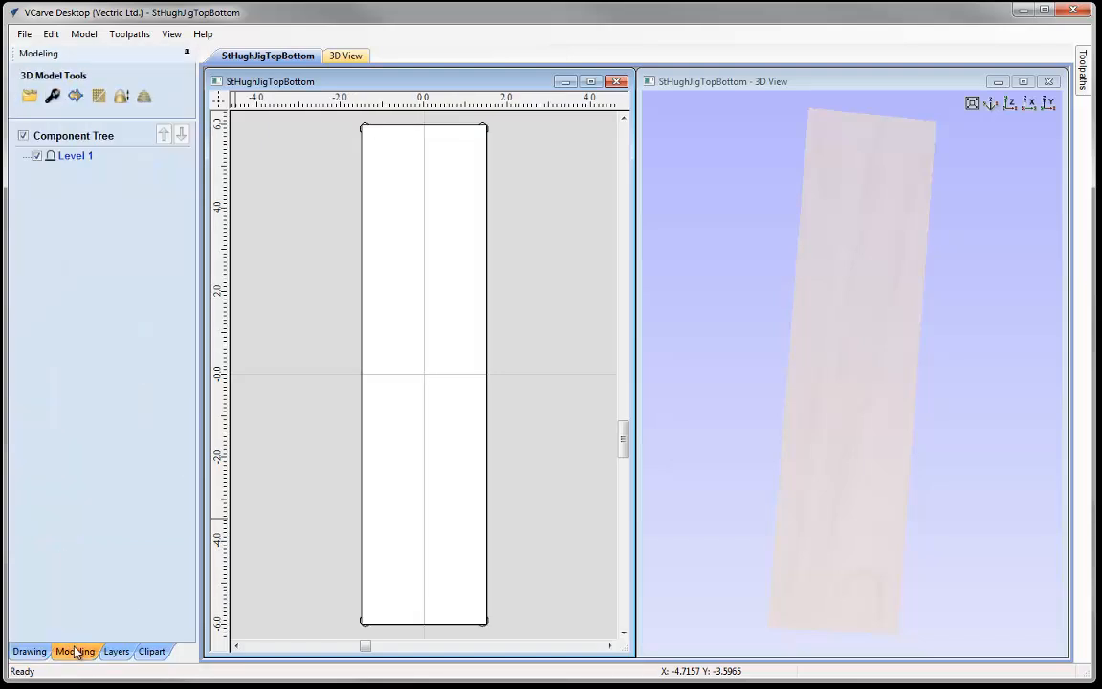
{"action": "left_click", "coordinate": [25, 97]}
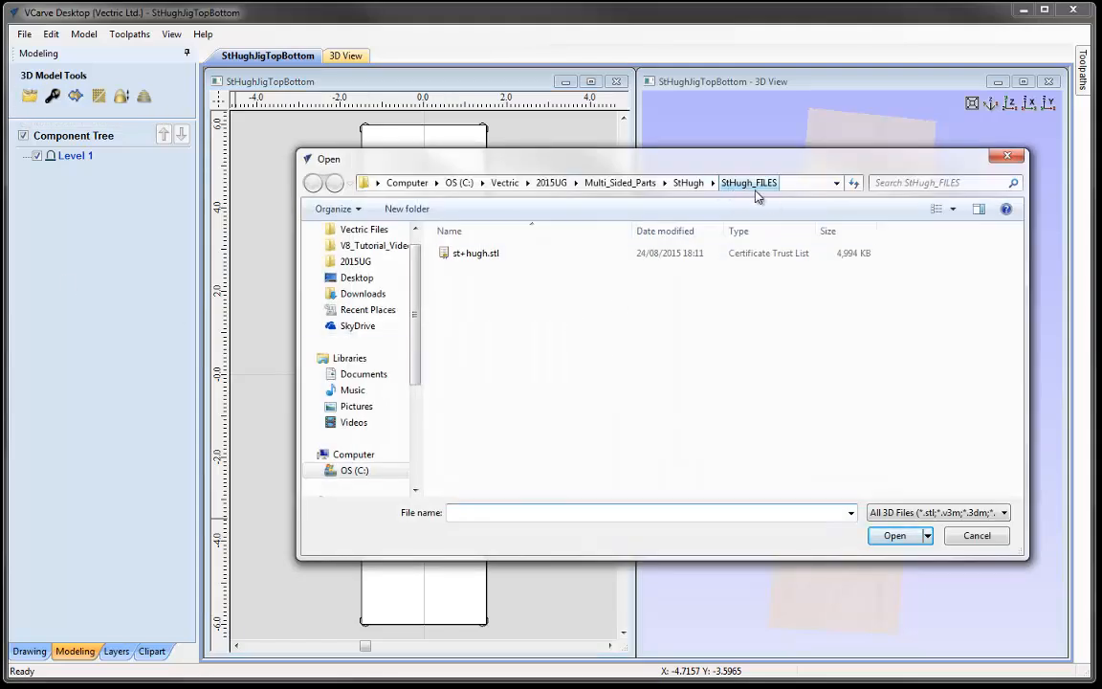
{"action": "left_click", "coordinate": [476, 257]}
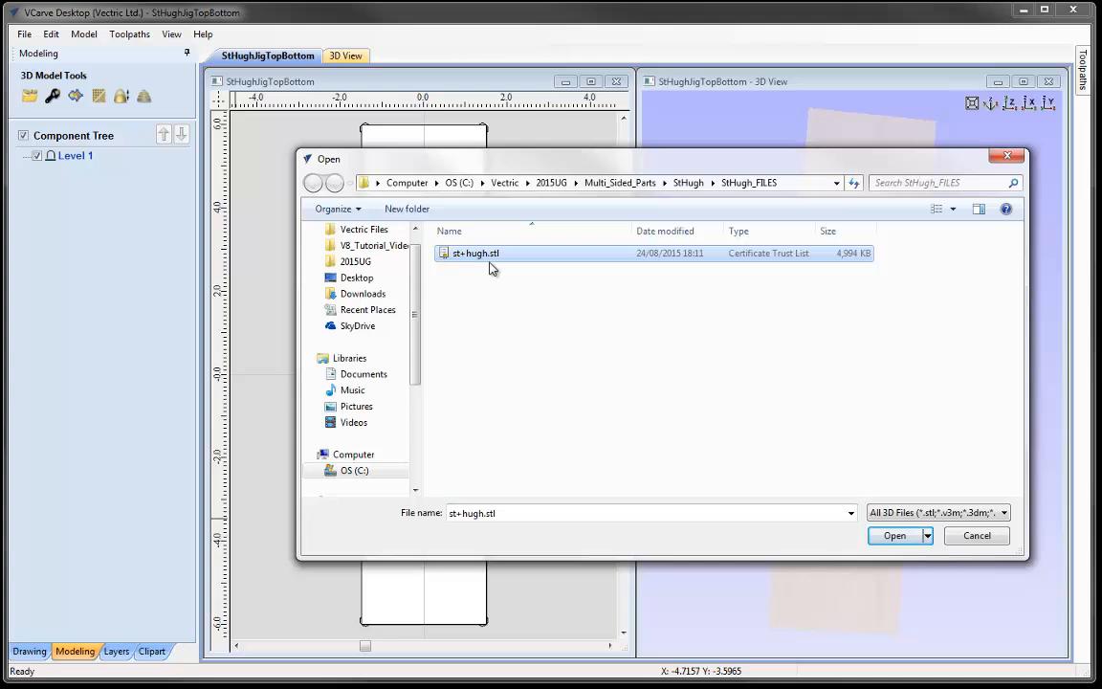
{"action": "left_click", "coordinate": [898, 538]}
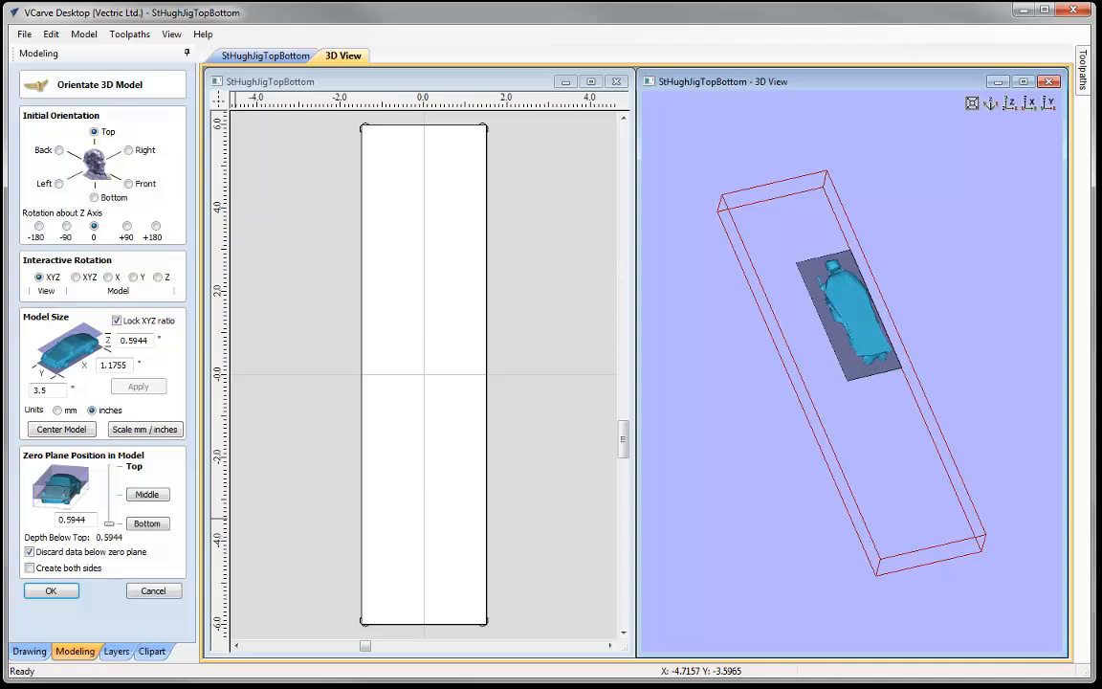
Set the imported model's initial orientation to Bottom and rotate it -180 degrees about the Z axis.
{"action": "left_click_drag", "start_coordinate": [800, 344], "coordinate": [917, 400]}
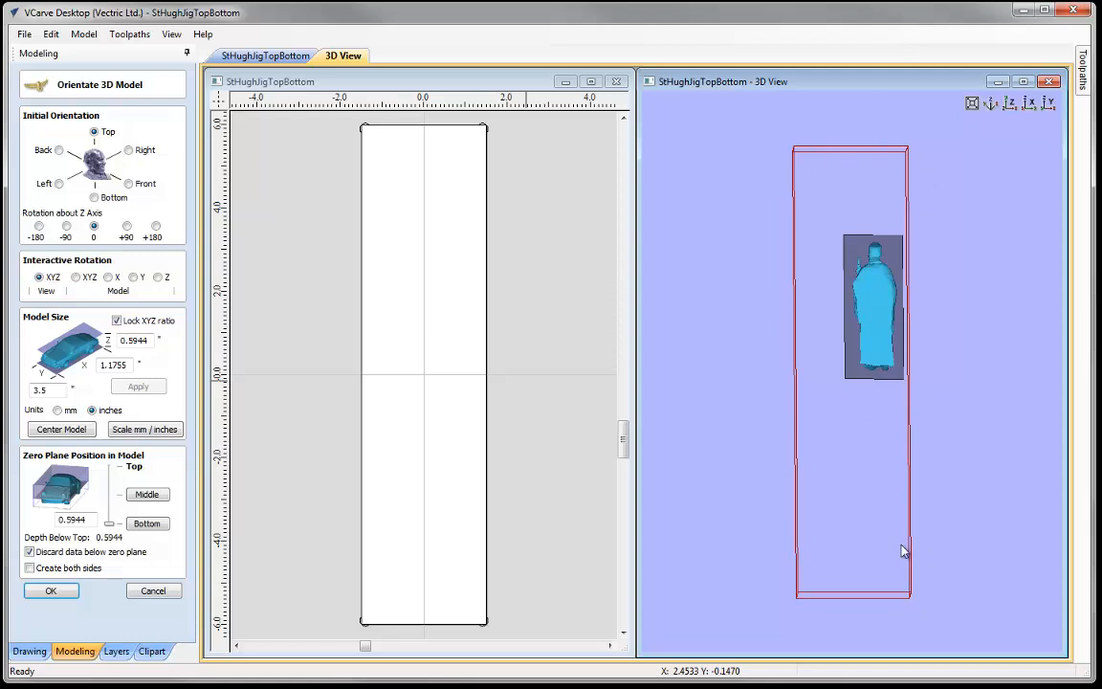
{"action": "left_click_drag", "start_coordinate": [807, 583], "coordinate": [909, 402]}
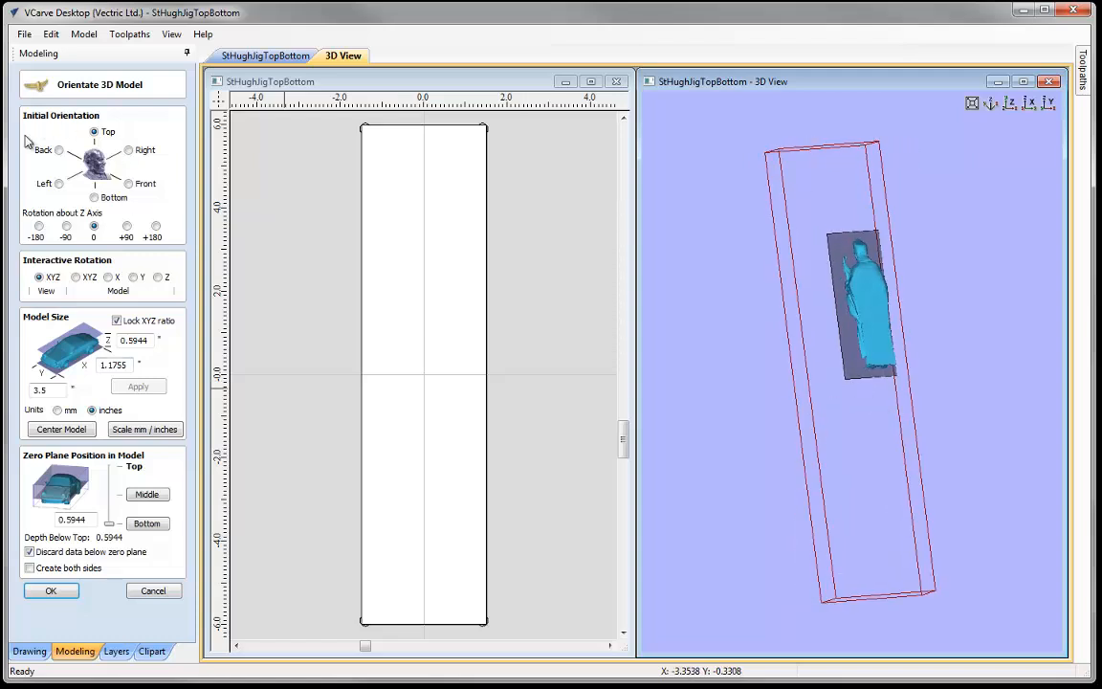
{"action": "mouse_move", "coordinate": [885, 356]}
{"action": "left_mouse_down"}
{"action": "mouse_move", "coordinate": [863, 332]}
{"action": "mouse_move", "coordinate": [869, 356]}
{"action": "left_mouse_up"}
{"action": "left_click", "coordinate": [94, 198]}
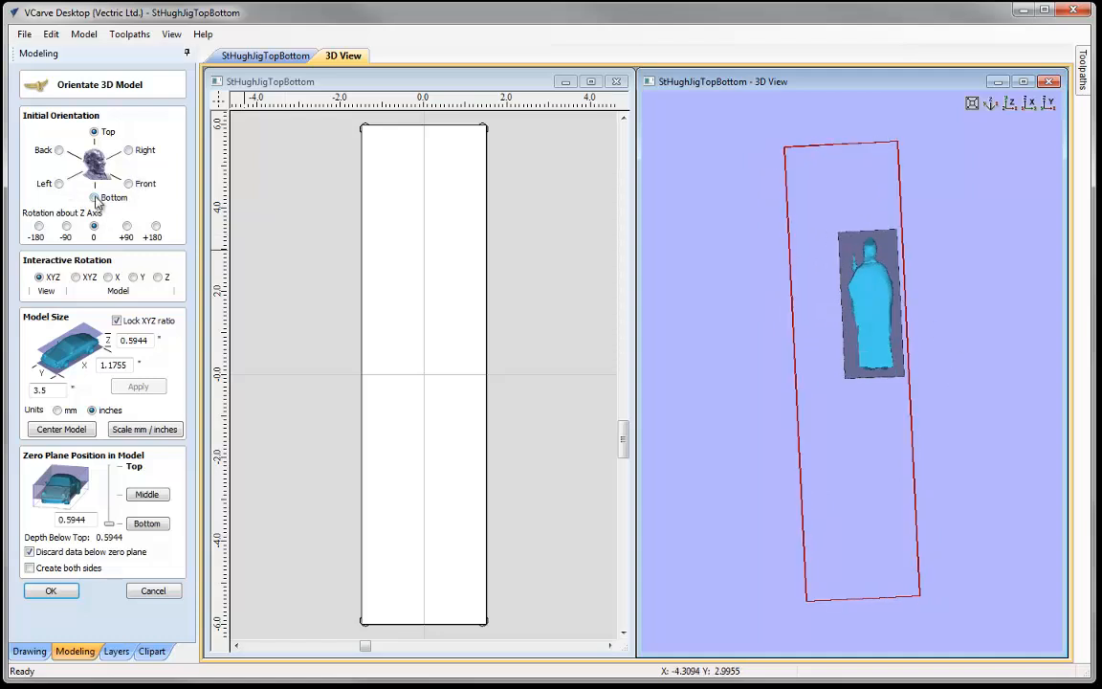
{"action": "left_click_drag", "start_coordinate": [912, 395], "coordinate": [866, 364]}
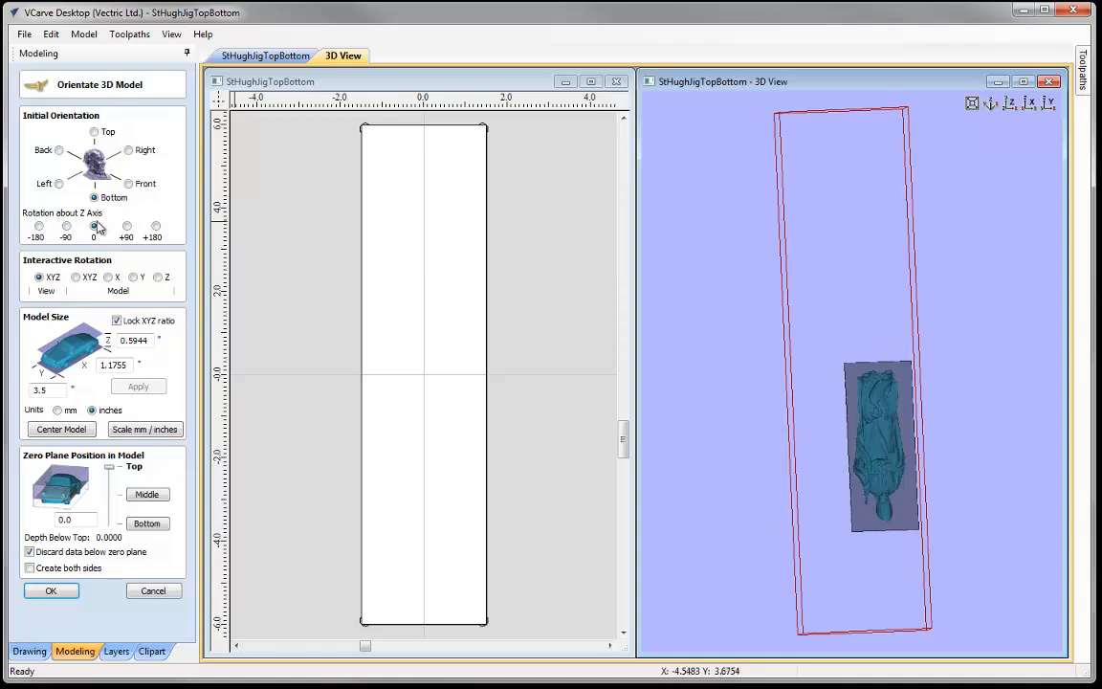
{"action": "left_click", "coordinate": [38, 225]}
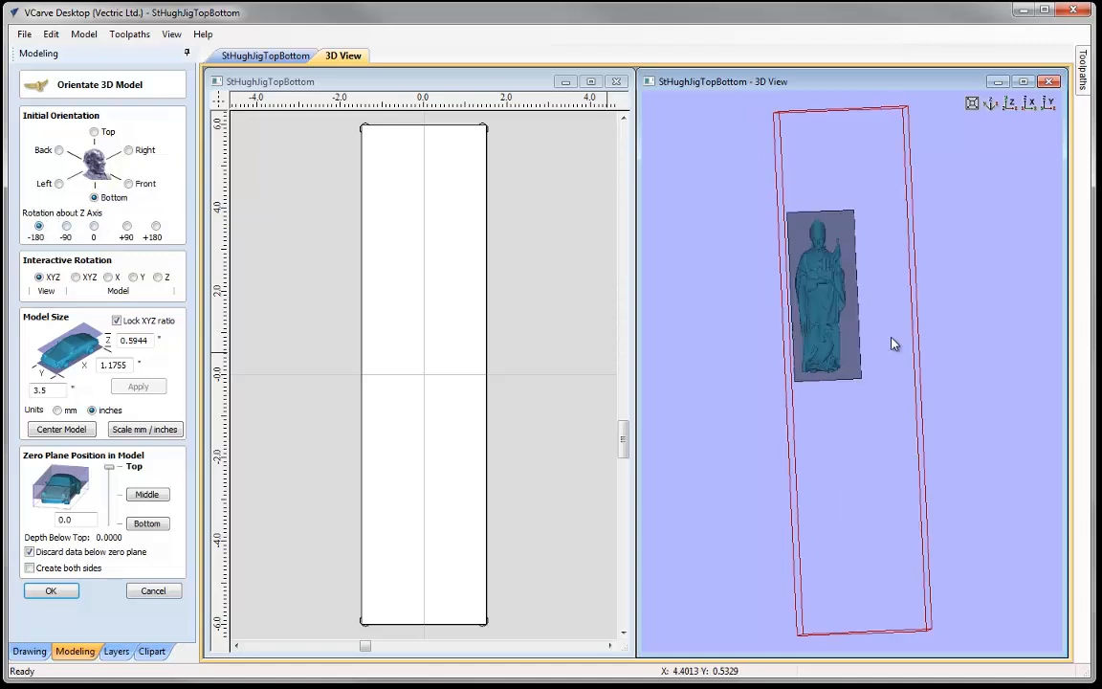
{"action": "left_click_drag", "start_coordinate": [880, 346], "coordinate": [854, 362]}
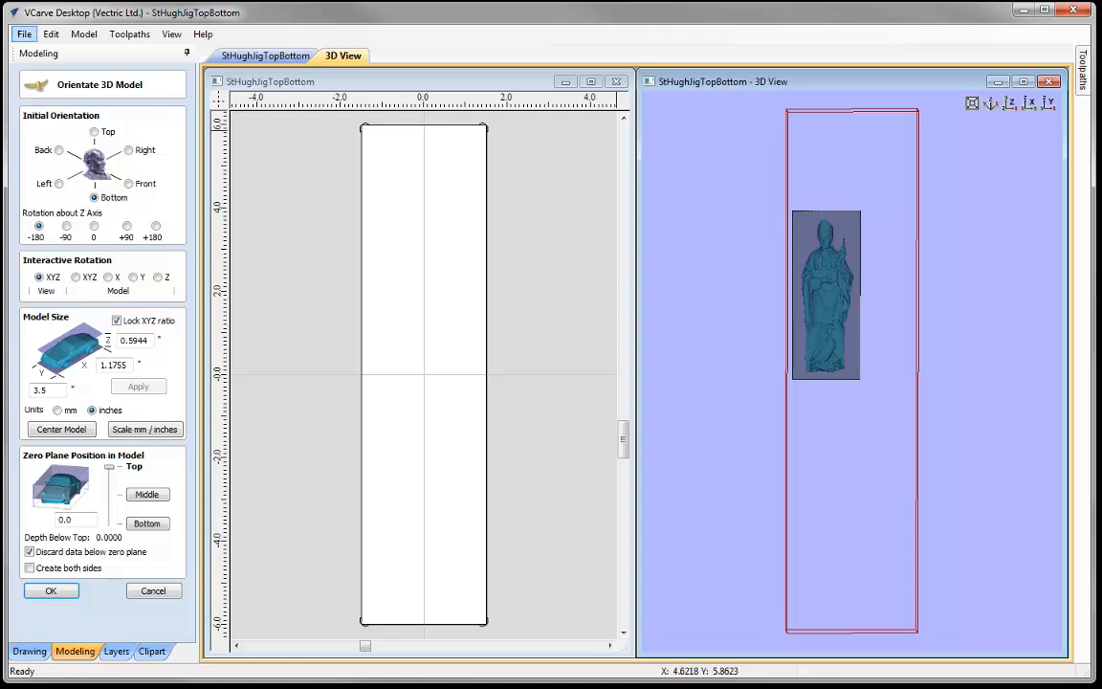
Scale the model to a Y size of 8 inches with the XYZ ratio locked, and inspect its side.
{"action": "left_click_drag", "start_coordinate": [57, 391], "coordinate": [34, 390]}
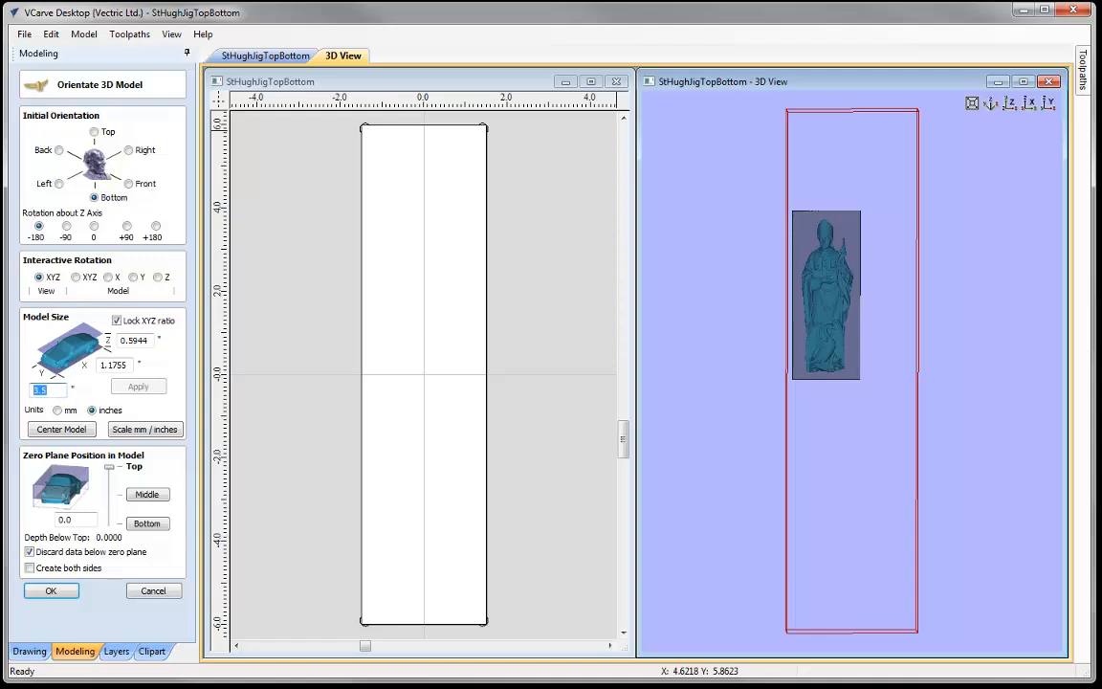
{"action": "type", "text": "8"}
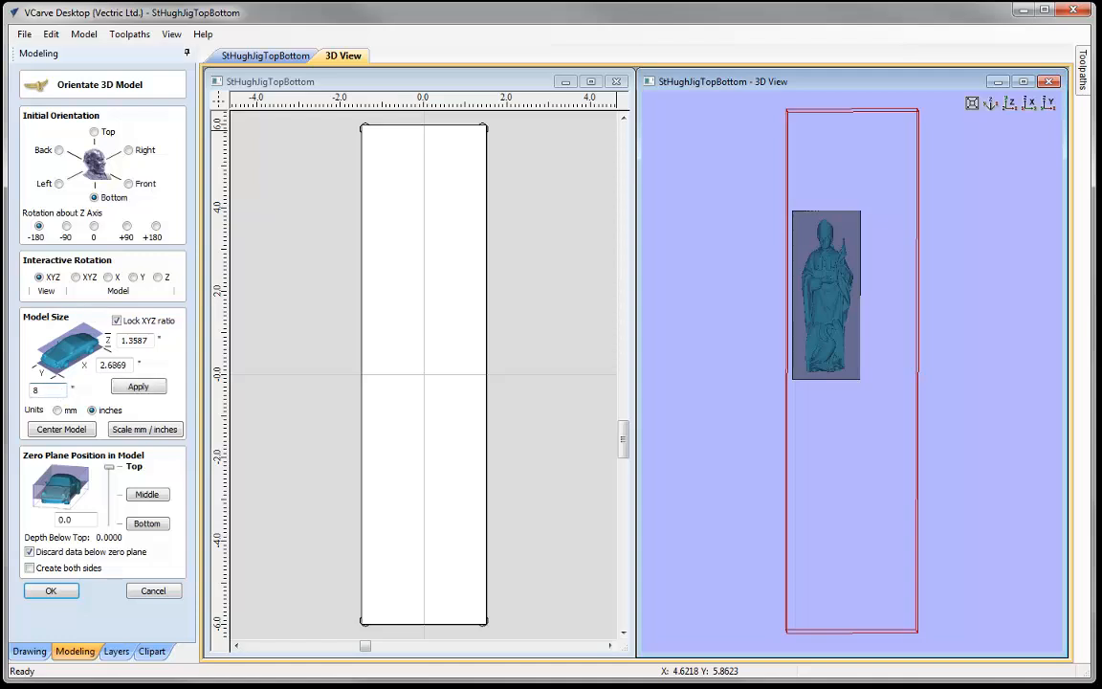
{"action": "left_click", "coordinate": [137, 386]}
{"action": "left_click_drag", "start_coordinate": [864, 375], "coordinate": [839, 337]}
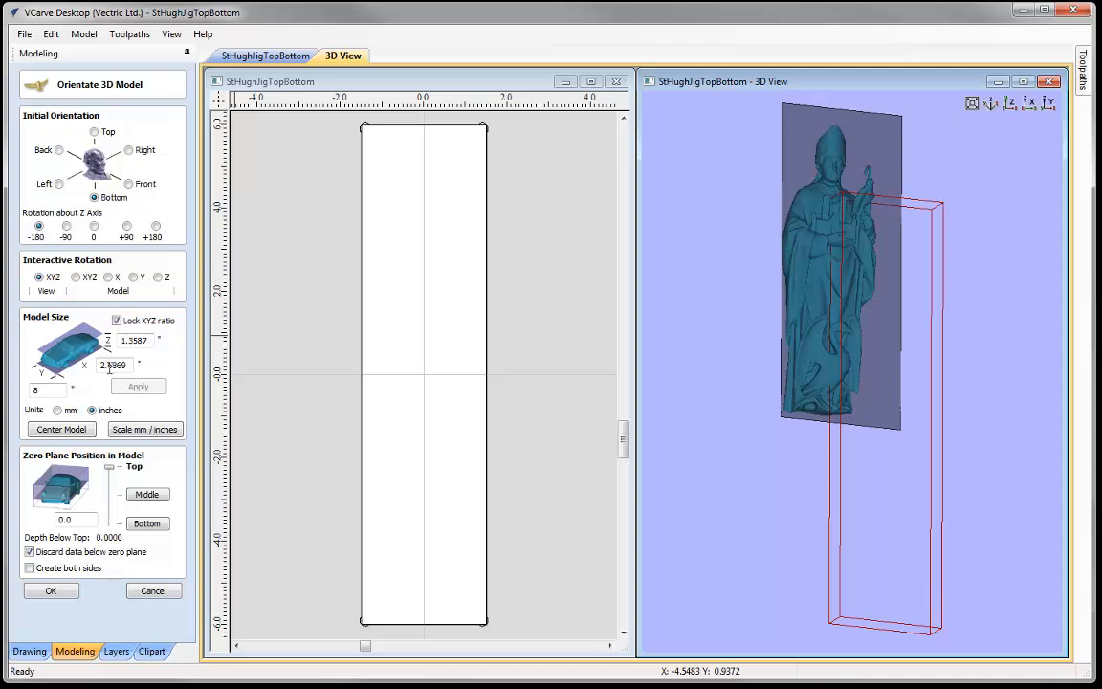
{"action": "left_click_drag", "start_coordinate": [755, 366], "coordinate": [862, 361]}
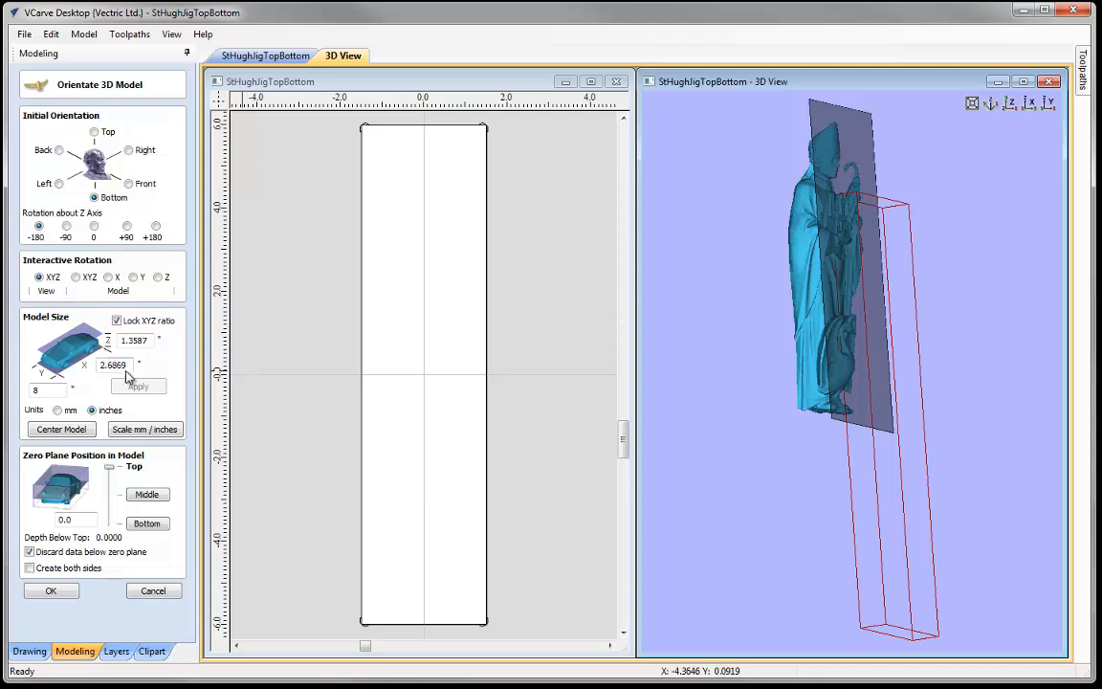
Unlock the XYZ ratio and set the model's X size to 2.7 inches.
{"action": "left_click", "coordinate": [118, 322]}
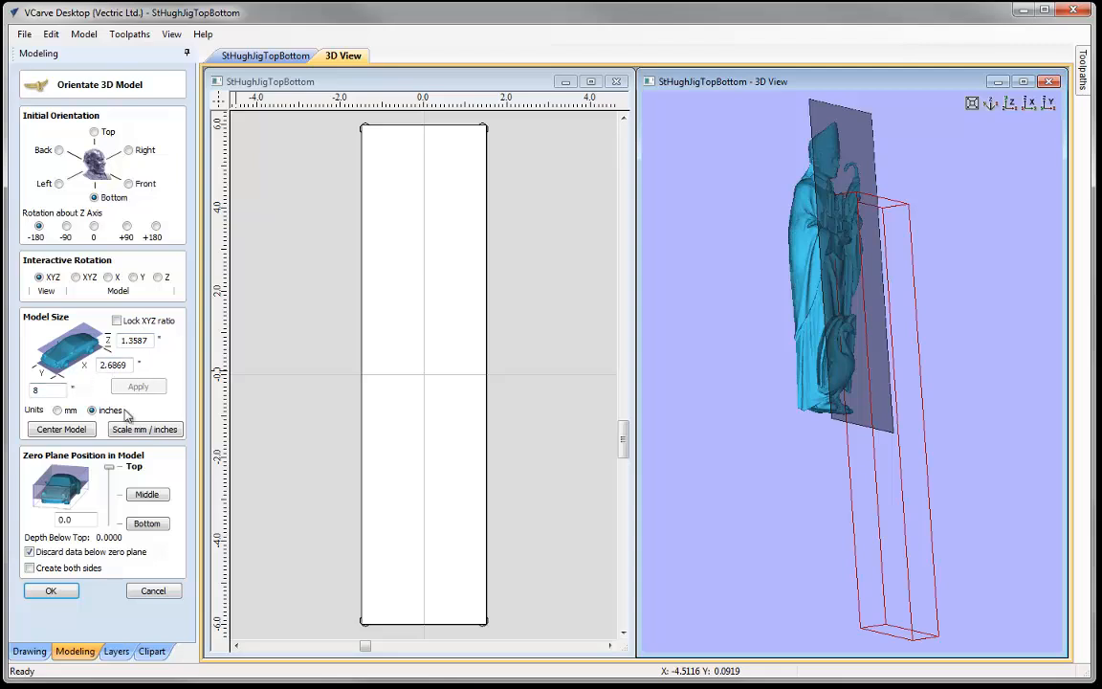
{"action": "left_click_drag", "start_coordinate": [108, 365], "coordinate": [130, 364]}
{"action": "type", "text": ".7"}
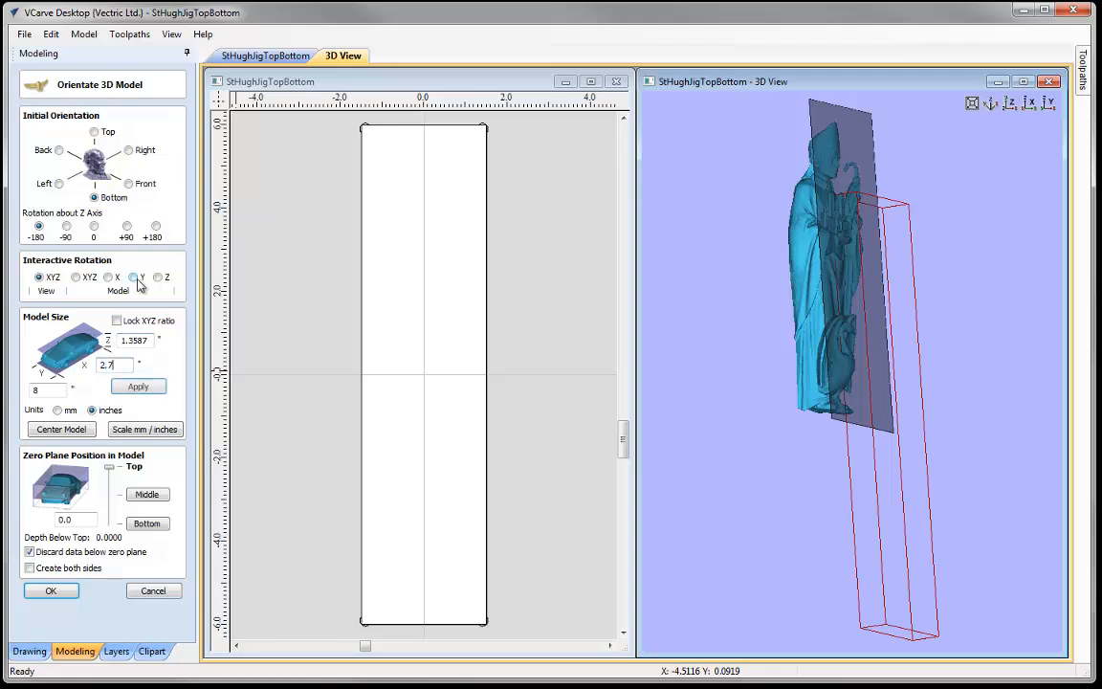
{"action": "left_click", "coordinate": [139, 389]}
{"action": "left_click_drag", "start_coordinate": [930, 317], "coordinate": [821, 316]}
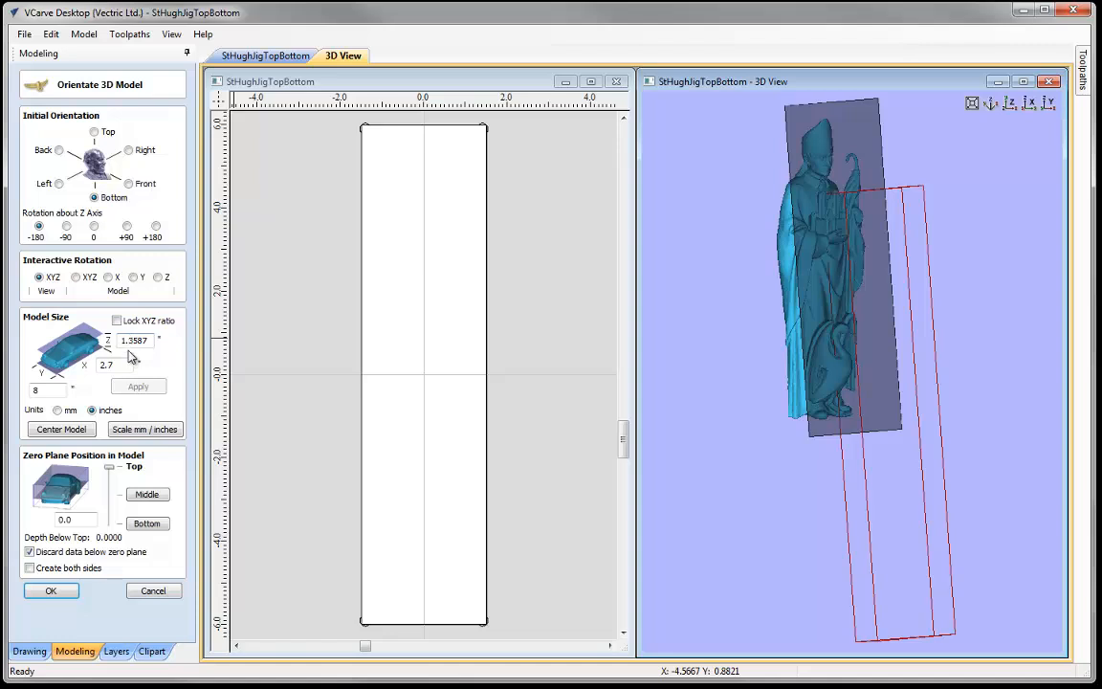
Set the model's Z size to 1.4 inches and check the figure from several angles.
{"action": "left_click_drag", "start_coordinate": [127, 341], "coordinate": [136, 345]}
{"action": "type", "text": "3587"}
{"action": "left_click_drag", "start_coordinate": [871, 386], "coordinate": [996, 367]}
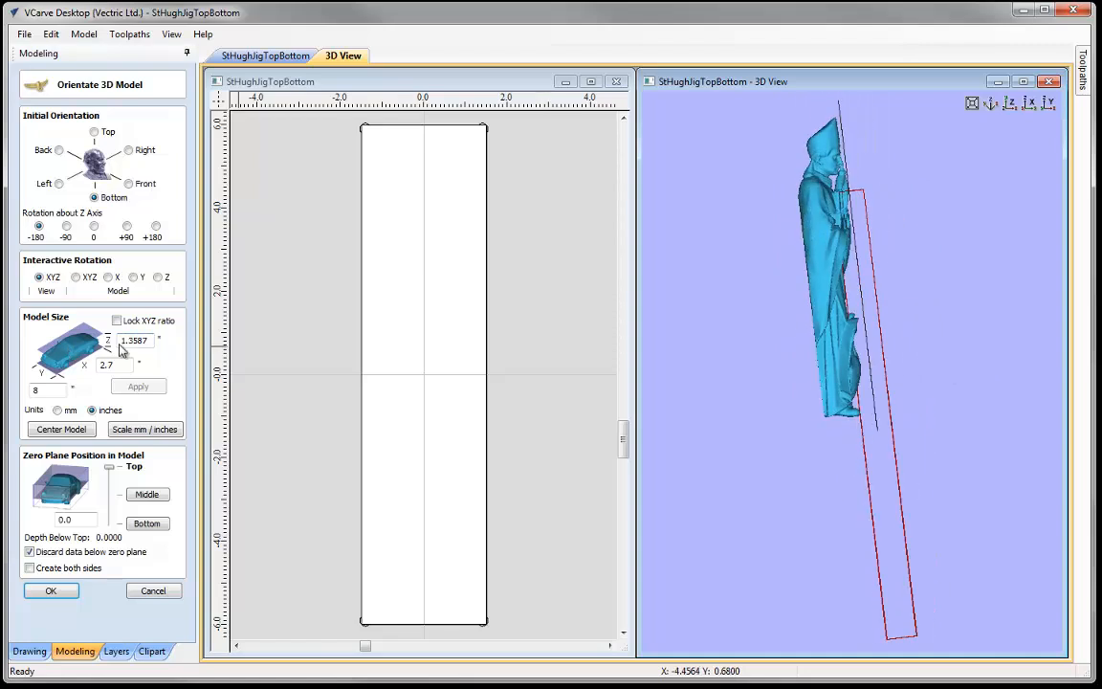
{"action": "left_click_drag", "start_coordinate": [126, 341], "coordinate": [168, 337]}
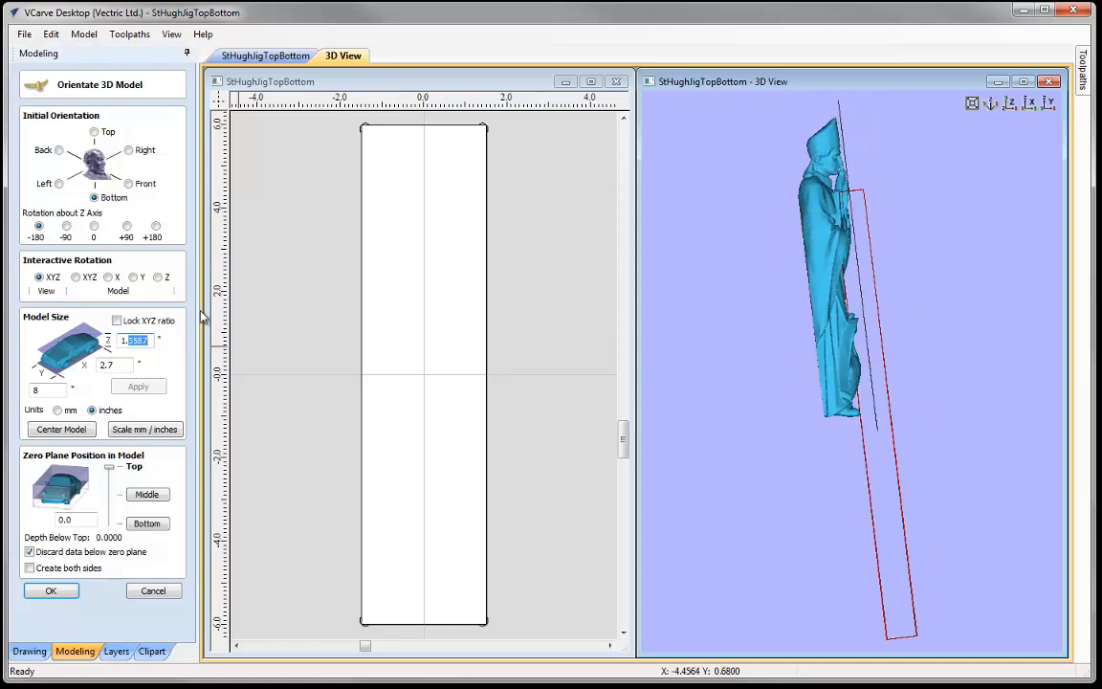
{"action": "type", "text": "4"}
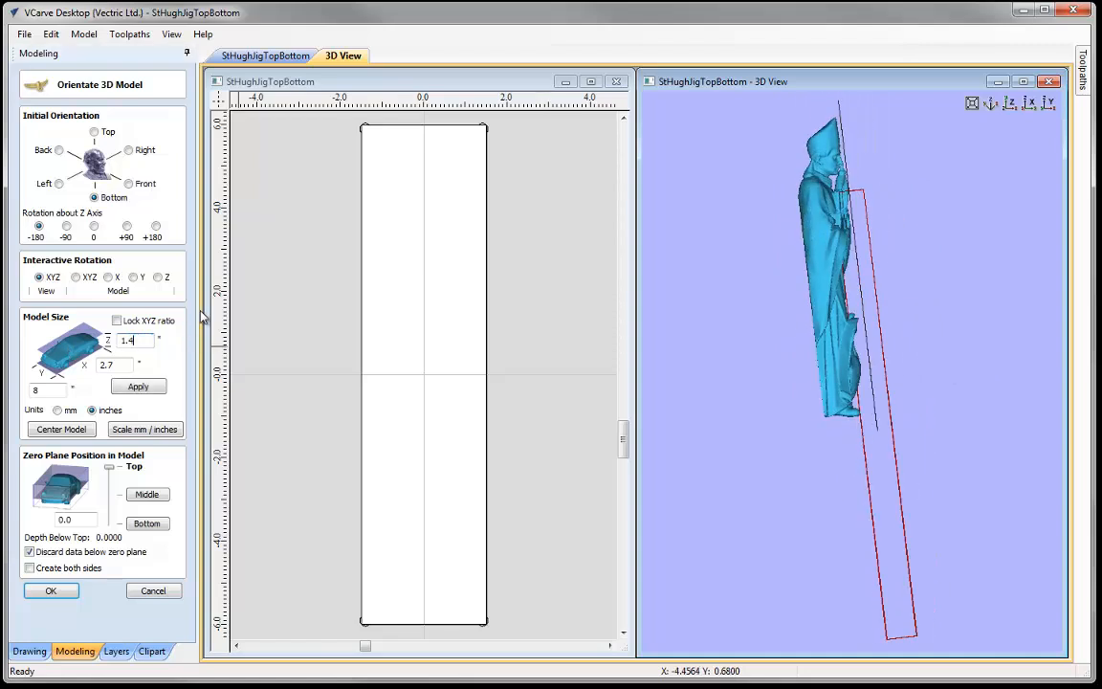
{"action": "left_click", "coordinate": [139, 387]}
{"action": "left_click_drag", "start_coordinate": [670, 378], "coordinate": [758, 341]}
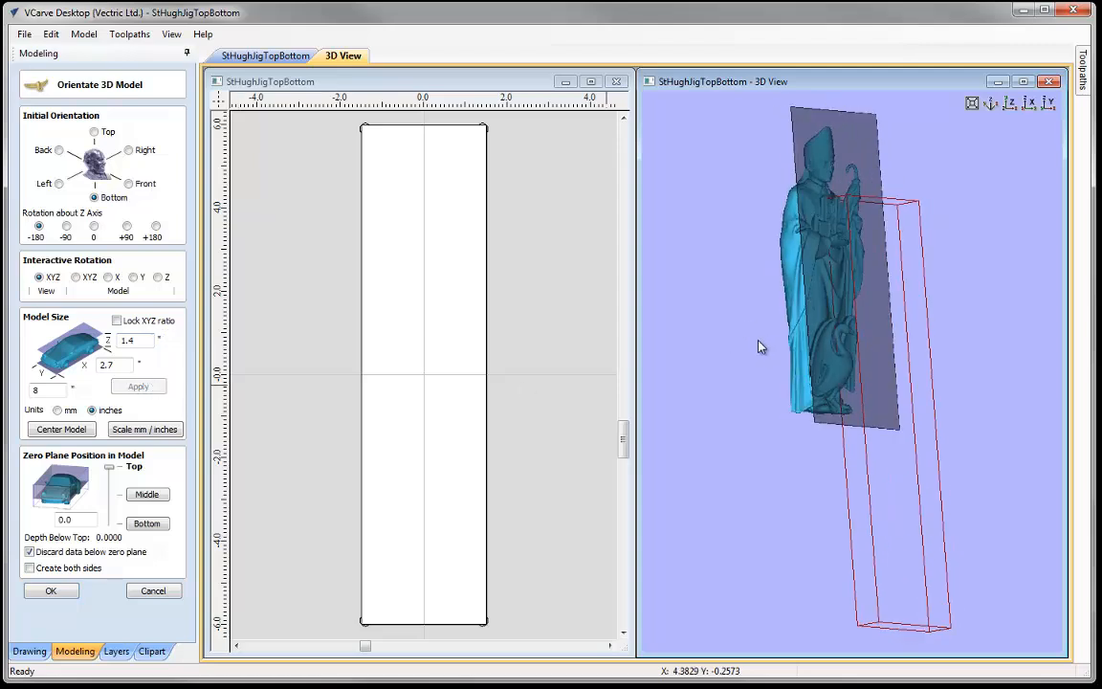
{"action": "left_click_drag", "start_coordinate": [755, 353], "coordinate": [825, 373]}
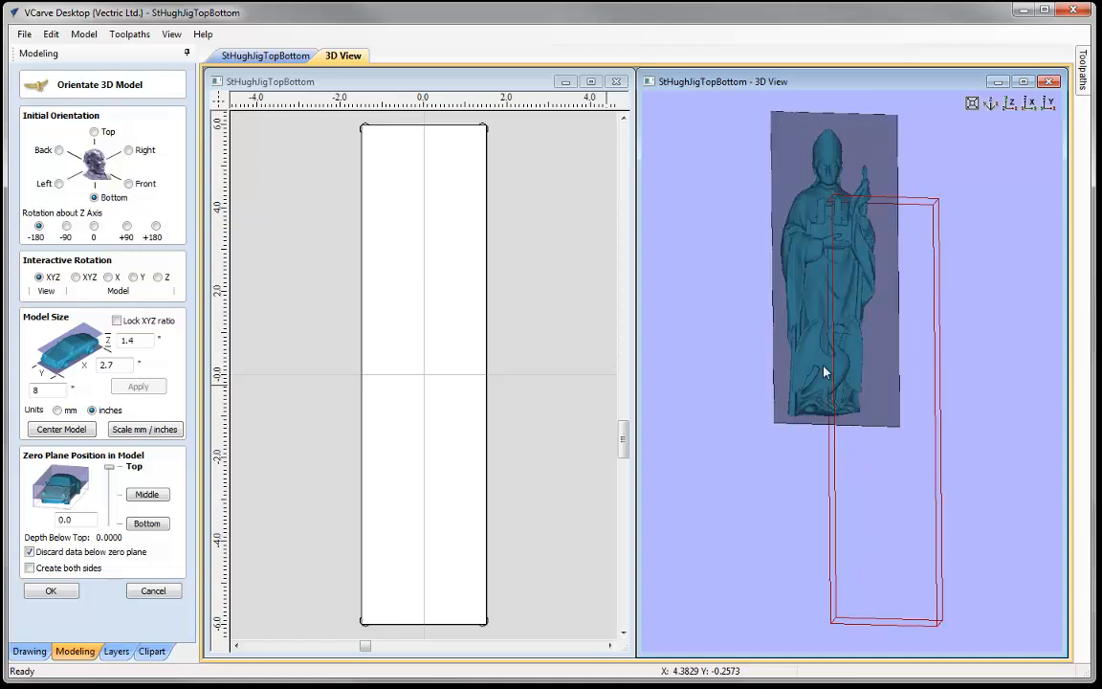
Centre the model in the job and lower its zero plane to the bottom, 1.4 inches below the top.
{"action": "left_click", "coordinate": [60, 430]}
{"action": "left_click_drag", "start_coordinate": [705, 367], "coordinate": [727, 374]}
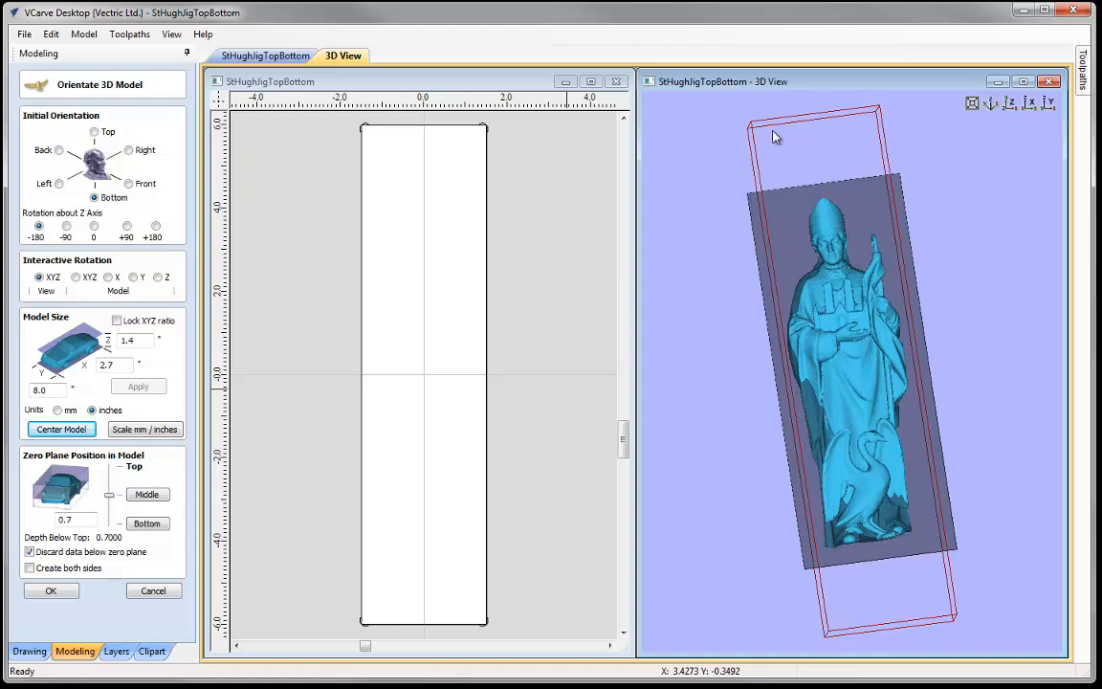
{"action": "left_click_drag", "start_coordinate": [886, 445], "coordinate": [863, 446]}
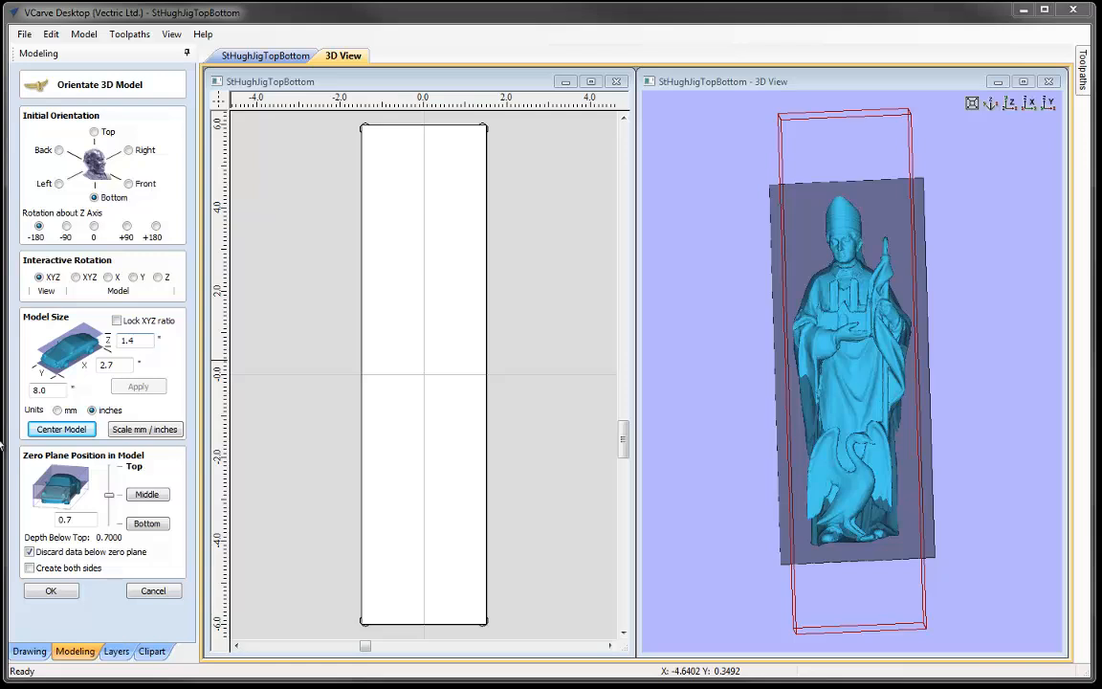
{"action": "mouse_move", "coordinate": [817, 377]}
{"action": "left_mouse_down"}
{"action": "mouse_move", "coordinate": [925, 380]}
{"action": "mouse_move", "coordinate": [835, 378]}
{"action": "left_mouse_up"}
{"action": "left_click", "coordinate": [60, 429]}
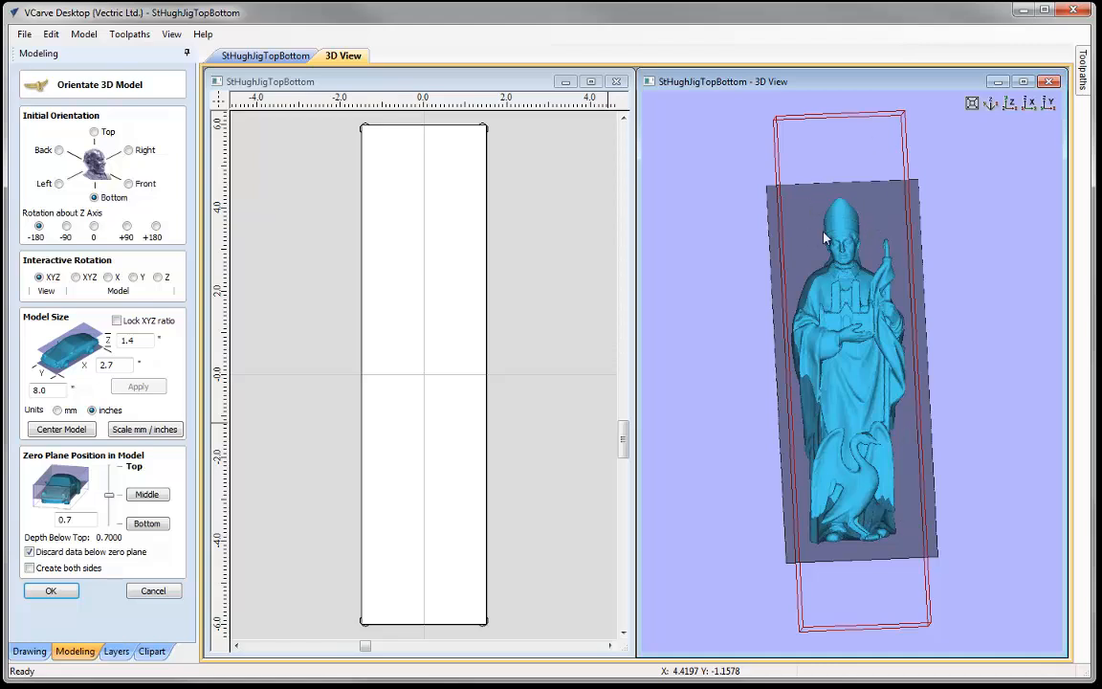
{"action": "left_click_drag", "start_coordinate": [110, 496], "coordinate": [109, 524]}
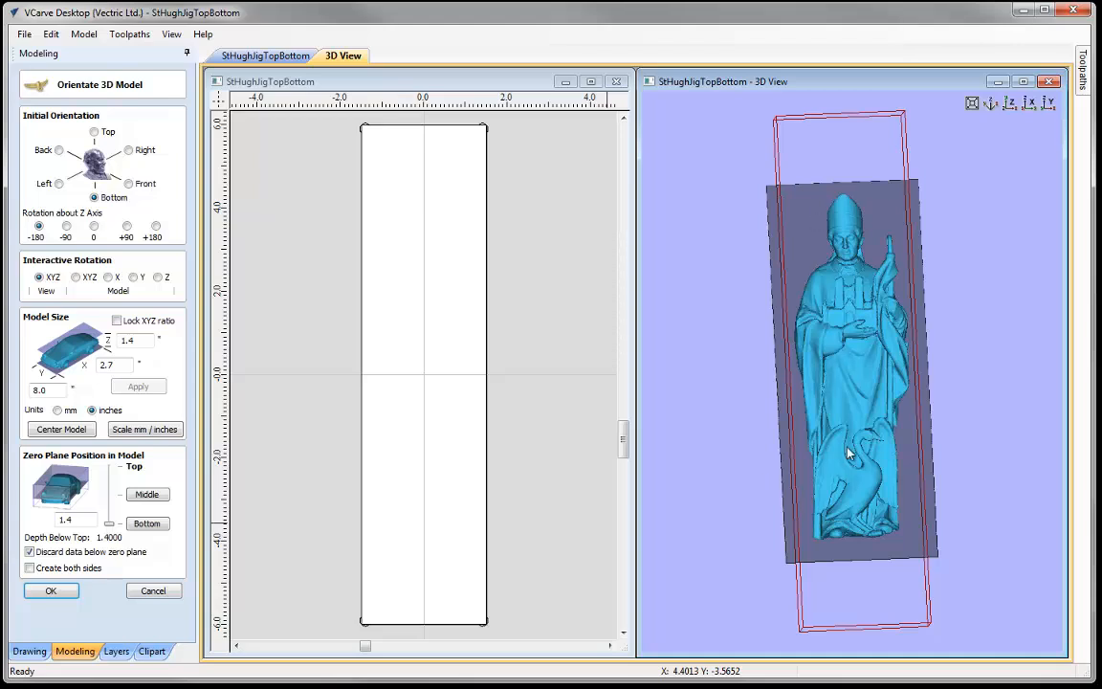
Accept the model's orientation and size, and examine the imported St Hugh component from several angles.
{"action": "left_click_drag", "start_coordinate": [829, 268], "coordinate": [835, 411]}
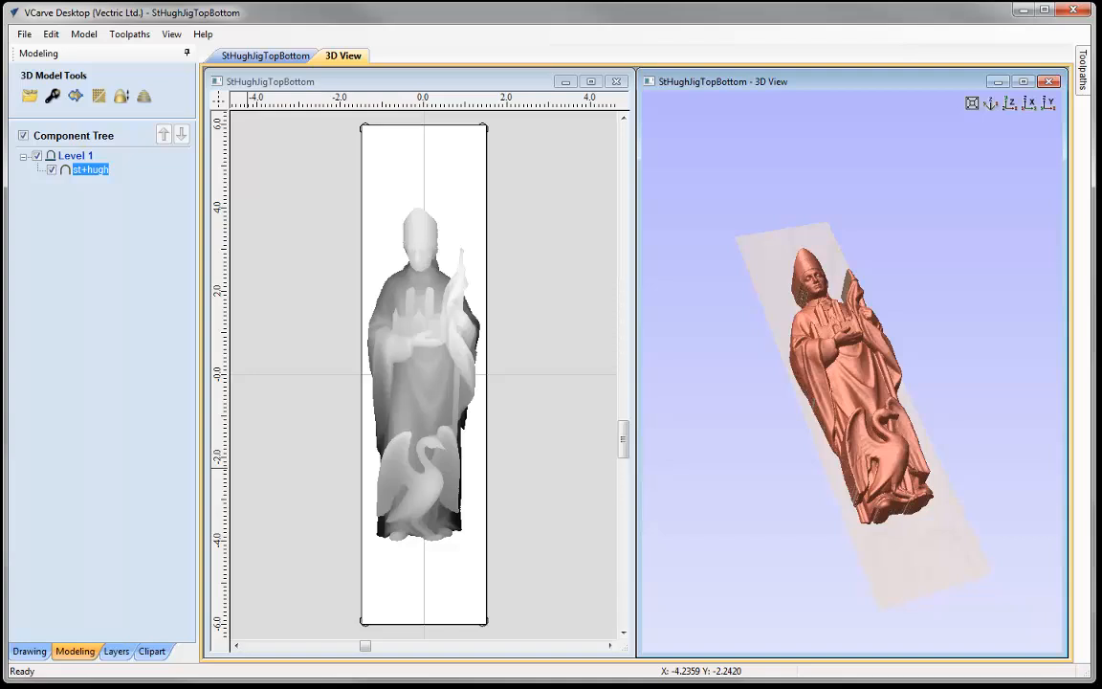
{"action": "left_click_drag", "start_coordinate": [973, 244], "coordinate": [802, 325]}
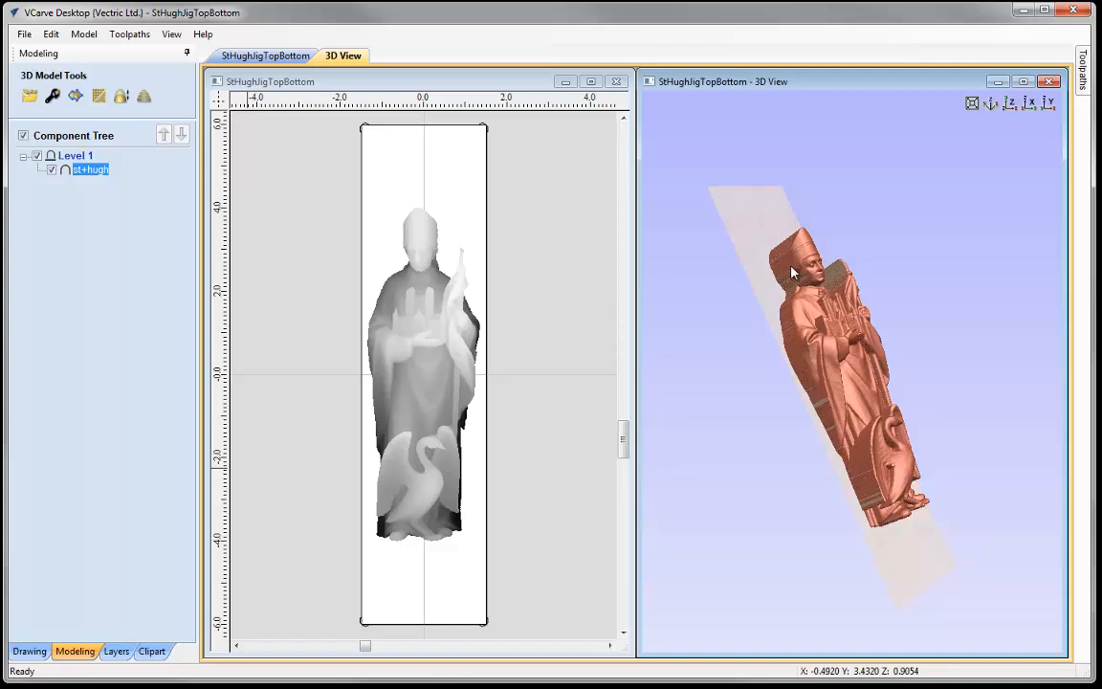
{"action": "left_click_drag", "start_coordinate": [873, 445], "coordinate": [702, 382]}
{"action": "left_click_drag", "start_coordinate": [804, 351], "coordinate": [701, 257]}
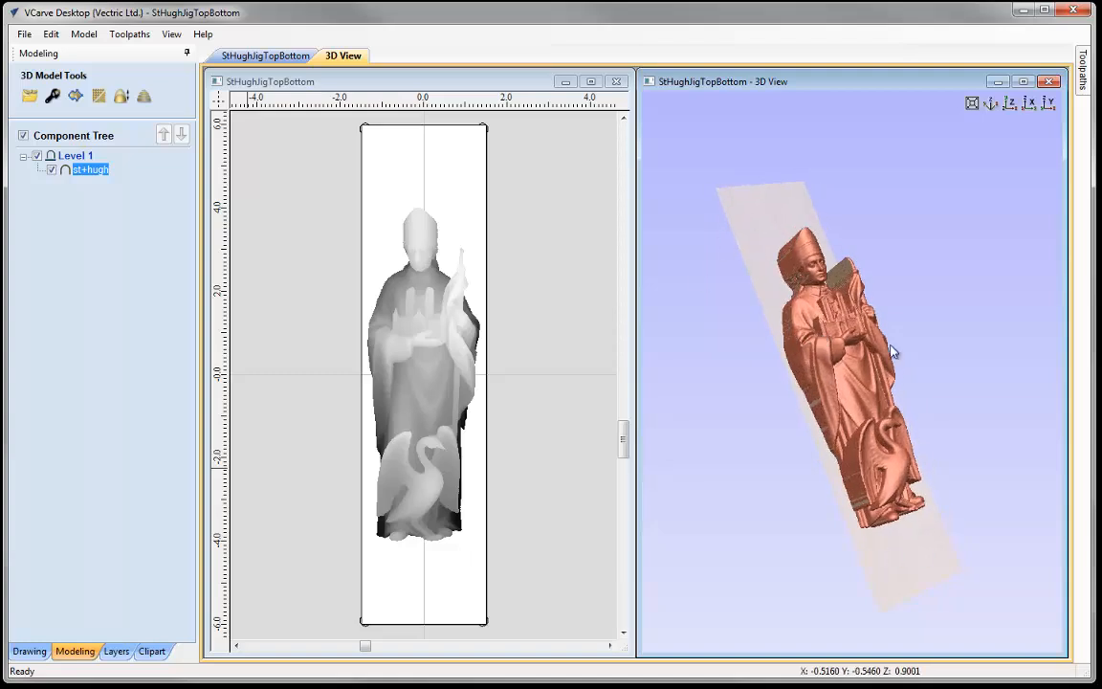
{"action": "left_click_drag", "start_coordinate": [859, 366], "coordinate": [795, 261]}
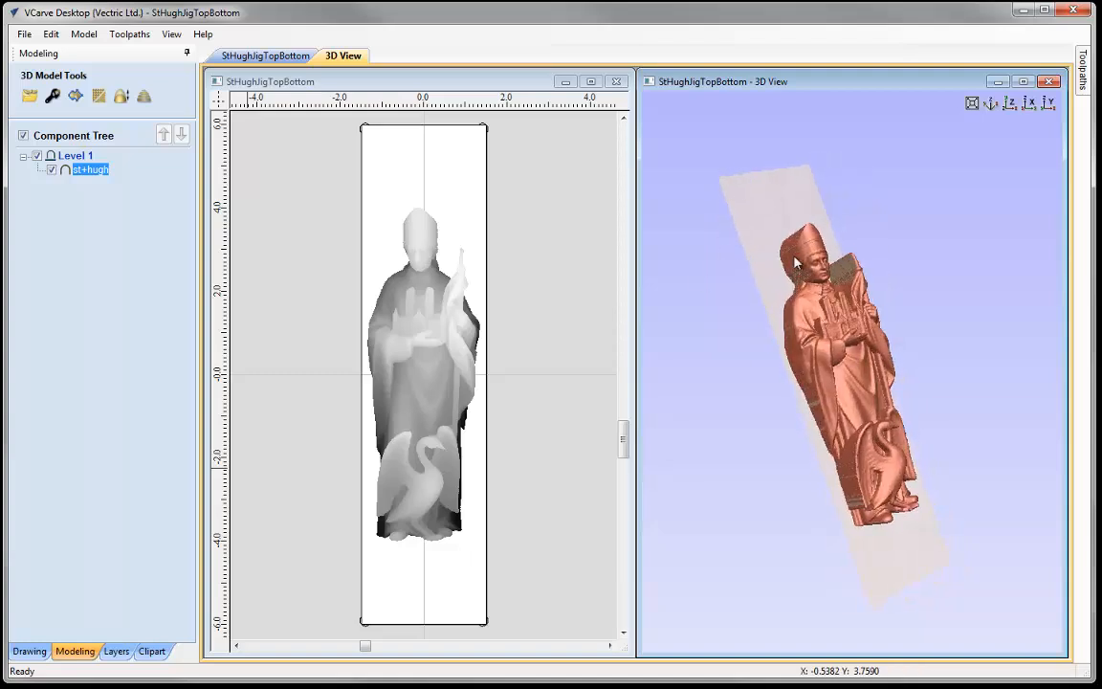
{"action": "left_click_drag", "start_coordinate": [856, 497], "coordinate": [834, 250]}
{"action": "mouse_move", "coordinate": [862, 418]}
{"action": "left_mouse_down"}
{"action": "mouse_move", "coordinate": [714, 342]}
{"action": "mouse_move", "coordinate": [737, 317]}
{"action": "mouse_move", "coordinate": [742, 349]}
{"action": "mouse_move", "coordinate": [857, 412]}
{"action": "left_mouse_up"}
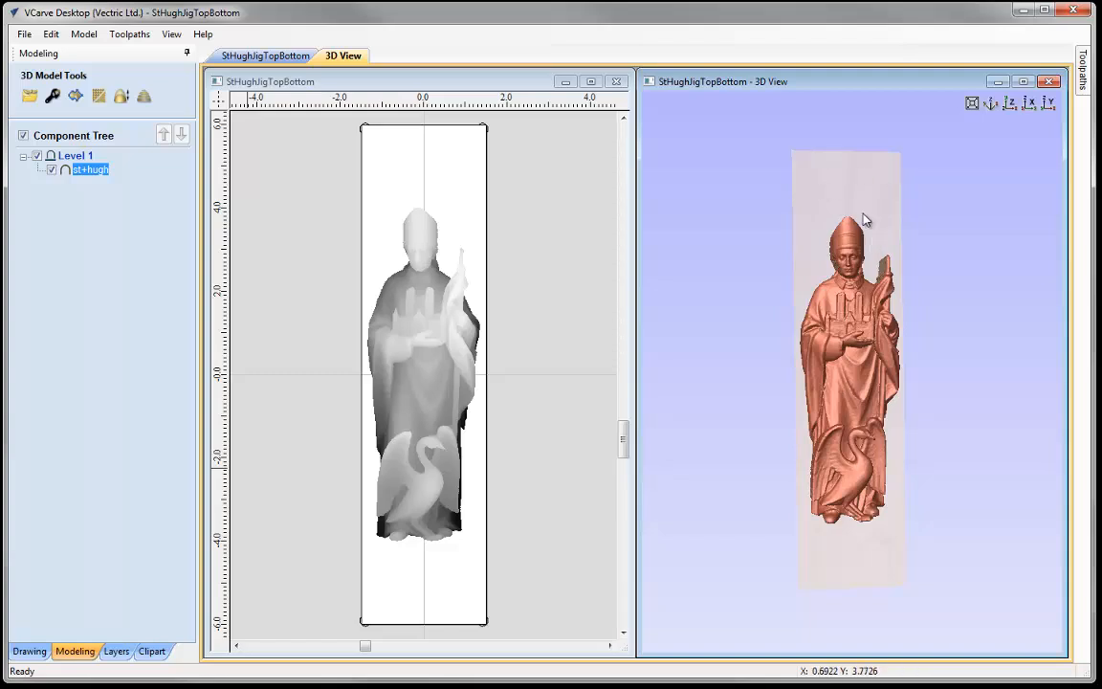
{"action": "left_click_drag", "start_coordinate": [912, 374], "coordinate": [785, 375]}
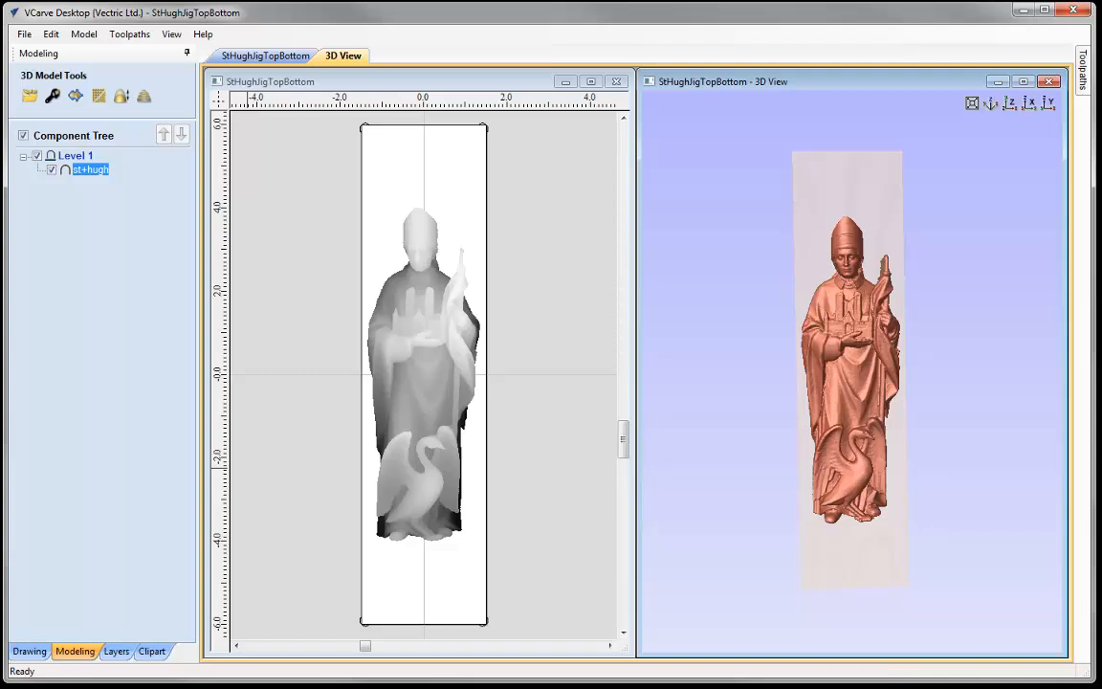
Insert the Rectangular_0.75 tab from the 3D Tabs clipart library into the job.
{"action": "left_click", "coordinate": [152, 650]}
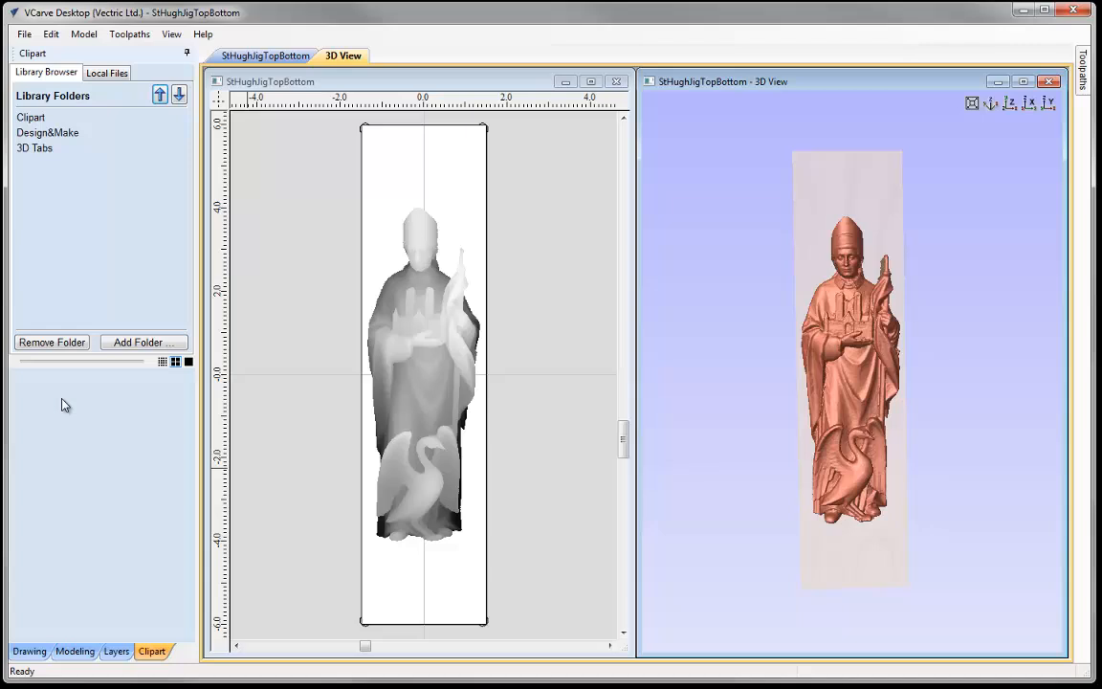
{"action": "left_click", "coordinate": [35, 149]}
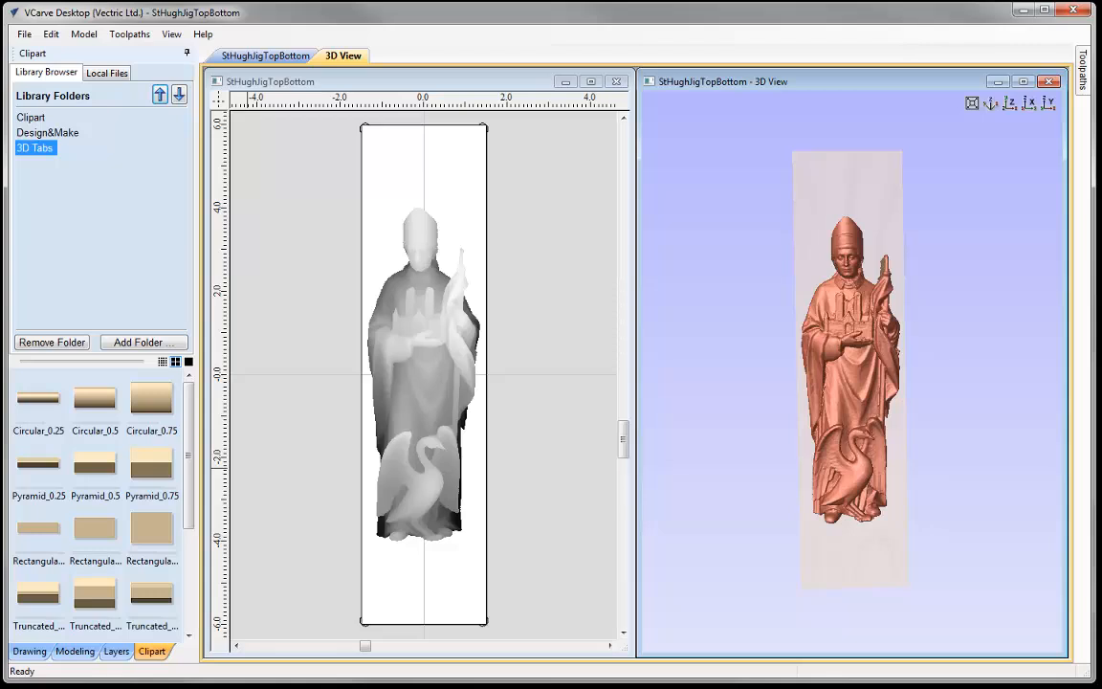
{"action": "left_click_drag", "start_coordinate": [186, 443], "coordinate": [187, 409]}
{"action": "left_click", "coordinate": [151, 530]}
{"action": "double_click", "coordinate": [152, 532]}
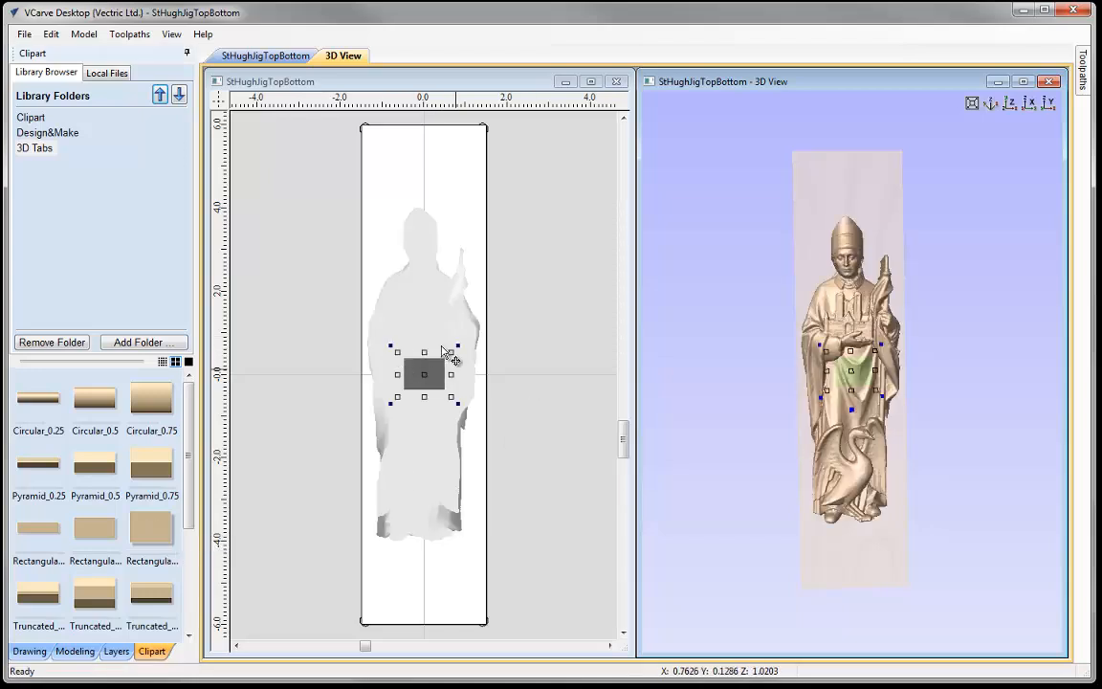
Rotate the rectangular tab by 90 degrees about its centre.
{"action": "left_click", "coordinate": [29, 651]}
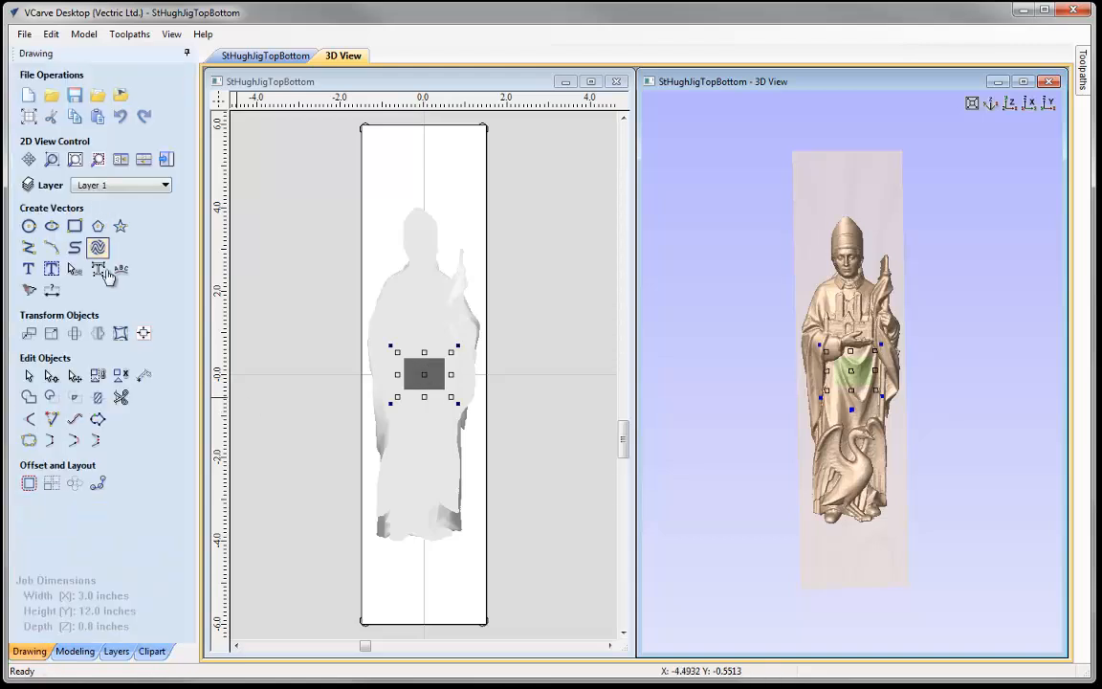
{"action": "left_click", "coordinate": [97, 333]}
{"action": "left_click", "coordinate": [50, 210]}
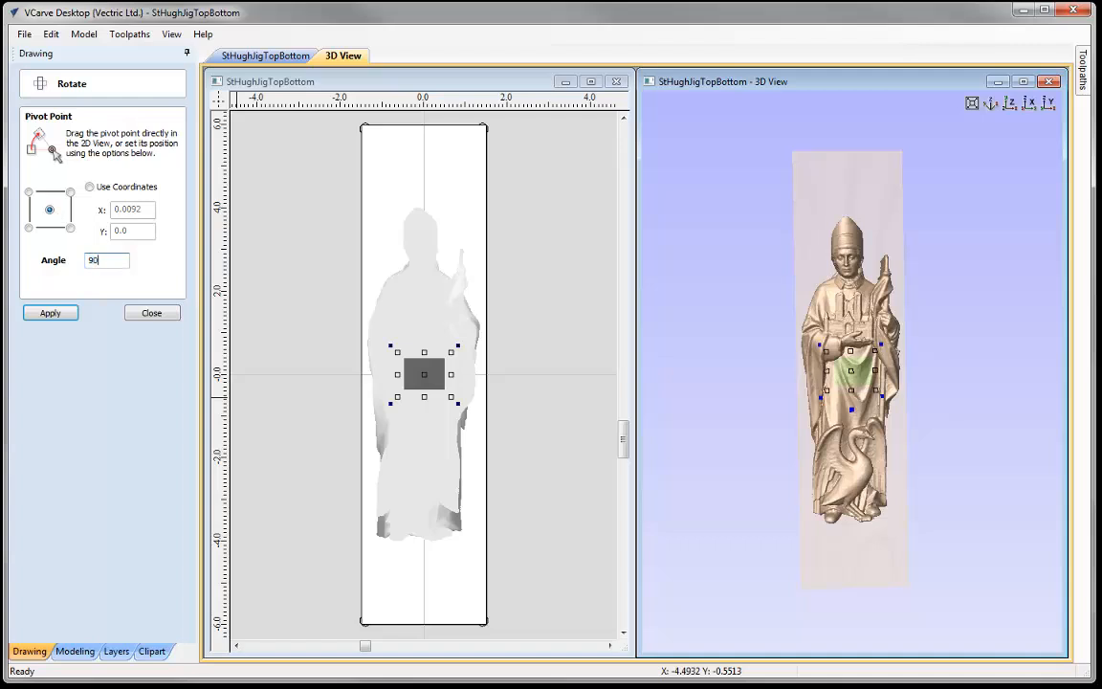
{"action": "left_click", "coordinate": [48, 313]}
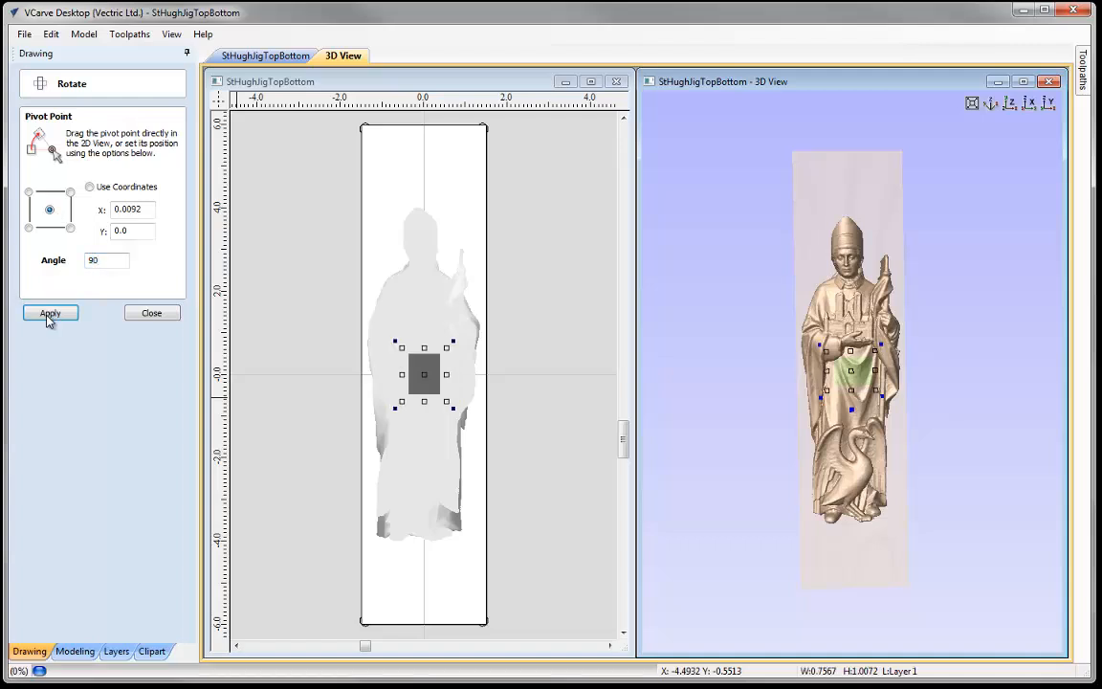
{"action": "left_click", "coordinate": [161, 315]}
Move the rectangular tab to overlap the top of the figure's head and narrow it to about 0.57 inches.
{"action": "left_click", "coordinate": [421, 370]}
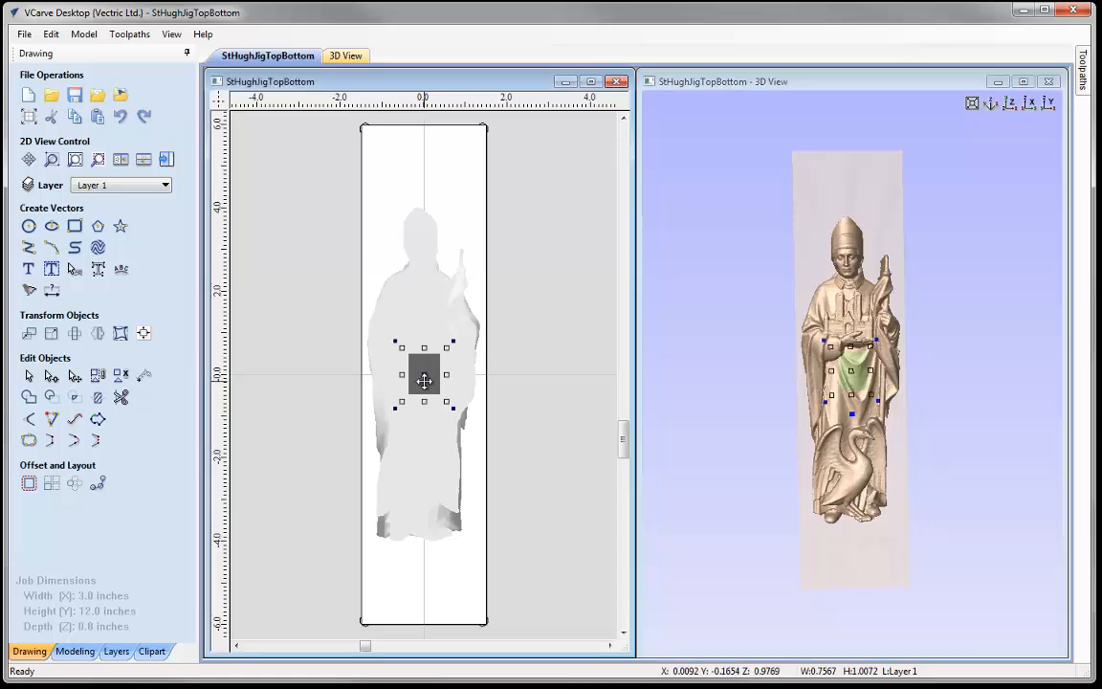
{"action": "left_click_drag", "start_coordinate": [432, 367], "coordinate": [423, 205]}
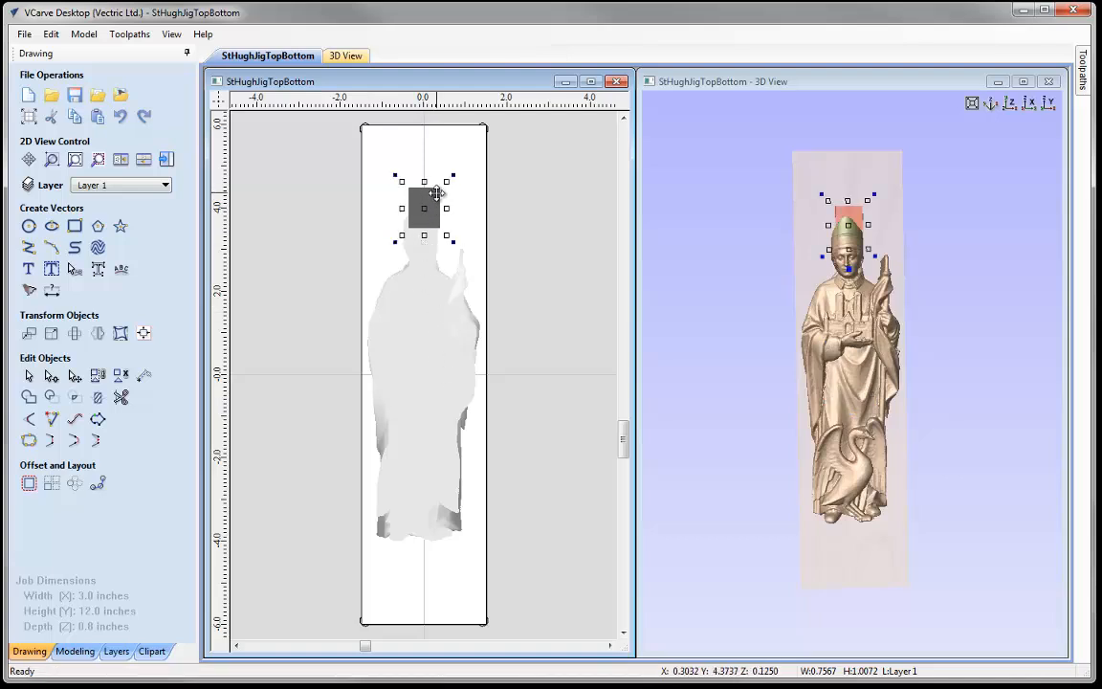
{"action": "scroll", "coordinate": [426, 205], "scroll_direction": "up", "scroll_amount": 3}
{"action": "left_click_drag", "start_coordinate": [438, 277], "coordinate": [438, 262]}
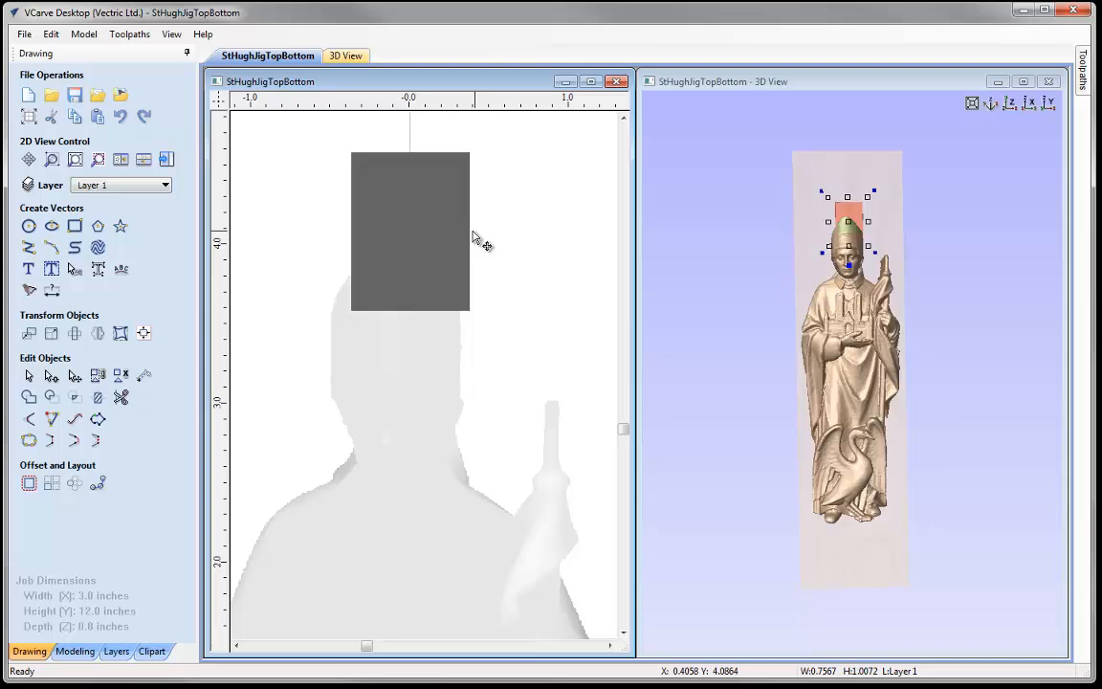
{"action": "left_click", "coordinate": [450, 298]}
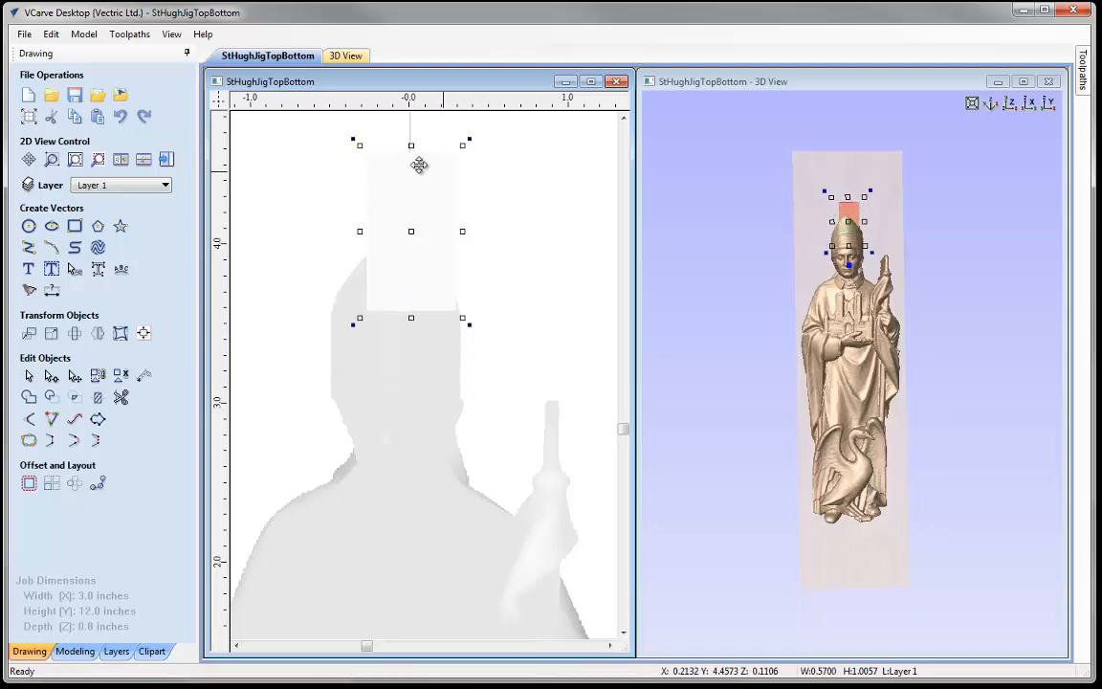
{"action": "left_click_drag", "start_coordinate": [416, 205], "coordinate": [415, 197]}
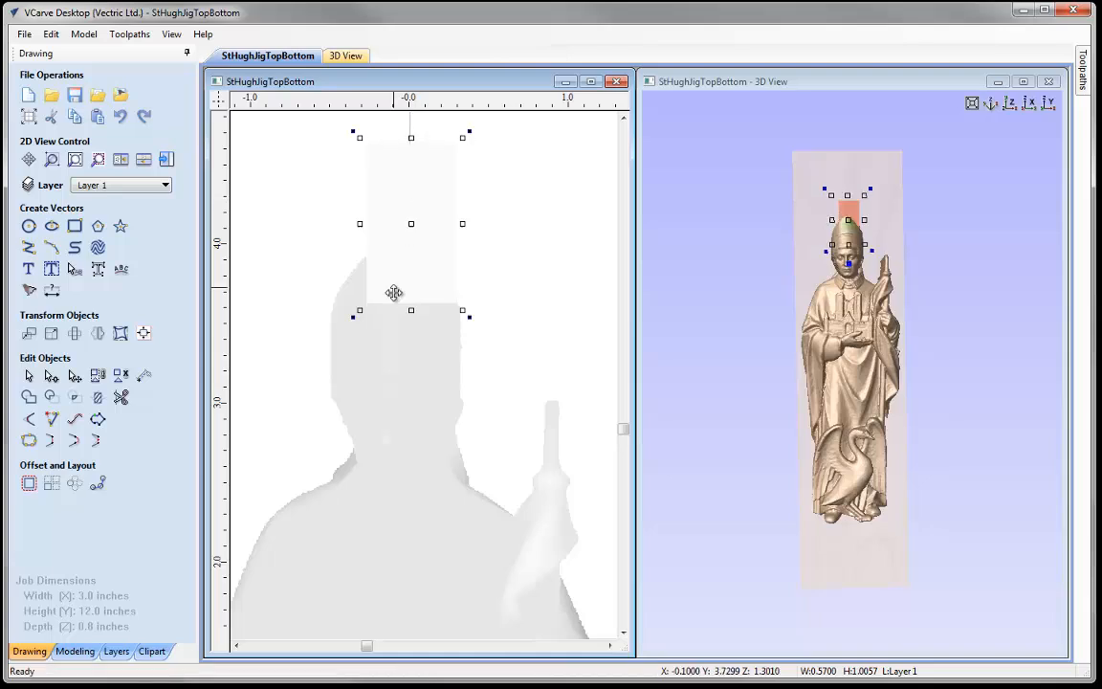
Set the head tab's shape height to 1 inch and check it against the figure in 3D.
{"action": "left_click", "coordinate": [743, 309]}
{"action": "left_click_drag", "start_coordinate": [952, 342], "coordinate": [848, 227]}
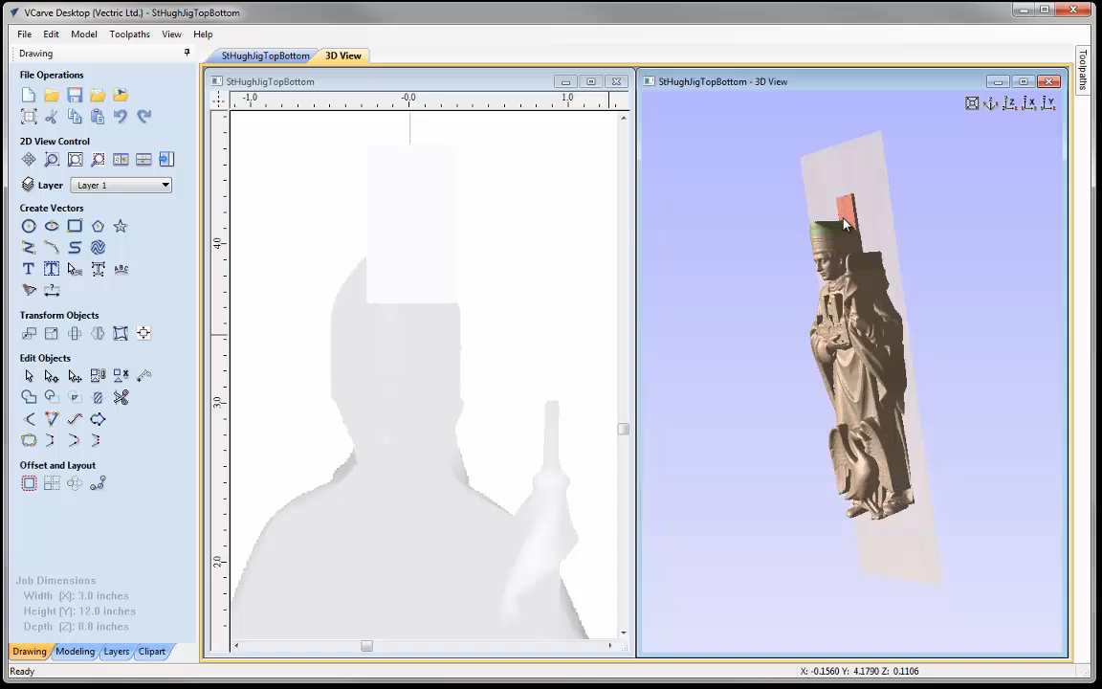
{"action": "mouse_move", "coordinate": [814, 383]}
{"action": "left_mouse_down"}
{"action": "mouse_move", "coordinate": [847, 384]}
{"action": "mouse_move", "coordinate": [800, 385]}
{"action": "mouse_move", "coordinate": [815, 385]}
{"action": "left_mouse_up"}
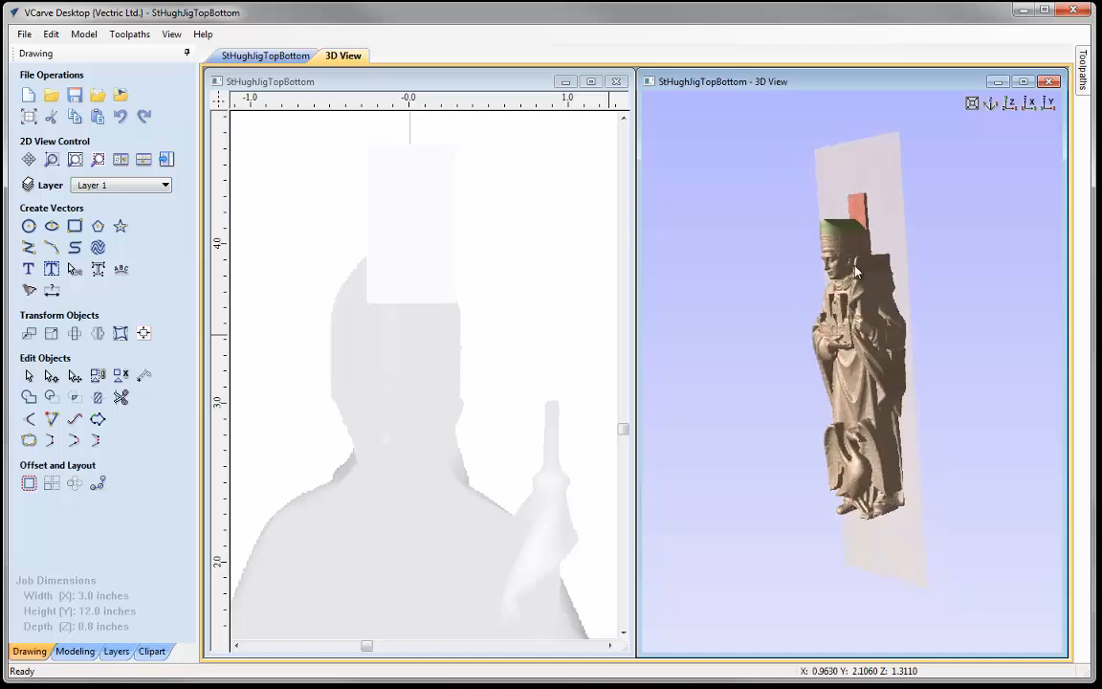
{"action": "left_click", "coordinate": [83, 650]}
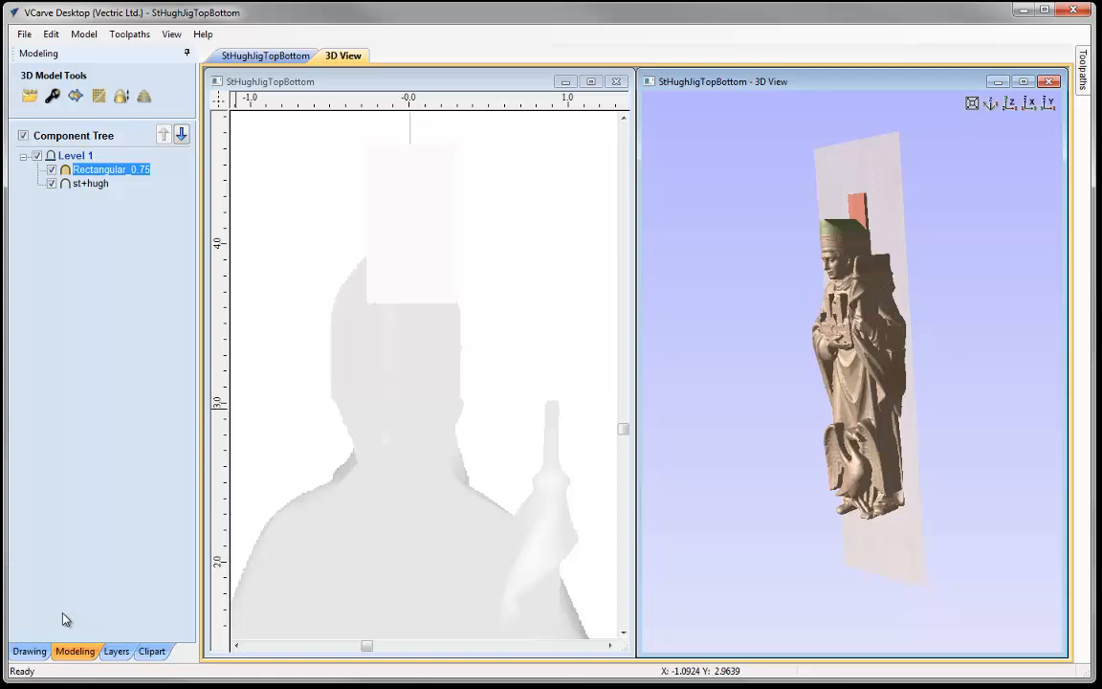
{"action": "left_click", "coordinate": [52, 97]}
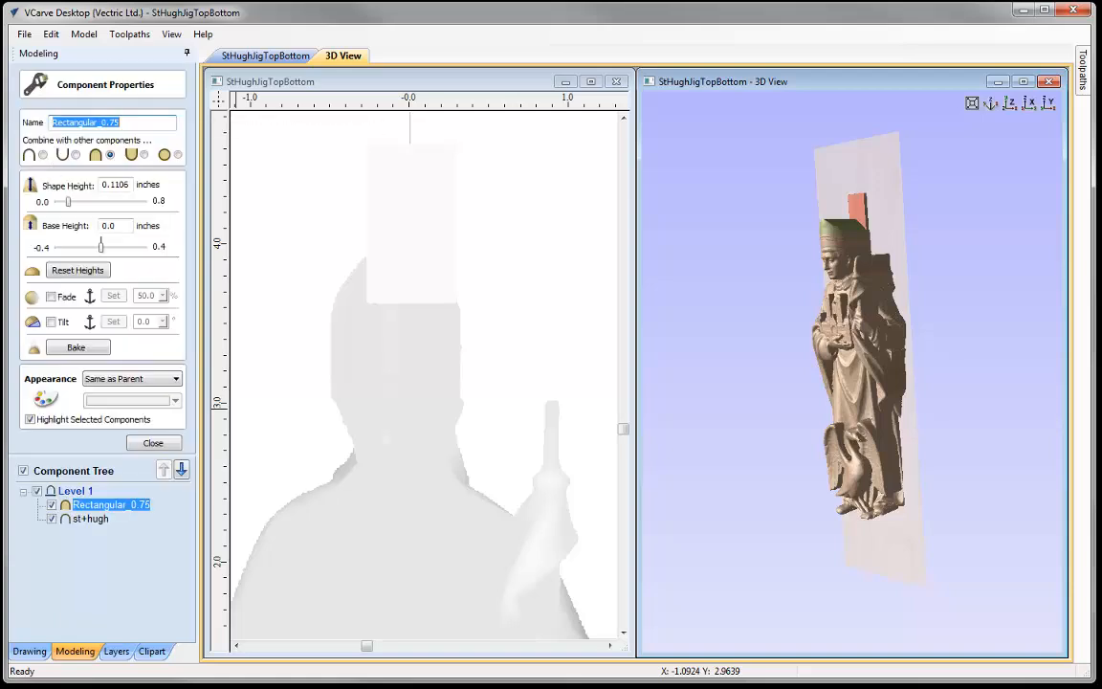
{"action": "double_click", "coordinate": [131, 184]}
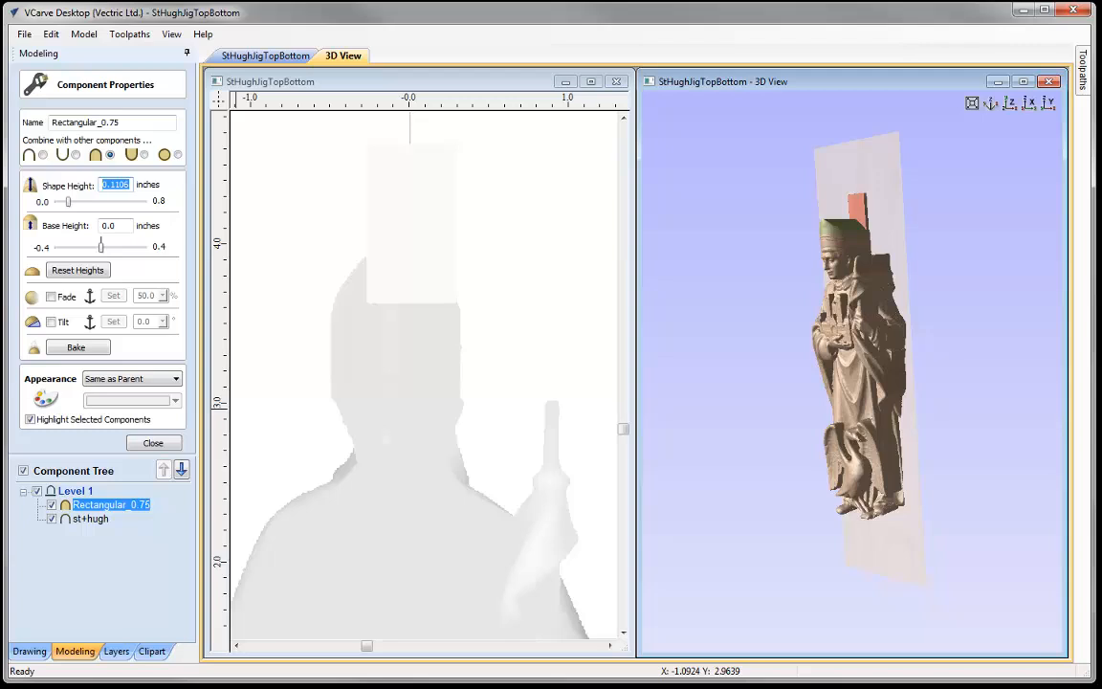
{"action": "type", "text": "1"}
{"action": "key", "text": "Return"}
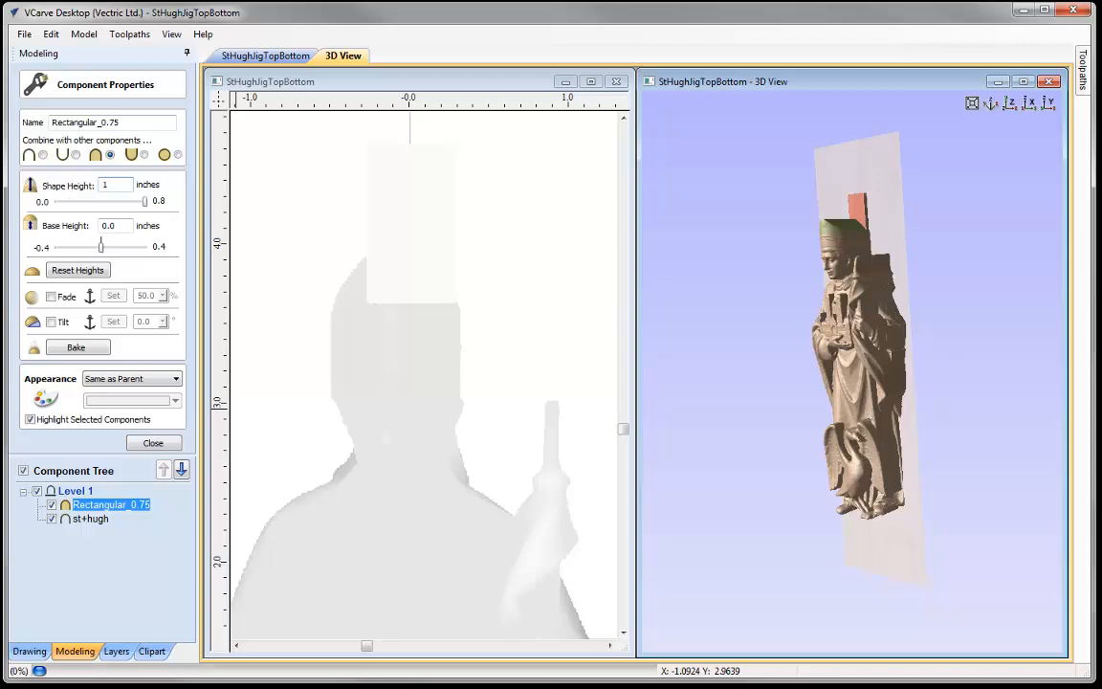
{"action": "left_click_drag", "start_coordinate": [725, 338], "coordinate": [838, 230]}
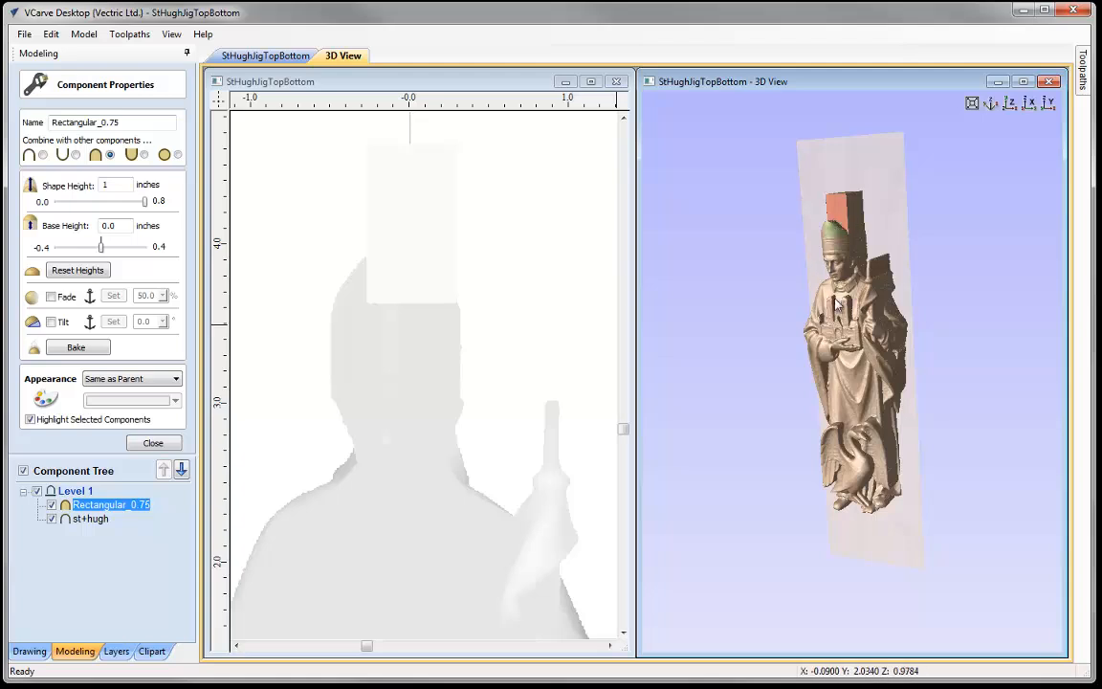
{"action": "left_click_drag", "start_coordinate": [831, 289], "coordinate": [708, 335]}
{"action": "left_click", "coordinate": [419, 245]}
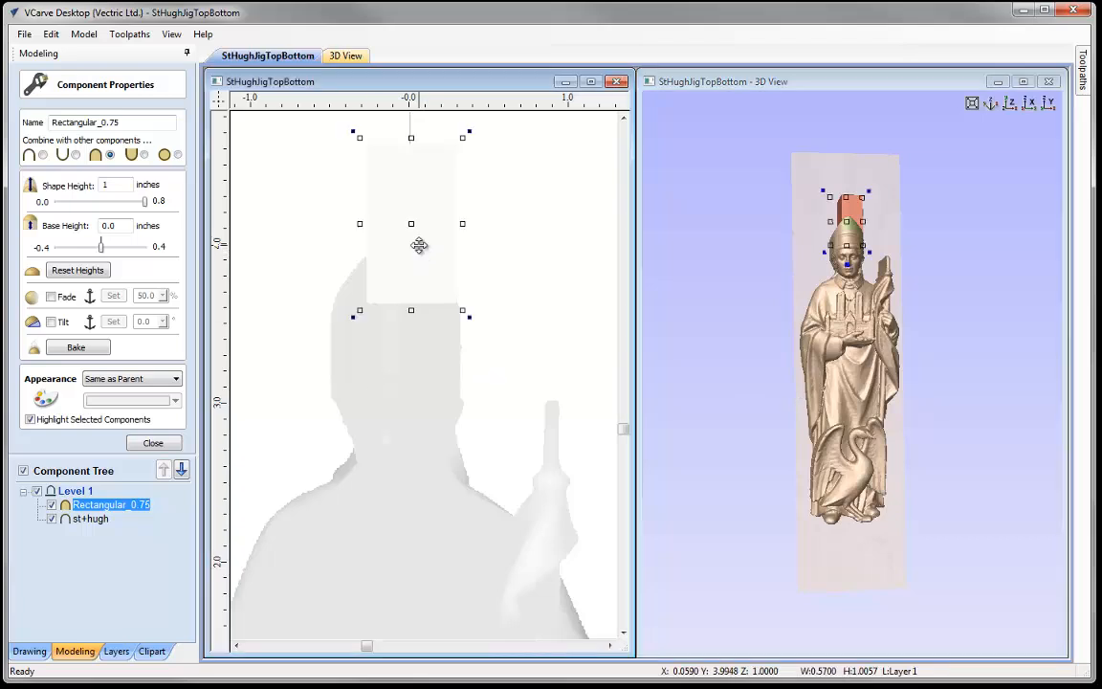
{"action": "scroll", "coordinate": [419, 245], "scroll_direction": "down", "scroll_amount": 5}
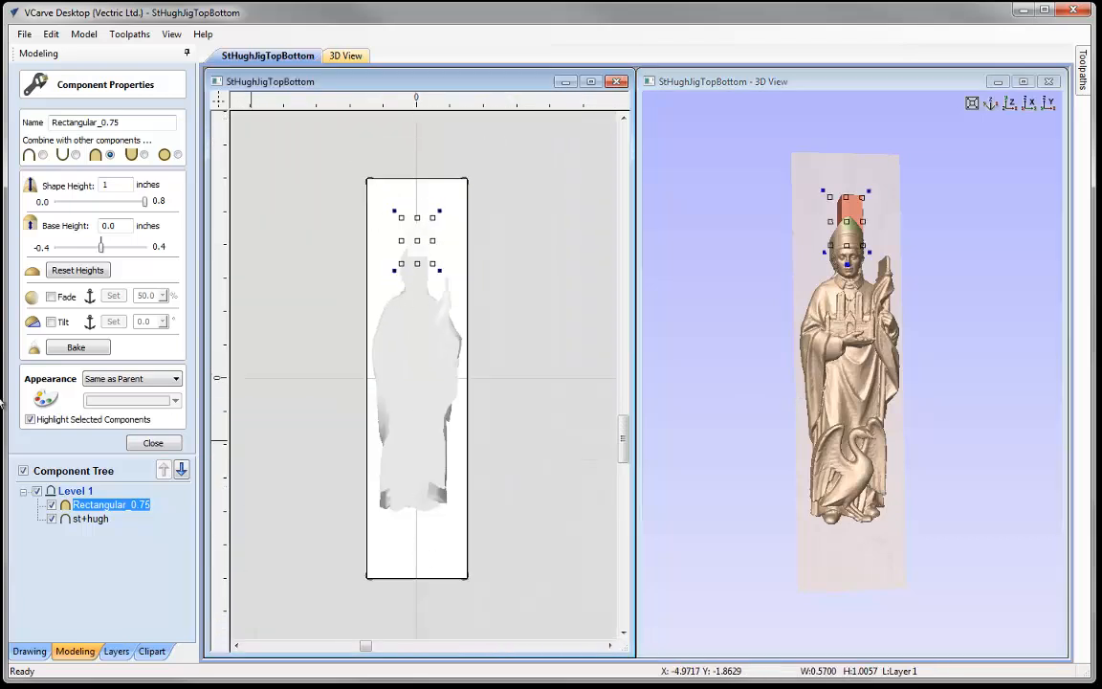
{"action": "left_click", "coordinate": [153, 443]}
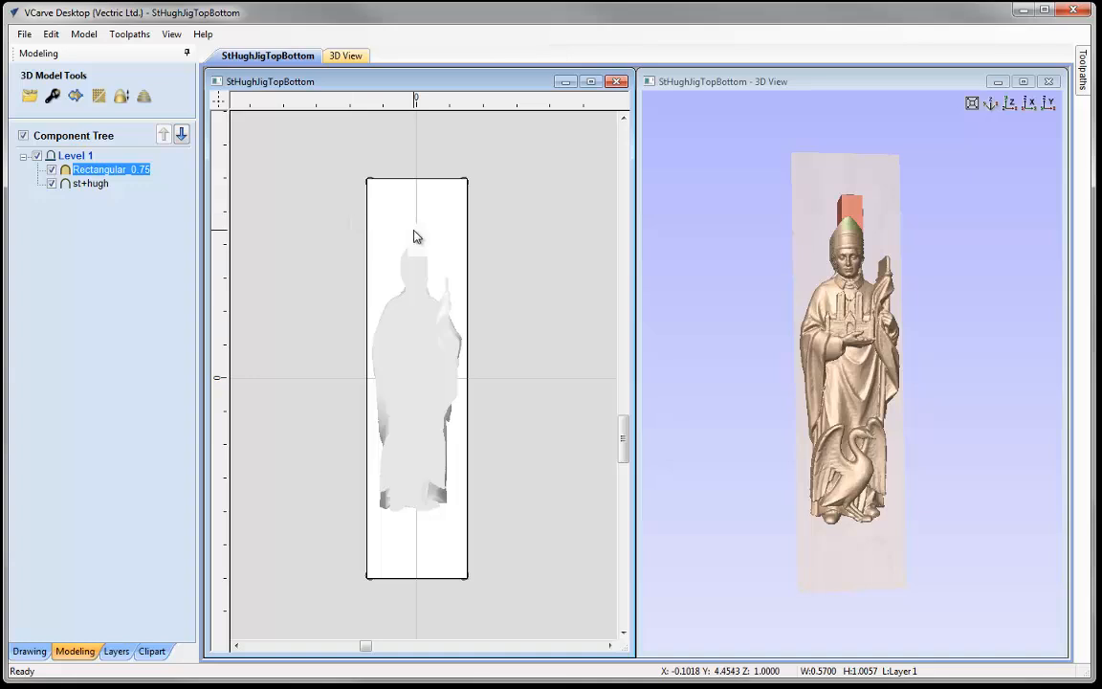
Create a vertically mirrored copy of the head tab about the job centre, placing it at the figure's feet.
{"action": "left_click", "coordinate": [29, 651]}
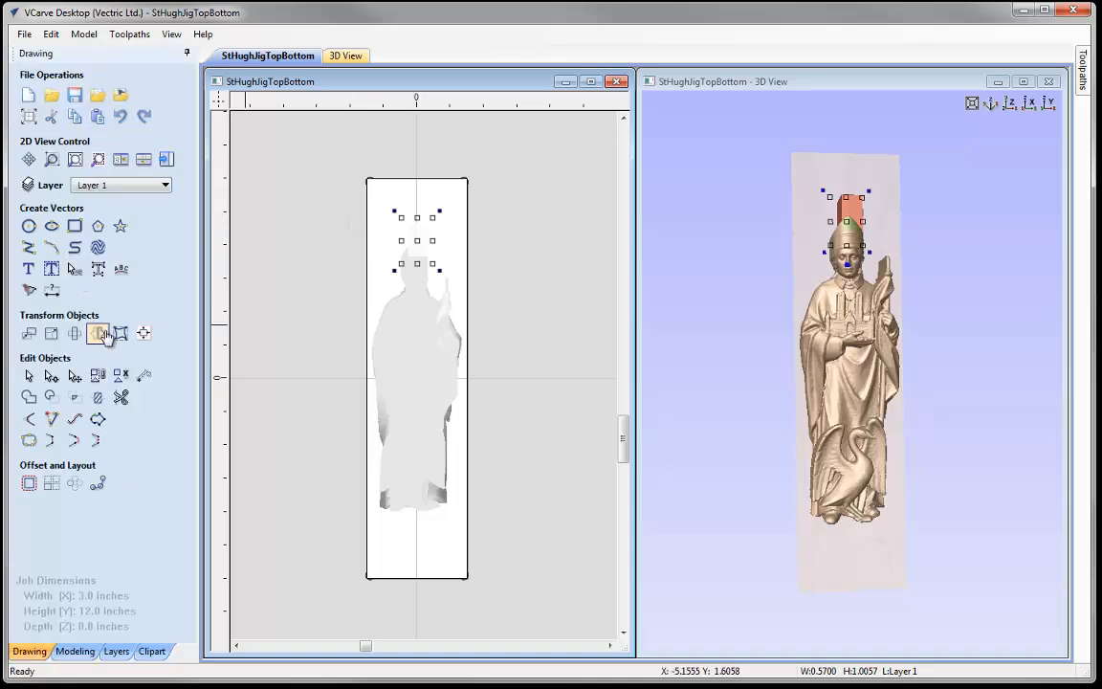
{"action": "left_click", "coordinate": [99, 332]}
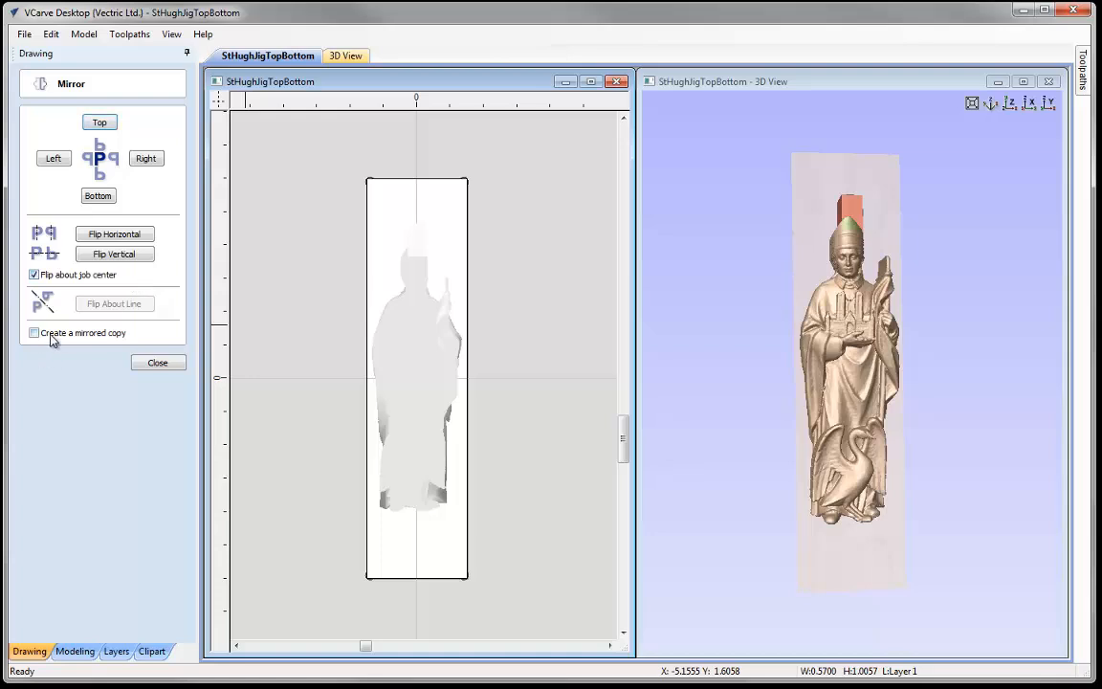
{"action": "left_click", "coordinate": [115, 252]}
{"action": "left_click", "coordinate": [159, 363]}
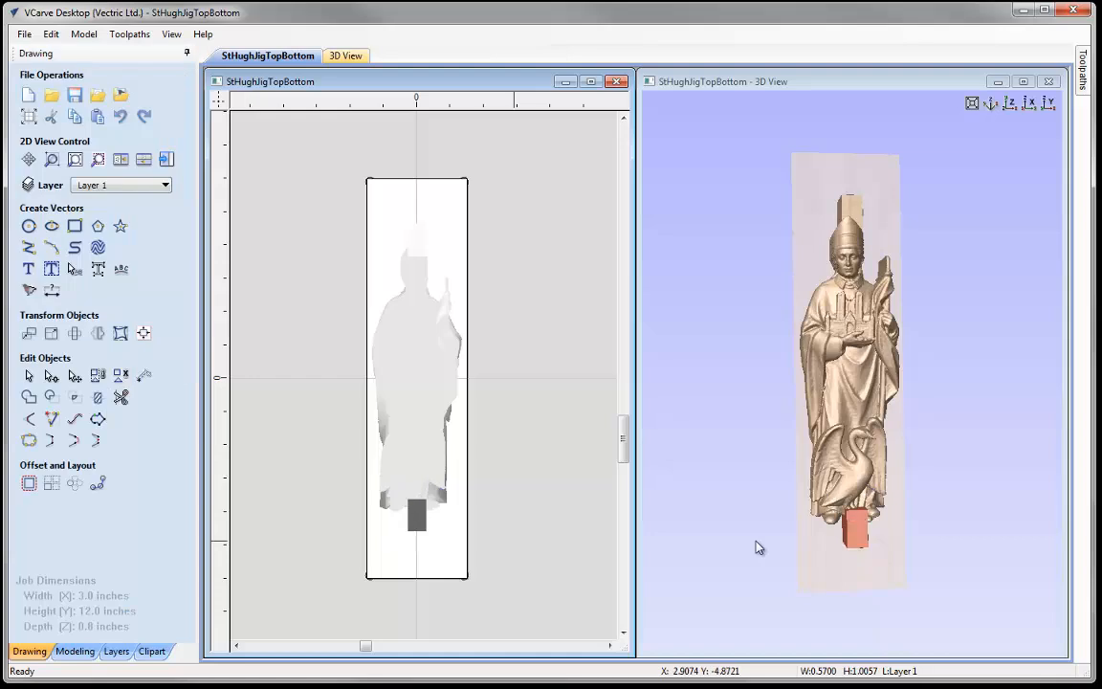
Set the foot tab's shape height to 0.8 inches and check it against the figure in 3D.
{"action": "left_click_drag", "start_coordinate": [908, 436], "coordinate": [882, 439]}
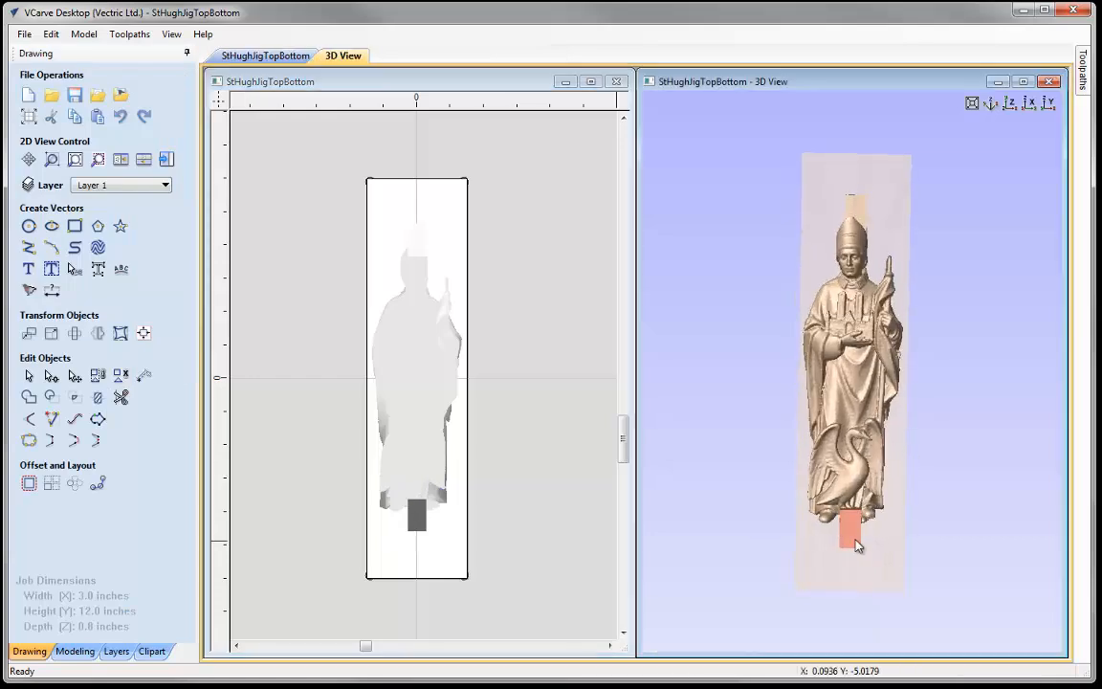
{"action": "scroll", "coordinate": [867, 439], "scroll_direction": "up", "scroll_amount": 5}
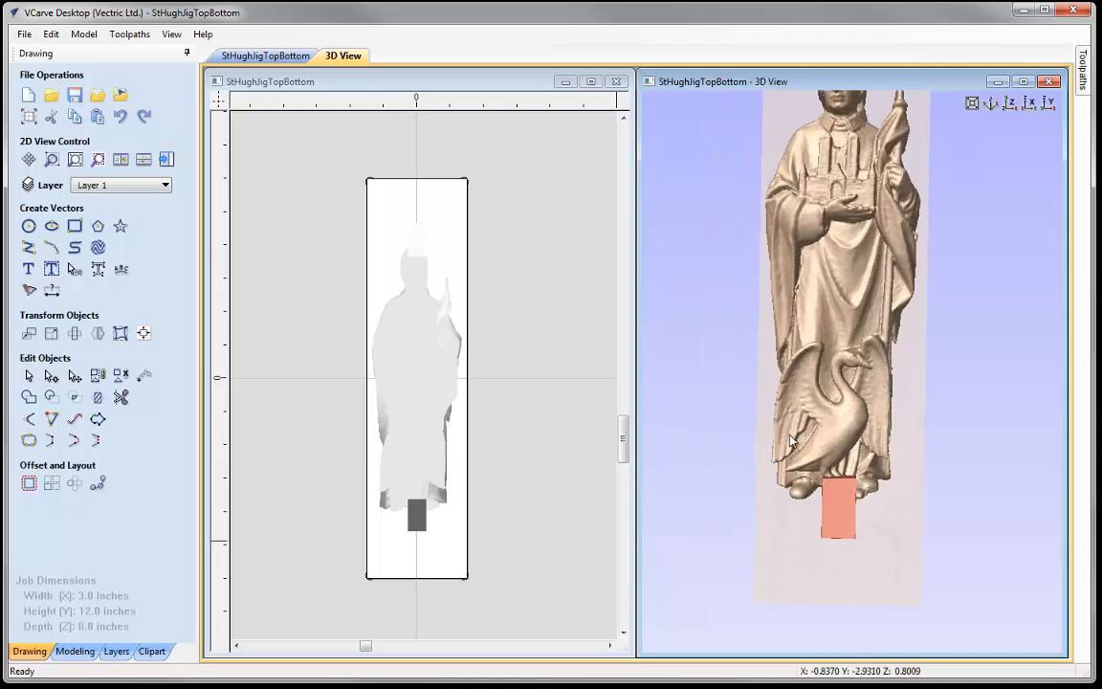
{"action": "mouse_move", "coordinate": [766, 435]}
{"action": "left_mouse_down"}
{"action": "mouse_move", "coordinate": [718, 404]}
{"action": "mouse_move", "coordinate": [749, 434]}
{"action": "left_mouse_up"}
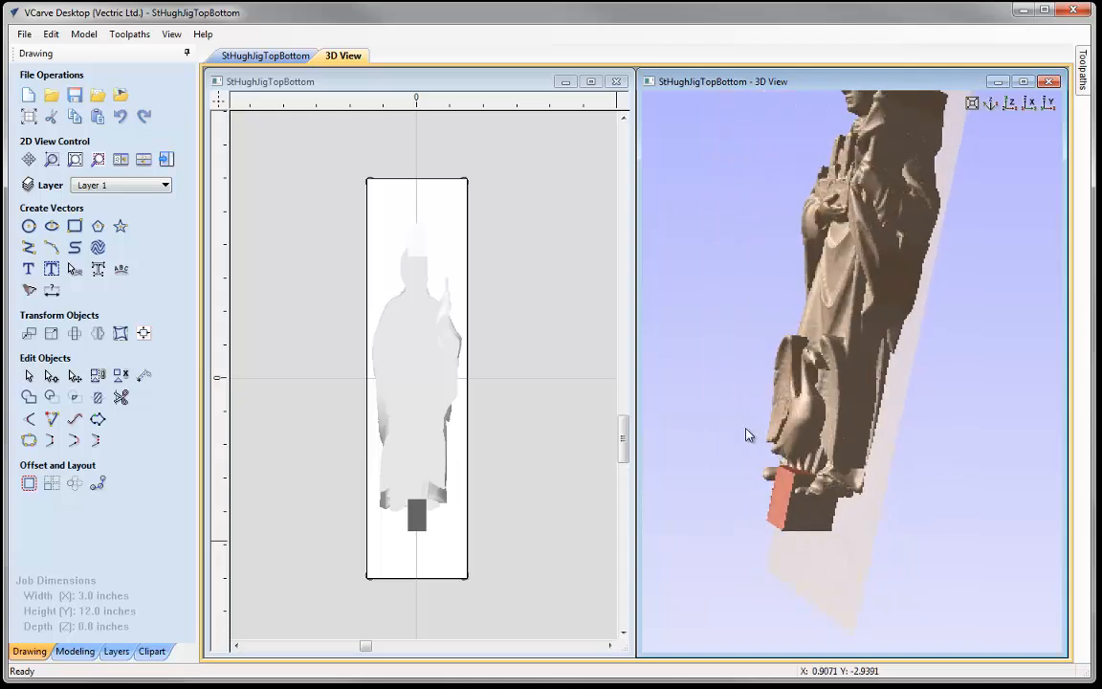
{"action": "double_click", "coordinate": [781, 505]}
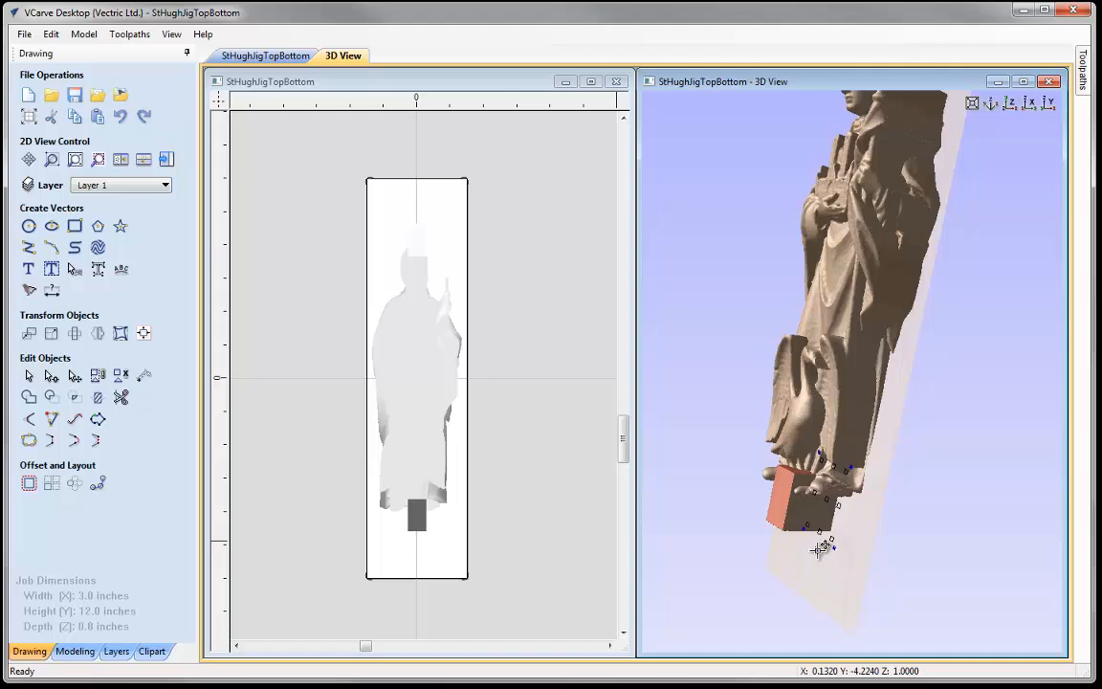
{"action": "right_click", "coordinate": [820, 549]}
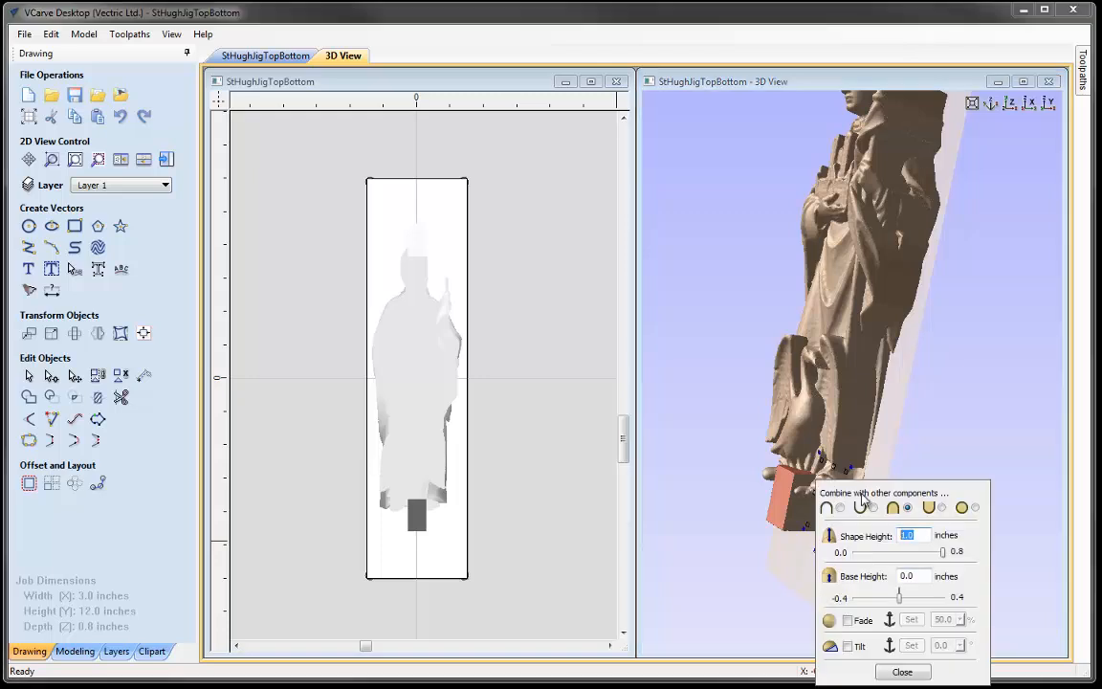
{"action": "type", "text": "0.8"}
{"action": "key", "text": "Return"}
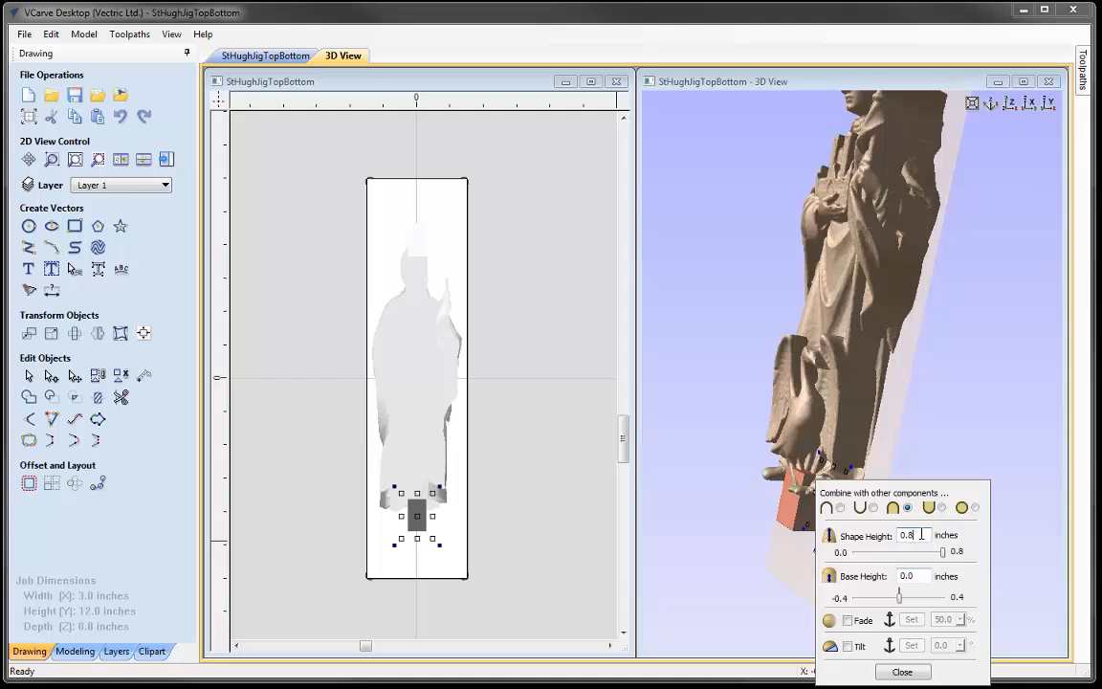
{"action": "key", "text": "Return"}
{"action": "left_click", "coordinate": [904, 672]}
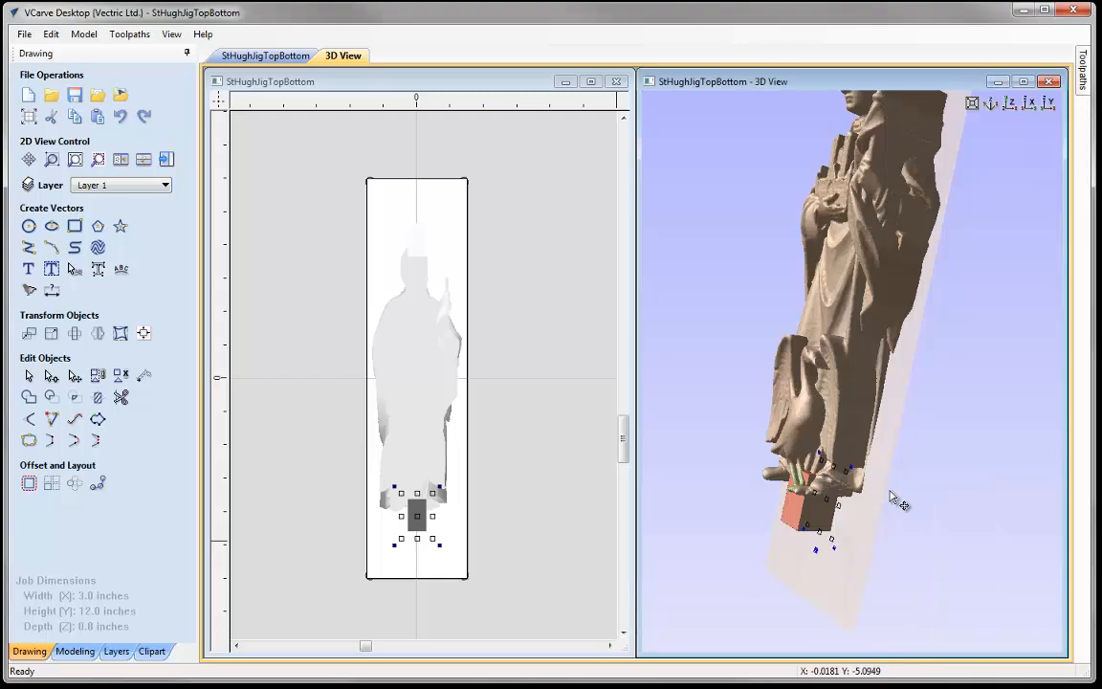
{"action": "left_click_drag", "start_coordinate": [811, 449], "coordinate": [1029, 482]}
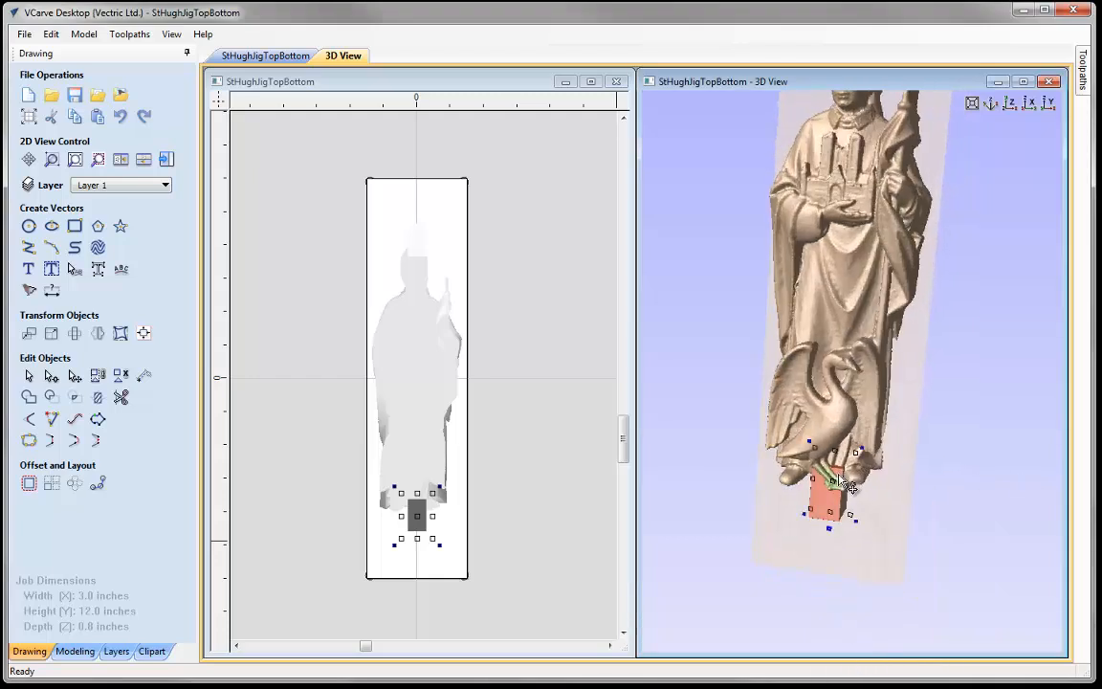
{"action": "left_click_drag", "start_coordinate": [865, 519], "coordinate": [733, 516]}
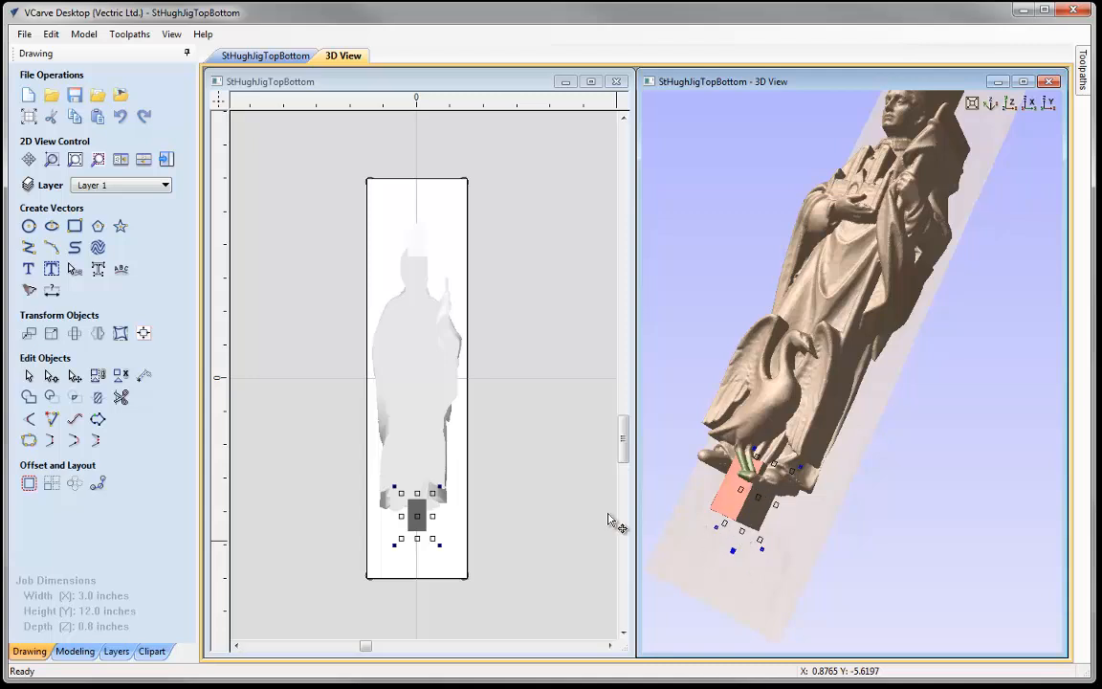
{"action": "left_click_drag", "start_coordinate": [793, 490], "coordinate": [892, 91]}
{"action": "left_click", "coordinate": [1009, 104]}
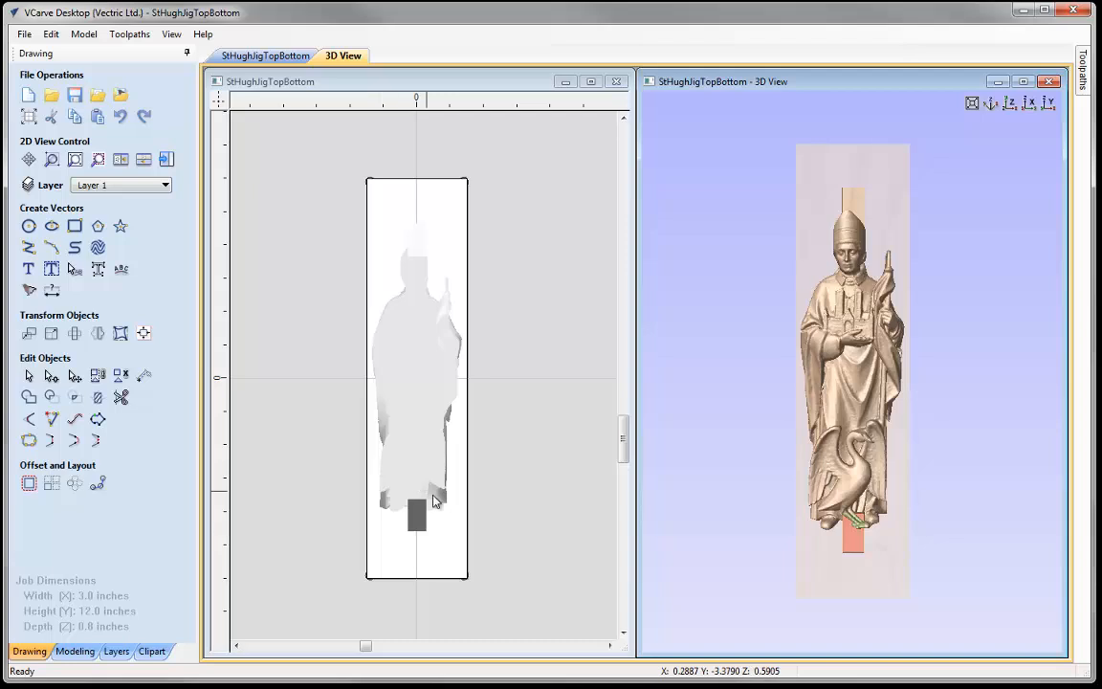
Create a vector outline around the St Hugh figure component.
{"action": "left_click", "coordinate": [440, 378]}
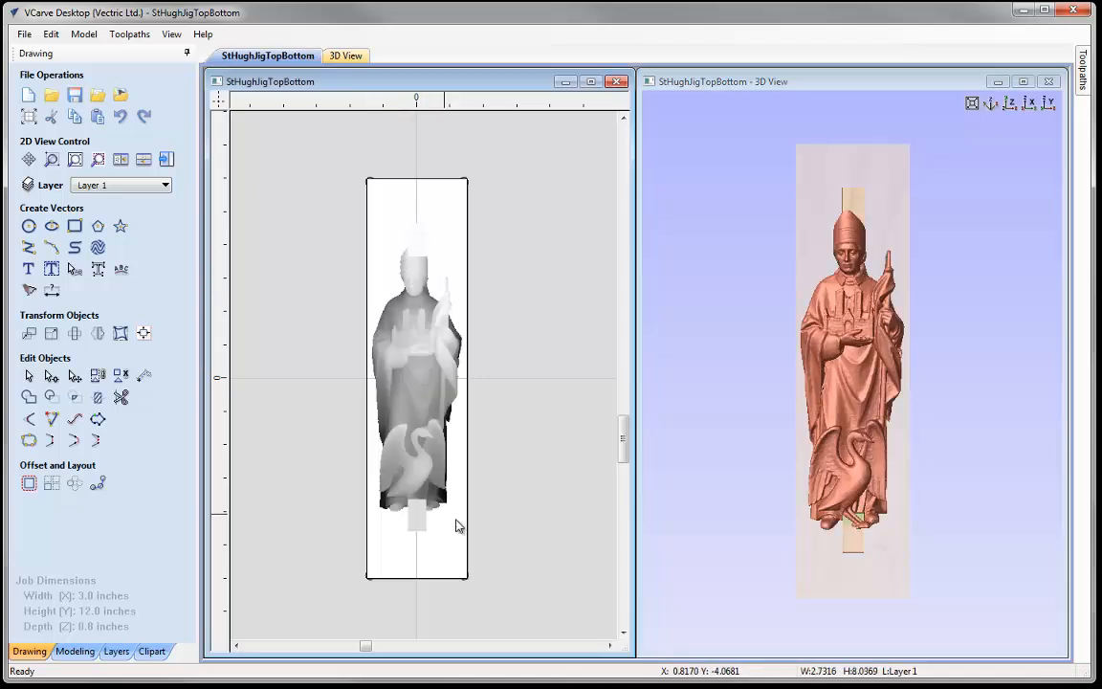
{"action": "left_click", "coordinate": [74, 652]}
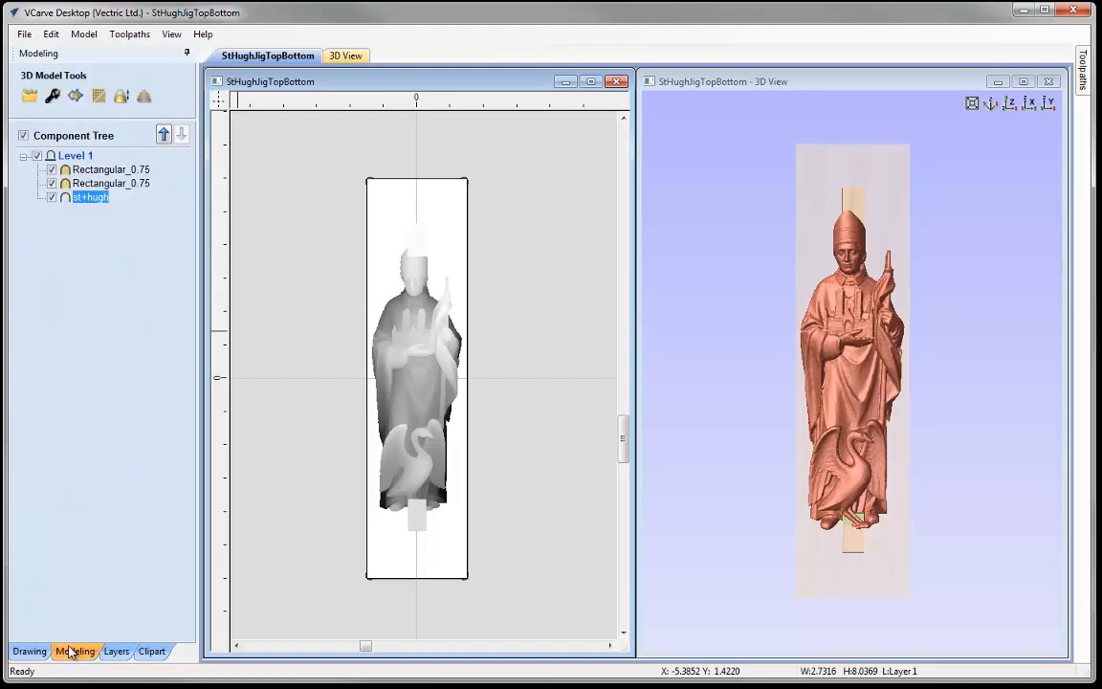
{"action": "left_click", "coordinate": [76, 100]}
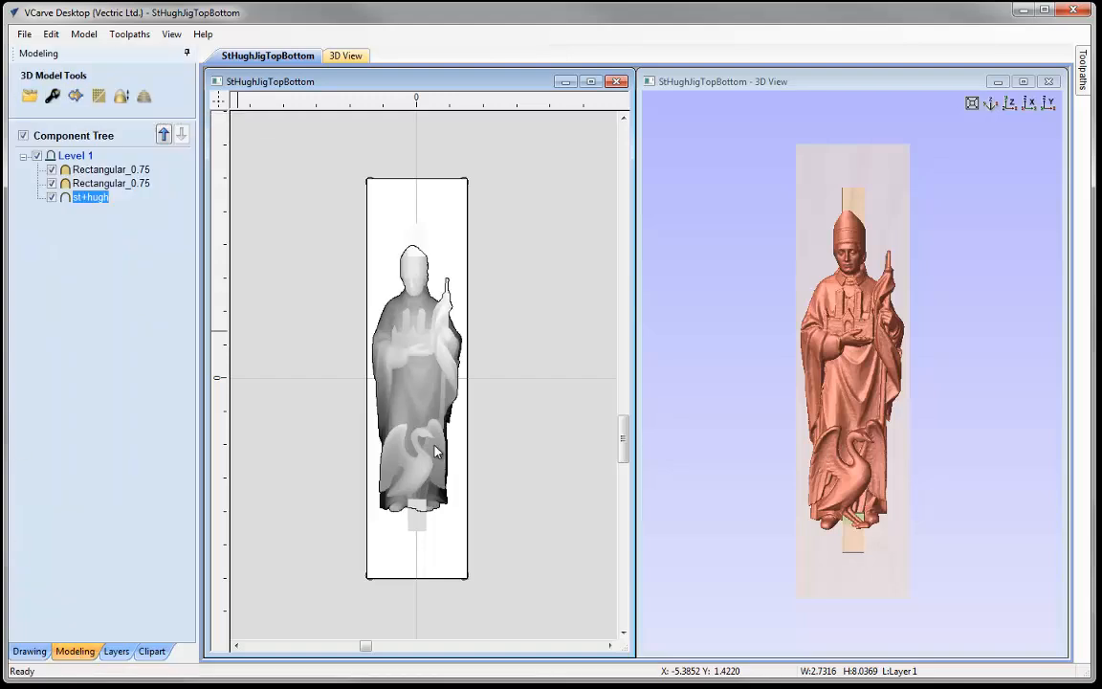
Offset the figure's outline outwards by 0.25 inches, keeping the original vector.
{"action": "left_click", "coordinate": [408, 277]}
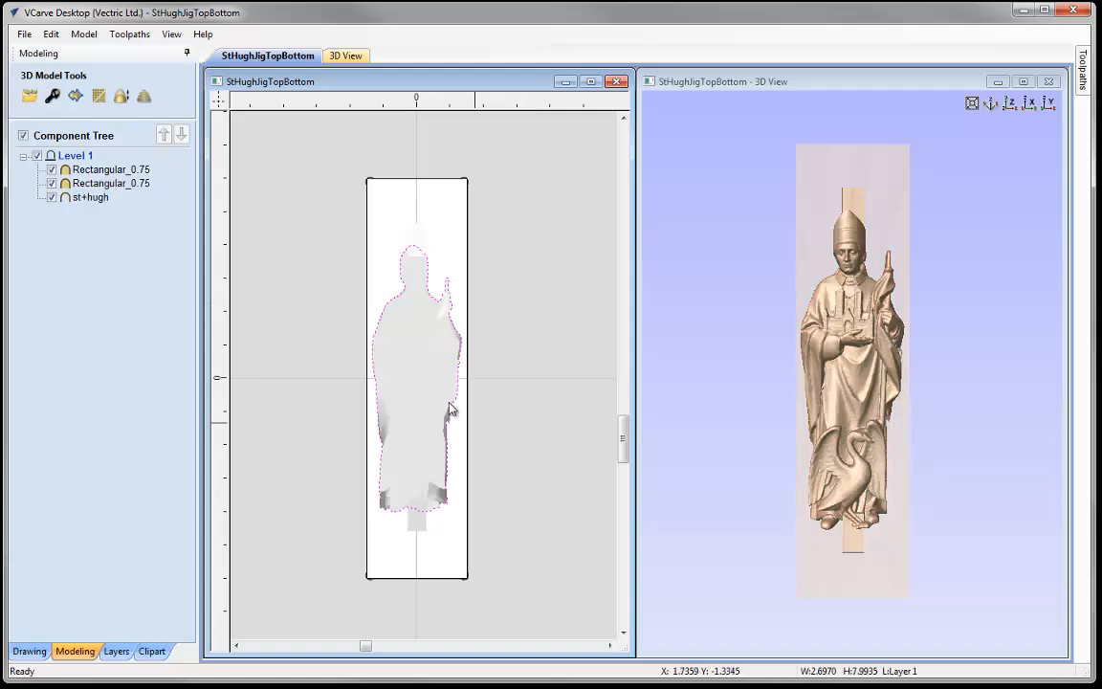
{"action": "left_click", "coordinate": [29, 651]}
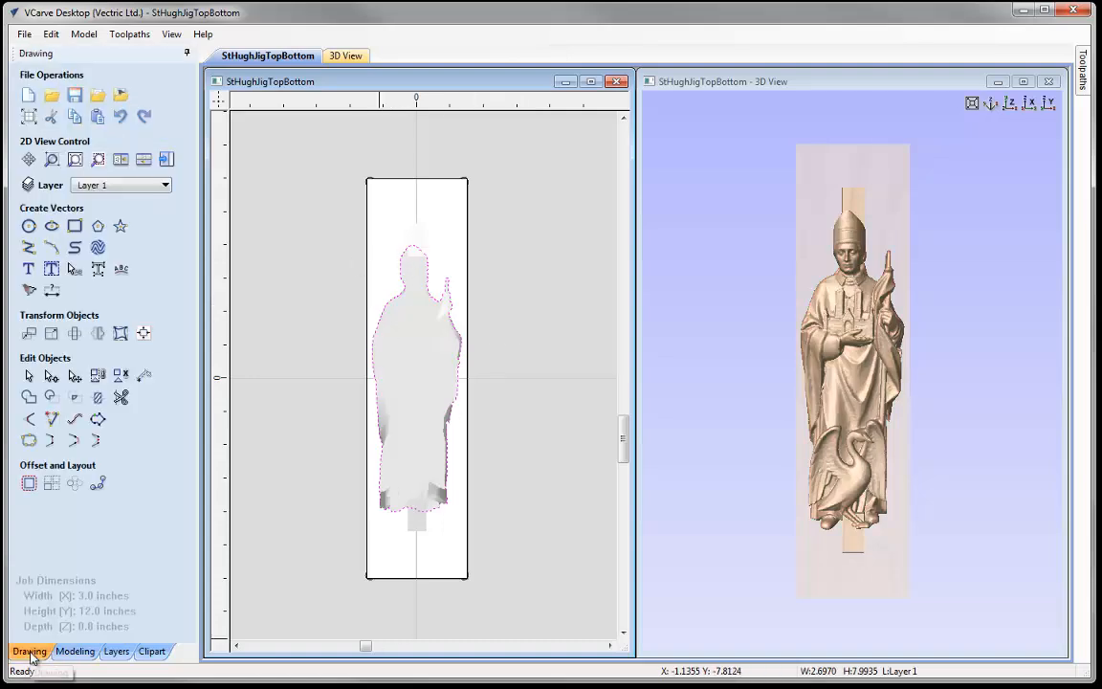
{"action": "left_click", "coordinate": [27, 484]}
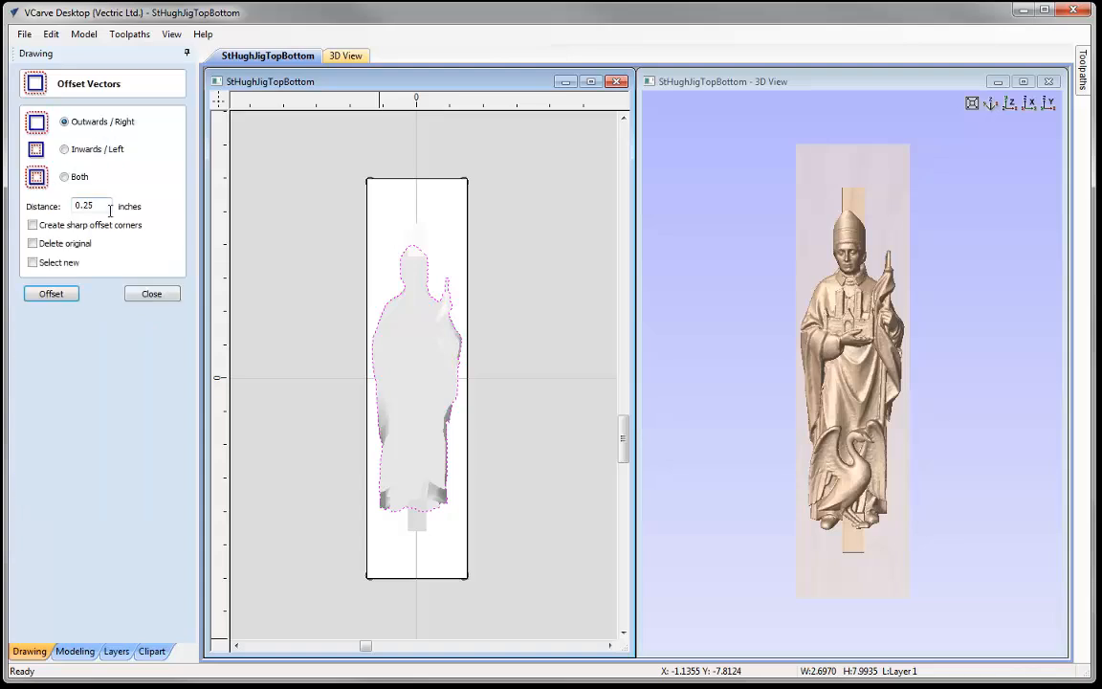
{"action": "left_click", "coordinate": [51, 294]}
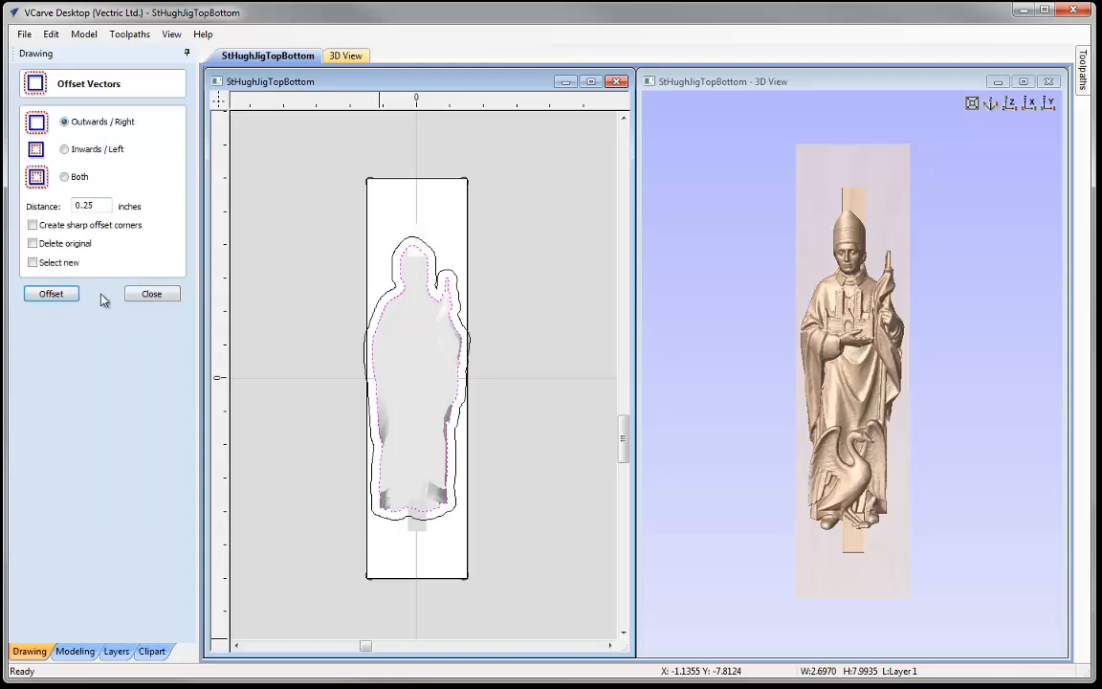
{"action": "left_click", "coordinate": [151, 295]}
{"action": "left_click", "coordinate": [273, 296]}
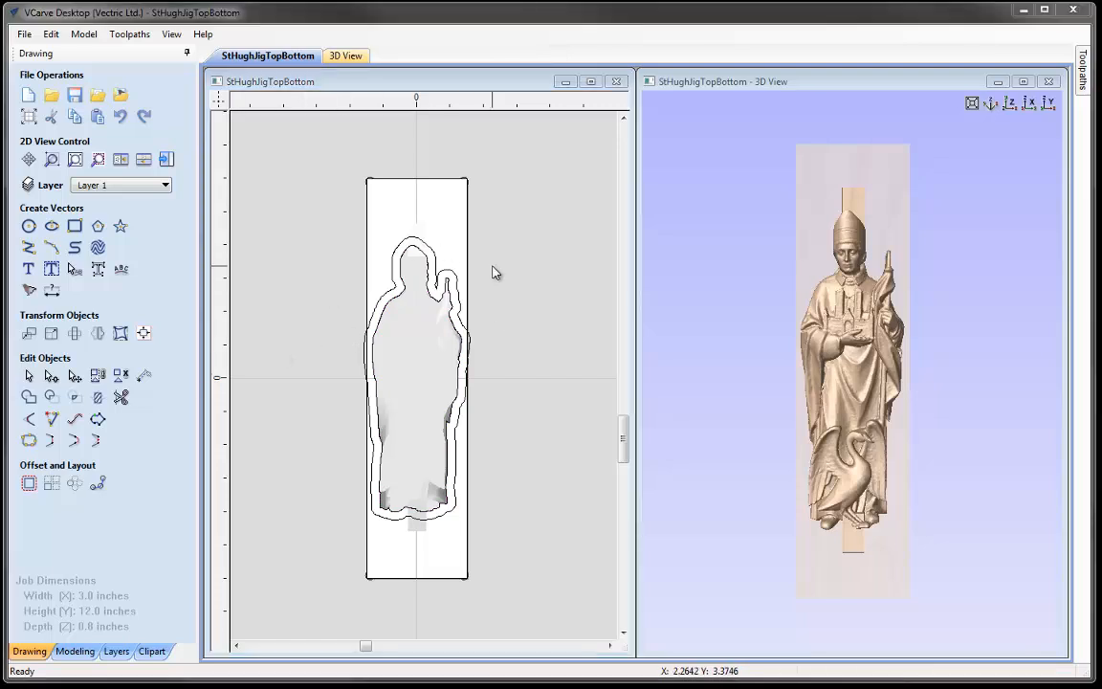
Examine how the figure's outline and its offset lie relative to the head tab, foot tab and job edges.
{"action": "scroll", "coordinate": [431, 250], "scroll_direction": "up", "scroll_amount": 5}
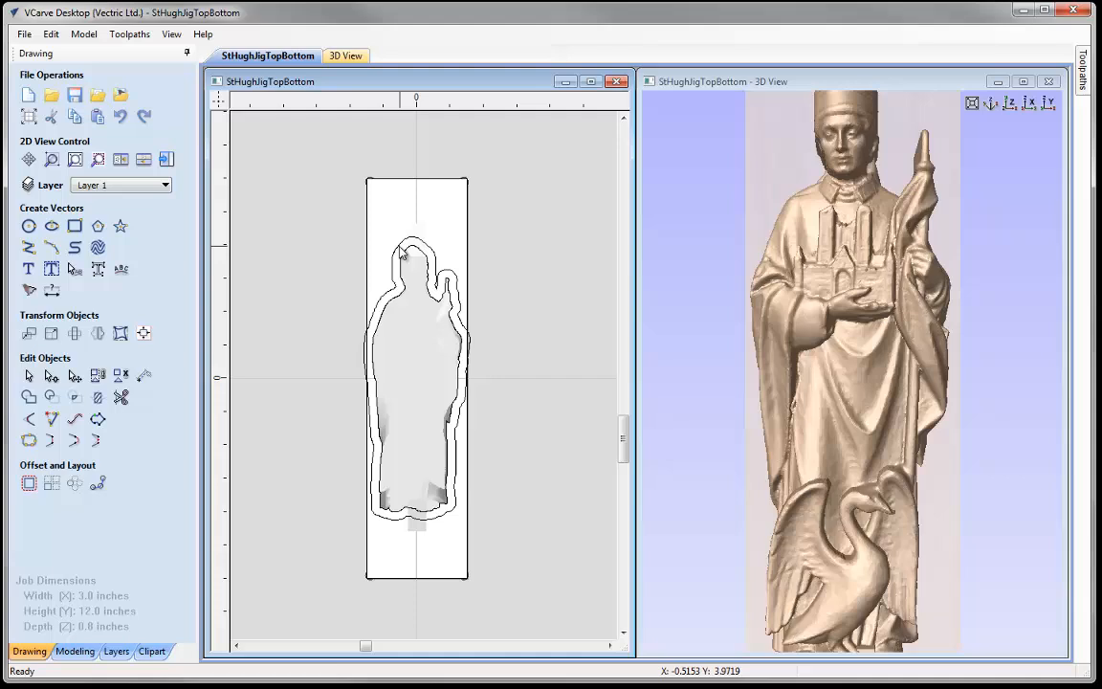
{"action": "scroll", "coordinate": [401, 251], "scroll_direction": "up", "scroll_amount": 3}
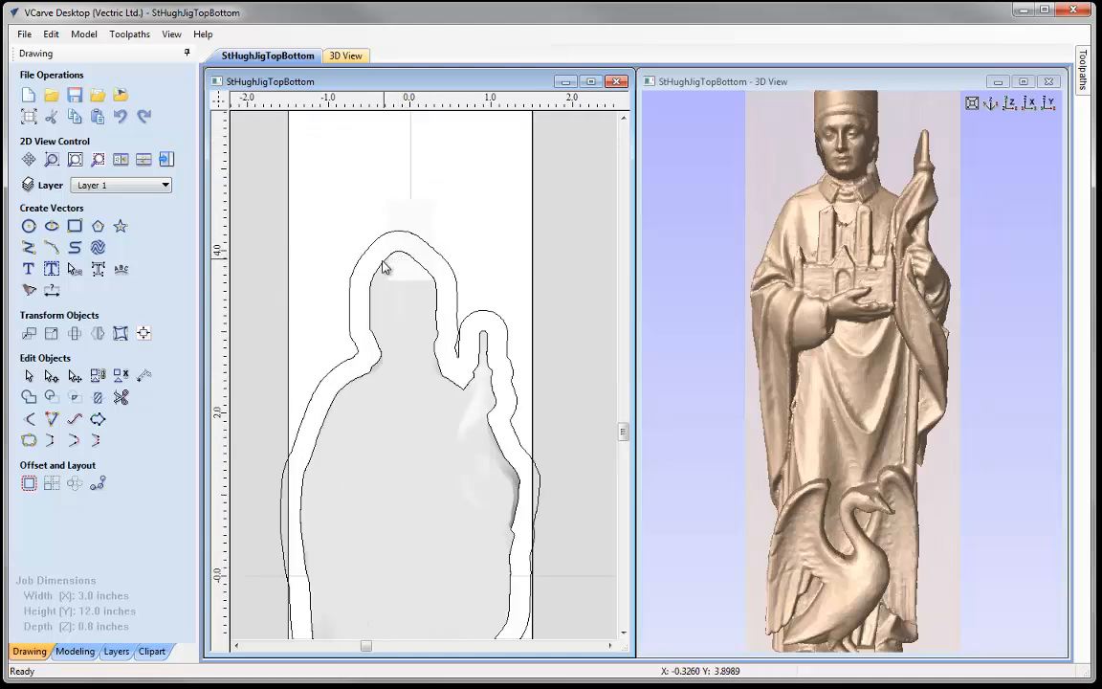
{"action": "scroll", "coordinate": [328, 306], "scroll_direction": "down", "scroll_amount": 2}
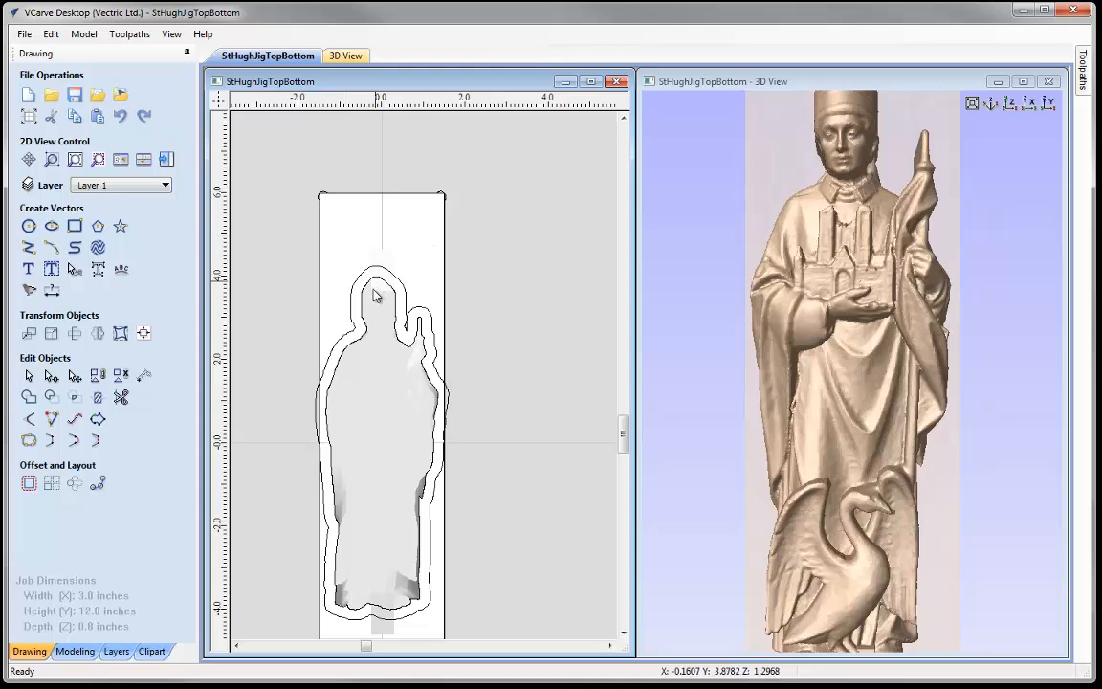
{"action": "scroll", "coordinate": [379, 297], "scroll_direction": "down", "scroll_amount": 2}
{"action": "scroll", "coordinate": [391, 515], "scroll_direction": "up", "scroll_amount": 2}
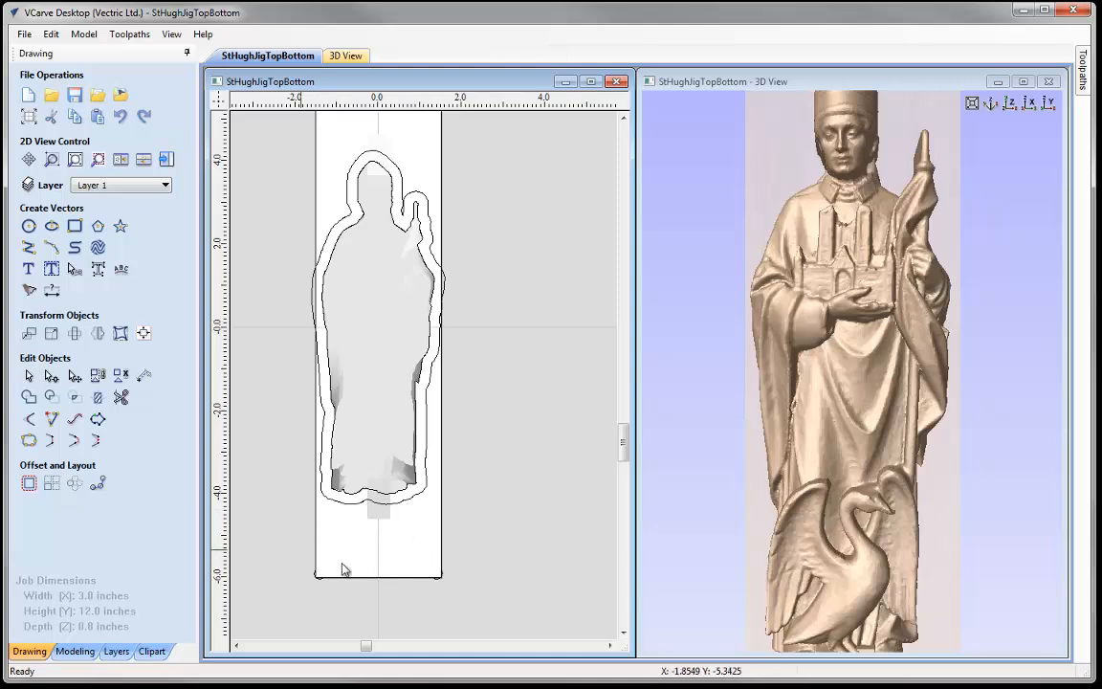
{"action": "left_click", "coordinate": [1011, 106]}
{"action": "left_click", "coordinate": [451, 152]}
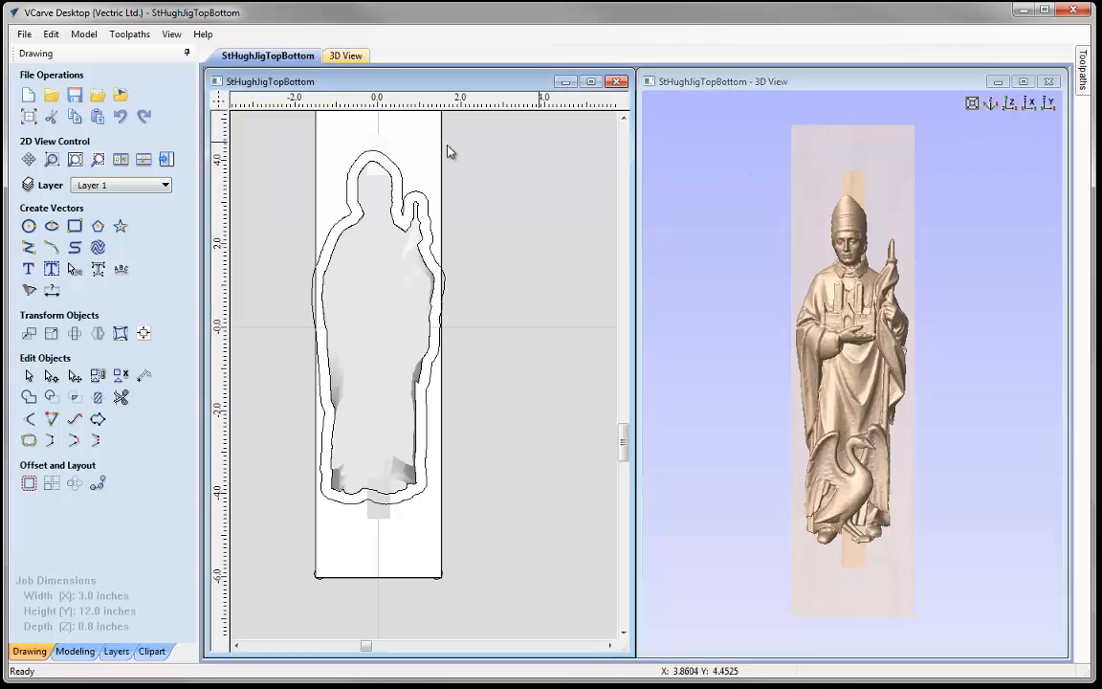
{"action": "left_click", "coordinate": [74, 160]}
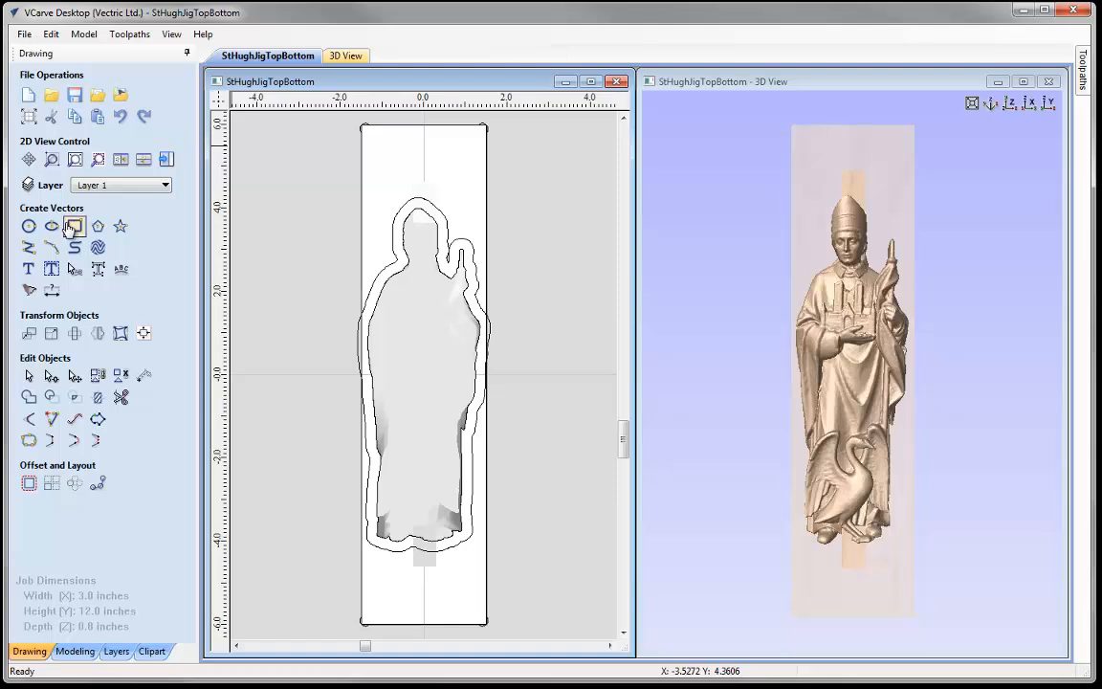
Create a square-cornered rectangle 3.5 inches wide and 9 inches high, centred at X 0, Y 0.
{"action": "left_click", "coordinate": [73, 227]}
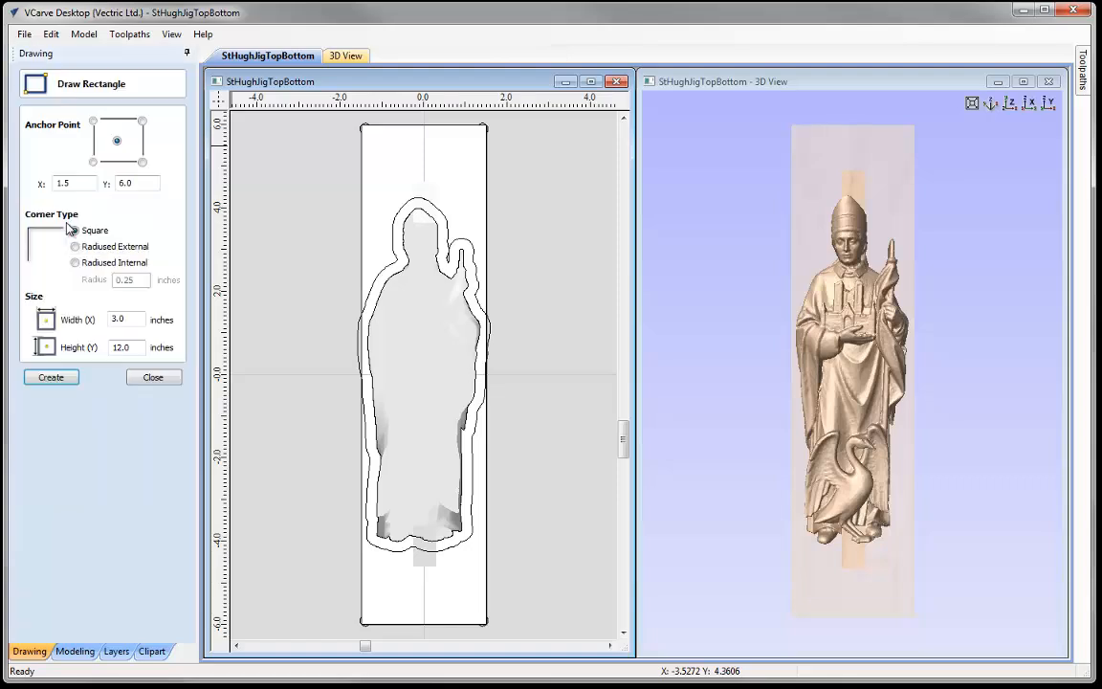
{"action": "double_click", "coordinate": [131, 321]}
{"action": "double_click", "coordinate": [130, 348]}
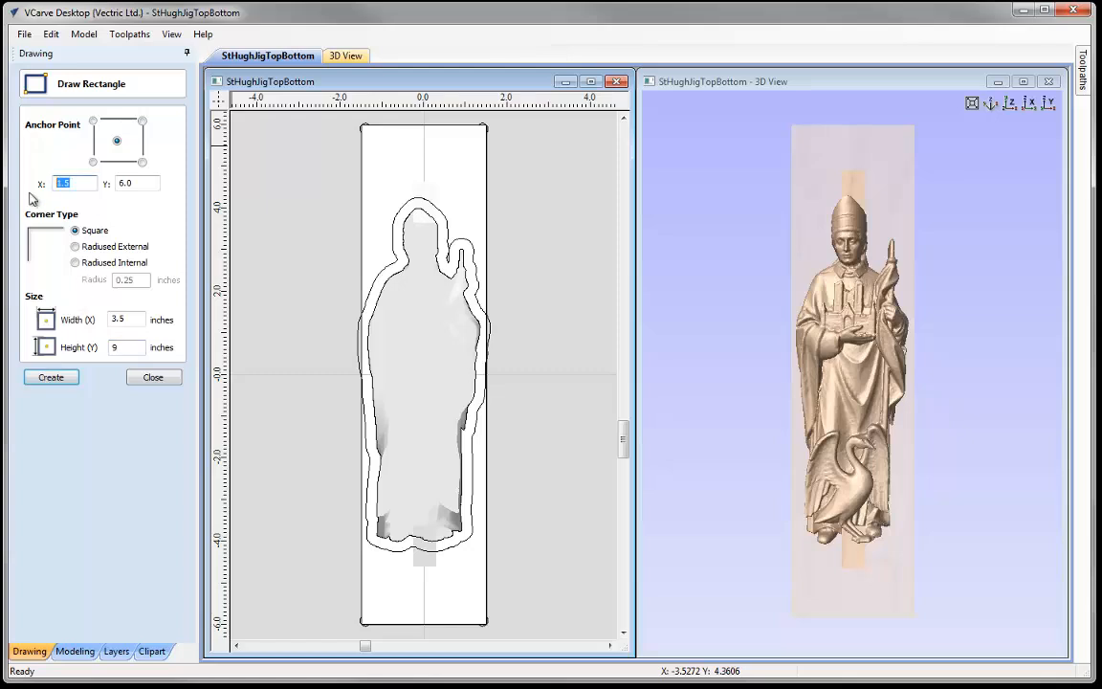
{"action": "double_click", "coordinate": [139, 183]}
{"action": "type", "text": "0"}
{"action": "left_click", "coordinate": [50, 378]}
{"action": "left_click", "coordinate": [154, 377]}
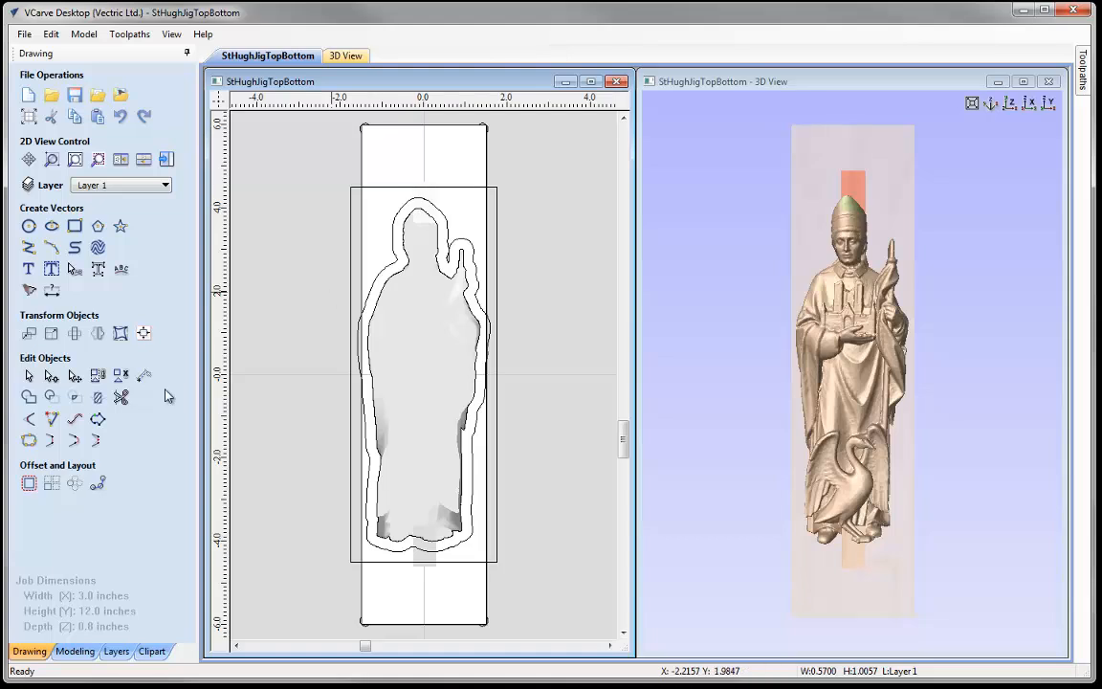
Create vector outlines around the head tab and the foot tab components.
{"action": "left_click", "coordinate": [74, 650]}
{"action": "left_click", "coordinate": [74, 97]}
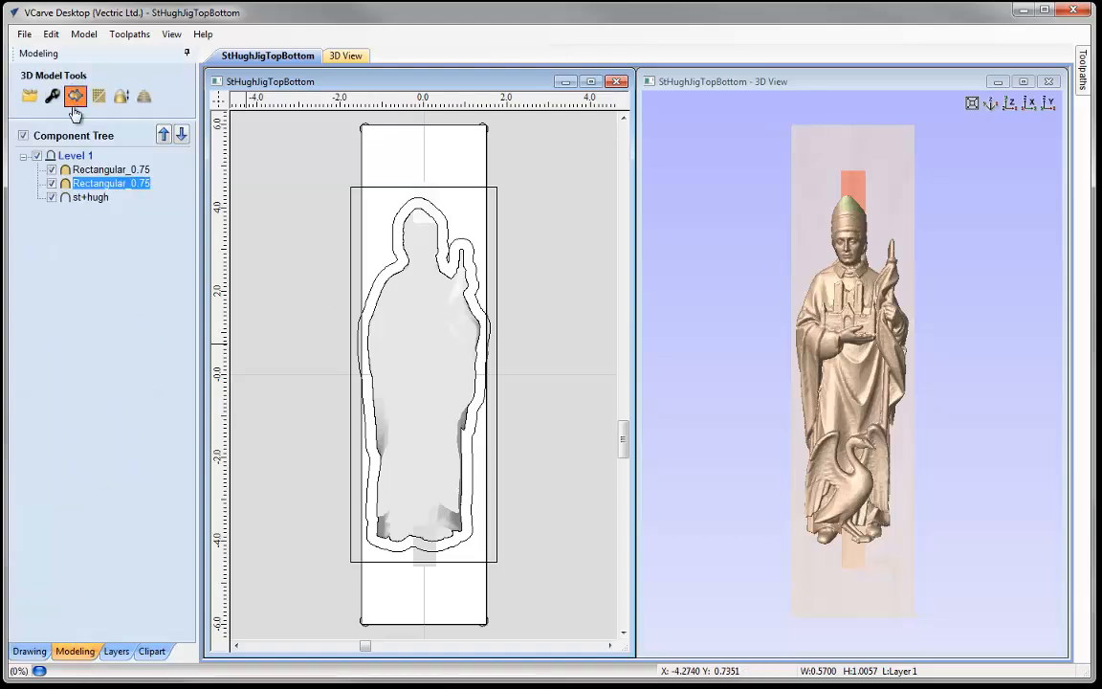
{"action": "left_click", "coordinate": [421, 562]}
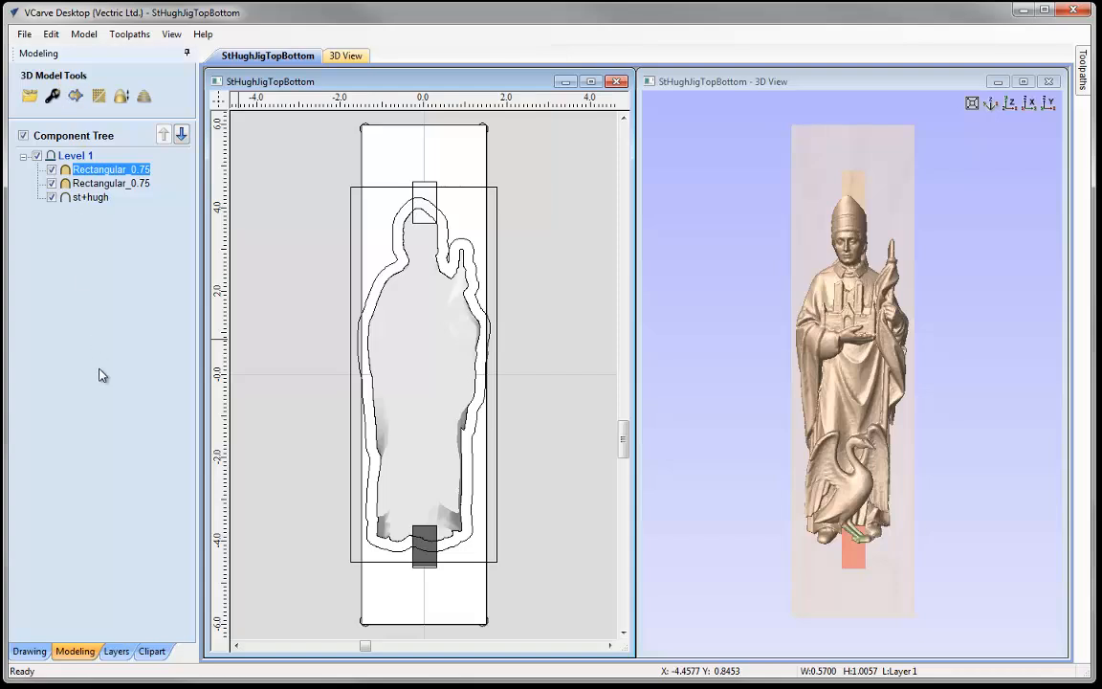
{"action": "left_click", "coordinate": [548, 571]}
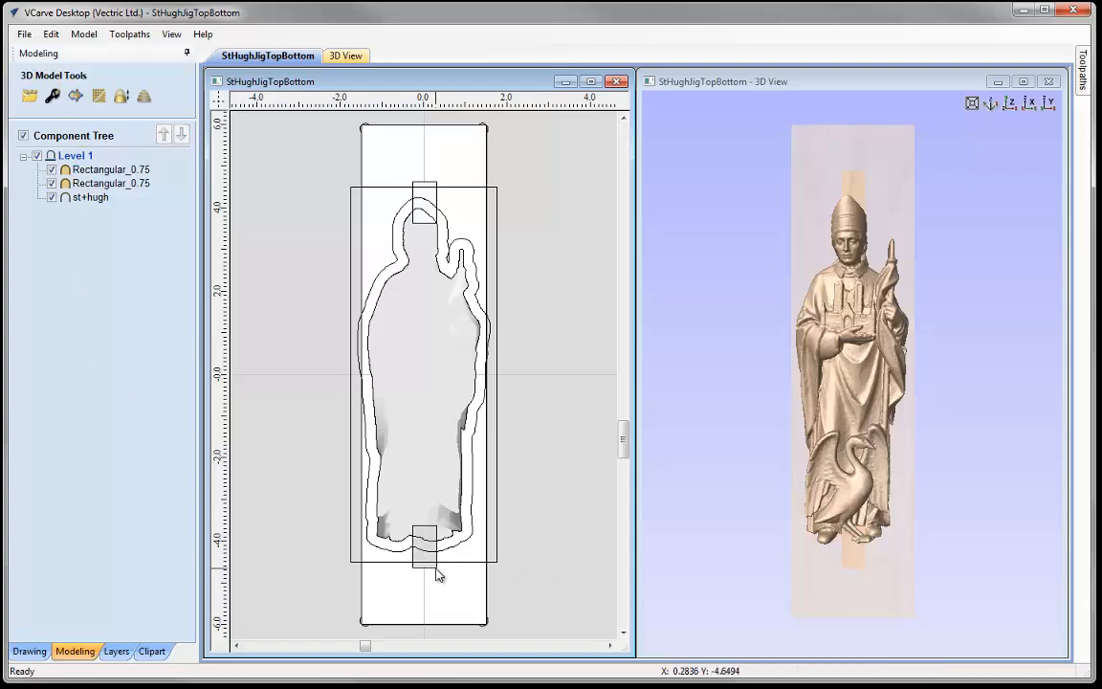
Move the head tab outline, foot tab outline and 3.5 by 9 inch rectangle to a new hidden layer named Pocket.
{"action": "left_click", "coordinate": [435, 568]}
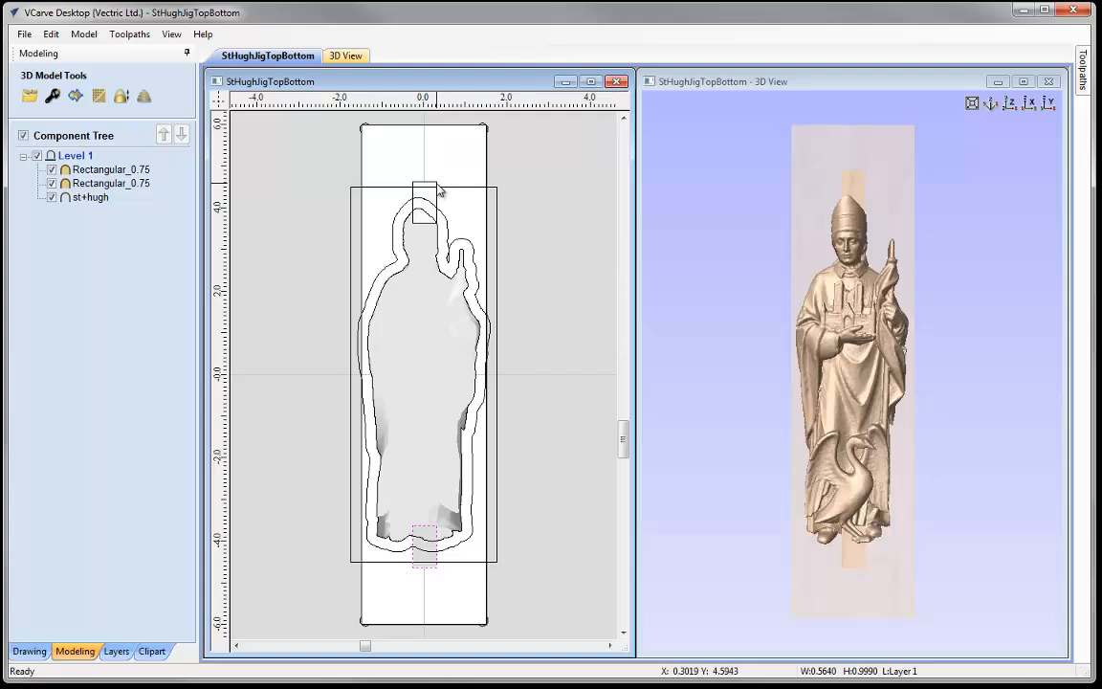
{"action": "key", "text": "ctrl+a"}
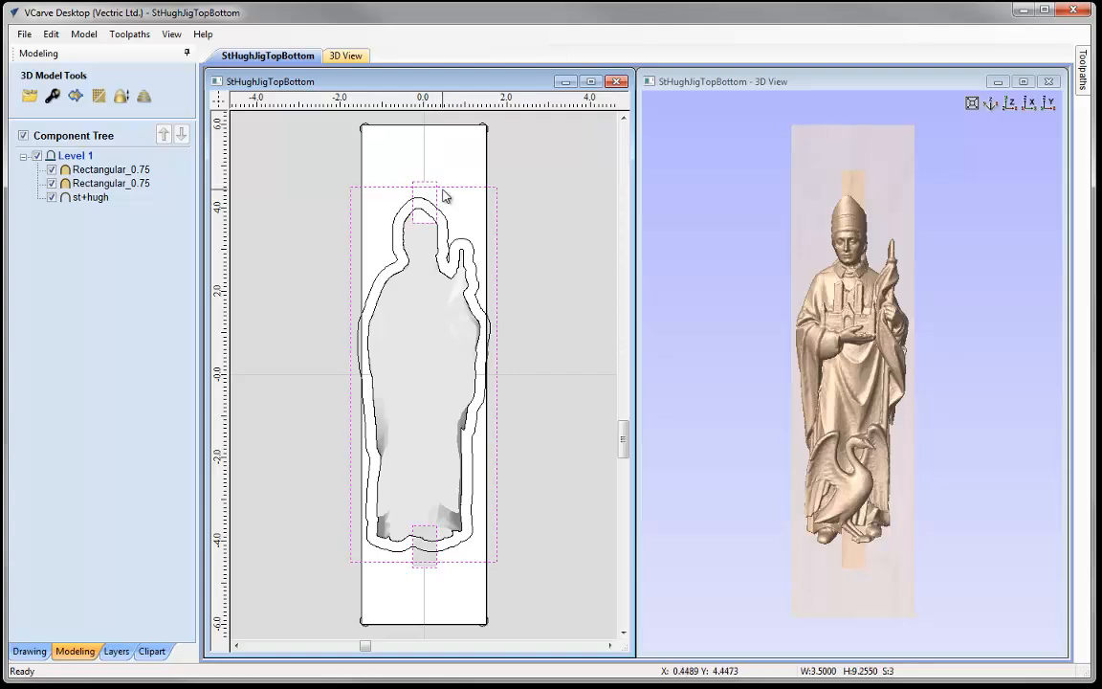
{"action": "right_click", "coordinate": [443, 196]}
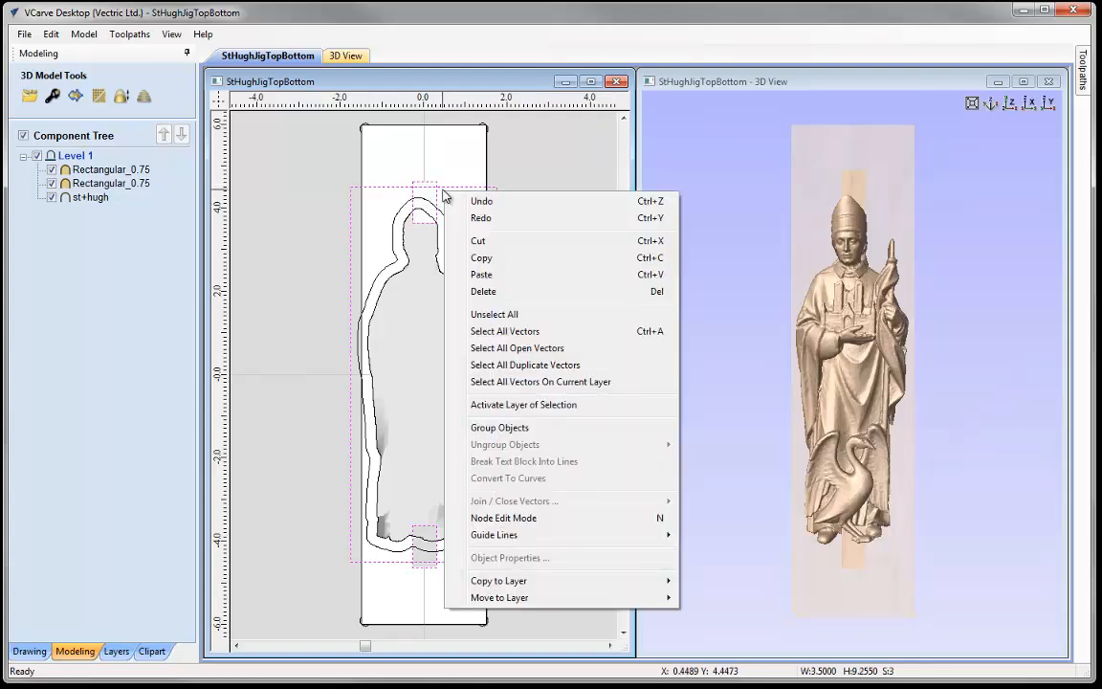
{"action": "mouse_move", "coordinate": [519, 595]}
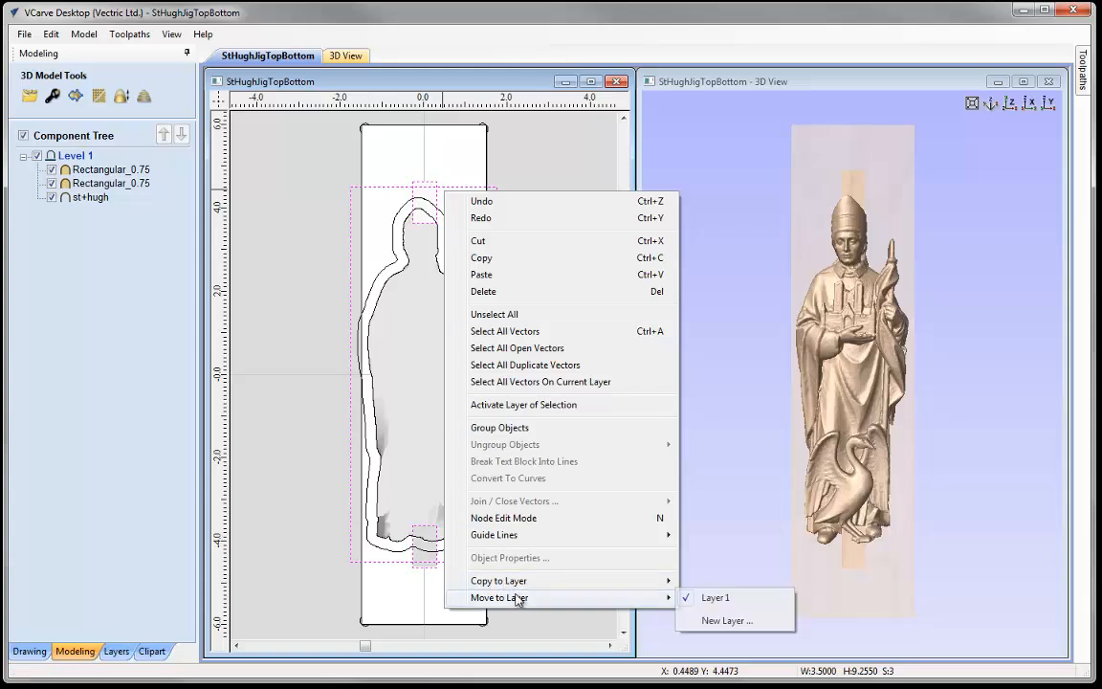
{"action": "left_click", "coordinate": [726, 621]}
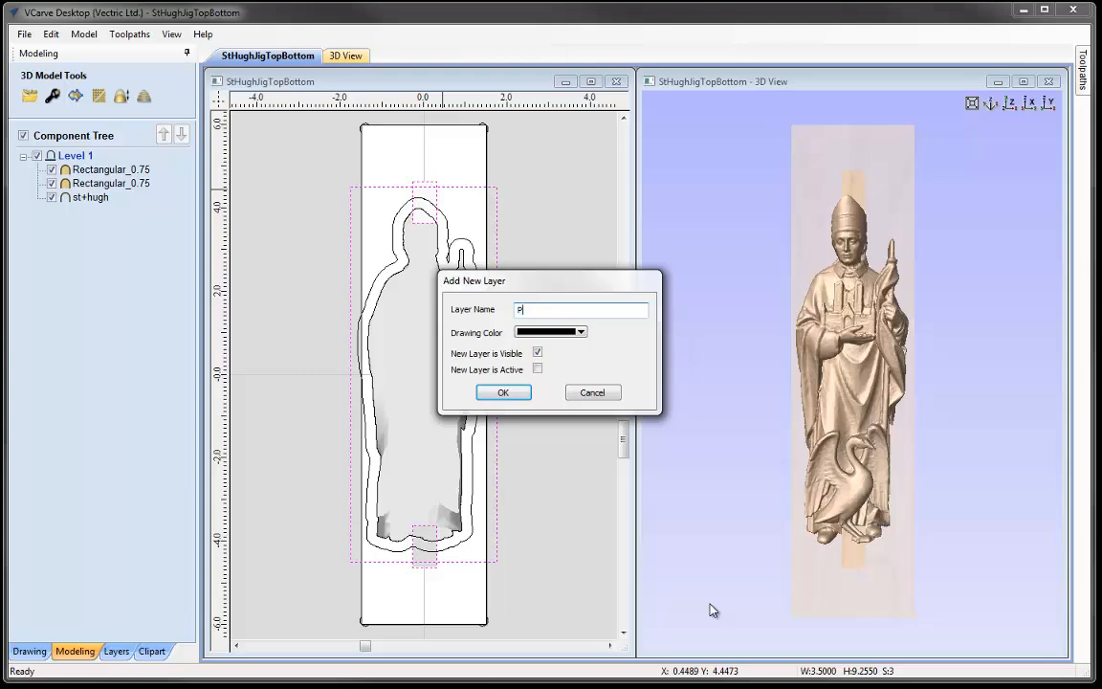
{"action": "left_click", "coordinate": [536, 353]}
{"action": "left_click", "coordinate": [504, 393]}
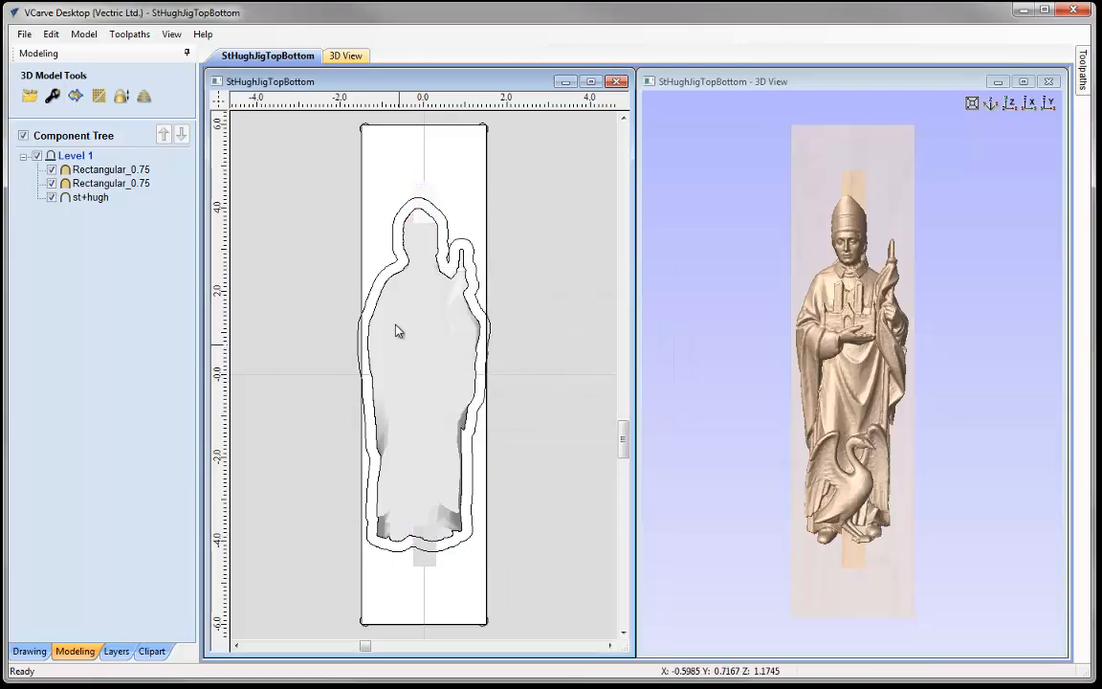
Copy the figure's outer offset outline to the Pocket layer.
{"action": "right_click", "coordinate": [383, 273]}
{"action": "mouse_move", "coordinate": [443, 676]}
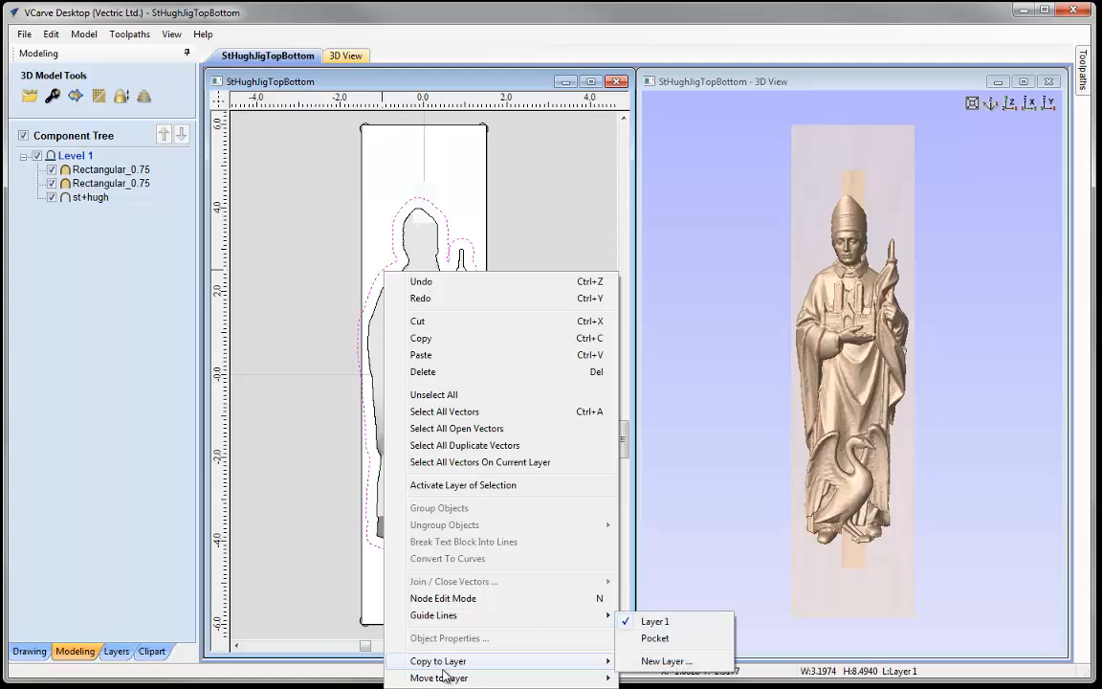
{"action": "left_click", "coordinate": [656, 638]}
Hide Layer 1, show the Pocket layer and make Pocket the active layer.
{"action": "left_click", "coordinate": [120, 651]}
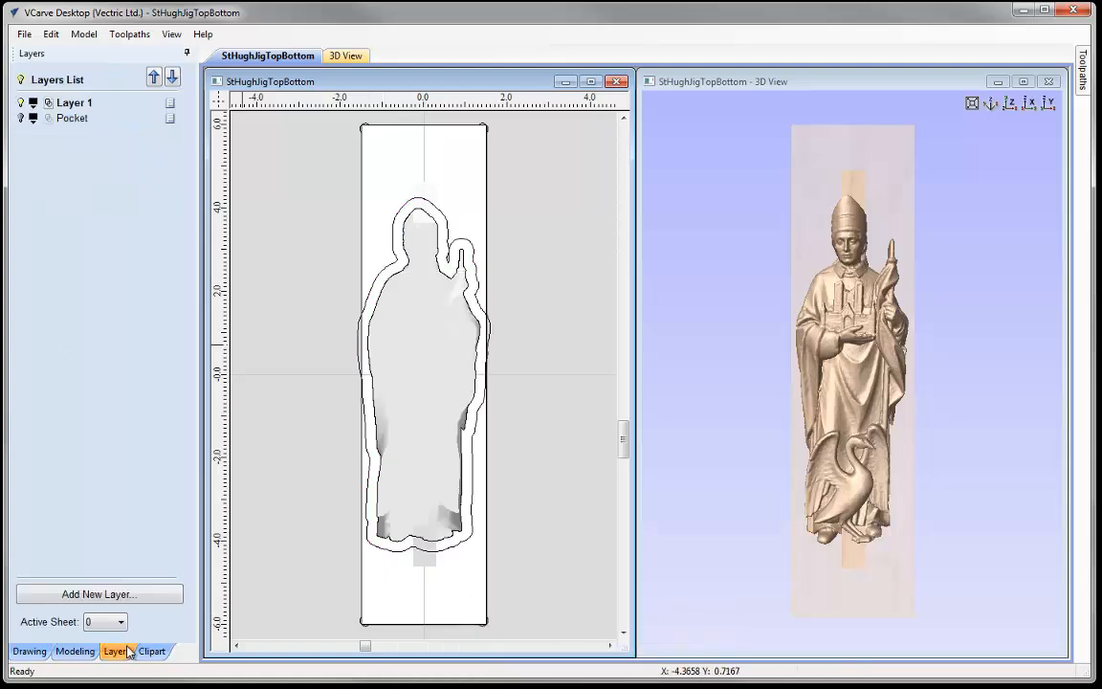
{"action": "left_click", "coordinate": [21, 102]}
{"action": "left_click", "coordinate": [21, 118]}
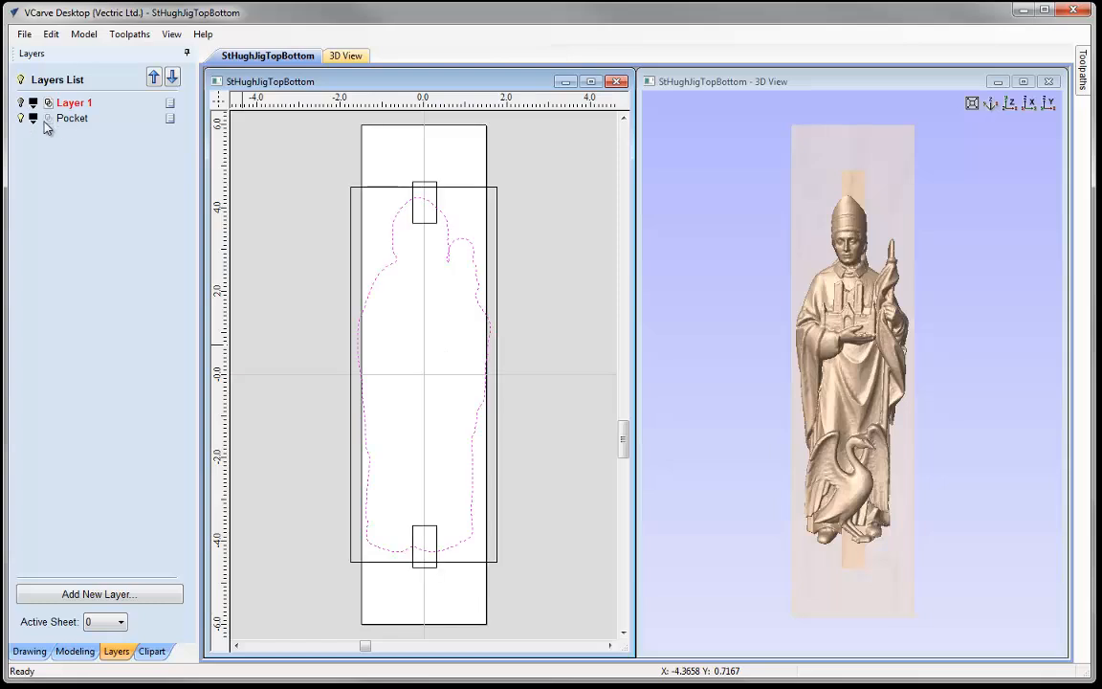
{"action": "left_click", "coordinate": [77, 120]}
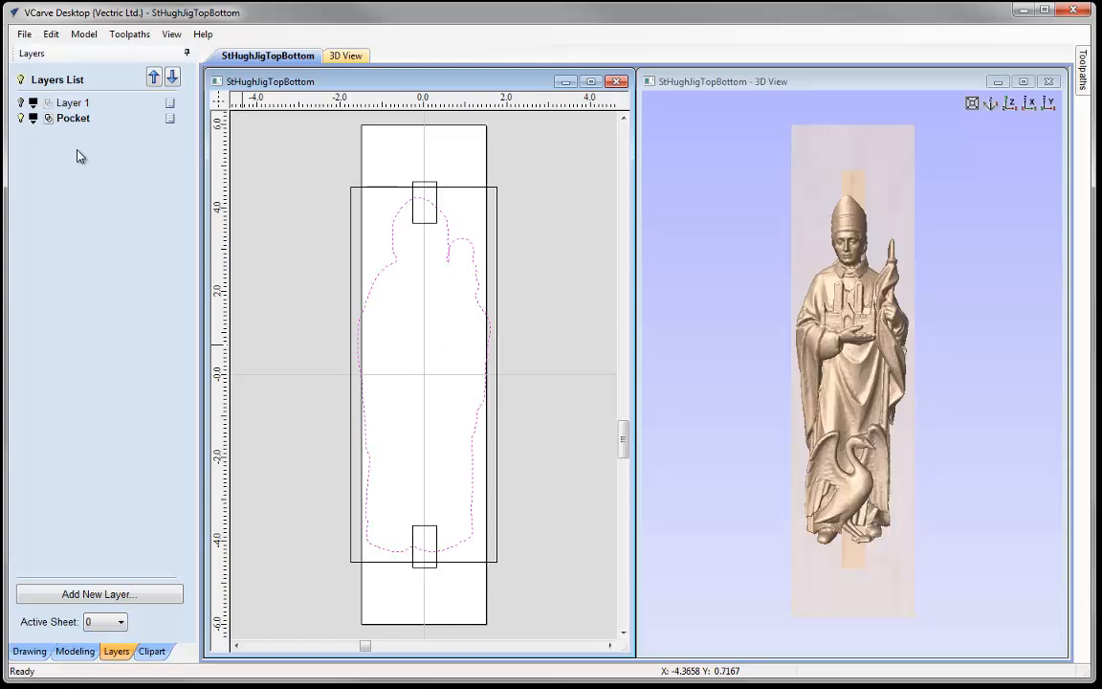
Trim the overlapping rectangle, offset and tab segments at the head tab to leave an open channel through the boundary.
{"action": "left_click", "coordinate": [29, 651]}
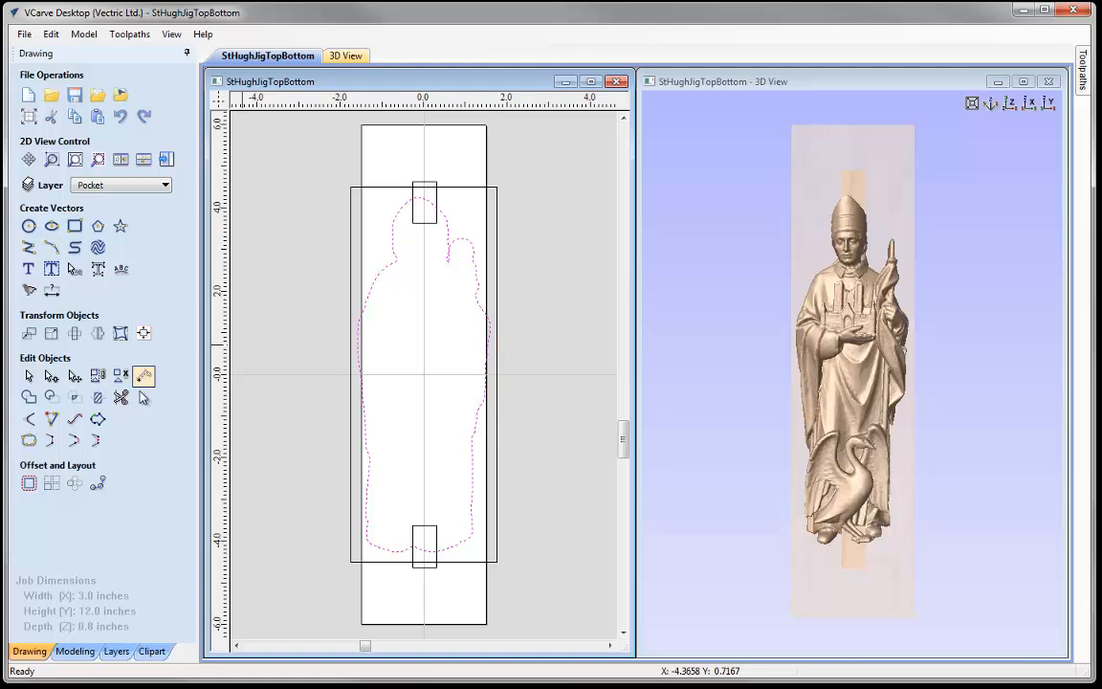
{"action": "left_click", "coordinate": [120, 399]}
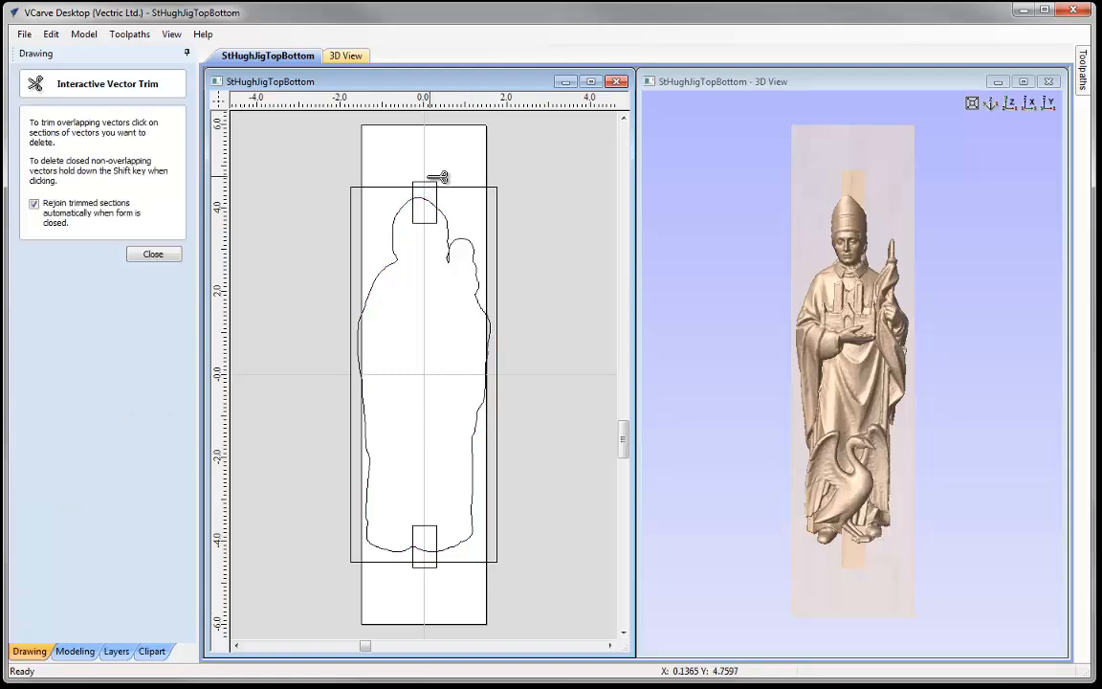
{"action": "left_click", "coordinate": [432, 182]}
{"action": "left_click", "coordinate": [430, 186]}
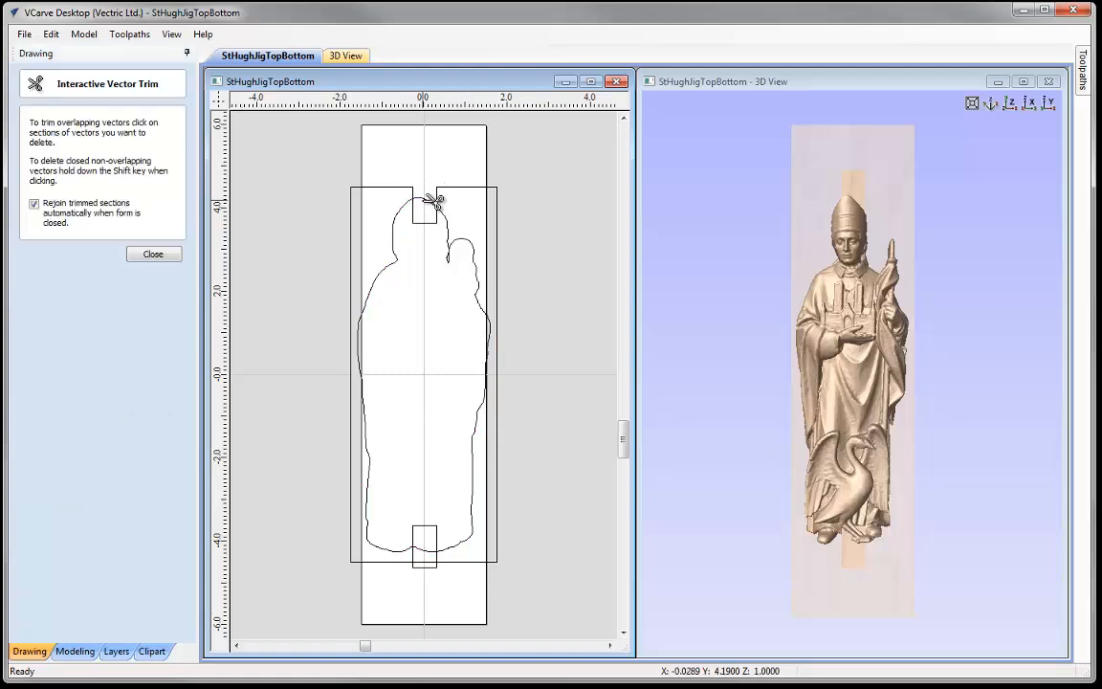
{"action": "left_click", "coordinate": [424, 198]}
{"action": "left_click", "coordinate": [424, 223]}
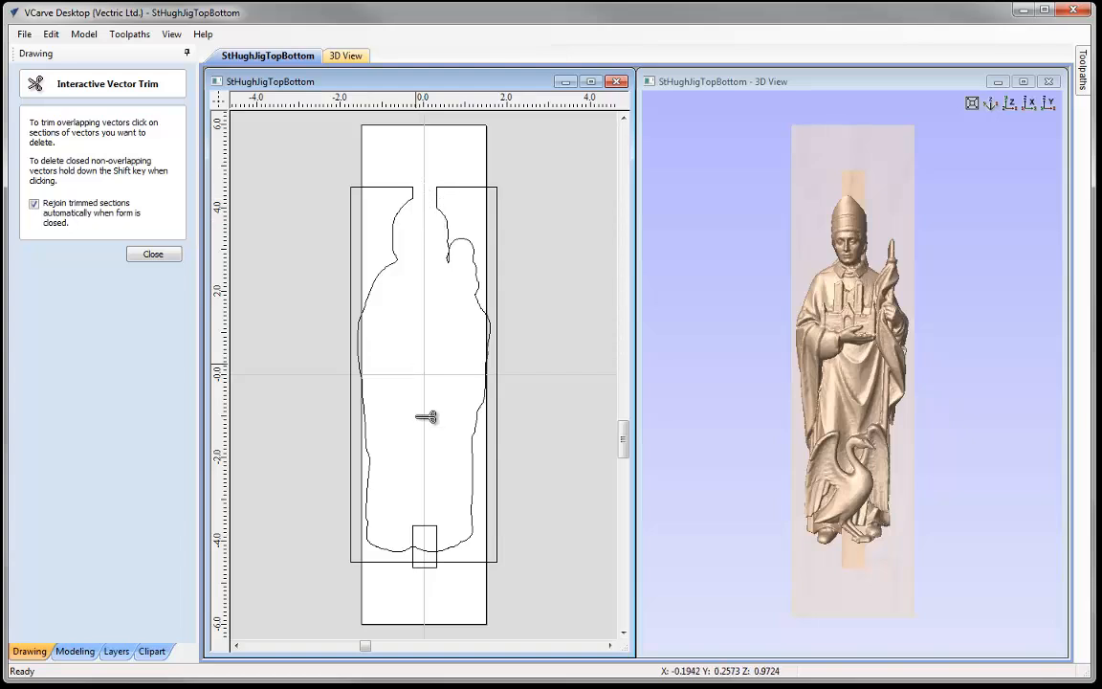
Trim the overlapping segments at the foot tab so the boundary splits into two closed side shapes.
{"action": "left_click", "coordinate": [421, 526]}
{"action": "left_click", "coordinate": [421, 549]}
{"action": "left_click", "coordinate": [421, 561]}
{"action": "left_click", "coordinate": [421, 567]}
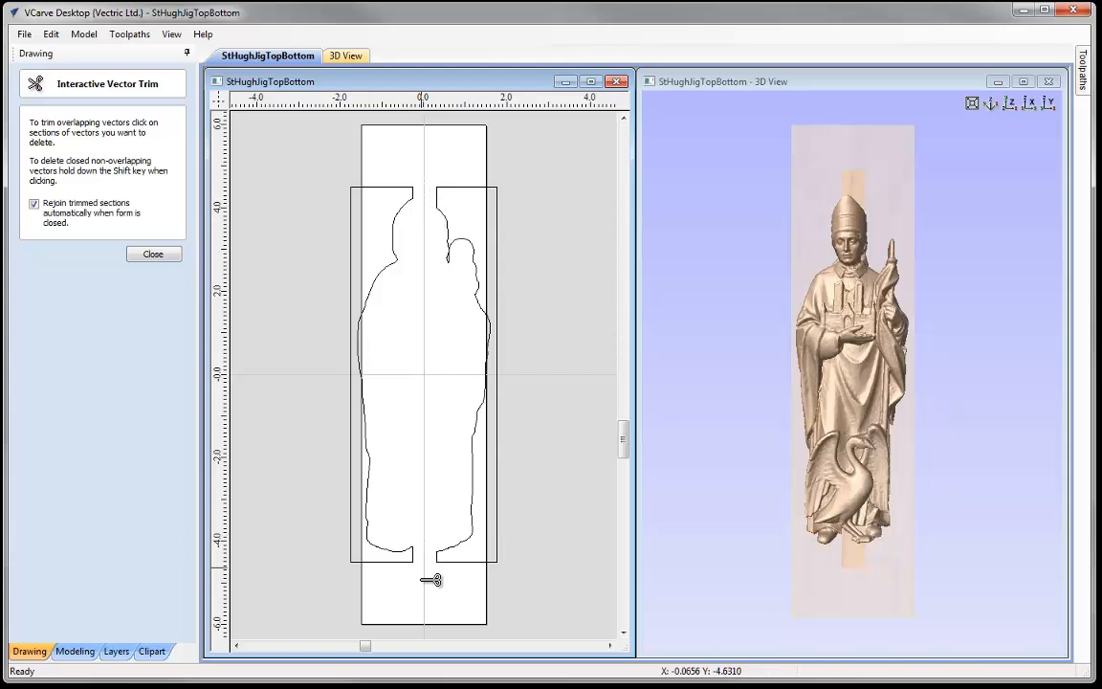
{"action": "left_click", "coordinate": [155, 254]}
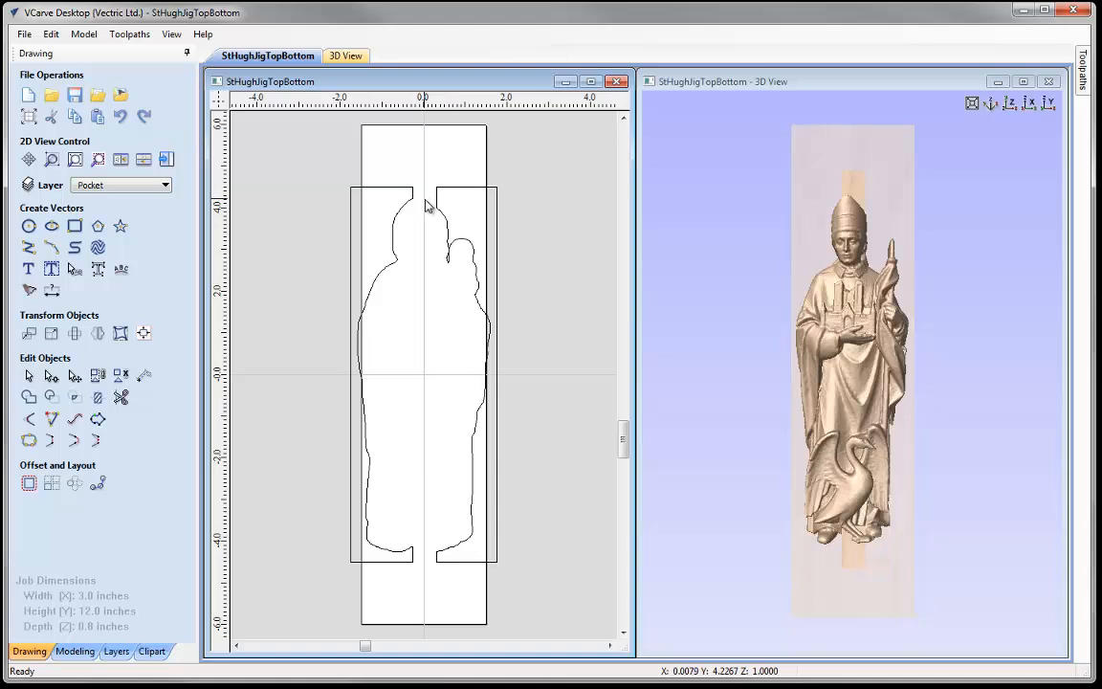
Move both trimmed boundary shapes from the Pocket layer to Layer 1.
{"action": "left_click_drag", "start_coordinate": [298, 164], "coordinate": [508, 500]}
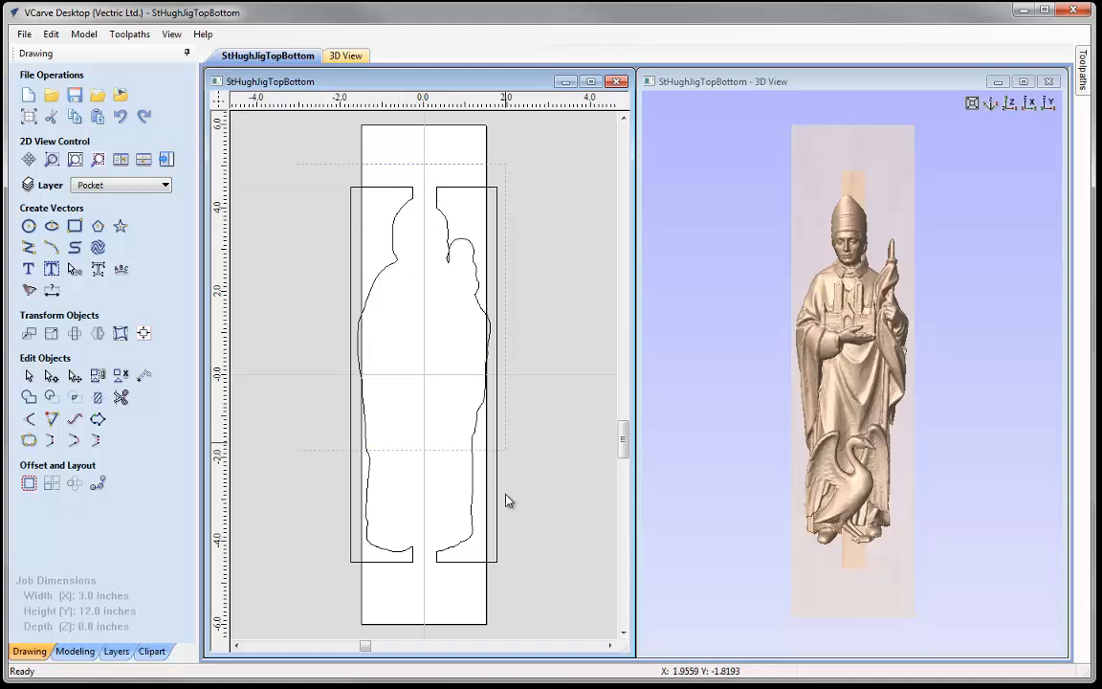
{"action": "left_click_drag", "start_coordinate": [533, 591], "coordinate": [533, 591]}
{"action": "right_click", "coordinate": [474, 467]}
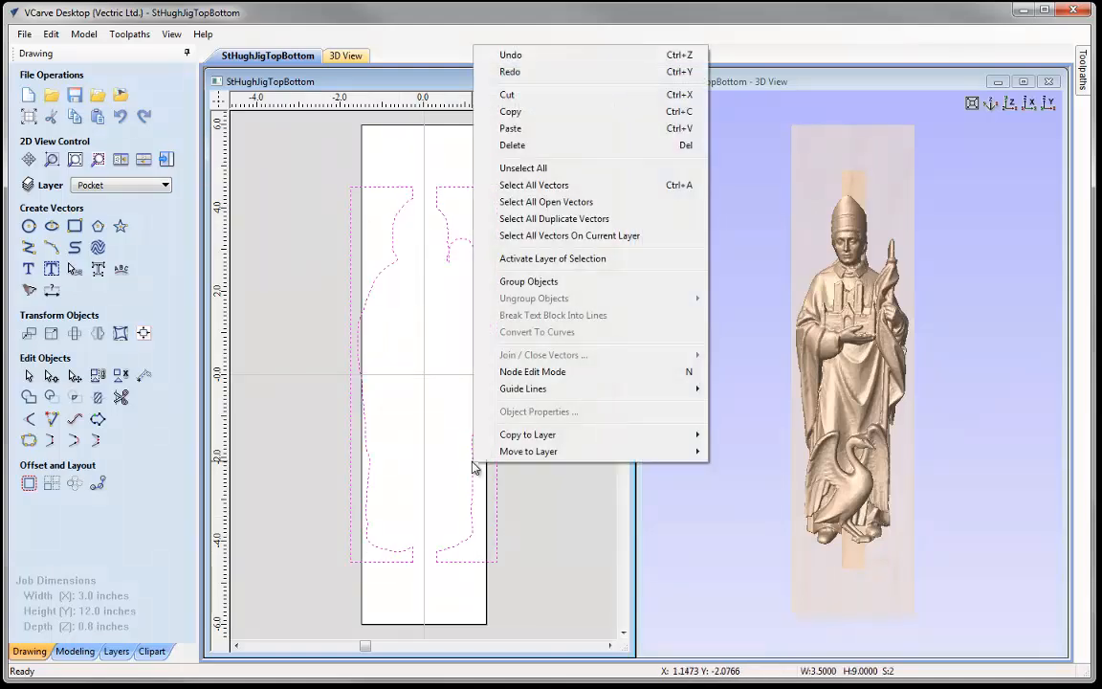
{"action": "mouse_move", "coordinate": [542, 453]}
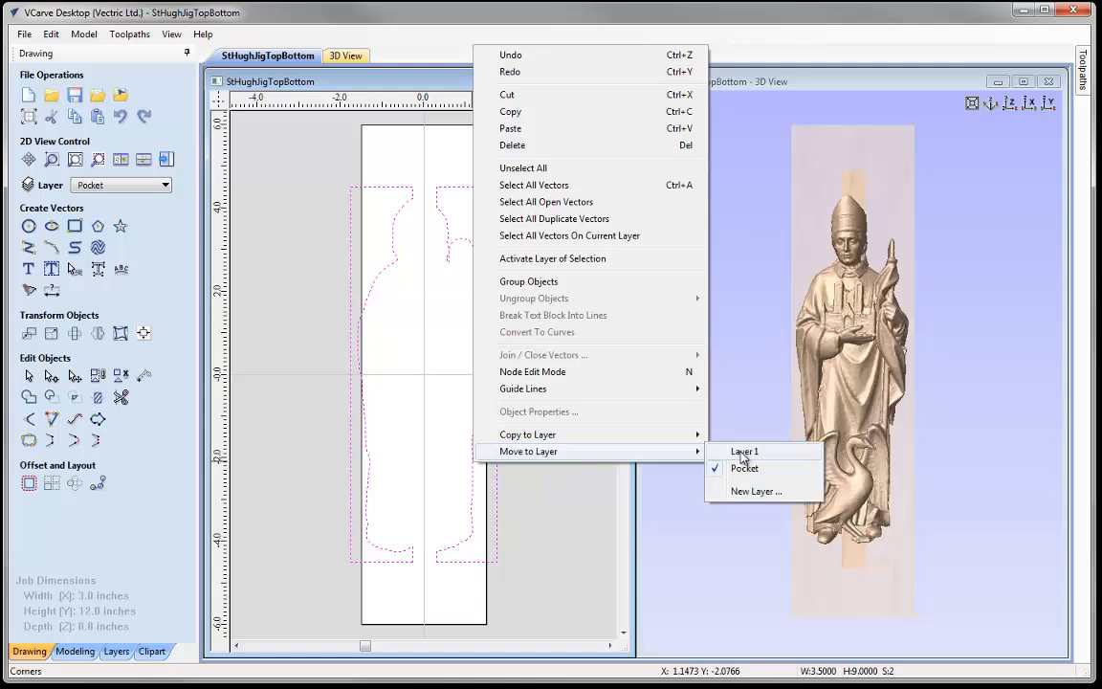
{"action": "left_click", "coordinate": [743, 454]}
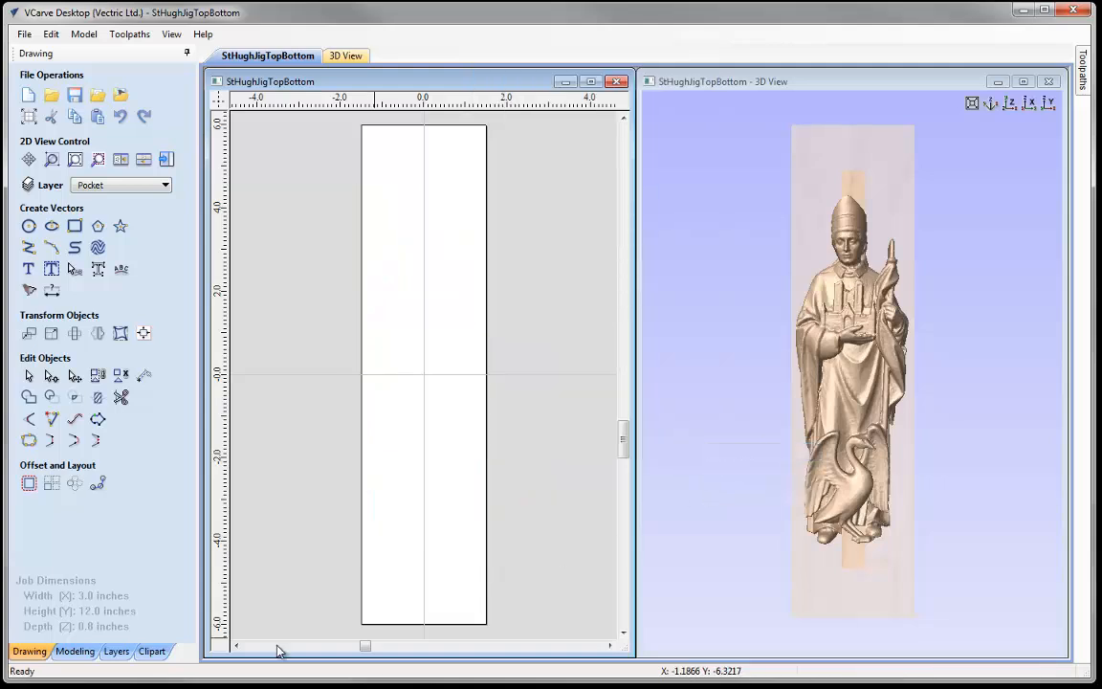
Delete the empty Pocket layer and make Layer 1 visible.
{"action": "left_click", "coordinate": [116, 651]}
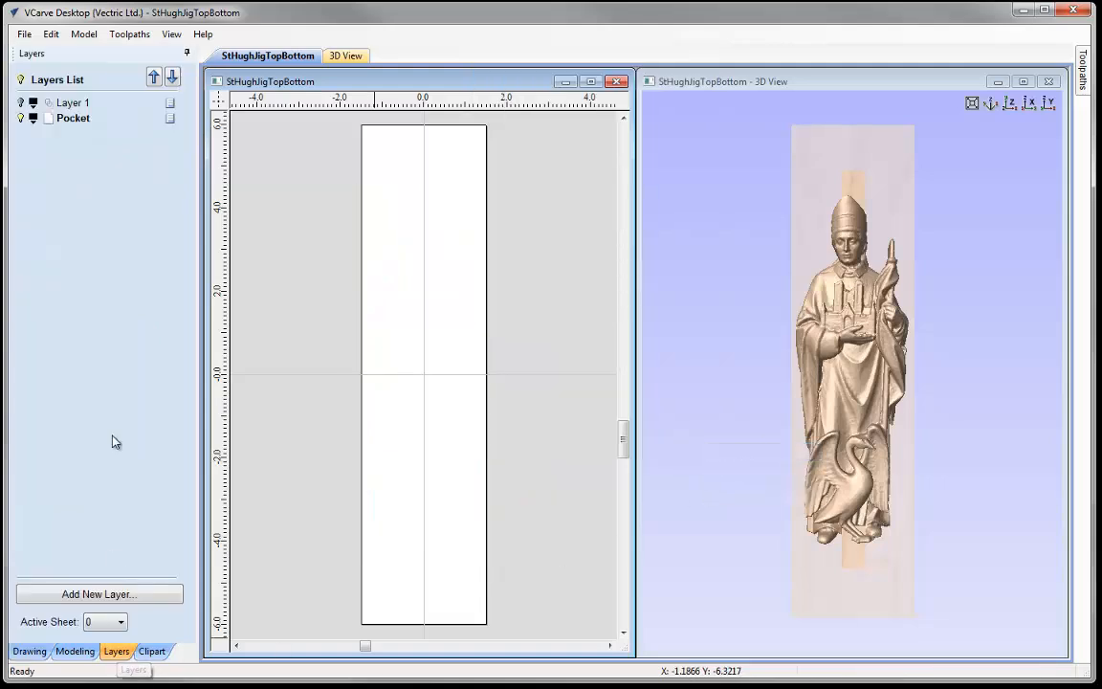
{"action": "right_click", "coordinate": [172, 115]}
{"action": "left_click", "coordinate": [207, 228]}
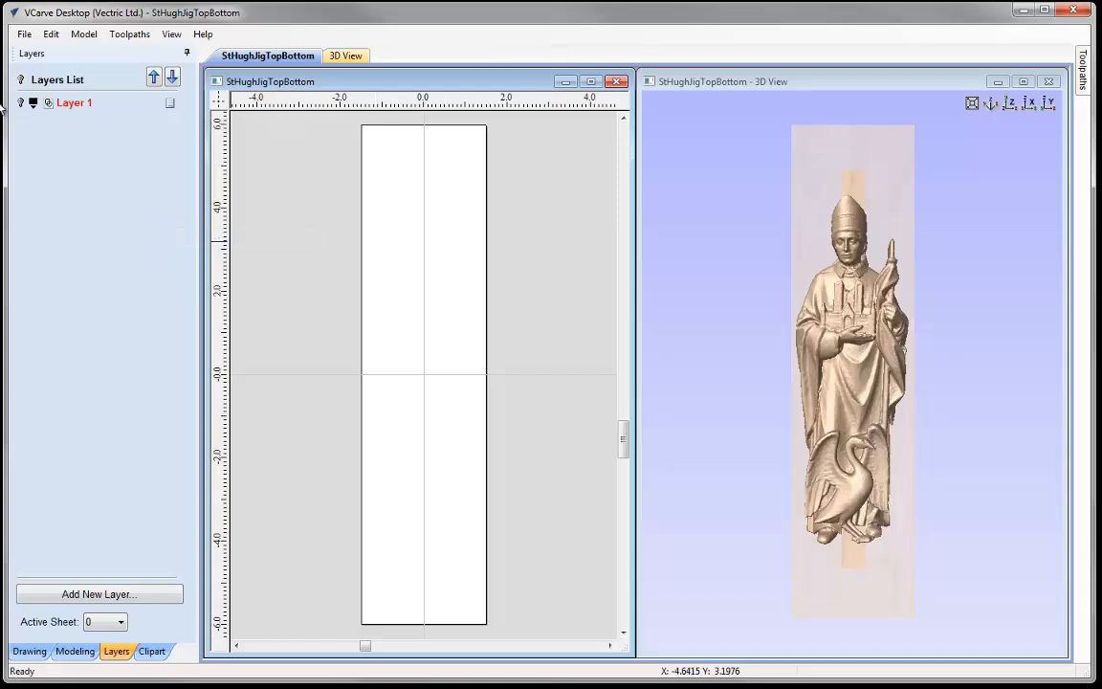
{"action": "left_click", "coordinate": [21, 103]}
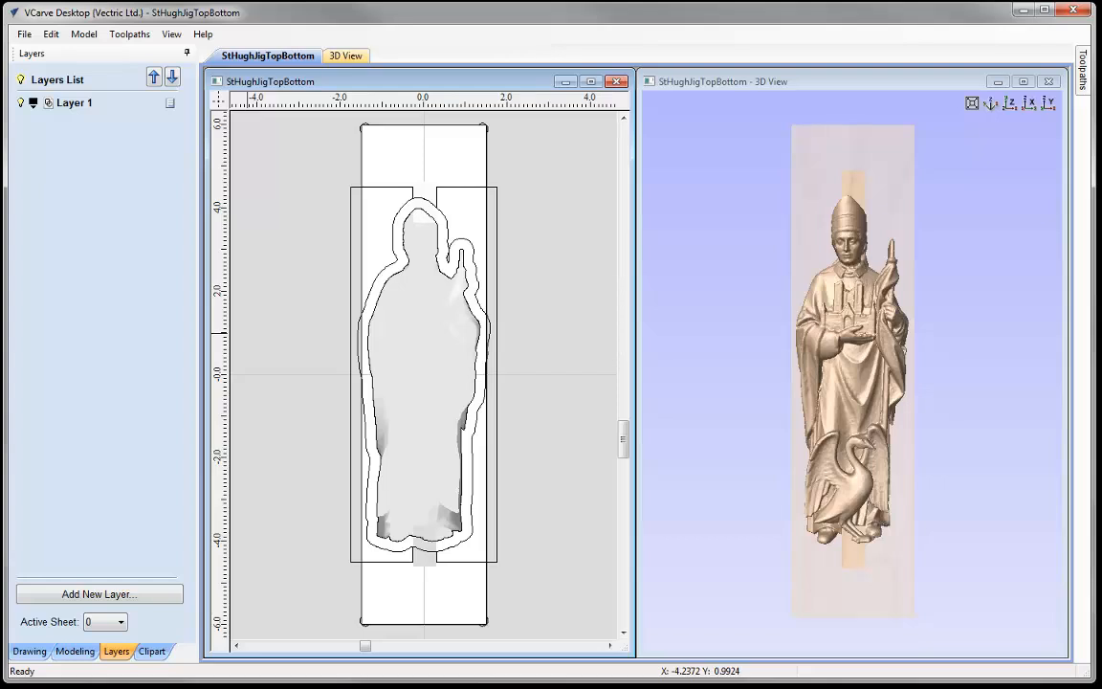
In the toolpath material setup, set the thickness to 1.5 inches and the XY datum to the job's lower-left corner.
{"action": "left_click", "coordinate": [25, 654]}
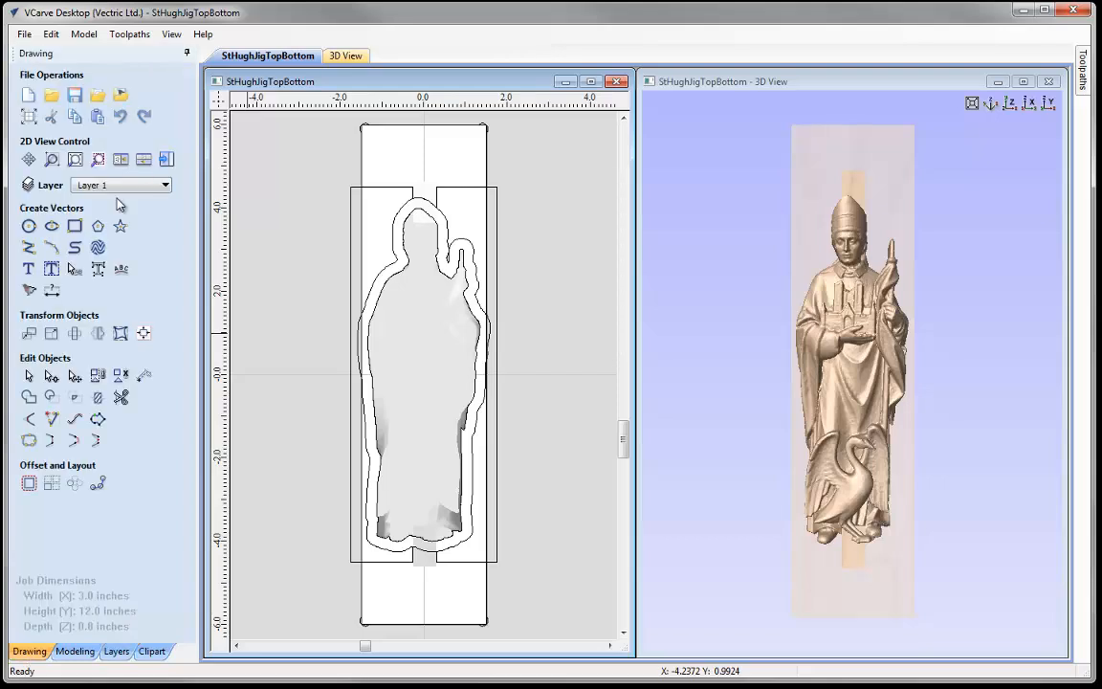
{"action": "left_click", "coordinate": [168, 153]}
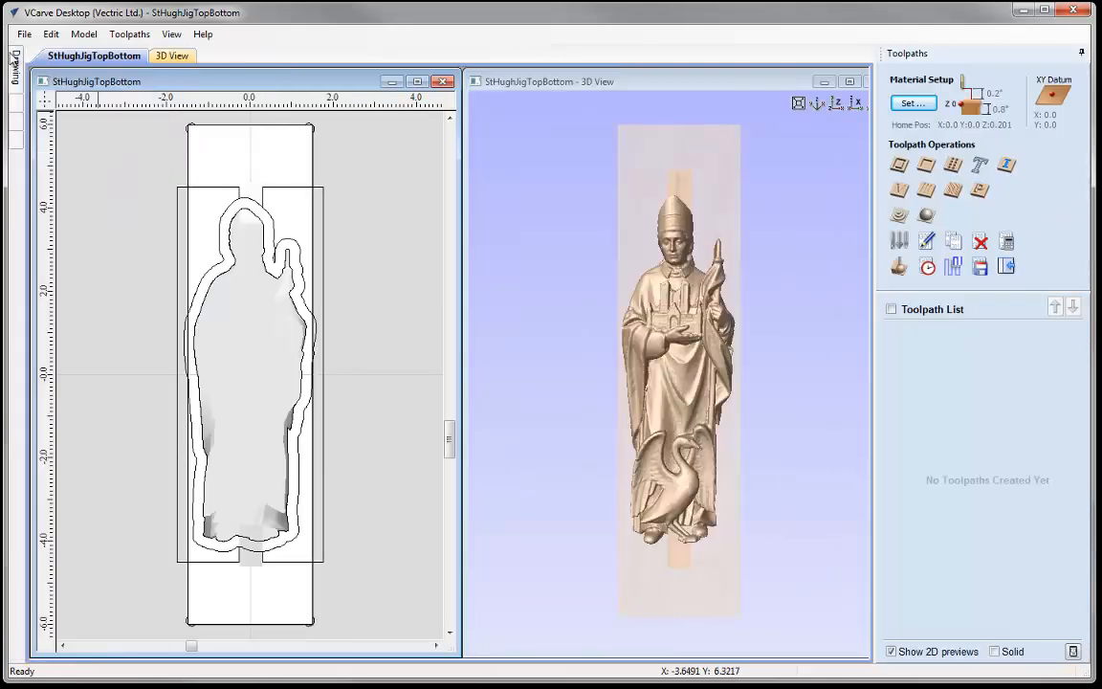
{"action": "mouse_move", "coordinate": [15, 57]}
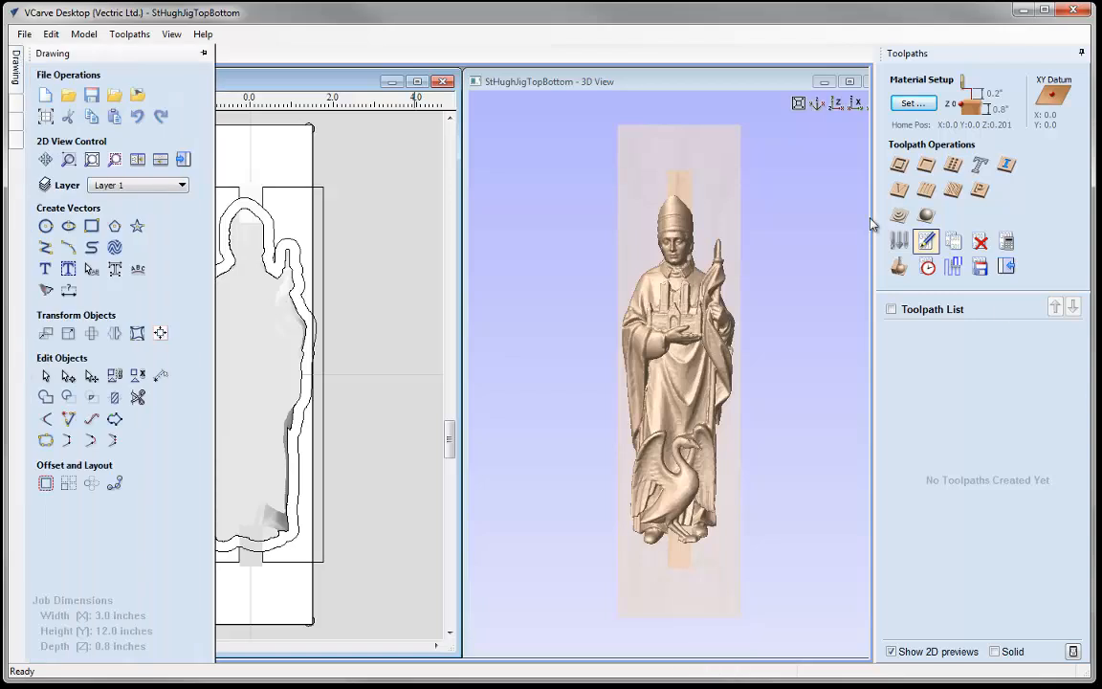
{"action": "left_click", "coordinate": [910, 104]}
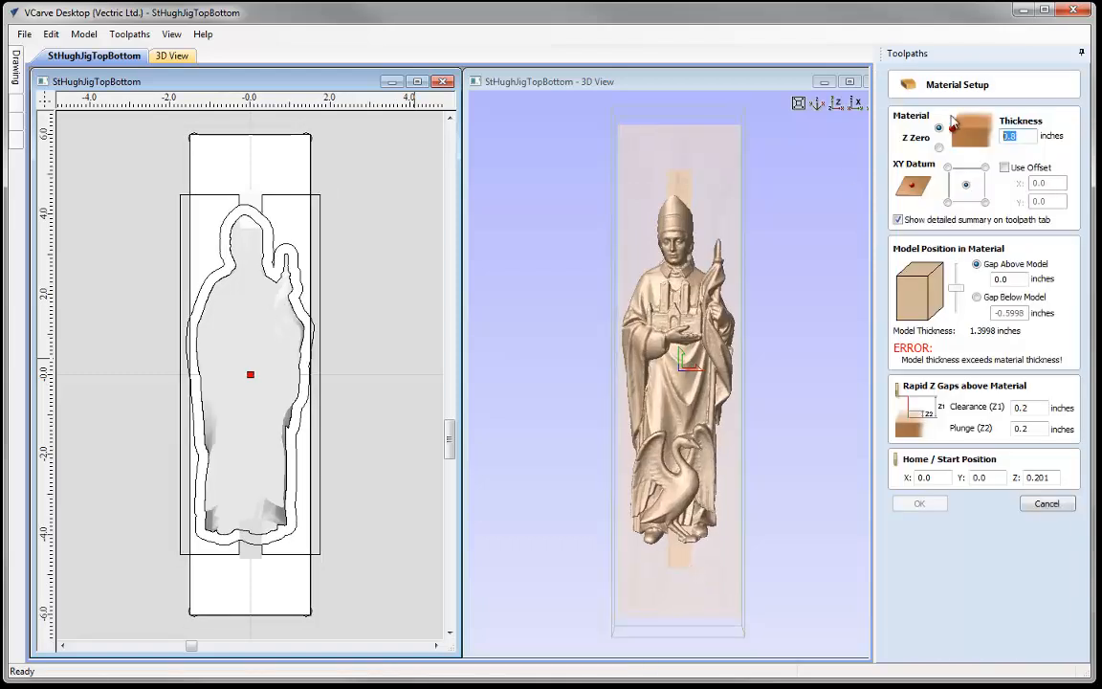
{"action": "type", "text": "1.5"}
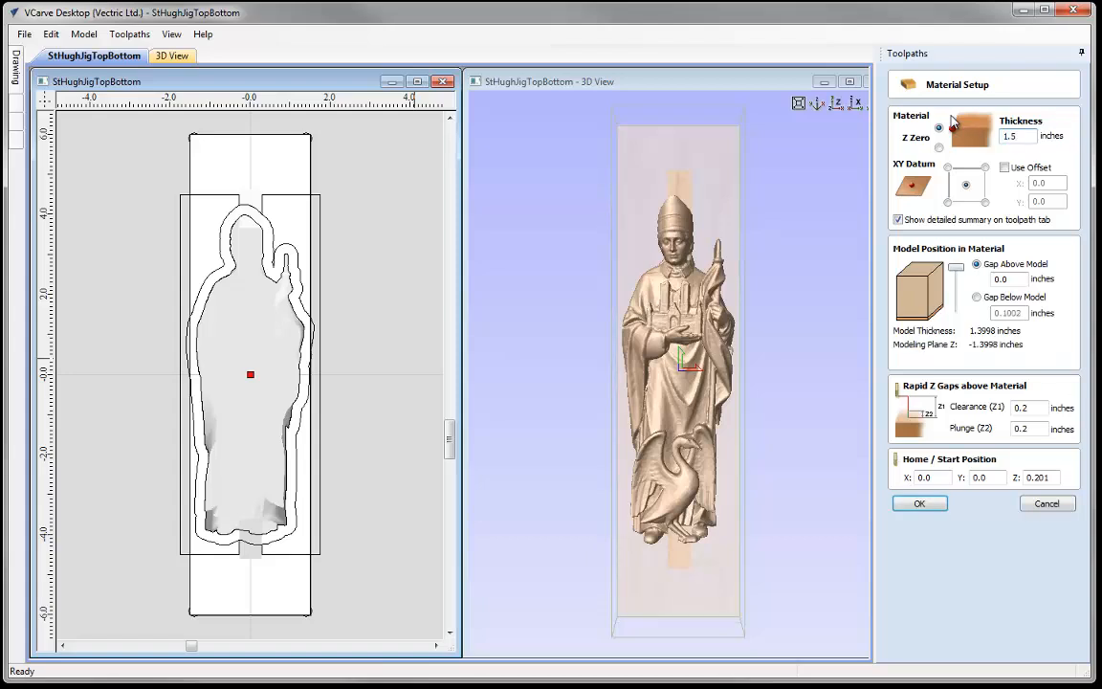
{"action": "left_click", "coordinate": [947, 202]}
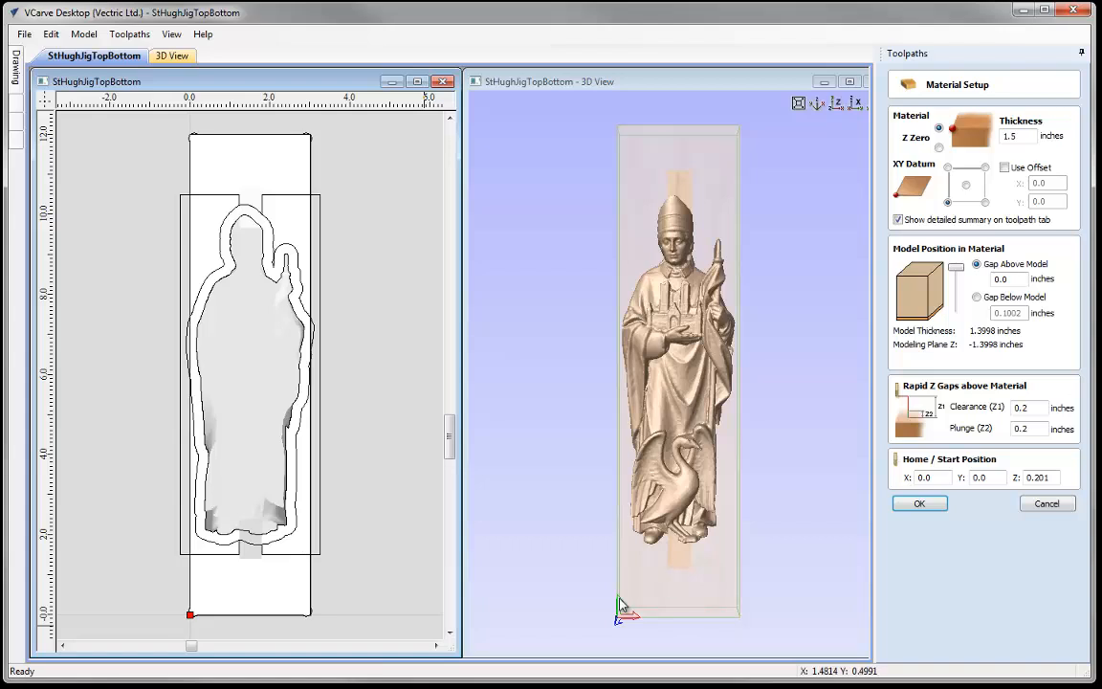
Set the shape height of the st+hugh component to 1.4 inches.
{"action": "left_click", "coordinate": [190, 141]}
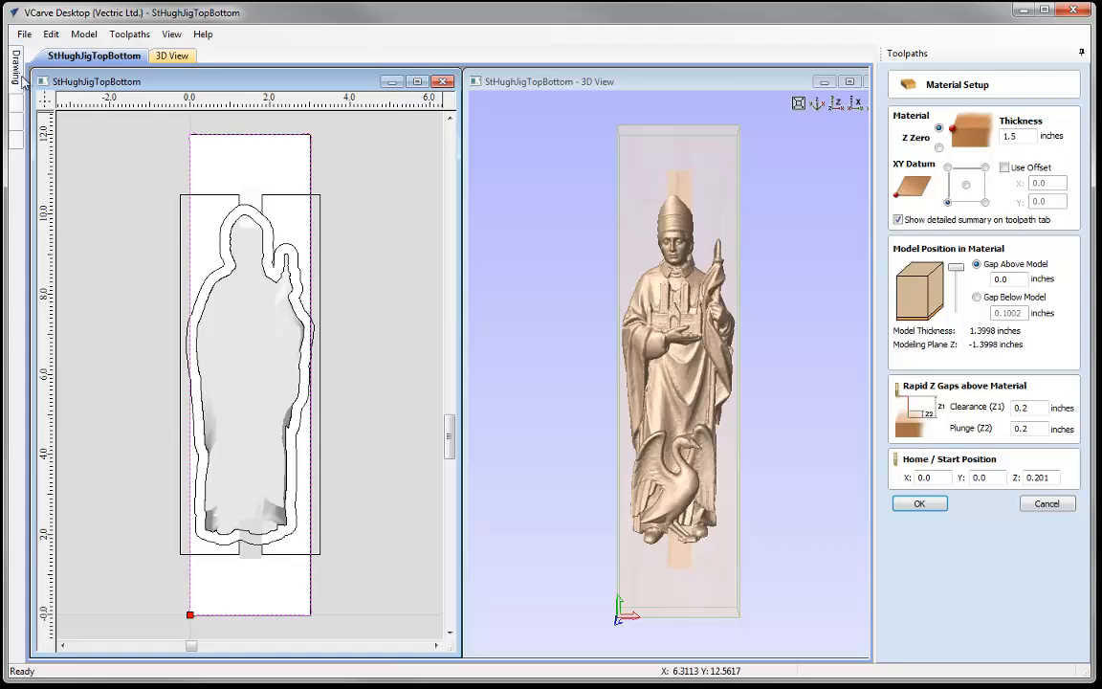
{"action": "left_click", "coordinate": [17, 108]}
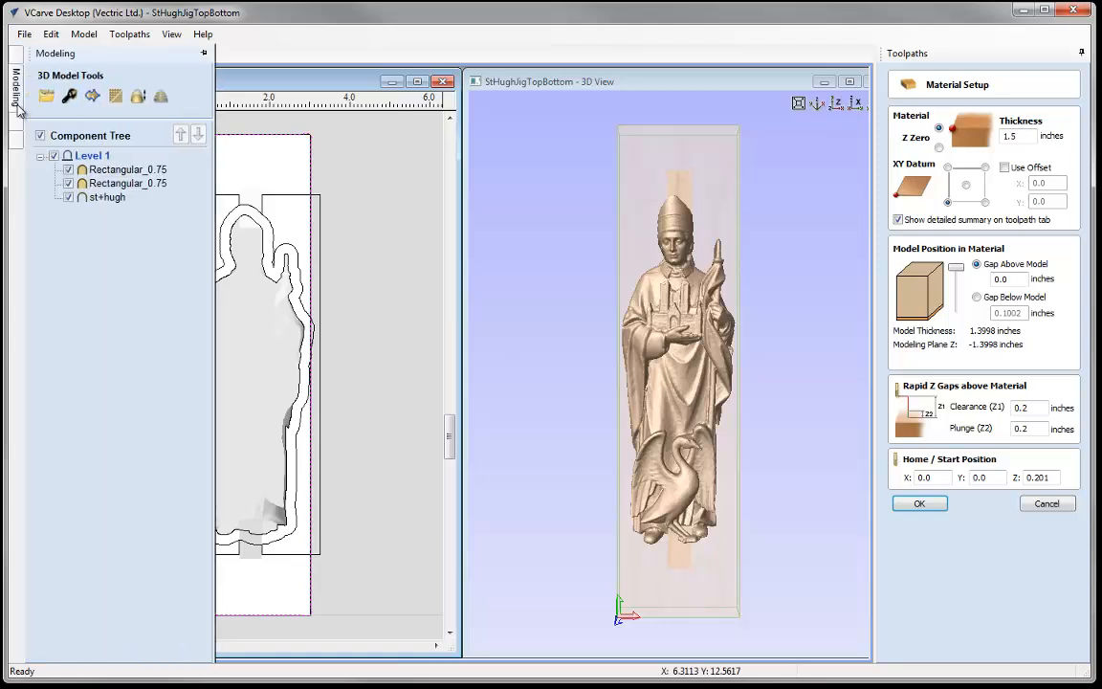
{"action": "left_click", "coordinate": [67, 96]}
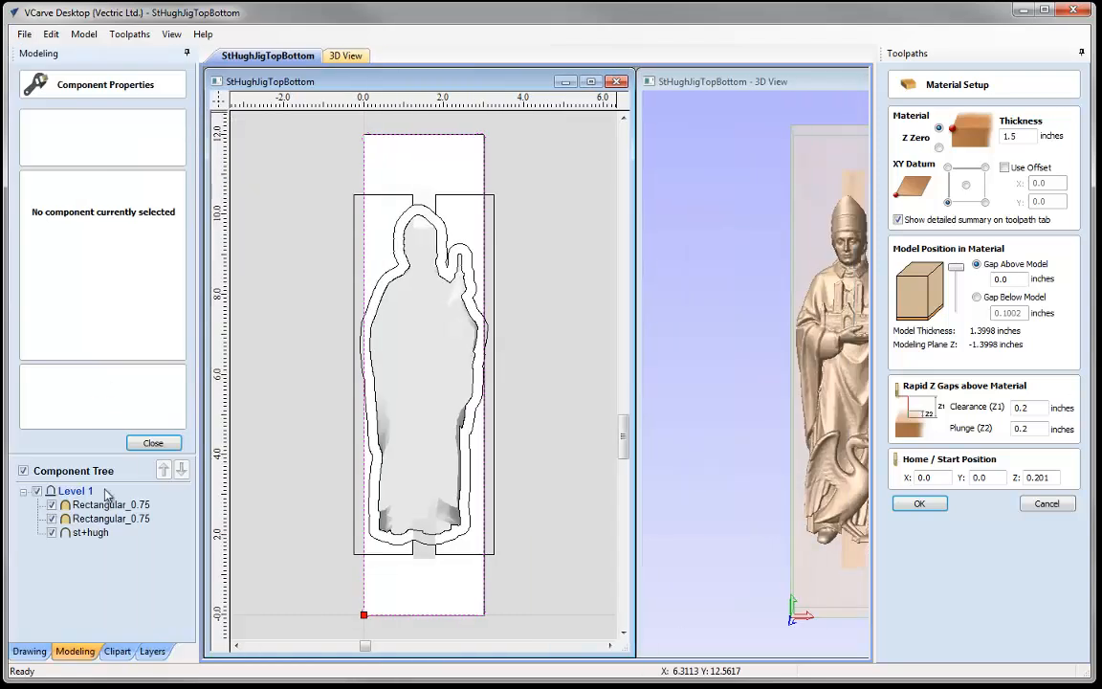
{"action": "left_click", "coordinate": [91, 532]}
{"action": "left_click_drag", "start_coordinate": [111, 184], "coordinate": [185, 160]}
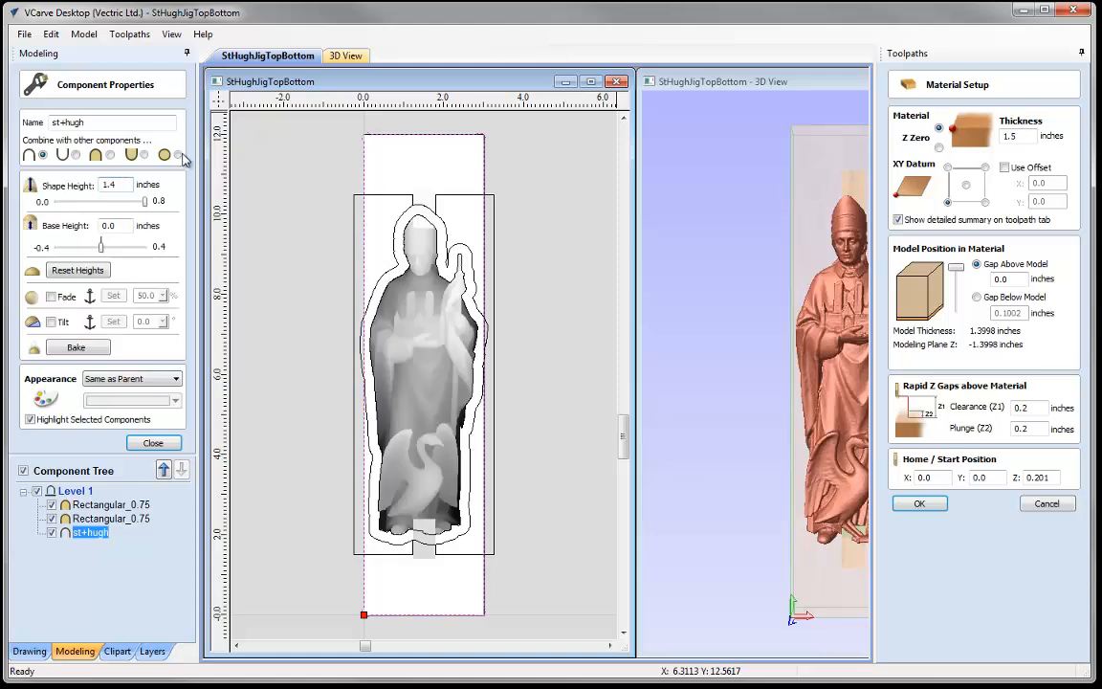
{"action": "type", "text": "4"}
{"action": "key", "text": "Return"}
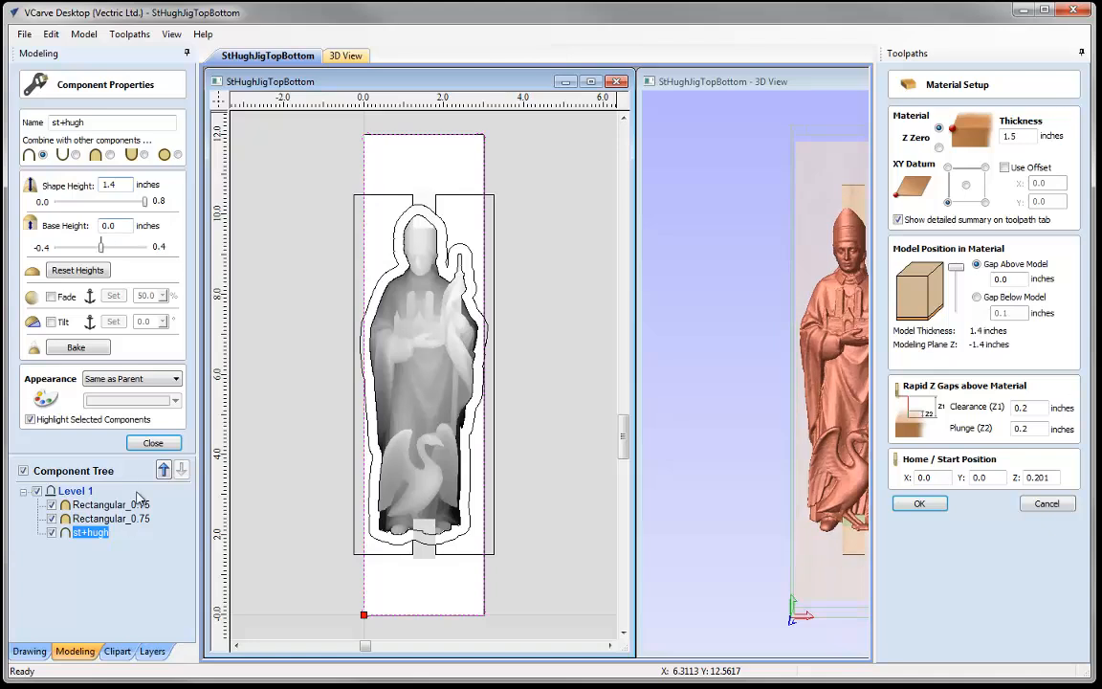
{"action": "left_click", "coordinate": [154, 442]}
{"action": "left_click", "coordinate": [536, 327]}
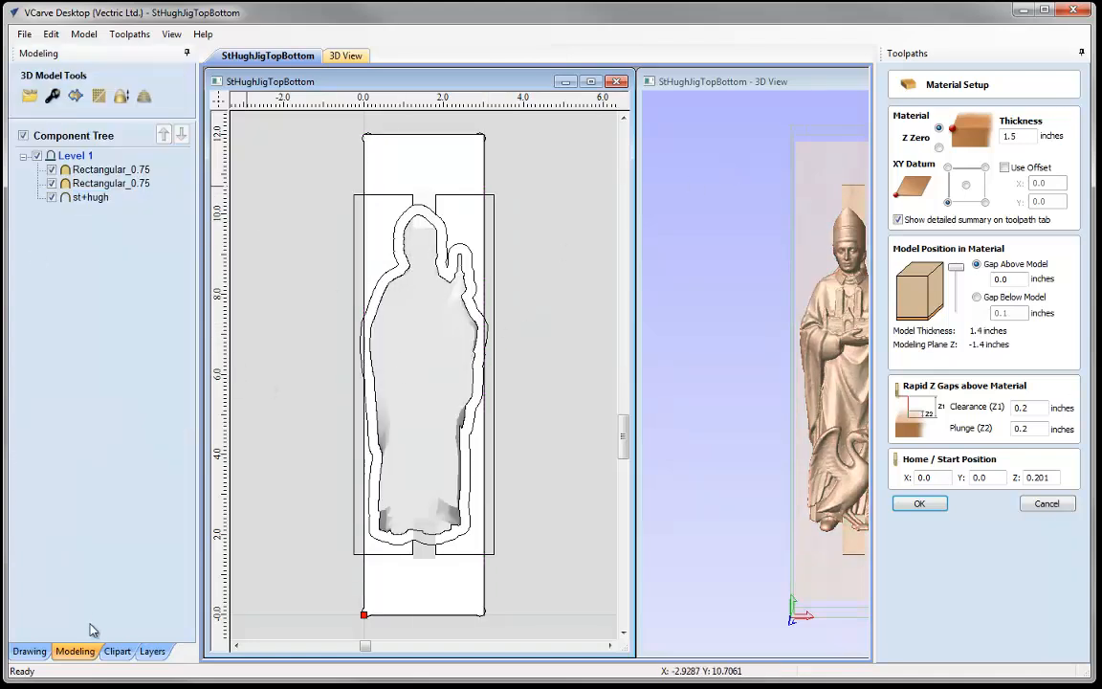
Set the gap above the model to 0.05 inches, check the model's position within the block, and apply the material setup.
{"action": "left_click", "coordinate": [187, 54]}
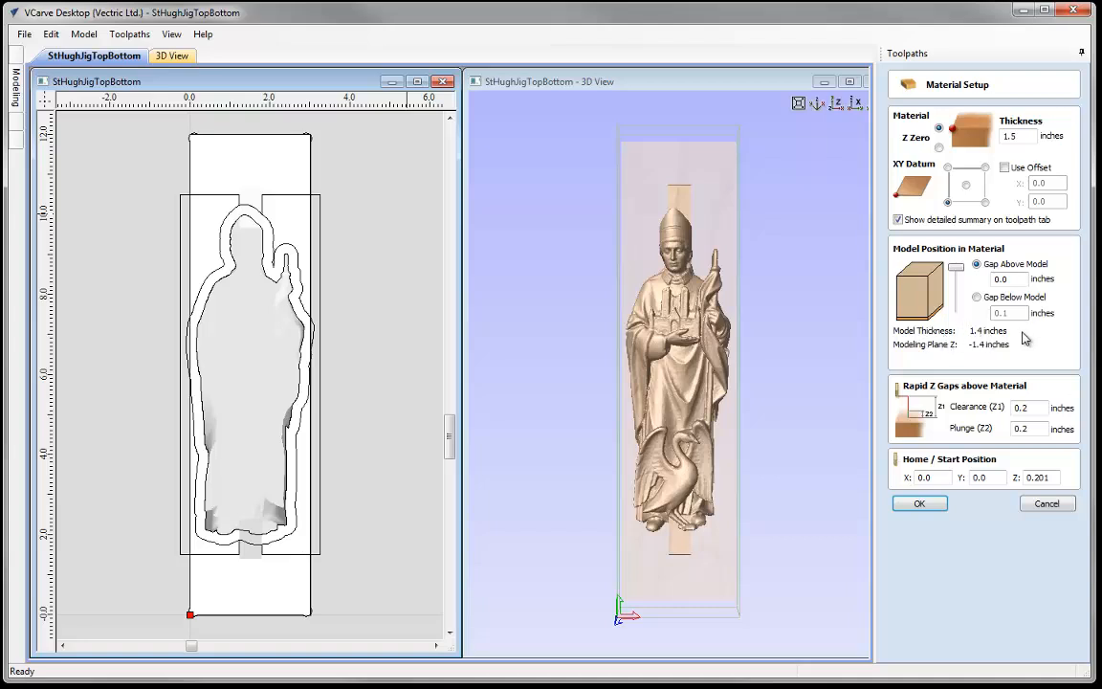
{"action": "left_click", "coordinate": [1014, 281]}
{"action": "type", "text": "5"}
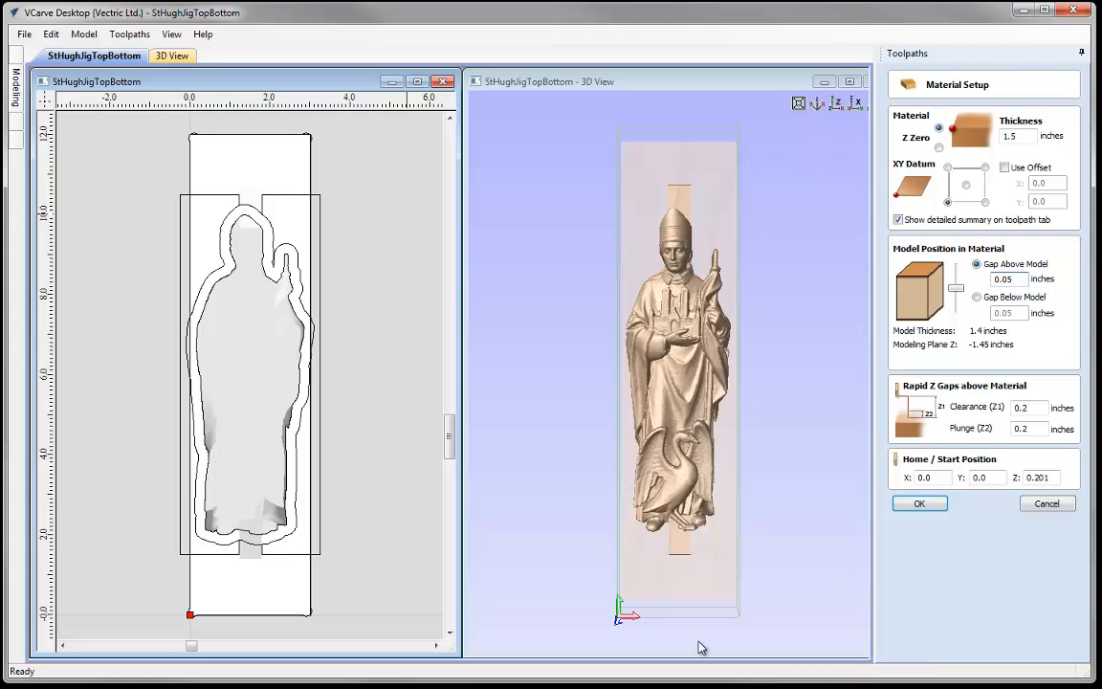
{"action": "left_click_drag", "start_coordinate": [638, 385], "coordinate": [696, 369]}
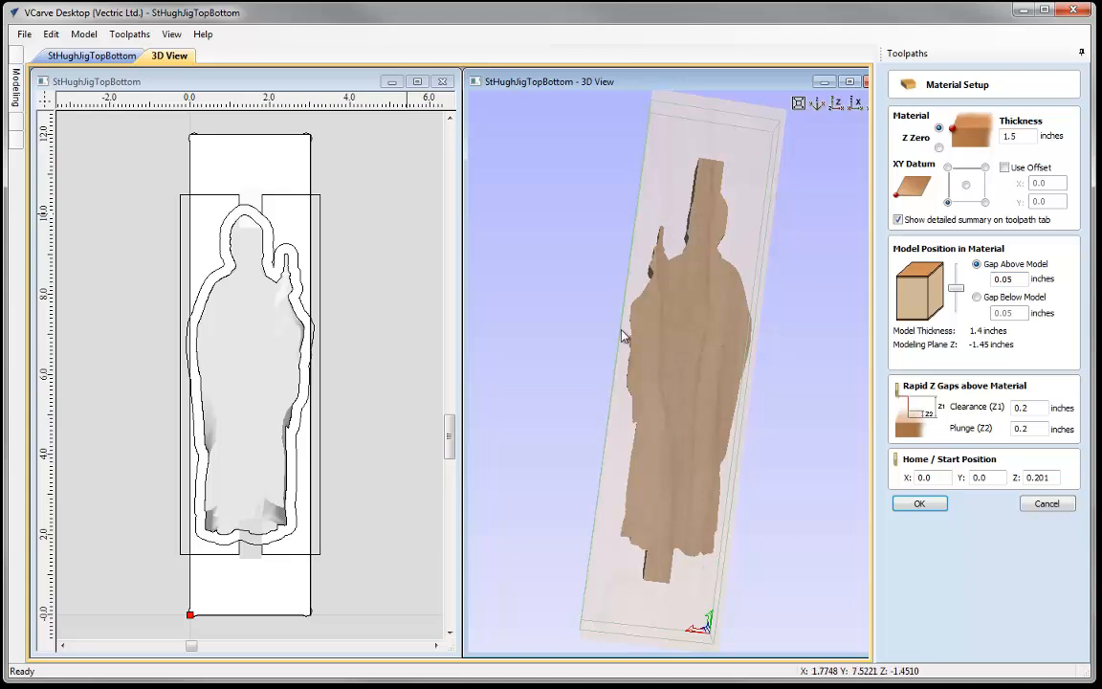
{"action": "left_click_drag", "start_coordinate": [652, 487], "coordinate": [622, 418]}
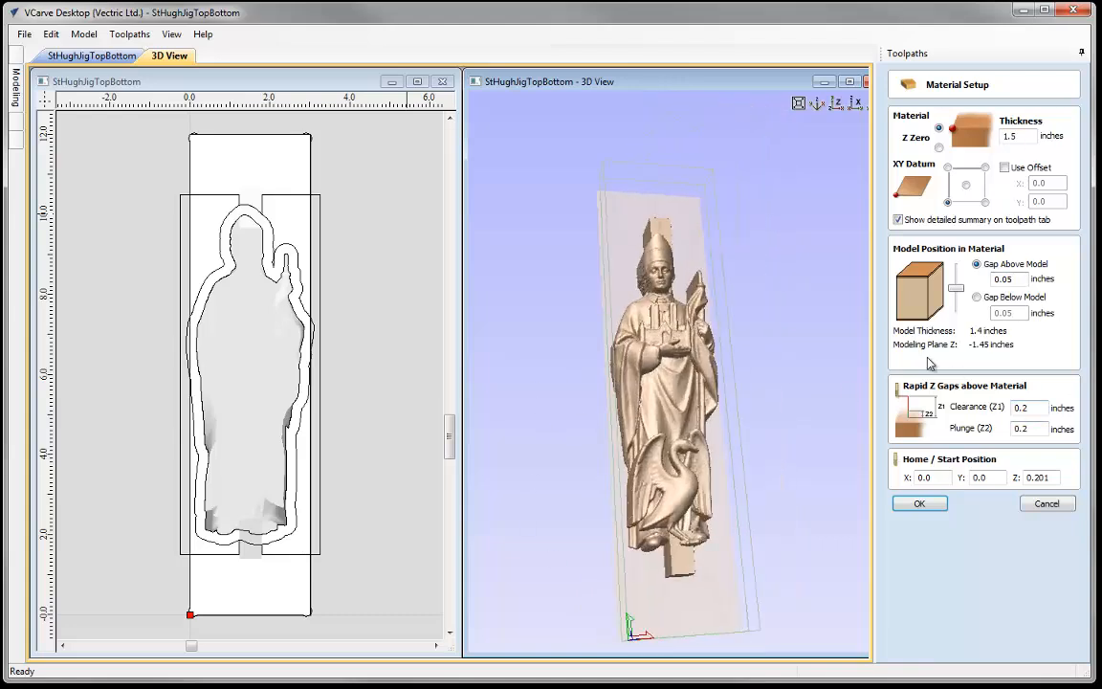
{"action": "left_click", "coordinate": [919, 504]}
{"action": "left_click", "coordinate": [840, 102]}
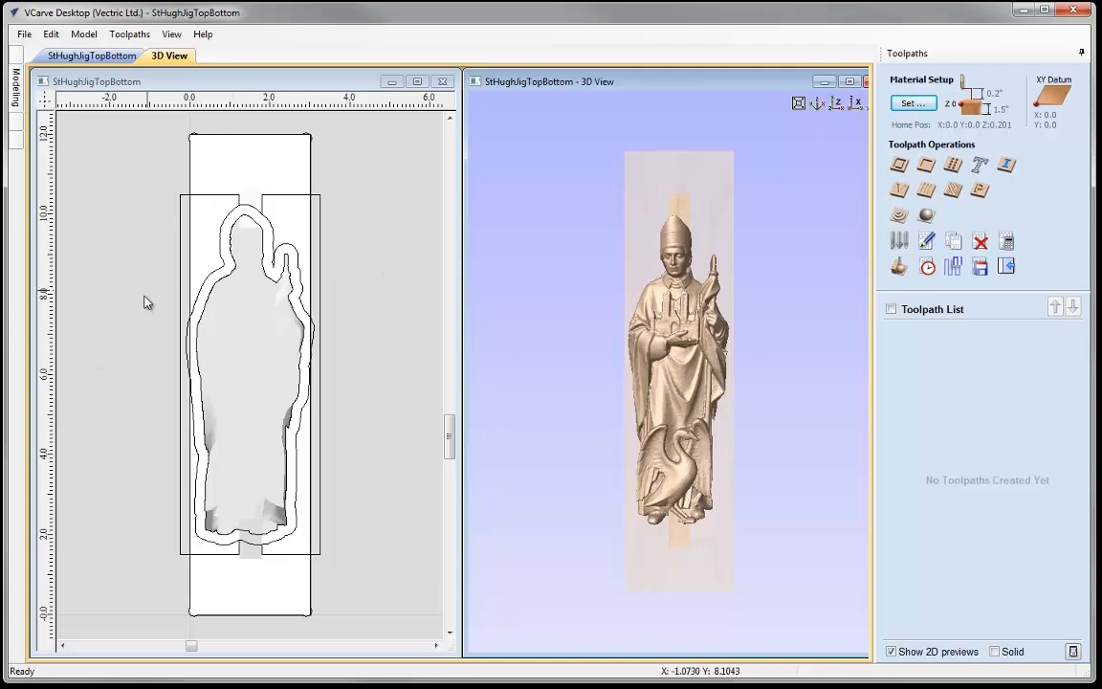
Calculate a raster pocket toolpath named Pocket for the two trimmed boundary shapes, using the 0.25 inch end mill.
{"action": "left_click", "coordinate": [181, 213]}
{"action": "left_click", "coordinate": [321, 262], "text": "shift"}
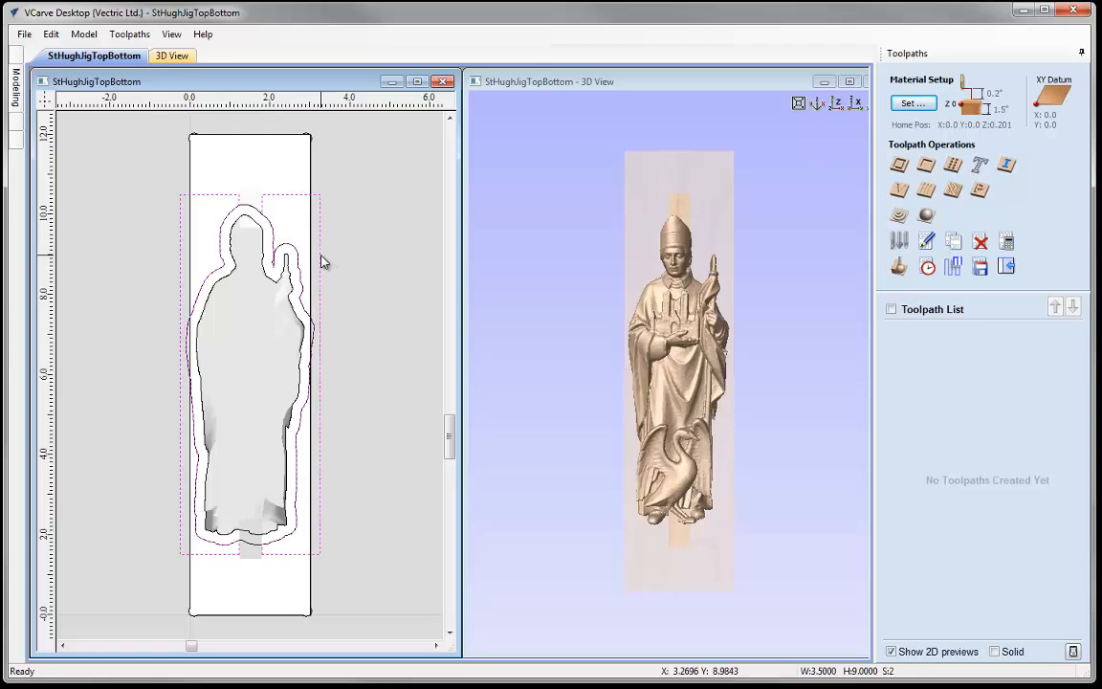
{"action": "left_click", "coordinate": [925, 170]}
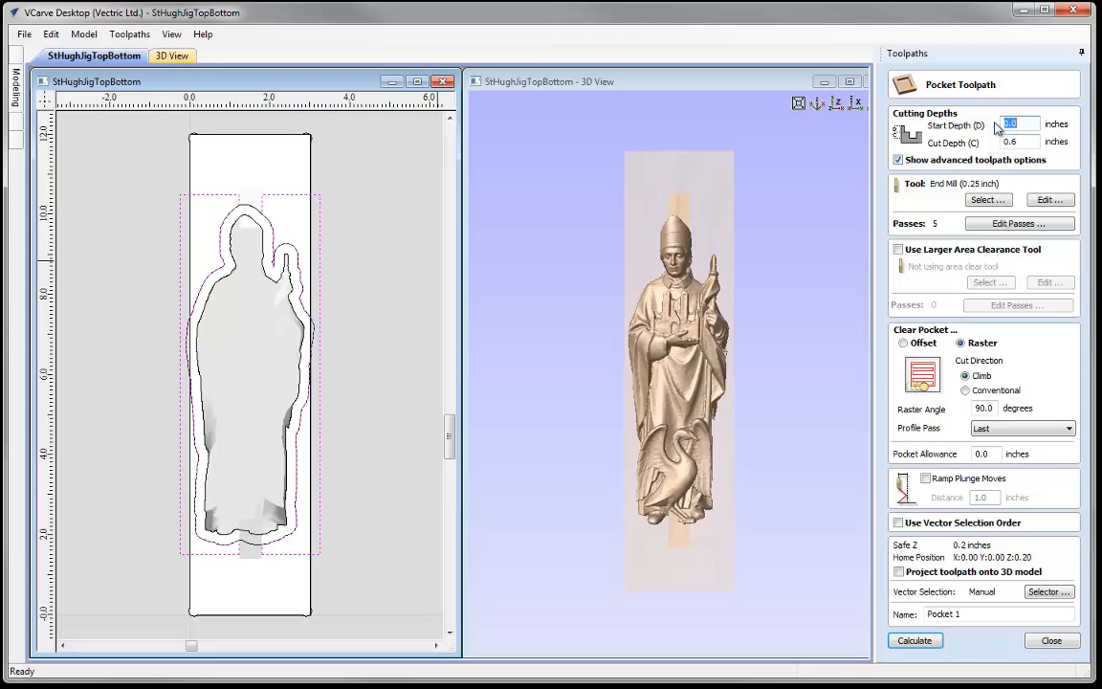
{"action": "key", "text": "Tab"}
{"action": "left_click", "coordinate": [913, 641]}
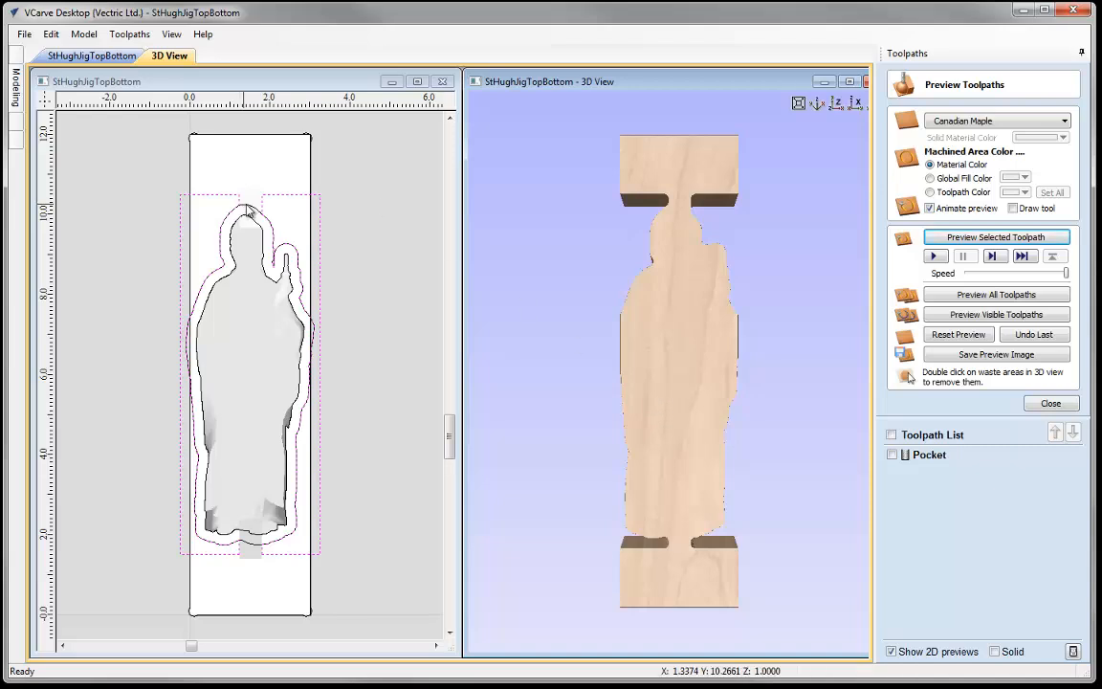
Calculate a Z Level roughing toolpath named 3D Roughing, limited to the offset outline around the figure, with the 0.25 inch end mill.
{"action": "left_click", "coordinate": [223, 233]}
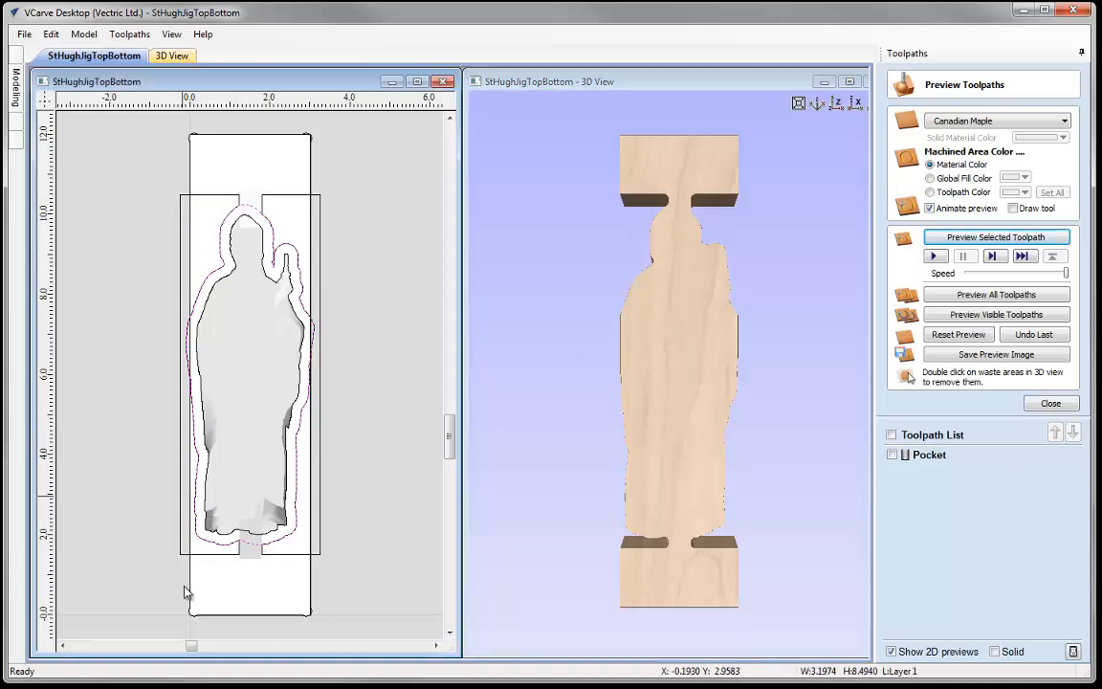
{"action": "left_click", "coordinate": [1051, 404]}
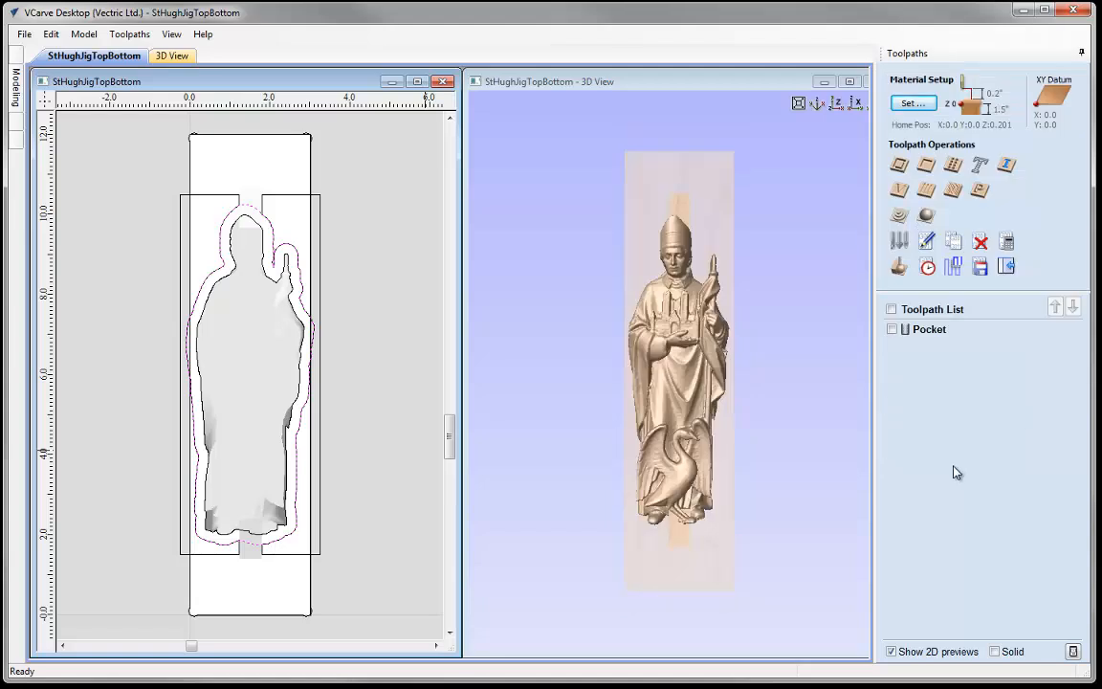
{"action": "left_click", "coordinate": [901, 217]}
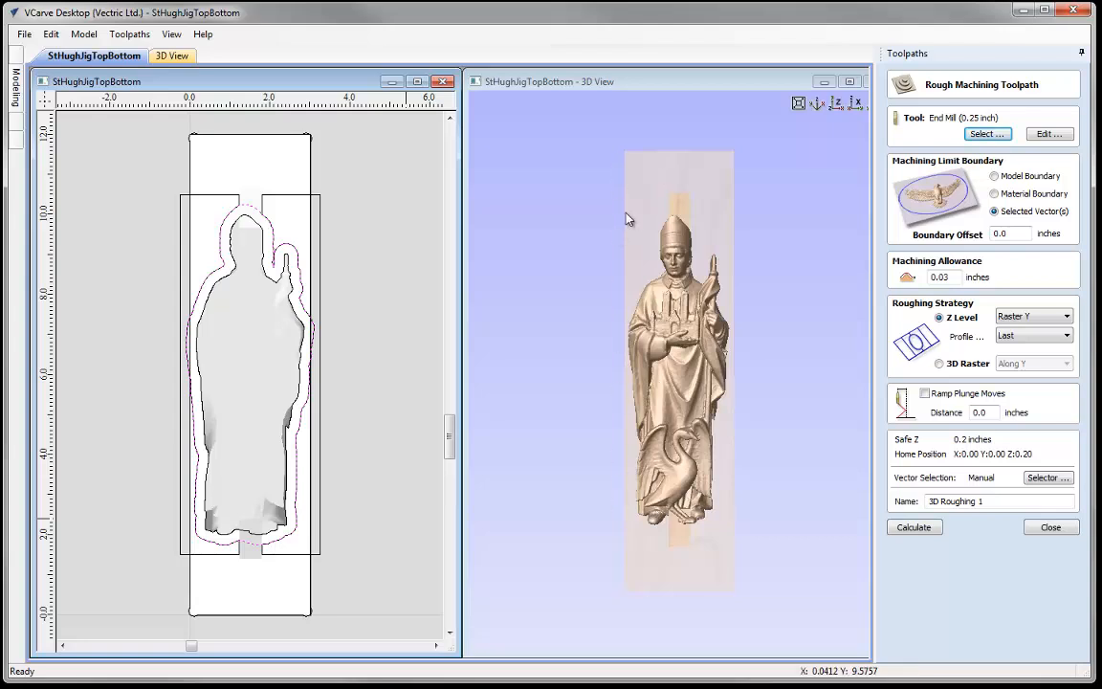
{"action": "left_click", "coordinate": [1011, 501]}
{"action": "key", "text": "BackSpace"}
{"action": "key", "text": "BackSpace"}
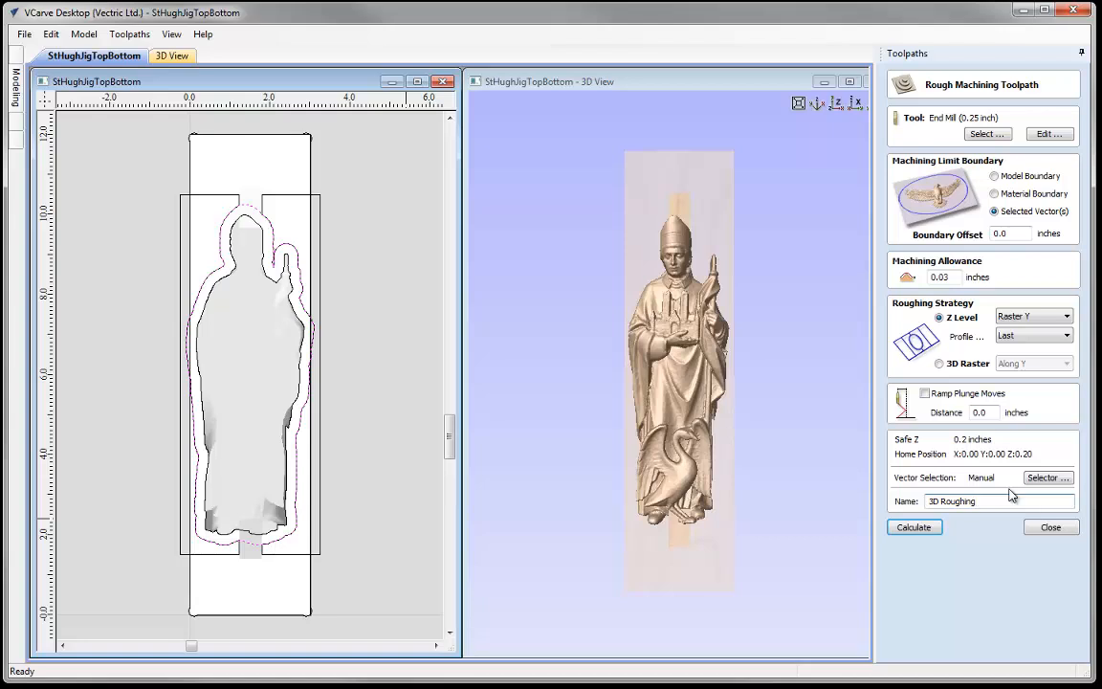
{"action": "left_click", "coordinate": [915, 528]}
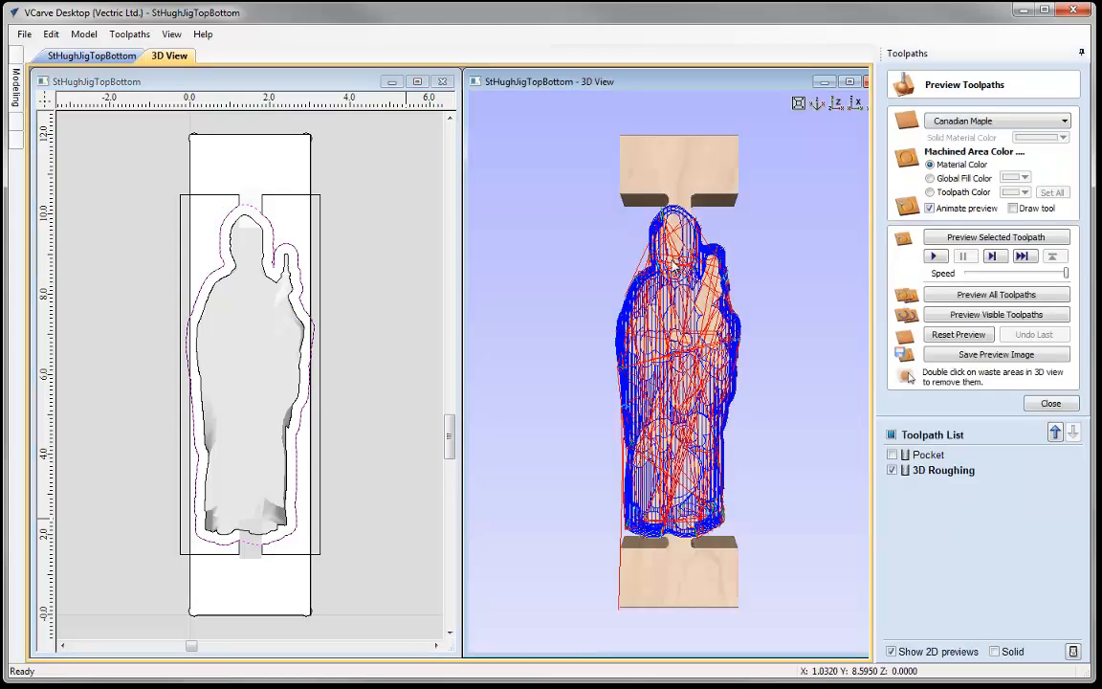
Simulate the 3D Roughing toolpath and inspect the rough-cut figure from an angle.
{"action": "left_click", "coordinate": [1001, 237]}
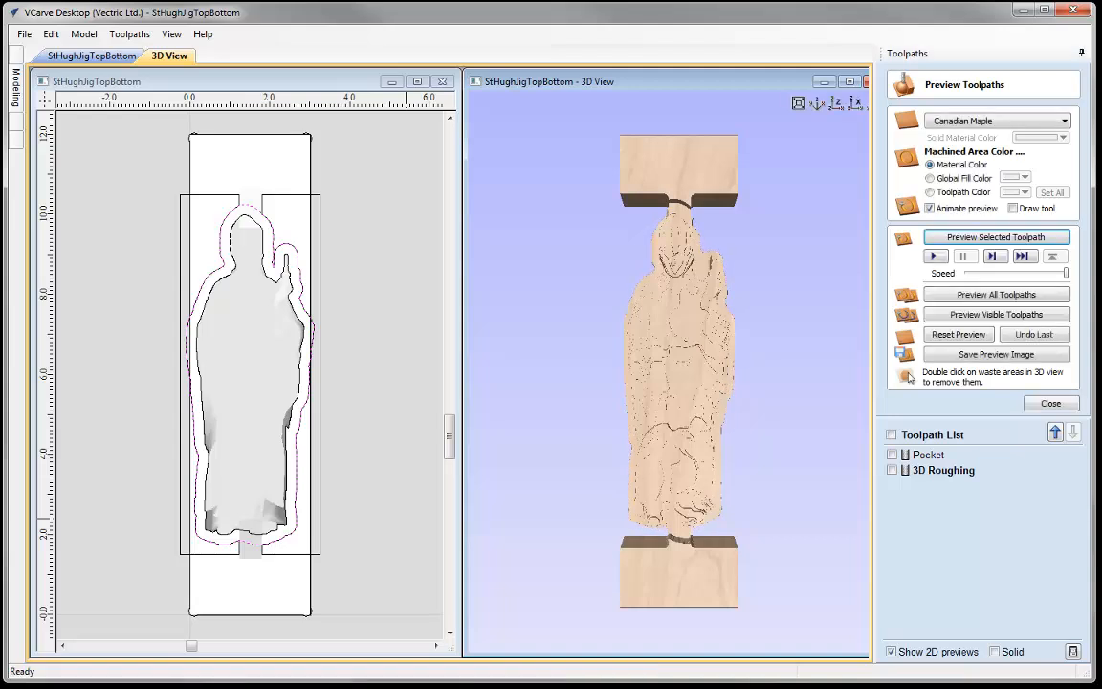
{"action": "mouse_move", "coordinate": [606, 315]}
{"action": "left_mouse_down"}
{"action": "mouse_move", "coordinate": [717, 274]}
{"action": "mouse_move", "coordinate": [659, 352]}
{"action": "mouse_move", "coordinate": [619, 330]}
{"action": "mouse_move", "coordinate": [609, 291]}
{"action": "left_mouse_up"}
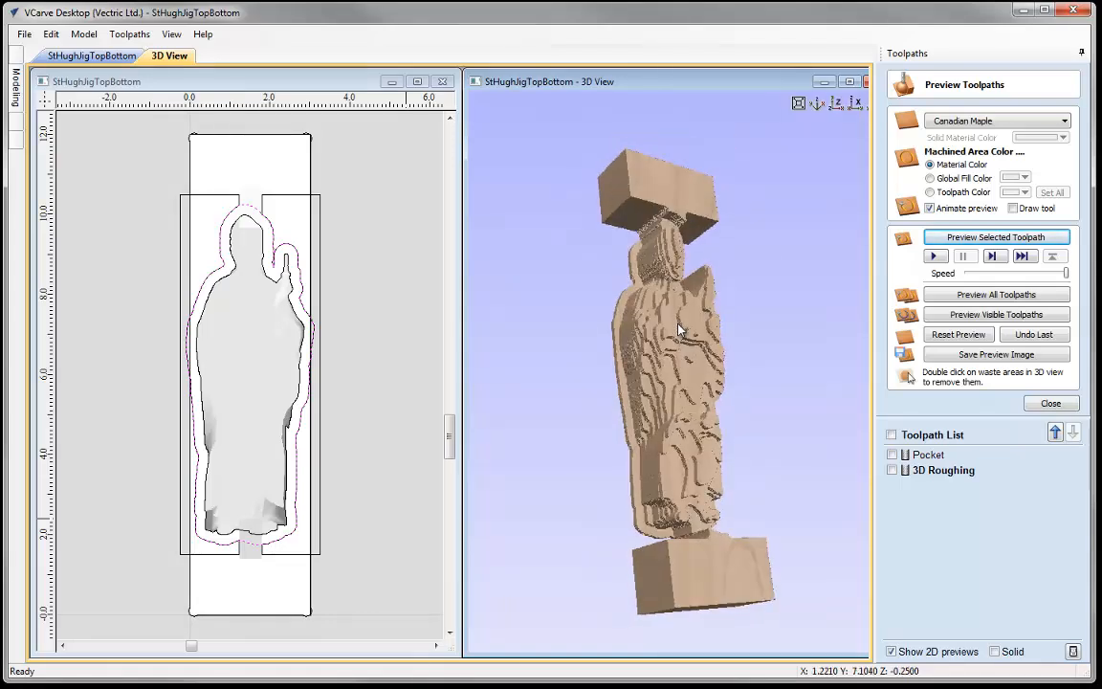
{"action": "left_click", "coordinate": [1051, 403]}
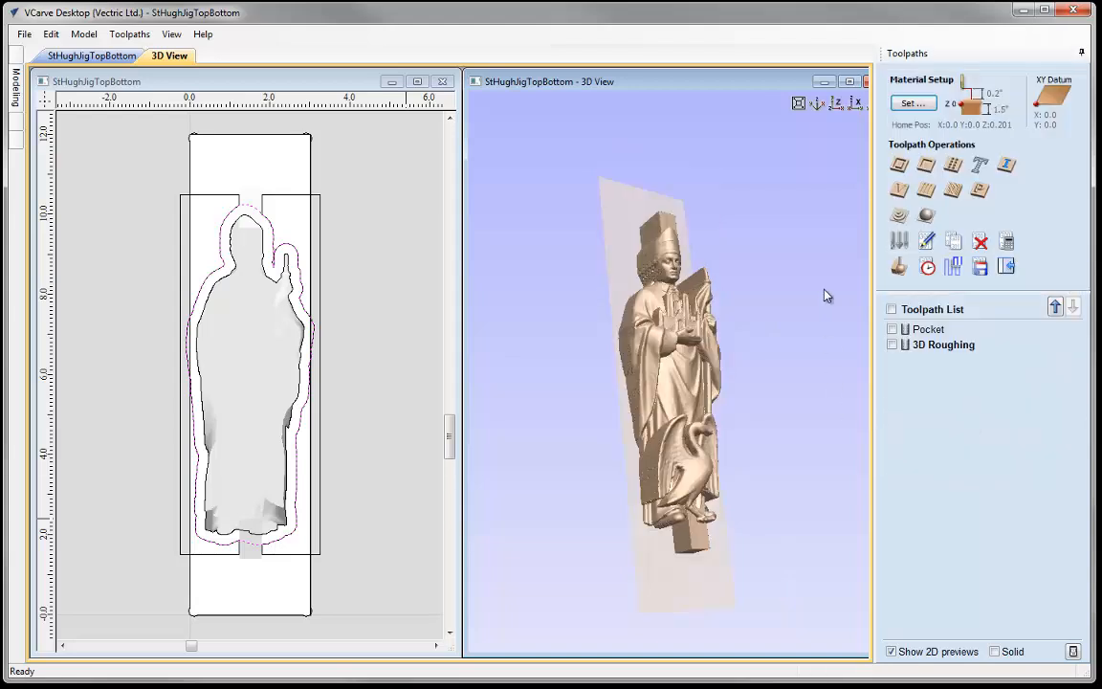
Calculate a second roughing toolpath named 3D Roughing 2 with the 3D Raster strategy along Y, inside the same outline.
{"action": "left_click", "coordinate": [923, 211]}
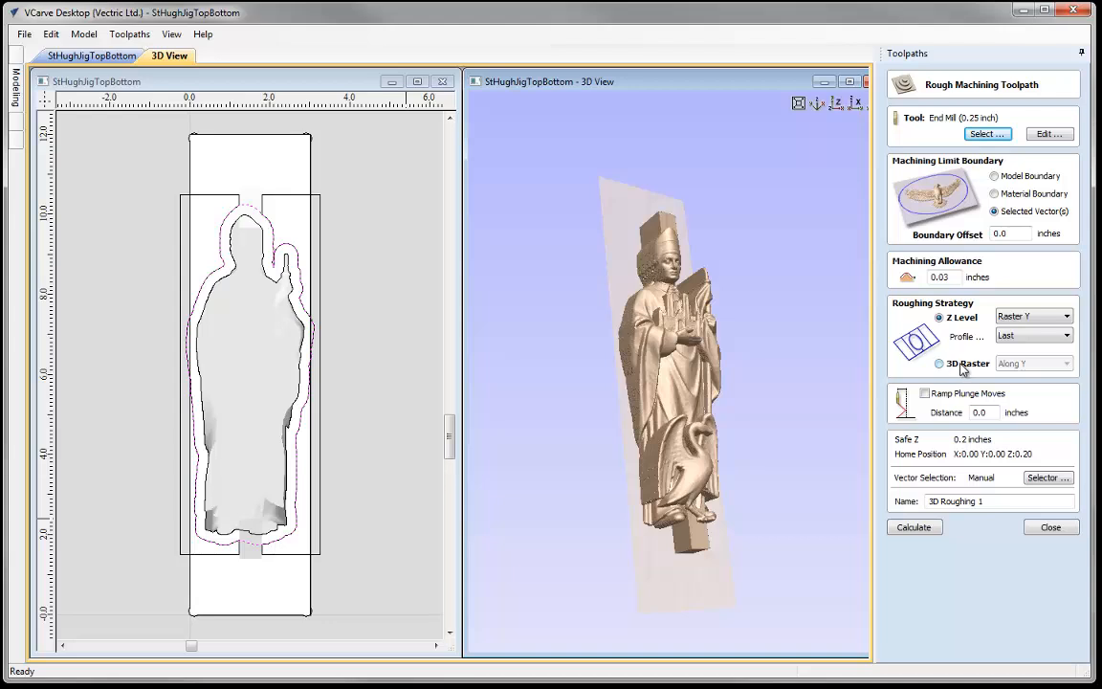
{"action": "left_click", "coordinate": [960, 369]}
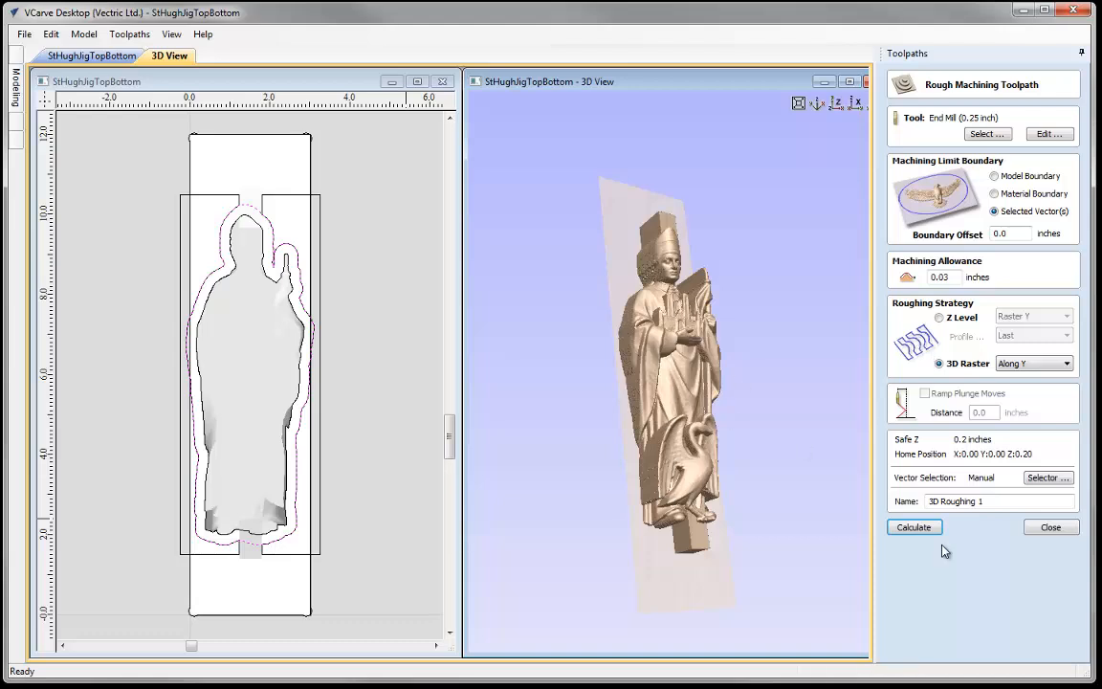
{"action": "left_click", "coordinate": [996, 499]}
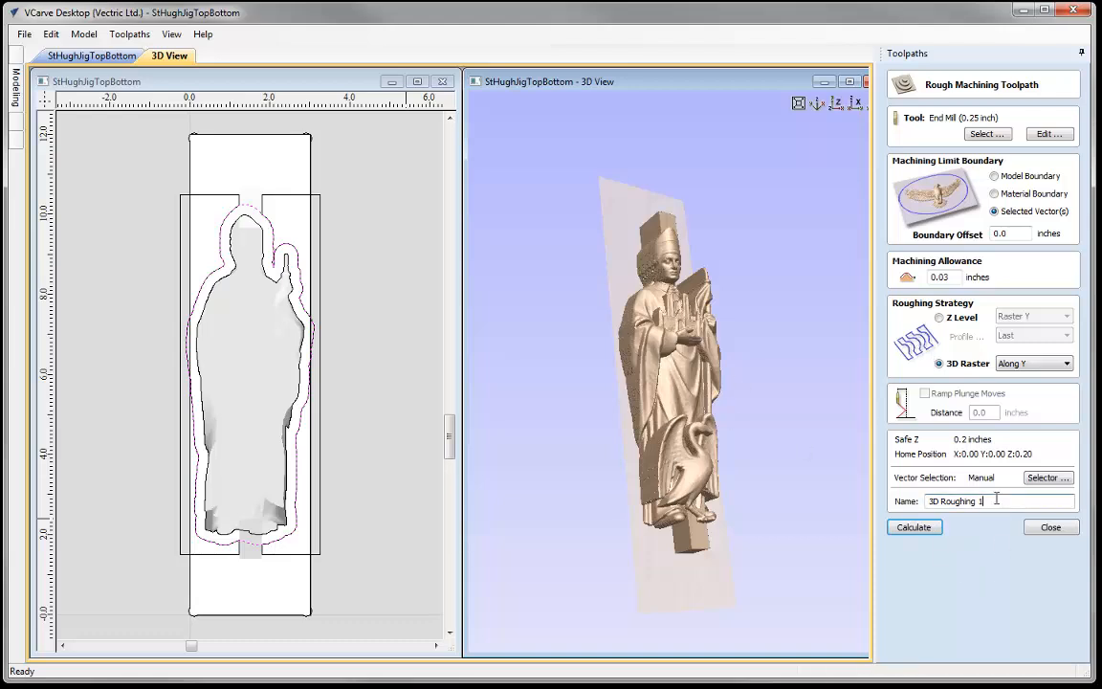
{"action": "type", "text": "2"}
{"action": "left_click", "coordinate": [914, 528]}
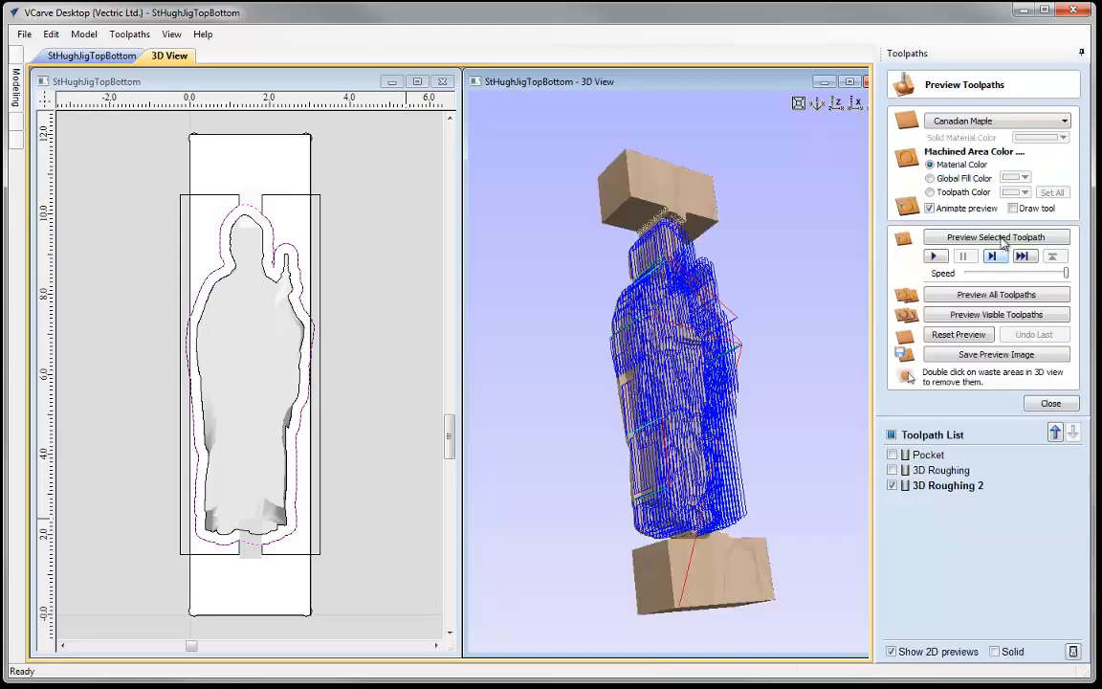
Simulate the 3D Roughing 2 toolpath and inspect the roughed figure up close.
{"action": "left_click", "coordinate": [998, 239]}
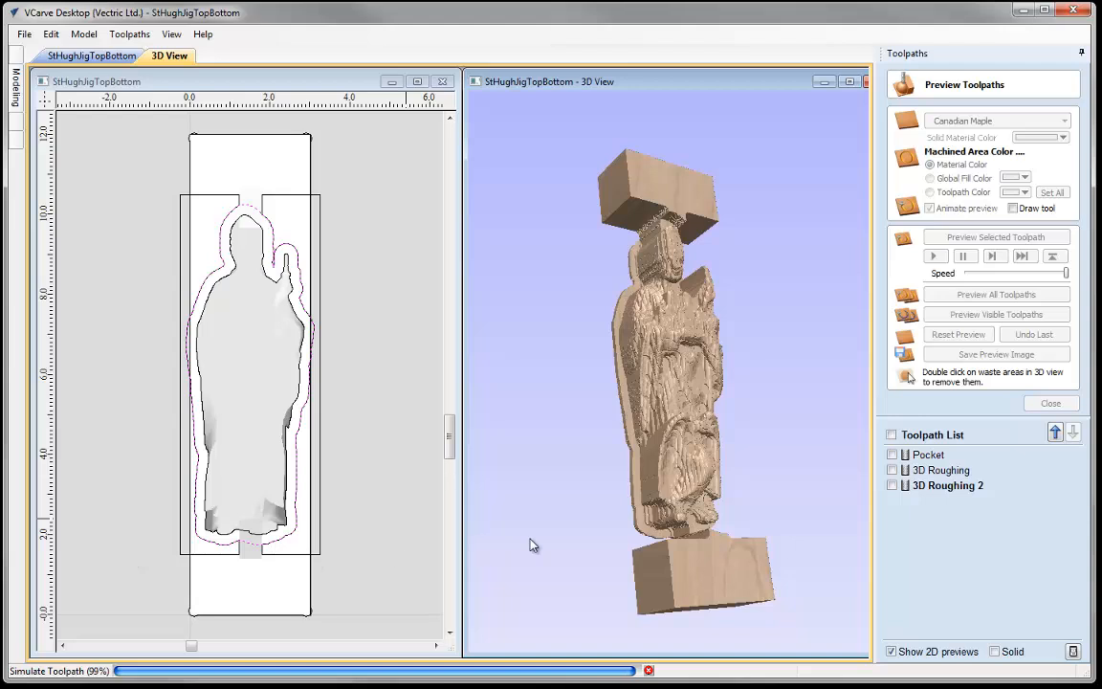
{"action": "left_click_drag", "start_coordinate": [650, 457], "coordinate": [645, 313]}
{"action": "scroll", "coordinate": [681, 404], "scroll_direction": "up", "scroll_amount": 2}
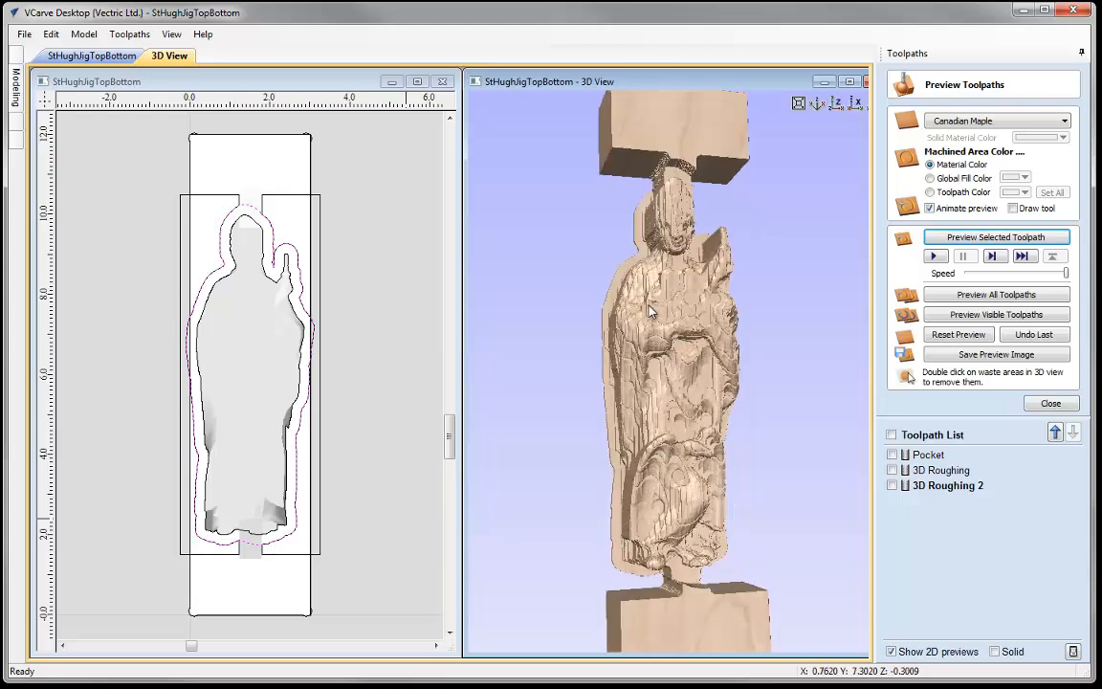
{"action": "left_click_drag", "start_coordinate": [690, 383], "coordinate": [665, 370]}
{"action": "left_click_drag", "start_coordinate": [673, 269], "coordinate": [630, 502]}
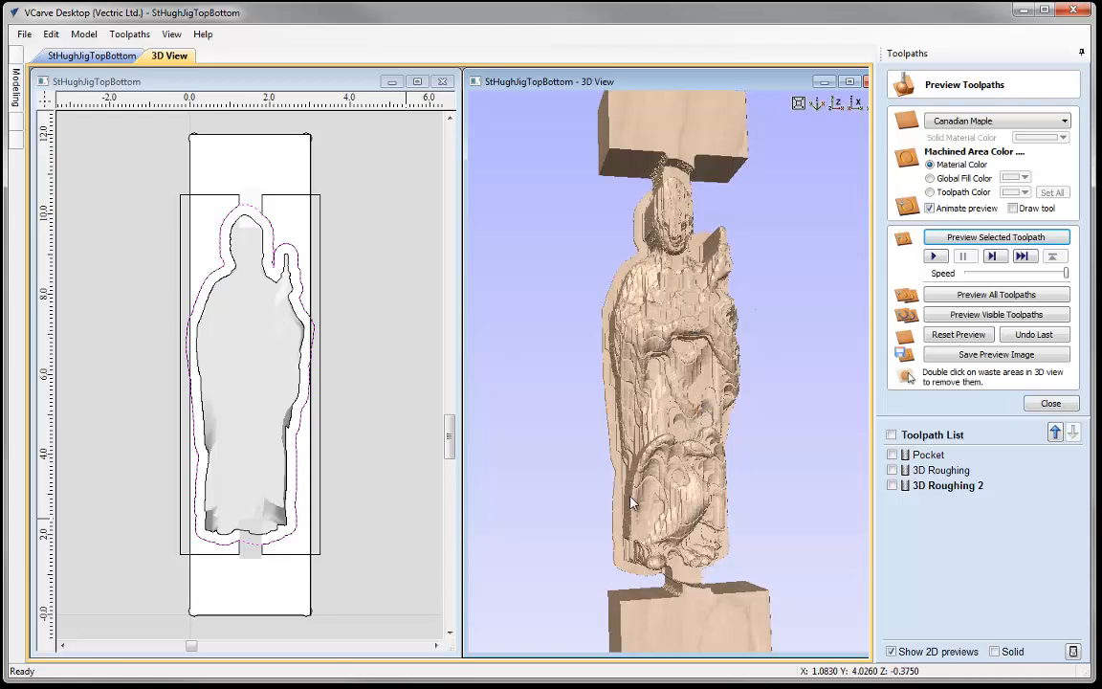
{"action": "left_click", "coordinate": [1047, 404]}
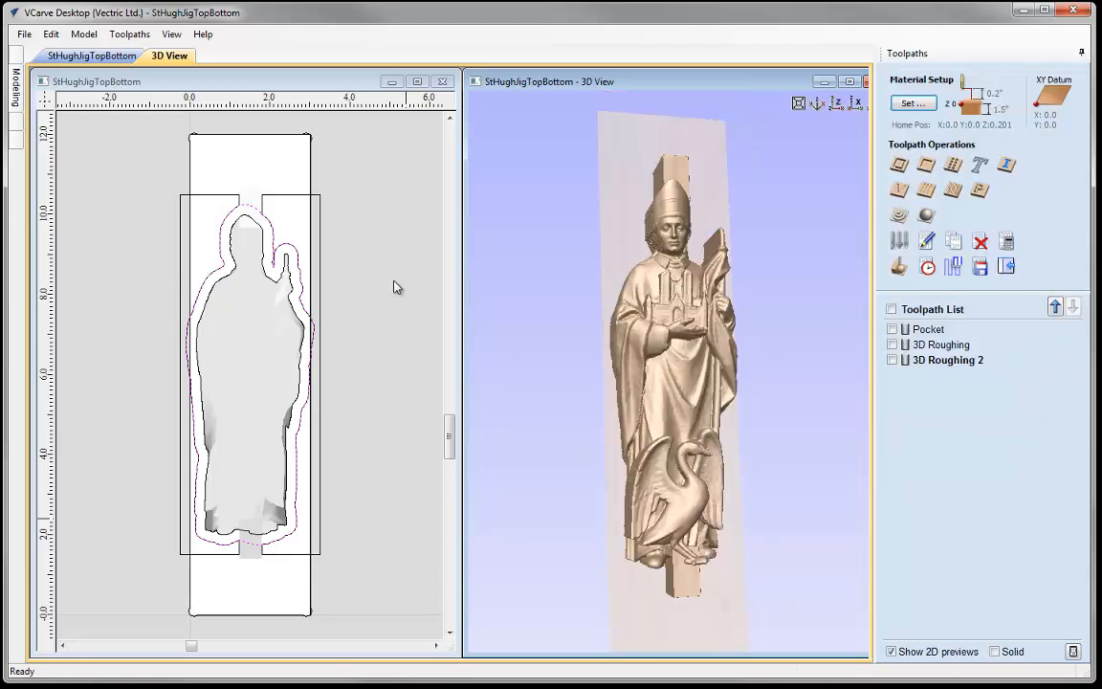
Calculate the 3D Finish 1 toolpath with the 0.125 inch ball nose, a raster strategy and a 90-degree raster angle.
{"action": "left_click", "coordinate": [925, 219]}
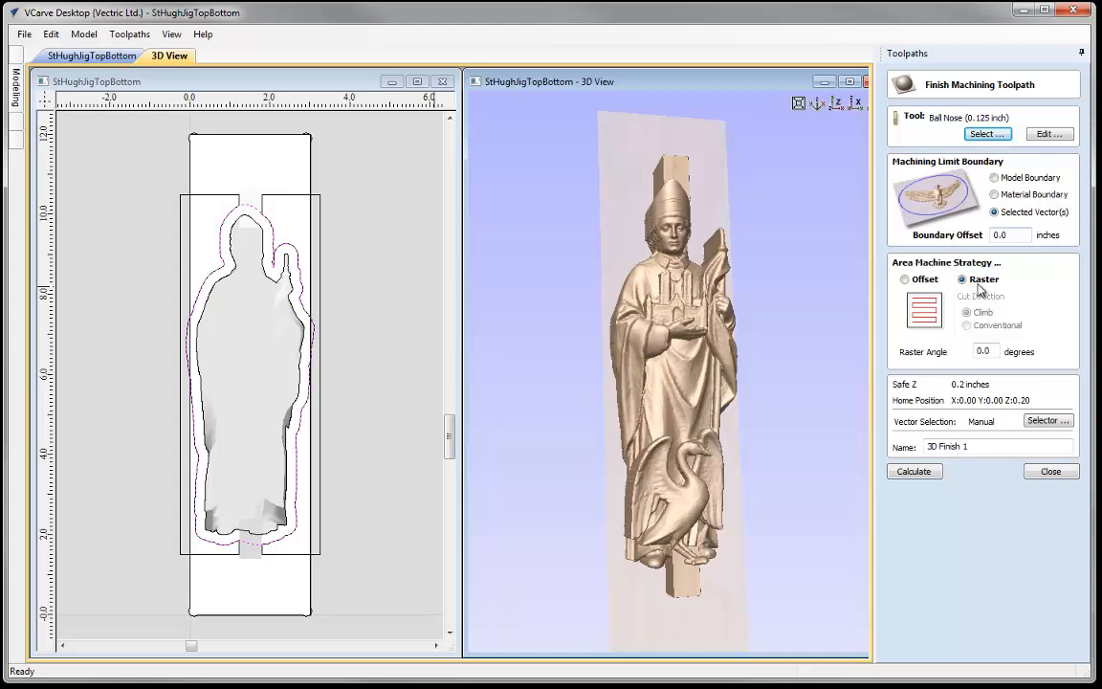
{"action": "left_click", "coordinate": [984, 352]}
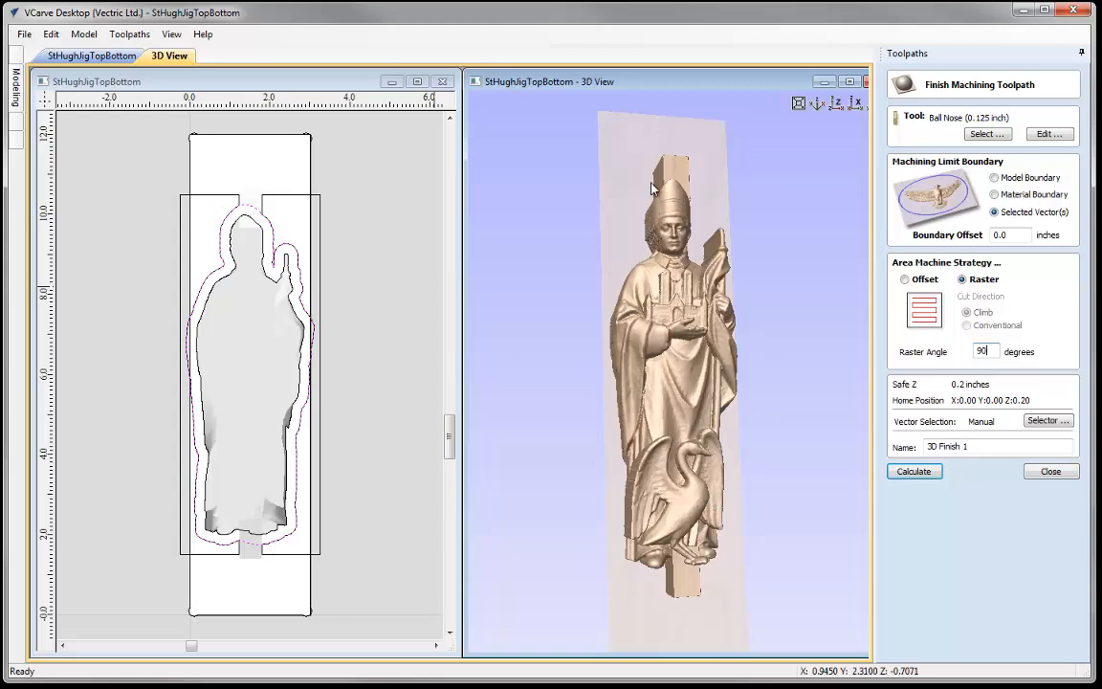
{"action": "left_click", "coordinate": [914, 471]}
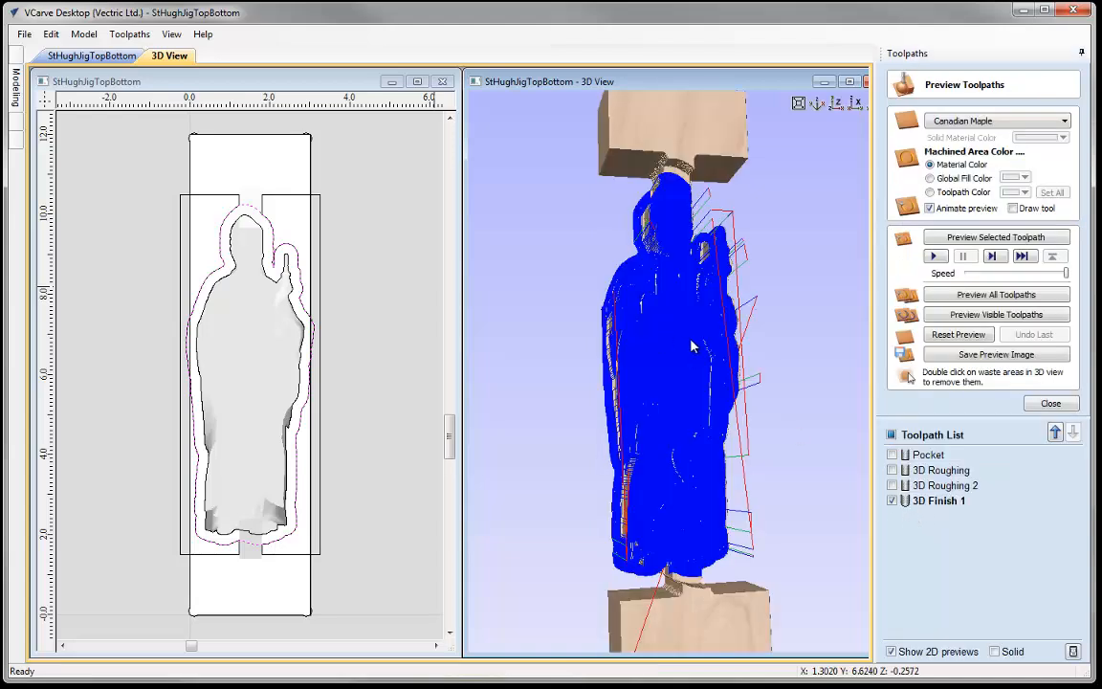
Simulate the 3D Finish 1 toolpath and look over the finished figure.
{"action": "left_click", "coordinate": [997, 236]}
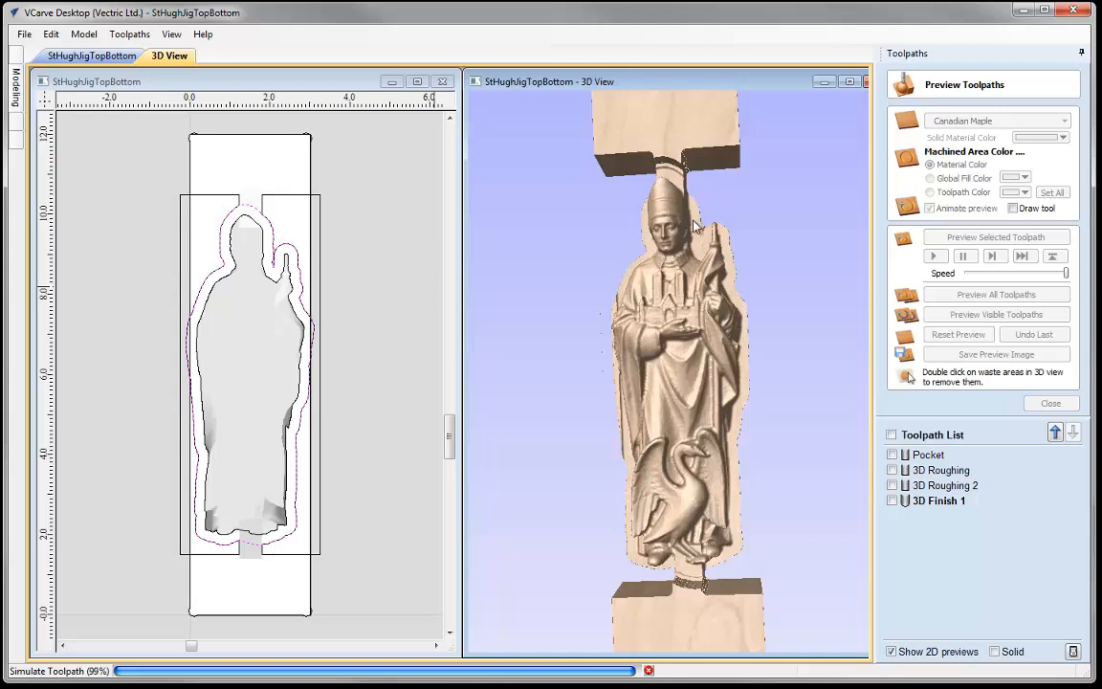
{"action": "left_click_drag", "start_coordinate": [661, 306], "coordinate": [652, 378]}
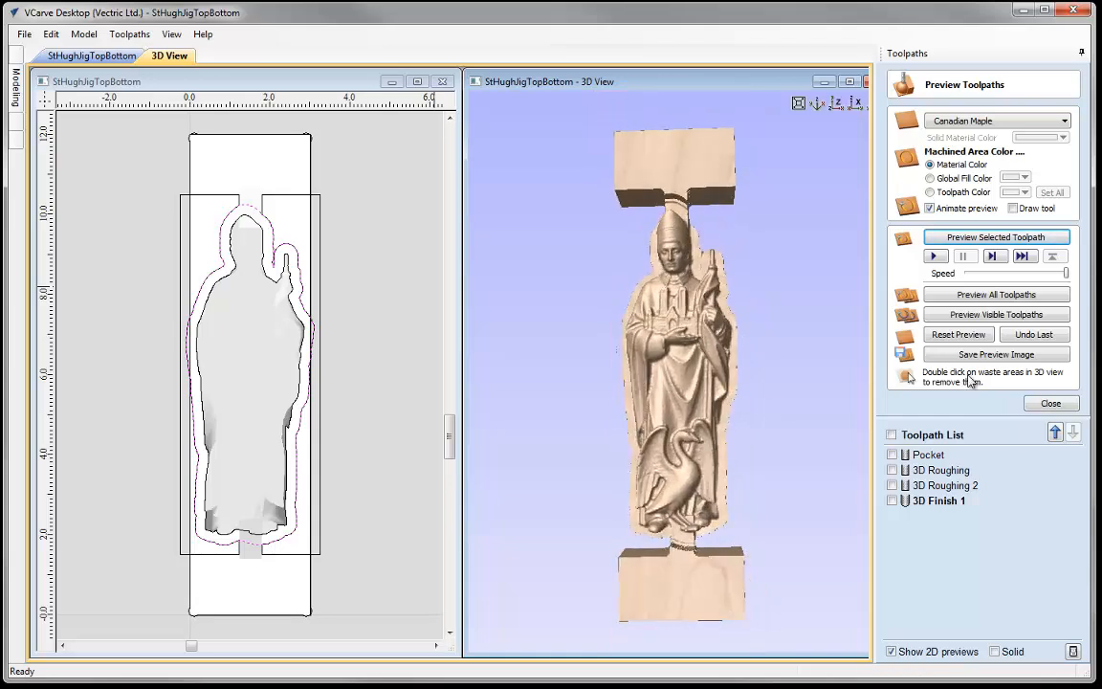
{"action": "left_click", "coordinate": [1051, 404]}
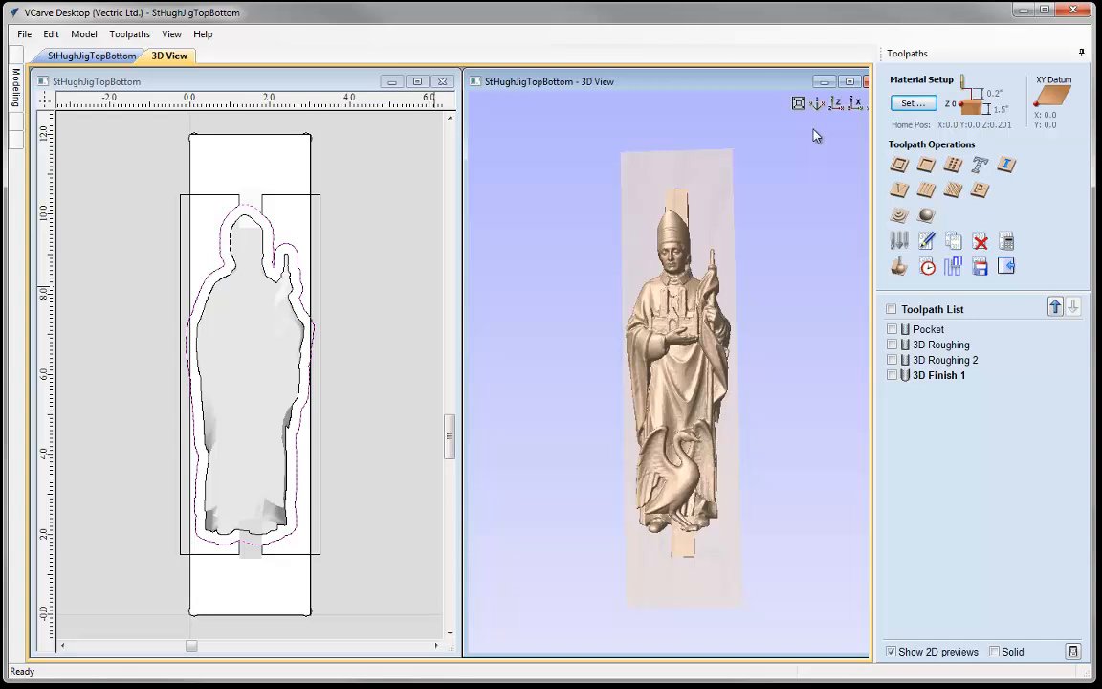
Reopen the toolpath preview and examine the front, back and support tabs of the simulated carving.
{"action": "left_click", "coordinate": [899, 267]}
{"action": "left_click_drag", "start_coordinate": [659, 313], "coordinate": [675, 287]}
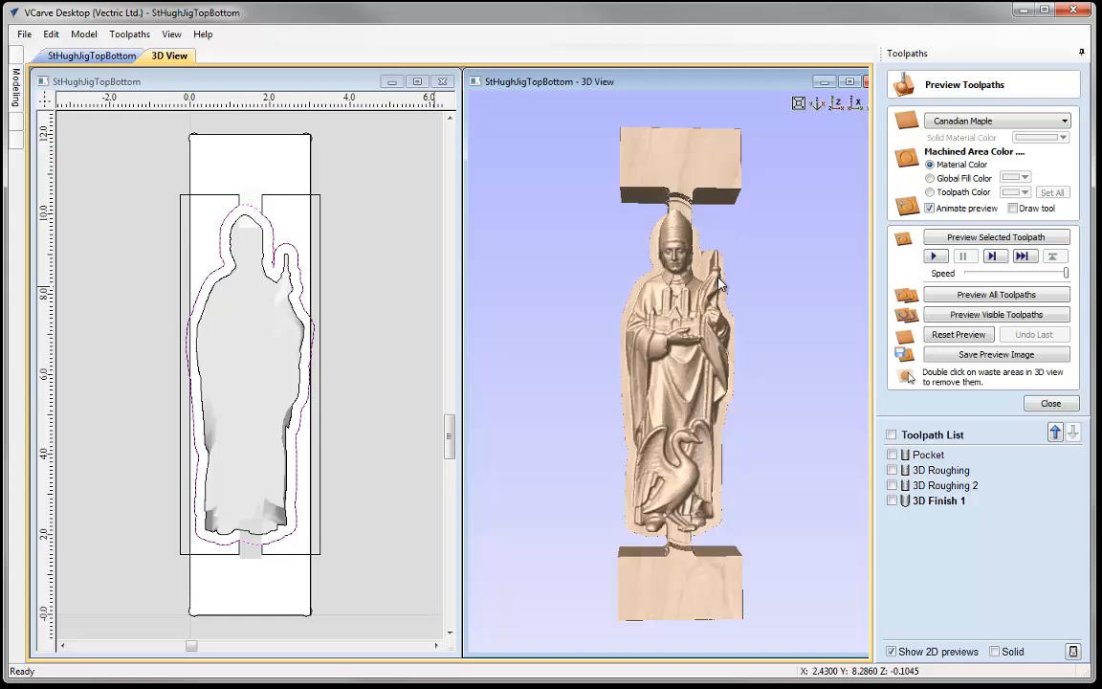
{"action": "left_click_drag", "start_coordinate": [745, 313], "coordinate": [647, 448]}
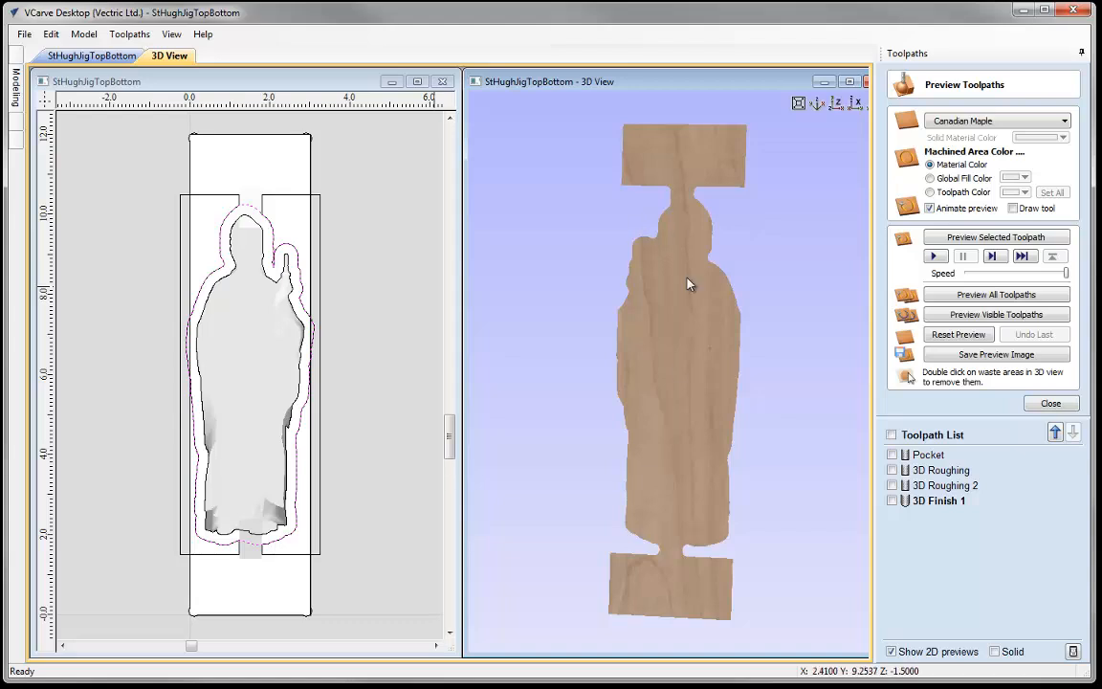
{"action": "mouse_move", "coordinate": [667, 413]}
{"action": "left_mouse_down"}
{"action": "mouse_move", "coordinate": [688, 417]}
{"action": "mouse_move", "coordinate": [647, 413]}
{"action": "left_mouse_up"}
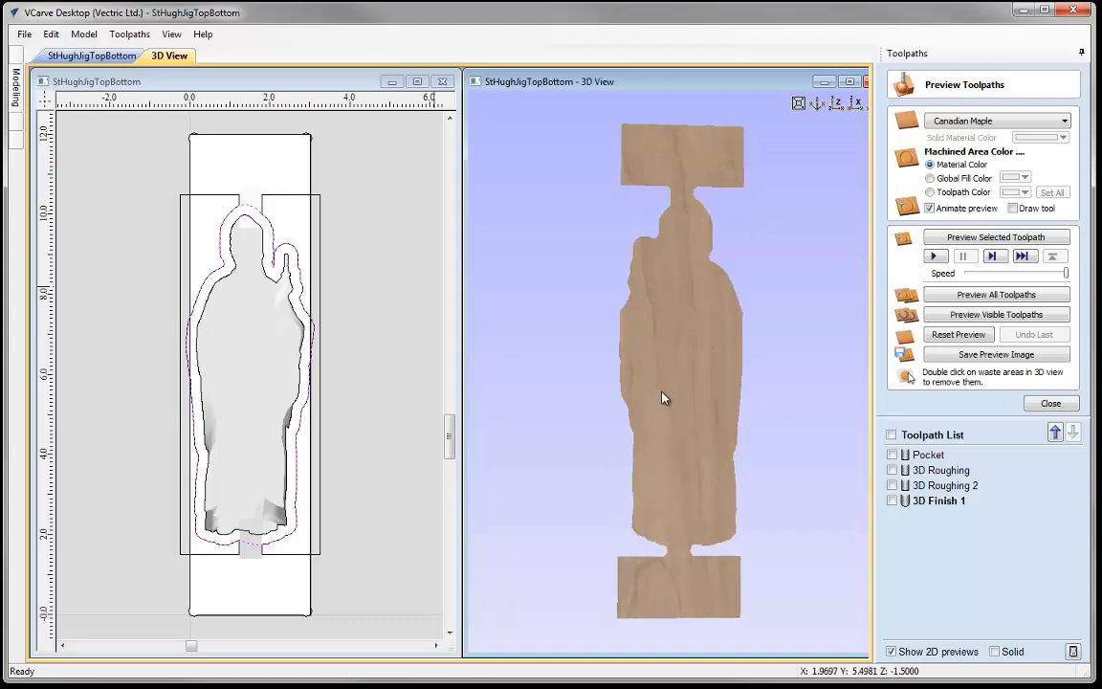
{"action": "left_click_drag", "start_coordinate": [622, 364], "coordinate": [669, 325]}
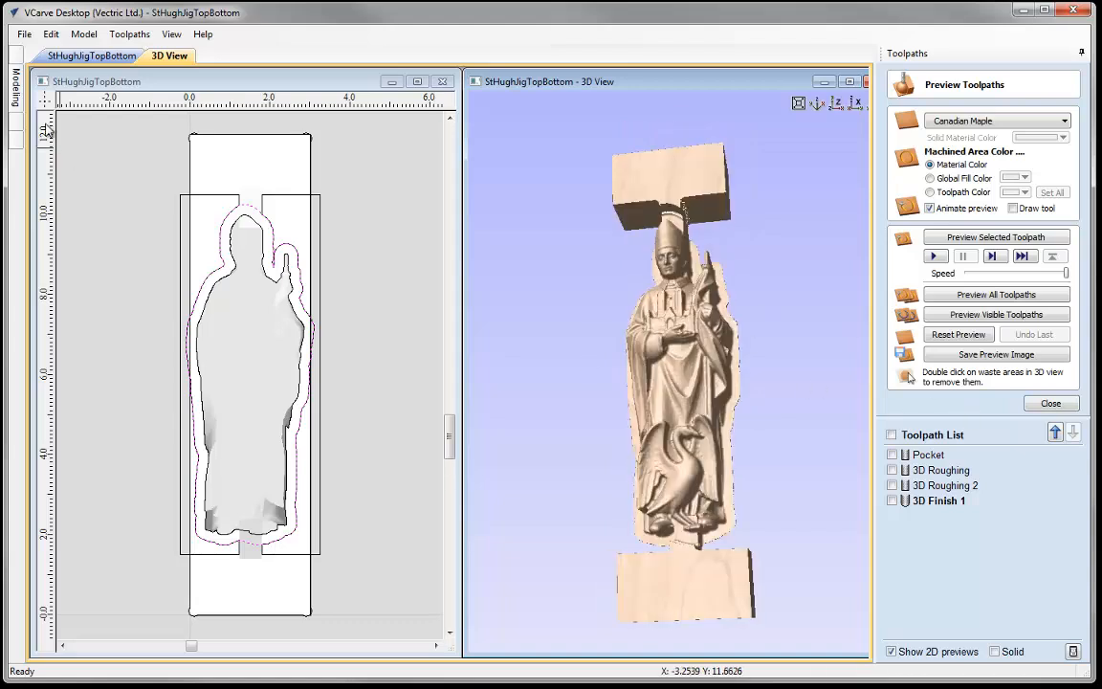
Save a copy of the job as StHughTop.crv in the StHugh_FILES folder.
{"action": "left_click", "coordinate": [24, 34]}
{"action": "left_click", "coordinate": [55, 118]}
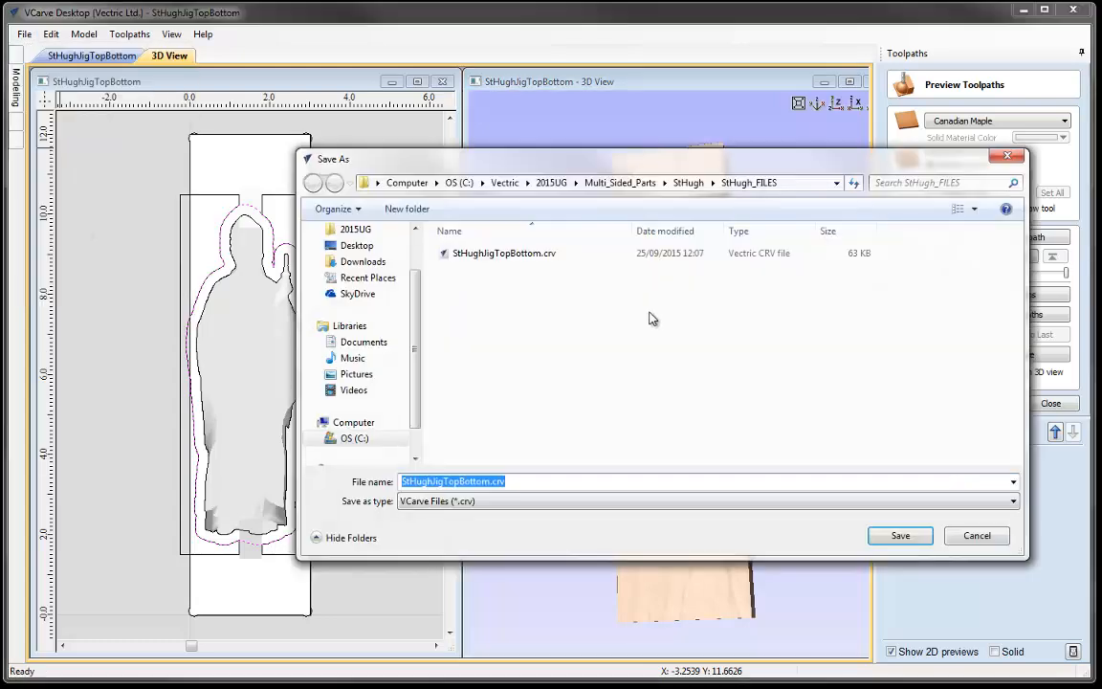
{"action": "left_click", "coordinate": [438, 483]}
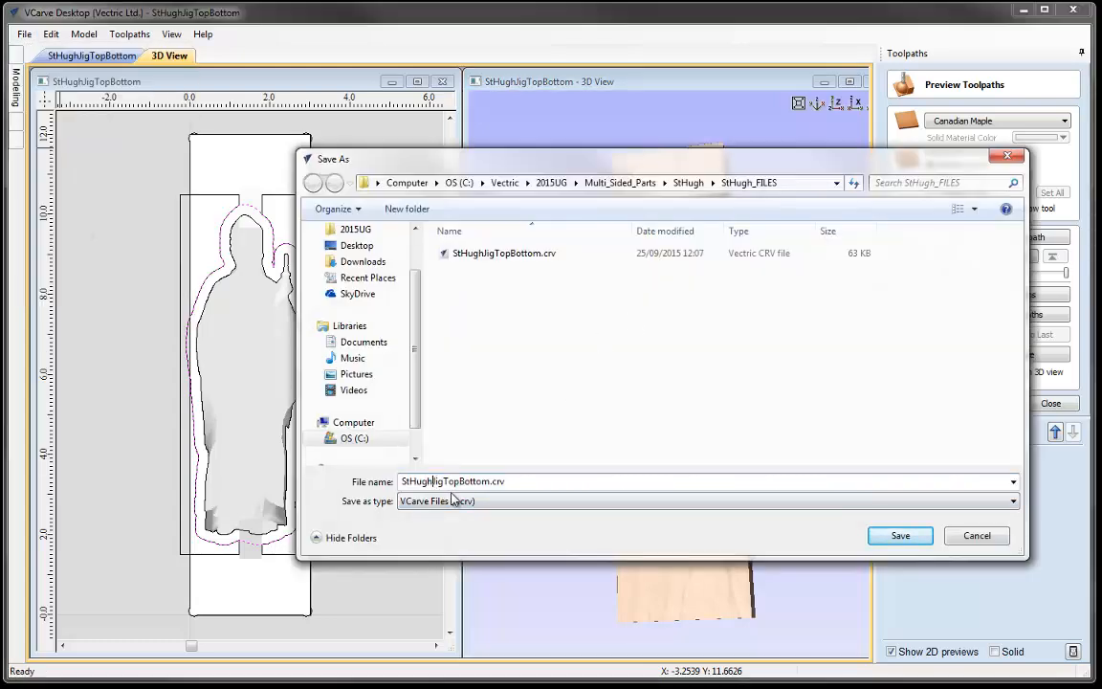
{"action": "key", "text": "Delete"}
{"action": "key", "text": "Delete"}
{"action": "key", "text": "Delete"}
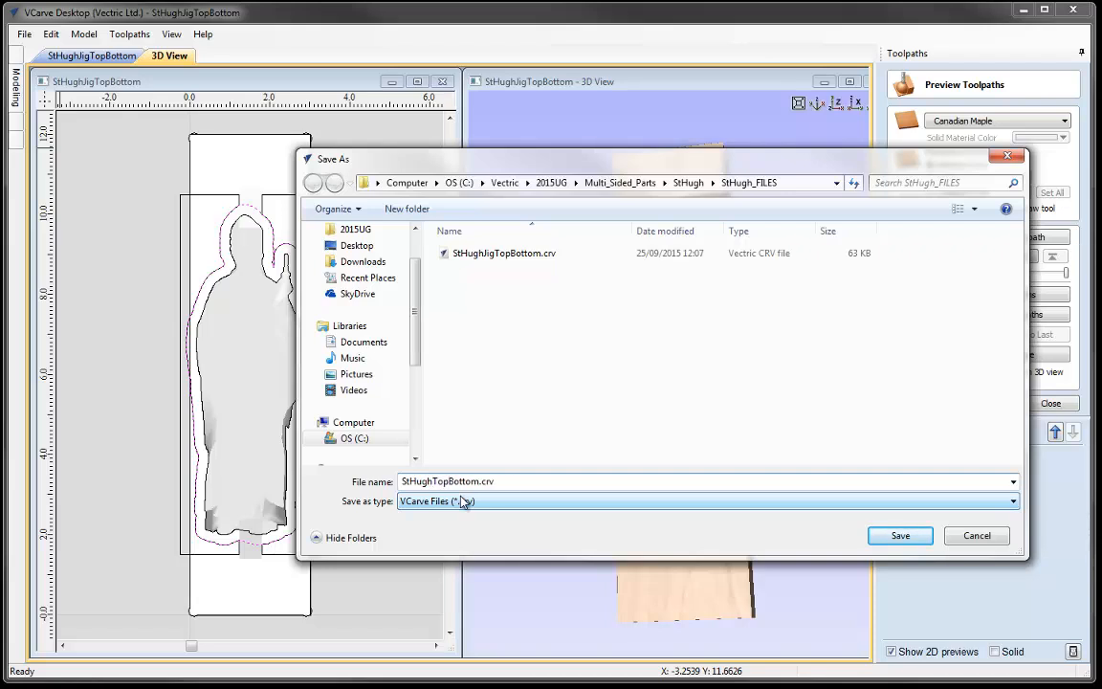
{"action": "key", "text": "Delete"}
{"action": "key", "text": "Delete"}
{"action": "key", "text": "Delete"}
{"action": "left_click", "coordinate": [889, 537]}
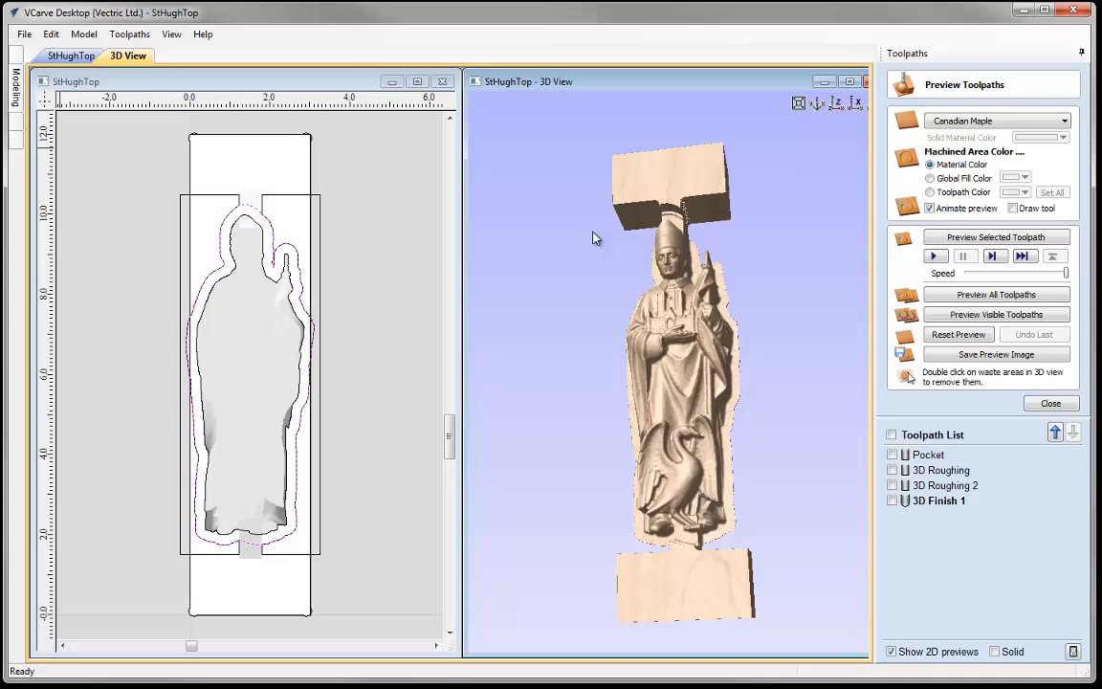
Close the toolpath preview and the StHughTop file.
{"action": "left_click", "coordinate": [1051, 404]}
{"action": "left_click", "coordinate": [24, 35]}
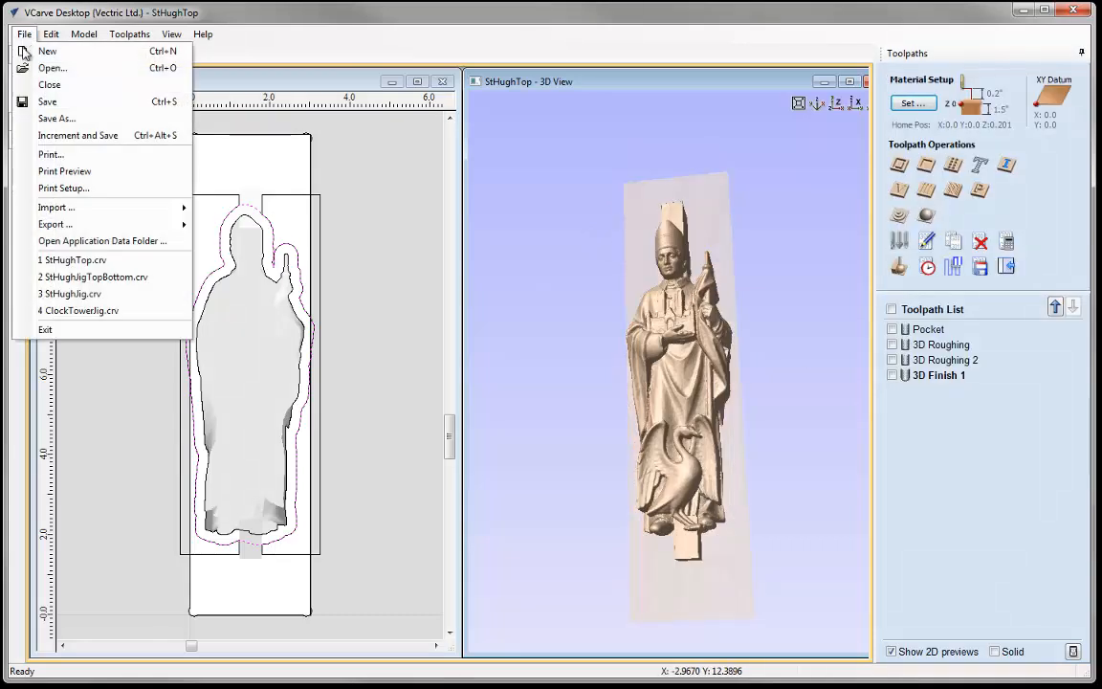
{"action": "left_click", "coordinate": [47, 84]}
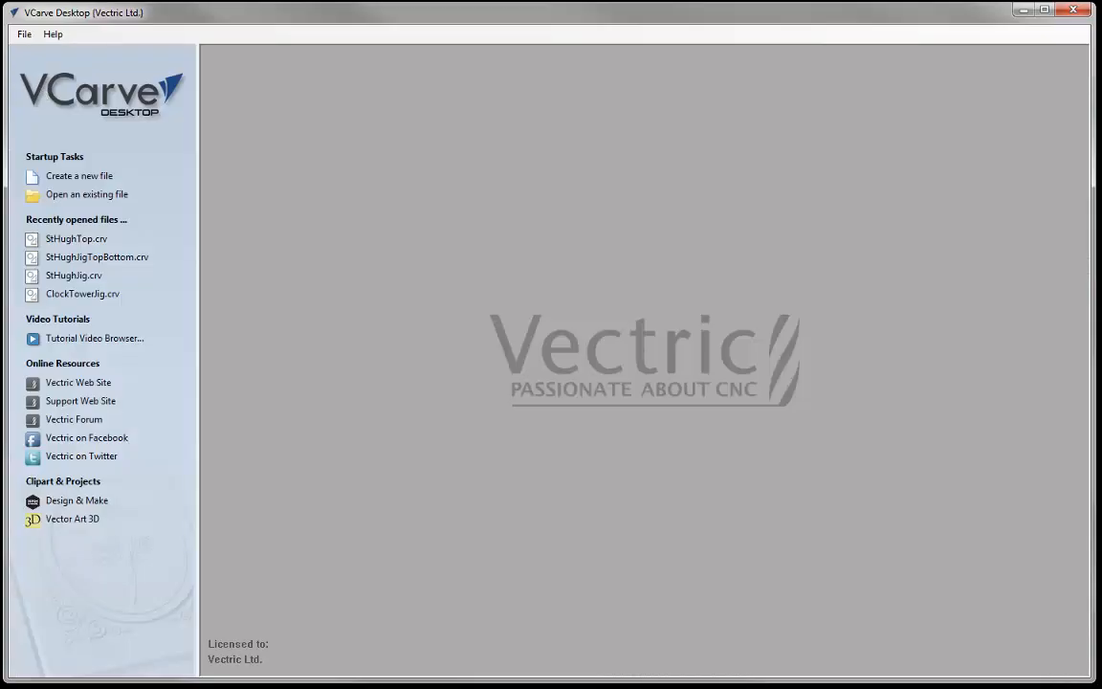
Create a new 3.0 by 12.0 inch job with a material thickness of 1.5 inches.
{"action": "left_click", "coordinate": [100, 179]}
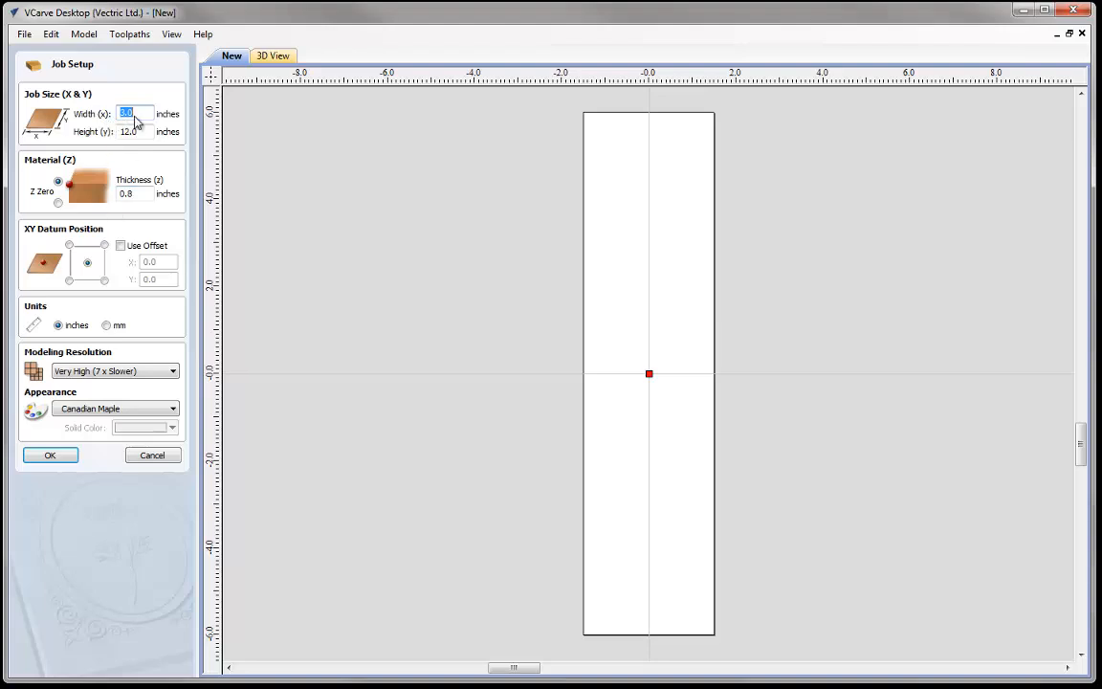
{"action": "double_click", "coordinate": [126, 193]}
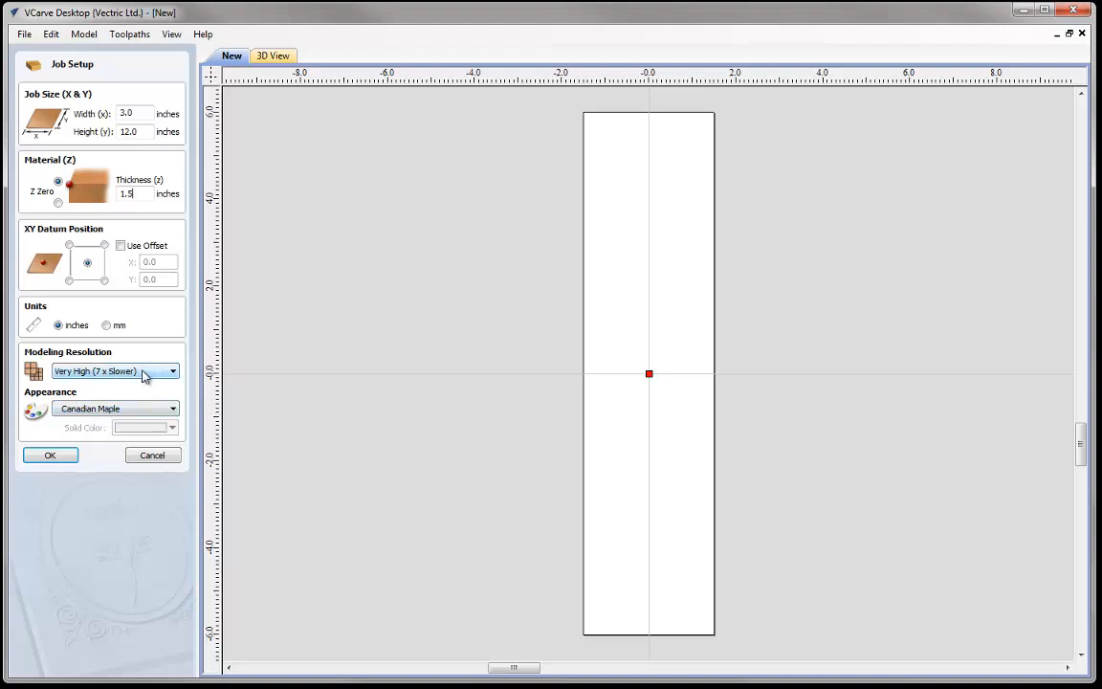
{"action": "left_click", "coordinate": [72, 460]}
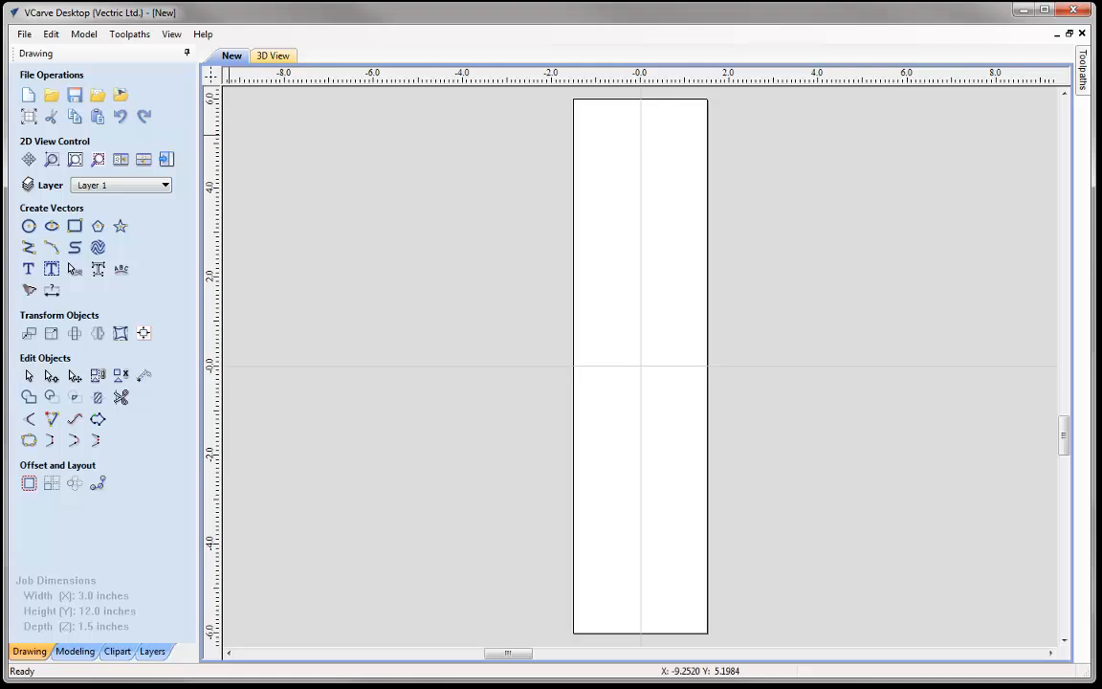
Import the 3D model st+hugh.stl from the StHugh_FILES folder.
{"action": "left_click", "coordinate": [74, 651]}
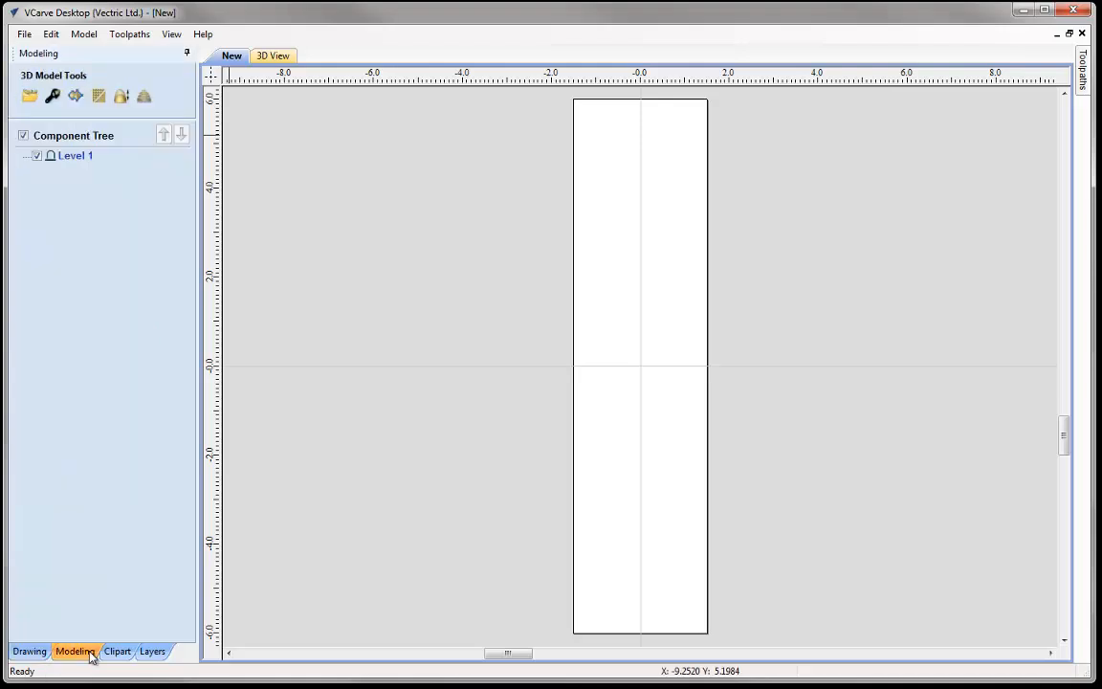
{"action": "left_click", "coordinate": [30, 97]}
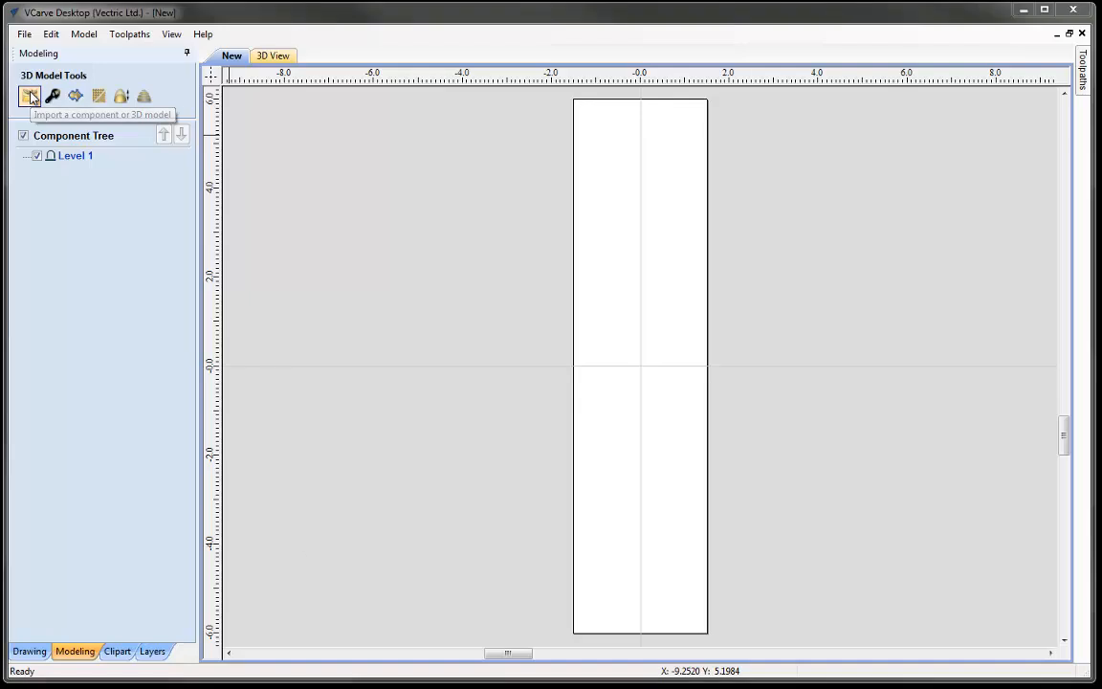
{"action": "left_click", "coordinate": [486, 253]}
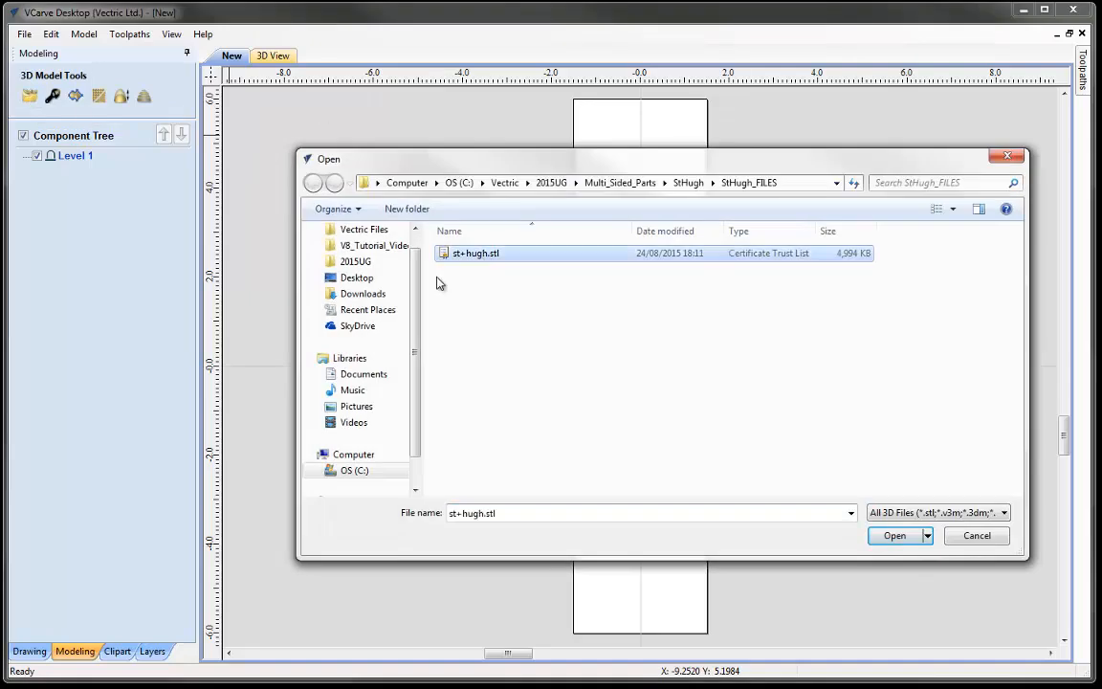
{"action": "left_click", "coordinate": [895, 535]}
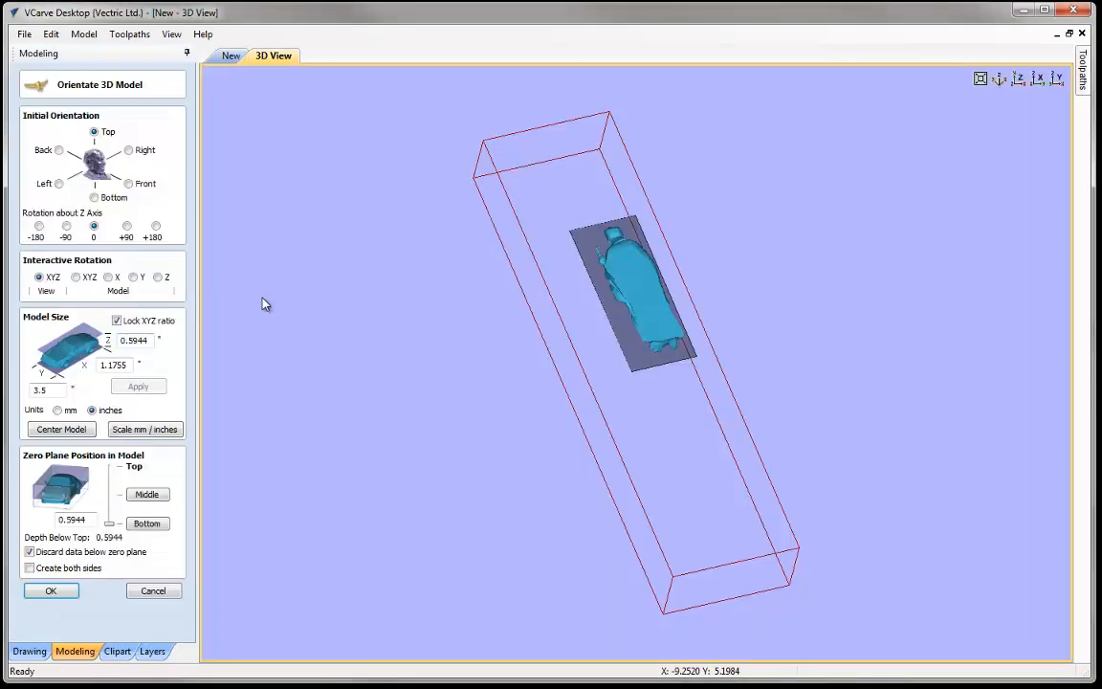
Size the imported model to 8 inches in Y, then without the locked ratio to 2.7 inches in X and 1.4 inches in Z.
{"action": "left_click_drag", "start_coordinate": [716, 316], "coordinate": [643, 368]}
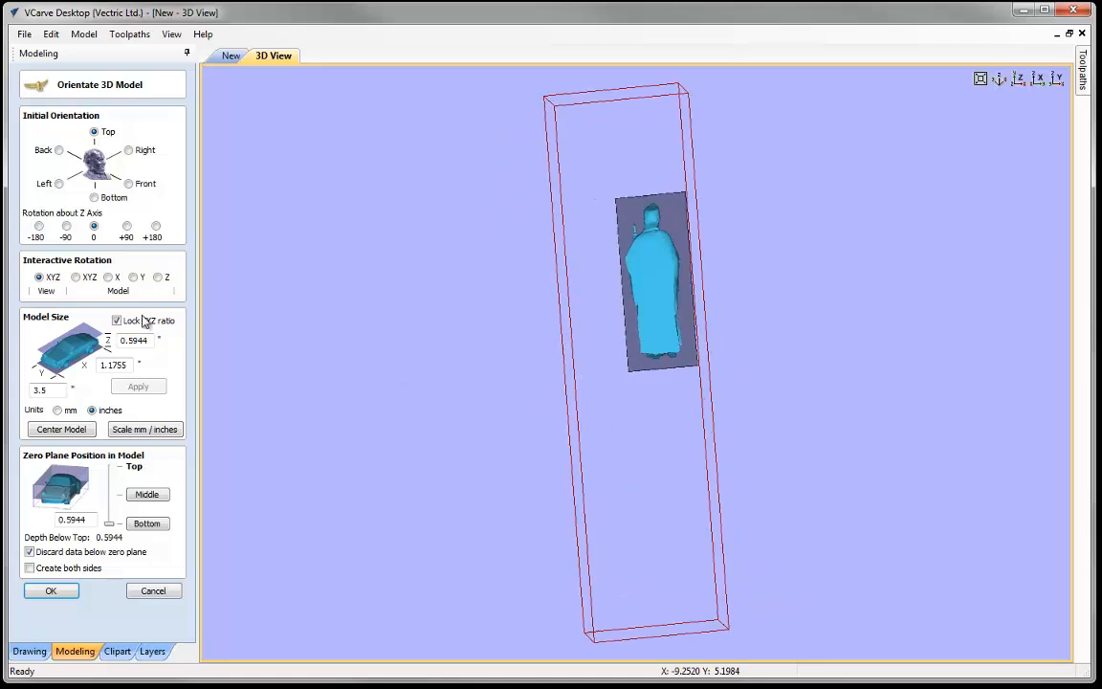
{"action": "left_click", "coordinate": [33, 390]}
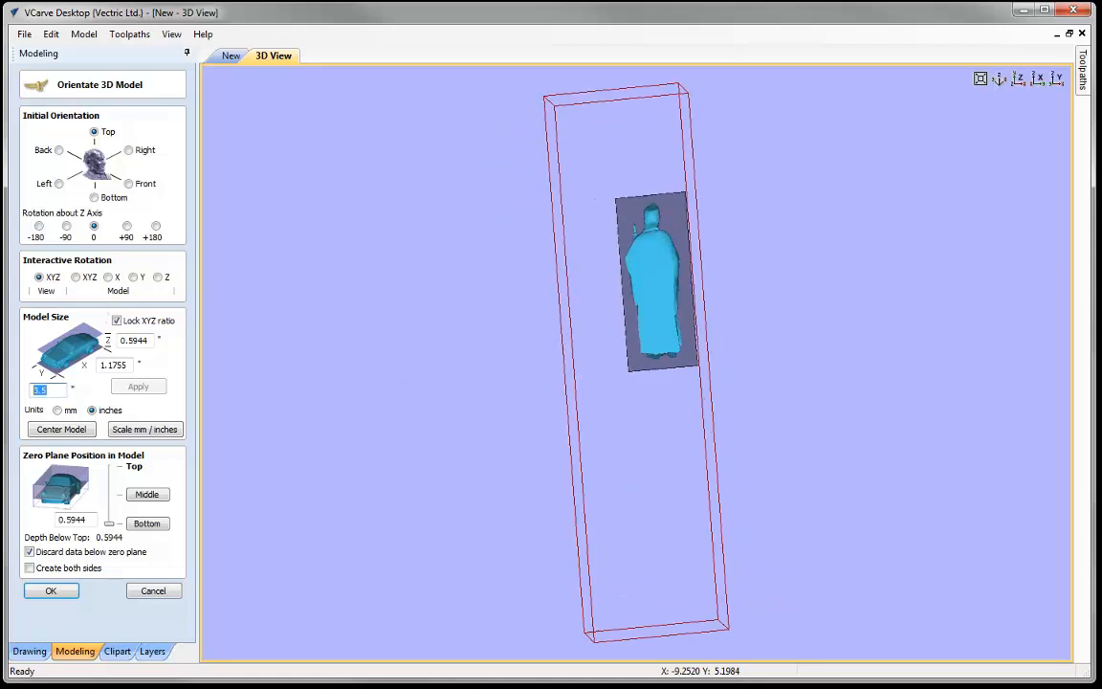
{"action": "type", "text": "8"}
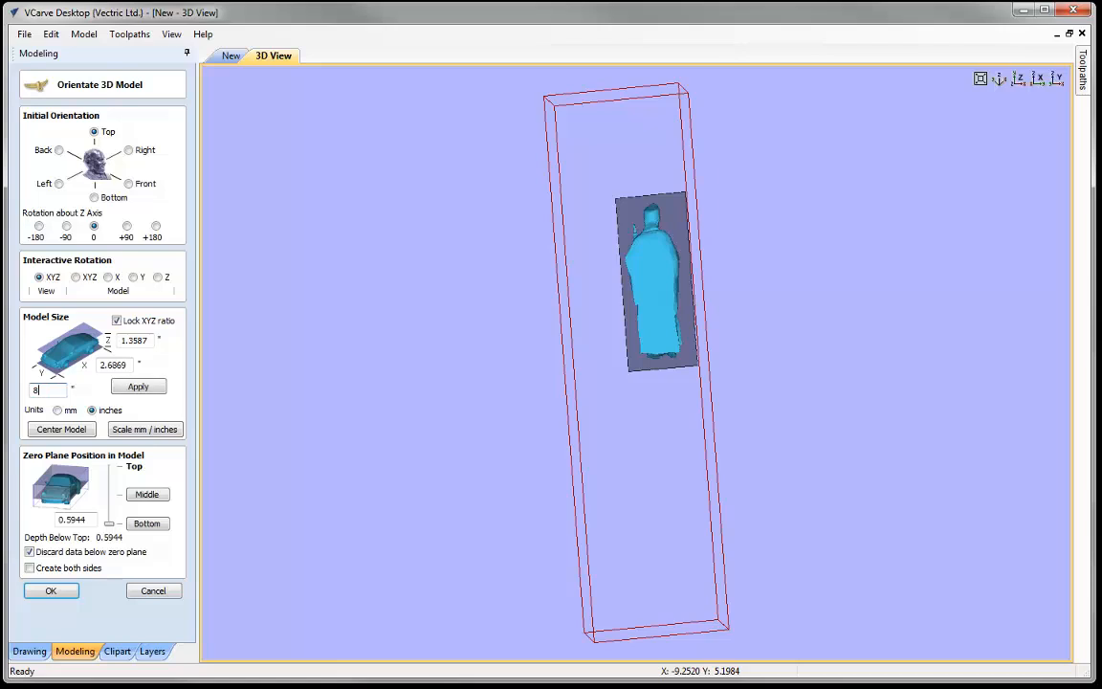
{"action": "left_click", "coordinate": [137, 386]}
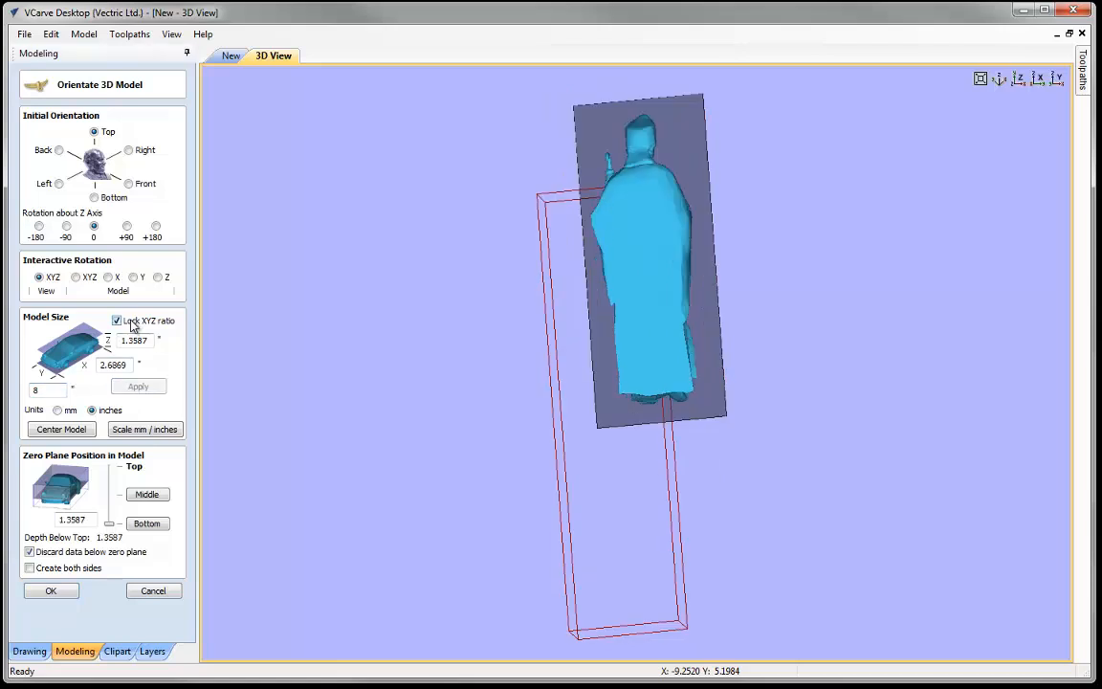
{"action": "left_click", "coordinate": [132, 323]}
{"action": "double_click", "coordinate": [111, 367]}
{"action": "type", "text": "2.7"}
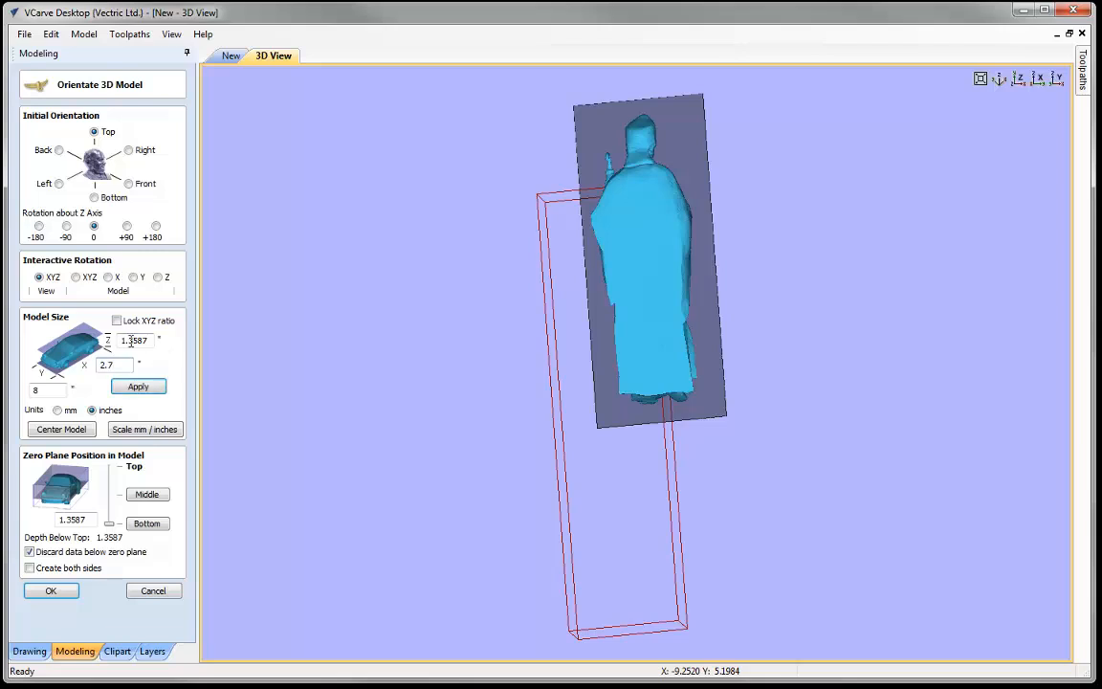
{"action": "left_click_drag", "start_coordinate": [130, 340], "coordinate": [162, 330]}
{"action": "left_click", "coordinate": [161, 386]}
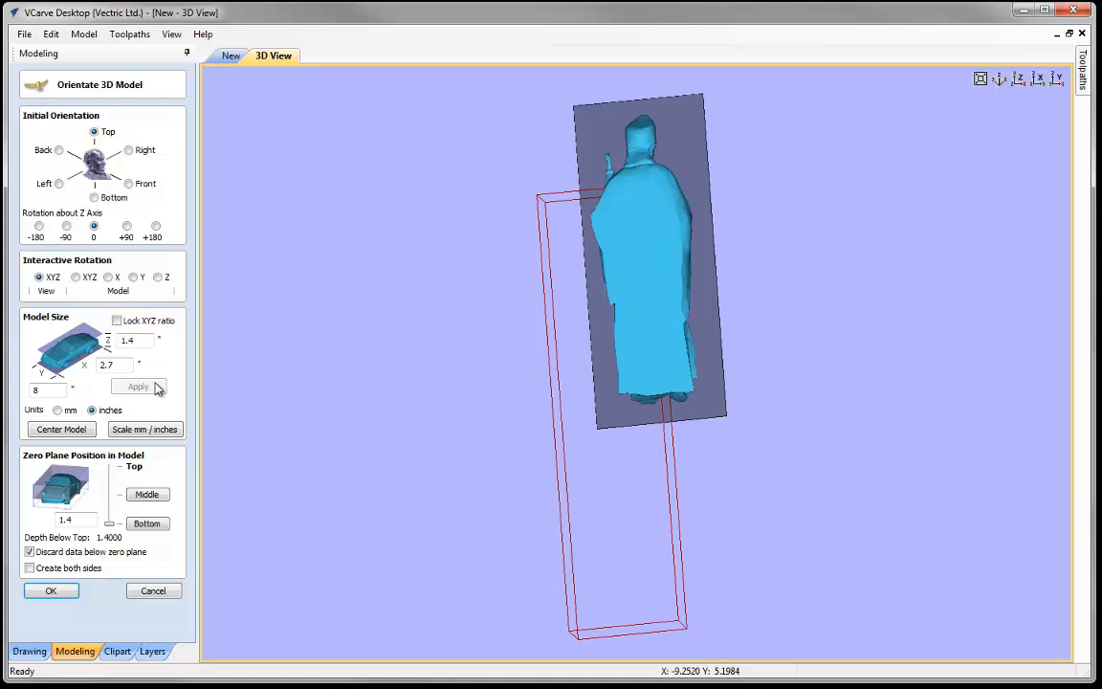
Center the model in the material, lower the zero plane to the model's bottom at 1.4 inches and accept the orientation.
{"action": "left_click", "coordinate": [60, 430]}
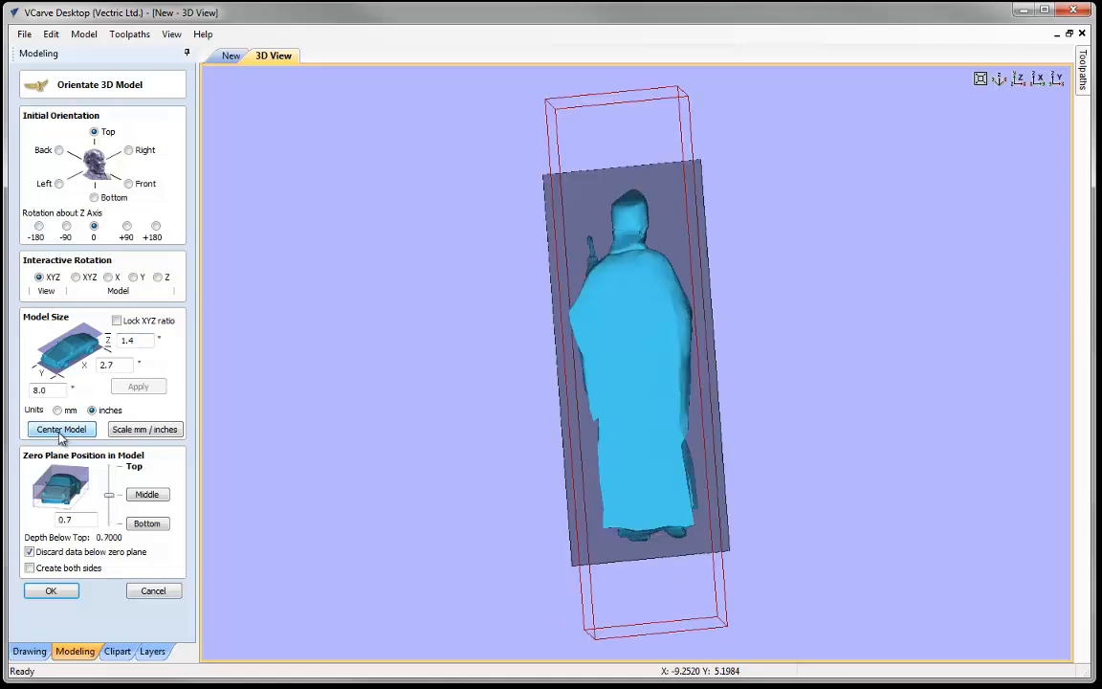
{"action": "left_click_drag", "start_coordinate": [488, 436], "coordinate": [482, 406]}
{"action": "left_click_drag", "start_coordinate": [109, 495], "coordinate": [107, 596]}
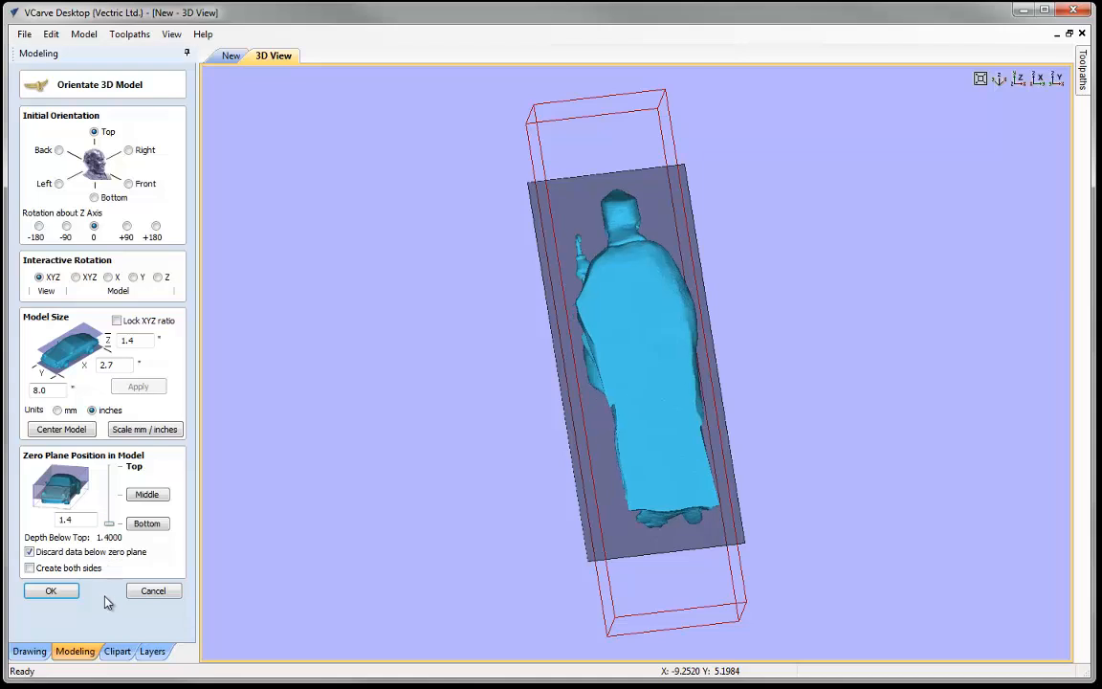
{"action": "left_click", "coordinate": [51, 592]}
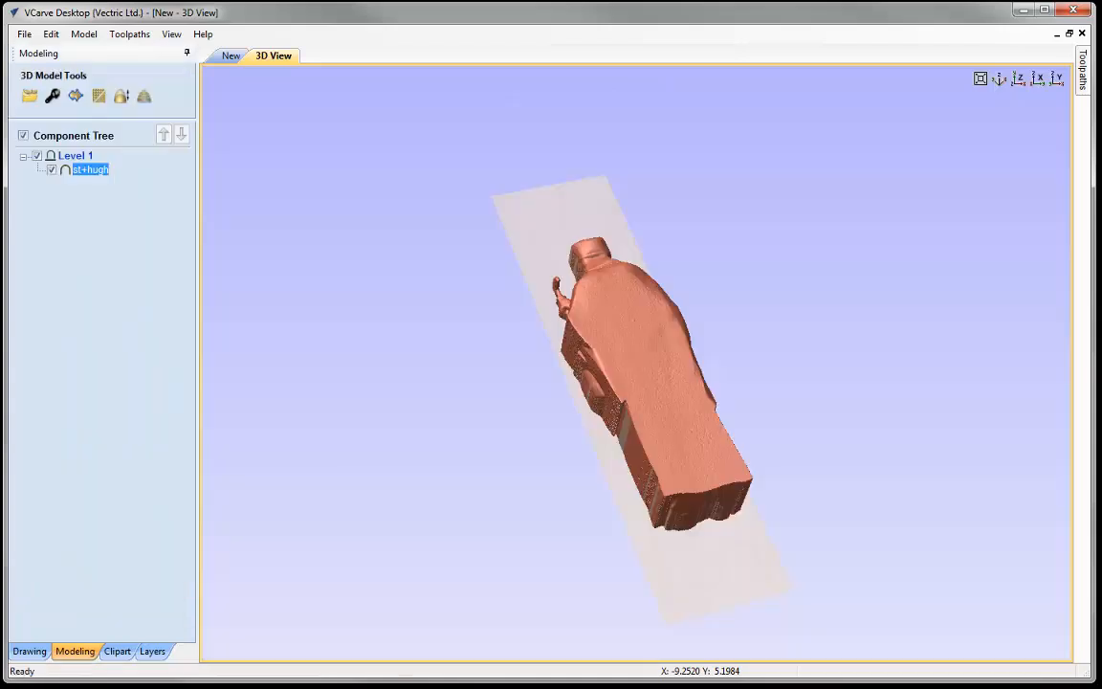
Tile the 2D and 3D windows vertically and create a vector boundary around the st+hugh component.
{"action": "scroll", "coordinate": [635, 363], "scroll_direction": "down", "scroll_amount": 1}
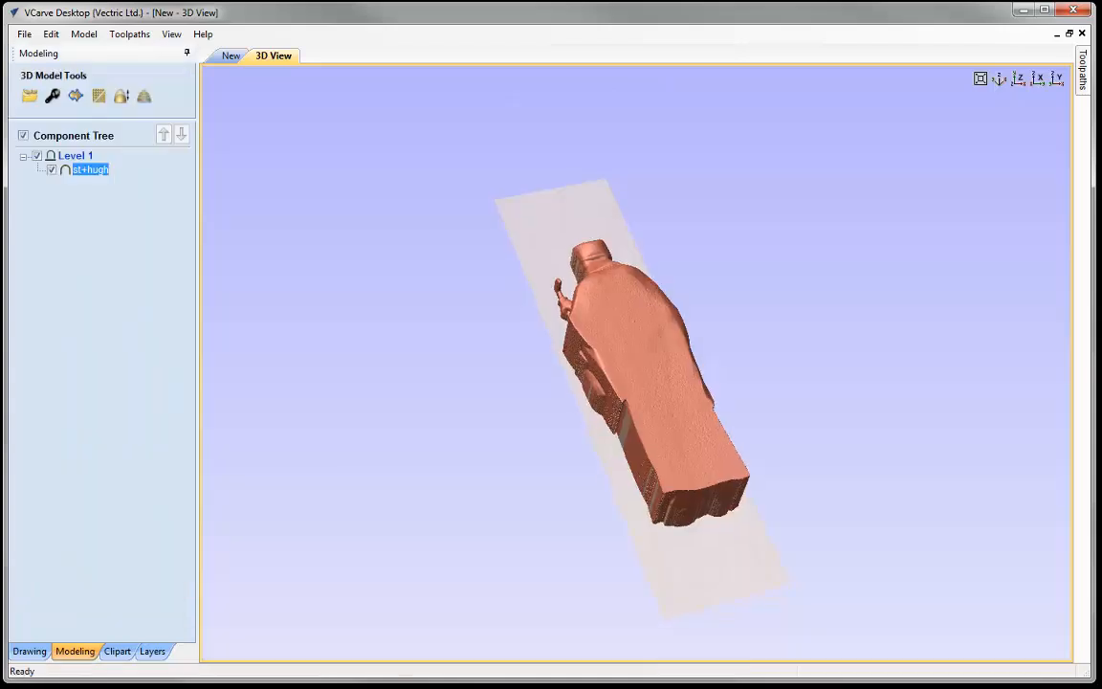
{"action": "left_click", "coordinate": [173, 36]}
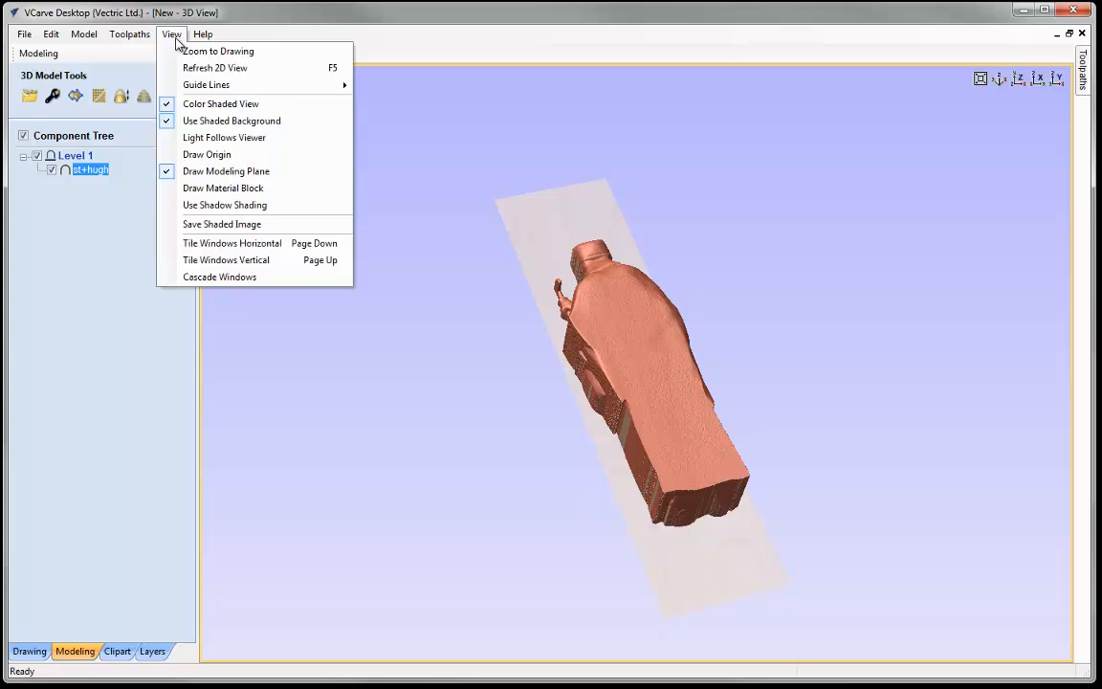
{"action": "left_click", "coordinate": [273, 261]}
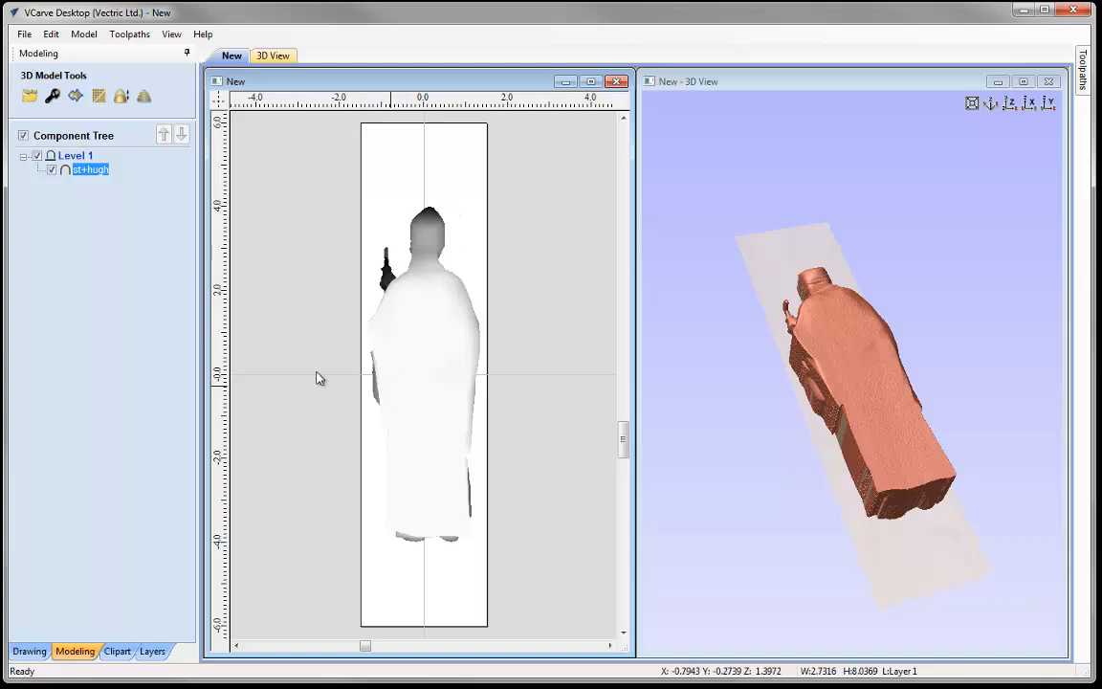
{"action": "left_click", "coordinate": [74, 97]}
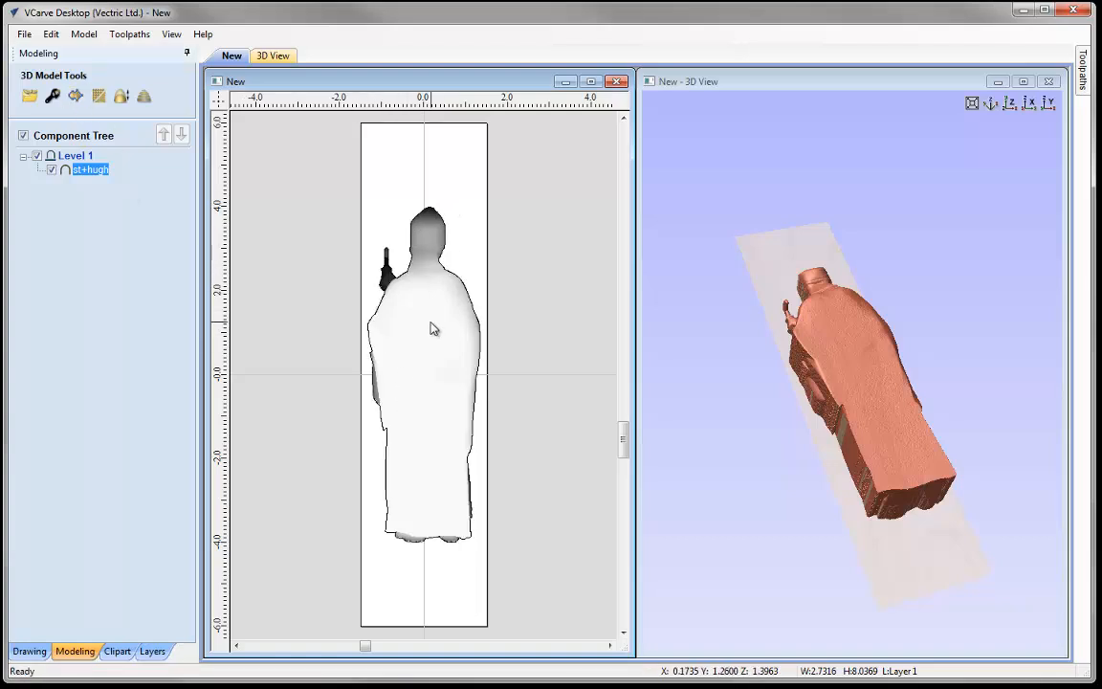
Offset the figure's boundary vector outwards by 0.25 inches.
{"action": "left_click", "coordinate": [29, 651]}
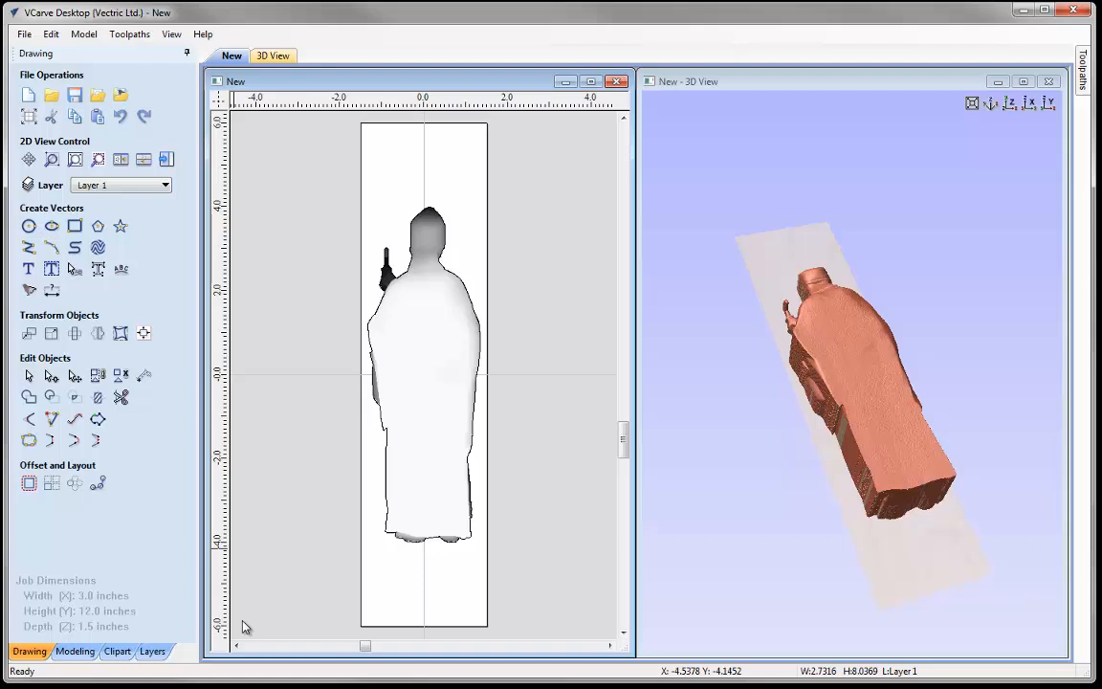
{"action": "left_click", "coordinate": [387, 531]}
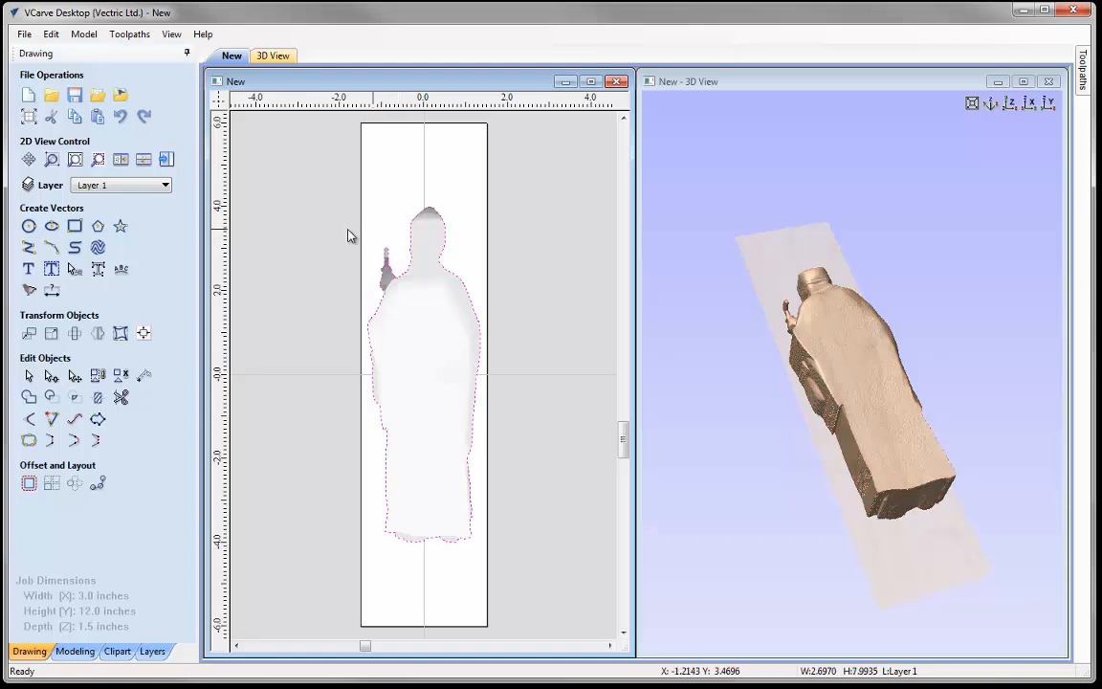
{"action": "left_click", "coordinate": [30, 484]}
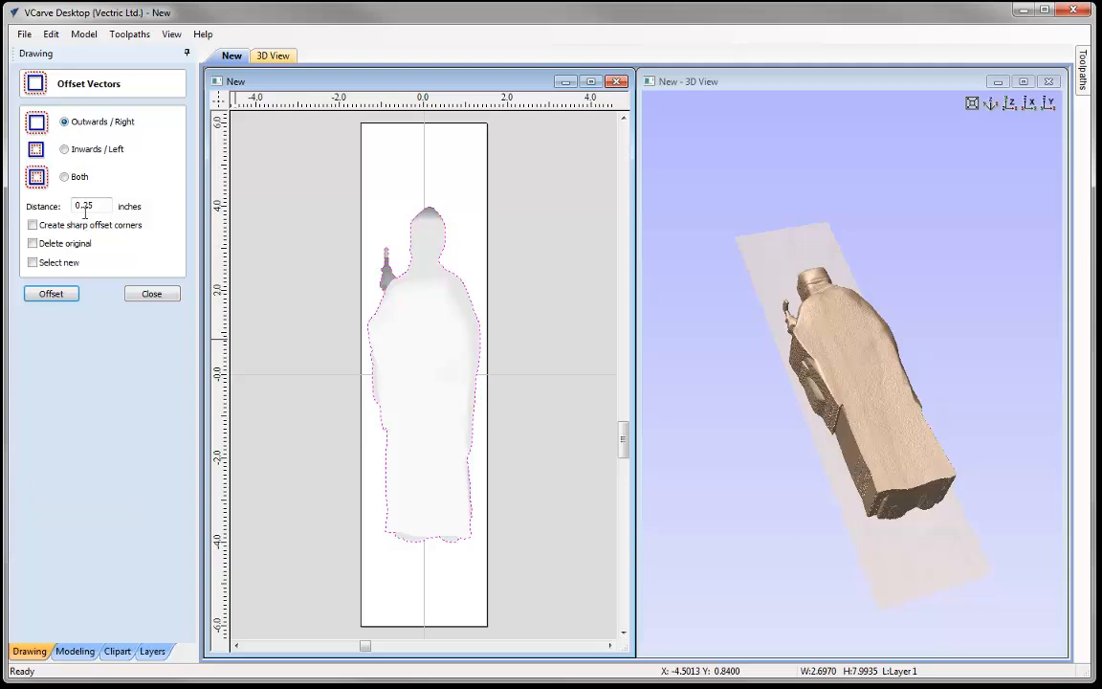
{"action": "left_click", "coordinate": [55, 302]}
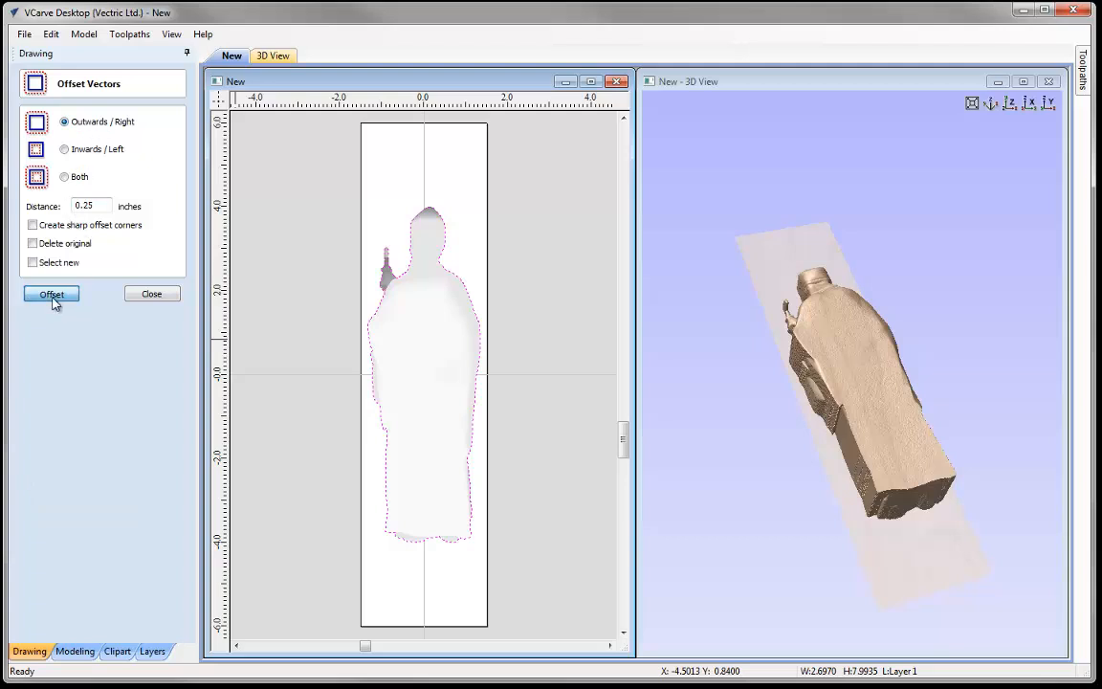
{"action": "left_click", "coordinate": [159, 295]}
{"action": "left_click", "coordinate": [299, 354]}
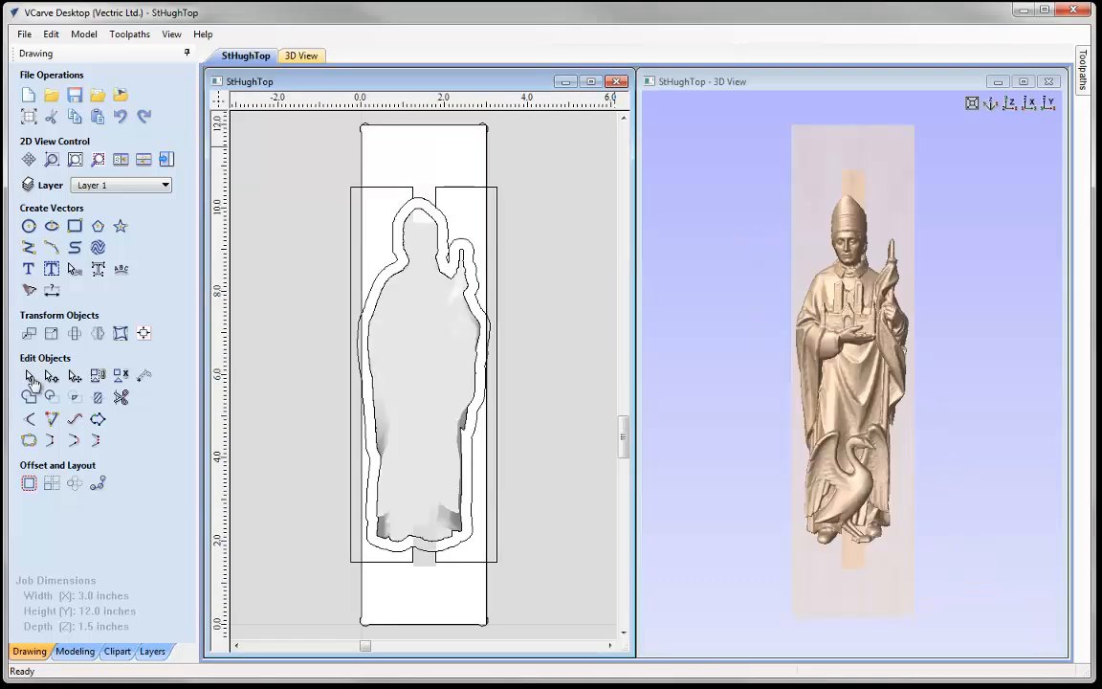
Copy both tab components and the figure's two outline vectors from the StHughTop file and paste them into the new bottom-side file.
{"action": "left_click", "coordinate": [428, 198]}
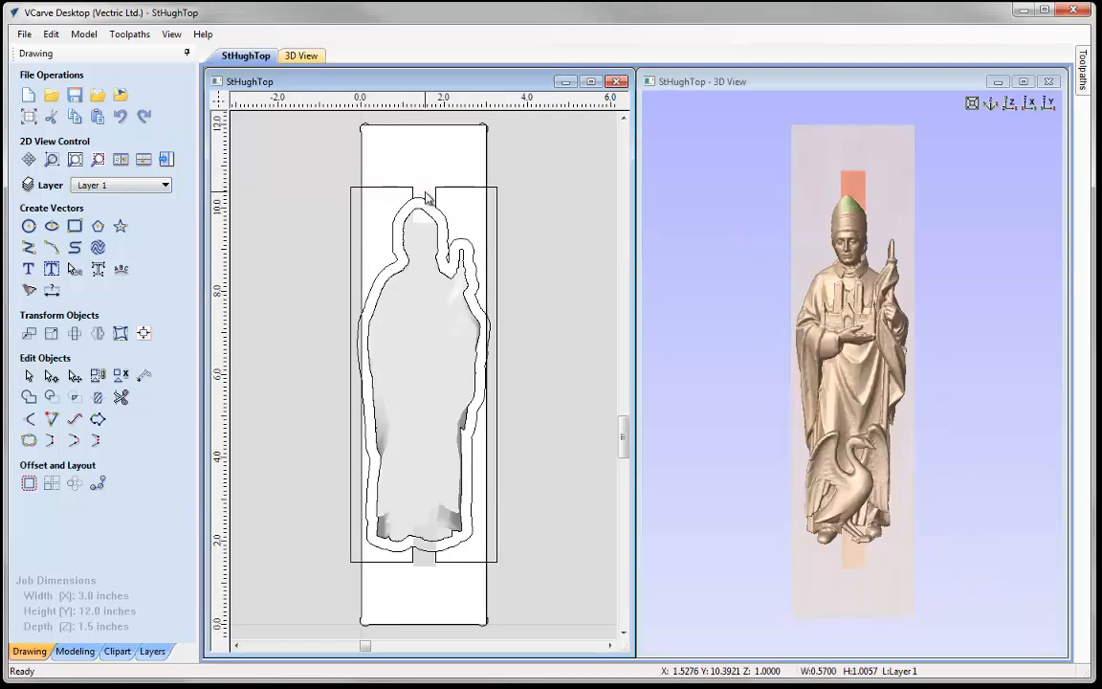
{"action": "left_click", "coordinate": [425, 559], "text": "shift"}
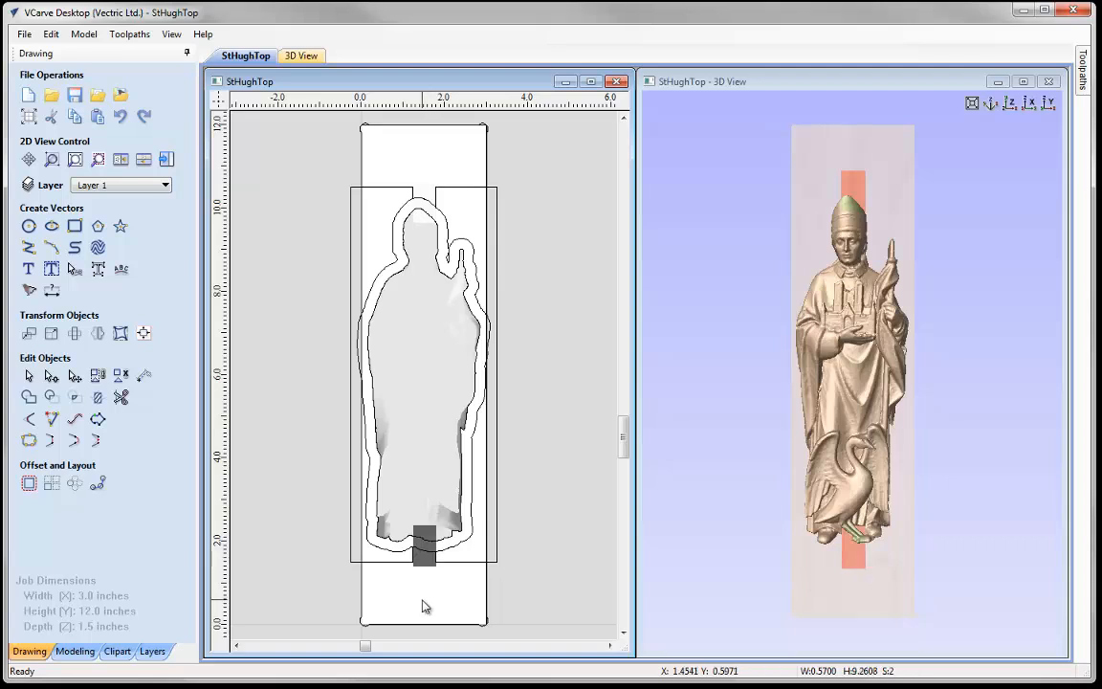
{"action": "left_click", "coordinate": [428, 205], "text": "shift"}
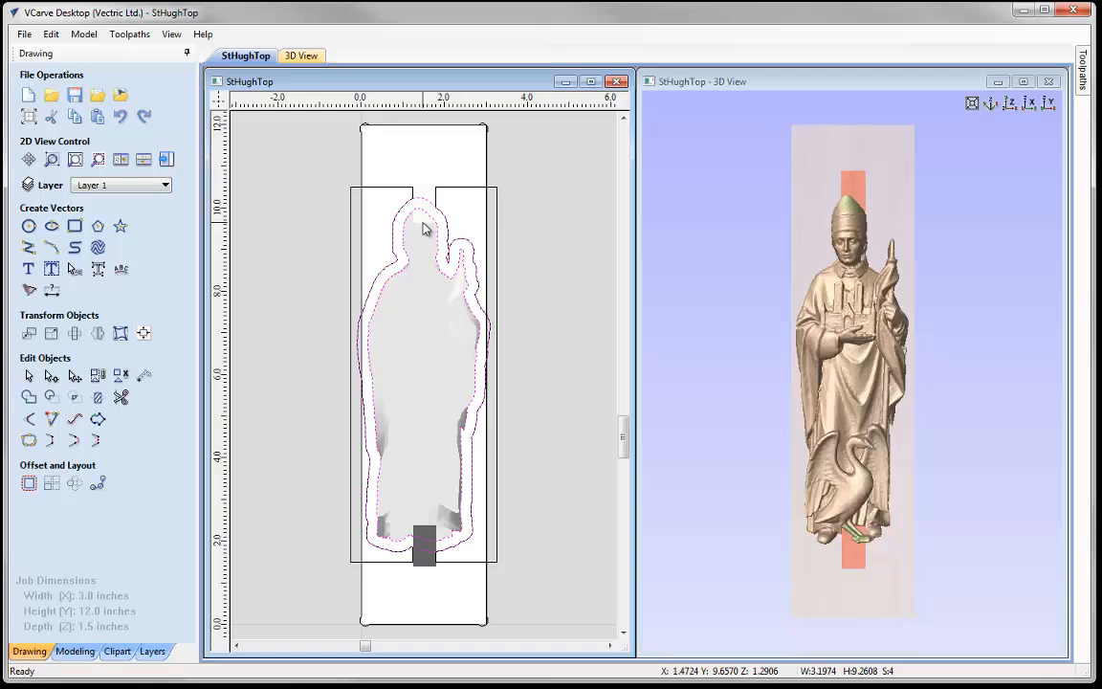
{"action": "right_click", "coordinate": [427, 207]}
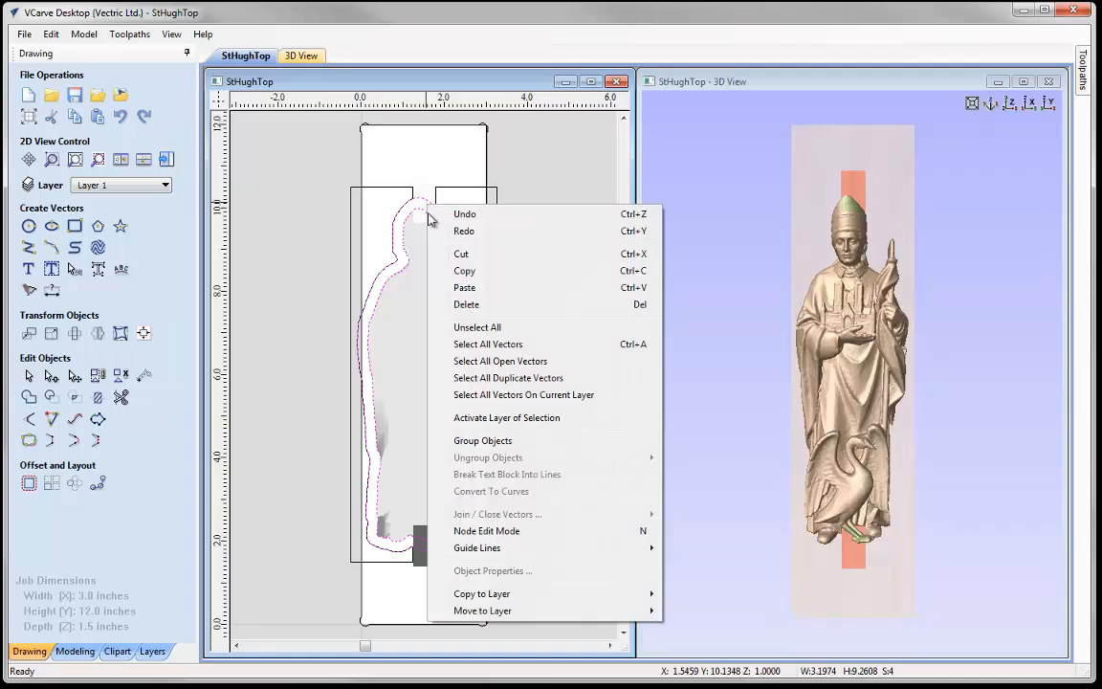
{"action": "left_click", "coordinate": [483, 276]}
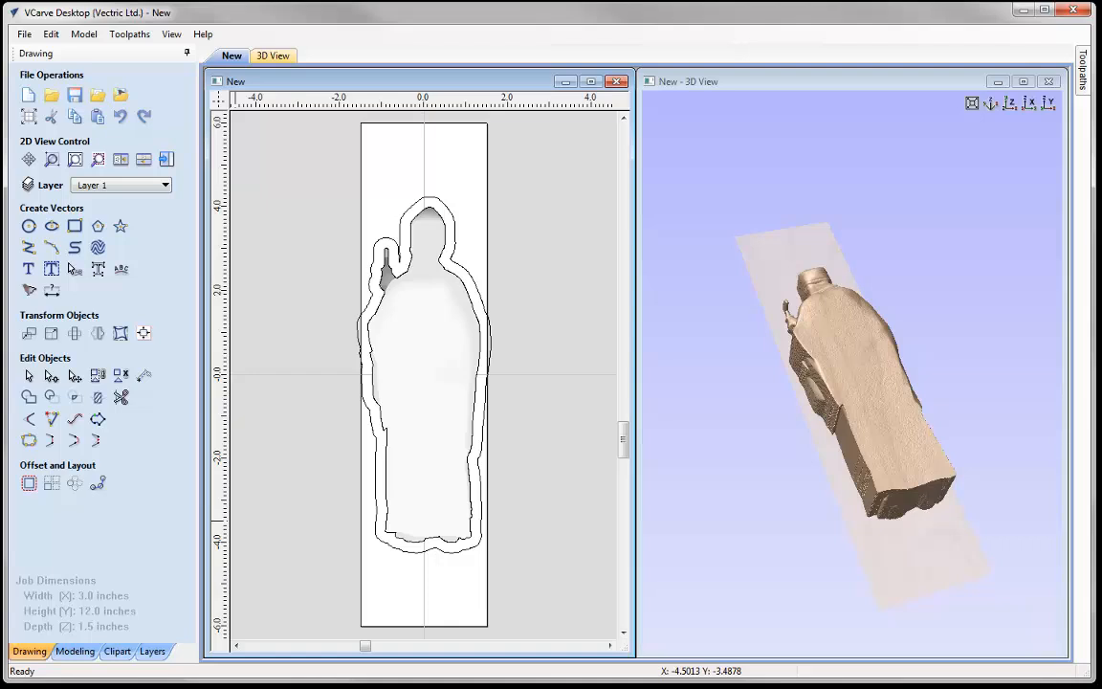
{"action": "right_click", "coordinate": [331, 265]}
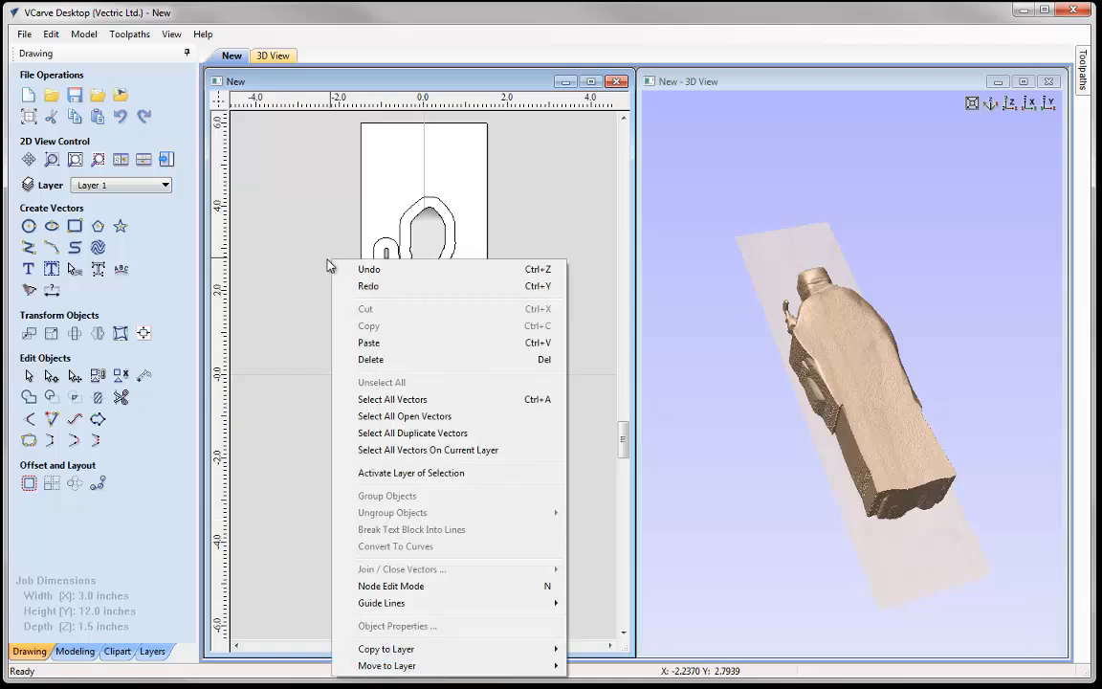
{"action": "left_click", "coordinate": [378, 343]}
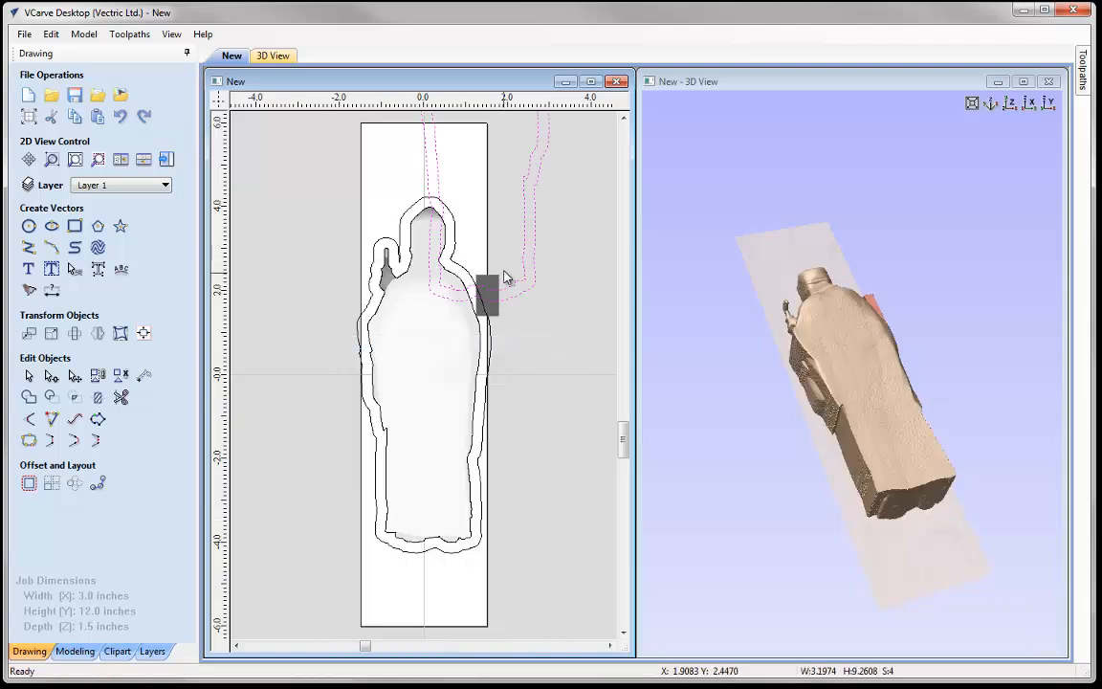
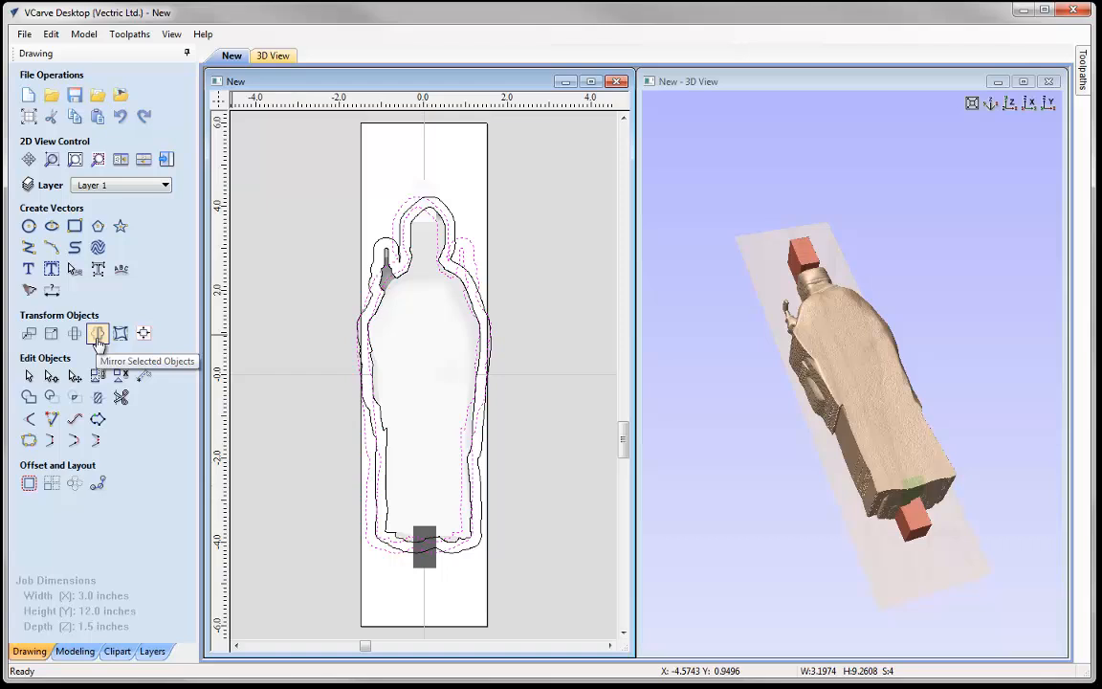
Flip the pasted tabs and outlines horizontally about the job center without creating a mirrored copy.
{"action": "left_click", "coordinate": [98, 335]}
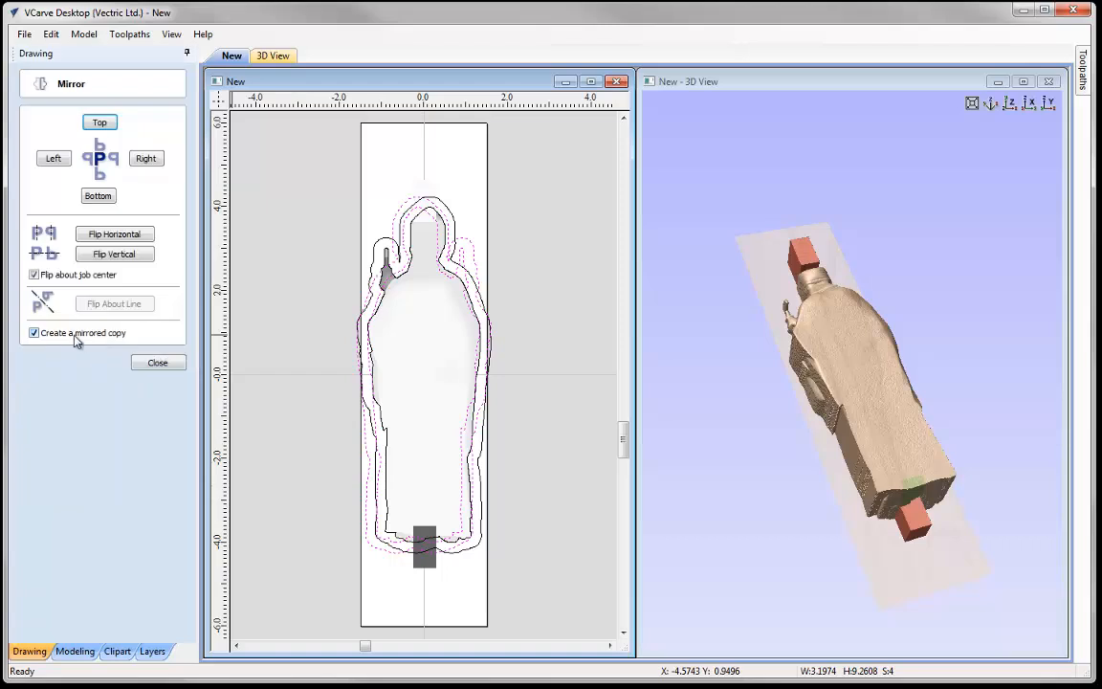
{"action": "left_click", "coordinate": [46, 335]}
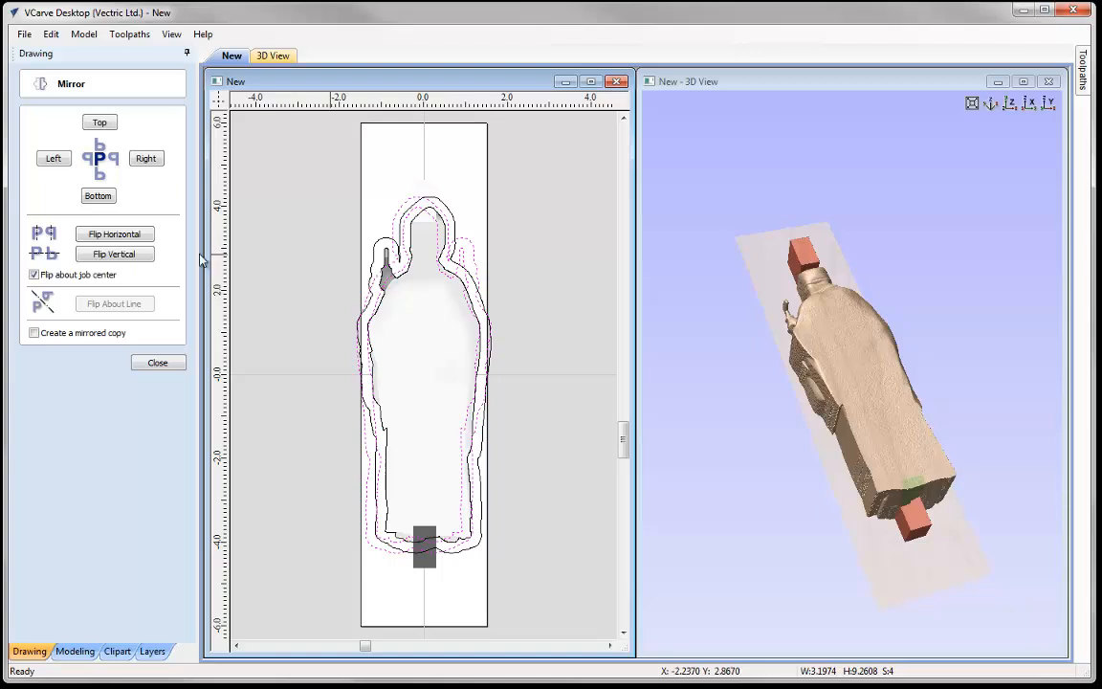
{"action": "left_click", "coordinate": [131, 238]}
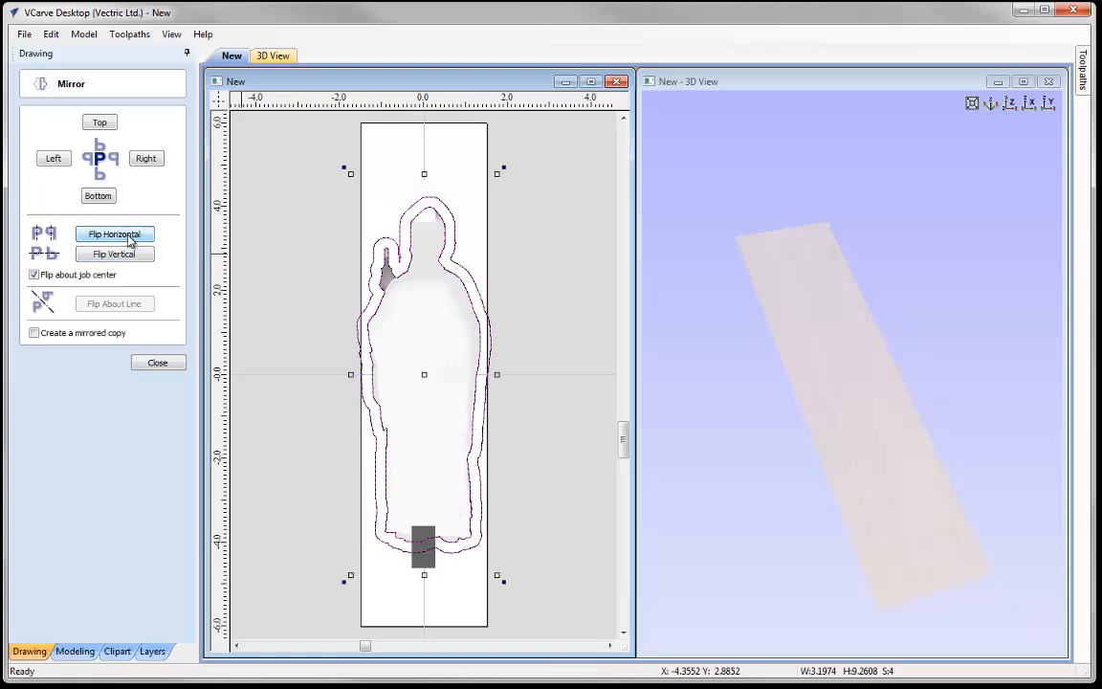
{"action": "scroll", "coordinate": [392, 235], "scroll_direction": "up", "scroll_amount": 2}
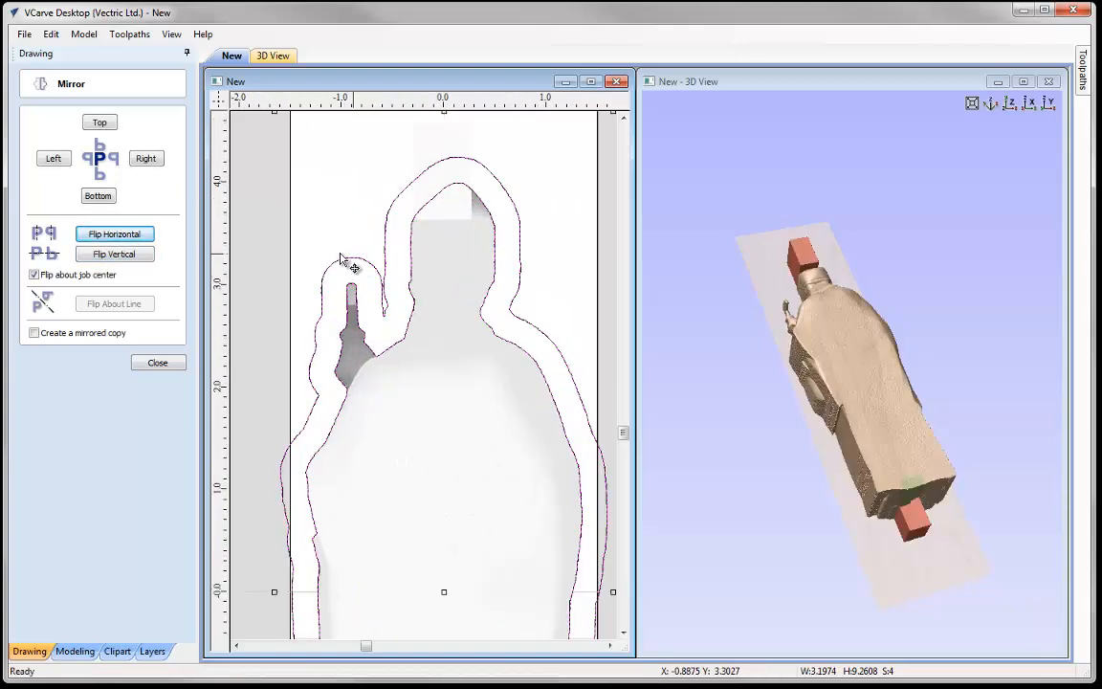
{"action": "scroll", "coordinate": [304, 319], "scroll_direction": "down", "scroll_amount": 2}
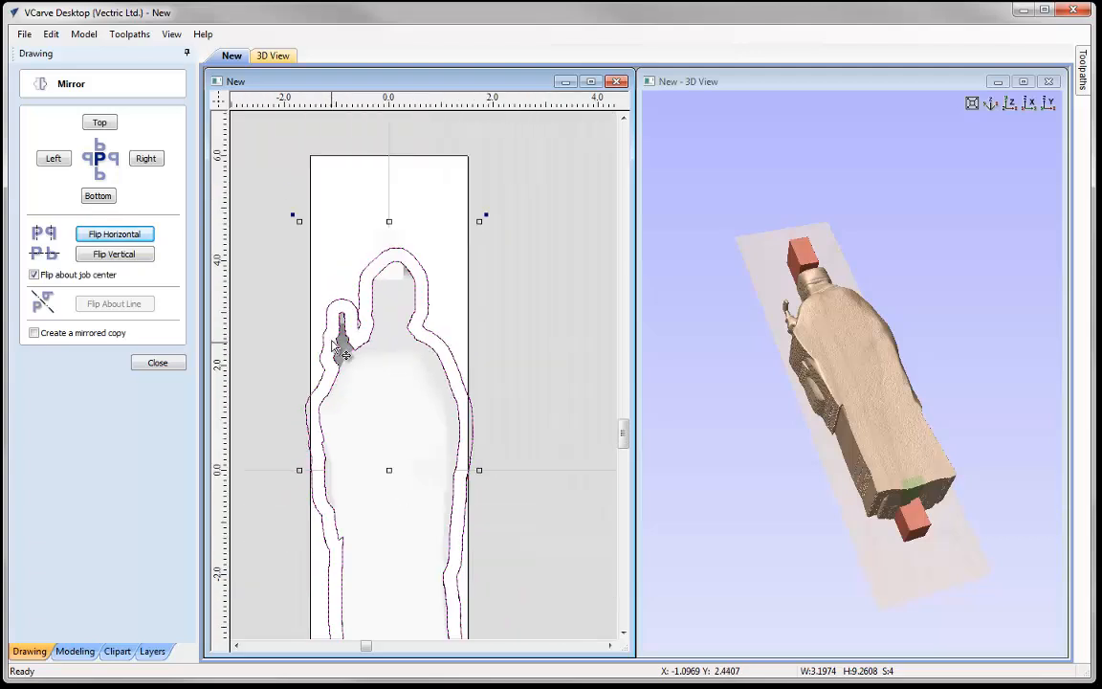
{"action": "left_click", "coordinate": [158, 365]}
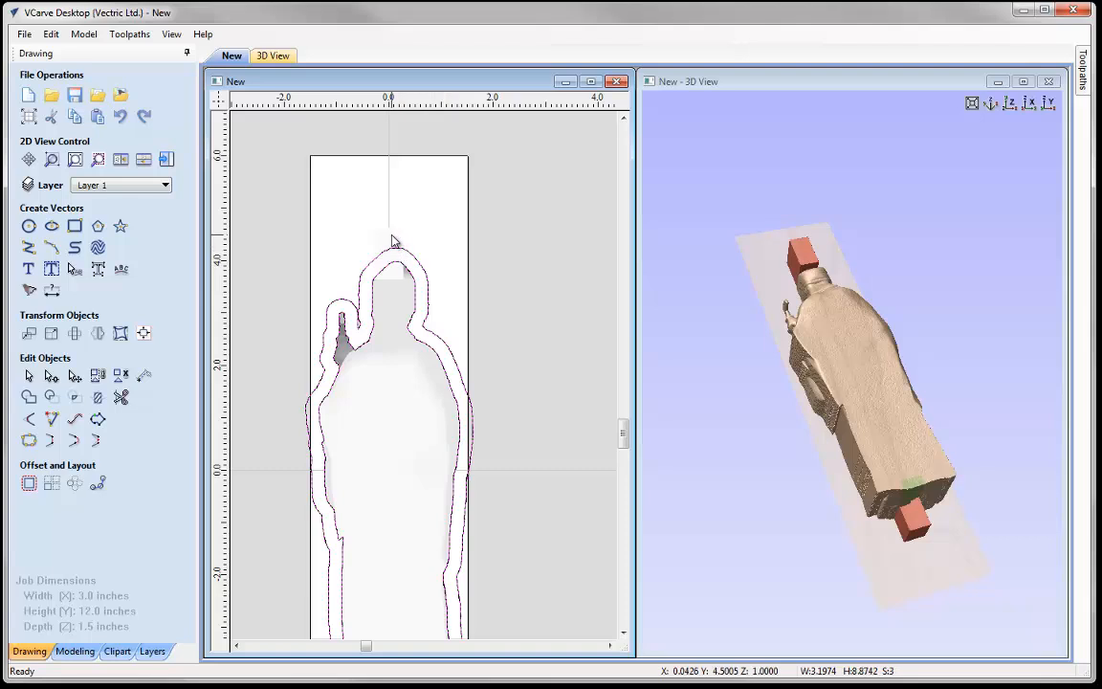
Clear the selection and check the mirrored outlines and the tab above the figure's head against the bottom-side model.
{"action": "scroll", "coordinate": [396, 383], "scroll_direction": "down", "scroll_amount": 2}
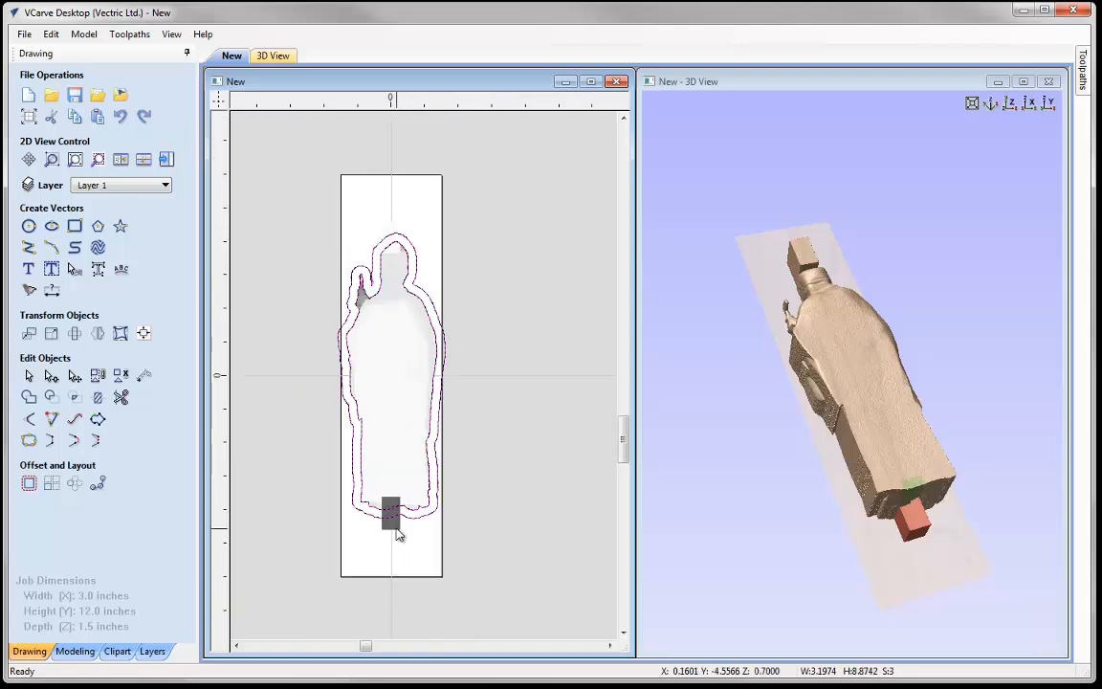
{"action": "left_click", "coordinate": [422, 487]}
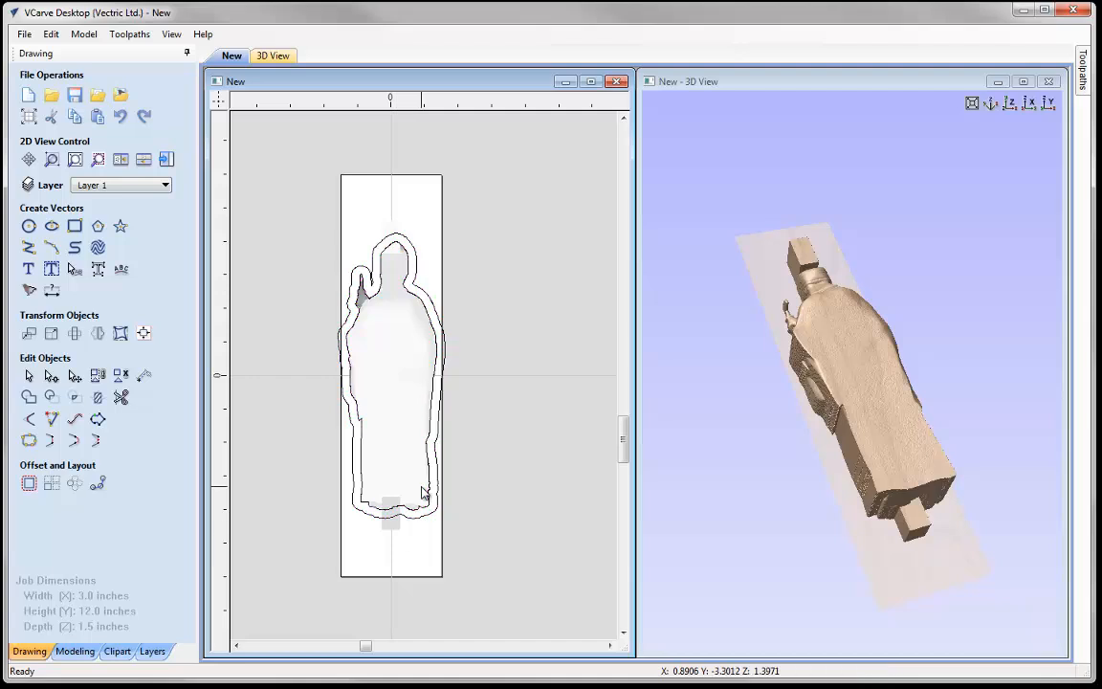
{"action": "scroll", "coordinate": [401, 232], "scroll_direction": "up", "scroll_amount": 2}
{"action": "left_click", "coordinate": [404, 251]}
{"action": "left_click", "coordinate": [393, 241]}
{"action": "scroll", "coordinate": [386, 207], "scroll_direction": "down", "scroll_amount": 2}
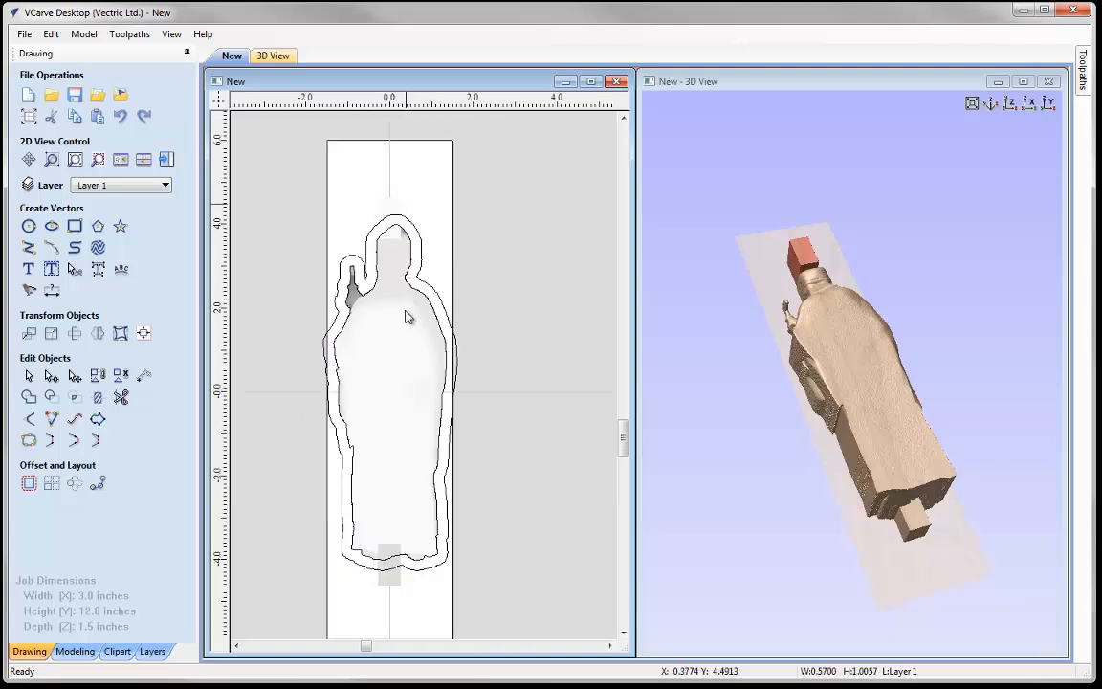
Select the tab at the figure's feet and open its component properties.
{"action": "left_click", "coordinate": [389, 565]}
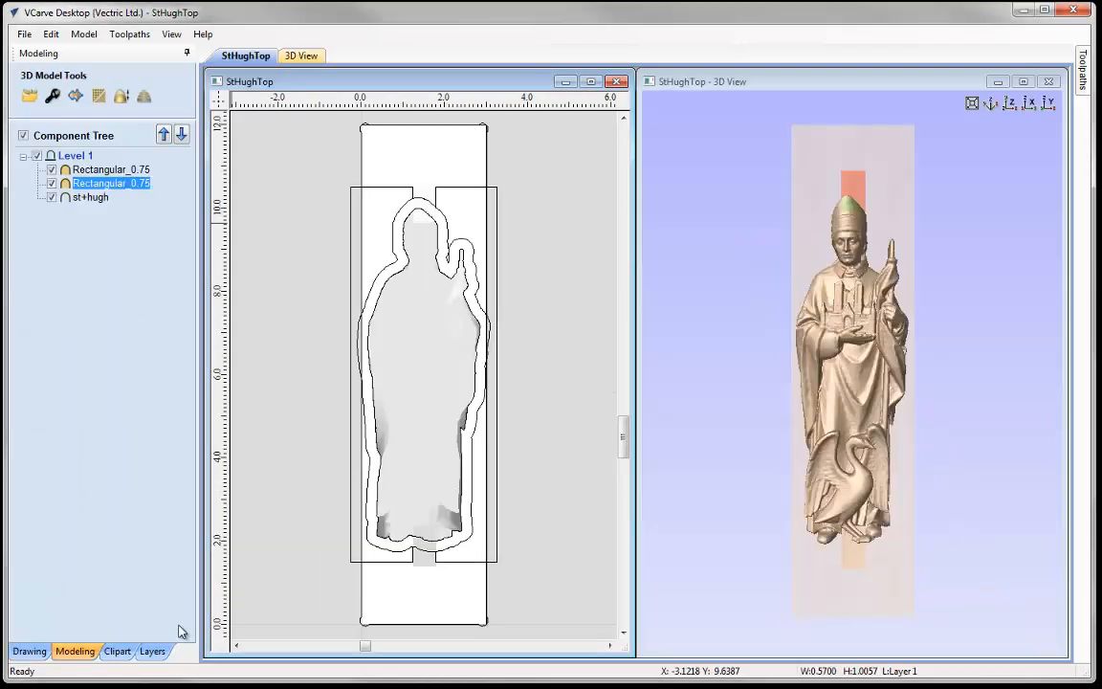
{"action": "left_click_drag", "start_coordinate": [1021, 416], "coordinate": [767, 606]}
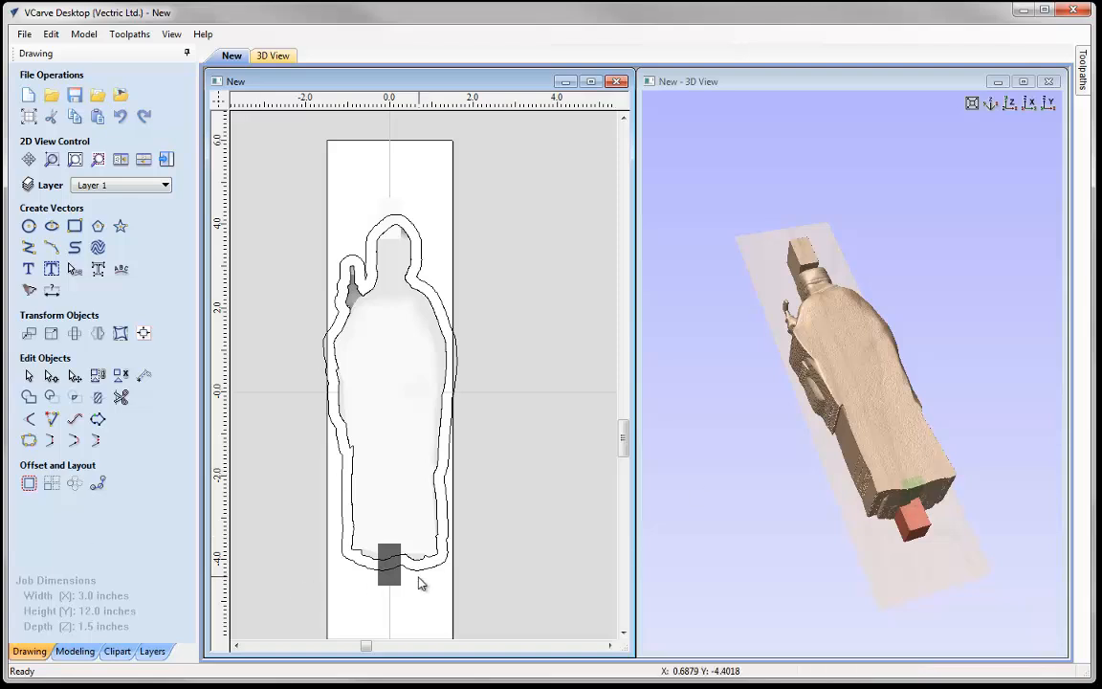
{"action": "left_click", "coordinate": [907, 527]}
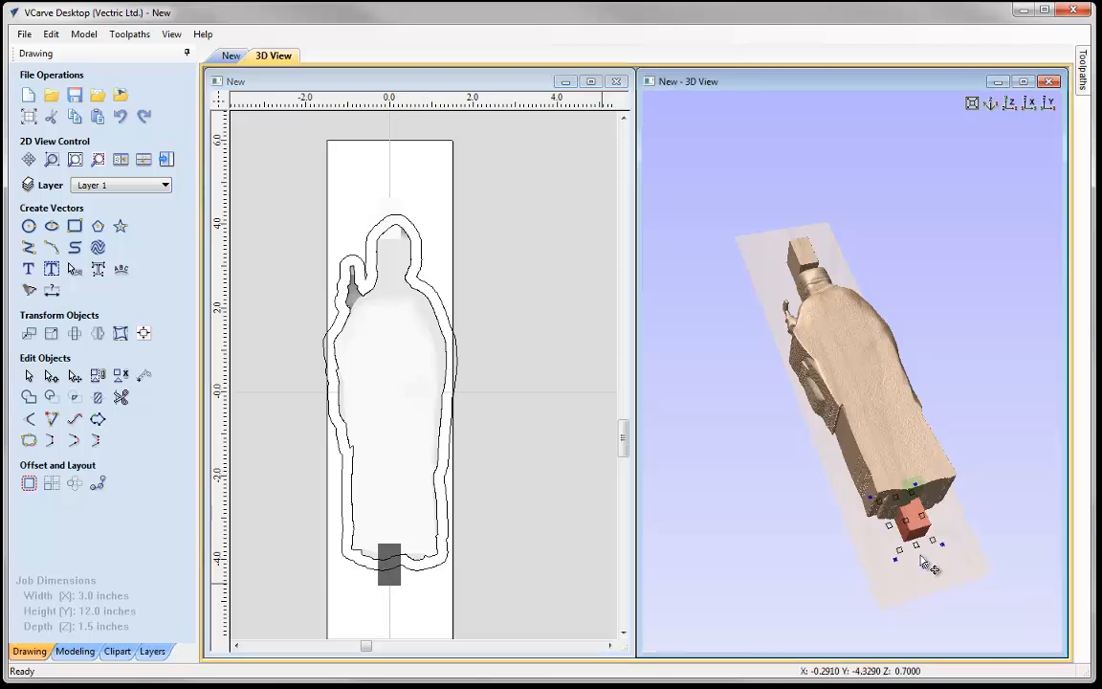
{"action": "left_click_drag", "start_coordinate": [944, 491], "coordinate": [569, 438]}
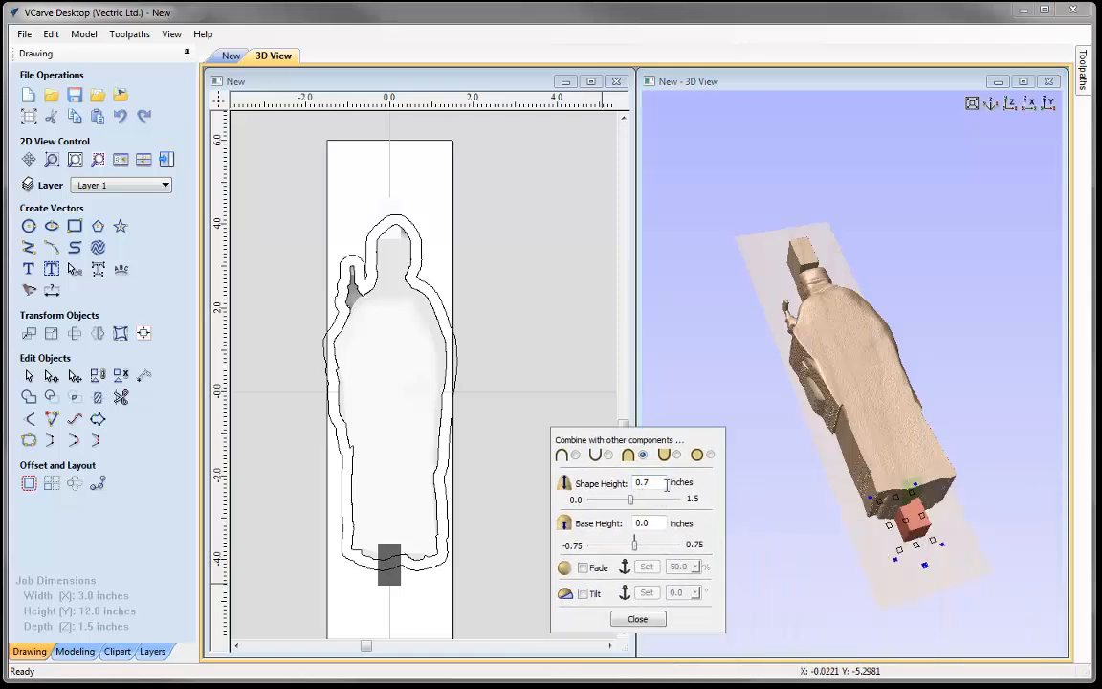
Set the shape height of the tab at the figure's base to 1.3 inches.
{"action": "left_click_drag", "start_coordinate": [667, 485], "coordinate": [536, 482]}
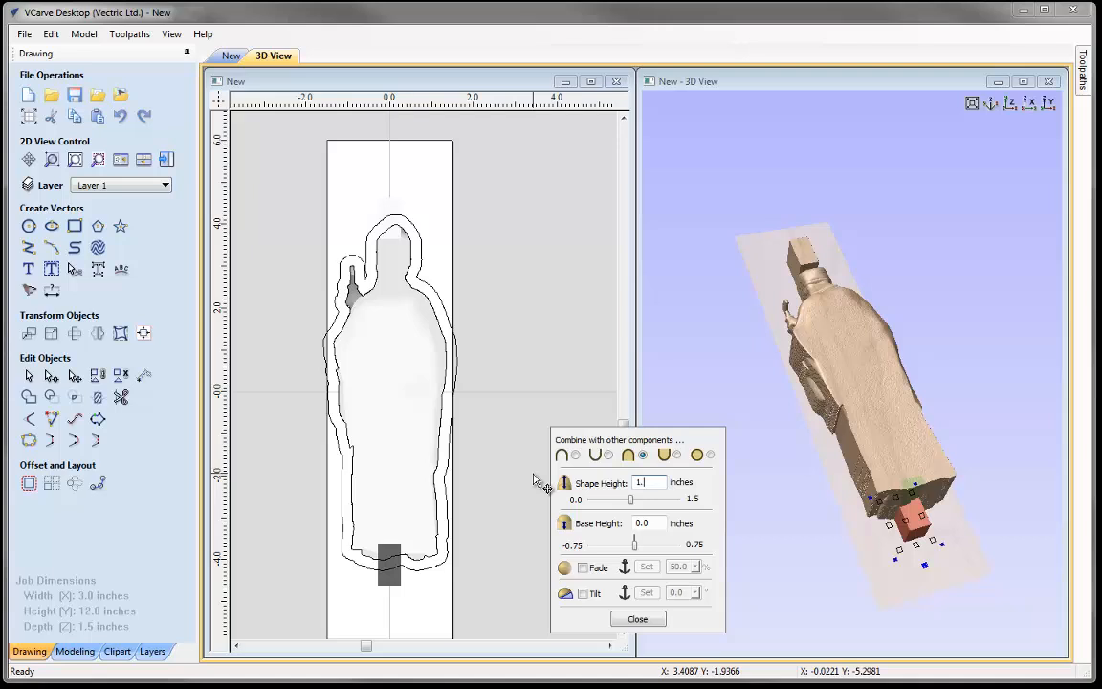
{"action": "key", "text": "Return"}
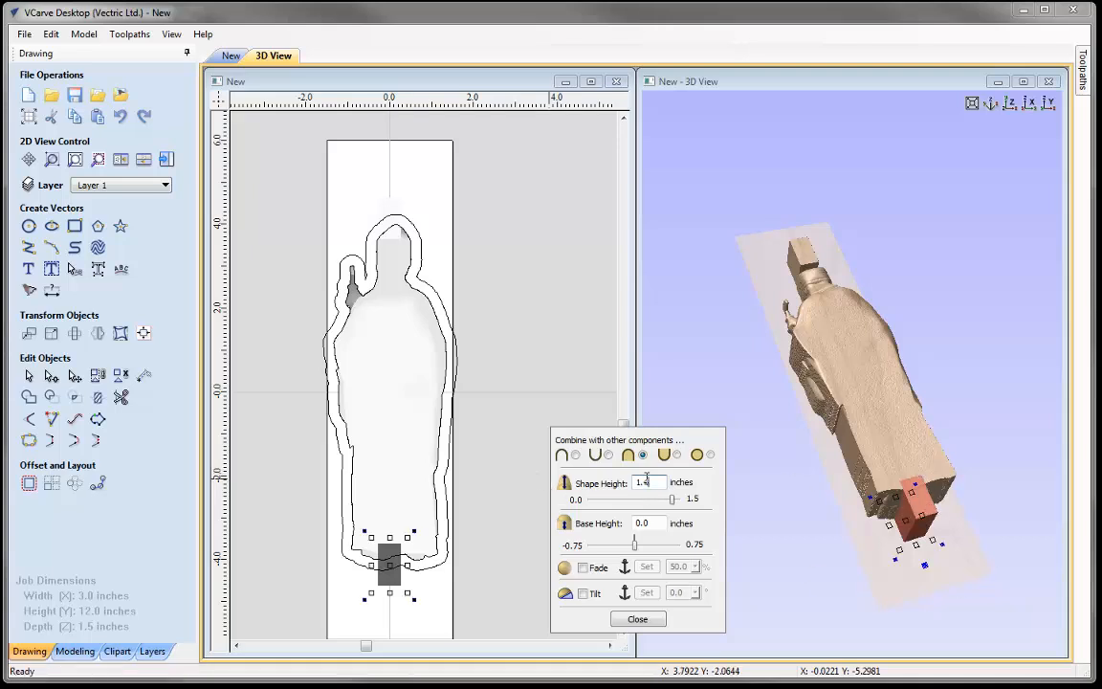
{"action": "key", "text": "Return"}
{"action": "left_click_drag", "start_coordinate": [964, 560], "coordinate": [858, 491]}
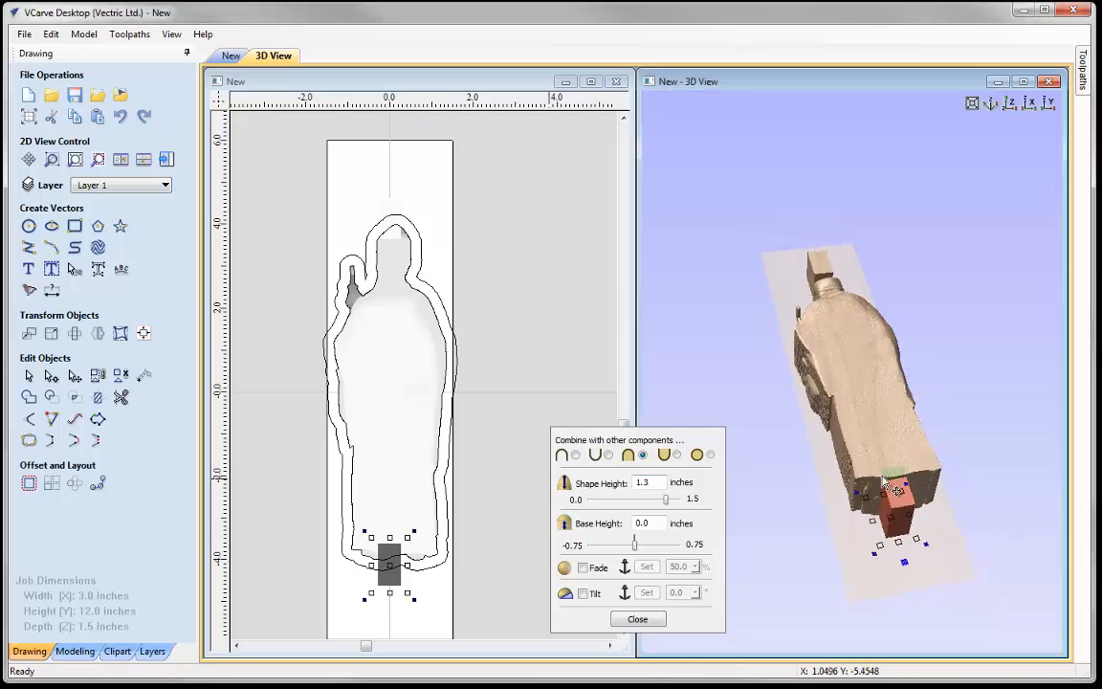
{"action": "left_click_drag", "start_coordinate": [957, 543], "coordinate": [910, 499]}
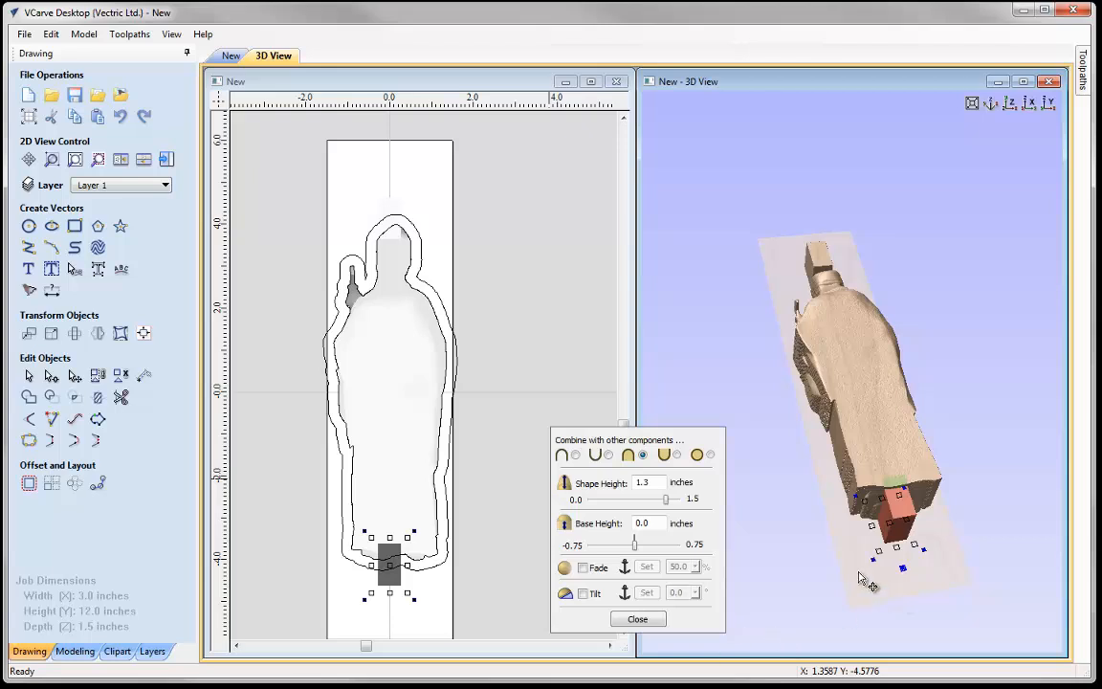
Open the head-end tab's properties and check the matching tab's shape height in the StHughTop job.
{"action": "double_click", "coordinate": [816, 260]}
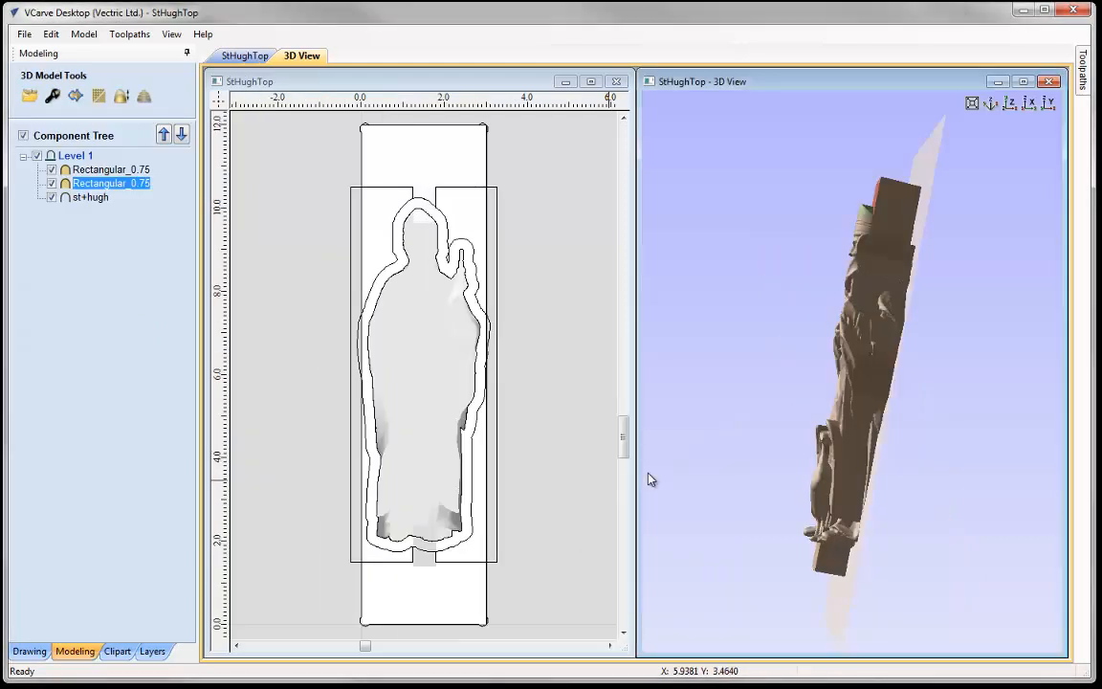
{"action": "left_click_drag", "start_coordinate": [831, 440], "coordinate": [873, 427]}
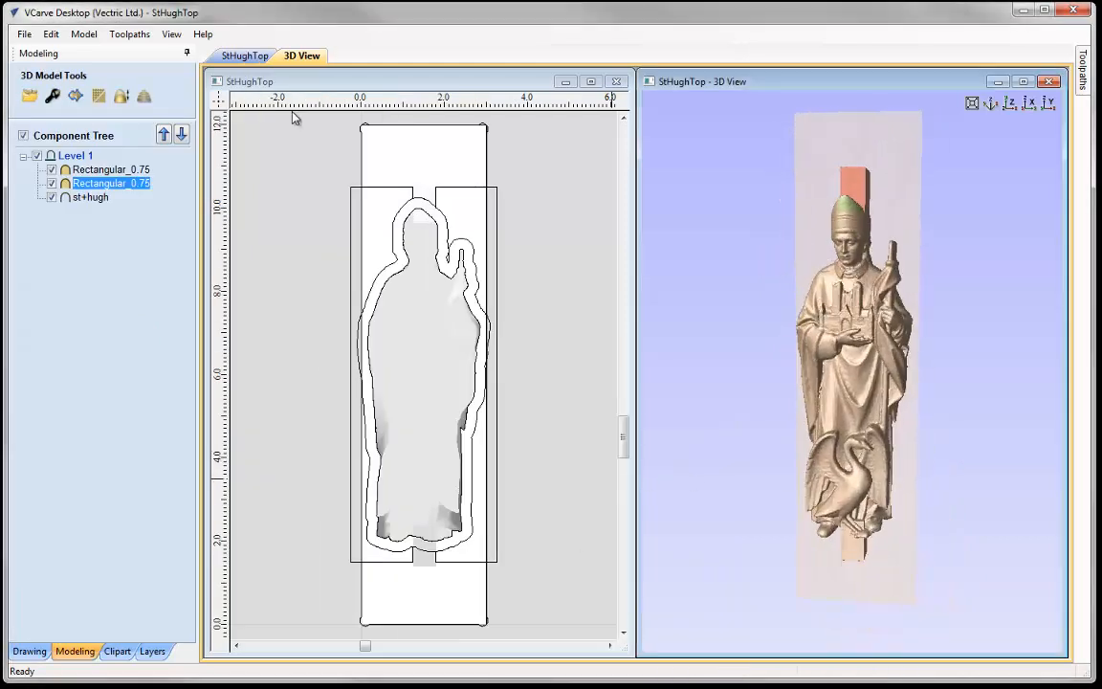
{"action": "left_click", "coordinate": [53, 96]}
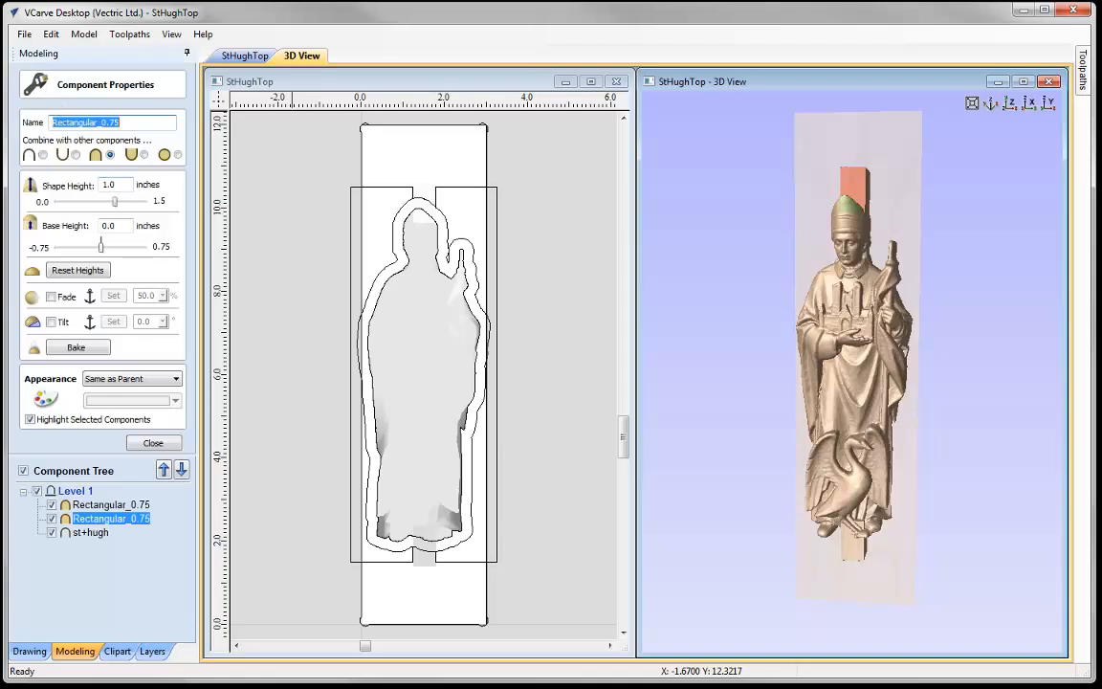
{"action": "left_click_drag", "start_coordinate": [875, 405], "coordinate": [878, 252]}
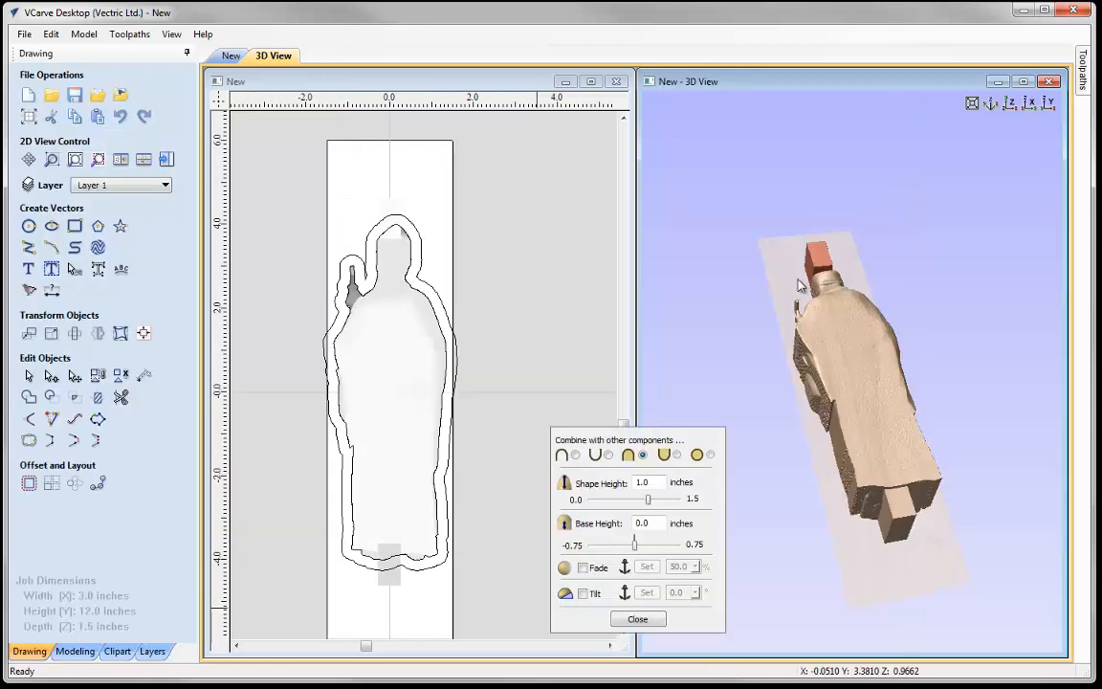
Set the head-end tab's shape height to 0.85 inches, close its properties and view the model from above.
{"action": "left_click_drag", "start_coordinate": [844, 366], "coordinate": [861, 414]}
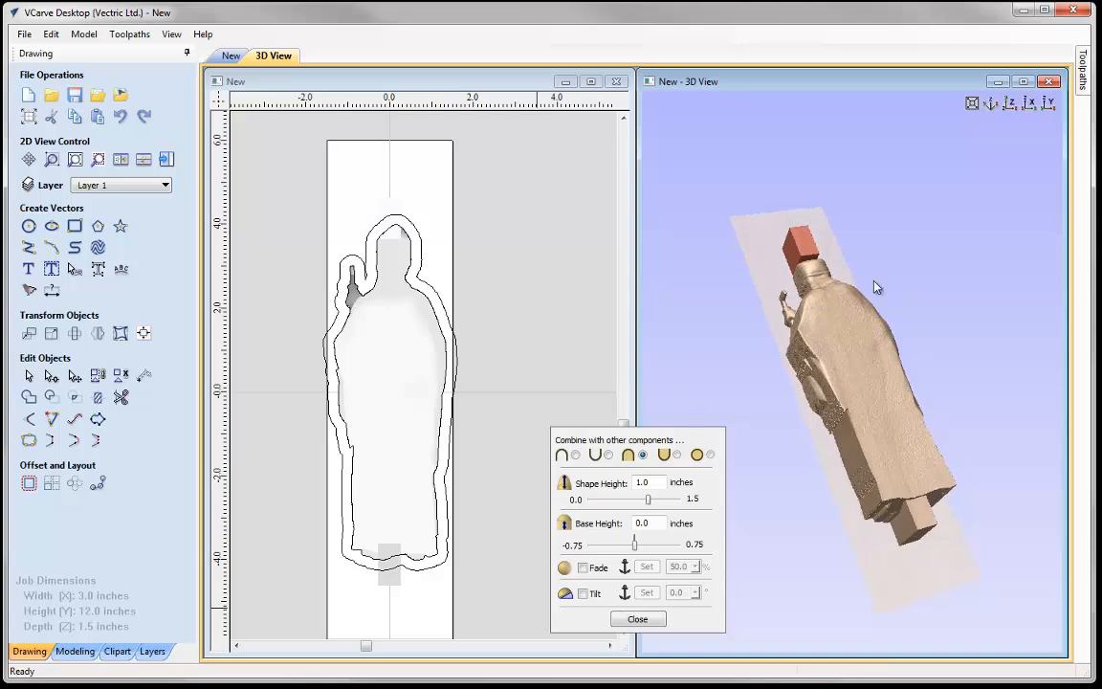
{"action": "left_click_drag", "start_coordinate": [876, 286], "coordinate": [923, 308]}
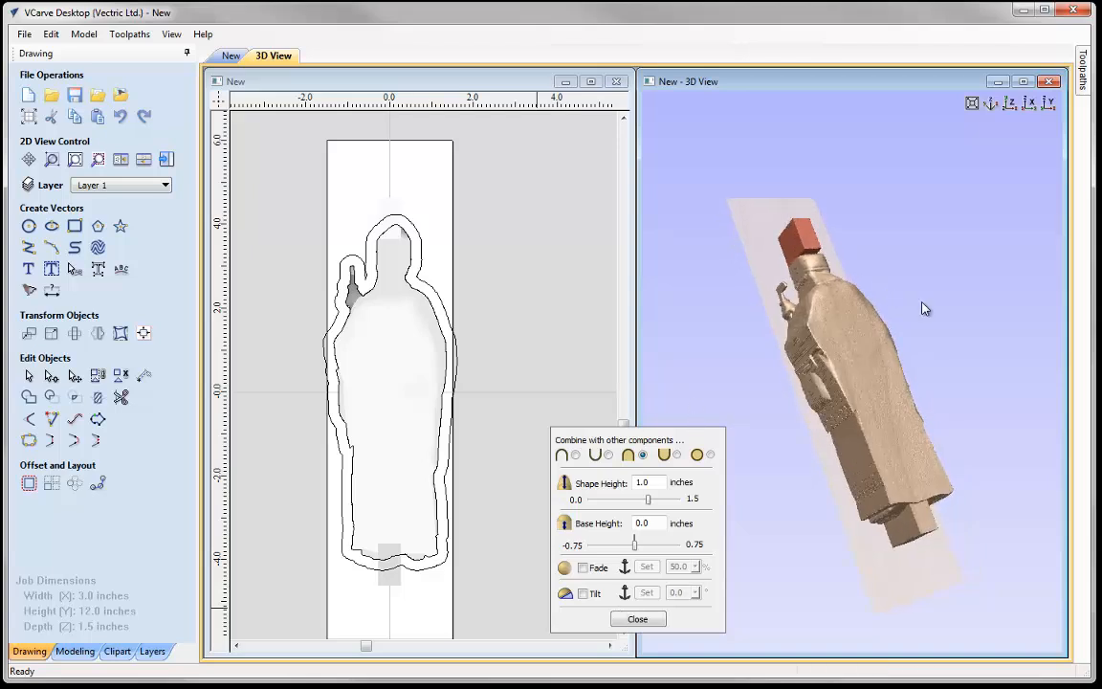
{"action": "left_click_drag", "start_coordinate": [916, 413], "coordinate": [883, 416]}
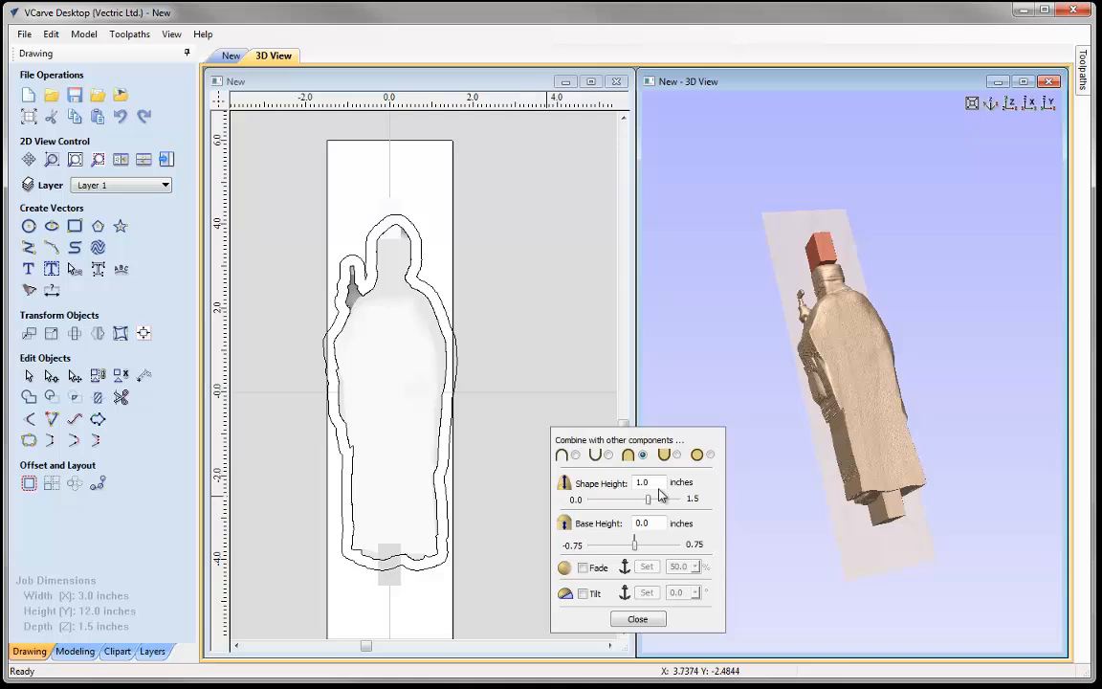
{"action": "left_click_drag", "start_coordinate": [656, 483], "coordinate": [565, 486]}
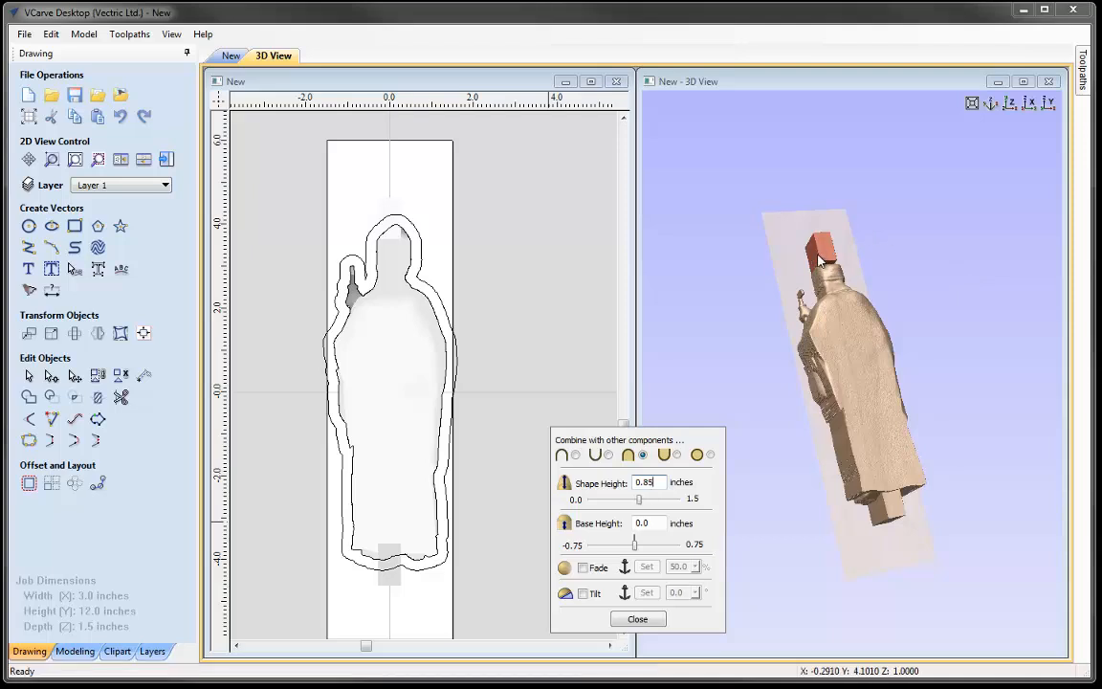
{"action": "scroll", "coordinate": [825, 268], "scroll_direction": "up", "scroll_amount": 3}
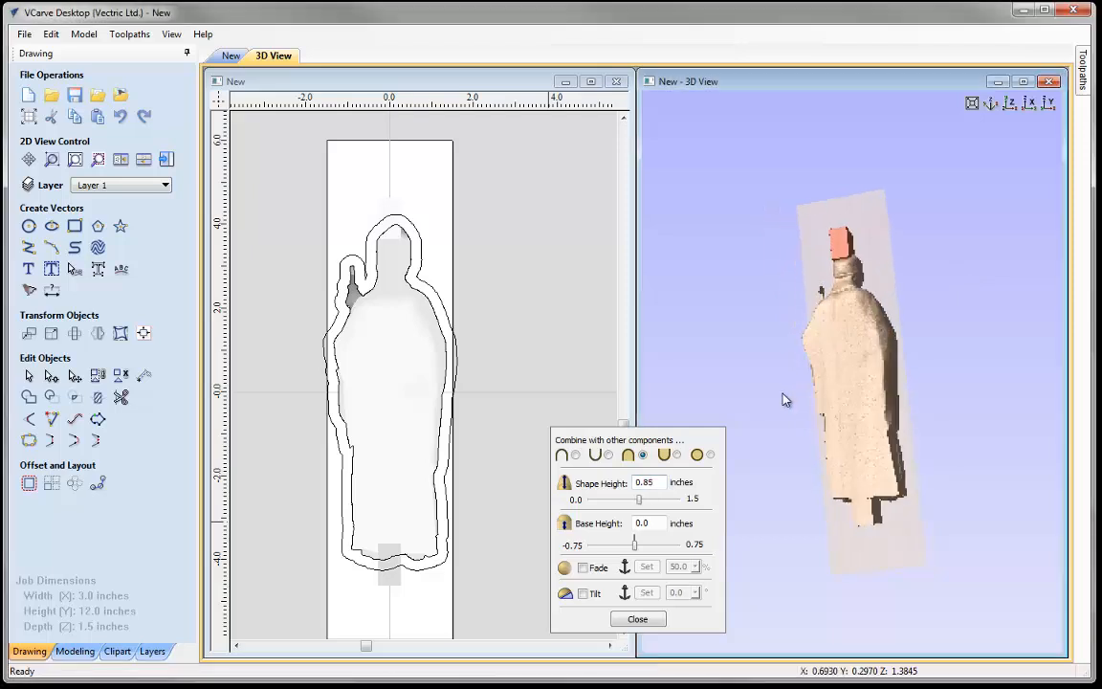
{"action": "left_click_drag", "start_coordinate": [844, 282], "coordinate": [864, 333]}
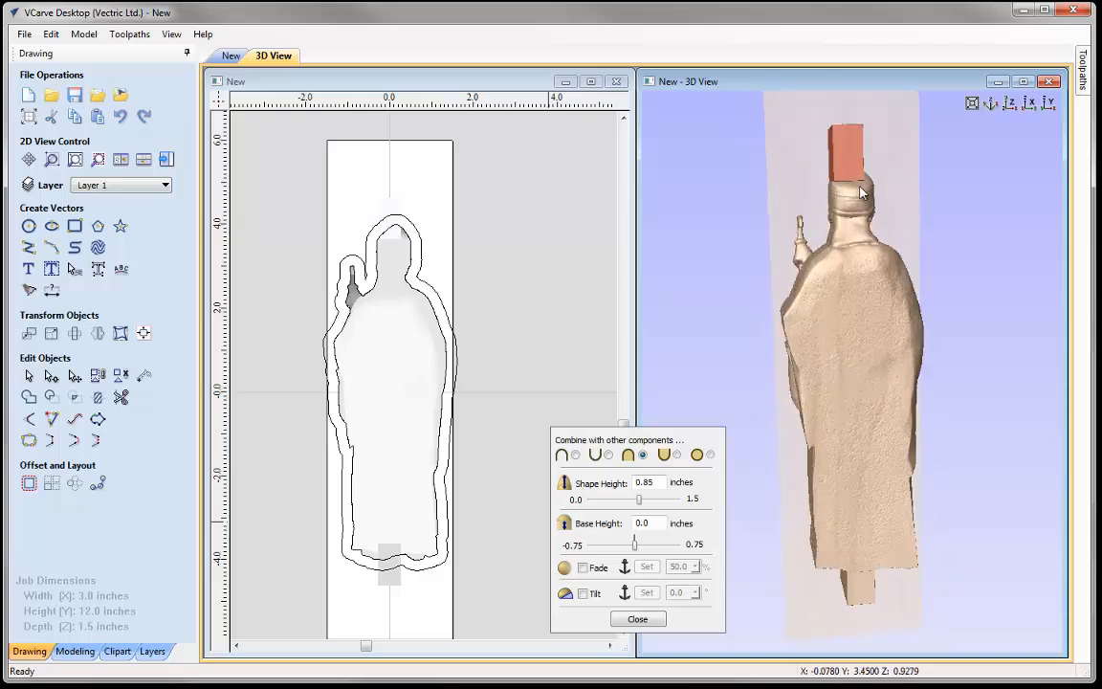
{"action": "left_click_drag", "start_coordinate": [883, 338], "coordinate": [673, 441]}
{"action": "left_click", "coordinate": [638, 619]}
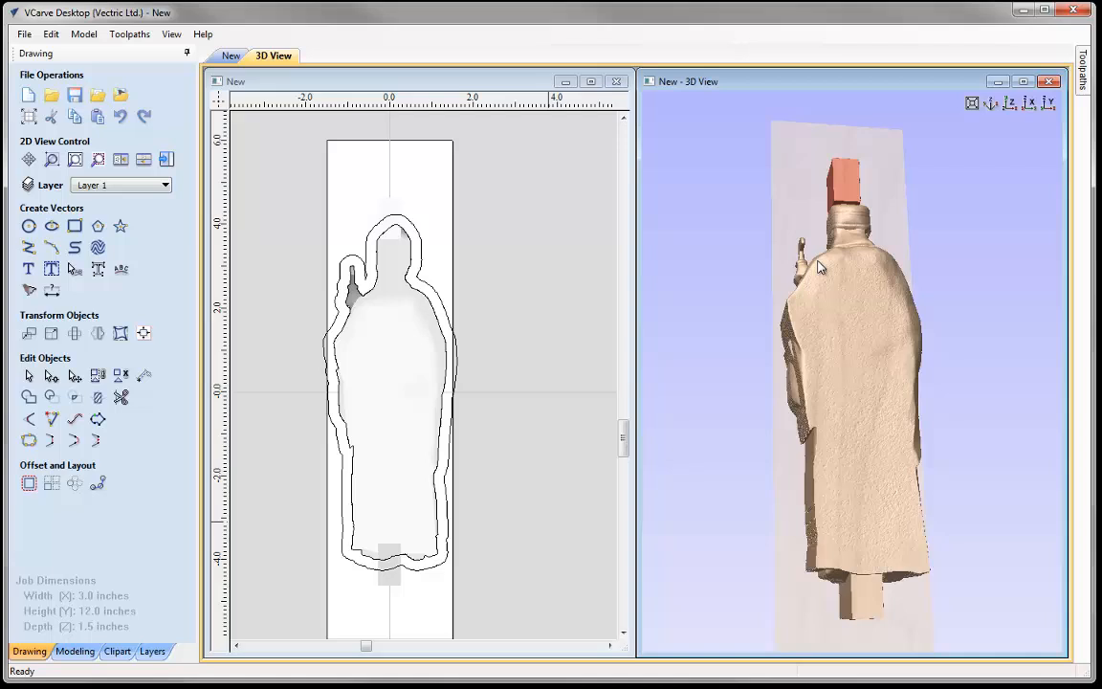
{"action": "left_click", "coordinate": [1010, 104]}
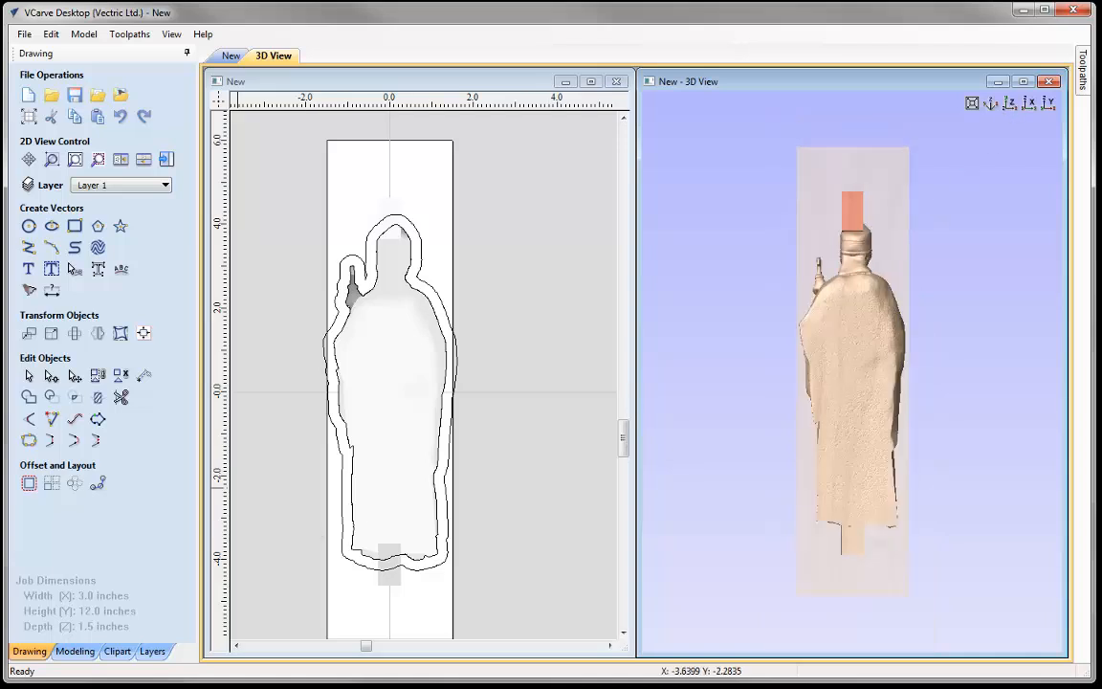
Switch to the toolpath layout and set the st+hugh component's shape height to 1.4 inches.
{"action": "left_click", "coordinate": [161, 156]}
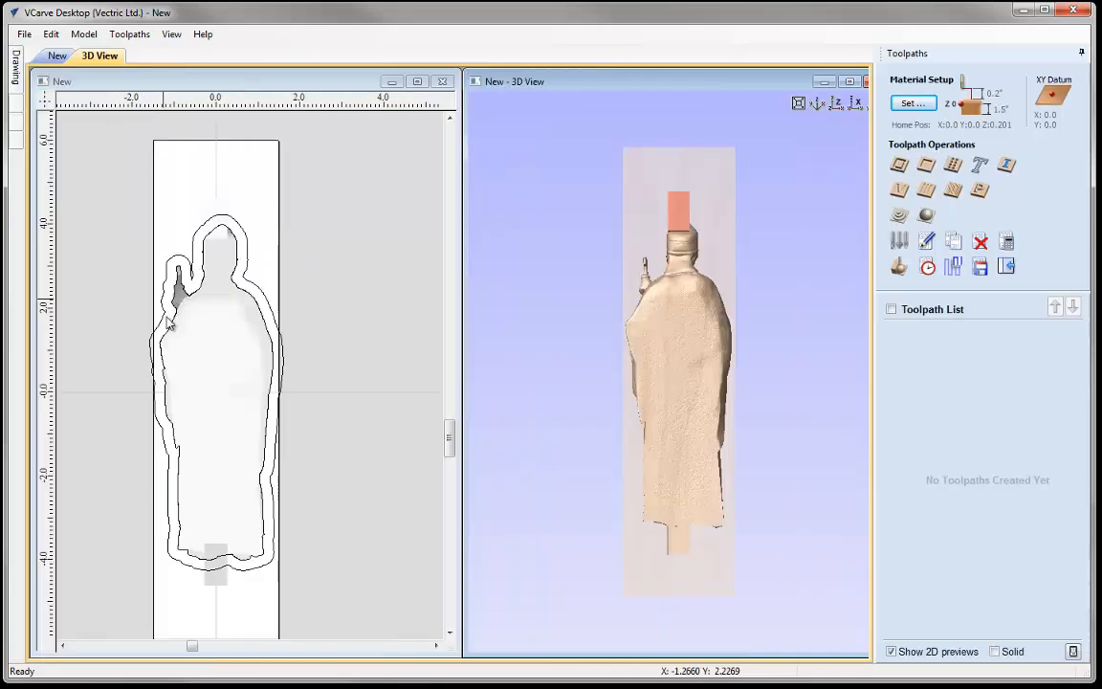
{"action": "left_click", "coordinate": [199, 340]}
{"action": "left_click", "coordinate": [16, 84]}
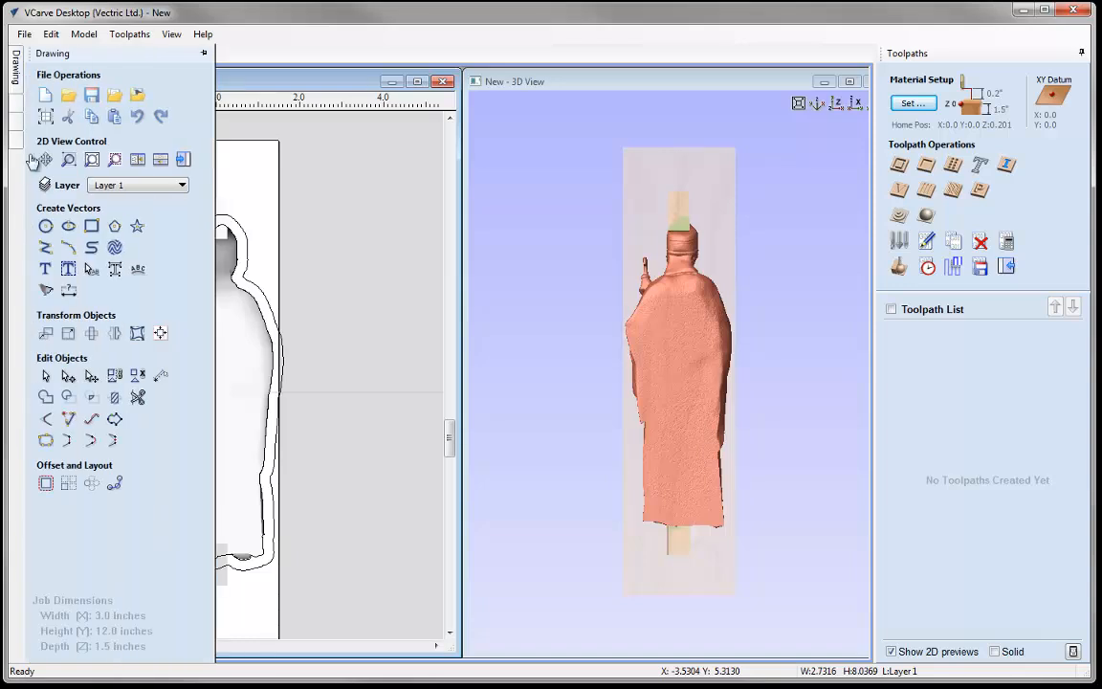
{"action": "left_click", "coordinate": [20, 100]}
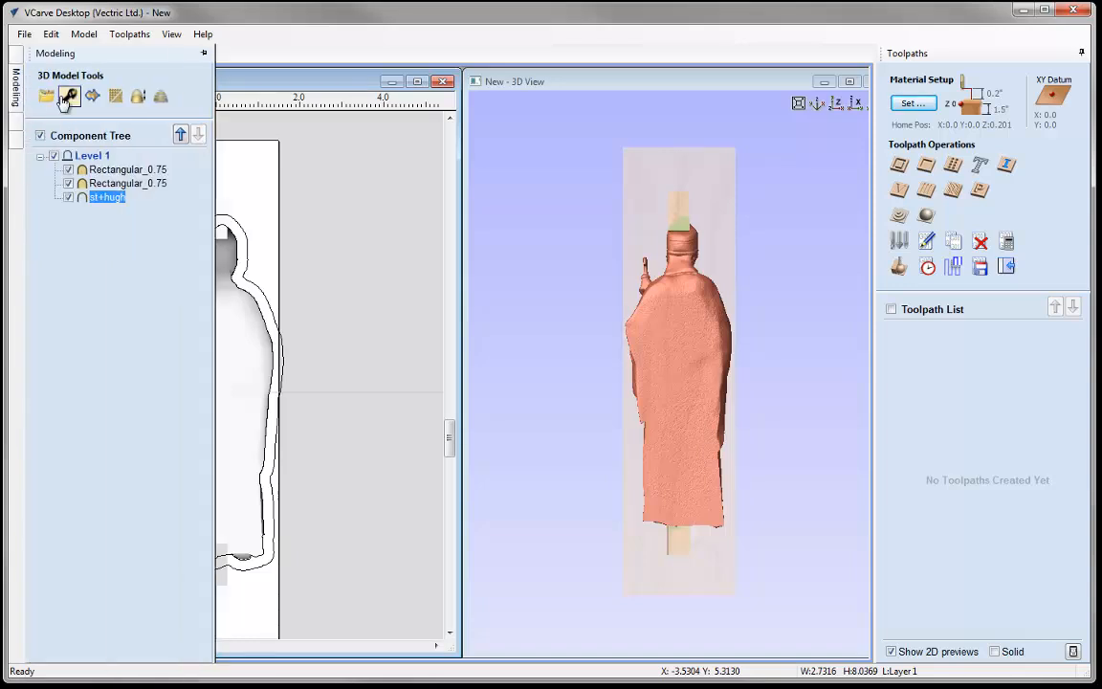
{"action": "left_click", "coordinate": [68, 97]}
{"action": "double_click", "coordinate": [110, 183]}
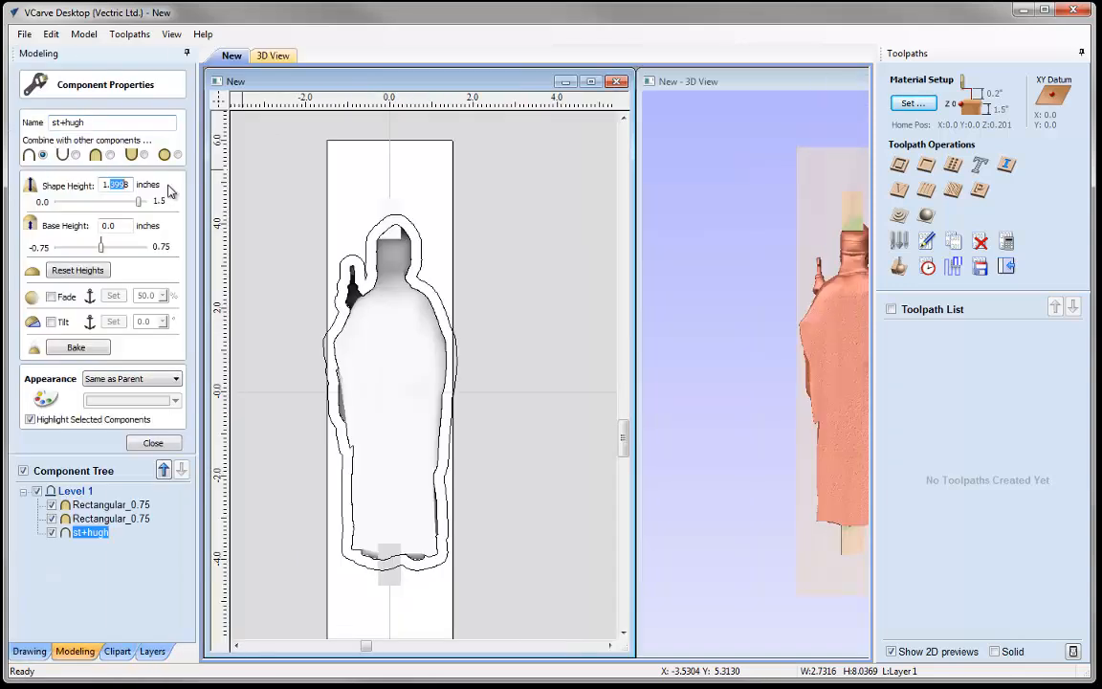
{"action": "type", "text": "1.4"}
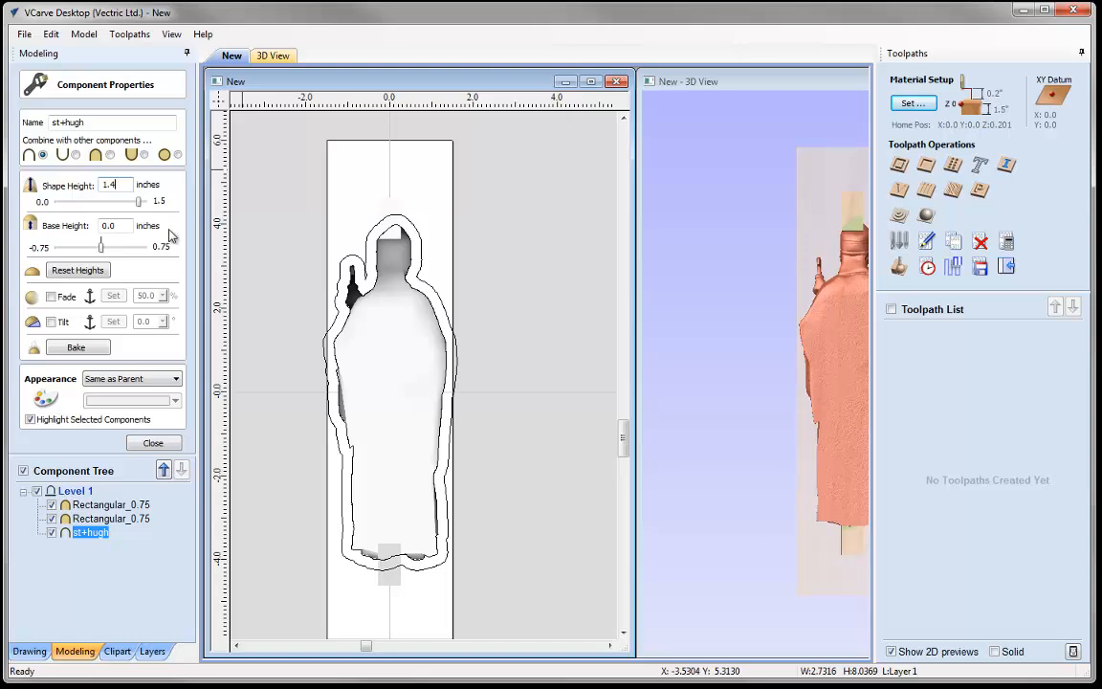
{"action": "left_click", "coordinate": [153, 444]}
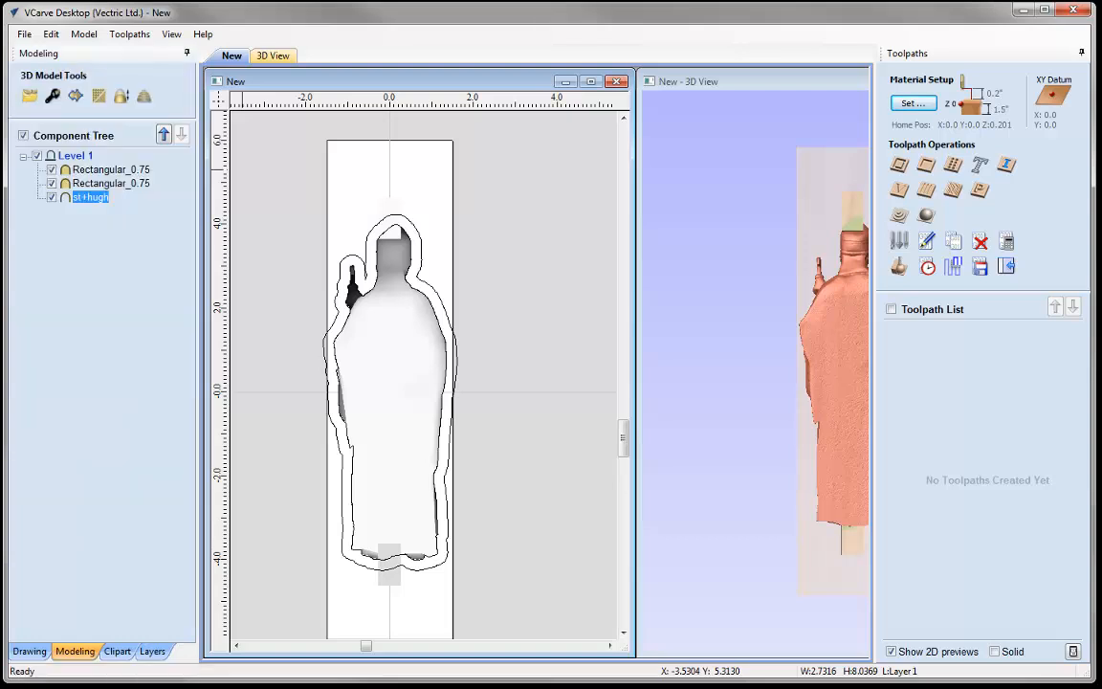
Return to the toolpath layout and select the outer offset boundary vector around the figure.
{"action": "left_click", "coordinate": [186, 53]}
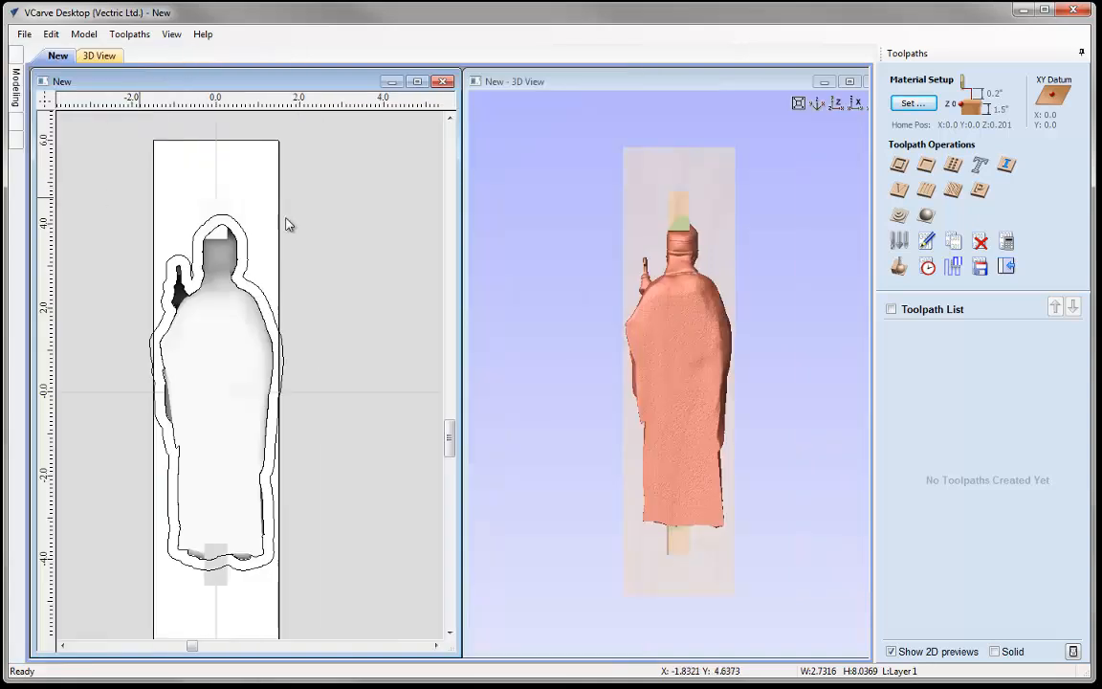
{"action": "left_click", "coordinate": [243, 235]}
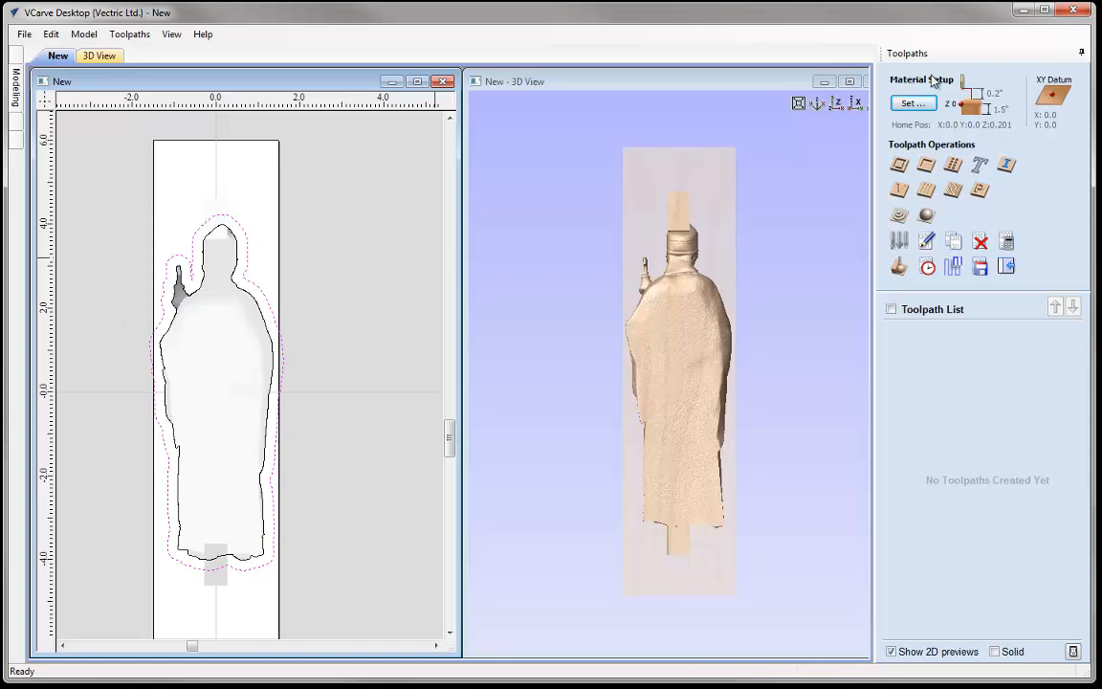
In the material setup, place the XY datum at the lower-left corner and set the gap above the model to 0.05 inches.
{"action": "left_click", "coordinate": [907, 101]}
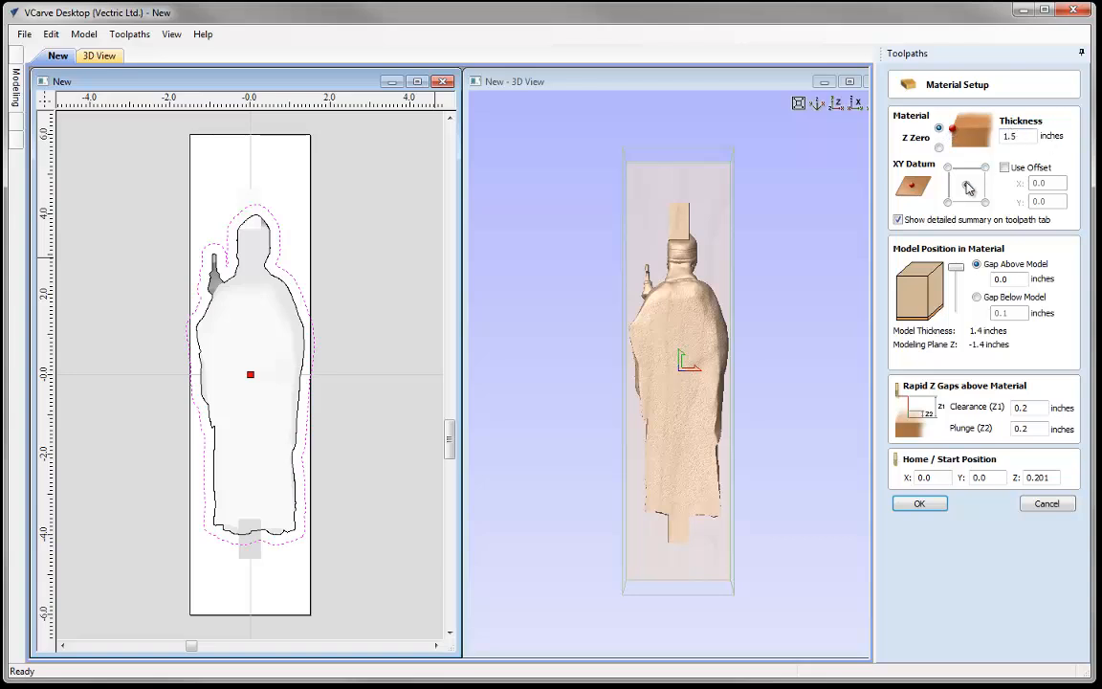
{"action": "left_click", "coordinate": [948, 201]}
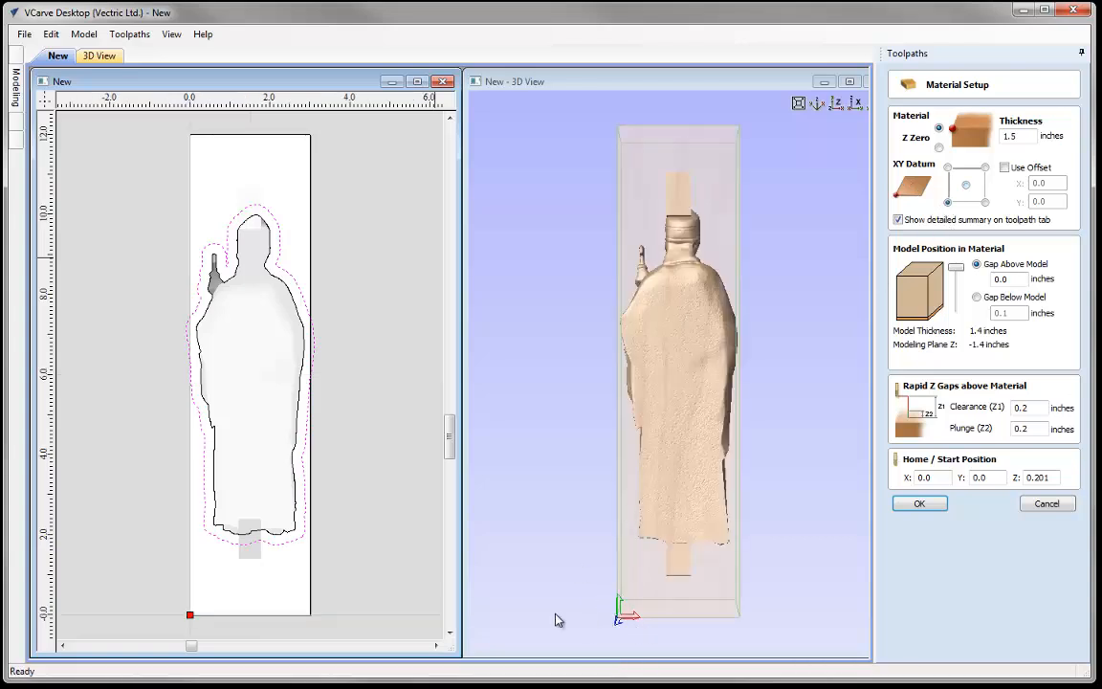
{"action": "left_click_drag", "start_coordinate": [631, 565], "coordinate": [792, 323]}
{"action": "left_click_drag", "start_coordinate": [754, 469], "coordinate": [584, 517]}
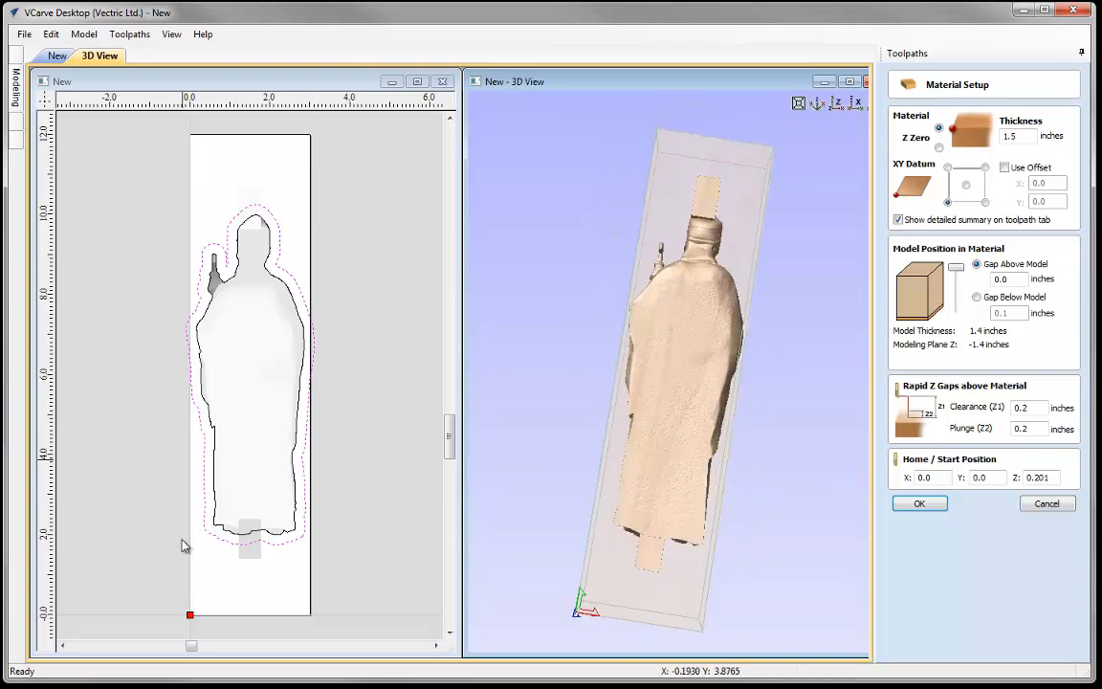
{"action": "left_click_drag", "start_coordinate": [586, 318], "coordinate": [627, 368]}
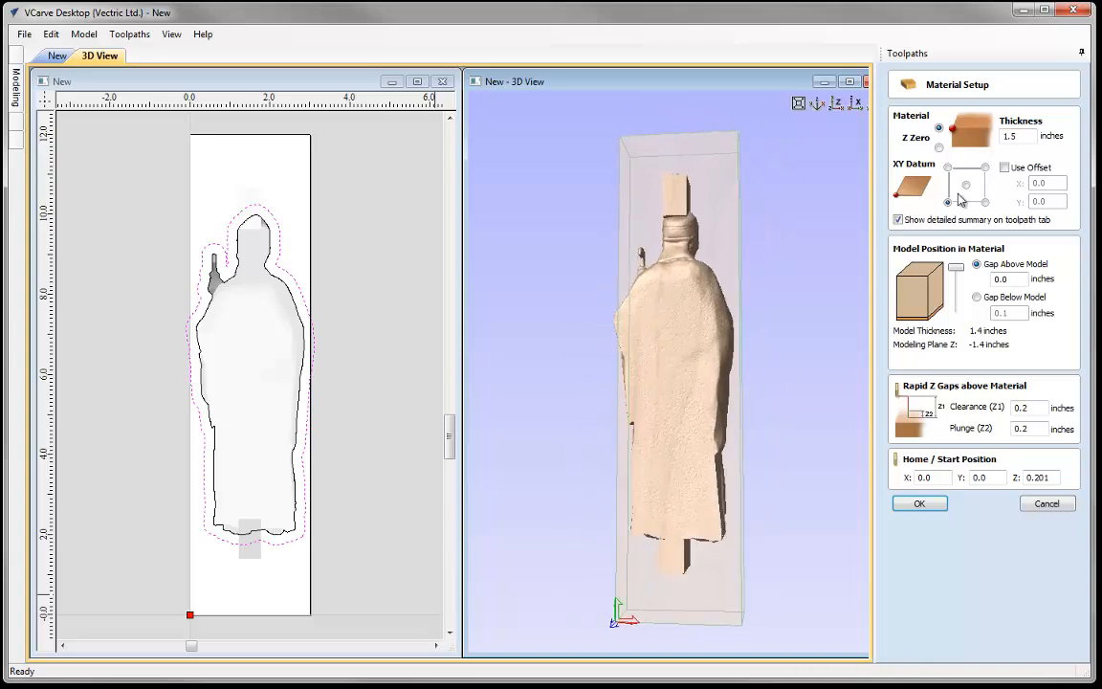
{"action": "left_click", "coordinate": [1012, 279]}
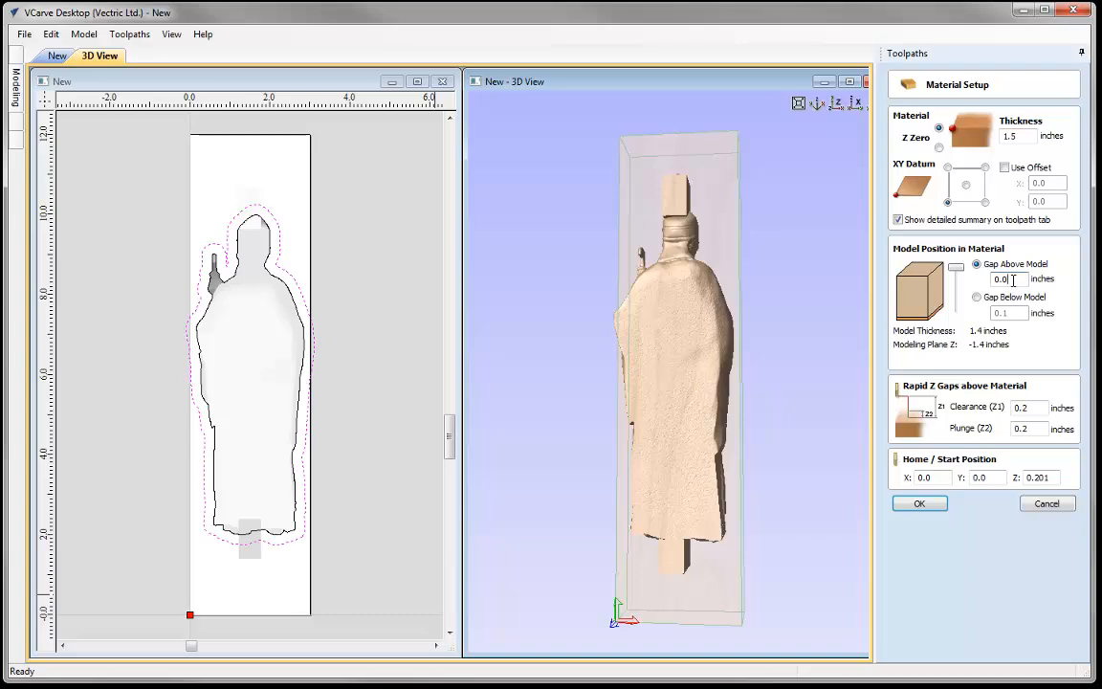
{"action": "type", "text": "5"}
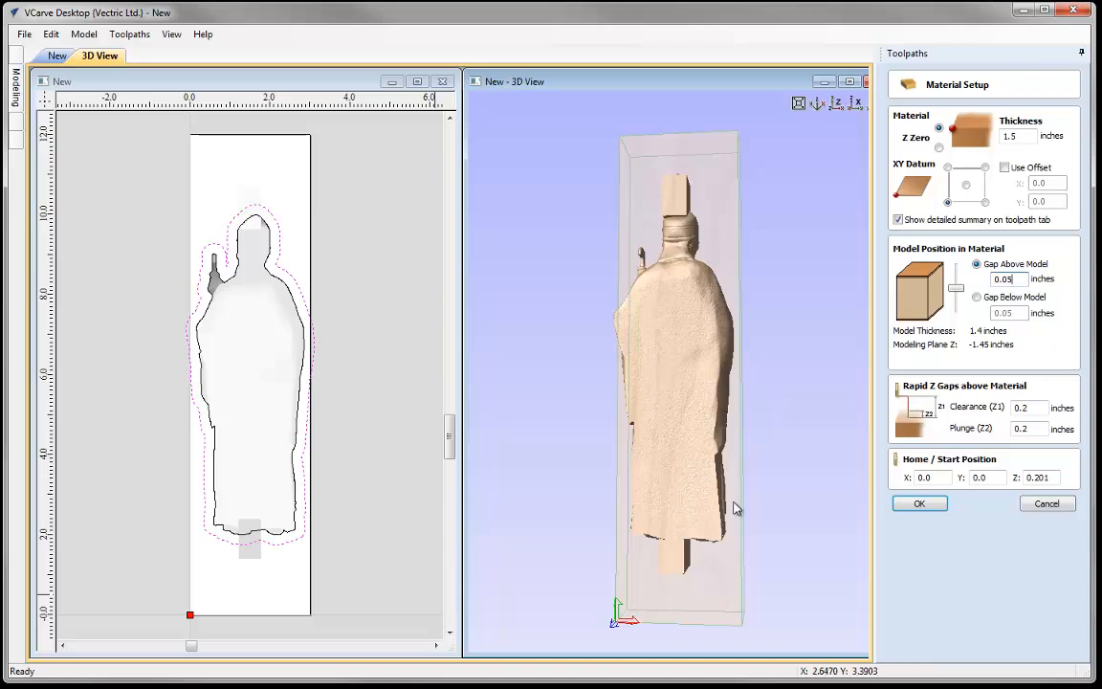
{"action": "left_click", "coordinate": [916, 504]}
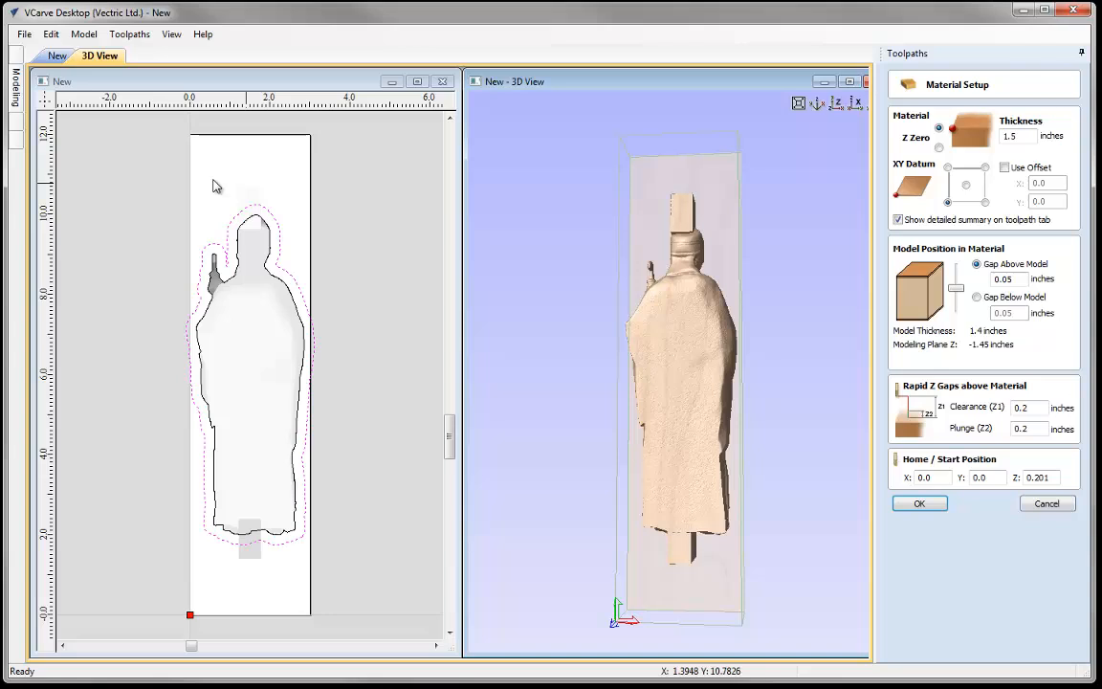
{"action": "left_click", "coordinate": [917, 502]}
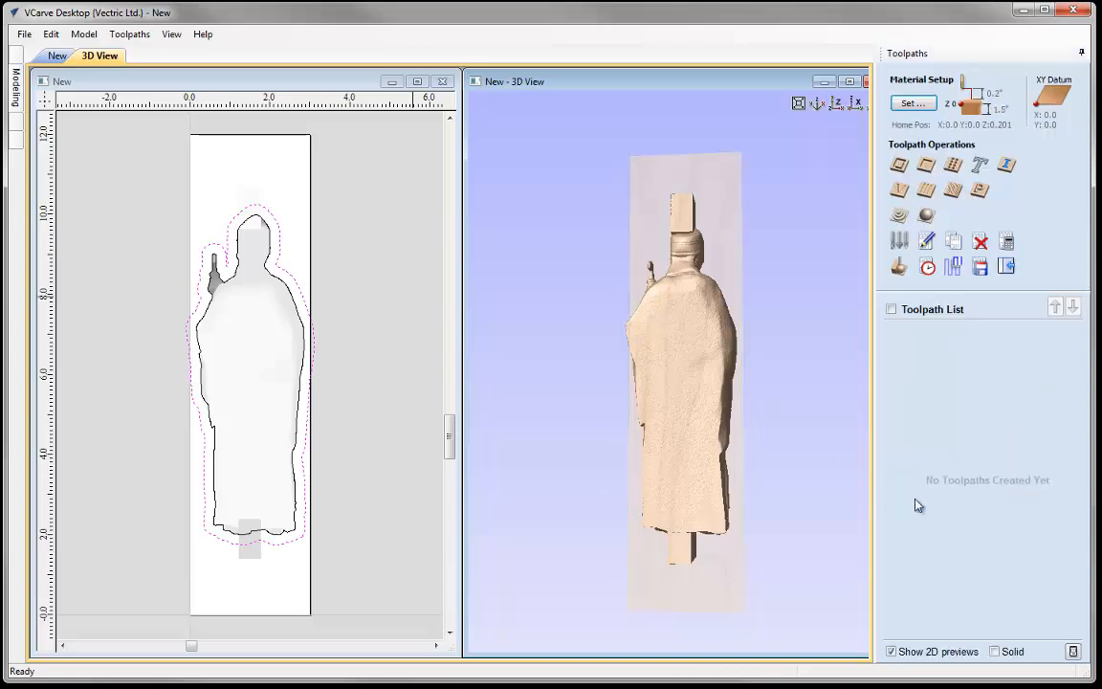
Calculate a rough machining toolpath for the figure inside the selected boundary vector using the Z Level strategy.
{"action": "left_click", "coordinate": [897, 219]}
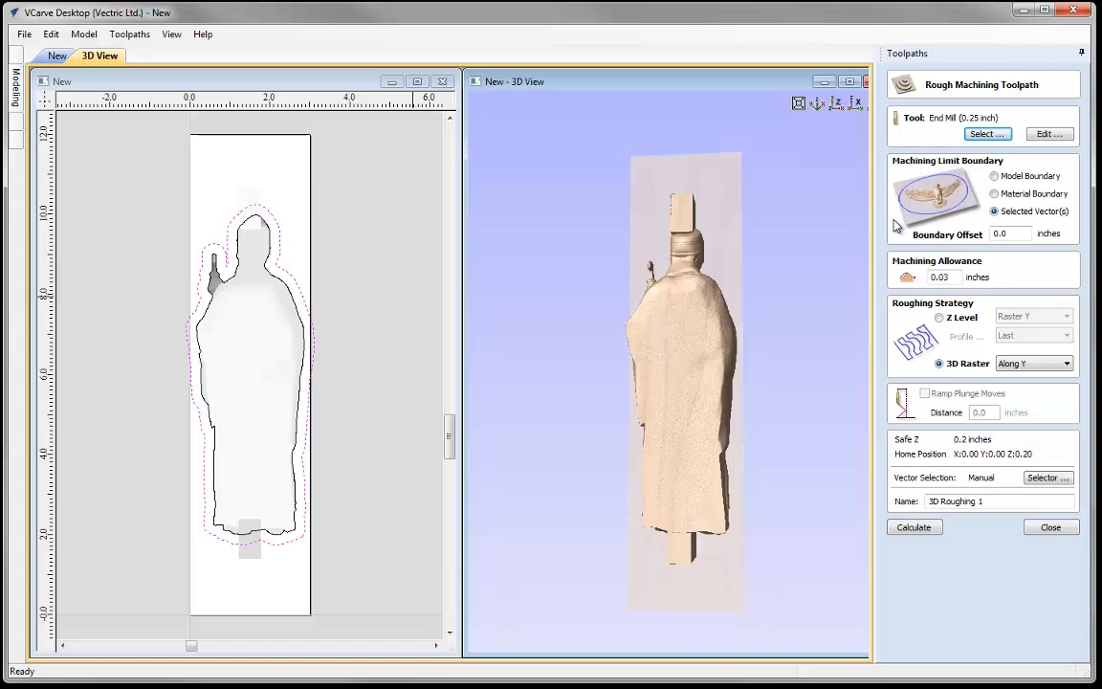
{"action": "left_click", "coordinate": [941, 318]}
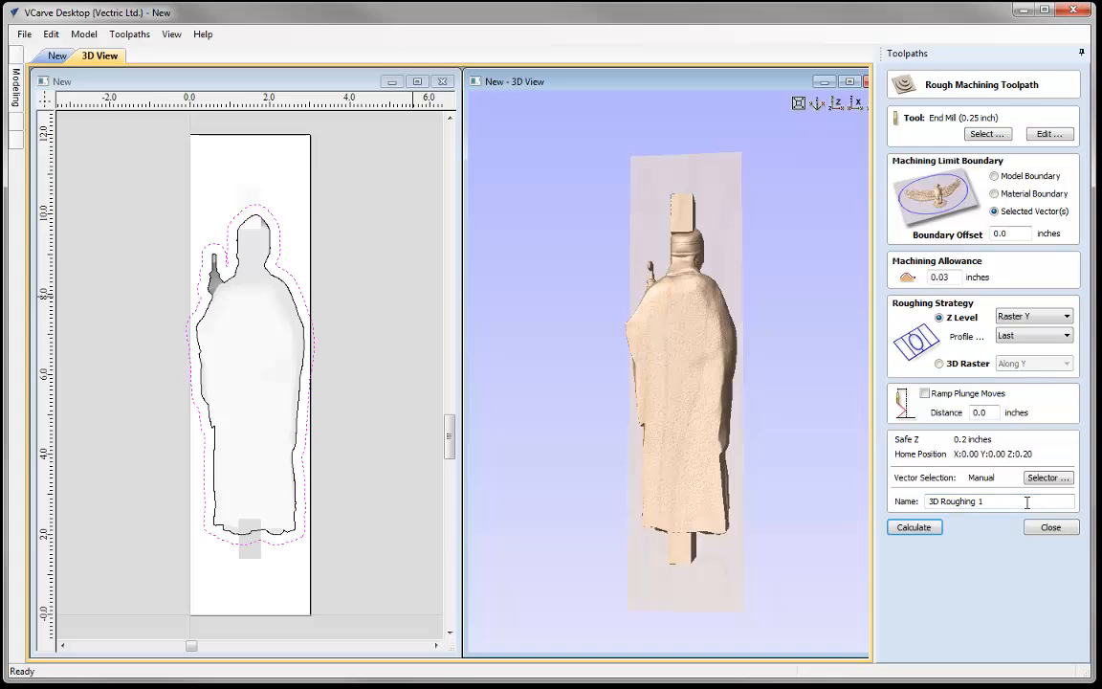
{"action": "left_click", "coordinate": [914, 527]}
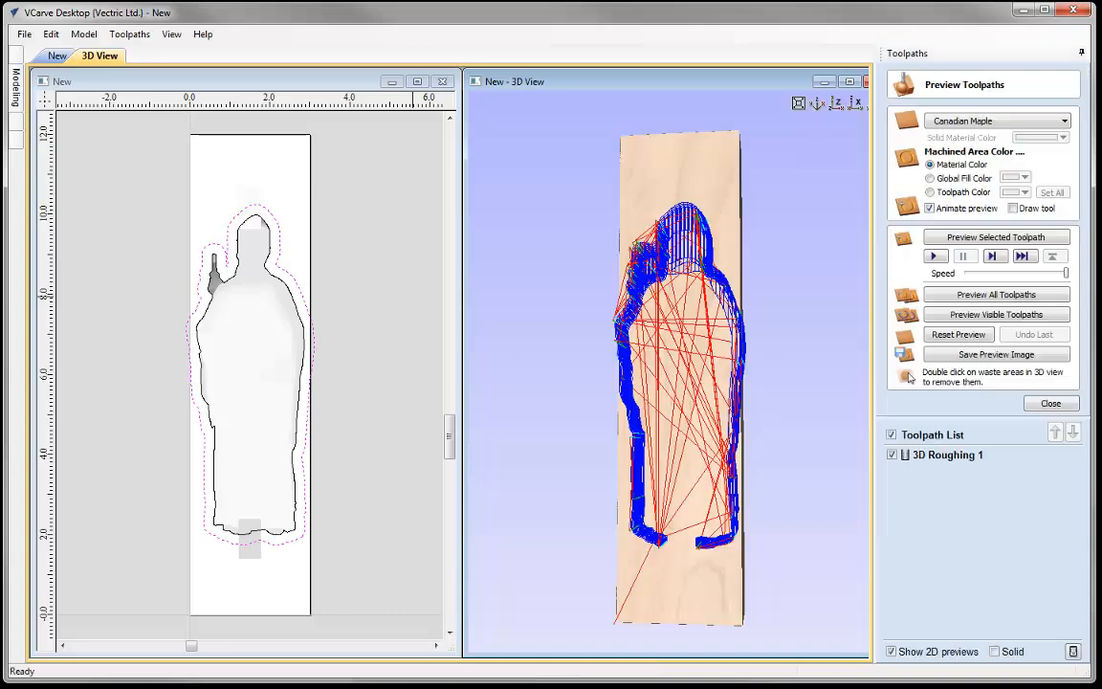
Preview the selected Z Level roughing toolpath on the block and inspect the simulated cut around the figure from several angles.
{"action": "left_click", "coordinate": [986, 238]}
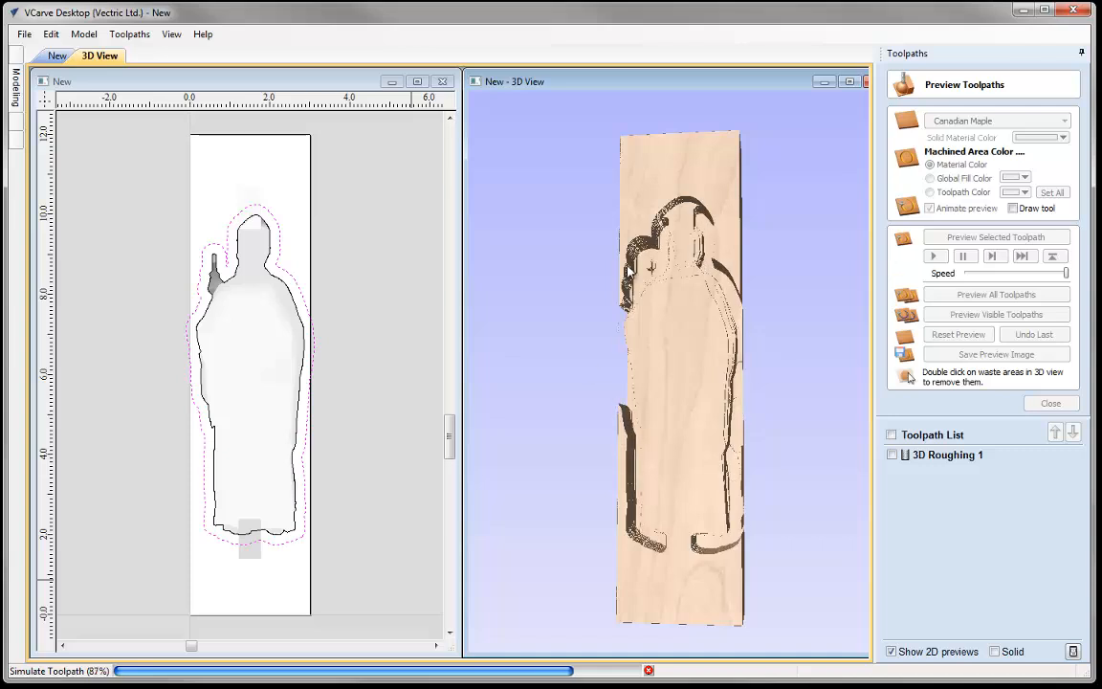
{"action": "left_click_drag", "start_coordinate": [667, 415], "coordinate": [675, 377]}
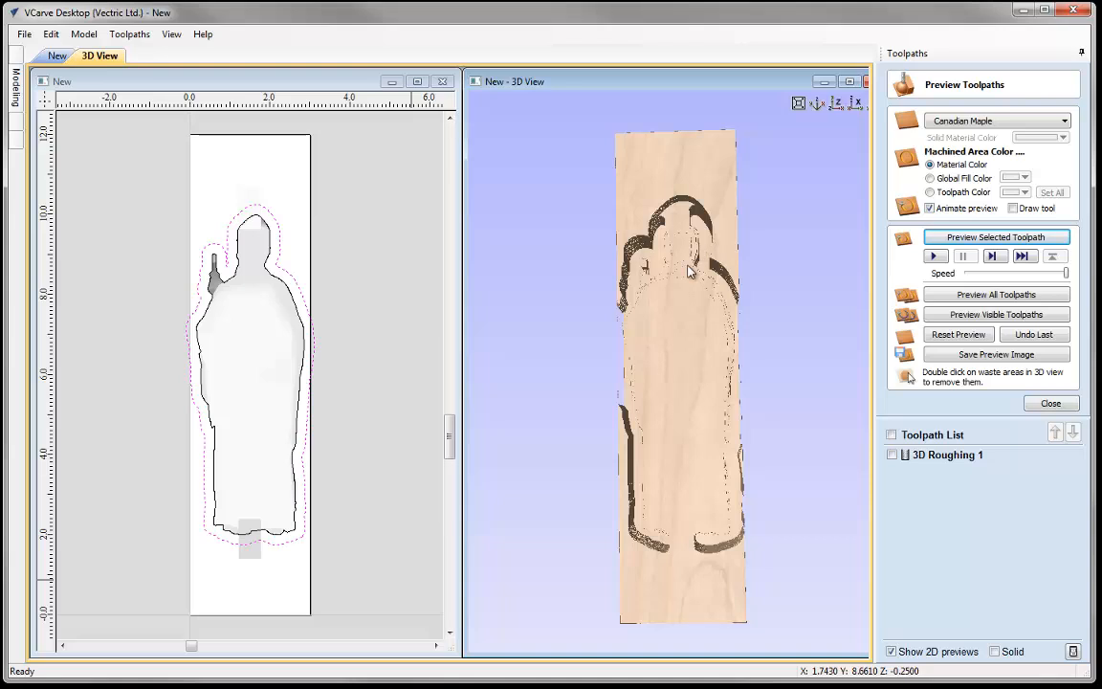
{"action": "left_click_drag", "start_coordinate": [656, 328], "coordinate": [687, 342]}
{"action": "left_click_drag", "start_coordinate": [619, 317], "coordinate": [684, 517]}
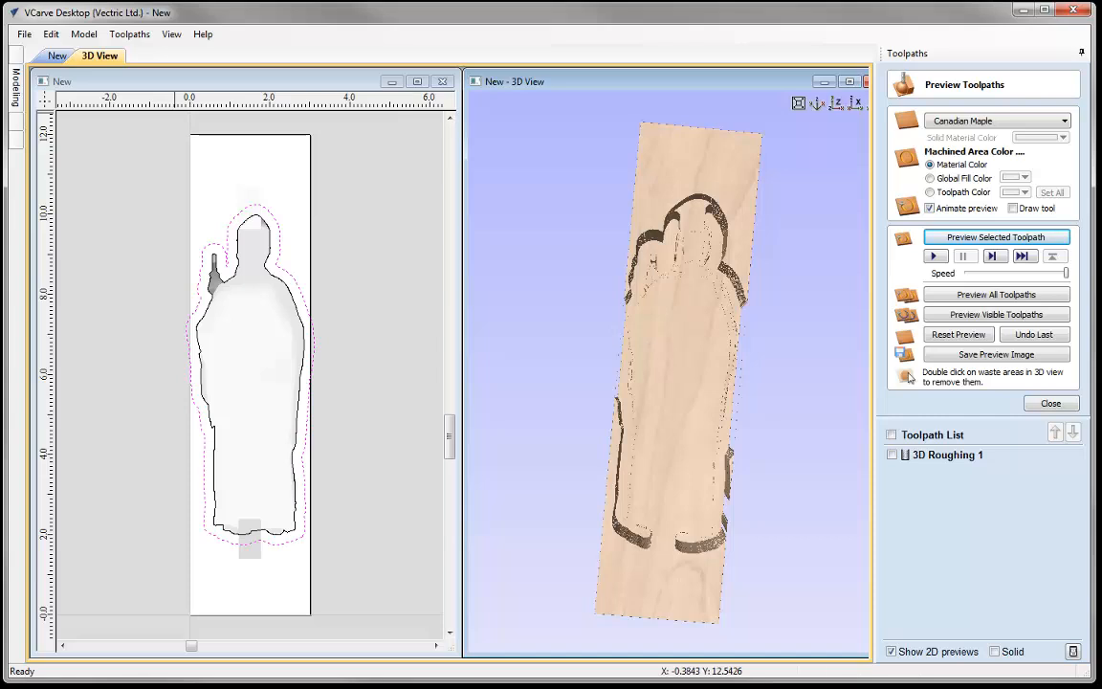
{"action": "left_click_drag", "start_coordinate": [623, 438], "coordinate": [603, 333]}
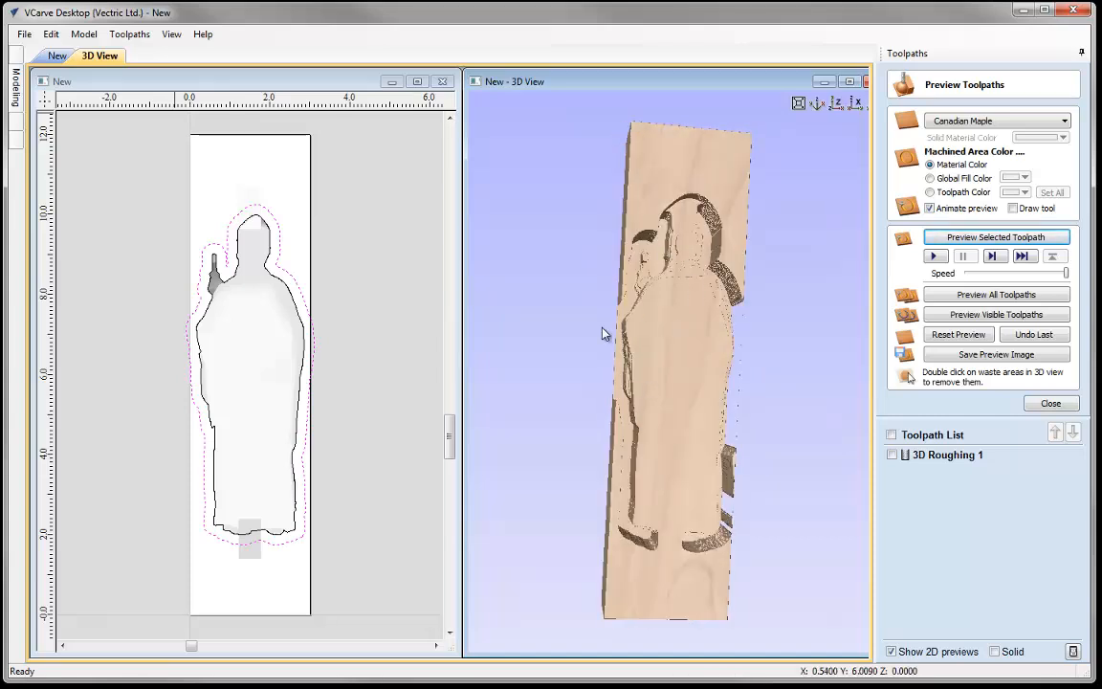
{"action": "left_click_drag", "start_coordinate": [678, 359], "coordinate": [684, 250]}
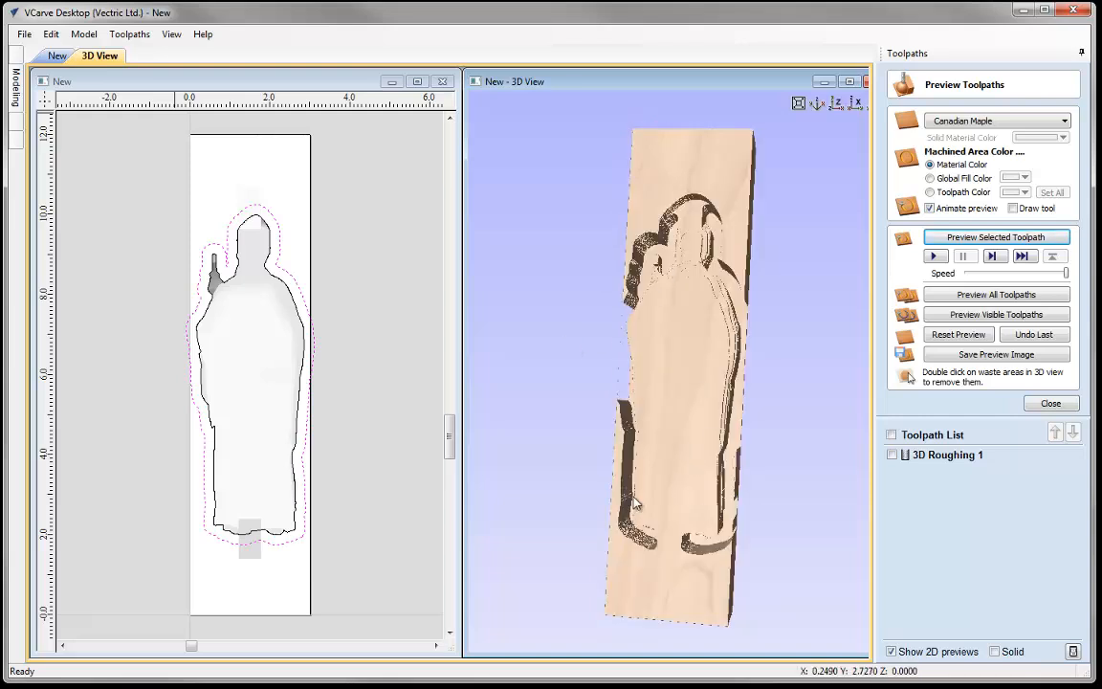
{"action": "left_click_drag", "start_coordinate": [634, 504], "coordinate": [594, 353]}
{"action": "left_click_drag", "start_coordinate": [679, 271], "coordinate": [623, 342]}
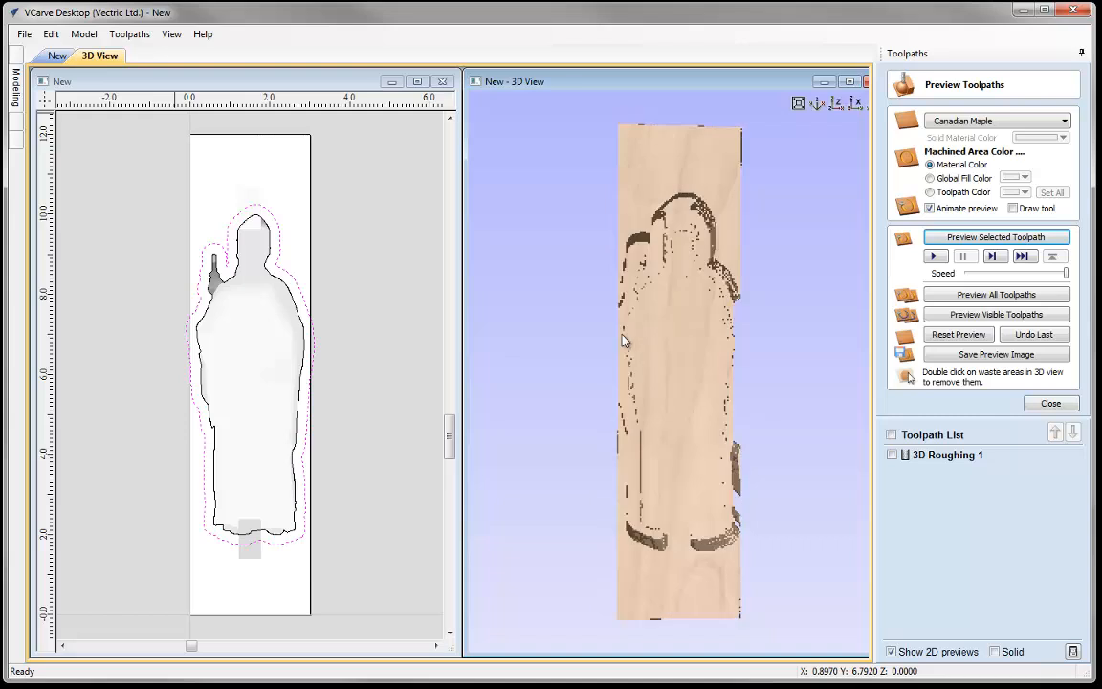
{"action": "left_click", "coordinate": [1051, 403]}
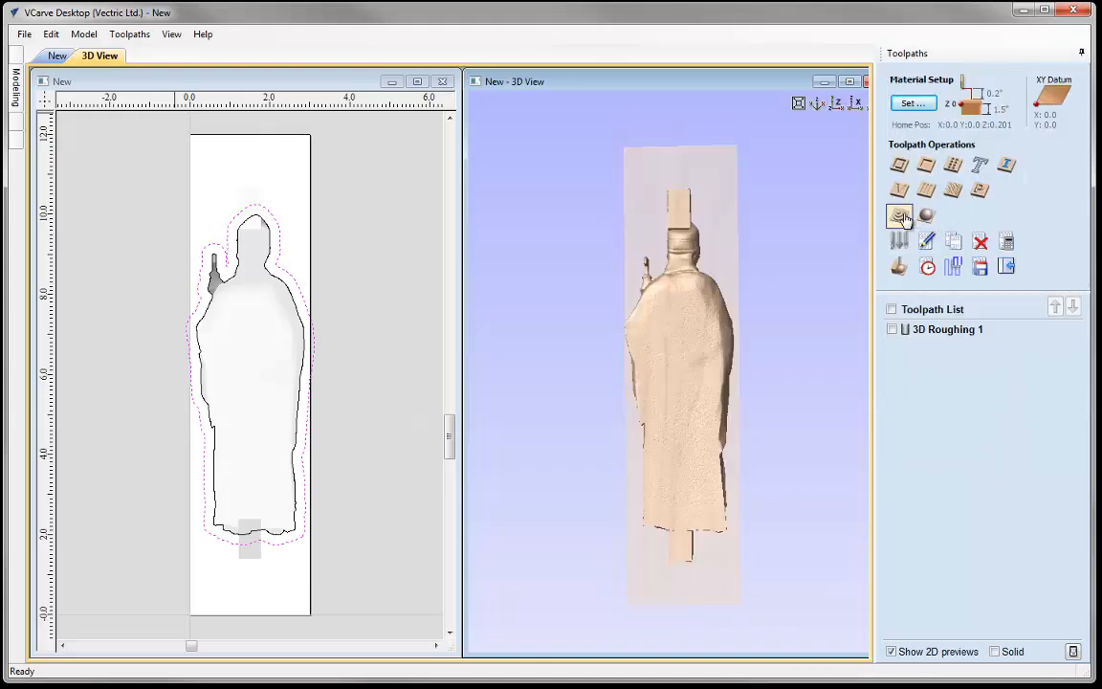
Calculate a second rough machining toolpath inside the selected vector using the 3D Raster strategy along Y, and preview its cut.
{"action": "left_click", "coordinate": [900, 214]}
{"action": "left_click", "coordinate": [976, 363]}
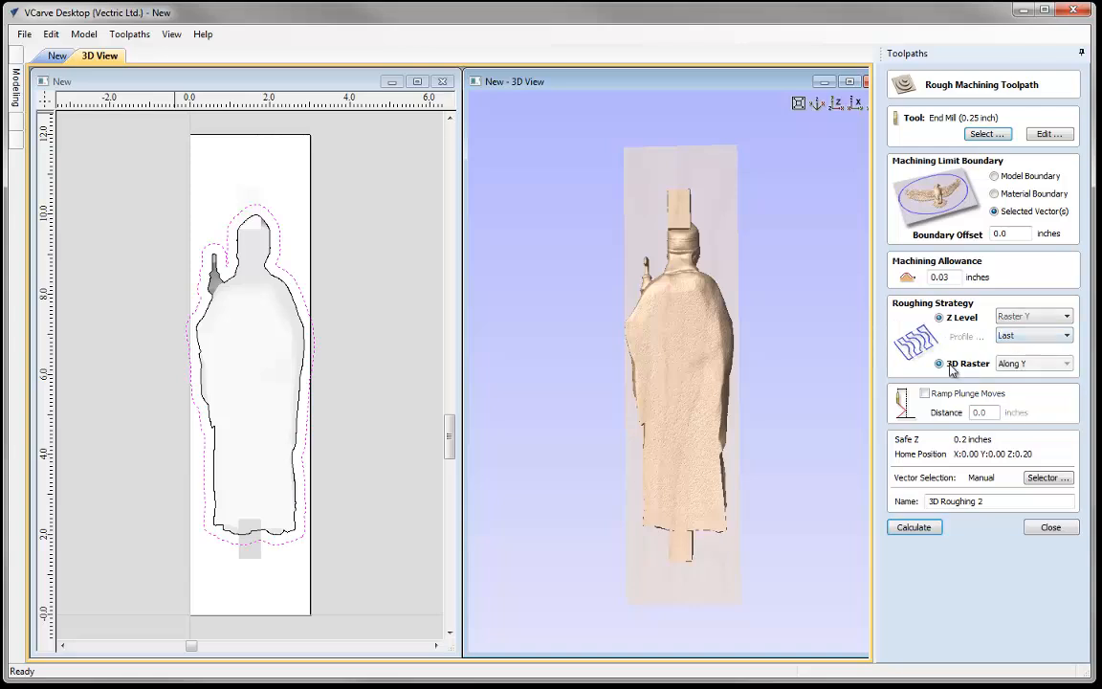
{"action": "left_click", "coordinate": [915, 527]}
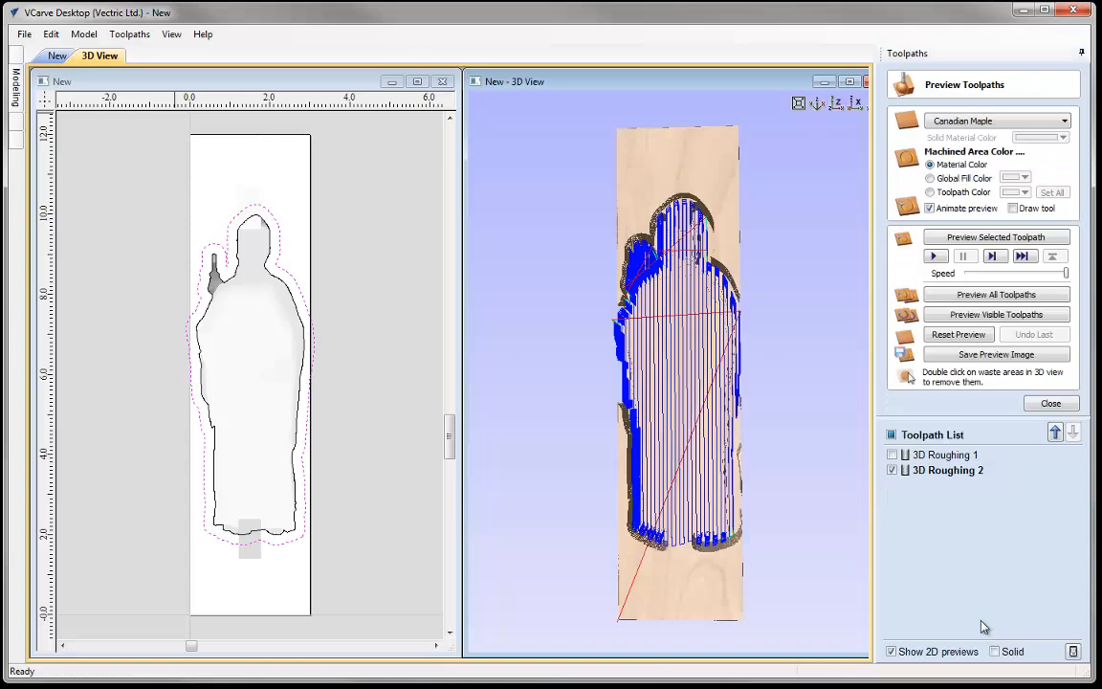
{"action": "left_click", "coordinate": [997, 240]}
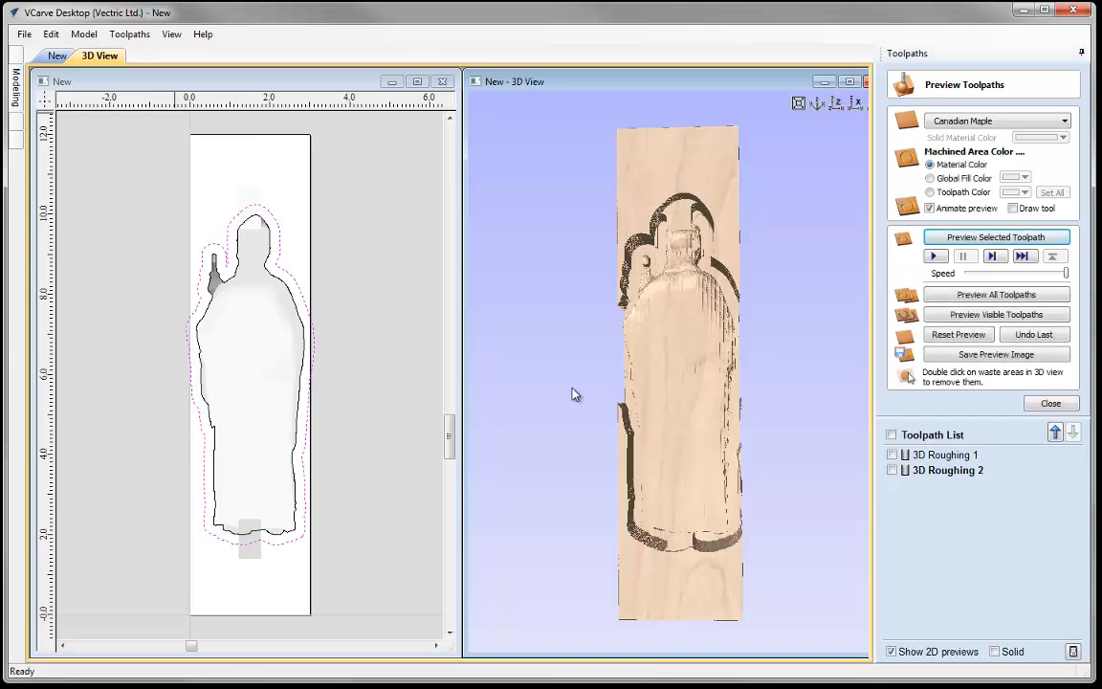
{"action": "left_click_drag", "start_coordinate": [705, 359], "coordinate": [677, 360]}
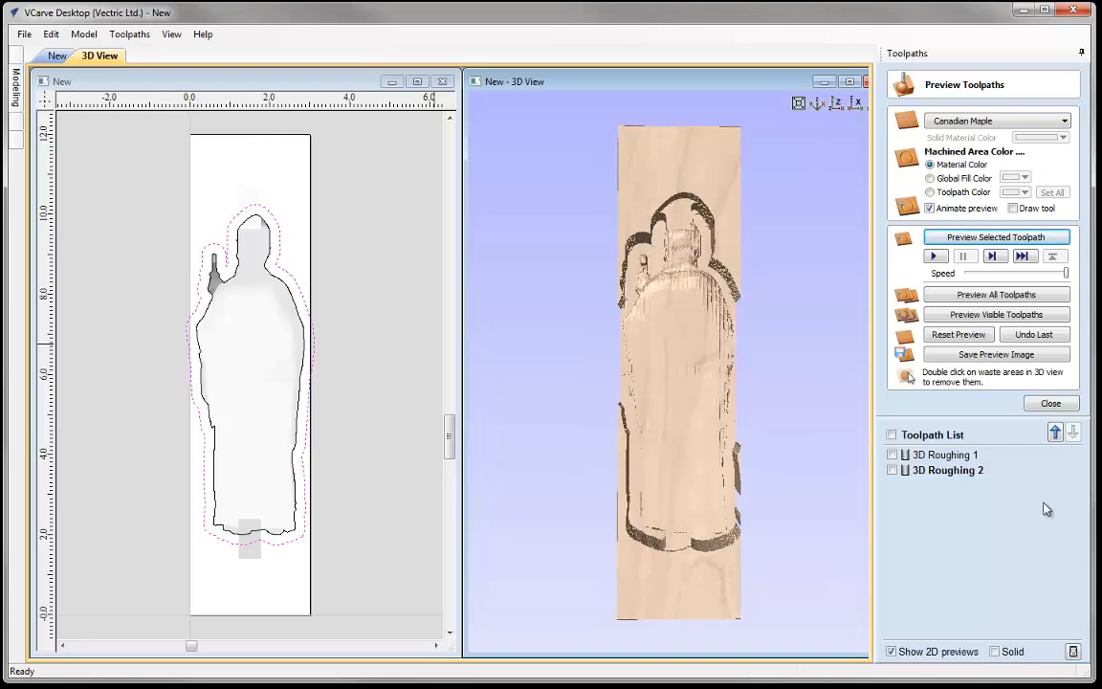
{"action": "left_click", "coordinate": [1074, 402]}
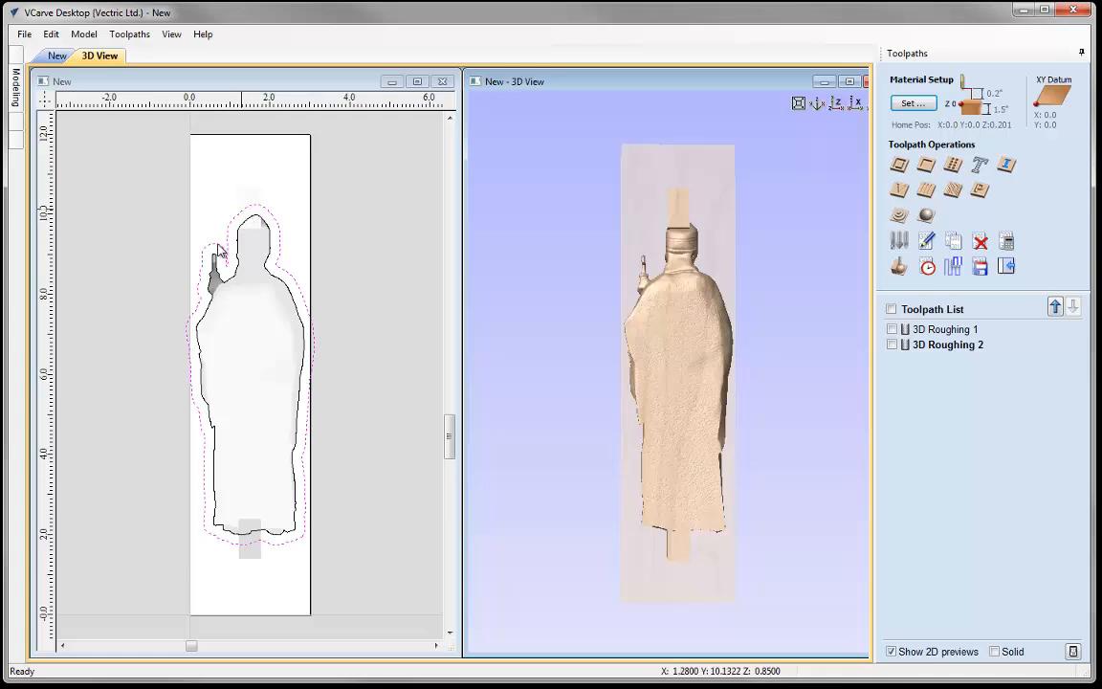
Calculate a finish machining toolpath with the 0.125 inch ball nose, Raster strategy and 90 degree raster angle, and preview the result.
{"action": "left_click", "coordinate": [926, 215]}
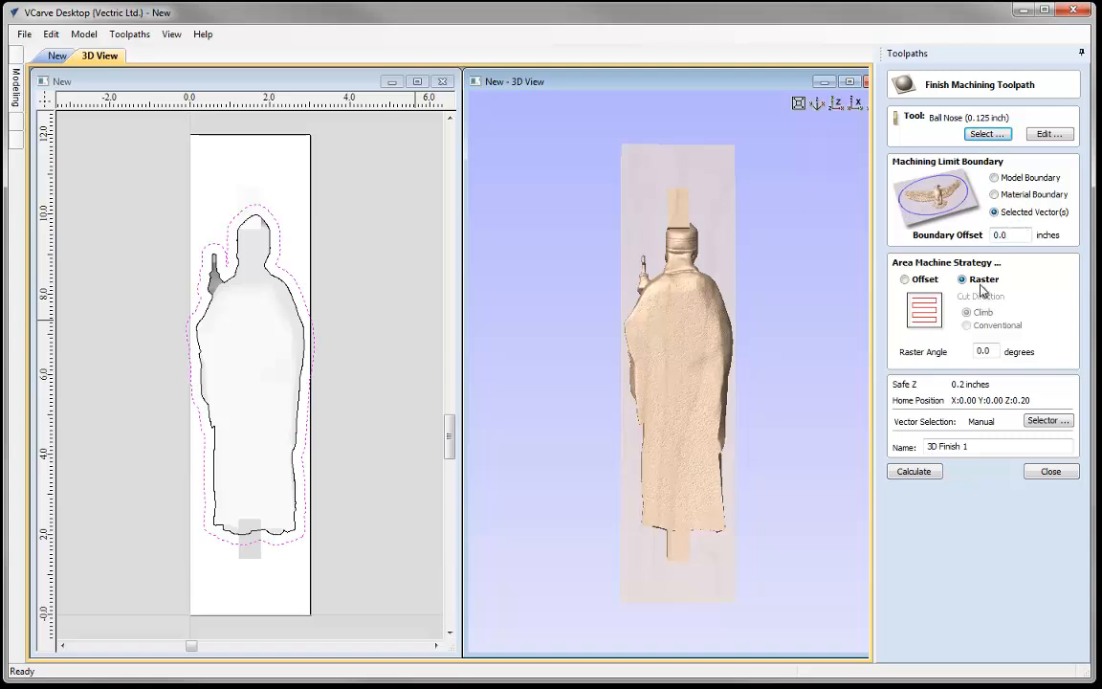
{"action": "key", "text": "Tab"}
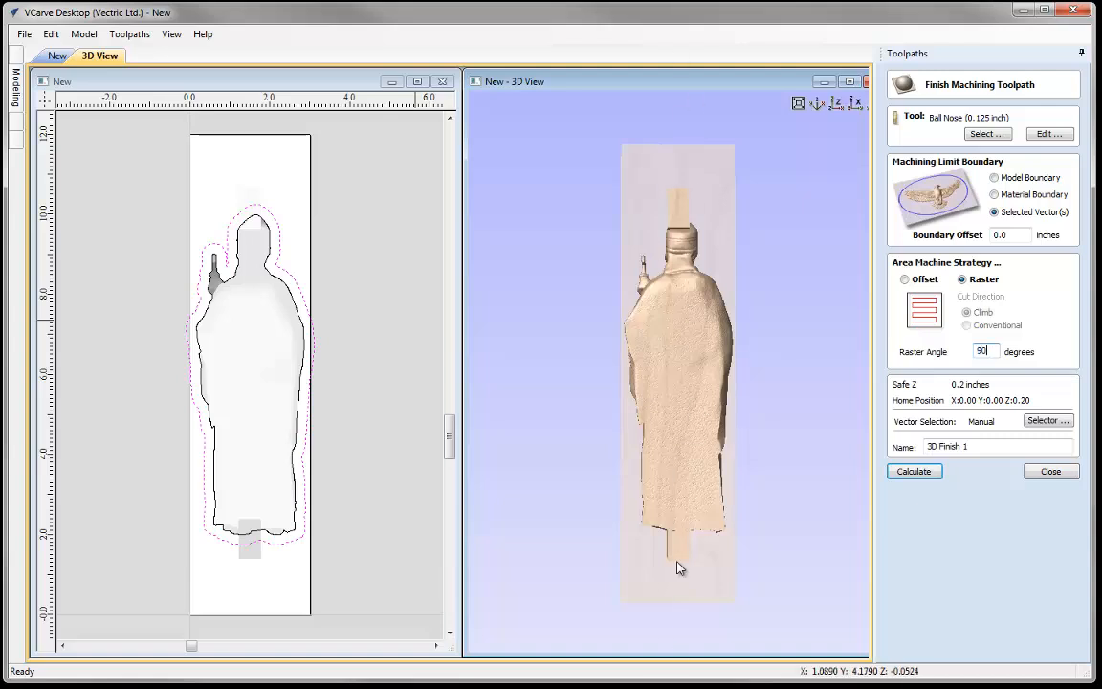
{"action": "left_click", "coordinate": [934, 479]}
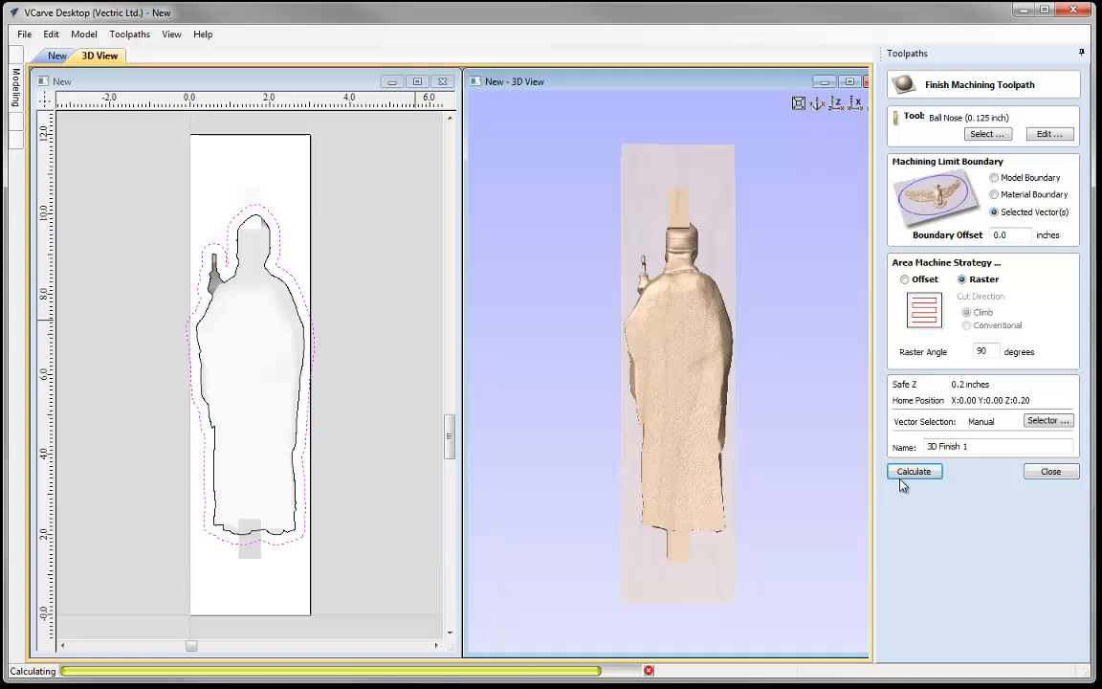
{"action": "left_click", "coordinate": [952, 238]}
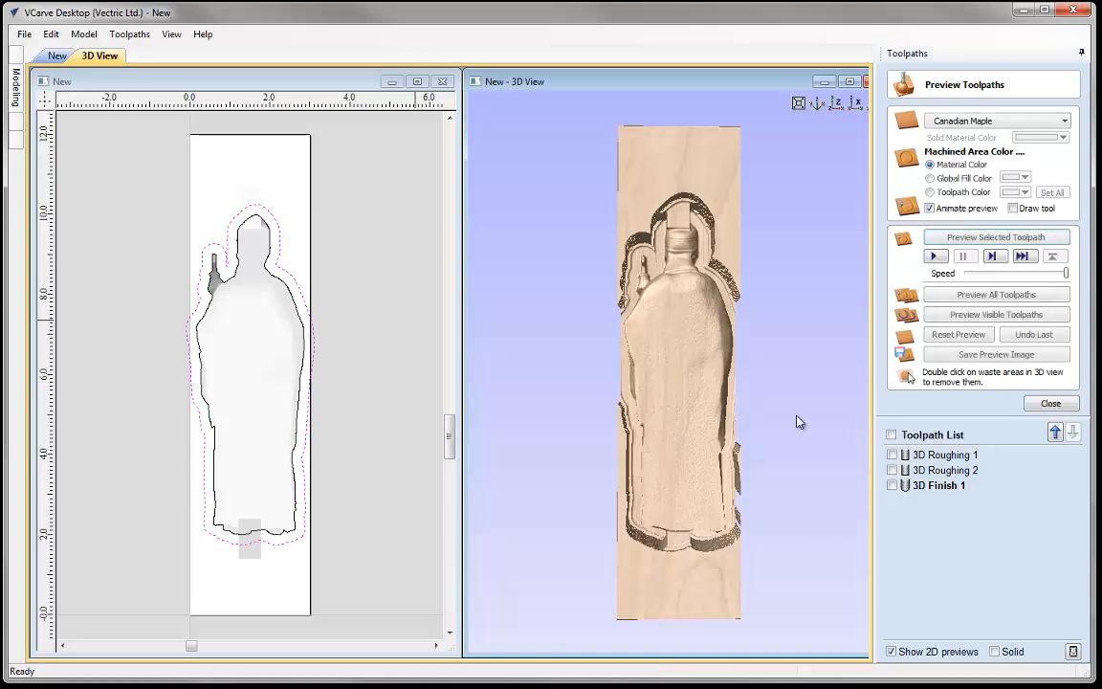
{"action": "left_click_drag", "start_coordinate": [724, 419], "coordinate": [727, 392]}
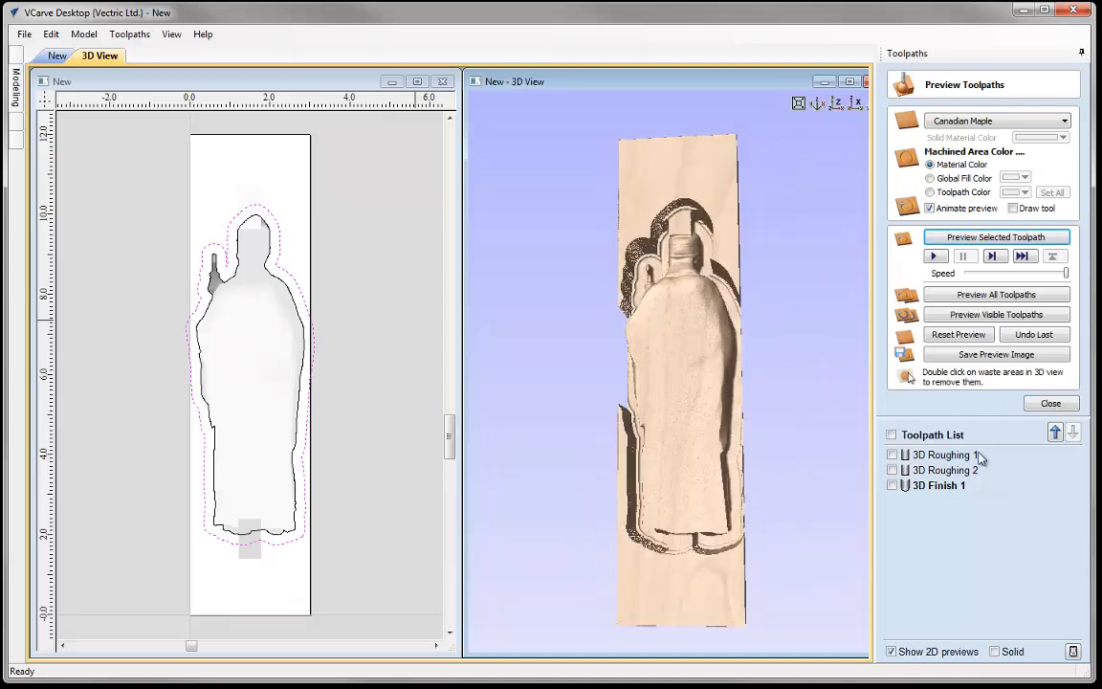
{"action": "left_click", "coordinate": [1051, 404]}
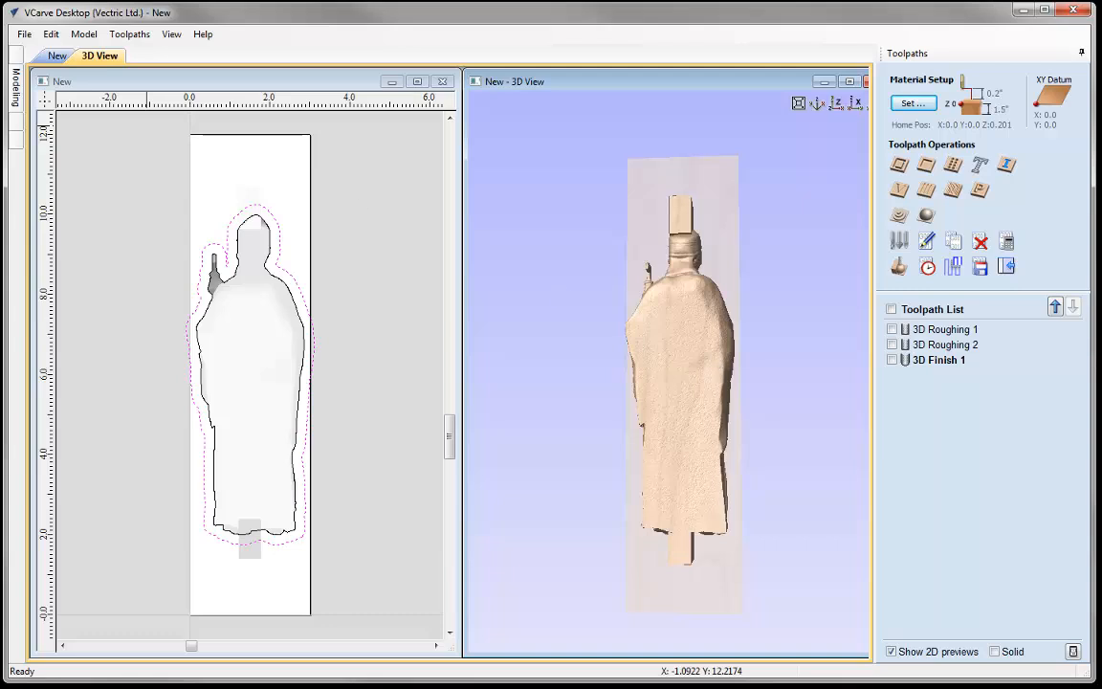
Save the job under the name StHughBottom.crv in the StHugh_FILES folder.
{"action": "left_click", "coordinate": [25, 34]}
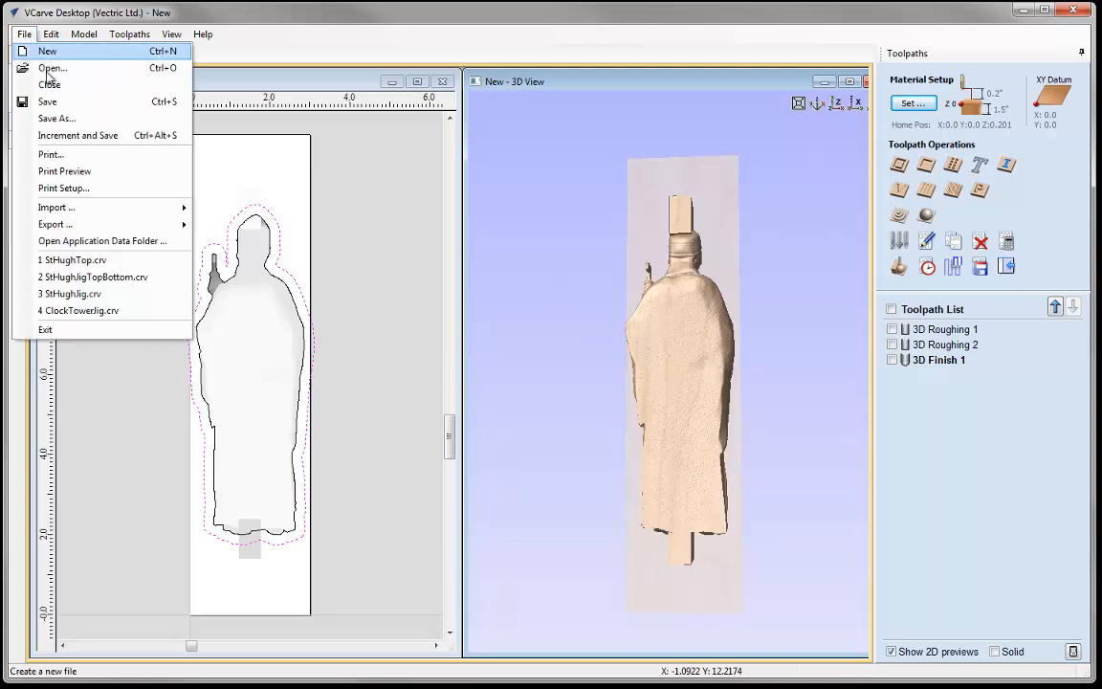
{"action": "left_click", "coordinate": [77, 119]}
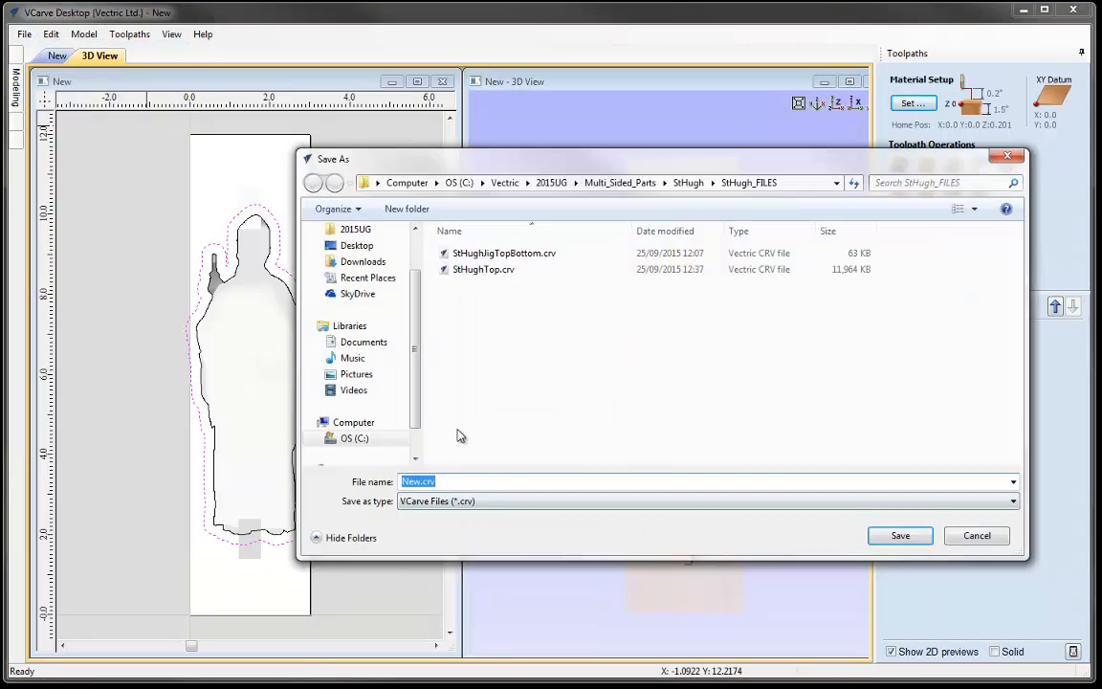
{"action": "left_click", "coordinate": [507, 271]}
{"action": "left_click", "coordinate": [434, 482]}
{"action": "left_click", "coordinate": [435, 481]}
{"action": "key", "text": "Delete"}
{"action": "key", "text": "Delete"}
{"action": "type", "text": "ottom"}
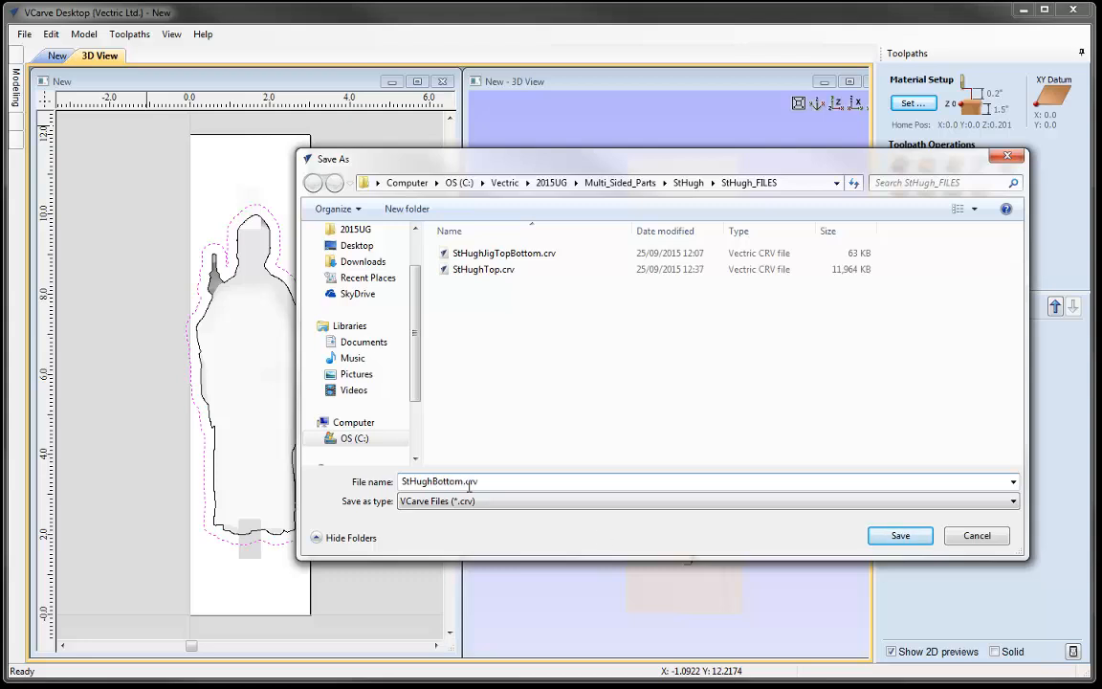
{"action": "left_click", "coordinate": [906, 535]}
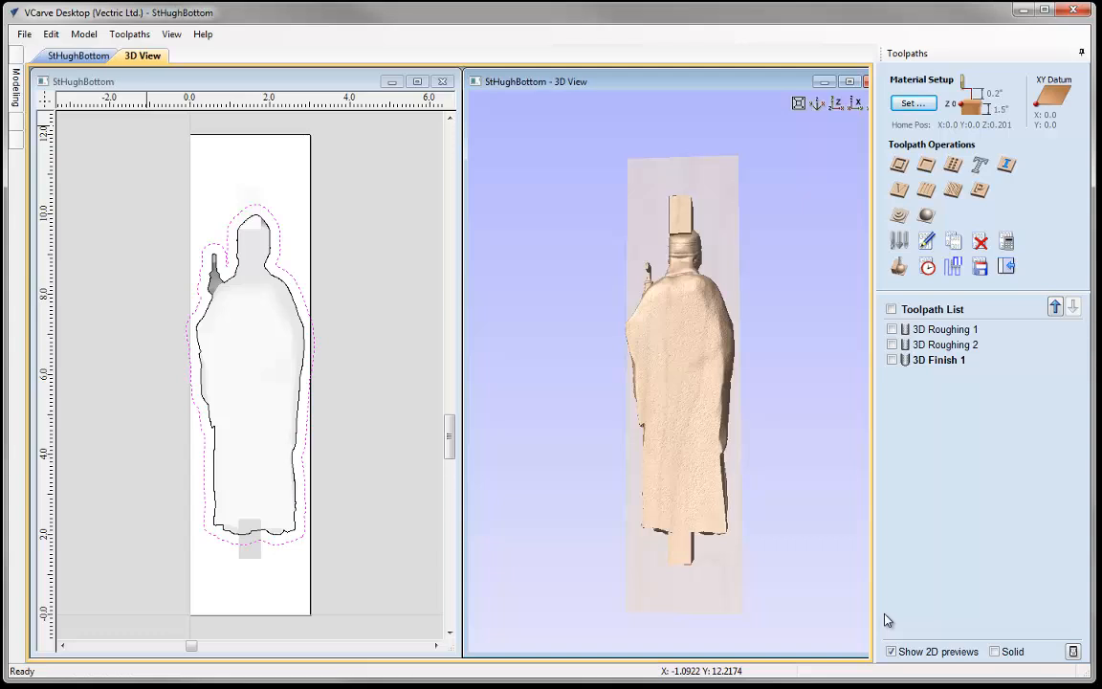
Look over the figure's back side in 3D and close the StHughBottom job.
{"action": "left_click_drag", "start_coordinate": [770, 450], "coordinate": [641, 380]}
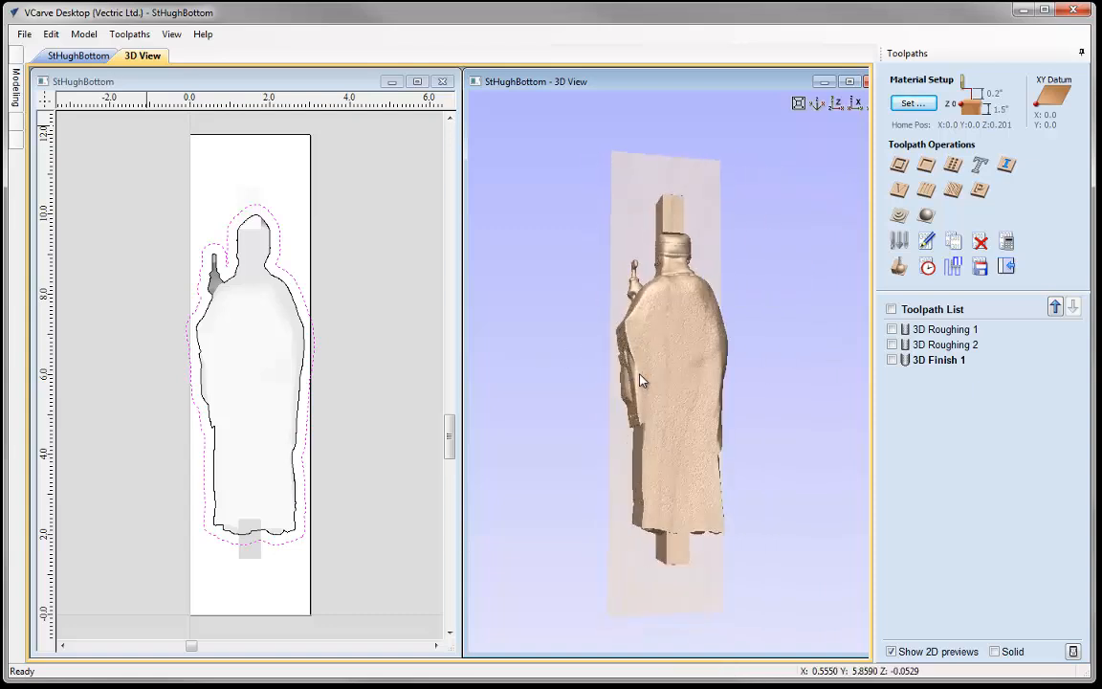
{"action": "left_click", "coordinate": [24, 35]}
{"action": "left_click", "coordinate": [63, 85]}
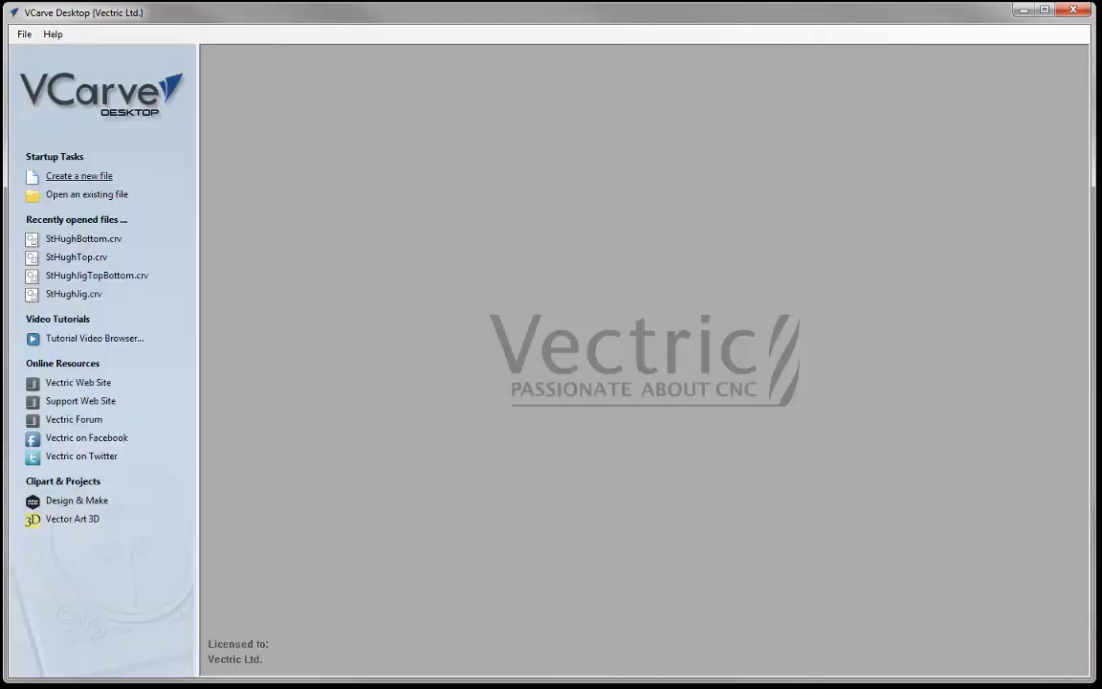
Create a new job 1.5 inches wide, 12 inches high and 3 inches thick with the XY datum at the centre.
{"action": "left_click", "coordinate": [84, 176]}
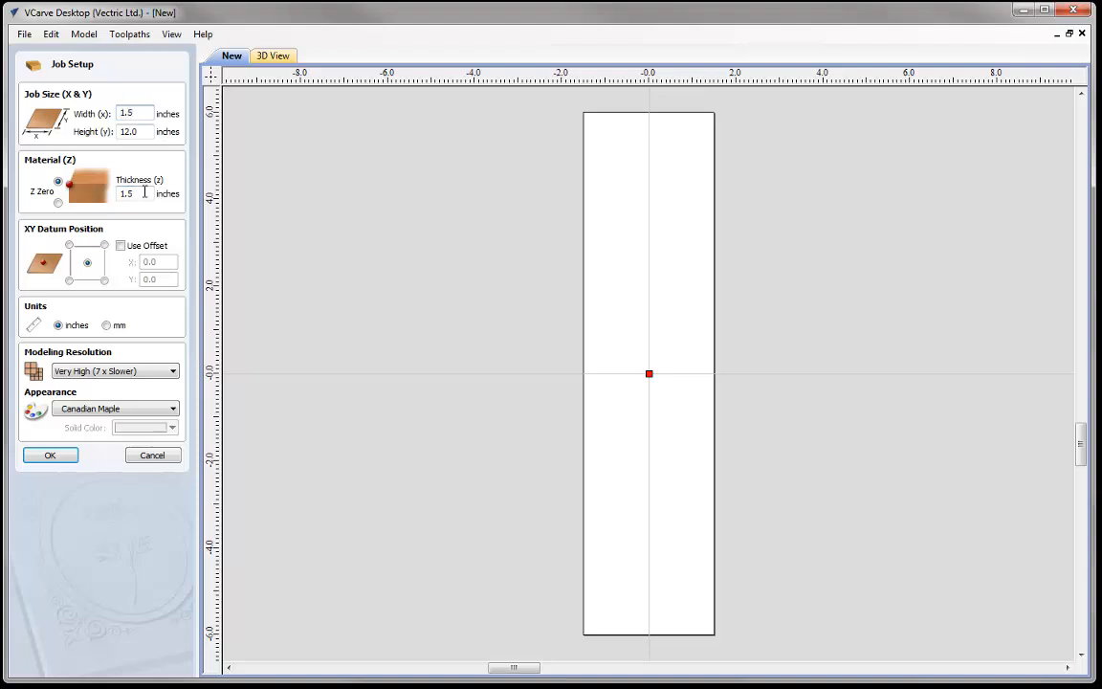
{"action": "key", "text": "Tab"}
{"action": "key", "text": "Tab"}
{"action": "type", "text": "3"}
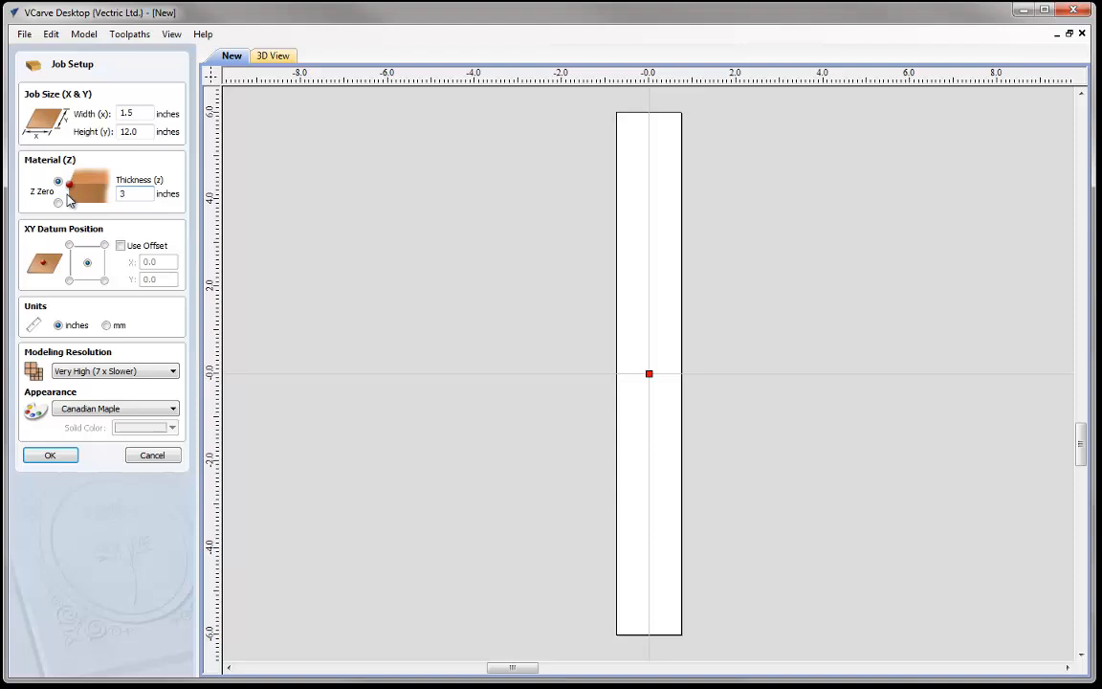
{"action": "left_click", "coordinate": [61, 458]}
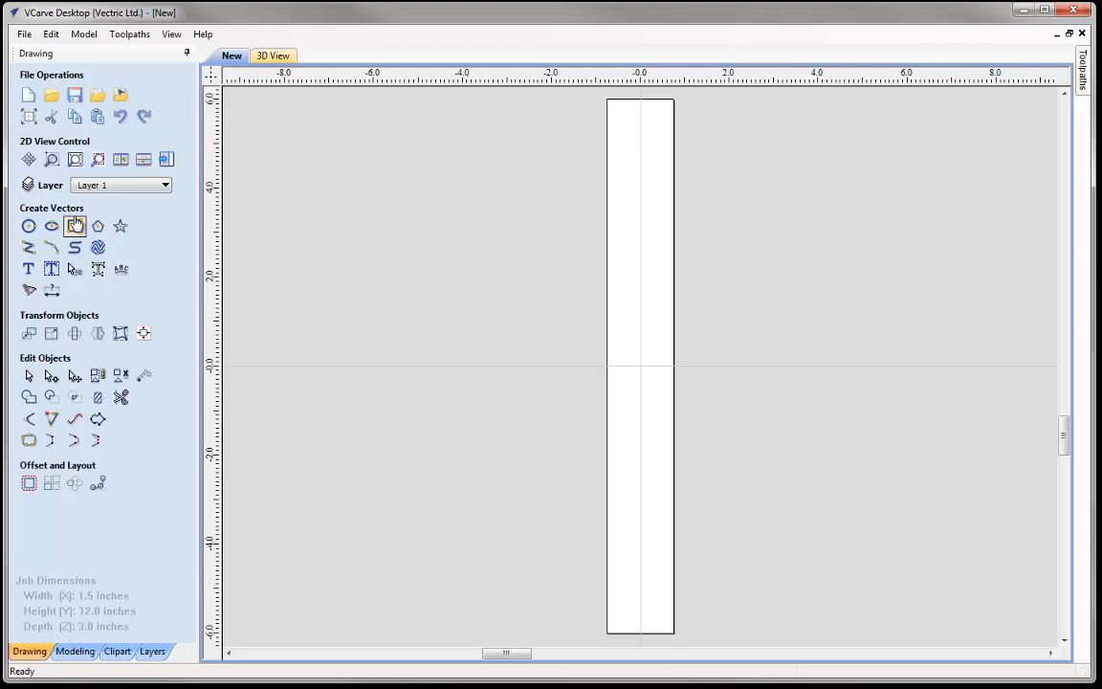
Draw a square-cornered rectangle 1.5 by 12 inches along the edges of the material.
{"action": "left_click", "coordinate": [75, 226]}
{"action": "left_click_drag", "start_coordinate": [608, 98], "coordinate": [676, 633]}
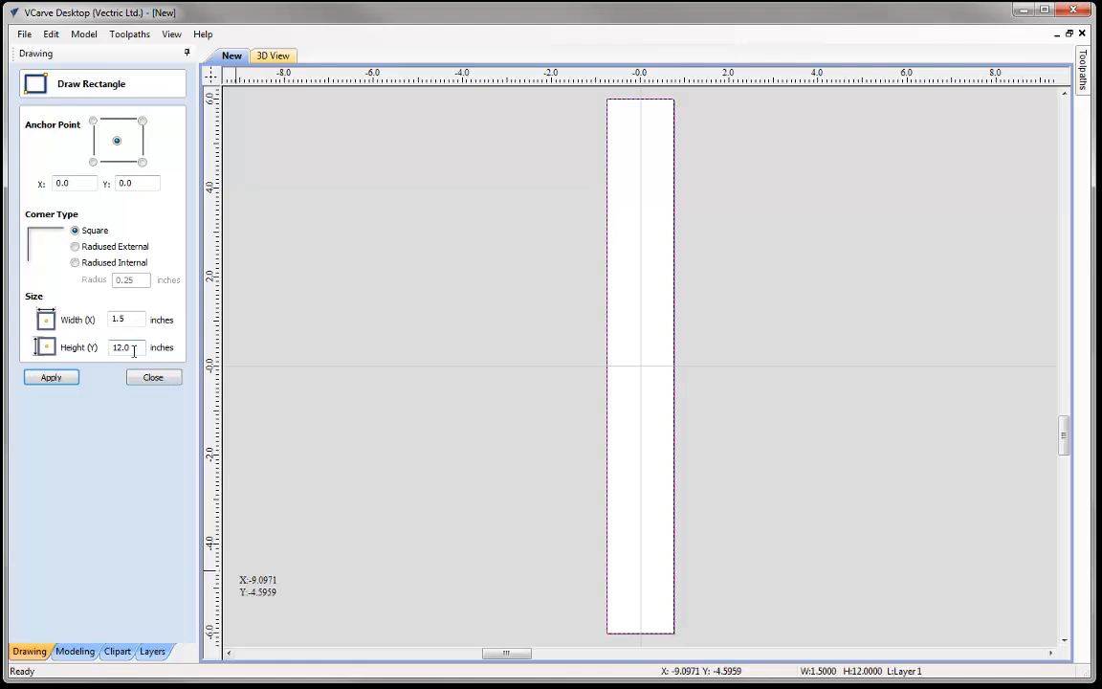
{"action": "left_click", "coordinate": [154, 379]}
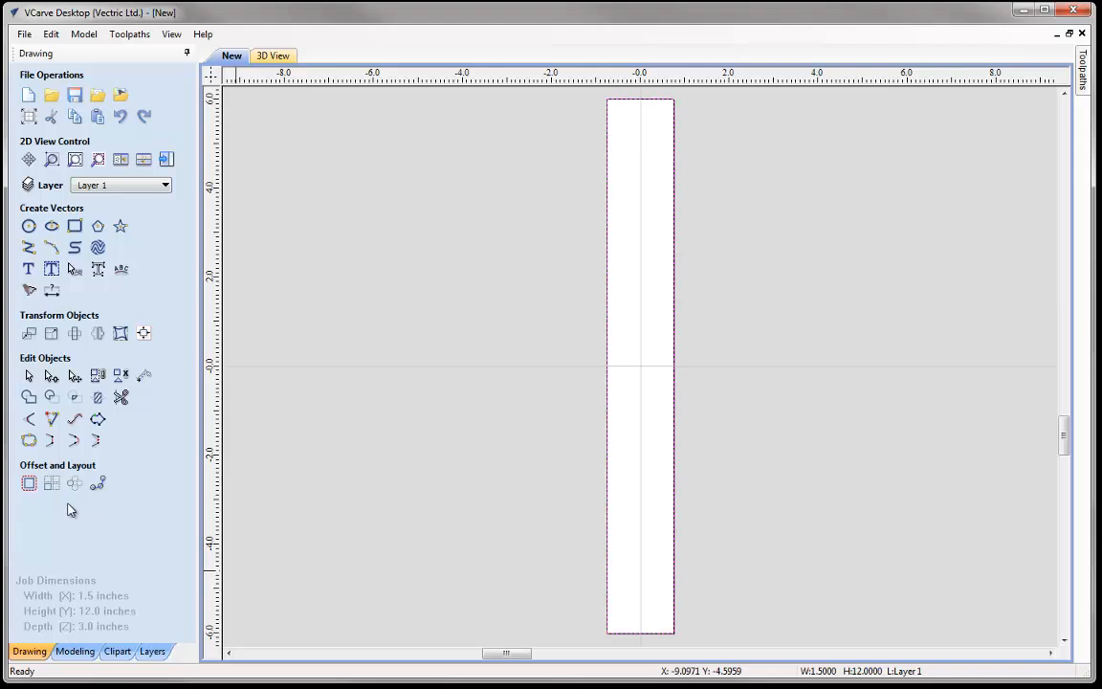
Add dog-bone fillets with a 0.13 inch tool radius to all four corners of the rectangle.
{"action": "left_click", "coordinate": [29, 422]}
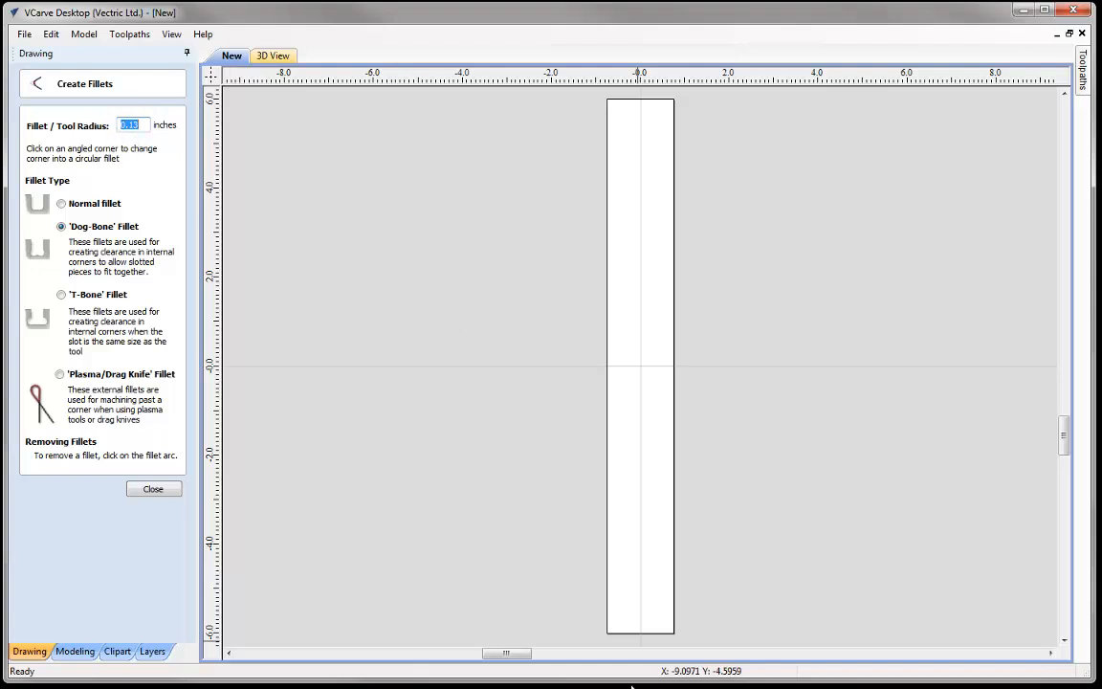
{"action": "left_click", "coordinate": [610, 631]}
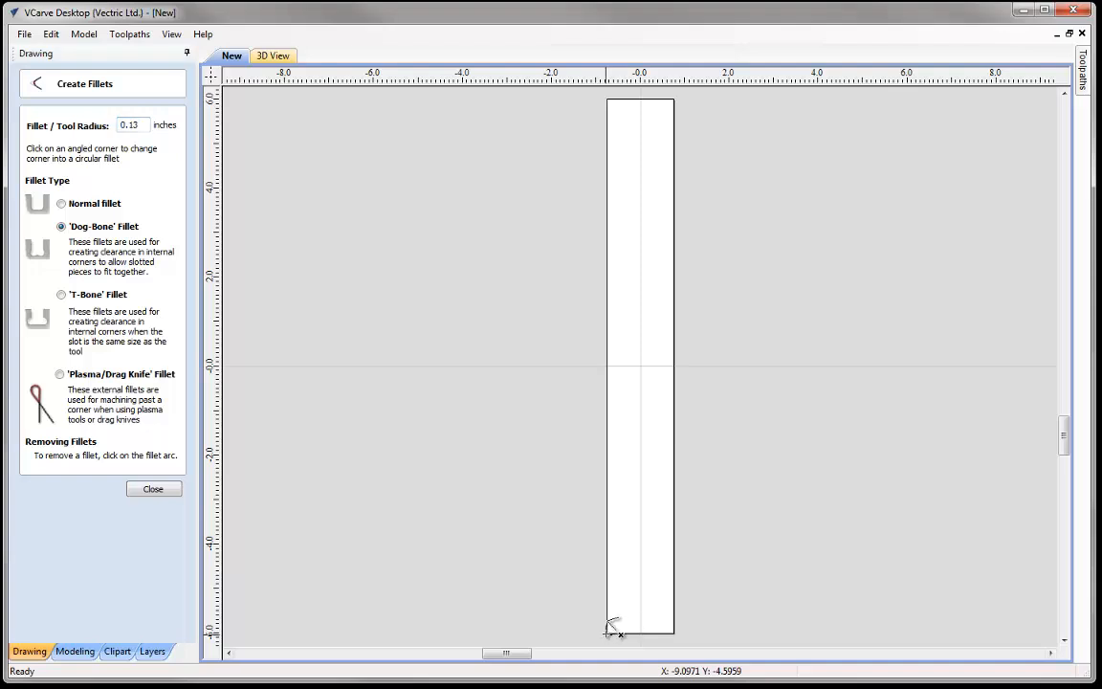
{"action": "left_click", "coordinate": [675, 631]}
{"action": "left_click", "coordinate": [675, 99]}
{"action": "left_click", "coordinate": [609, 100]}
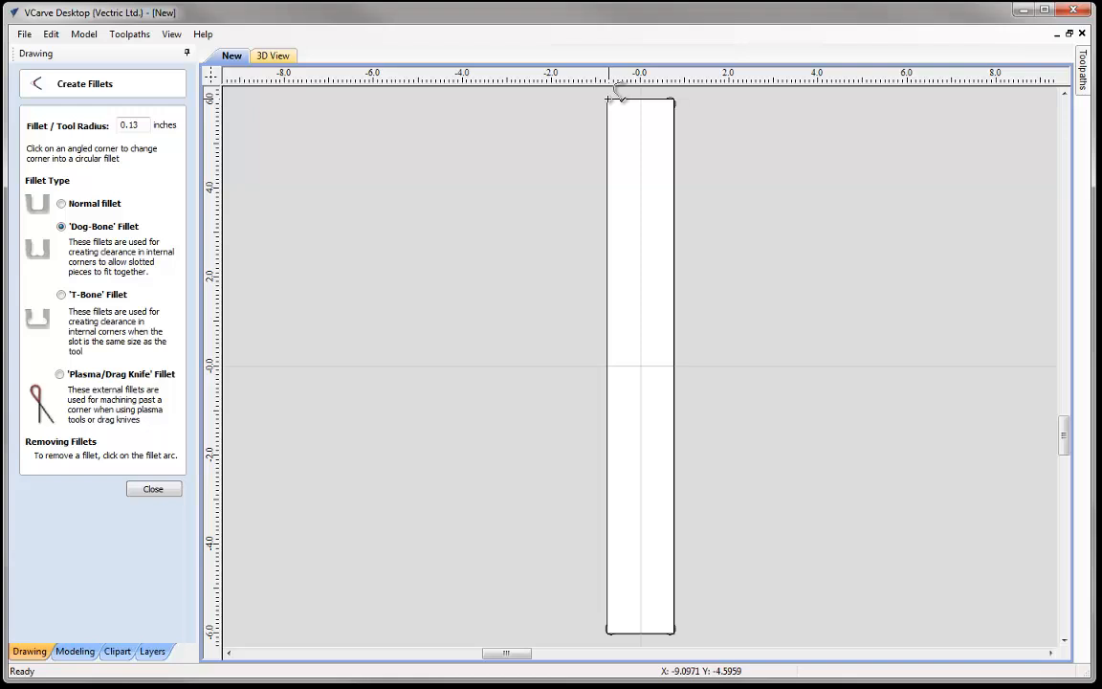
{"action": "left_click", "coordinate": [153, 489]}
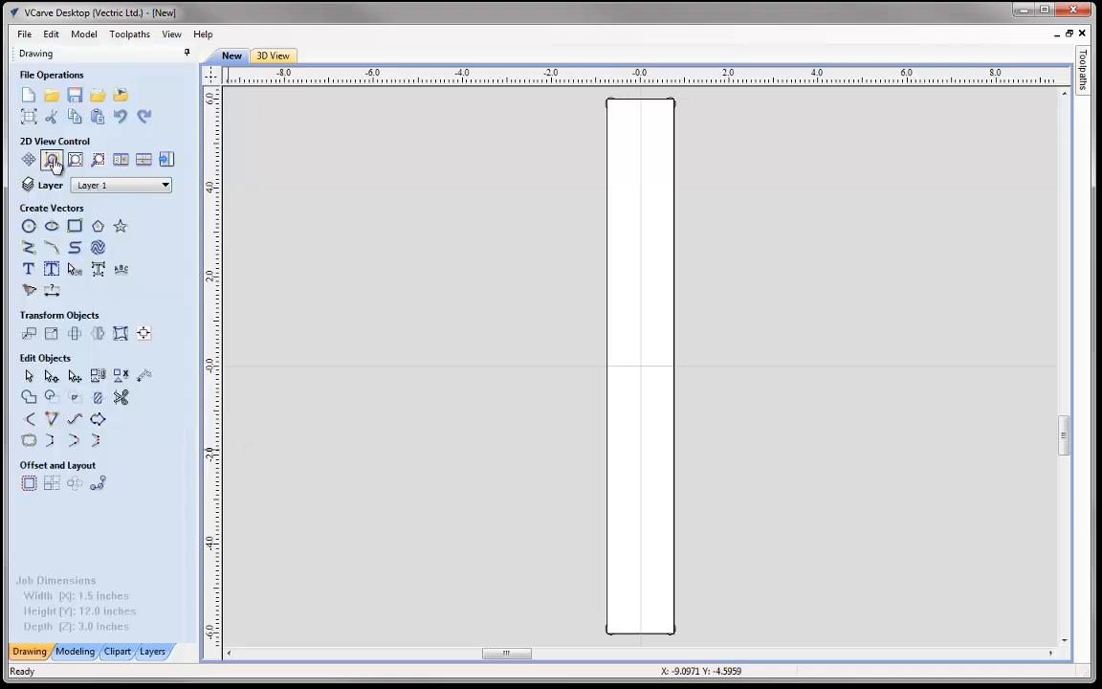
Set the material thickness to 0.8 inches and the XY datum to the lower-left corner of the material.
{"action": "left_click", "coordinate": [166, 159]}
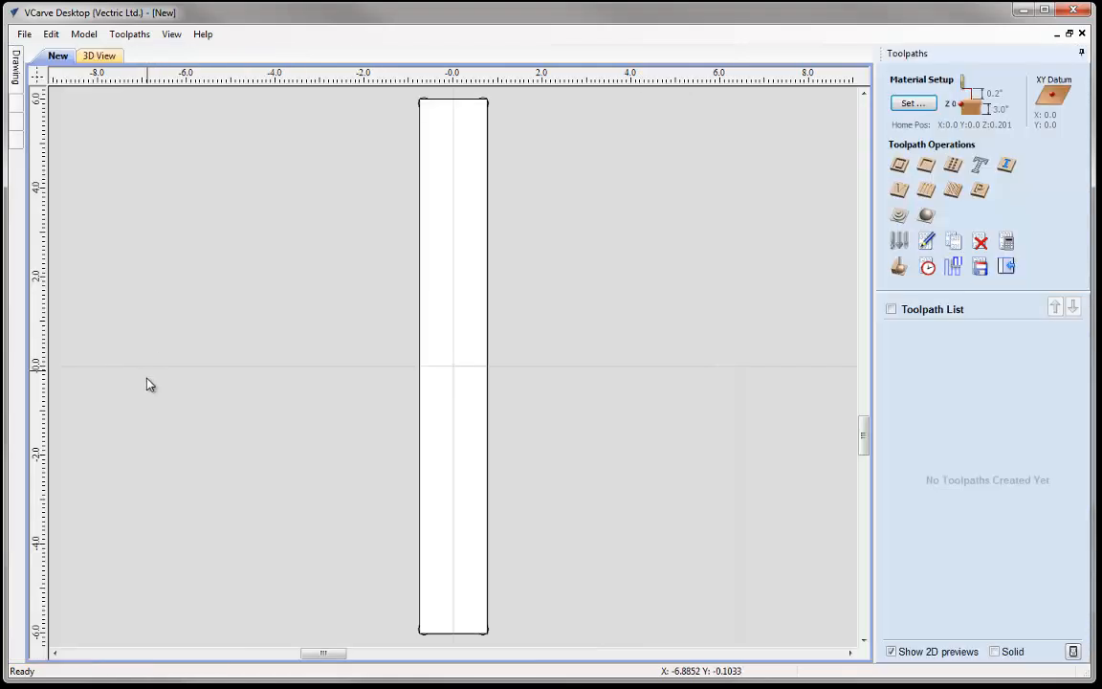
{"action": "left_click", "coordinate": [913, 102]}
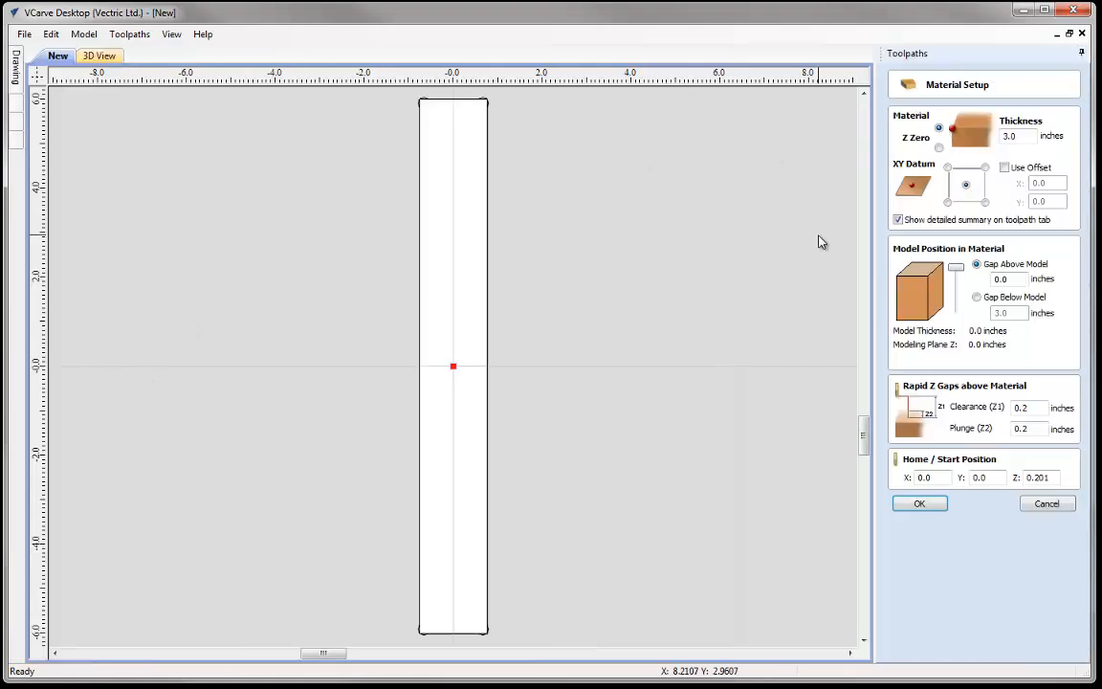
{"action": "left_click", "coordinate": [1016, 135]}
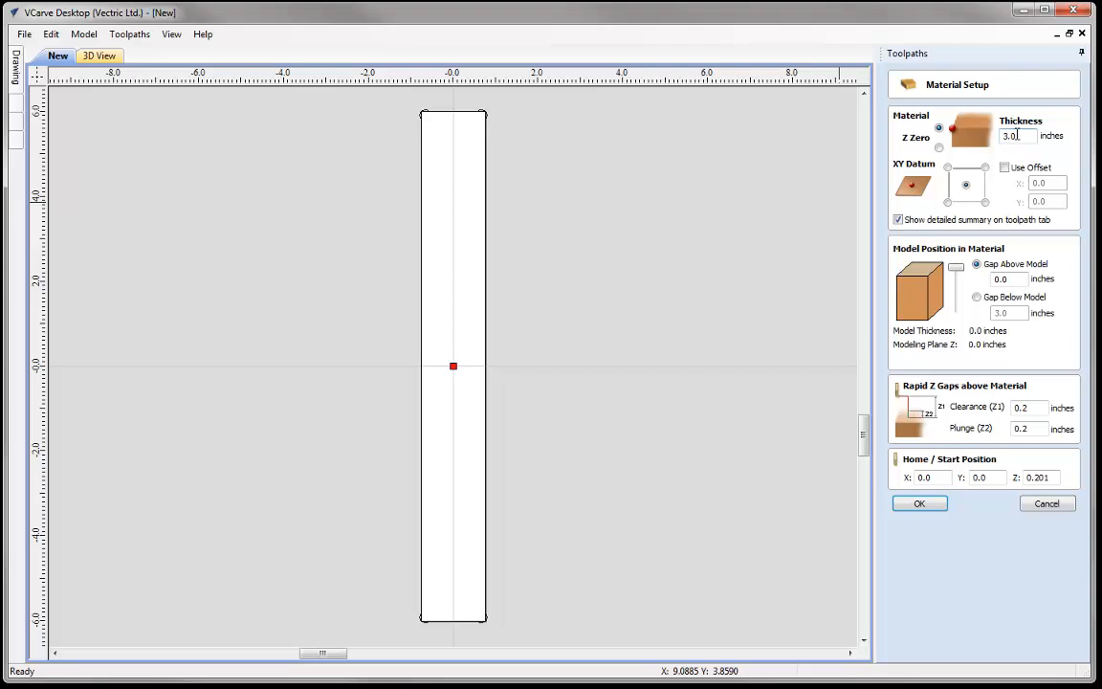
{"action": "left_click_drag", "start_coordinate": [1016, 135], "coordinate": [972, 116]}
{"action": "left_click", "coordinate": [947, 202]}
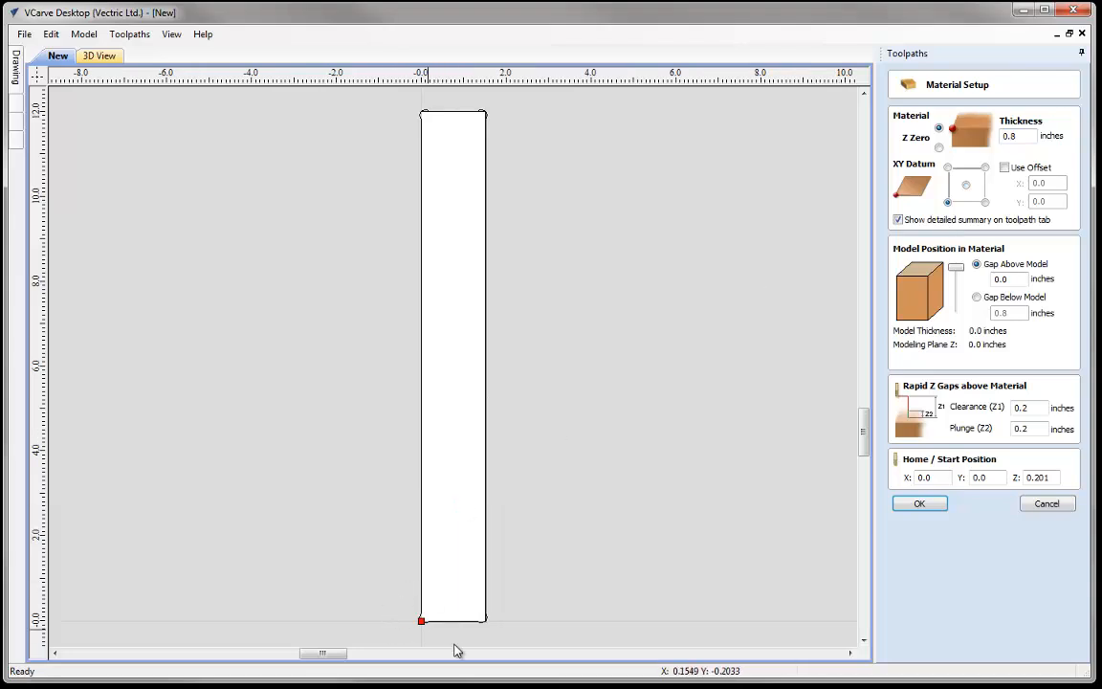
{"action": "left_click", "coordinate": [928, 504]}
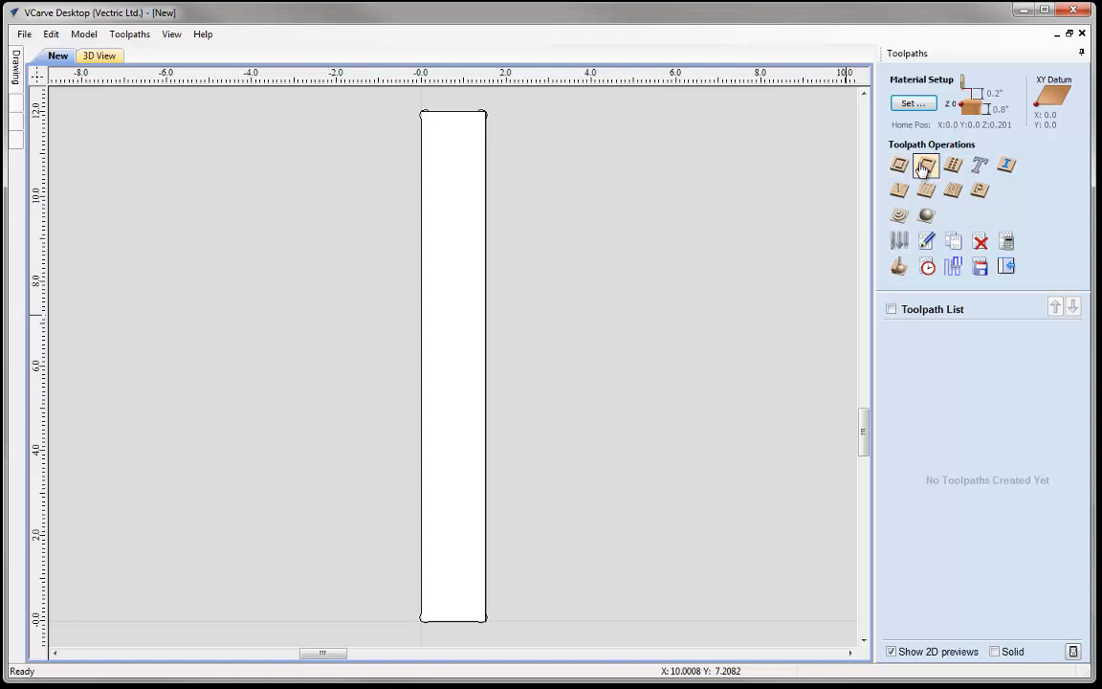
Calculate a 0.6 inch deep raster pocket toolpath inside the dog-bone rectangle with the 0.25 inch end mill.
{"action": "left_click", "coordinate": [428, 113]}
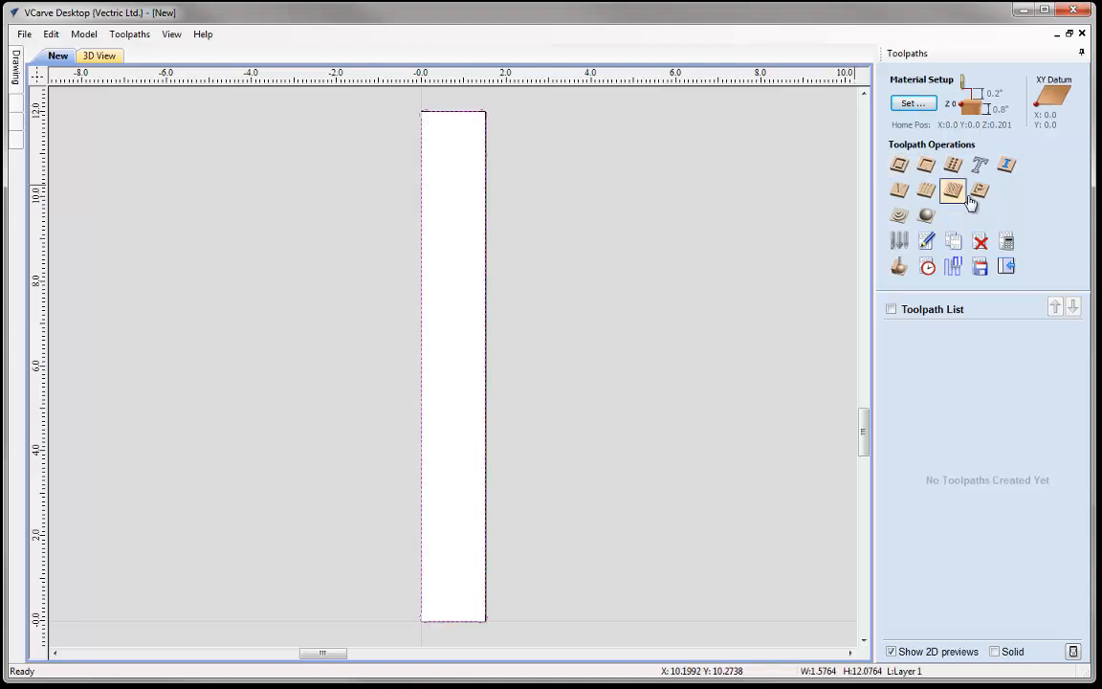
{"action": "left_click", "coordinate": [926, 166]}
{"action": "double_click", "coordinate": [1014, 142]}
{"action": "type", "text": "0.6"}
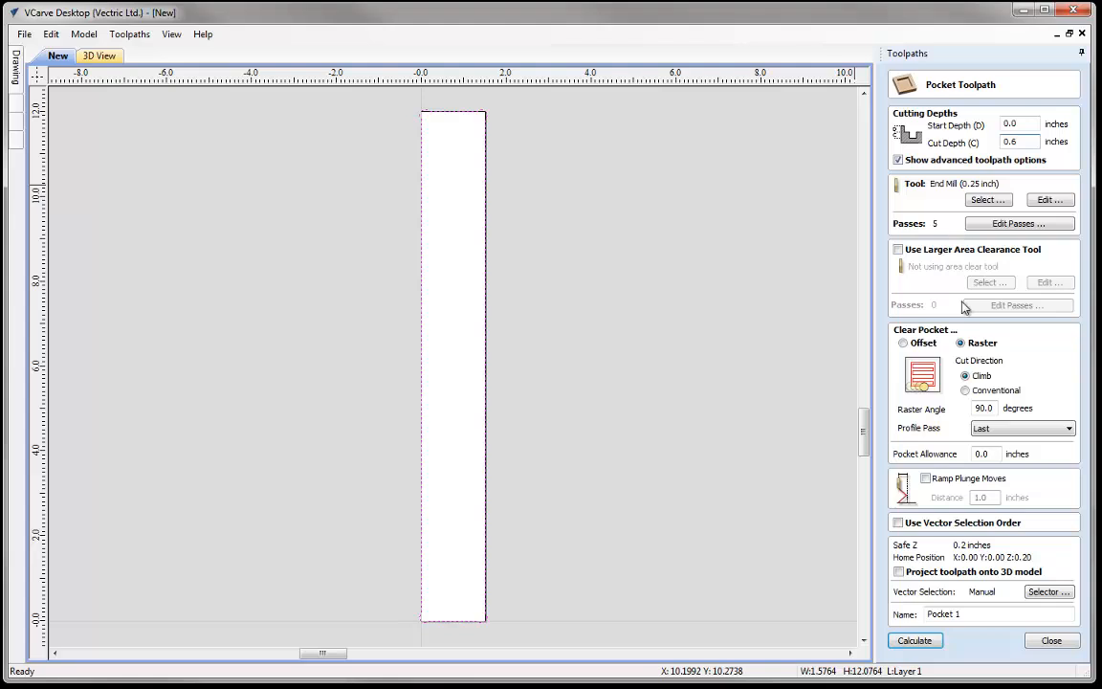
{"action": "left_click", "coordinate": [915, 641]}
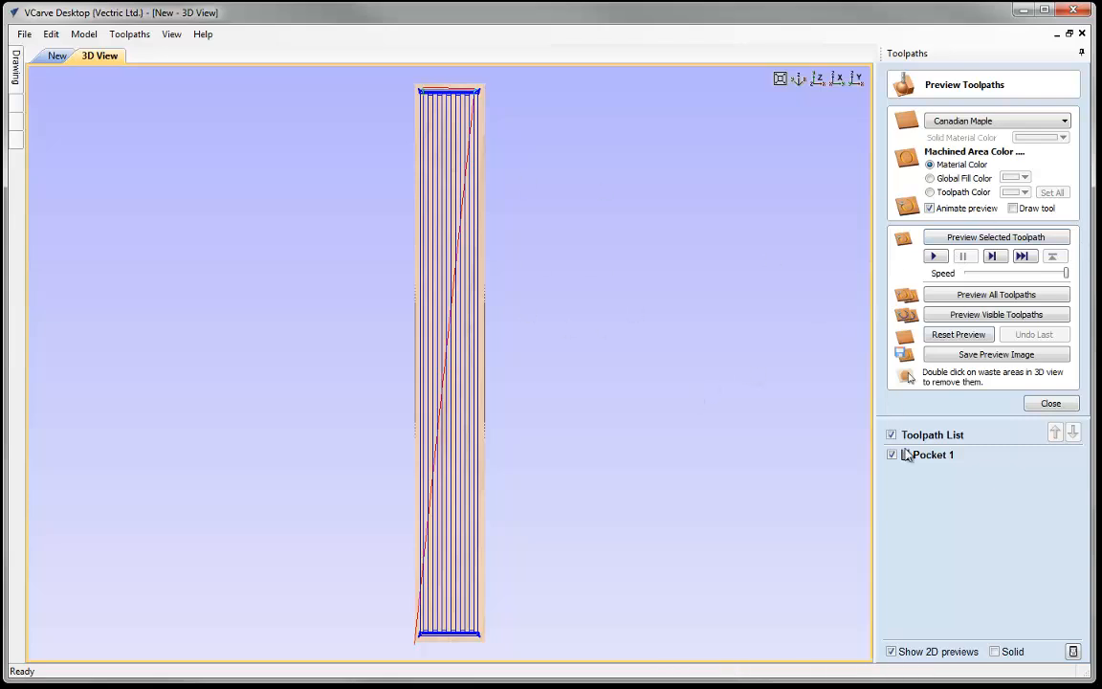
{"action": "left_click", "coordinate": [1051, 403]}
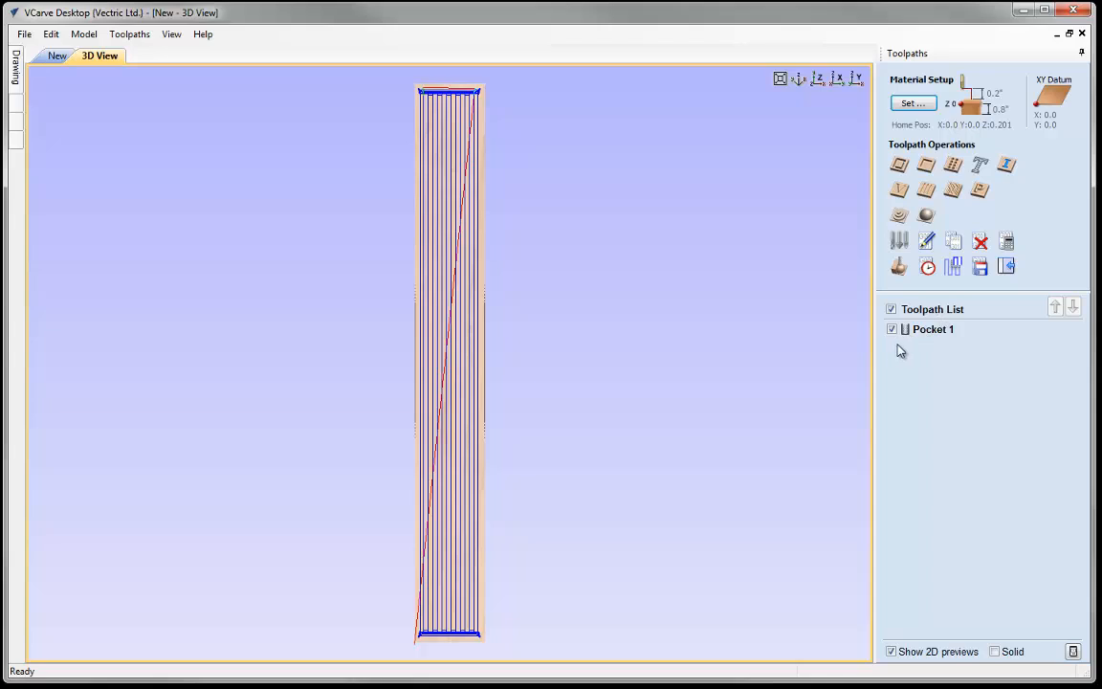
Save the job as StHughJigSides.crv in the StHugh_FILES folder.
{"action": "mouse_move", "coordinate": [930, 341]}
{"action": "left_click", "coordinate": [24, 33]}
{"action": "left_click", "coordinate": [73, 116]}
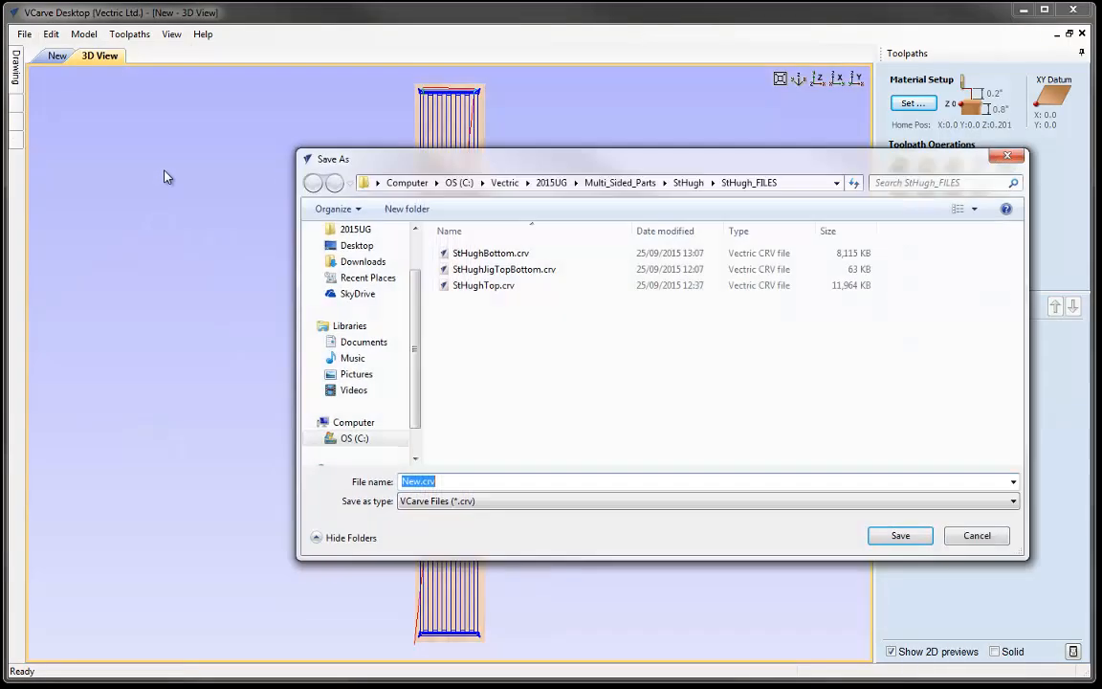
{"action": "left_click", "coordinate": [486, 273]}
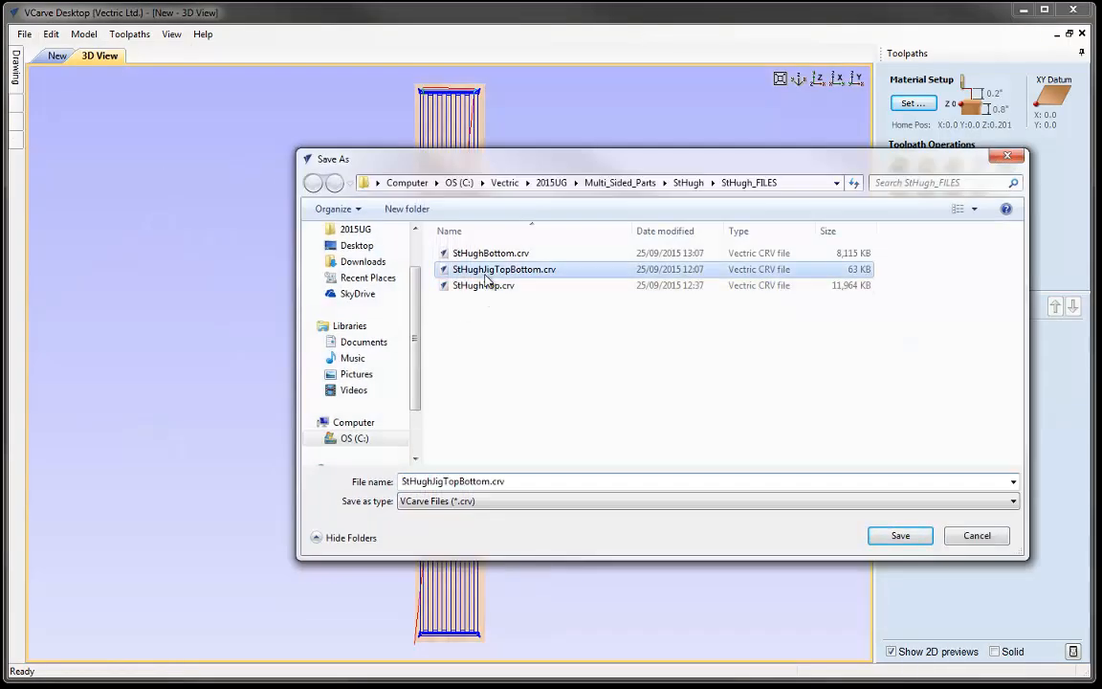
{"action": "left_click", "coordinate": [447, 483]}
{"action": "left_click_drag", "start_coordinate": [445, 482], "coordinate": [475, 484]}
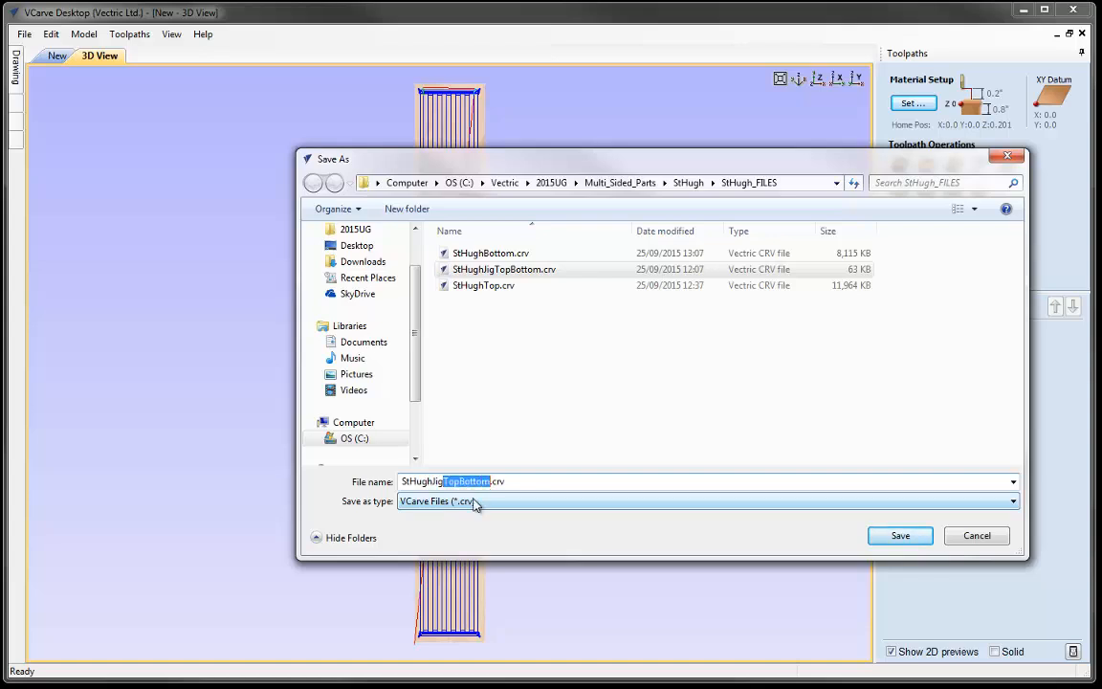
{"action": "type", "text": "Sides"}
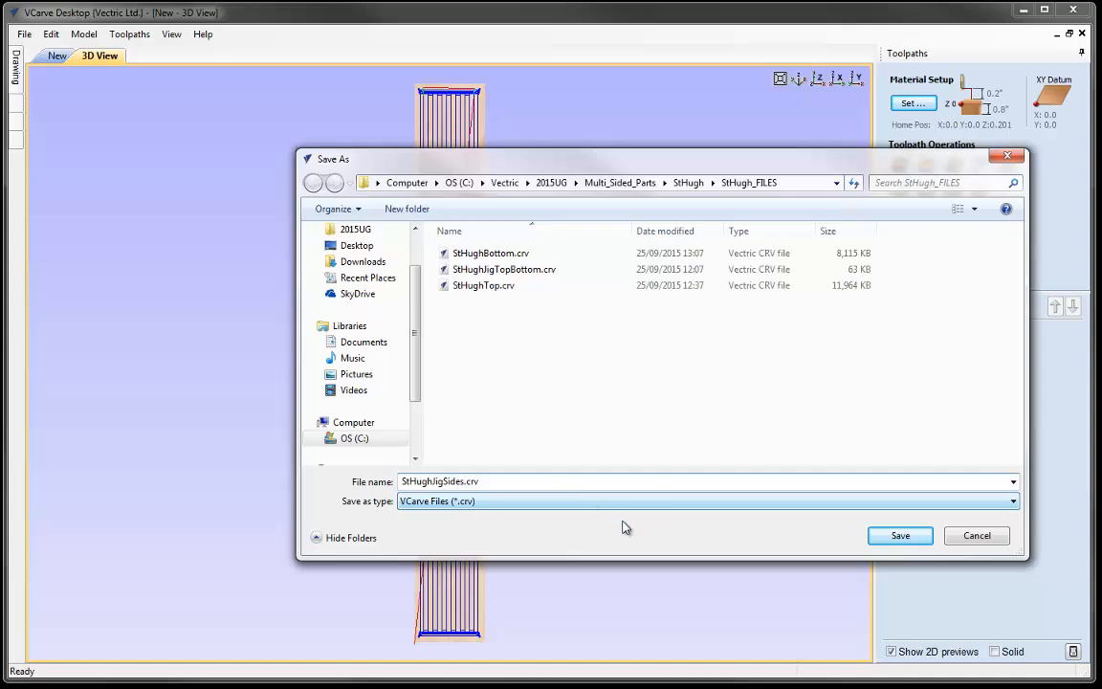
{"action": "left_click", "coordinate": [914, 539]}
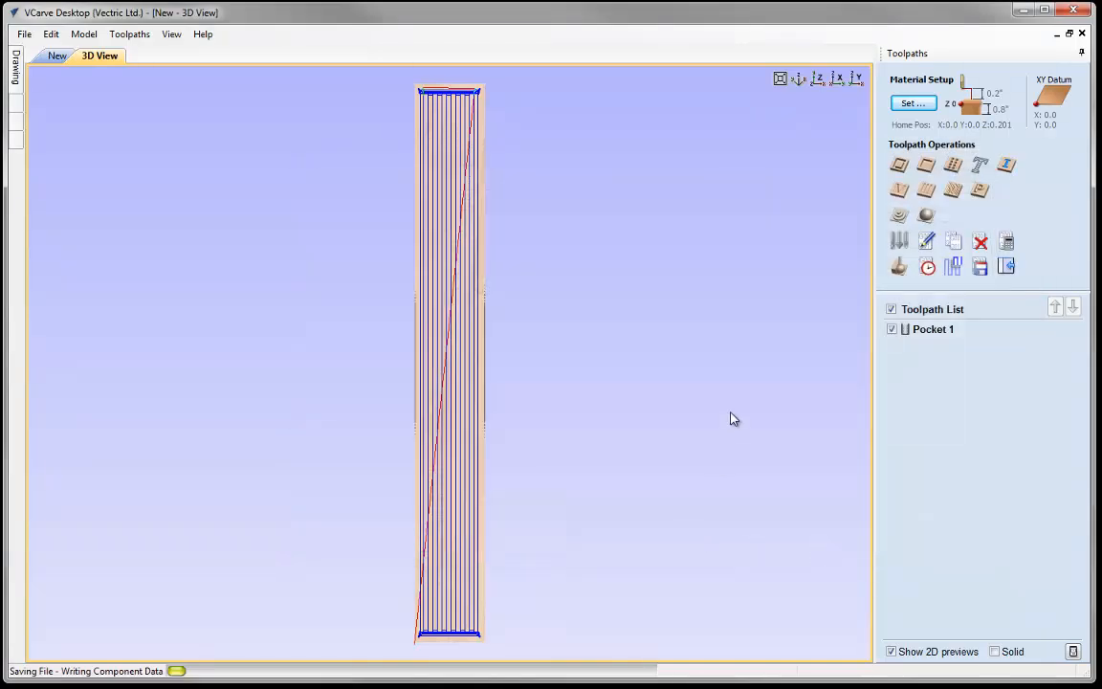
Close the jig job and create a new one 1.5 inches wide, 12 inches high and 3 inches thick with a centred XY datum.
{"action": "left_click", "coordinate": [24, 34]}
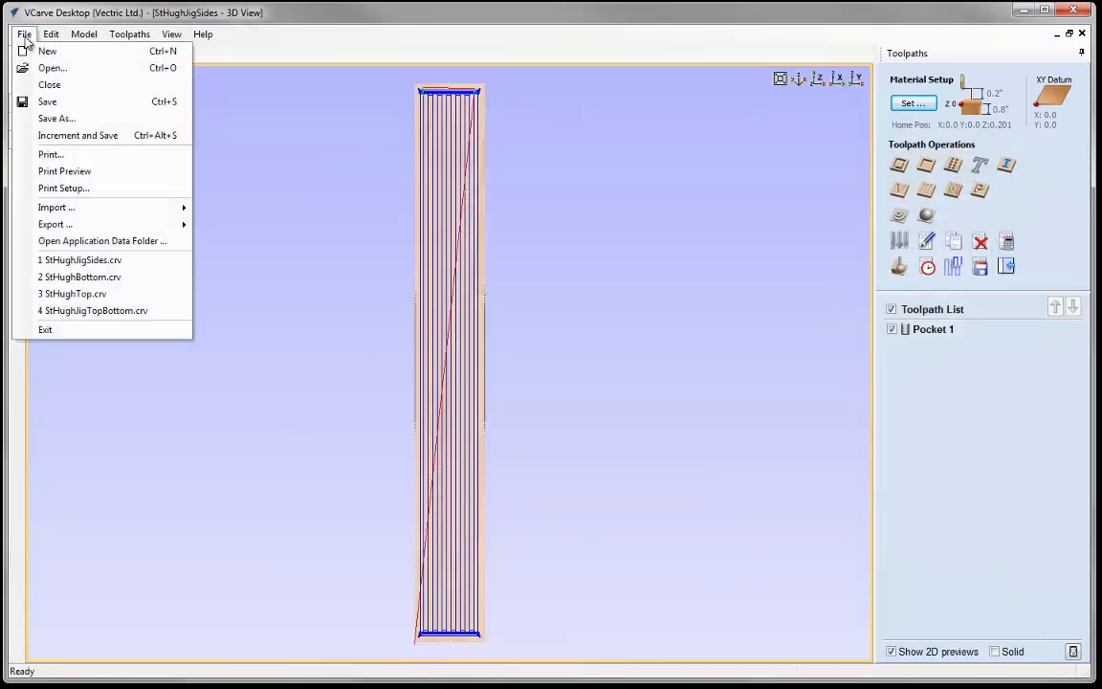
{"action": "left_click", "coordinate": [52, 85]}
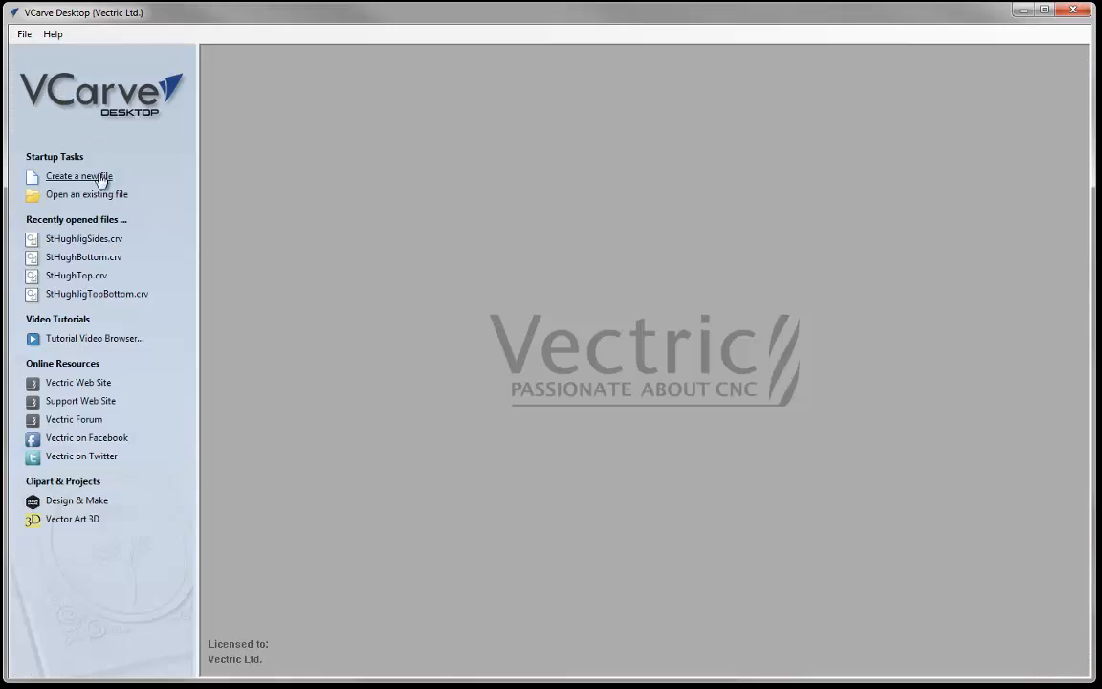
{"action": "left_click", "coordinate": [96, 175]}
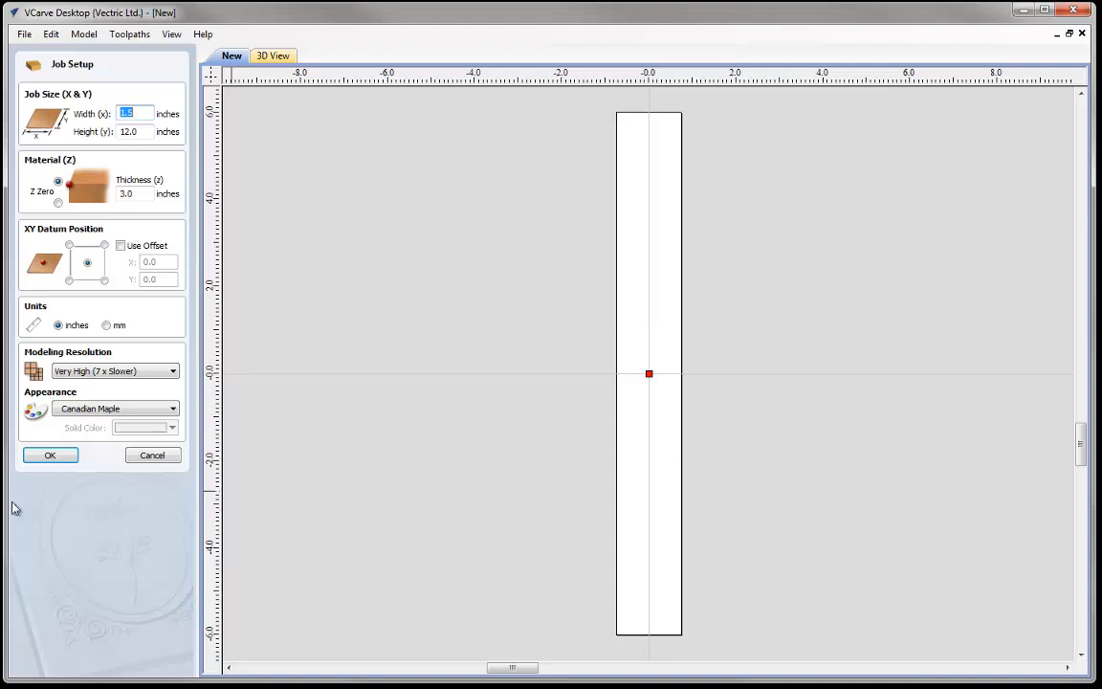
{"action": "left_click", "coordinate": [50, 457]}
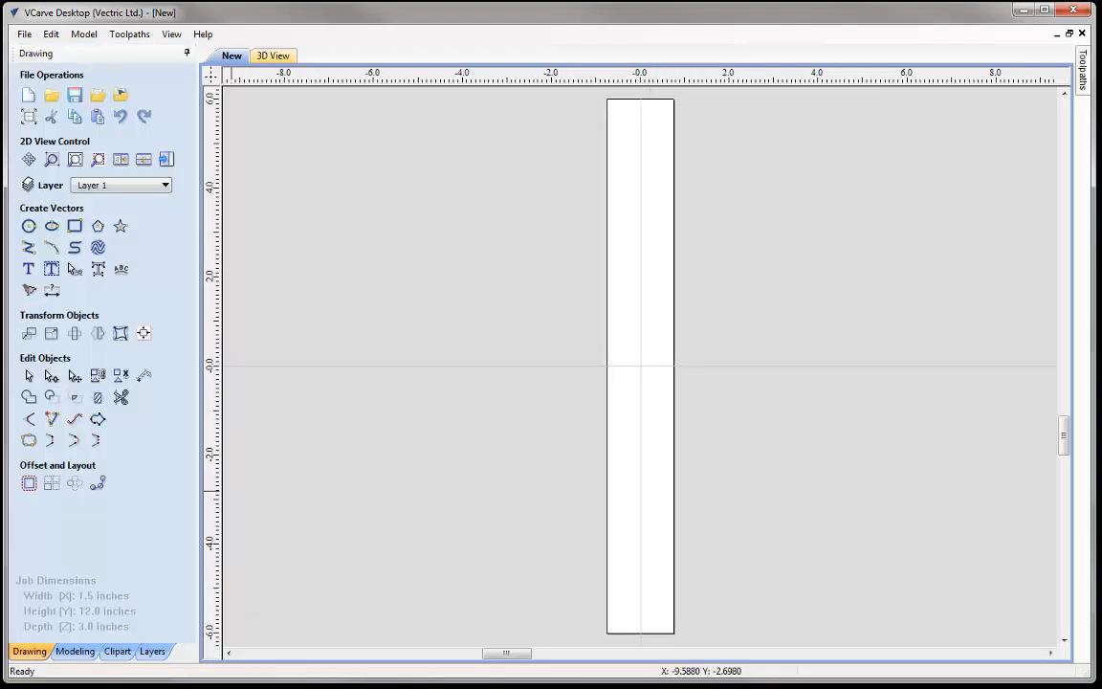
Import the st+hugh.stl 3D model from the StHugh_FILES folder into the new job.
{"action": "left_click", "coordinate": [65, 650]}
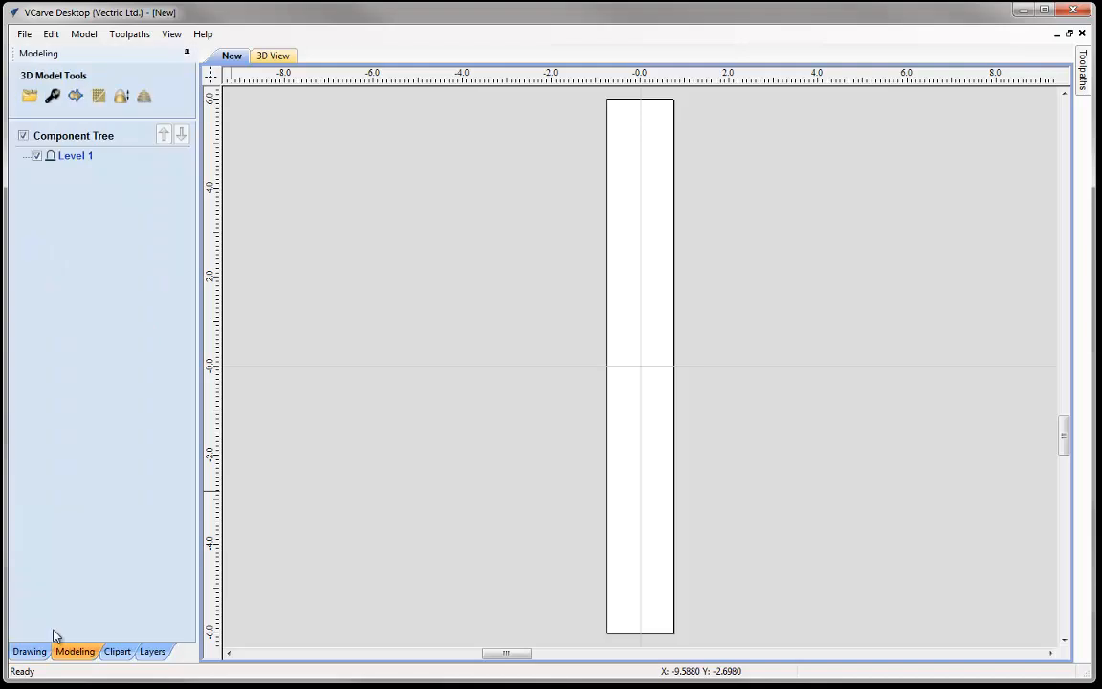
{"action": "left_click", "coordinate": [30, 96]}
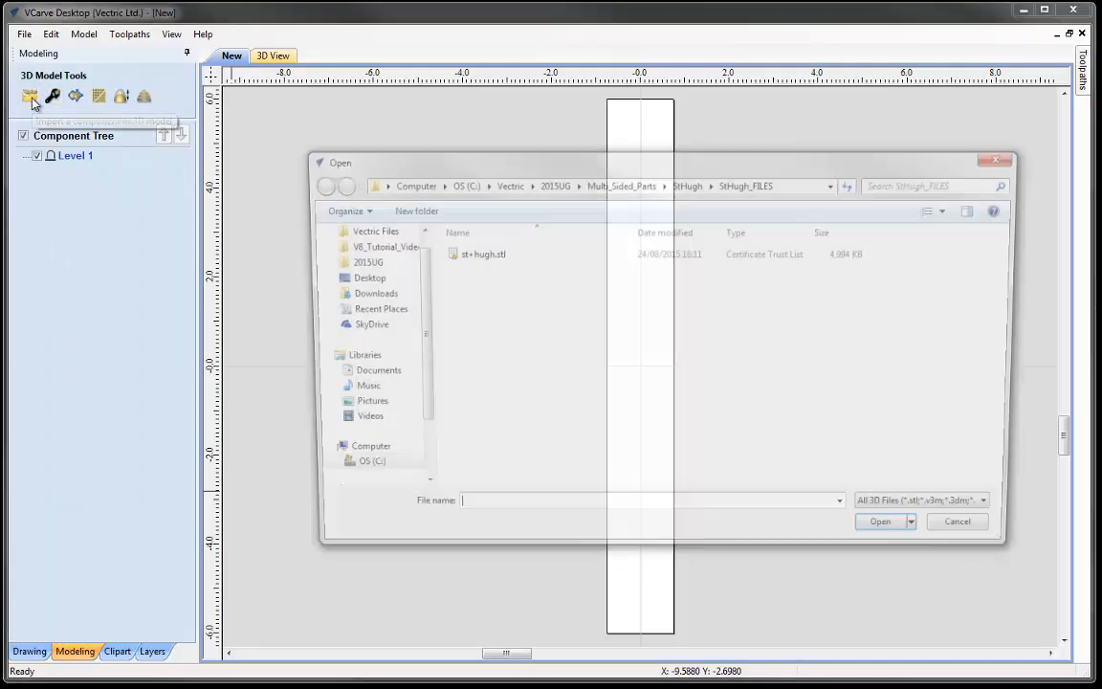
{"action": "left_click", "coordinate": [469, 253]}
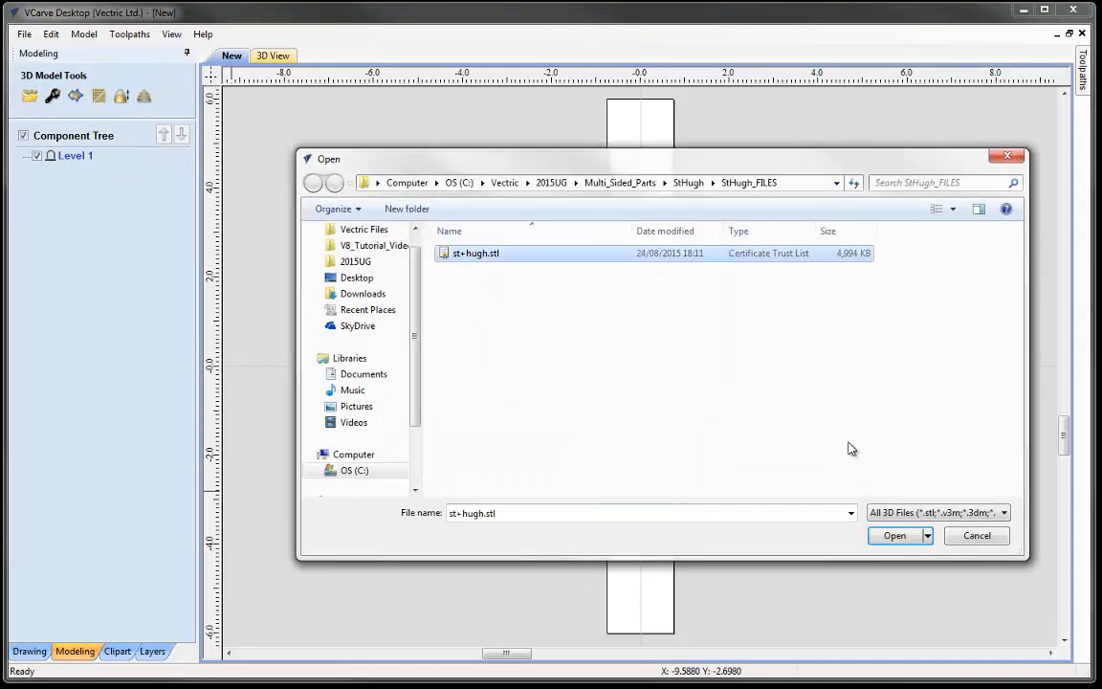
{"action": "left_click", "coordinate": [895, 537]}
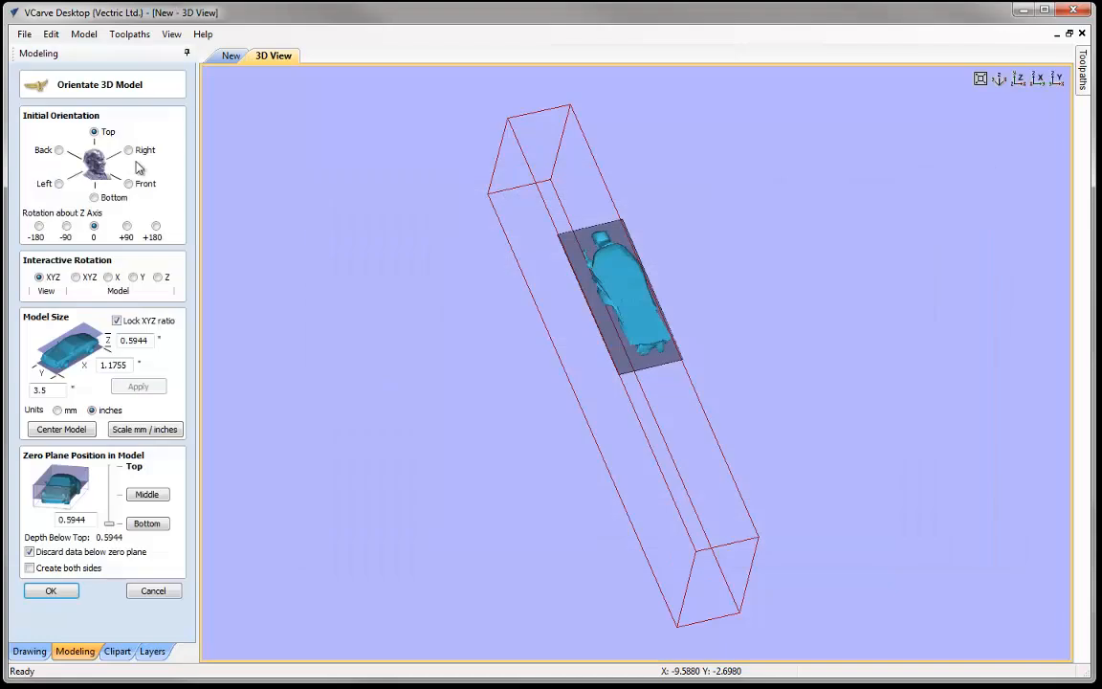
Compare the figure's right and left orientations and set its initial orientation to Right.
{"action": "left_click", "coordinate": [129, 150]}
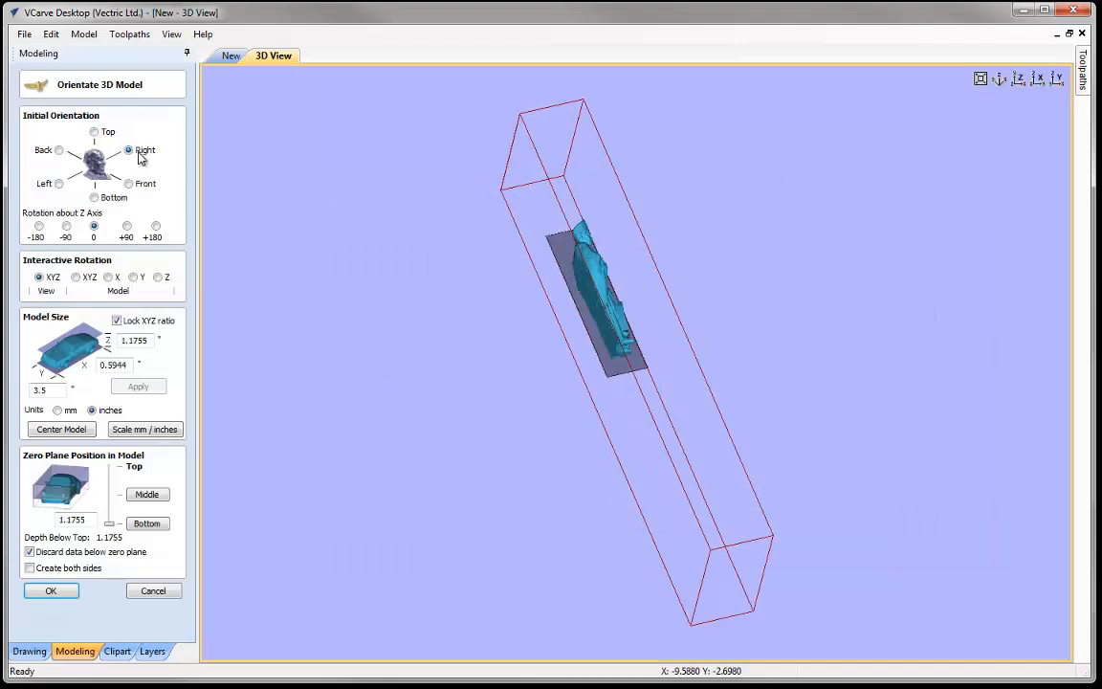
{"action": "left_click", "coordinate": [58, 184]}
{"action": "left_click", "coordinate": [128, 150]}
{"action": "left_click_drag", "start_coordinate": [679, 372], "coordinate": [632, 368]}
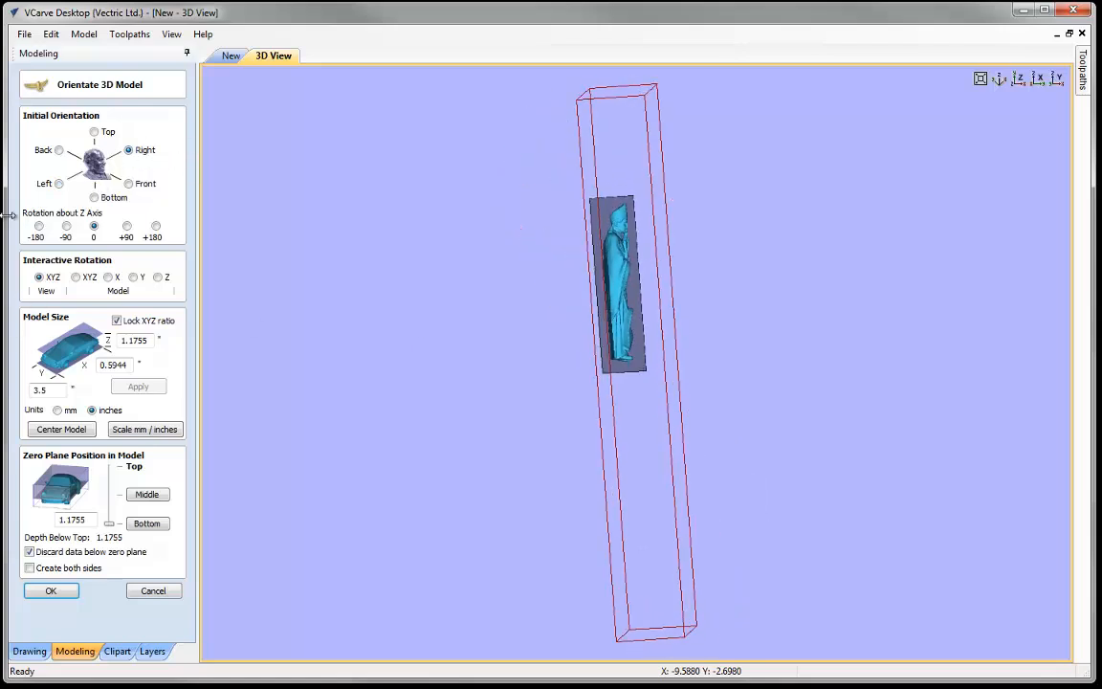
Scale the figure to 8 inches in Y with the XYZ ratio locked, and centre it in the material.
{"action": "double_click", "coordinate": [38, 389]}
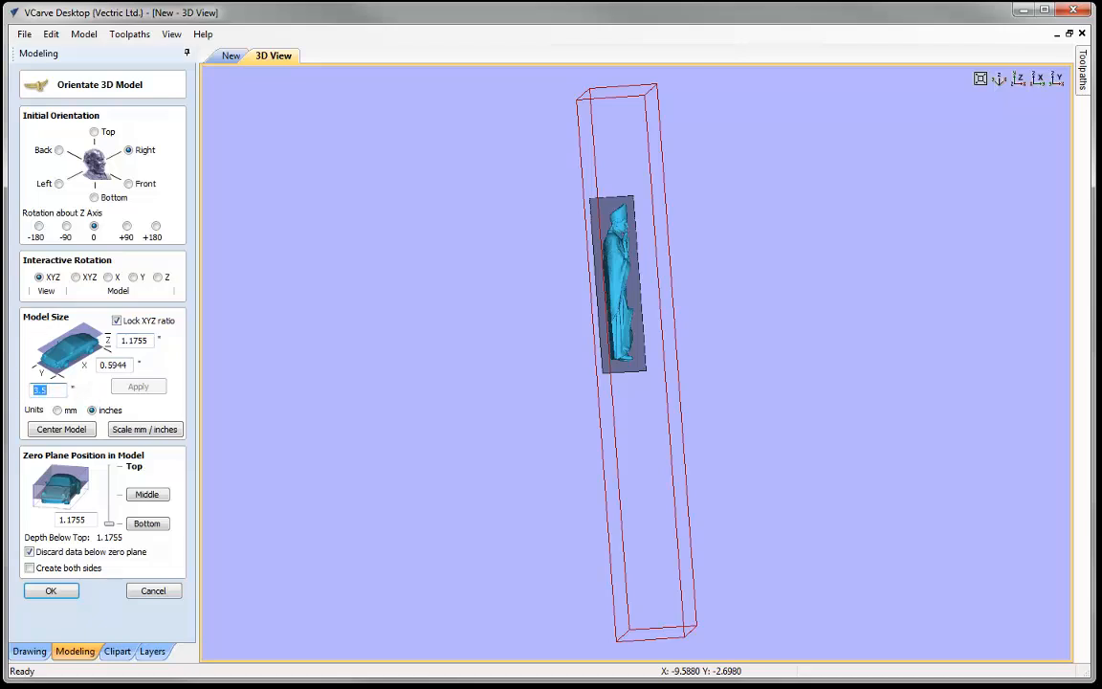
{"action": "type", "text": "8"}
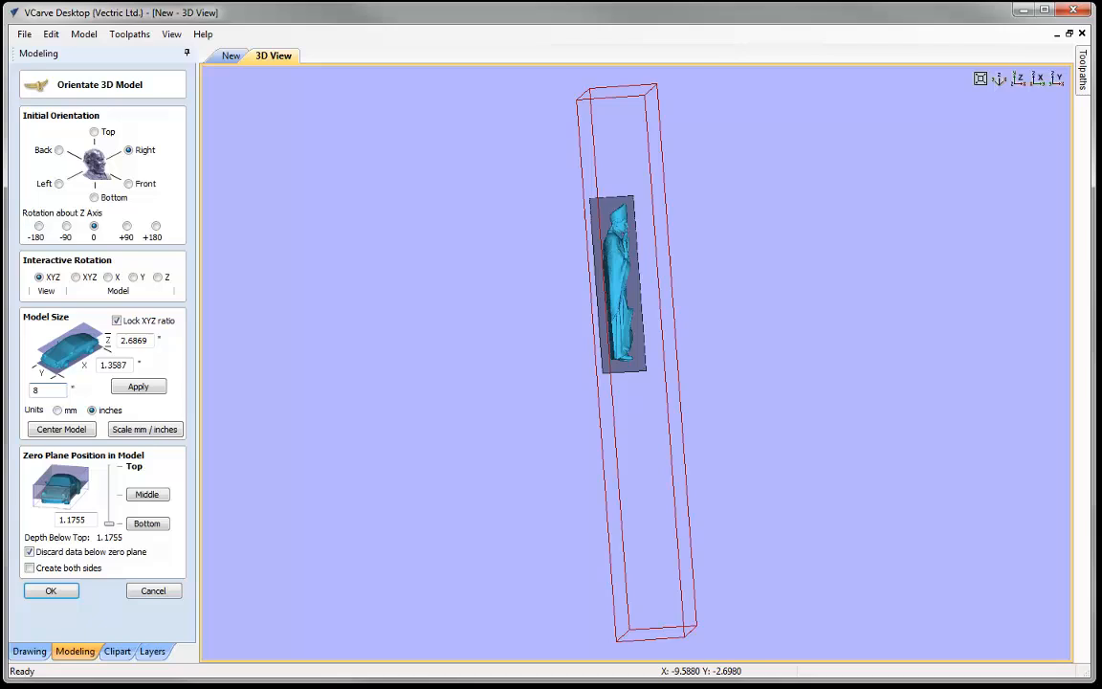
{"action": "left_click", "coordinate": [136, 388]}
{"action": "left_click", "coordinate": [61, 429]}
{"action": "left_click_drag", "start_coordinate": [591, 182], "coordinate": [582, 398]}
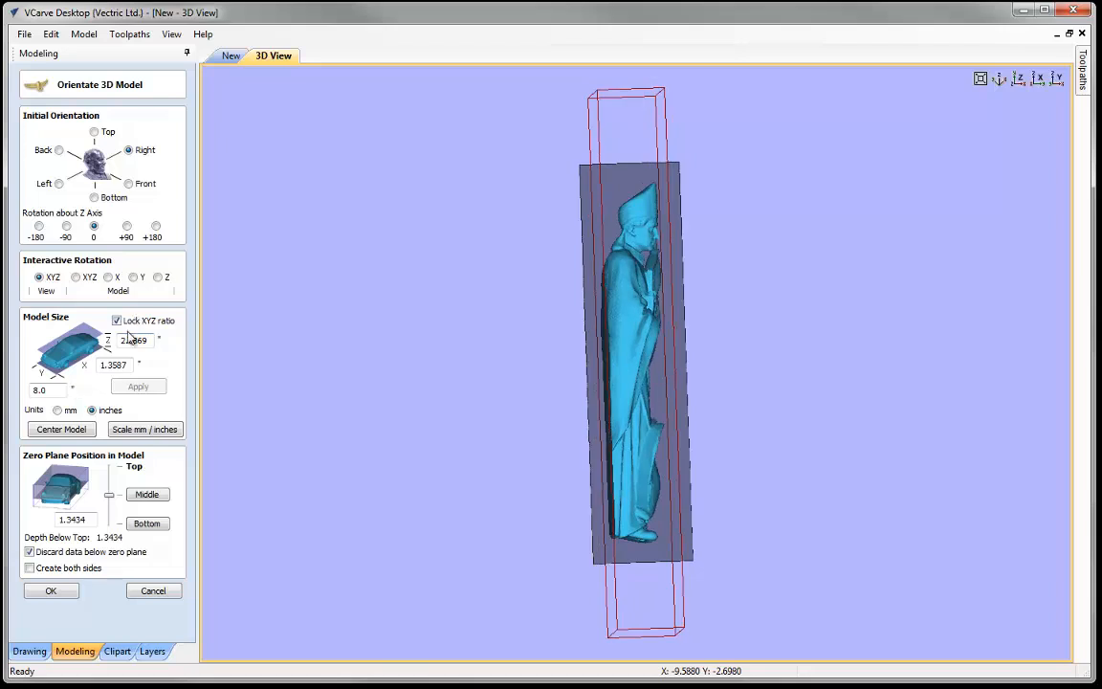
Unlock the XYZ ratio, resize the figure to 2.7 inches in Z and 1.4 inches in X, and centre it again.
{"action": "left_click", "coordinate": [118, 321]}
{"action": "left_click_drag", "start_coordinate": [128, 340], "coordinate": [189, 340]}
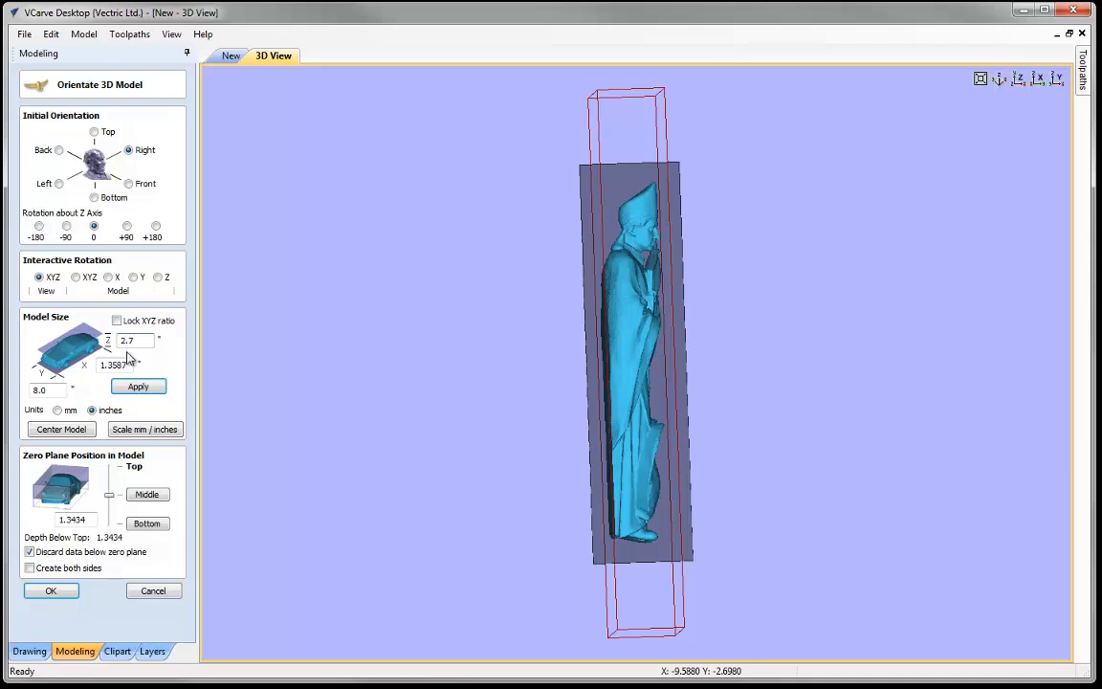
{"action": "left_click_drag", "start_coordinate": [111, 364], "coordinate": [142, 357]}
{"action": "left_click", "coordinate": [138, 387]}
{"action": "left_click", "coordinate": [85, 431]}
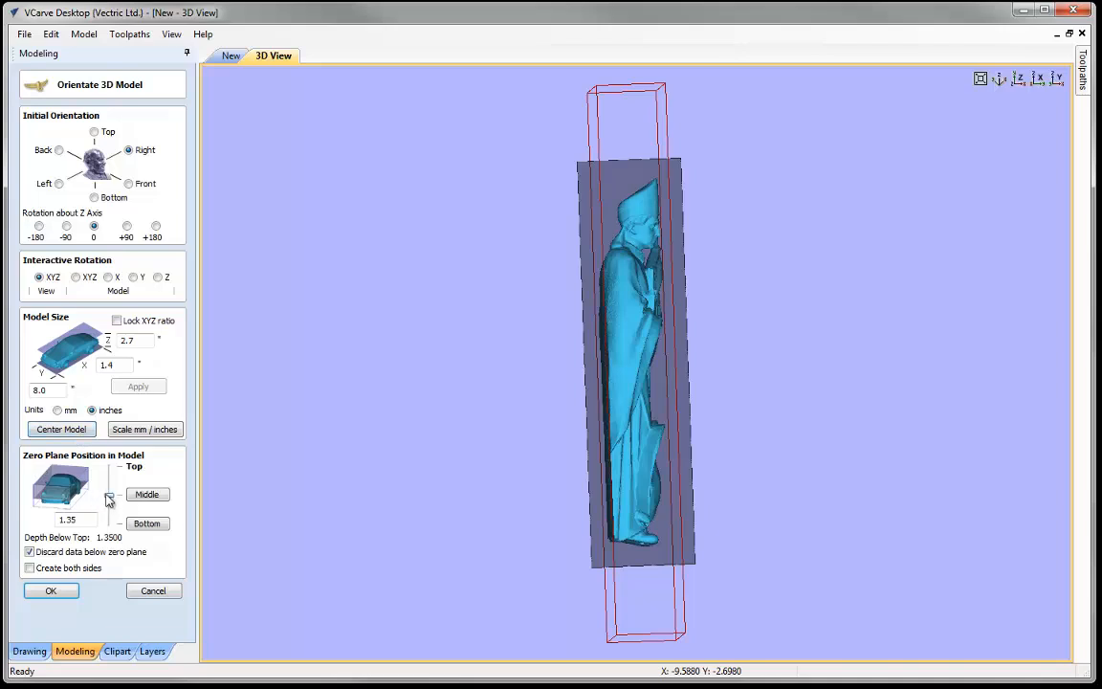
Lower the figure's zero plane to the bottom at 2.7 inches and complete the import.
{"action": "left_click_drag", "start_coordinate": [108, 527], "coordinate": [115, 639]}
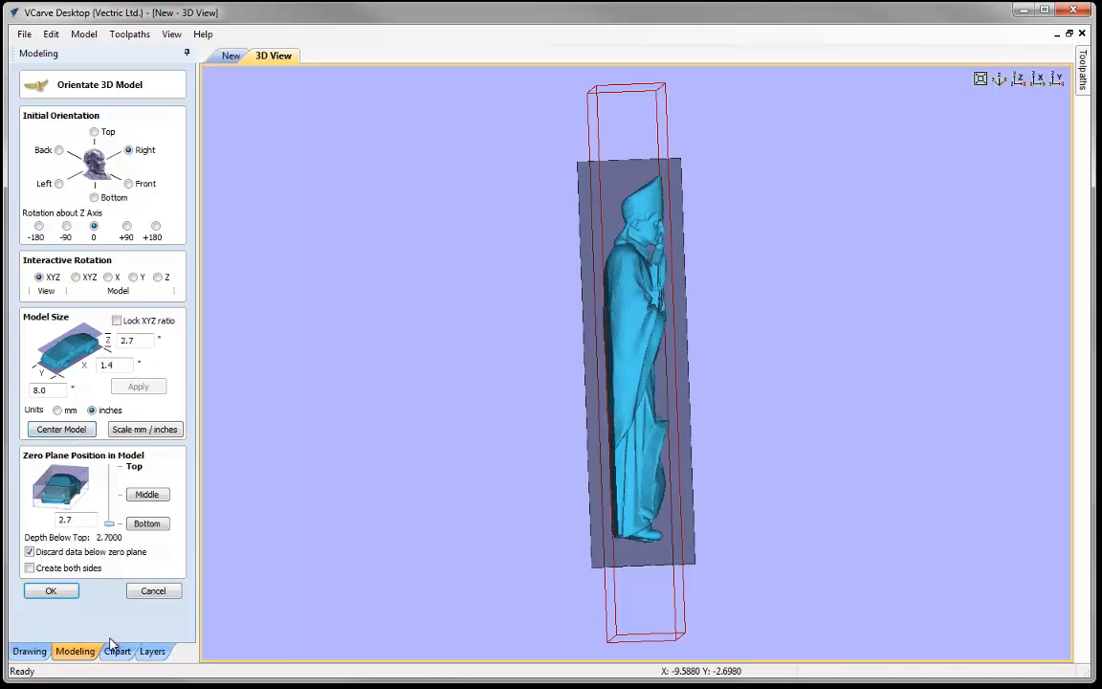
{"action": "key", "text": "Return"}
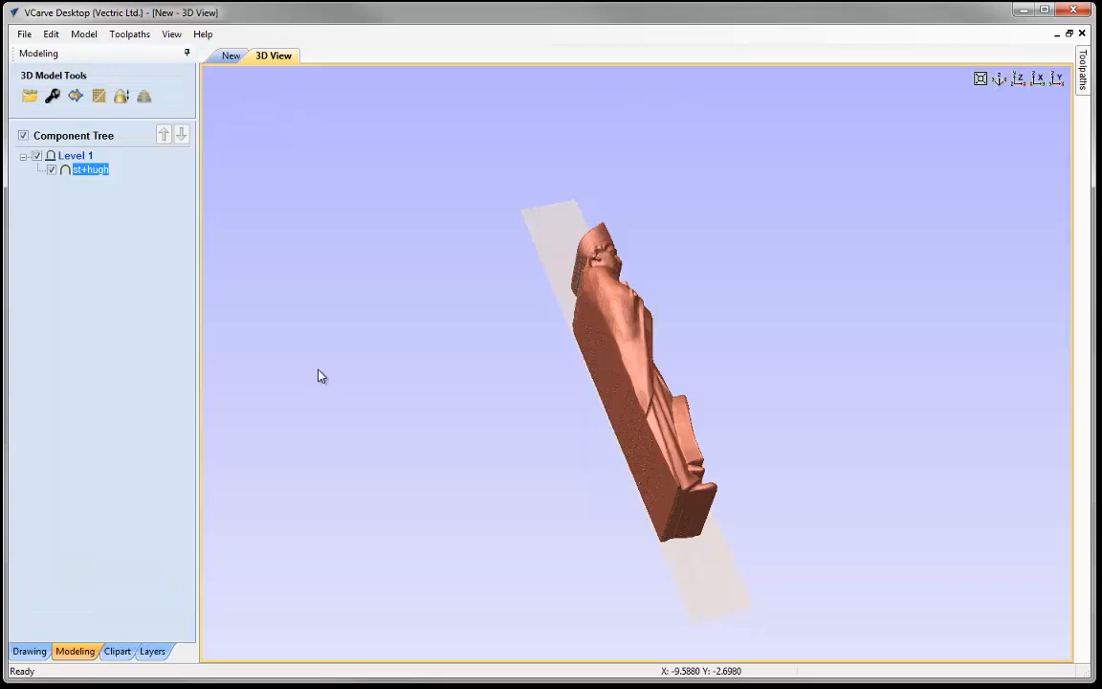
{"action": "left_click_drag", "start_coordinate": [632, 410], "coordinate": [601, 268]}
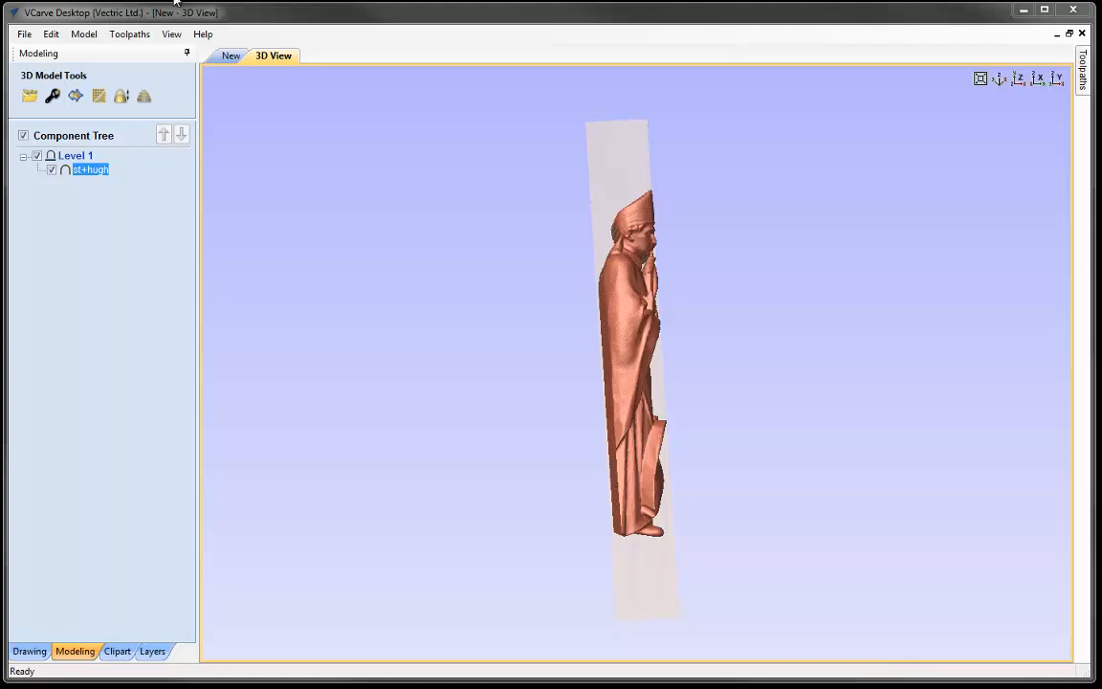
Tile the 2D and 3D views side by side and create a boundary vector around the imported figure.
{"action": "left_click", "coordinate": [172, 34]}
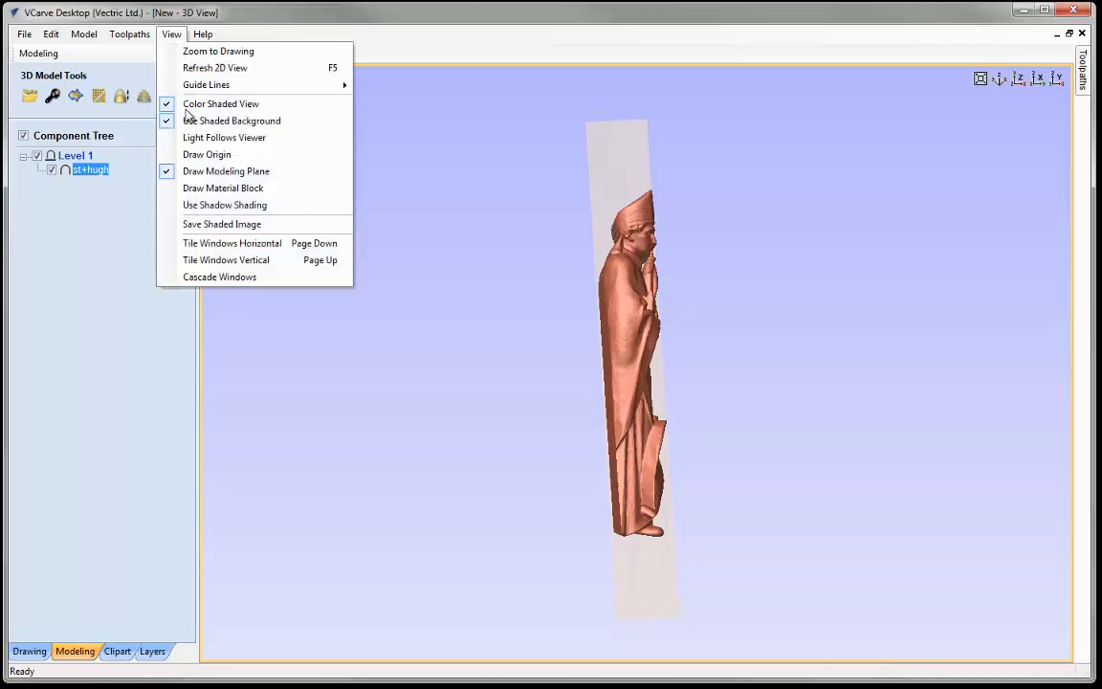
{"action": "left_click", "coordinate": [251, 244]}
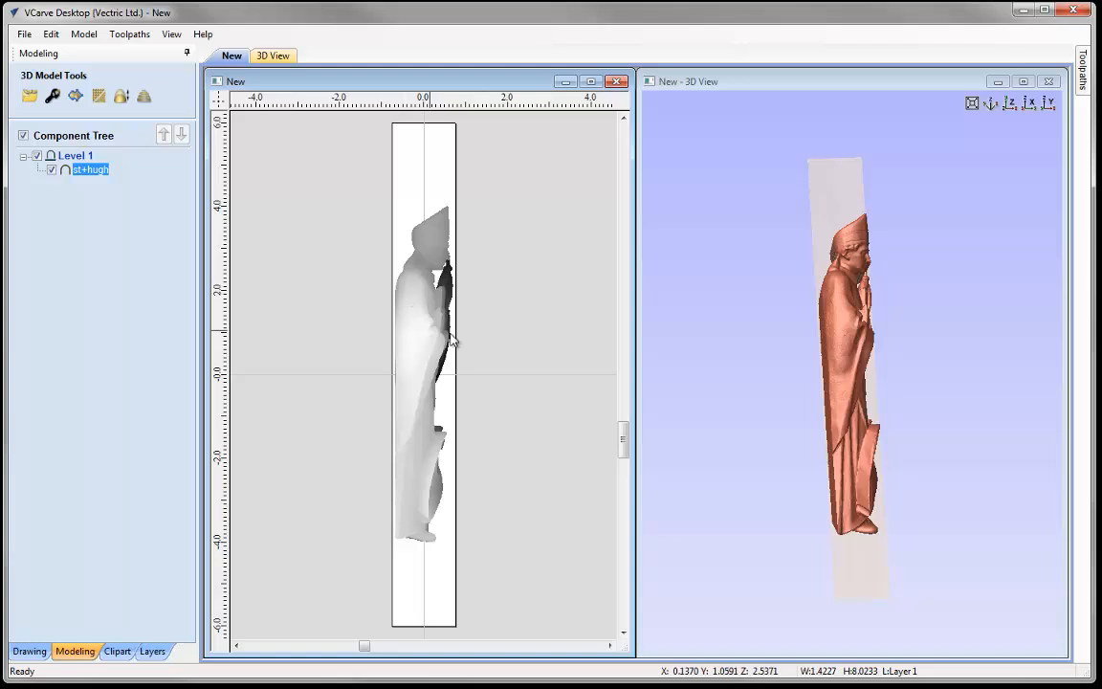
{"action": "left_click", "coordinate": [76, 98]}
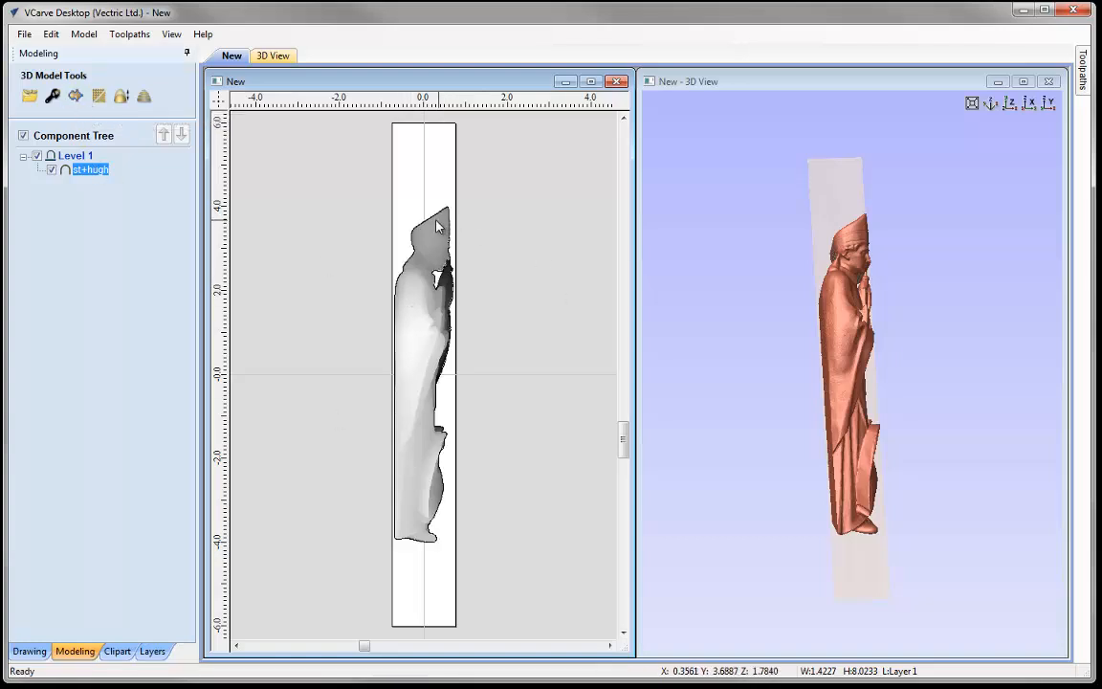
Offset the figure's boundary vector outwards by 0.25 inches.
{"action": "left_click", "coordinate": [30, 652]}
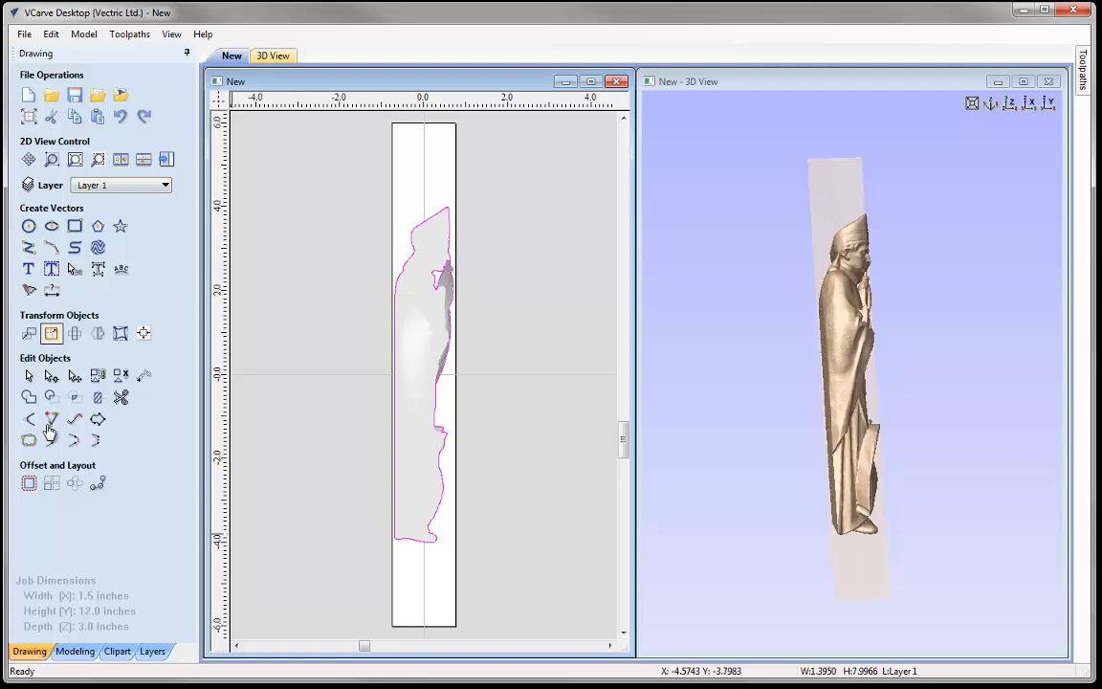
{"action": "left_click", "coordinate": [29, 483]}
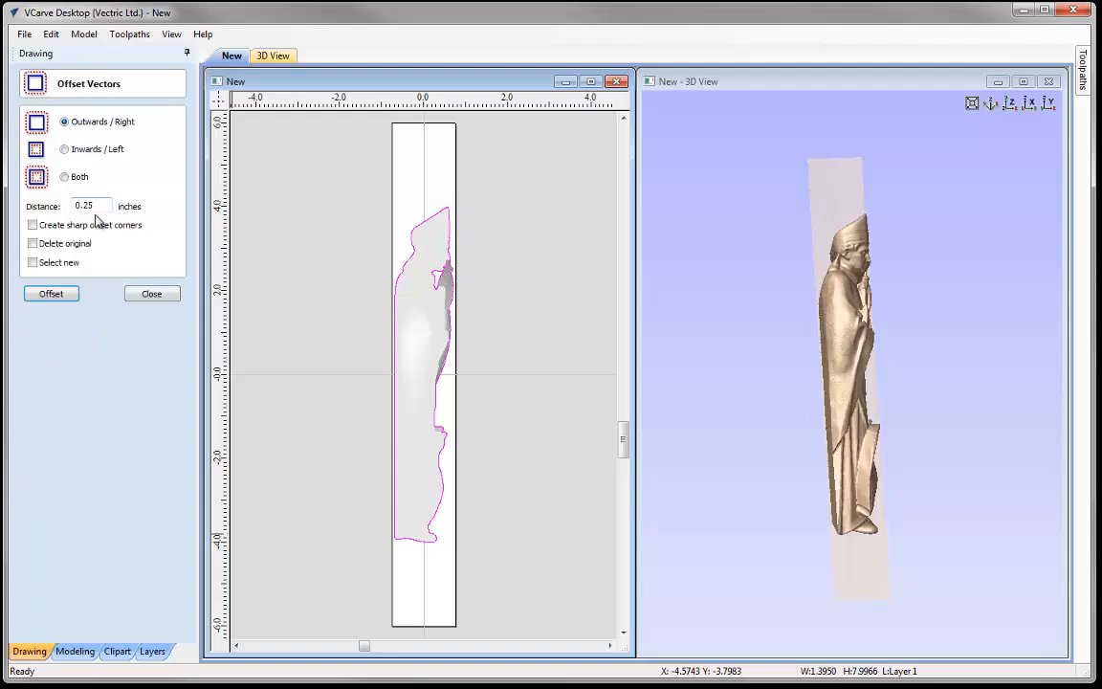
{"action": "left_click", "coordinate": [51, 293]}
{"action": "left_click", "coordinate": [163, 293]}
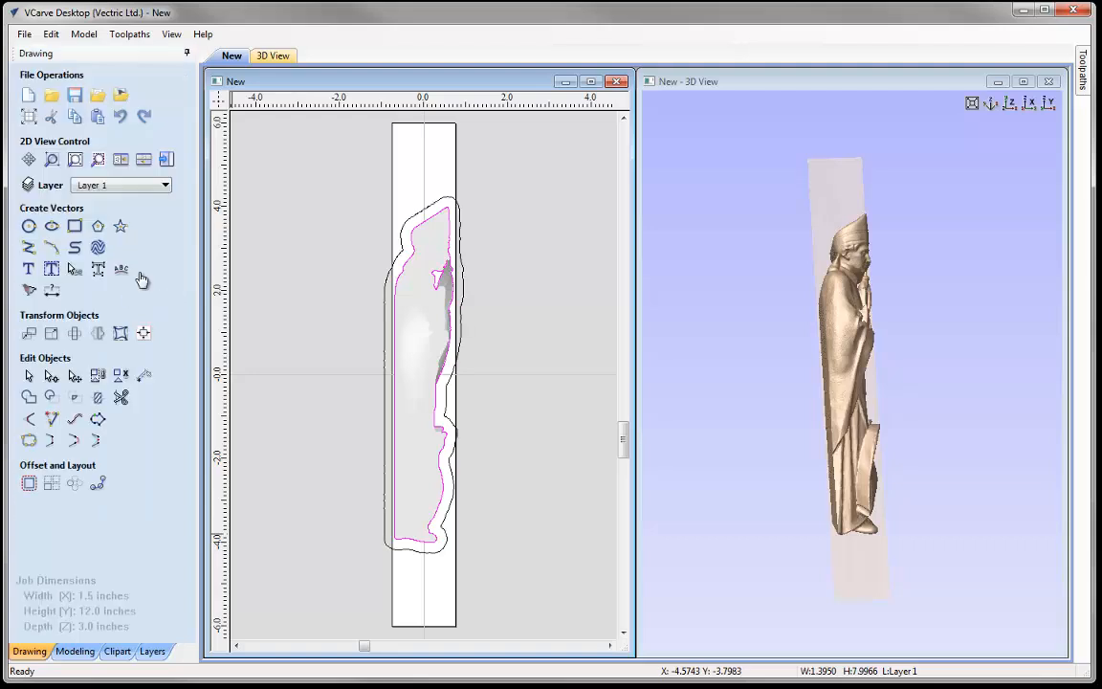
Create a square-cornered rectangle 2 inches wide and 9 inches high, centred at X 0, Y 0 around the figure.
{"action": "left_click", "coordinate": [76, 224]}
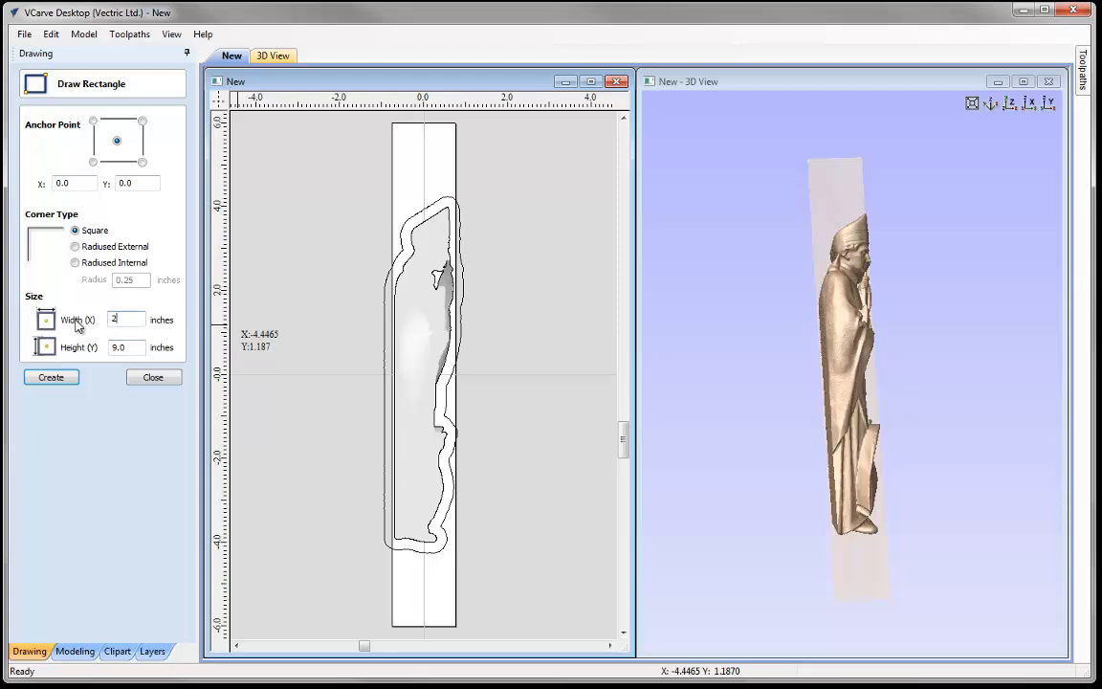
{"action": "left_click", "coordinate": [52, 379]}
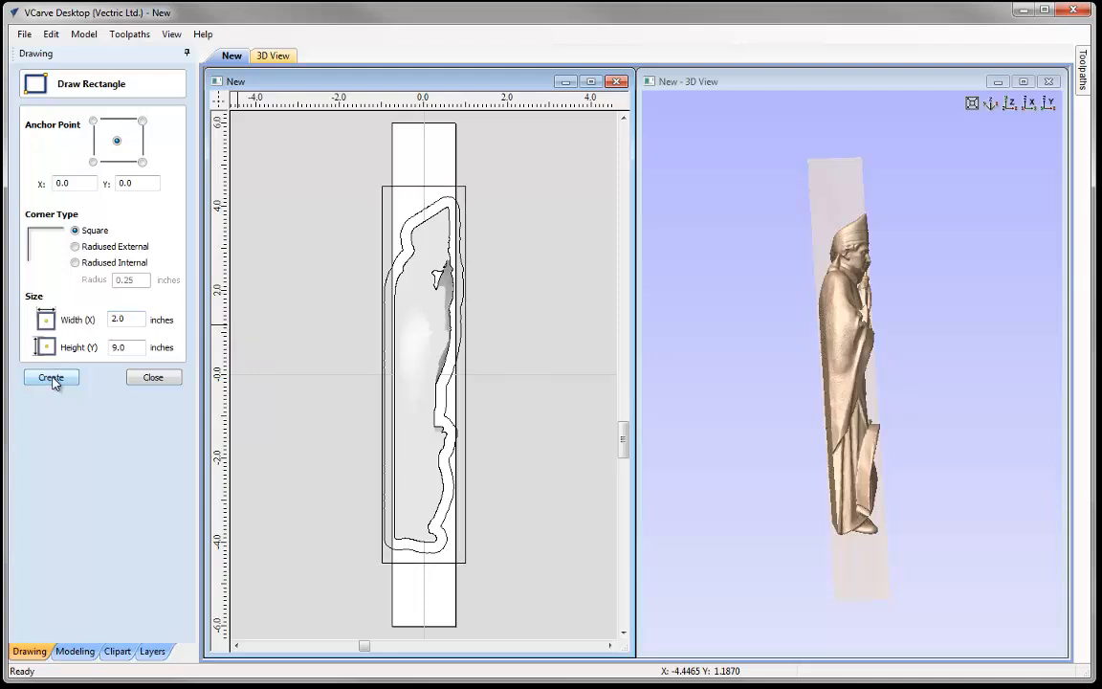
{"action": "left_click", "coordinate": [154, 379]}
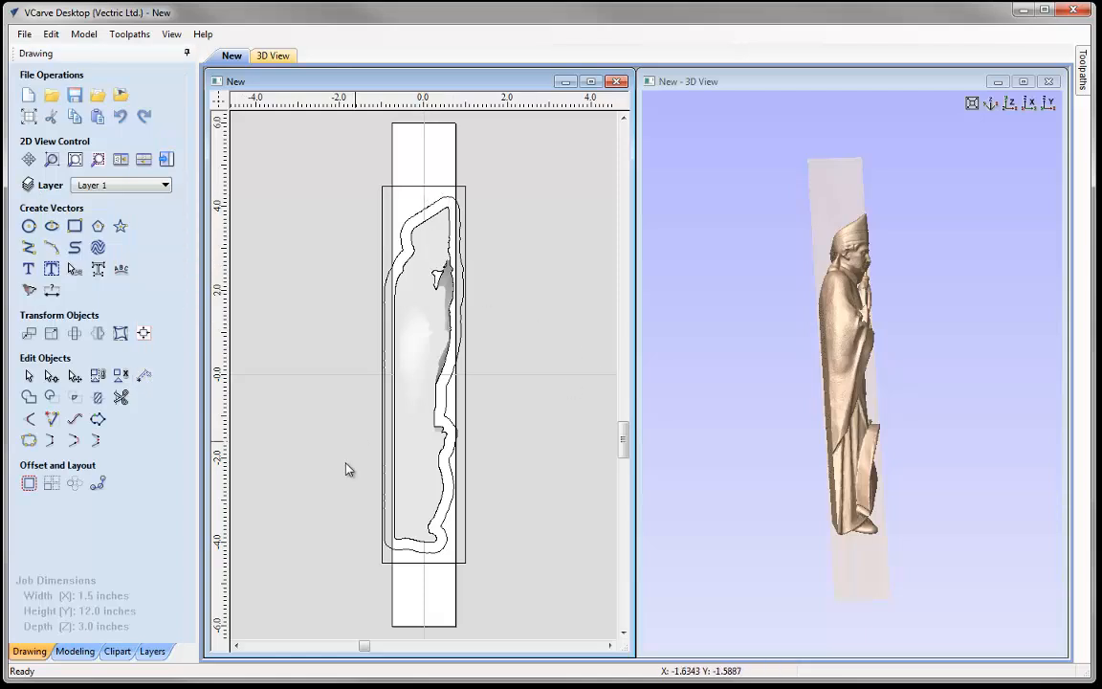
Add the Rectangular_0.75 3D tab from the clipart library at the figure's middle and rotate it 90 degrees about its centre.
{"action": "left_click", "coordinate": [116, 651]}
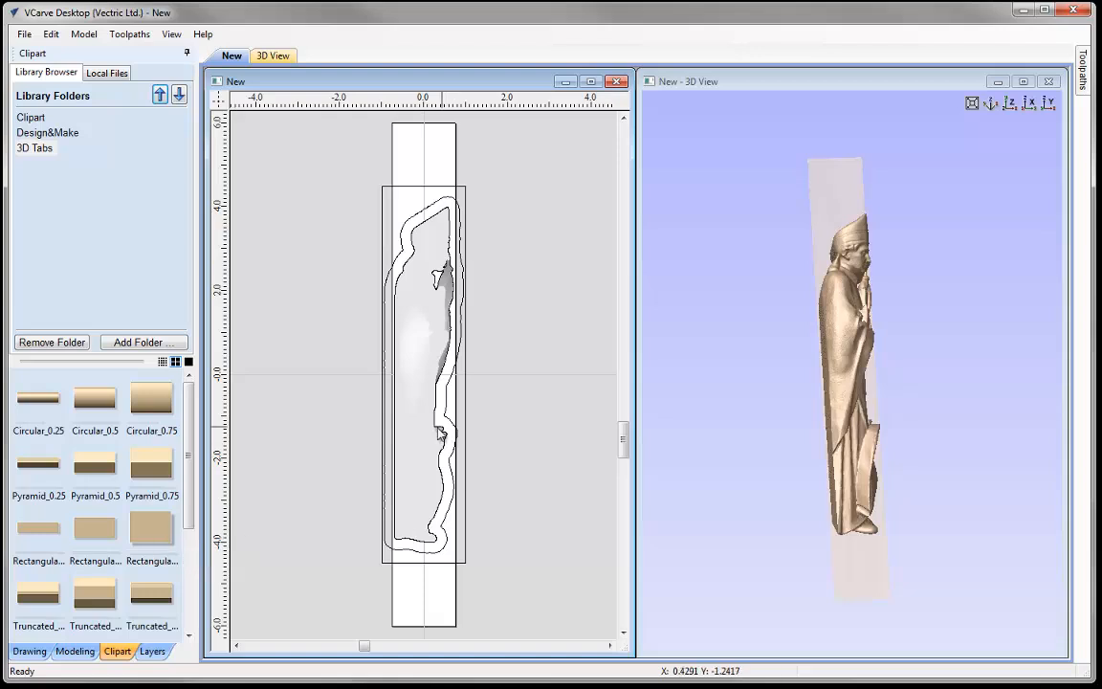
{"action": "left_click_drag", "start_coordinate": [144, 591], "coordinate": [421, 373]}
{"action": "left_click", "coordinate": [30, 651]}
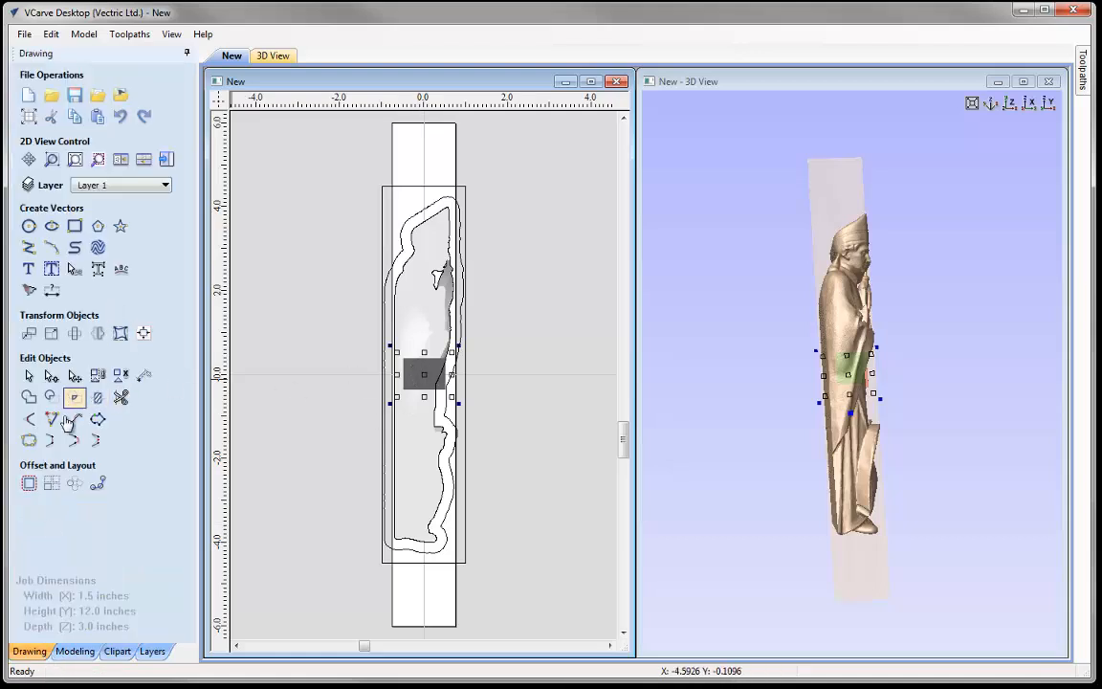
{"action": "left_click", "coordinate": [75, 332]}
{"action": "left_click", "coordinate": [50, 209]}
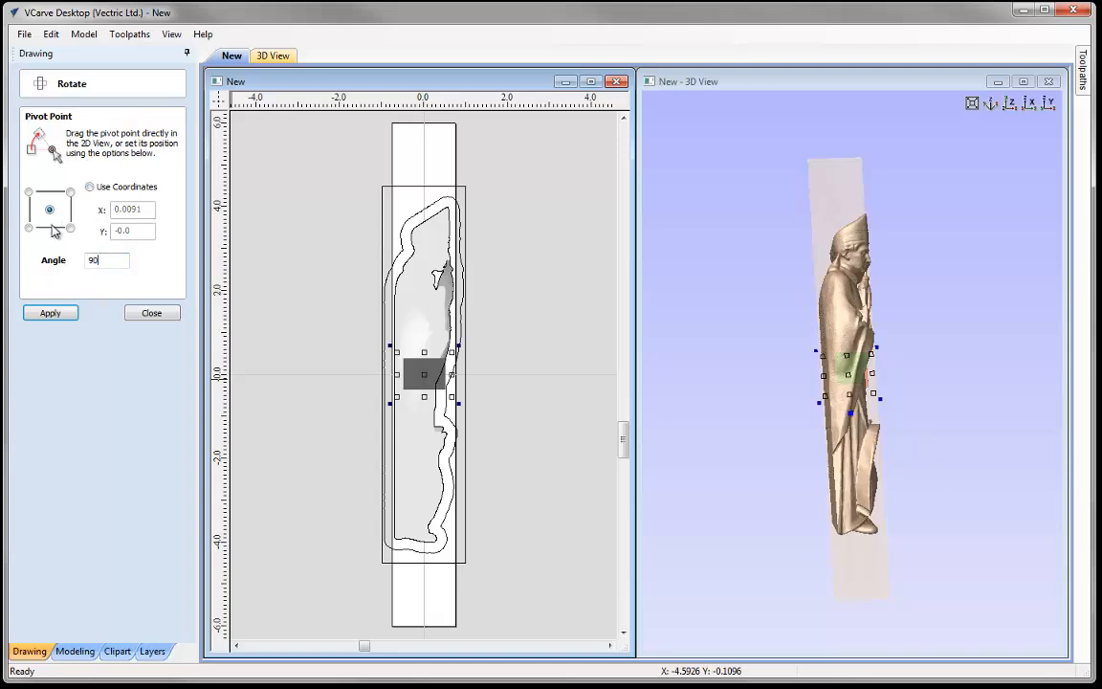
{"action": "left_click", "coordinate": [53, 316]}
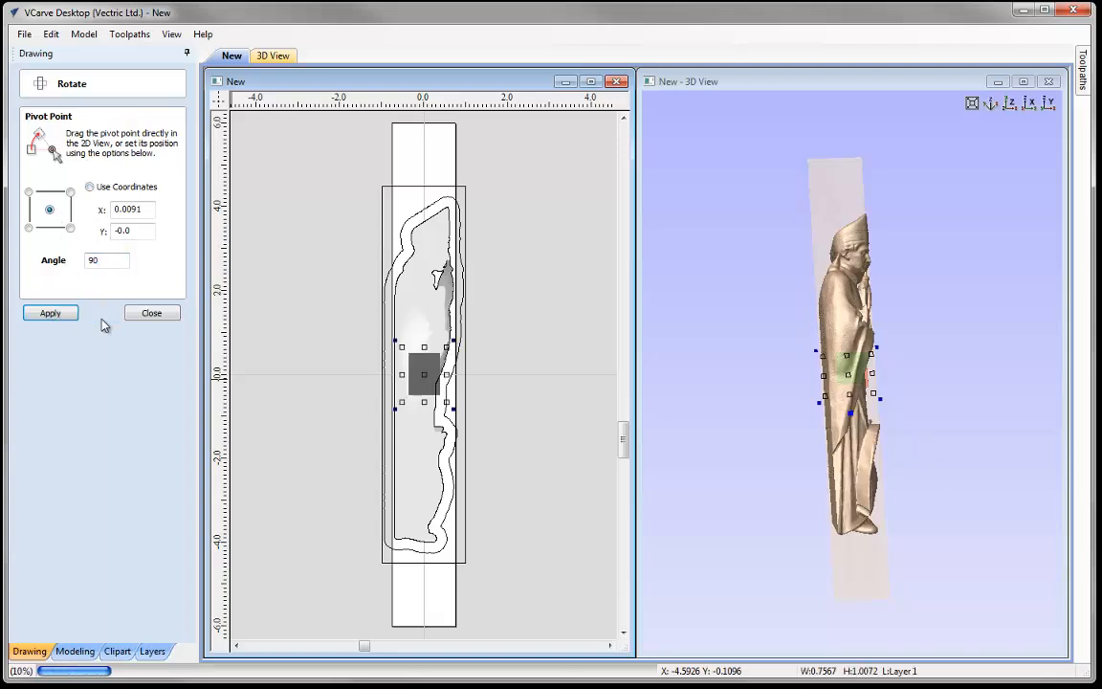
{"action": "left_click", "coordinate": [152, 313]}
Move the rectangular tab up over the figure's hat and widen it towards the face side to about 0.96 inches.
{"action": "left_click", "coordinate": [429, 373]}
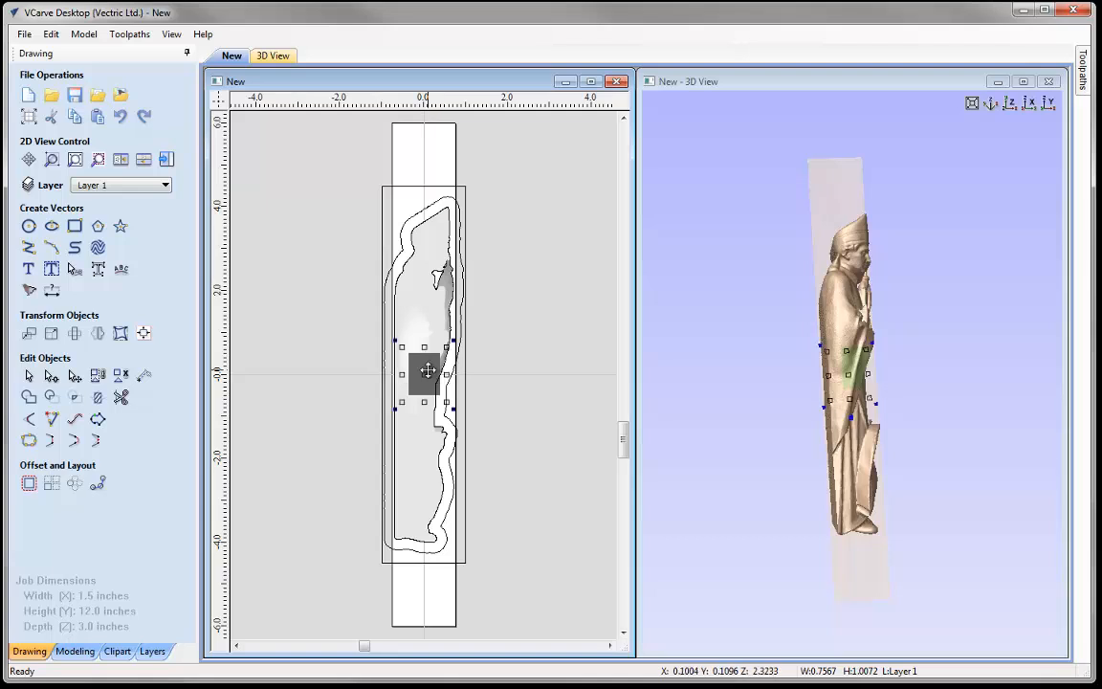
{"action": "left_click_drag", "start_coordinate": [428, 370], "coordinate": [427, 213]}
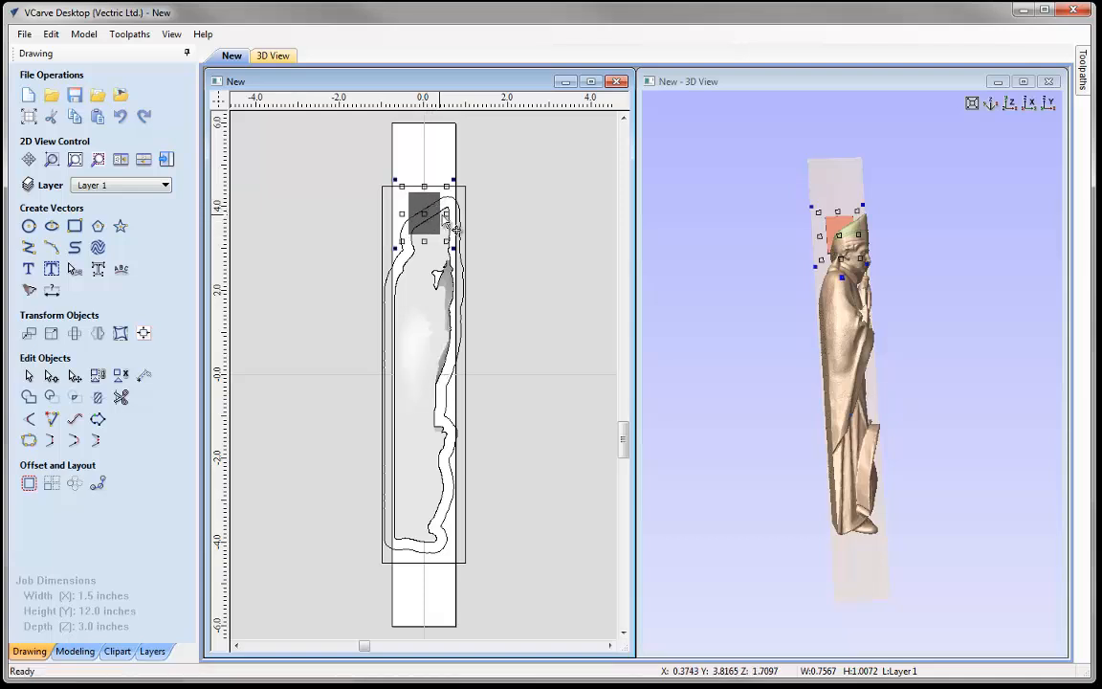
{"action": "left_click_drag", "start_coordinate": [447, 213], "coordinate": [448, 212]}
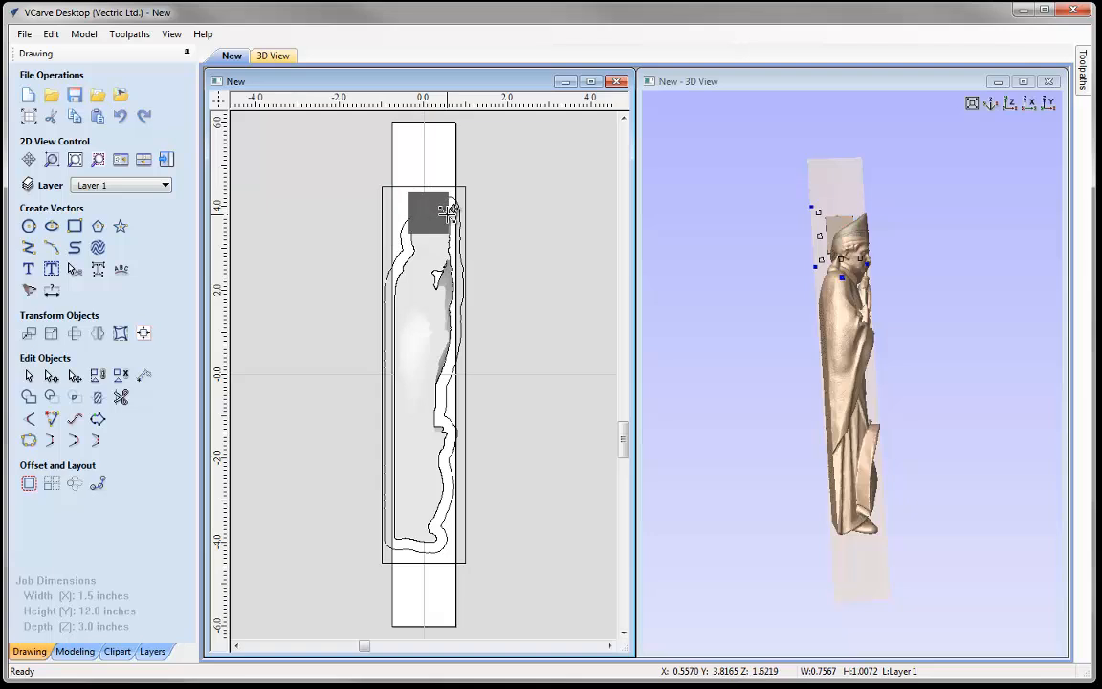
{"action": "left_click_drag", "start_coordinate": [781, 355], "coordinate": [839, 191]}
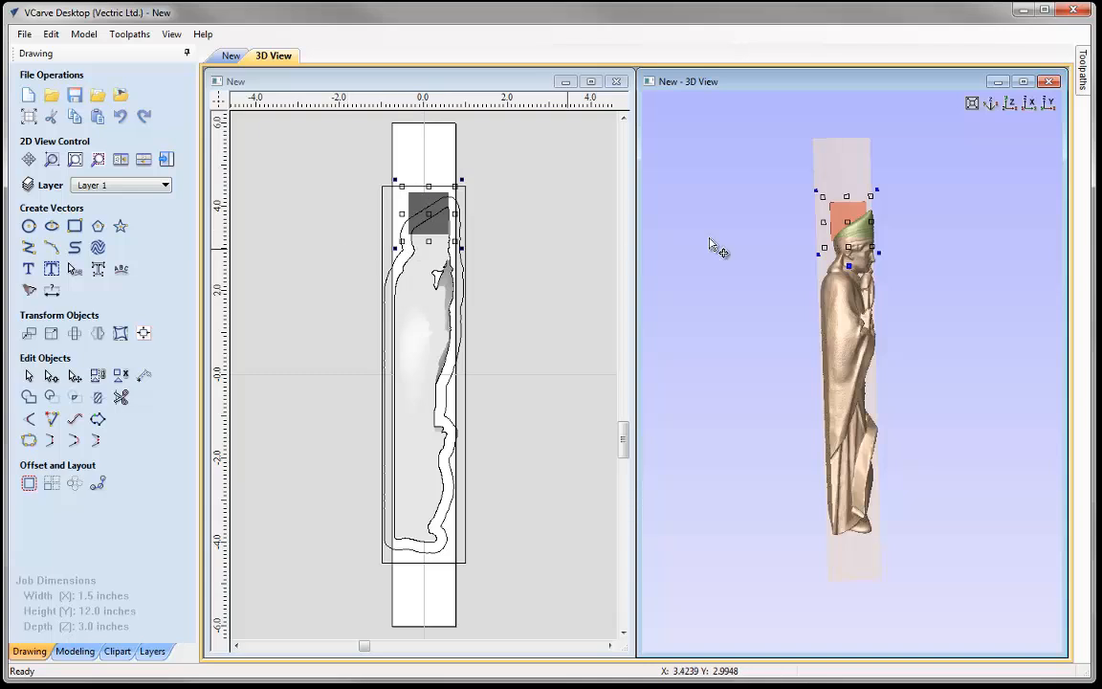
{"action": "left_click_drag", "start_coordinate": [930, 386], "coordinate": [722, 294]}
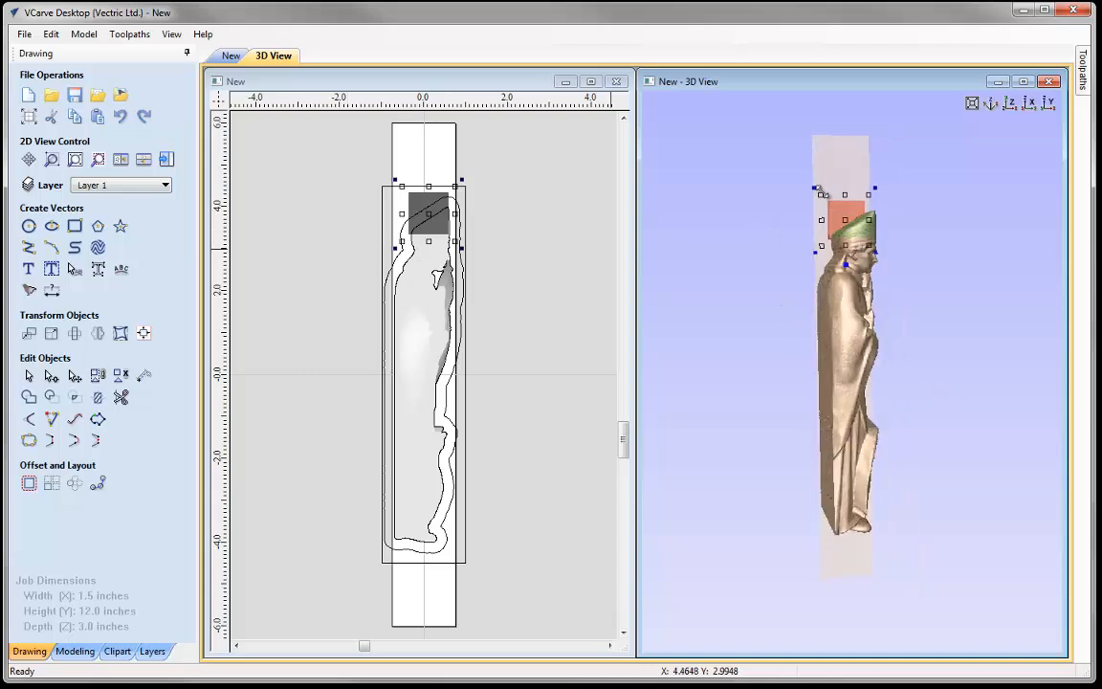
Open the component properties of the rectangular tab and set its shape height to 2 inches.
{"action": "left_click", "coordinate": [76, 651]}
{"action": "left_click", "coordinate": [52, 96]}
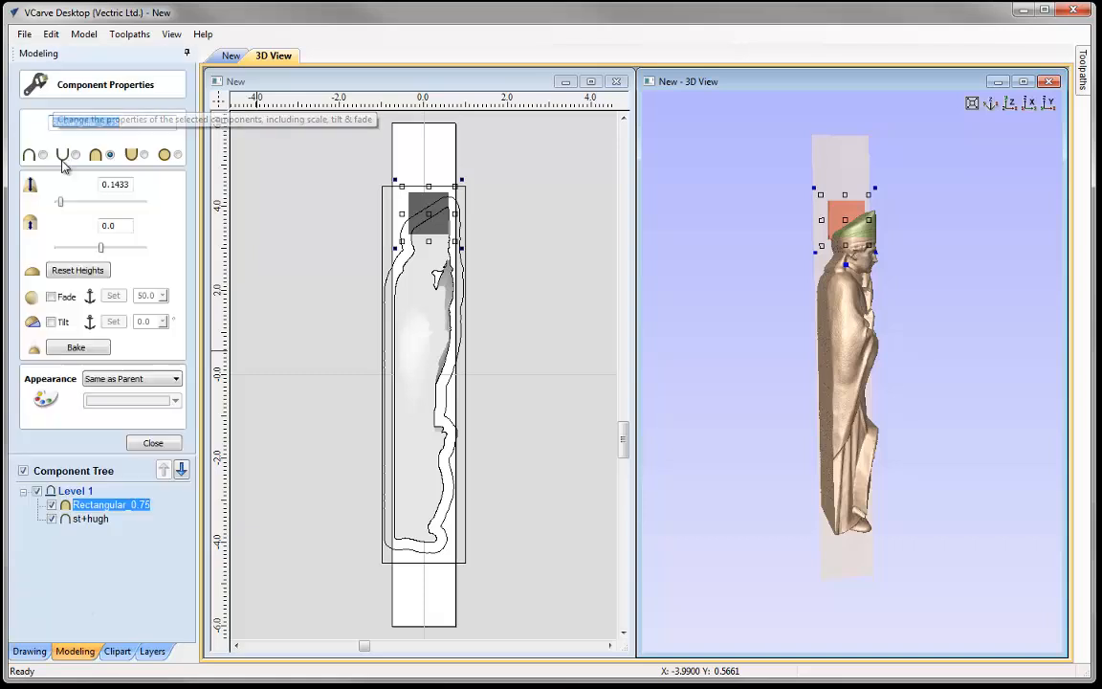
{"action": "double_click", "coordinate": [126, 185]}
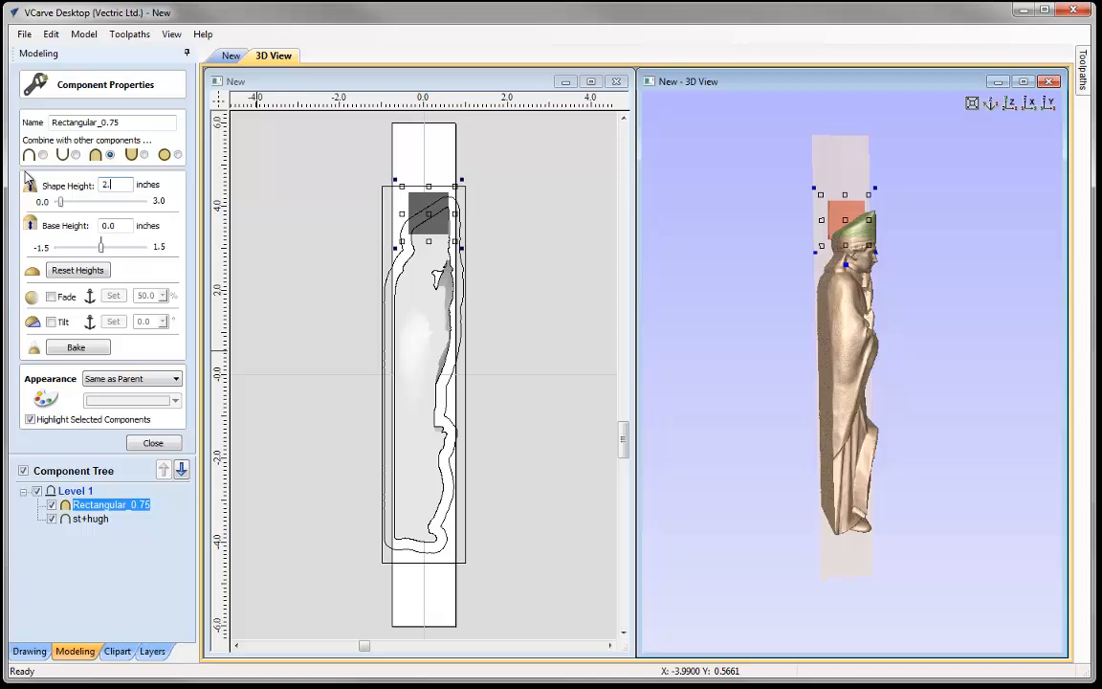
{"action": "key", "text": "space"}
{"action": "left_click_drag", "start_coordinate": [841, 388], "coordinate": [863, 289]}
{"action": "double_click", "coordinate": [112, 185]}
{"action": "key", "text": "Return"}
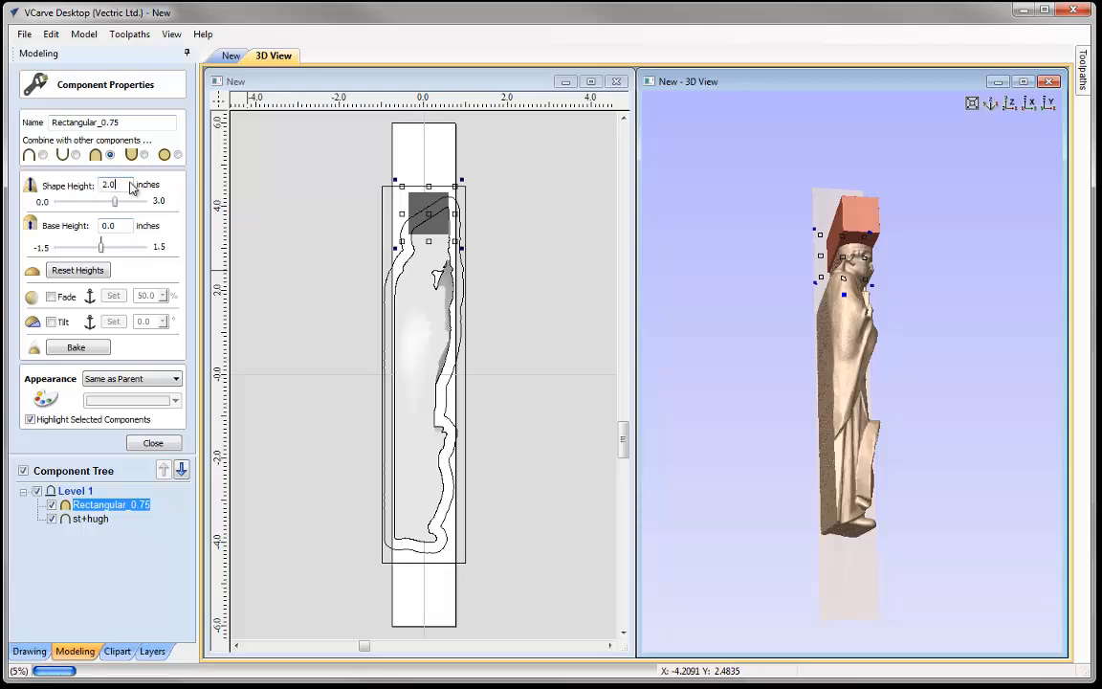
{"action": "left_click_drag", "start_coordinate": [874, 395], "coordinate": [810, 423]}
Set the rectangular tab's shape height to 1.5 inches and check how it meets the hat.
{"action": "double_click", "coordinate": [110, 185]}
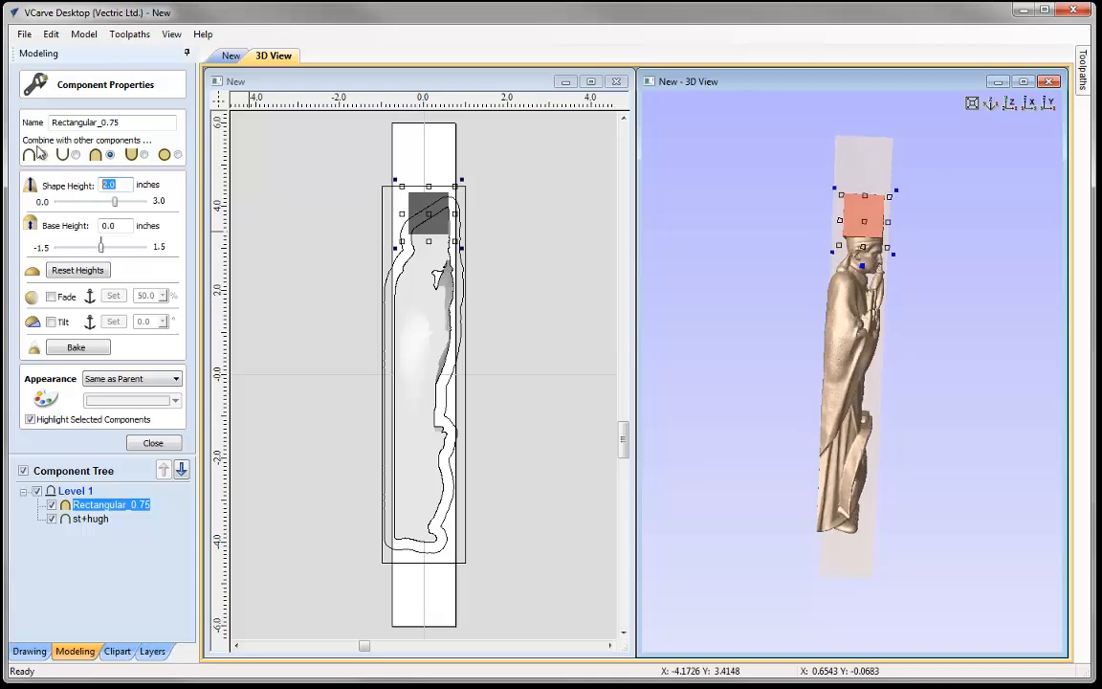
{"action": "type", "text": "1.5"}
{"action": "key", "text": "Return"}
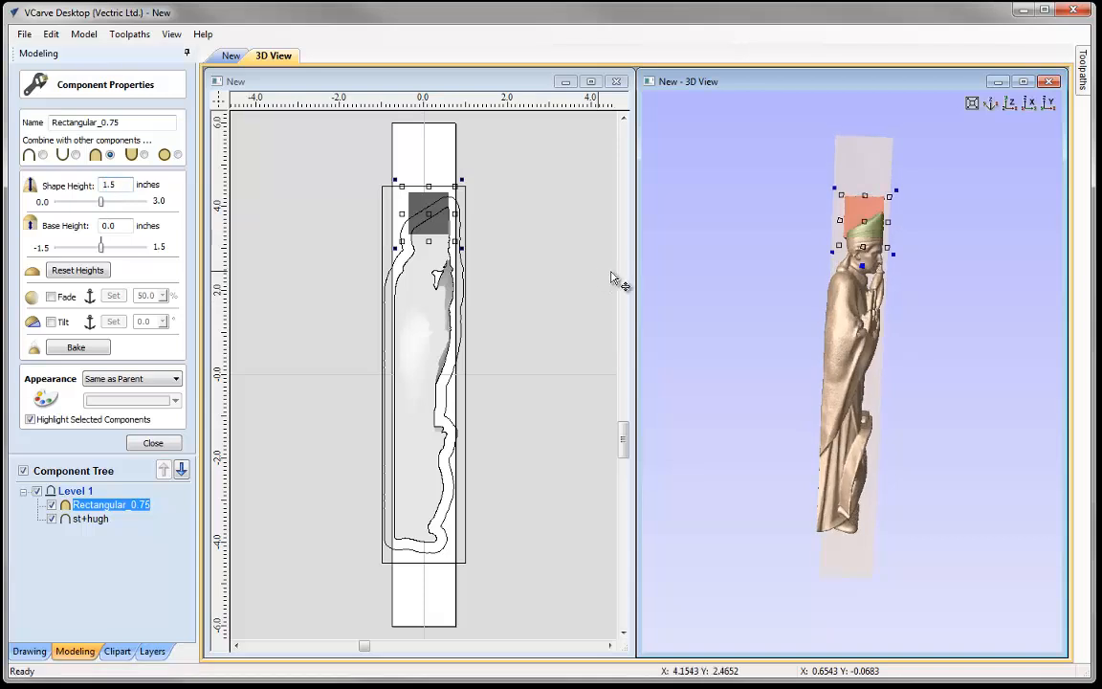
{"action": "left_click_drag", "start_coordinate": [901, 314], "coordinate": [819, 411]}
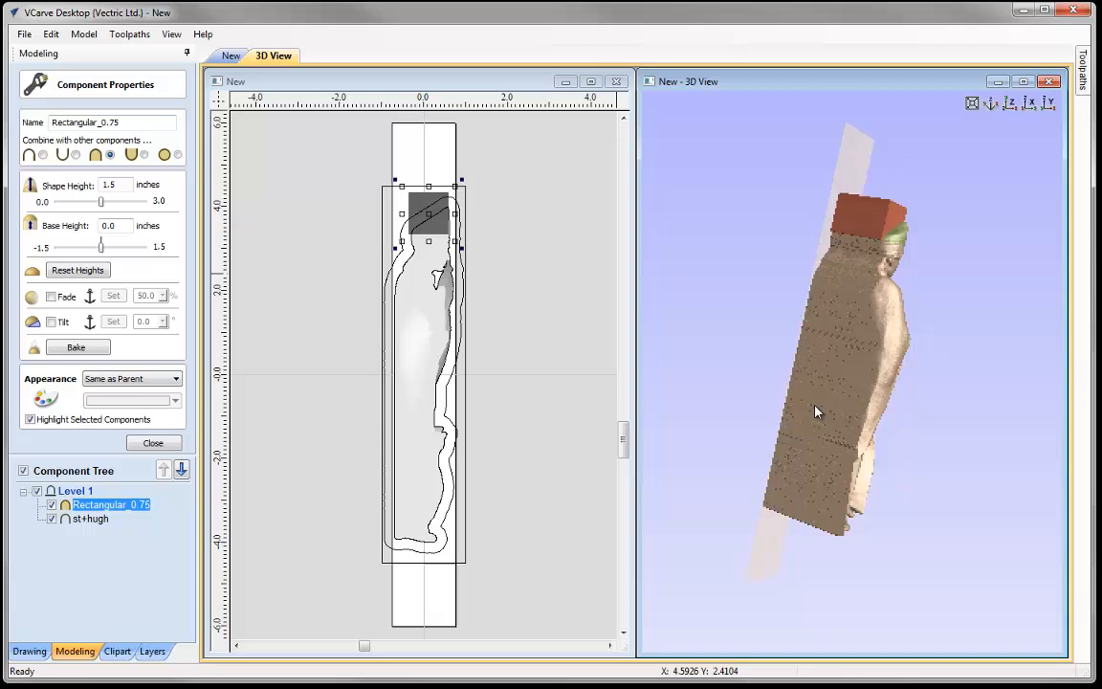
Set the rectangular tab's shape height to 1.8 inches, check its fit around the hat, and finish editing its properties.
{"action": "double_click", "coordinate": [120, 184]}
{"action": "type", "text": "1.8"}
{"action": "key", "text": "Return"}
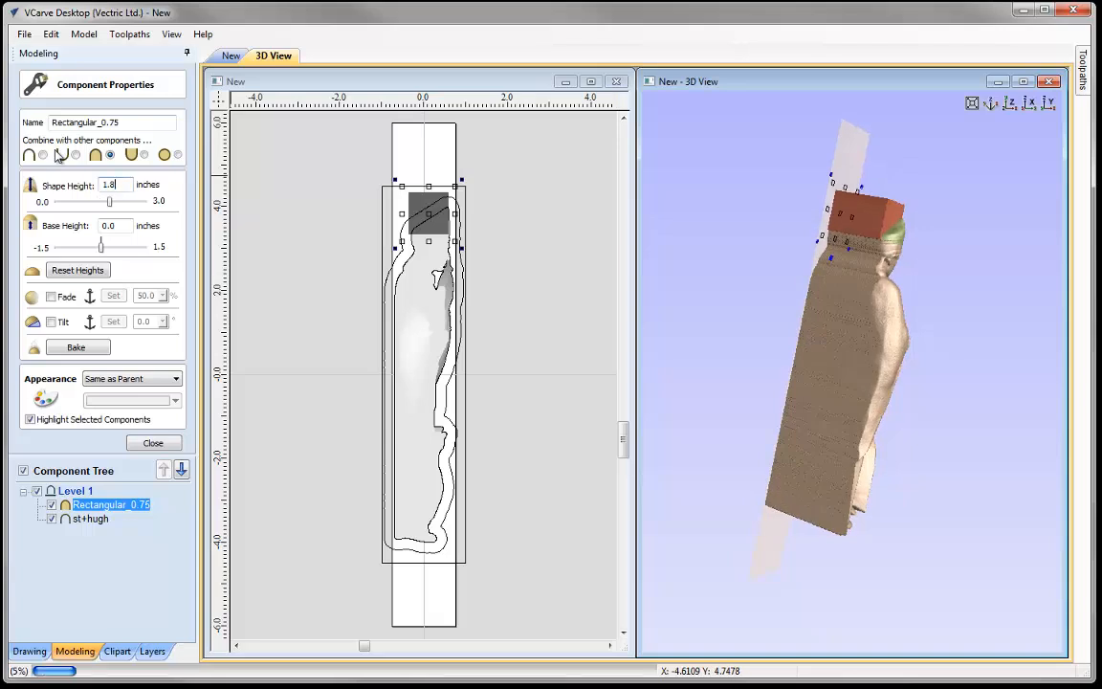
{"action": "left_click_drag", "start_coordinate": [734, 336], "coordinate": [676, 344]}
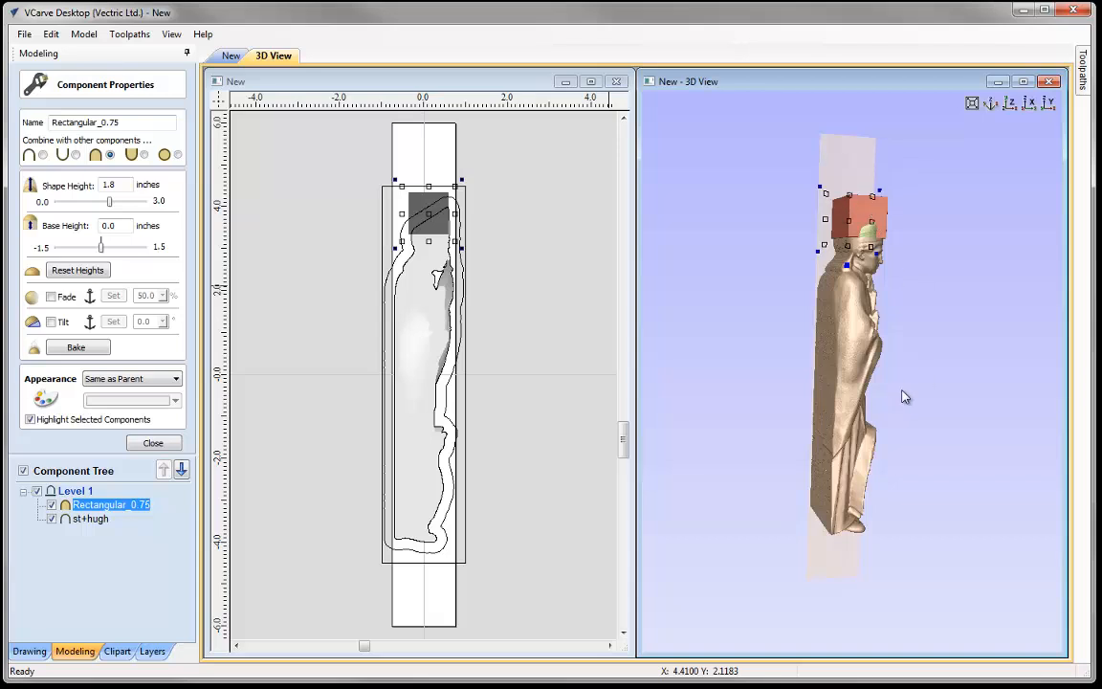
{"action": "left_click_drag", "start_coordinate": [905, 397], "coordinate": [863, 400]}
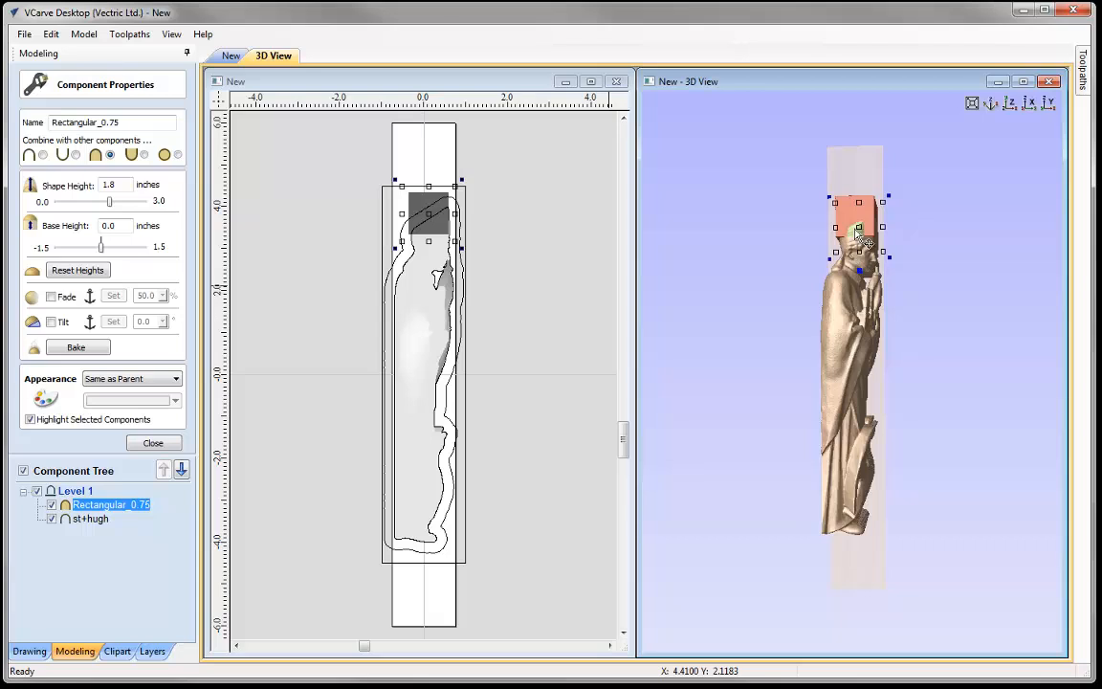
{"action": "left_click_drag", "start_coordinate": [859, 326], "coordinate": [875, 234]}
{"action": "left_click_drag", "start_coordinate": [824, 395], "coordinate": [898, 313]}
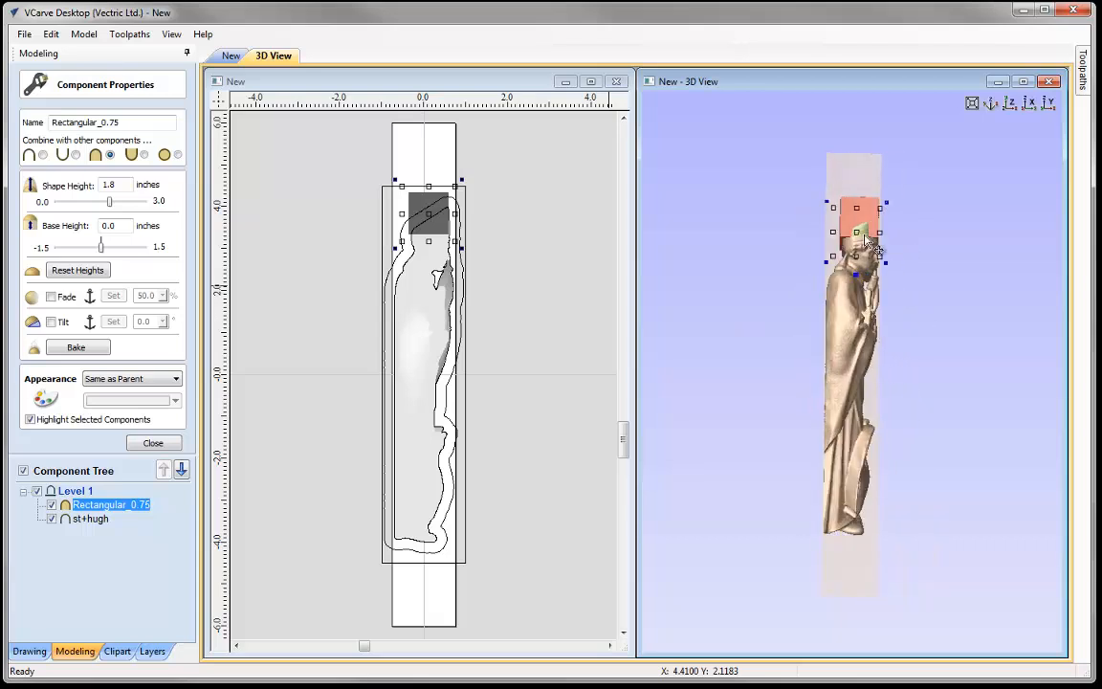
{"action": "mouse_move", "coordinate": [877, 301]}
{"action": "left_mouse_down"}
{"action": "mouse_move", "coordinate": [859, 394]}
{"action": "mouse_move", "coordinate": [871, 292]}
{"action": "mouse_move", "coordinate": [883, 346]}
{"action": "mouse_move", "coordinate": [871, 387]}
{"action": "mouse_move", "coordinate": [869, 322]}
{"action": "left_mouse_up"}
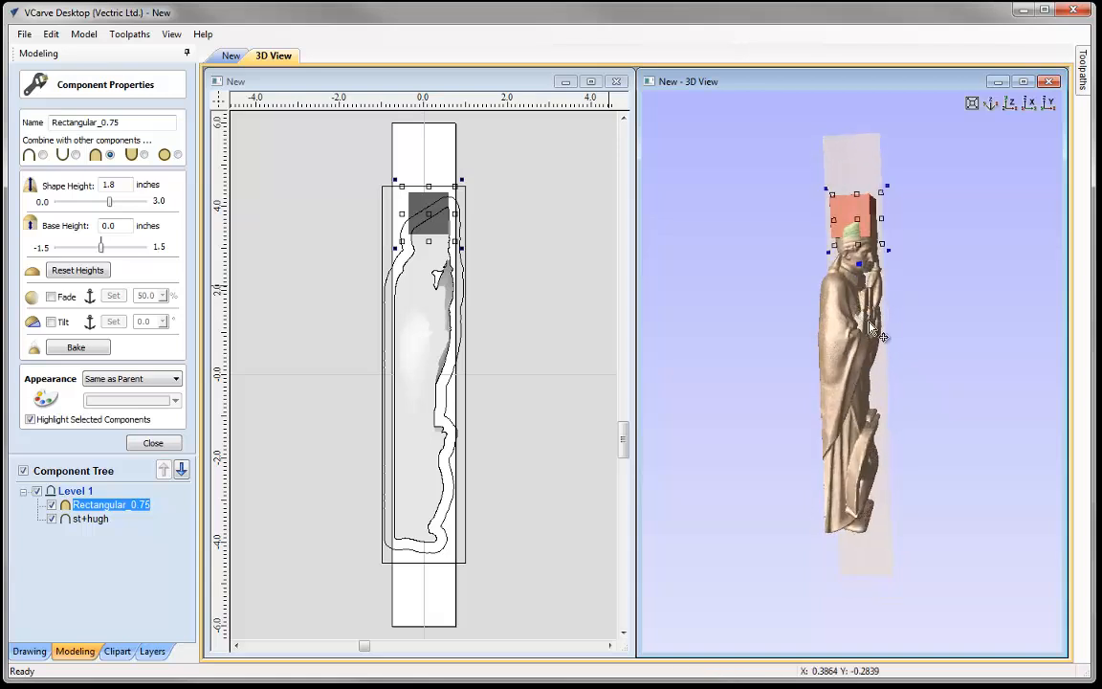
{"action": "left_click_drag", "start_coordinate": [866, 393], "coordinate": [909, 400]}
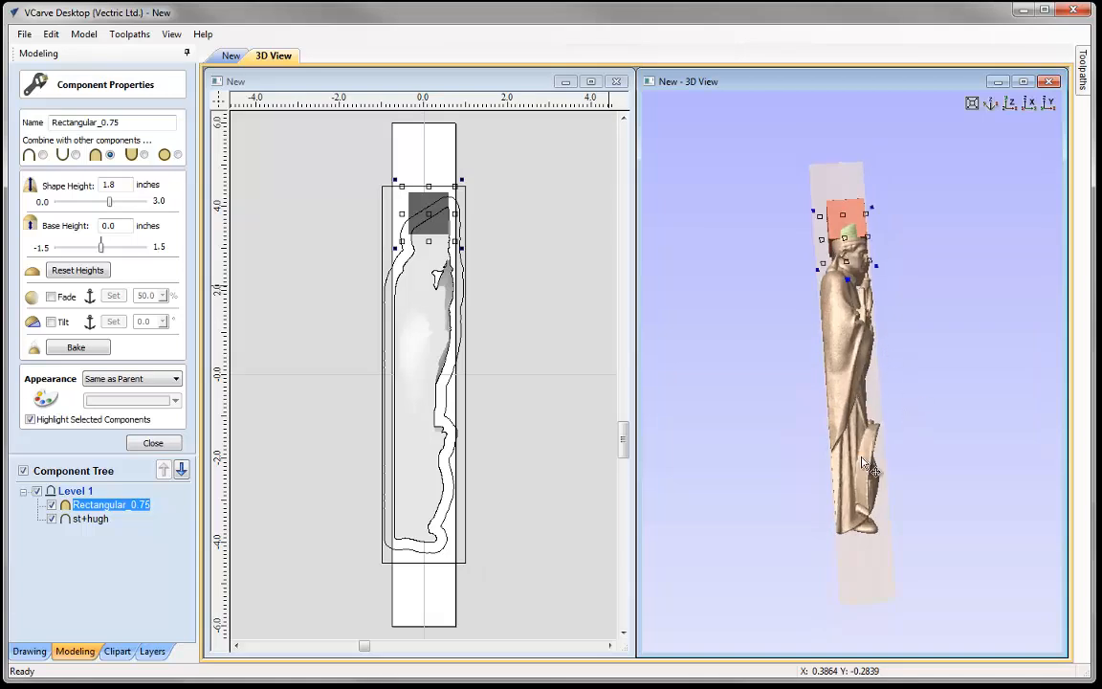
{"action": "left_click_drag", "start_coordinate": [775, 400], "coordinate": [810, 307]}
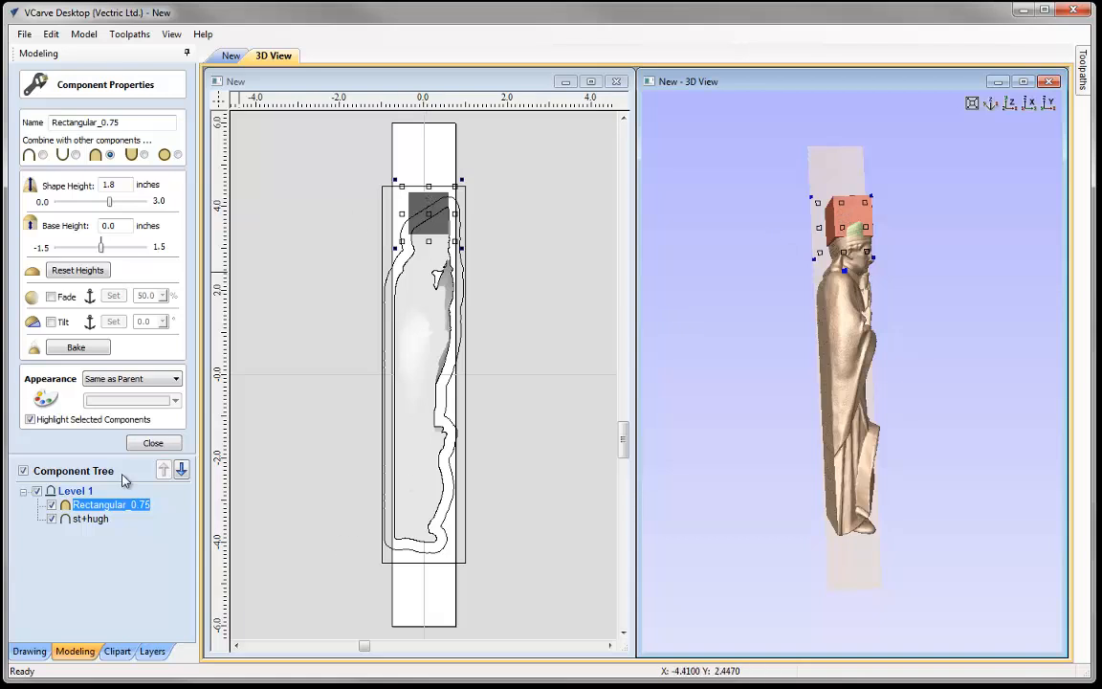
{"action": "left_click", "coordinate": [153, 443]}
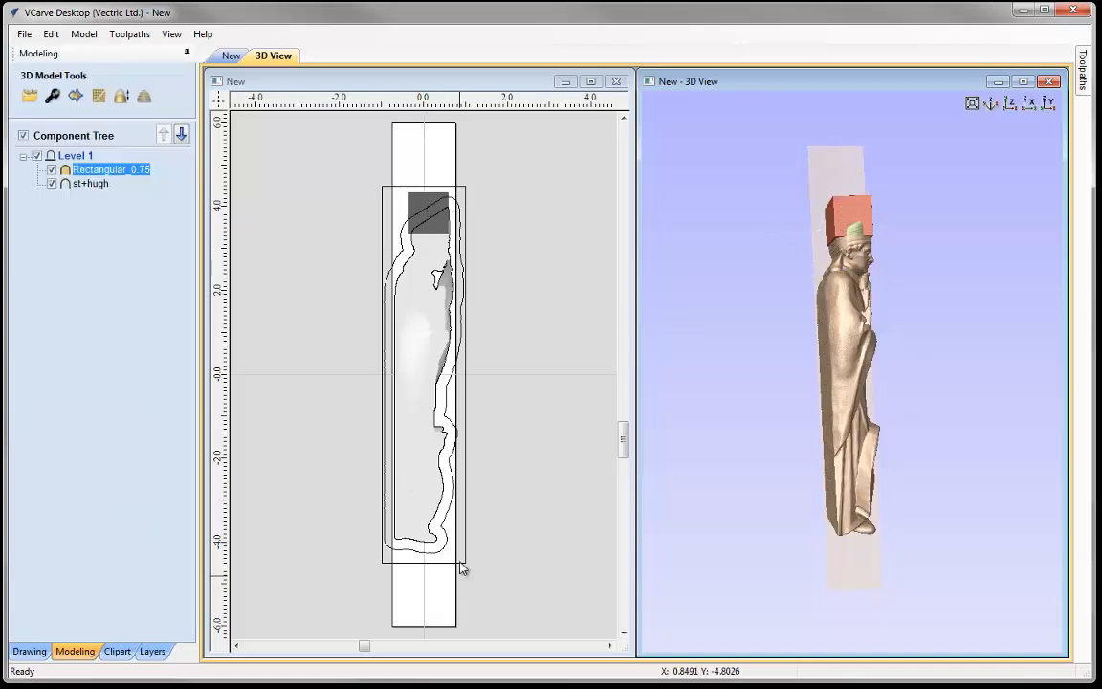
Create a mirrored copy of the head tab at the feet by flipping it vertically about the job centre.
{"action": "left_click", "coordinate": [433, 216]}
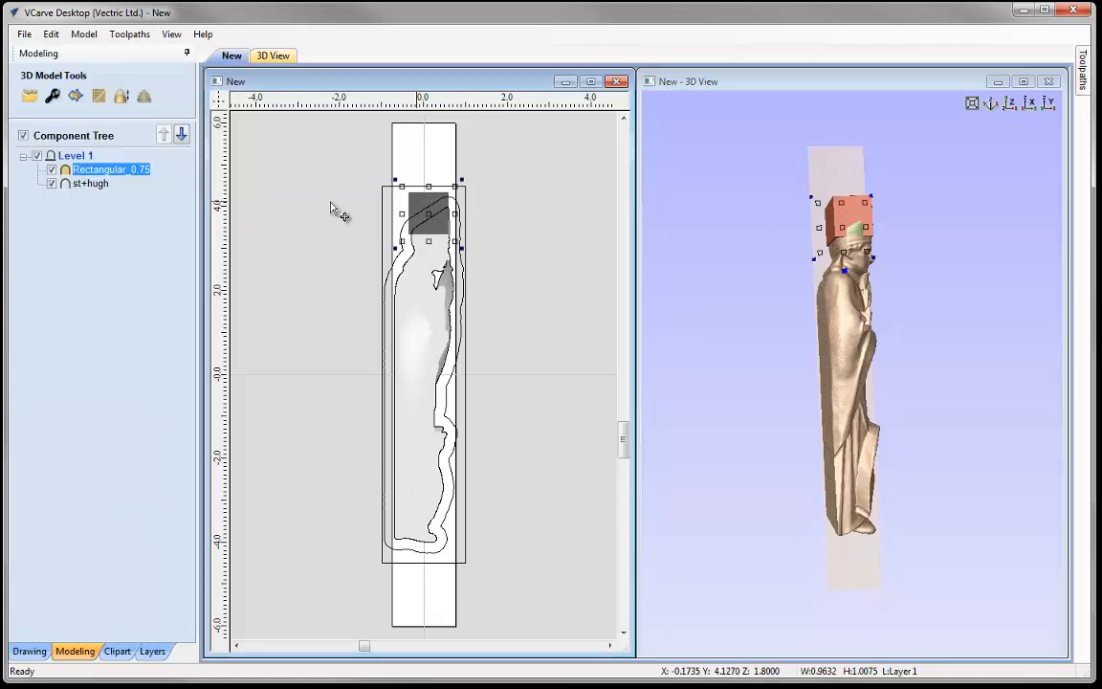
{"action": "left_click", "coordinate": [30, 652]}
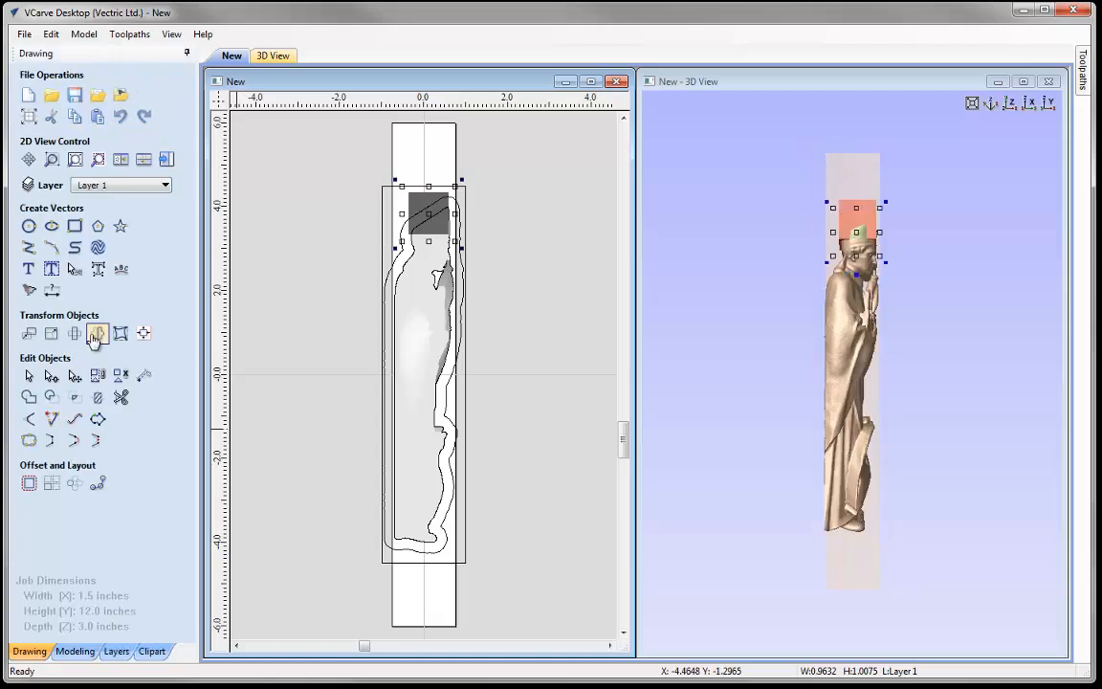
{"action": "left_click", "coordinate": [97, 333]}
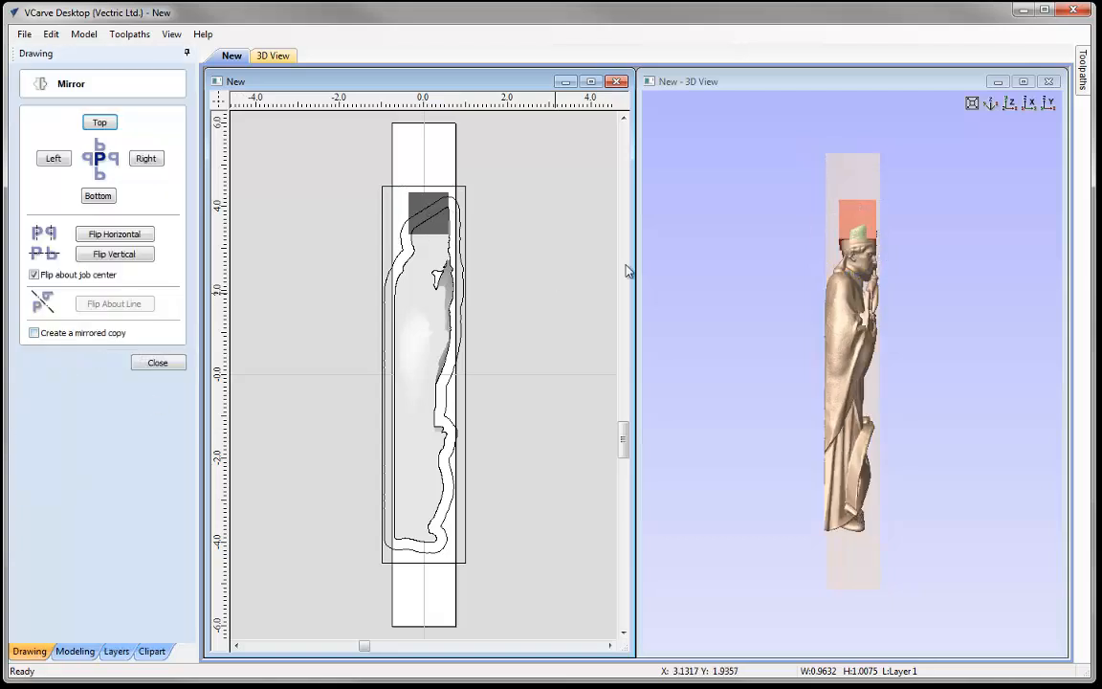
{"action": "left_click", "coordinate": [428, 212]}
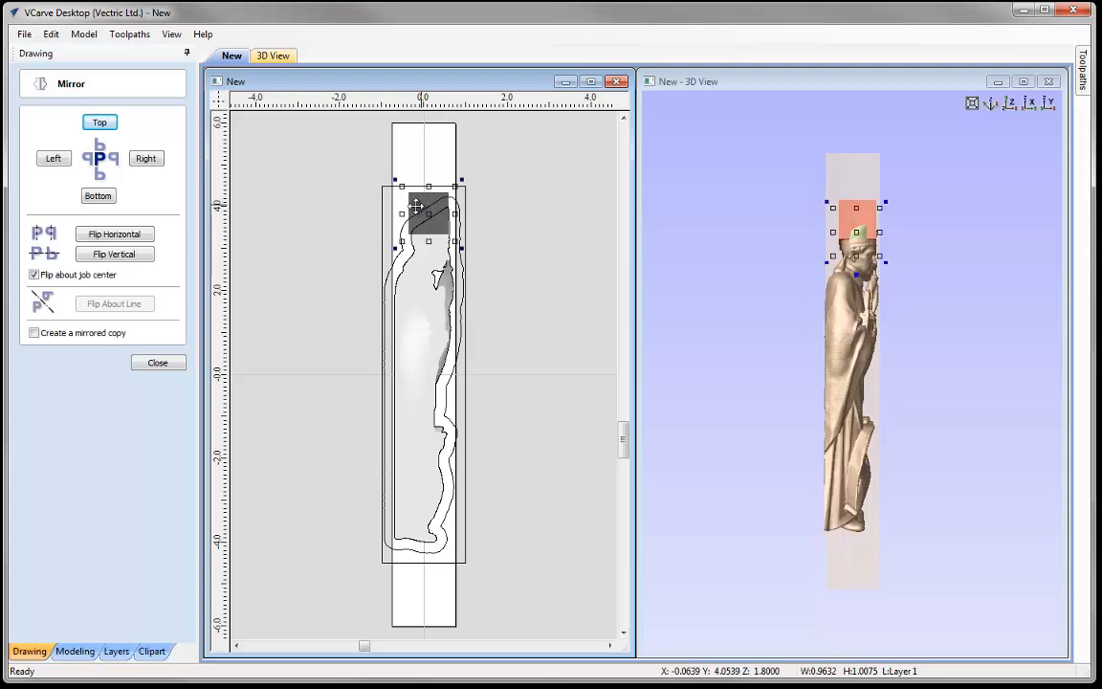
{"action": "left_click", "coordinate": [84, 334]}
{"action": "left_click", "coordinate": [120, 254]}
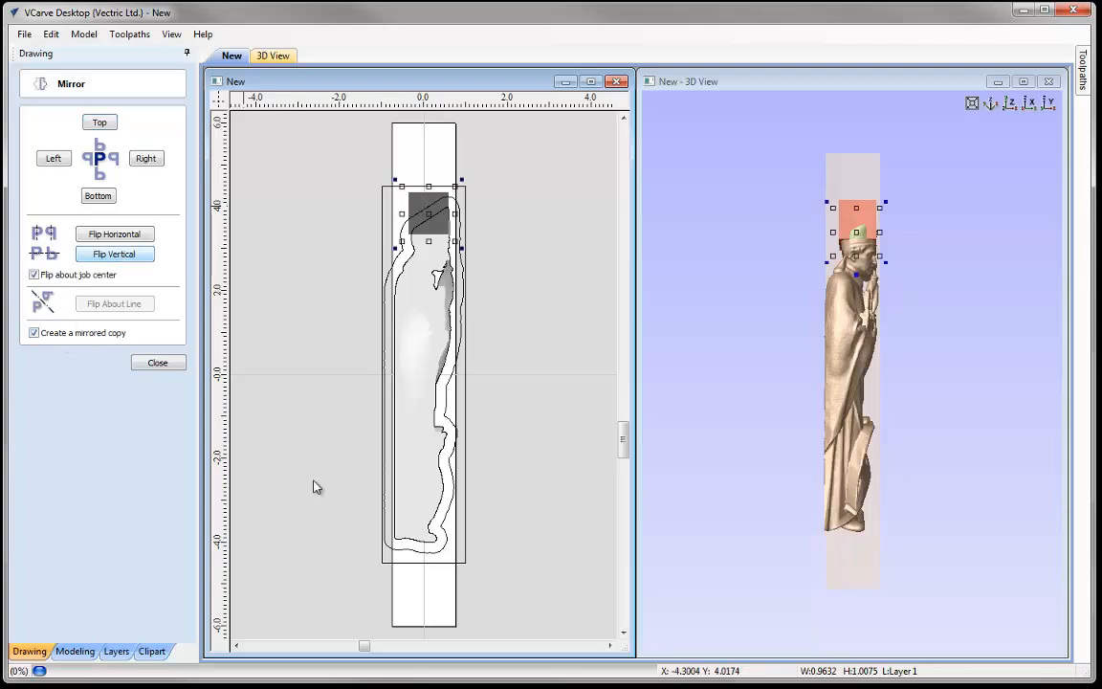
{"action": "left_click", "coordinate": [158, 364]}
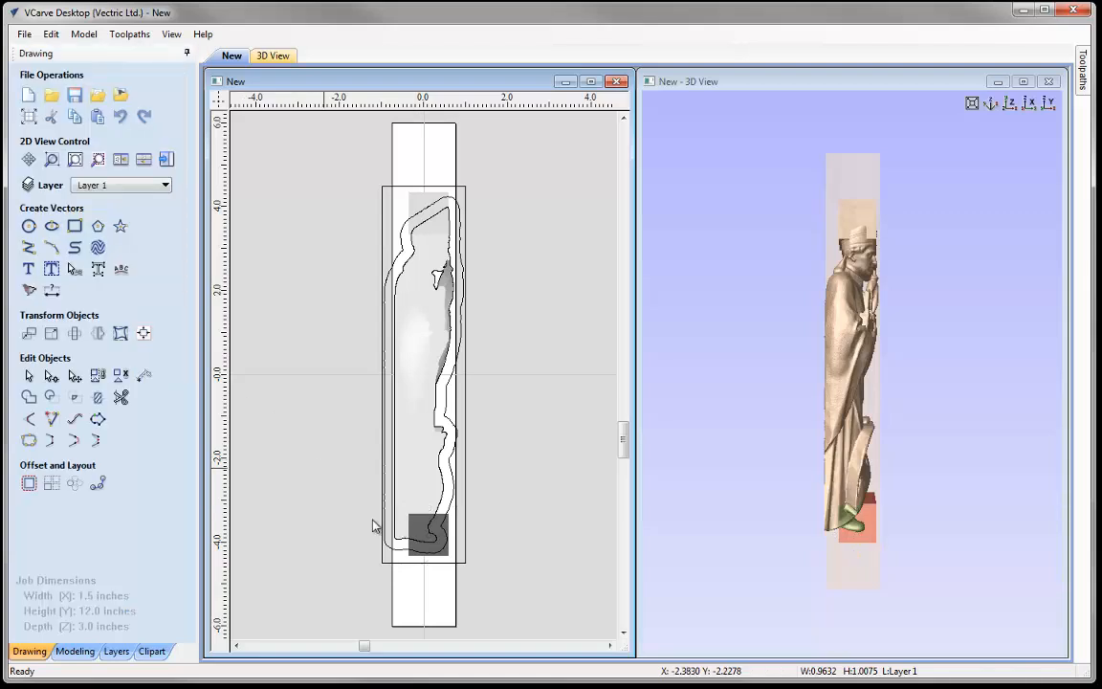
Move the feet tab sideways and down to the material's left edge beneath the figure's feet, and check its placement in 3D.
{"action": "scroll", "coordinate": [416, 478], "scroll_direction": "up", "scroll_amount": 4}
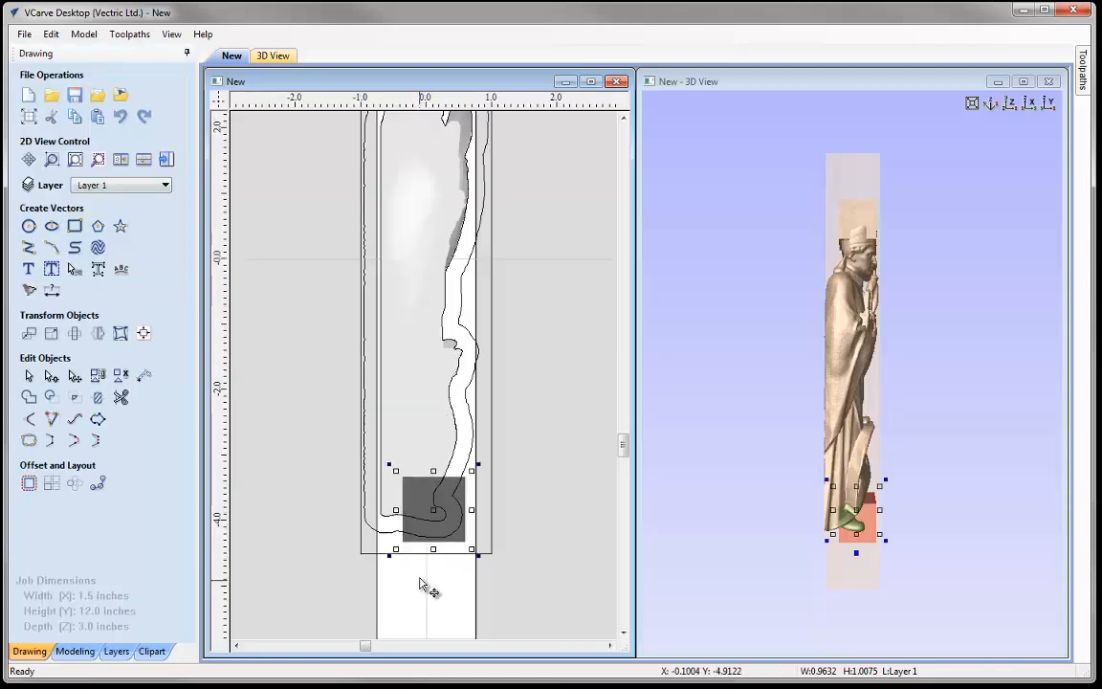
{"action": "left_click_drag", "start_coordinate": [415, 474], "coordinate": [387, 490]}
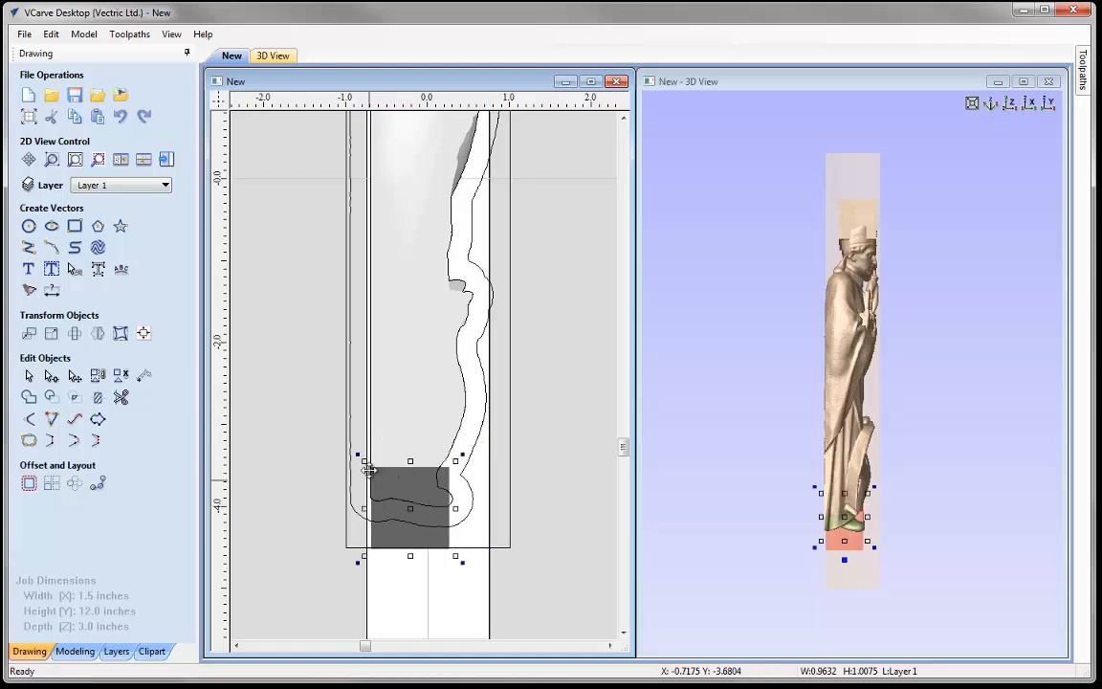
{"action": "left_click_drag", "start_coordinate": [763, 496], "coordinate": [772, 478]}
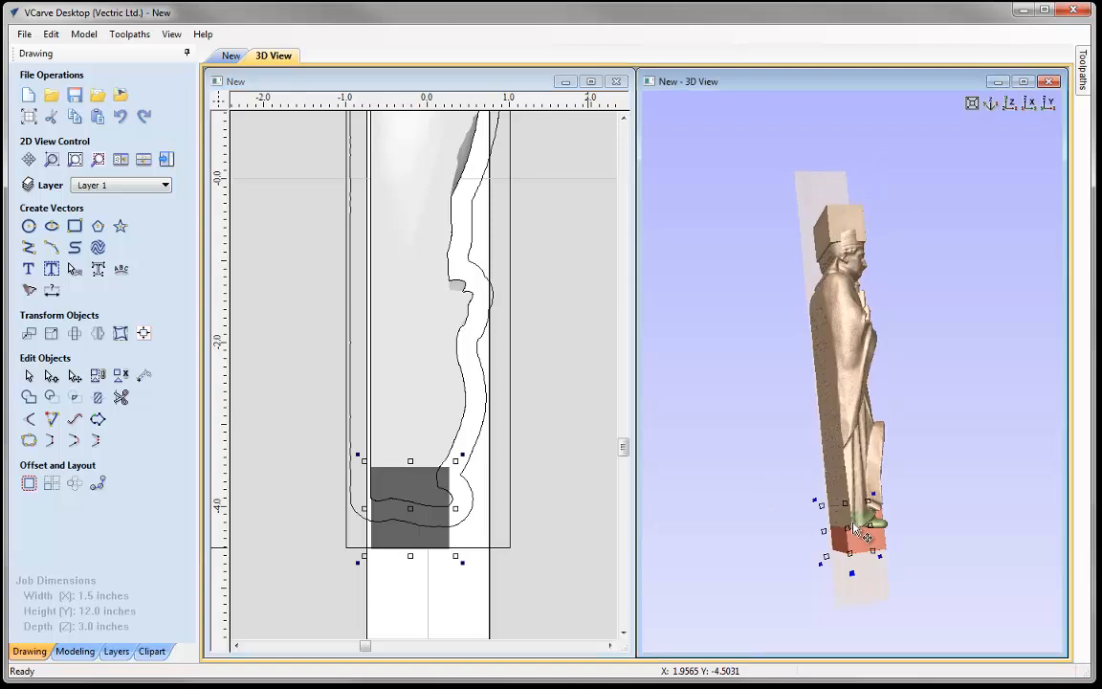
{"action": "left_click_drag", "start_coordinate": [766, 412], "coordinate": [782, 370]}
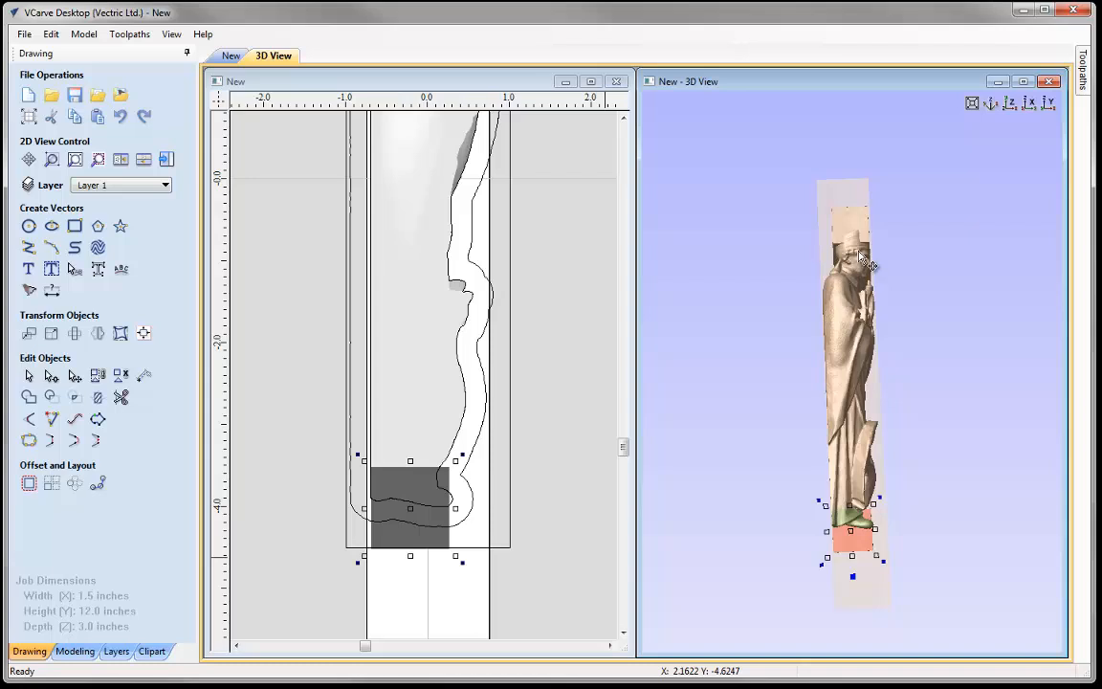
Examine the head and feet tabs against the figure from several angles, including the back of the model.
{"action": "left_click_drag", "start_coordinate": [797, 421], "coordinate": [999, 352]}
{"action": "left_click_drag", "start_coordinate": [766, 388], "coordinate": [792, 401]}
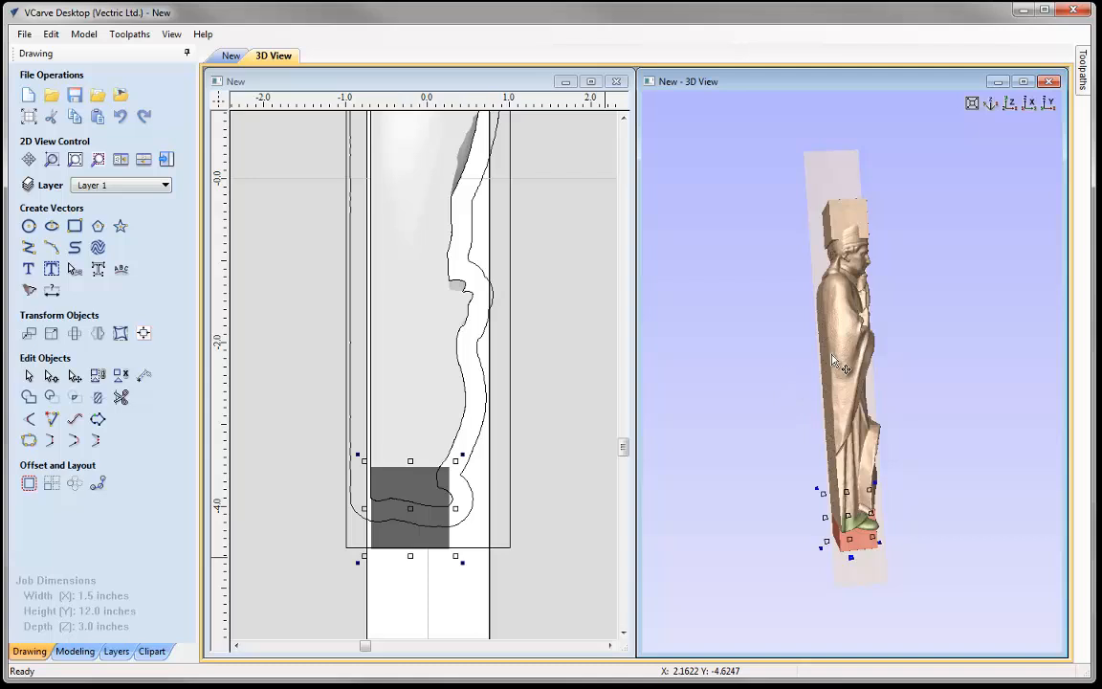
{"action": "left_click_drag", "start_coordinate": [823, 325], "coordinate": [875, 507]}
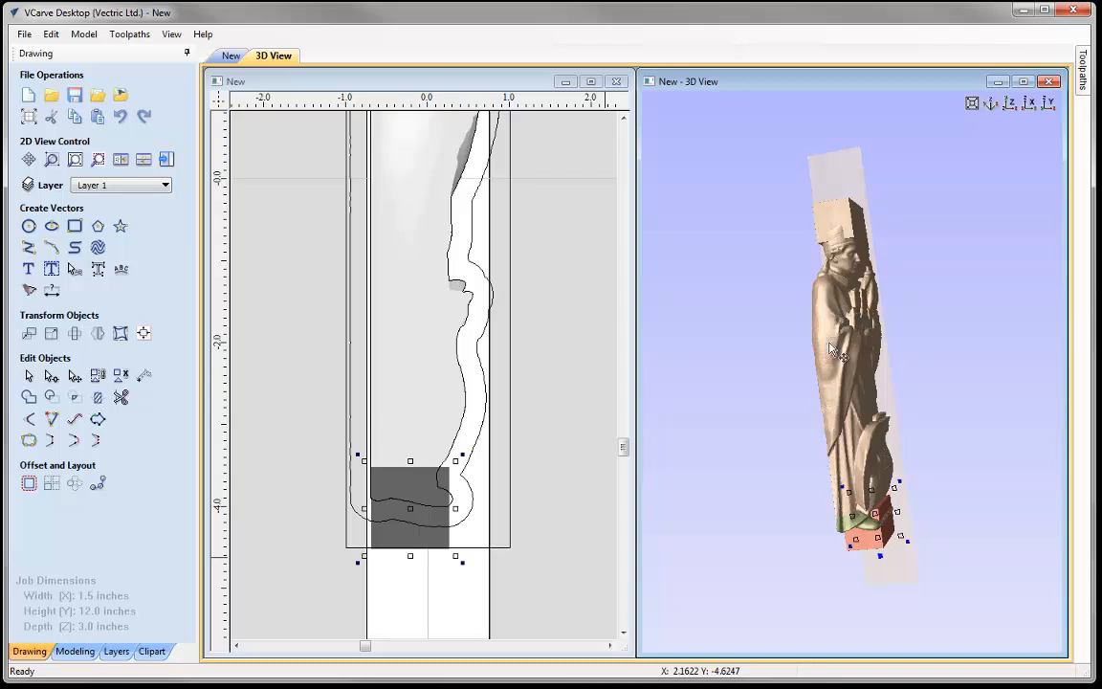
{"action": "left_click_drag", "start_coordinate": [792, 393], "coordinate": [821, 385]}
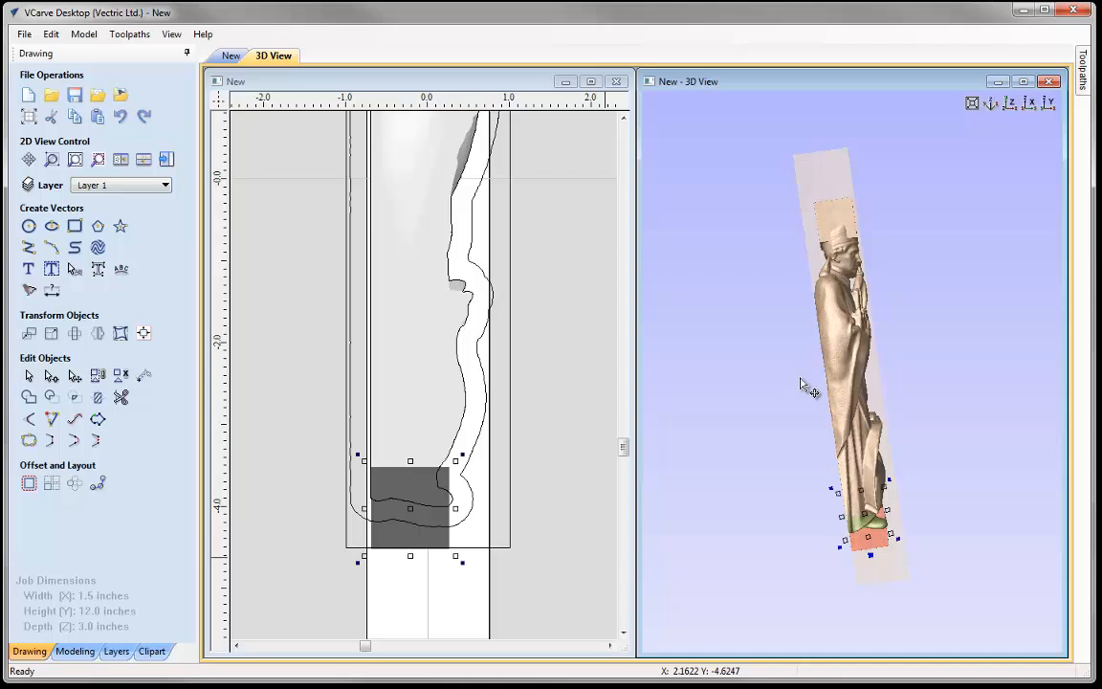
{"action": "left_click_drag", "start_coordinate": [706, 370], "coordinate": [731, 517]}
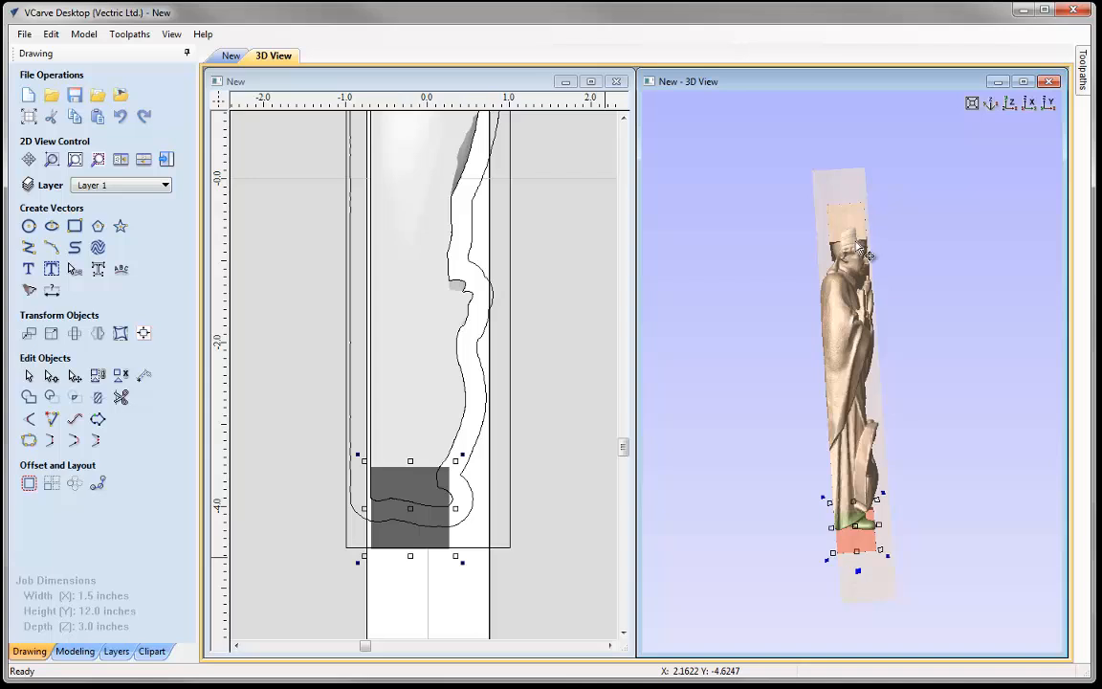
{"action": "left_click_drag", "start_coordinate": [754, 398], "coordinate": [781, 323]}
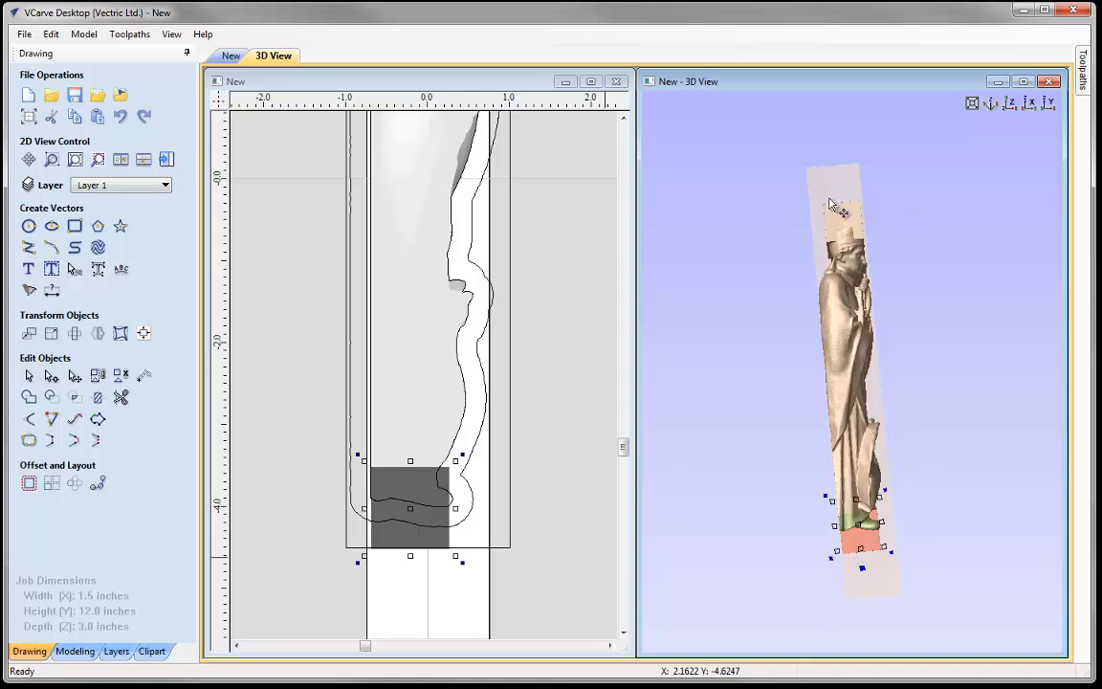
{"action": "left_click_drag", "start_coordinate": [972, 369], "coordinate": [807, 268]}
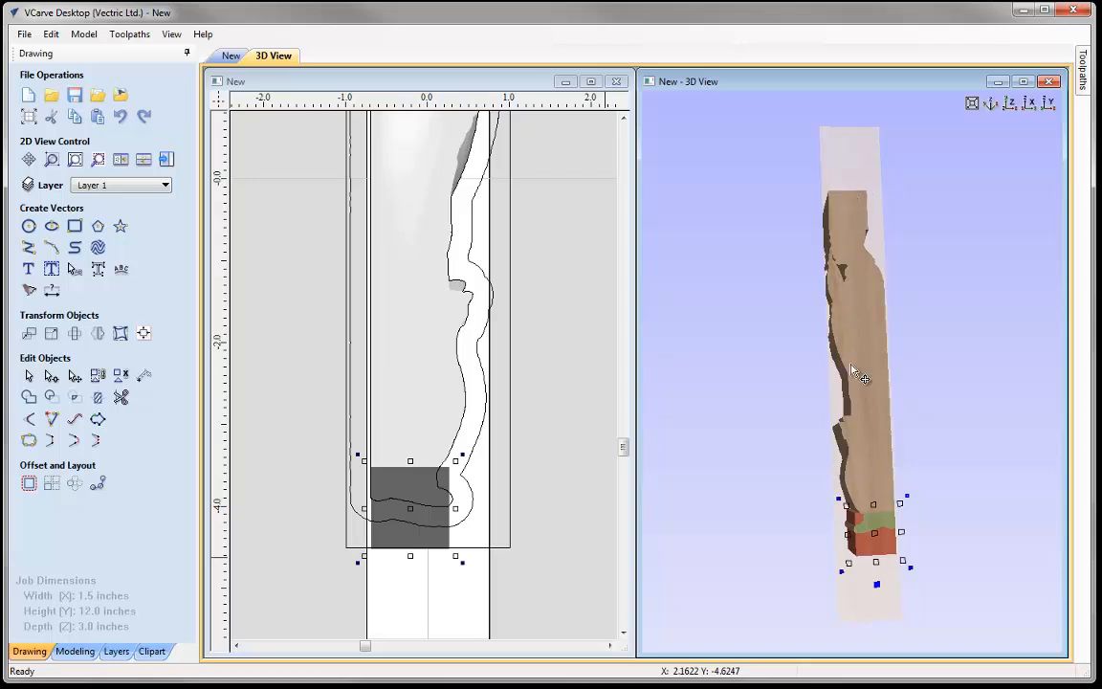
{"action": "left_click_drag", "start_coordinate": [720, 371], "coordinate": [659, 385]}
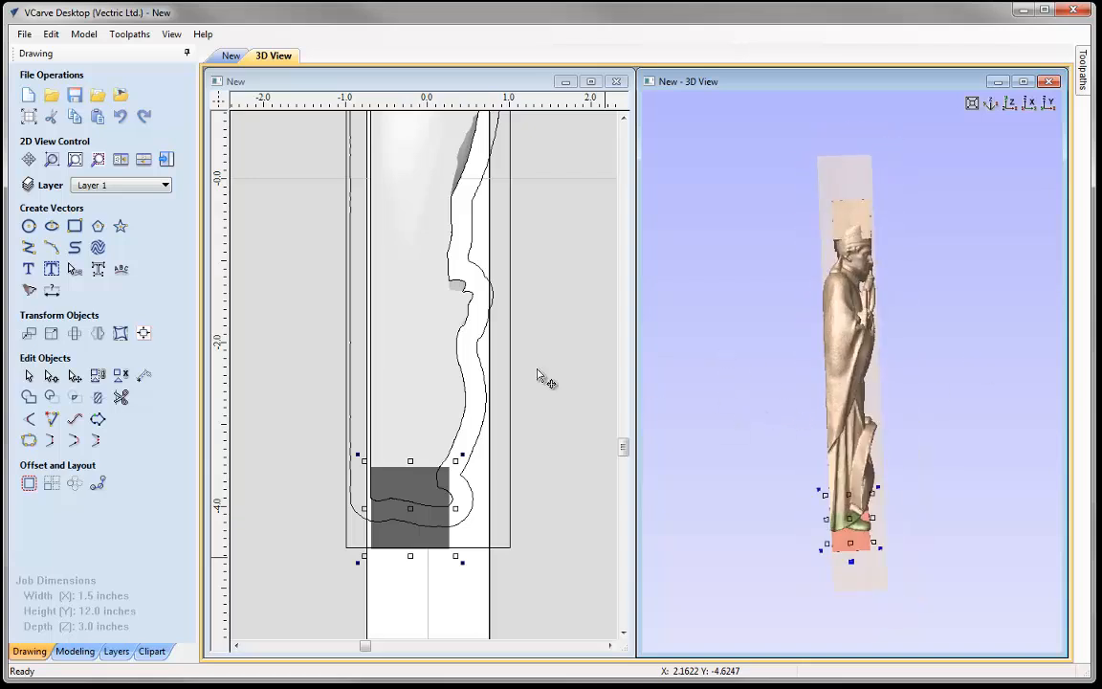
Add a zero plane to the model and display the component tree.
{"action": "left_click", "coordinate": [84, 38]}
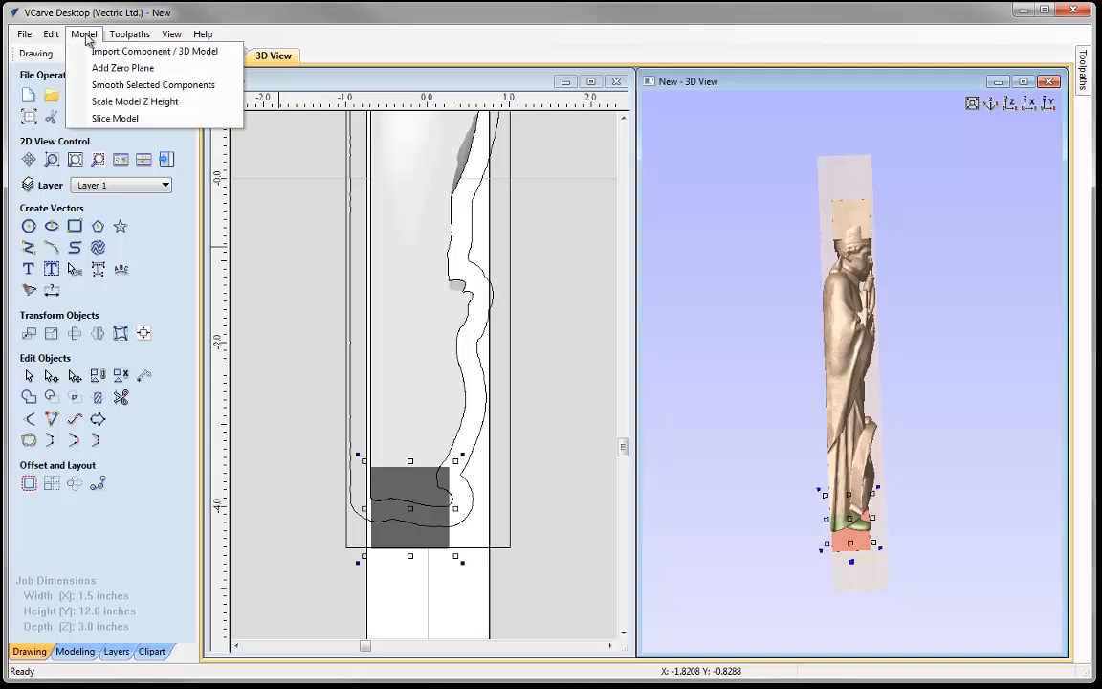
{"action": "left_click", "coordinate": [151, 69]}
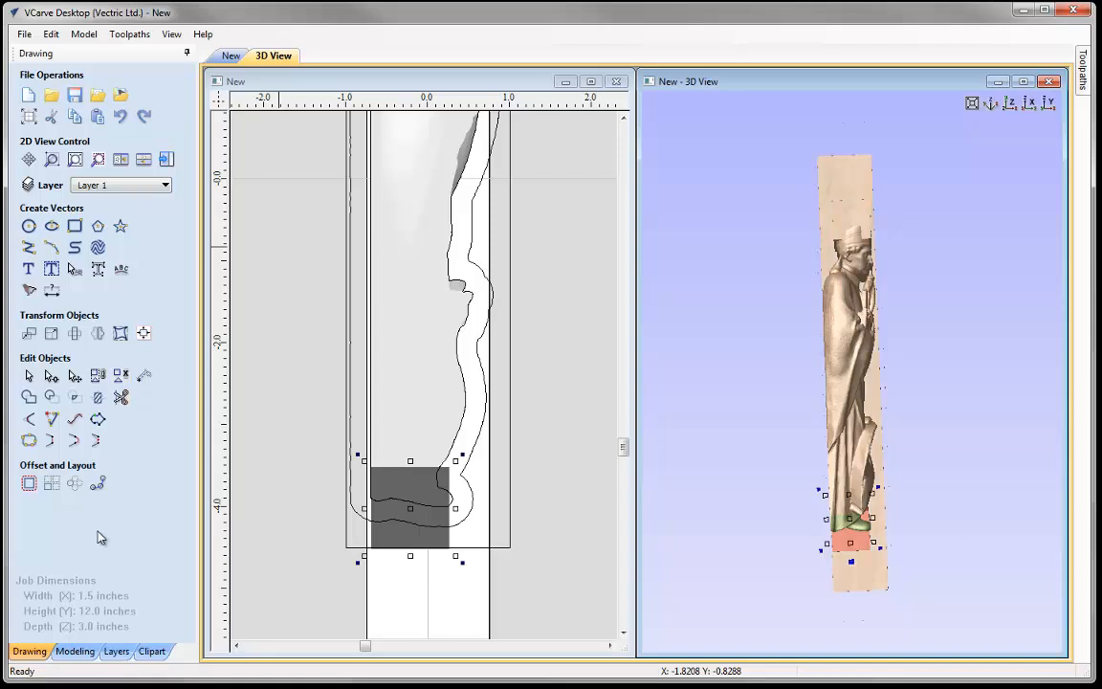
{"action": "left_click", "coordinate": [79, 649]}
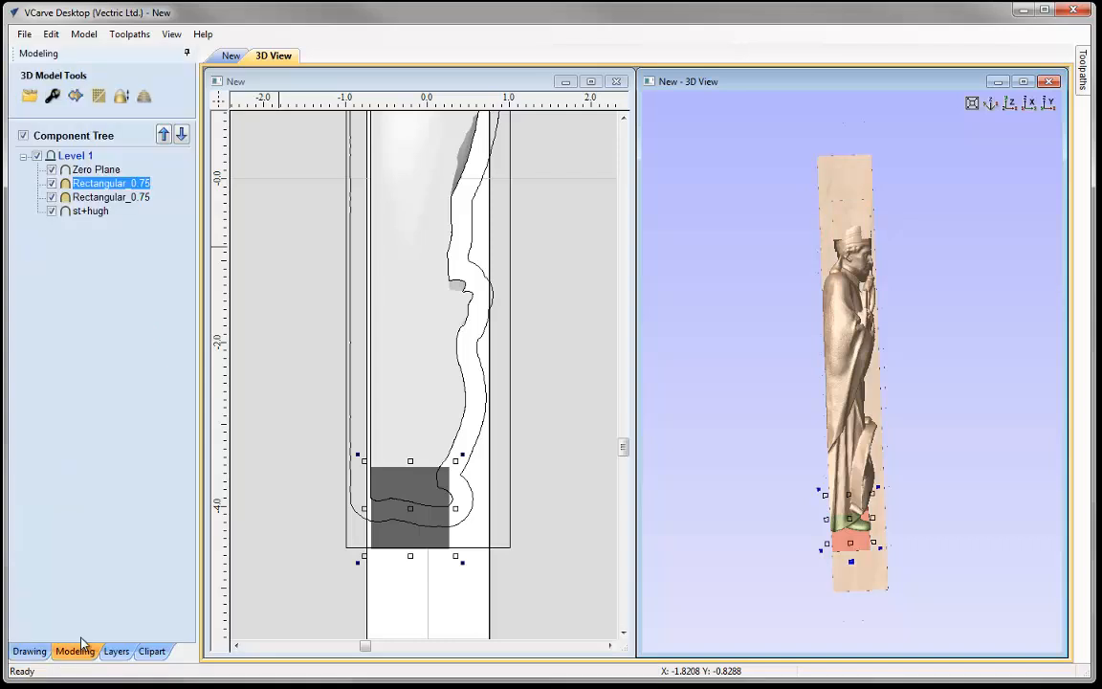
Set the zero plane to merge with the other components at a base height of 1.5 inches, and check it against the figure.
{"action": "left_click", "coordinate": [94, 170]}
{"action": "right_click", "coordinate": [95, 175]}
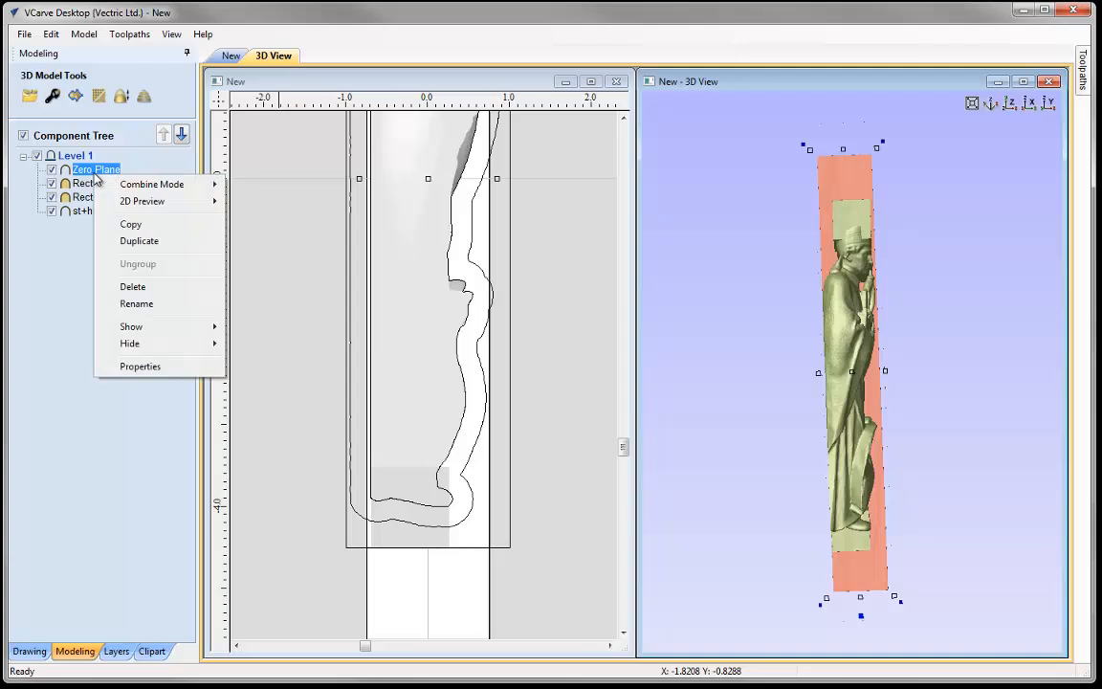
{"action": "left_click", "coordinate": [143, 367]}
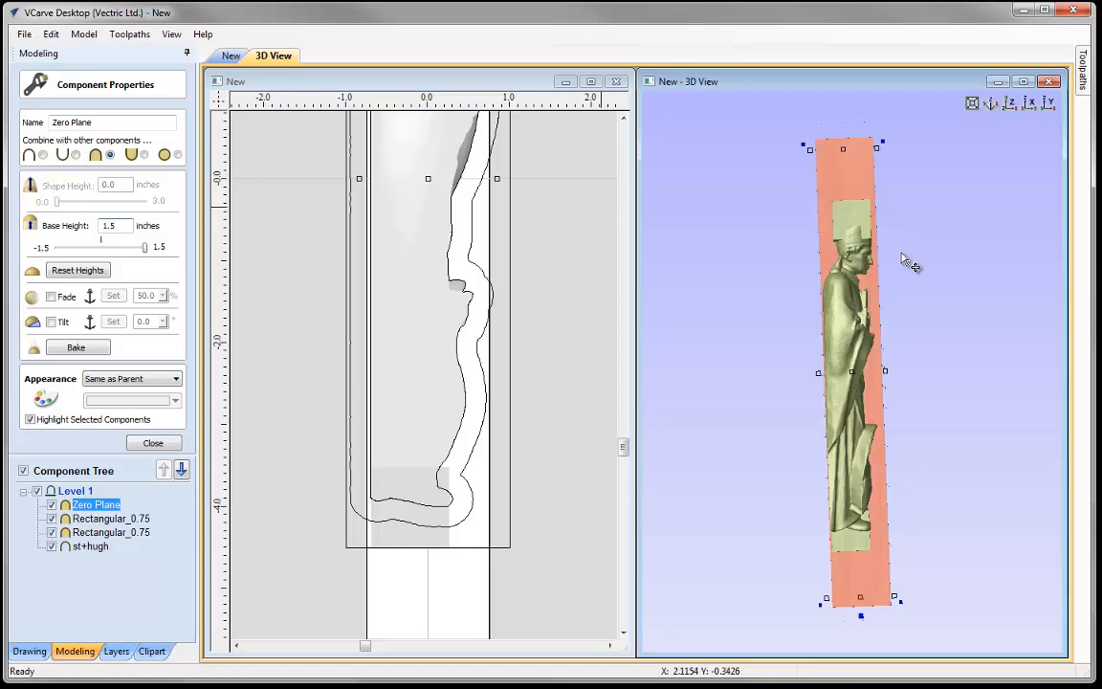
{"action": "left_click_drag", "start_coordinate": [923, 345], "coordinate": [837, 225]}
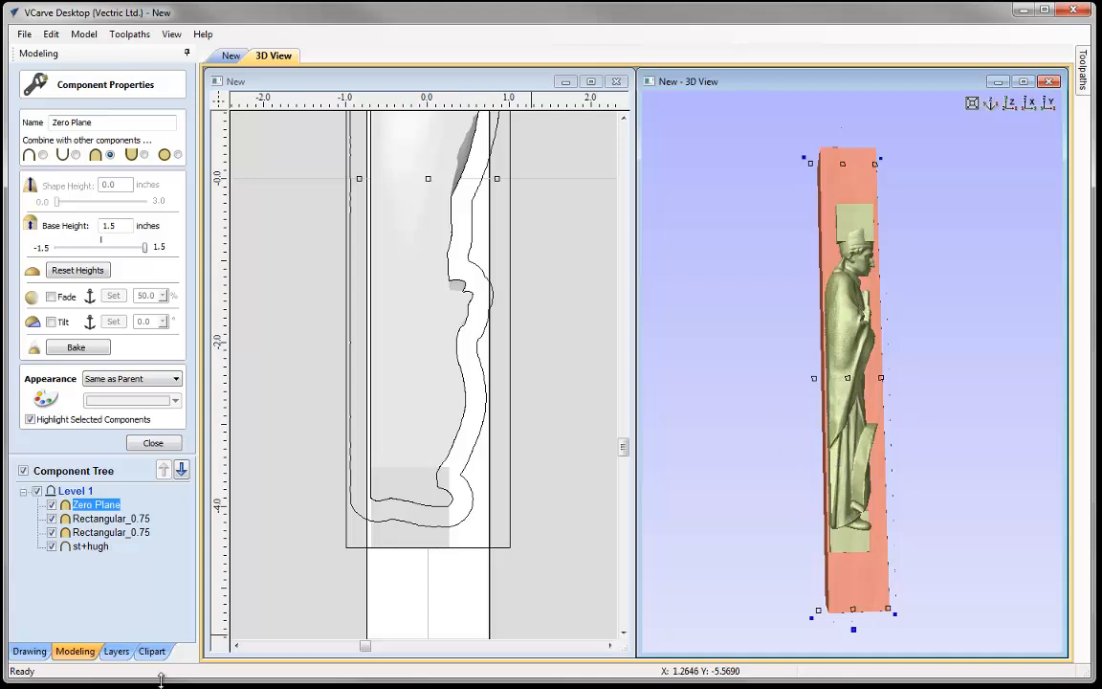
{"action": "left_click", "coordinate": [153, 442]}
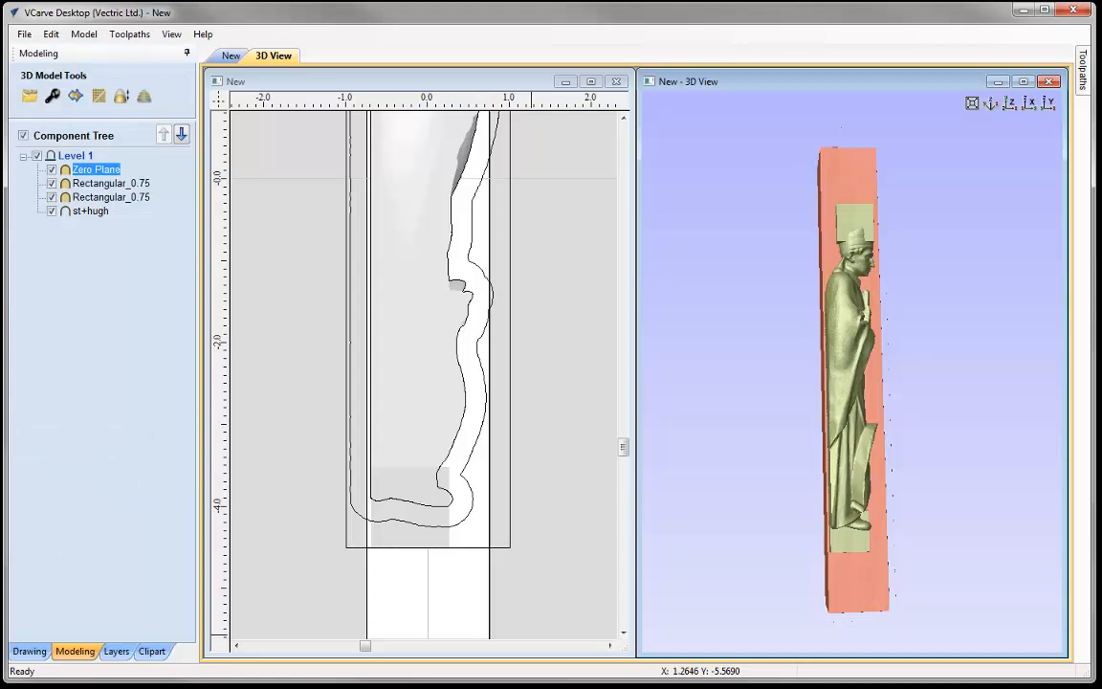
{"action": "left_click", "coordinate": [276, 265]}
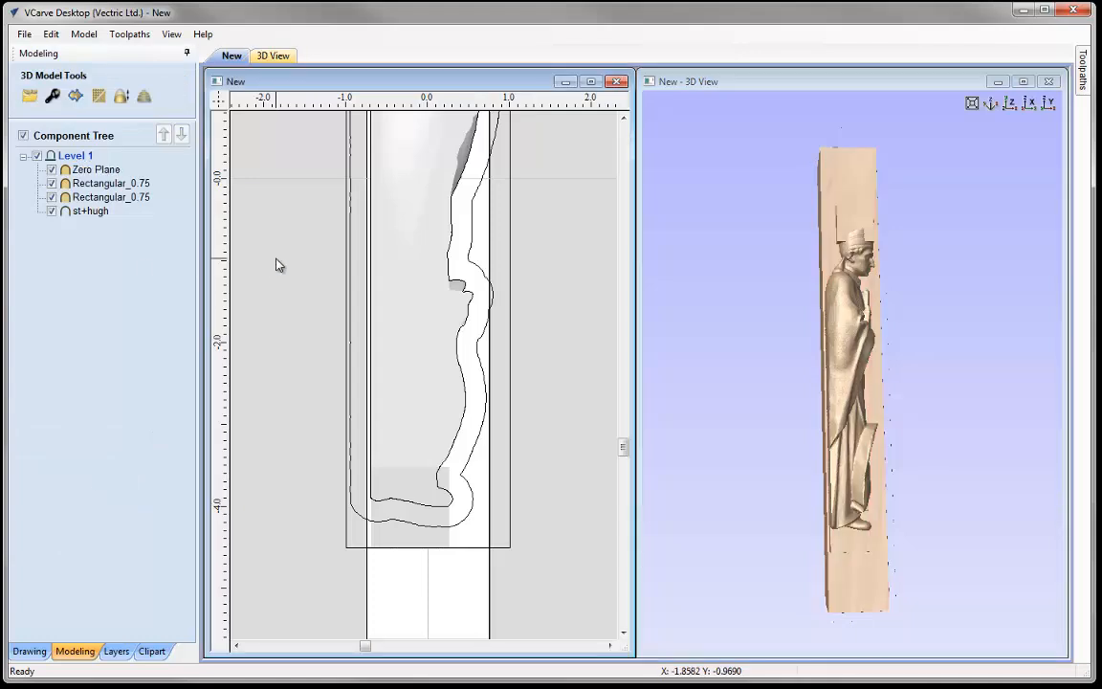
Switch to the toolpath tools, fit the whole job in the 2D view, and set the material's XY datum to the lower-left corner.
{"action": "left_click", "coordinate": [28, 651]}
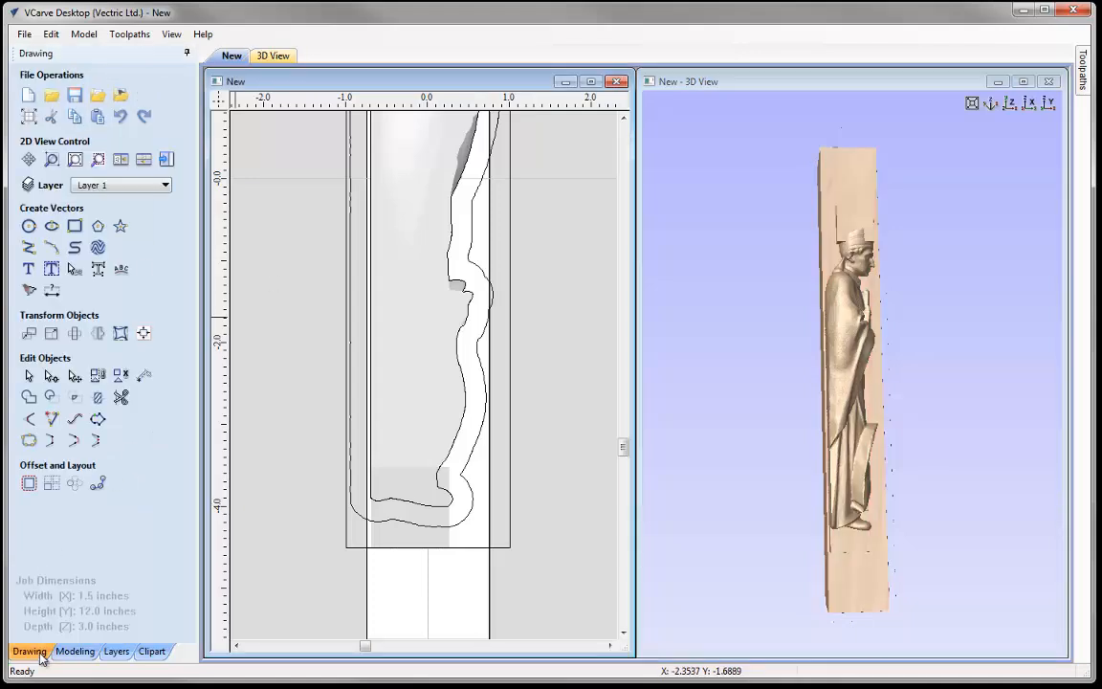
{"action": "left_click", "coordinate": [161, 155]}
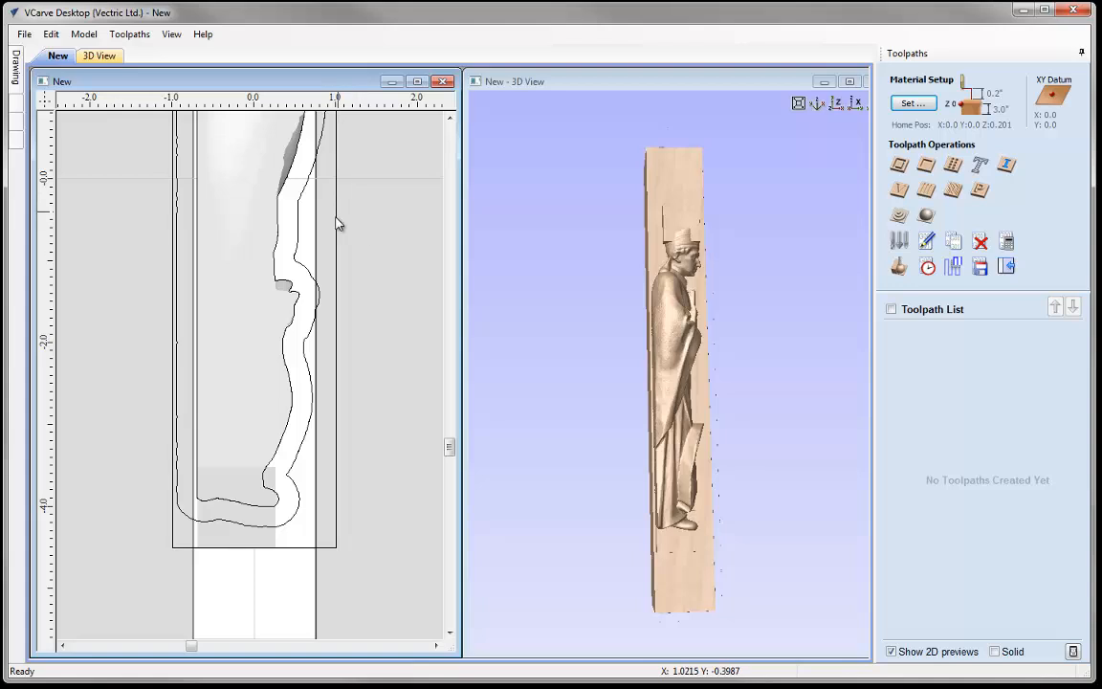
{"action": "key", "text": "F6"}
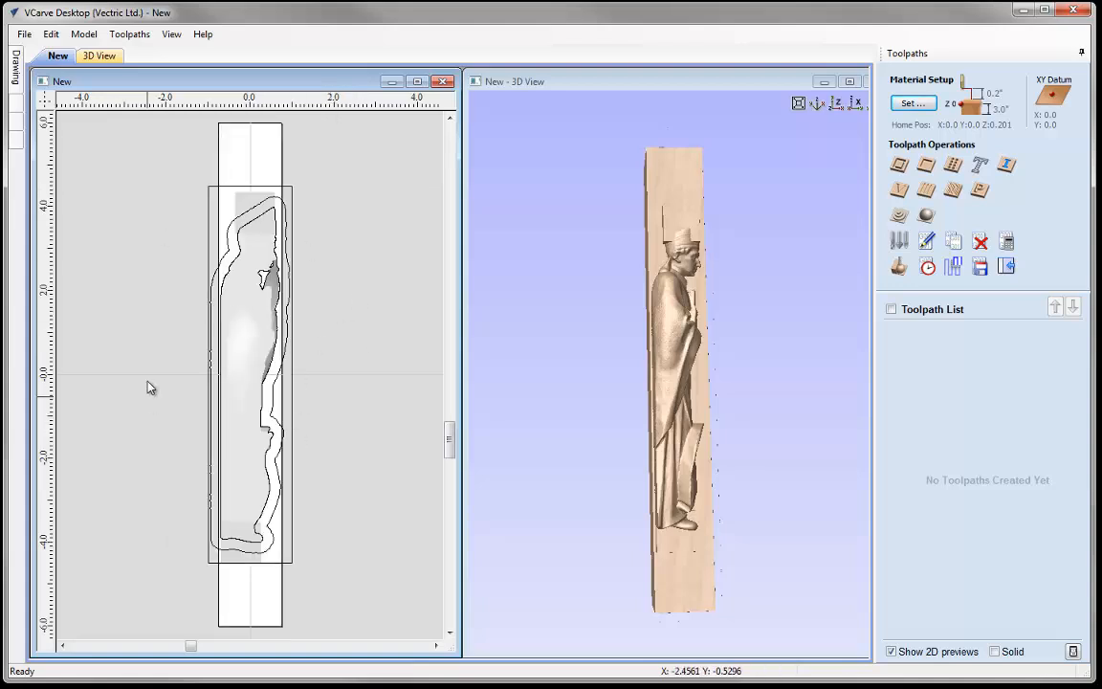
{"action": "left_click", "coordinate": [913, 103]}
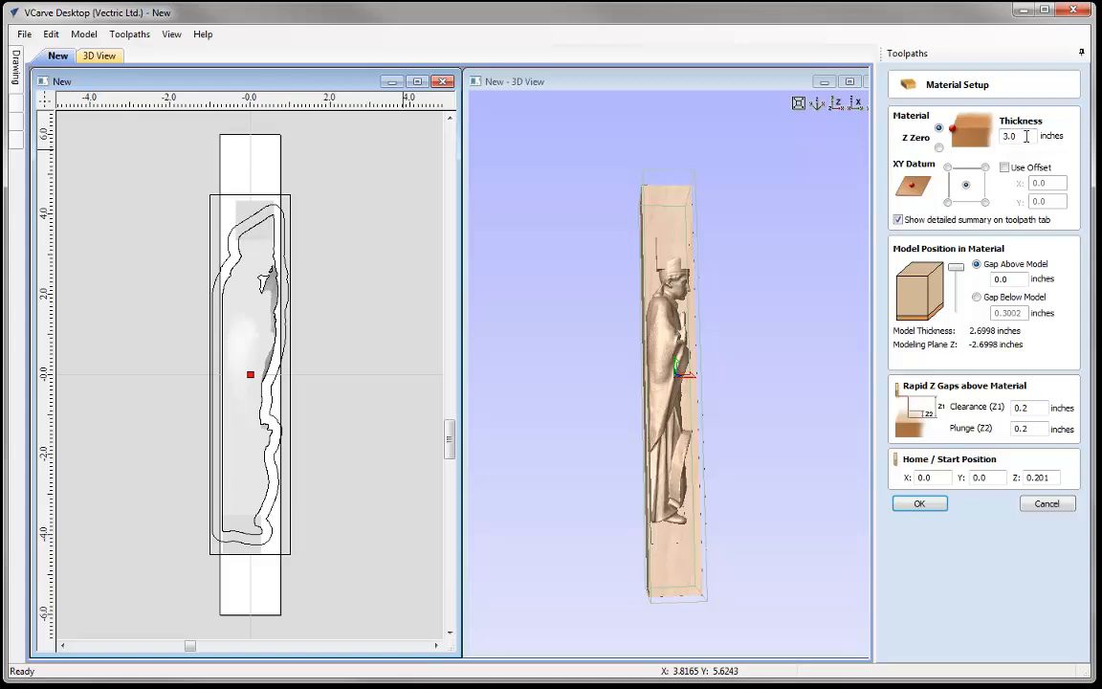
{"action": "left_click", "coordinate": [947, 202]}
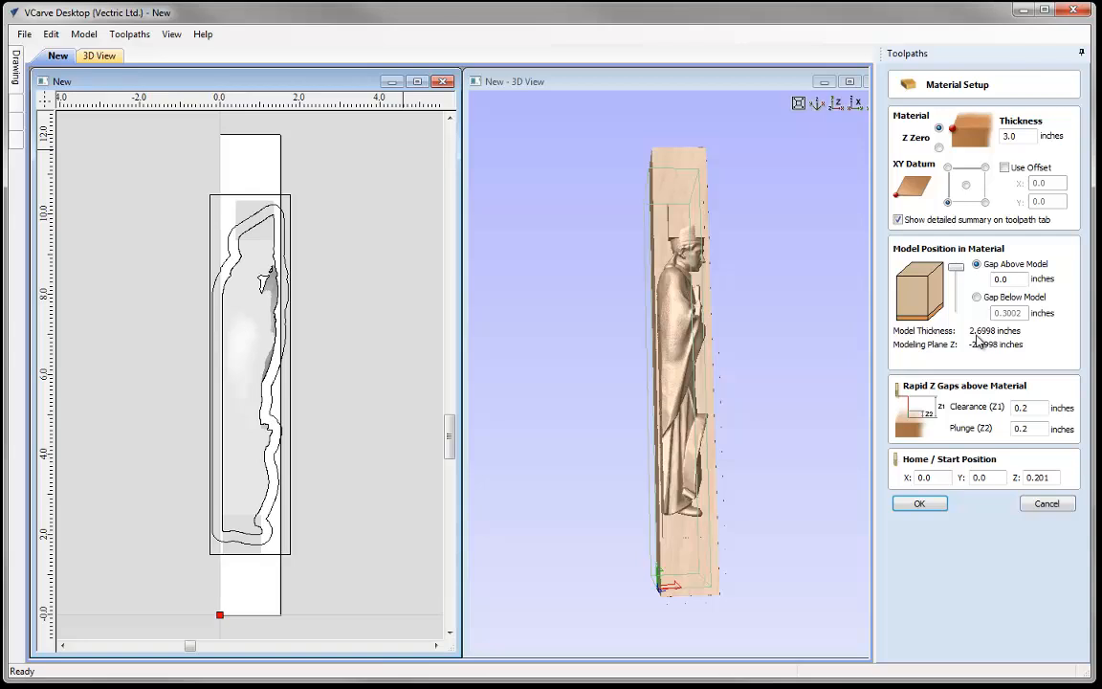
Set the st+hugh component's shape height to 2.7 inches and finish editing its properties.
{"action": "left_click", "coordinate": [19, 111]}
{"action": "left_click", "coordinate": [108, 210]}
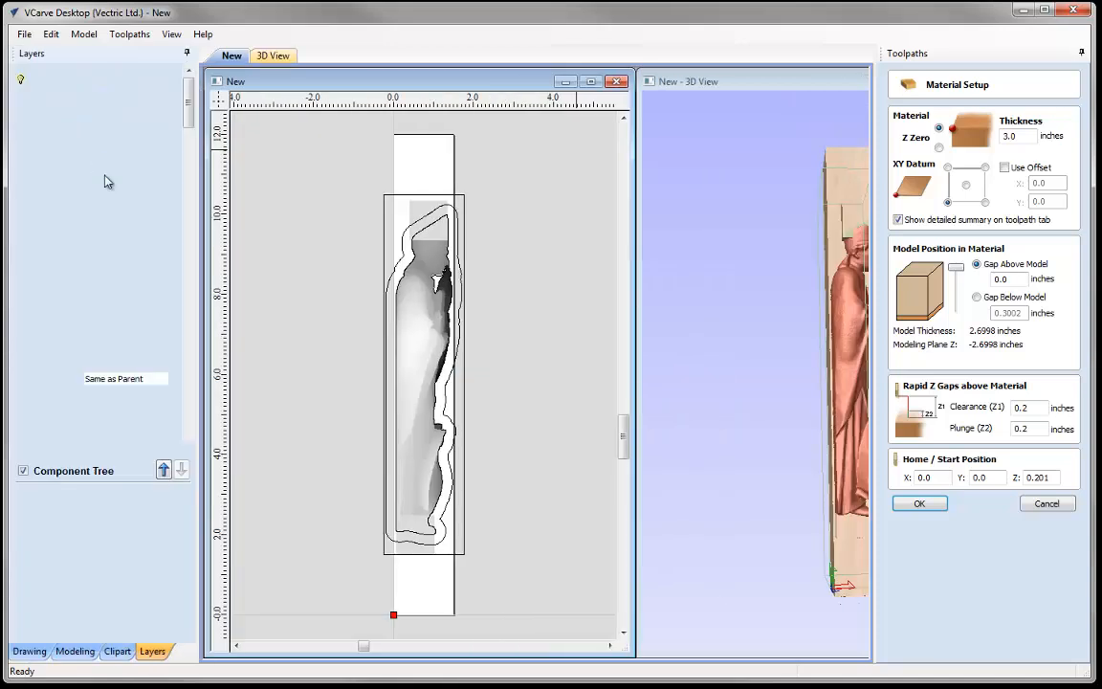
{"action": "left_click_drag", "start_coordinate": [106, 184], "coordinate": [361, 176]}
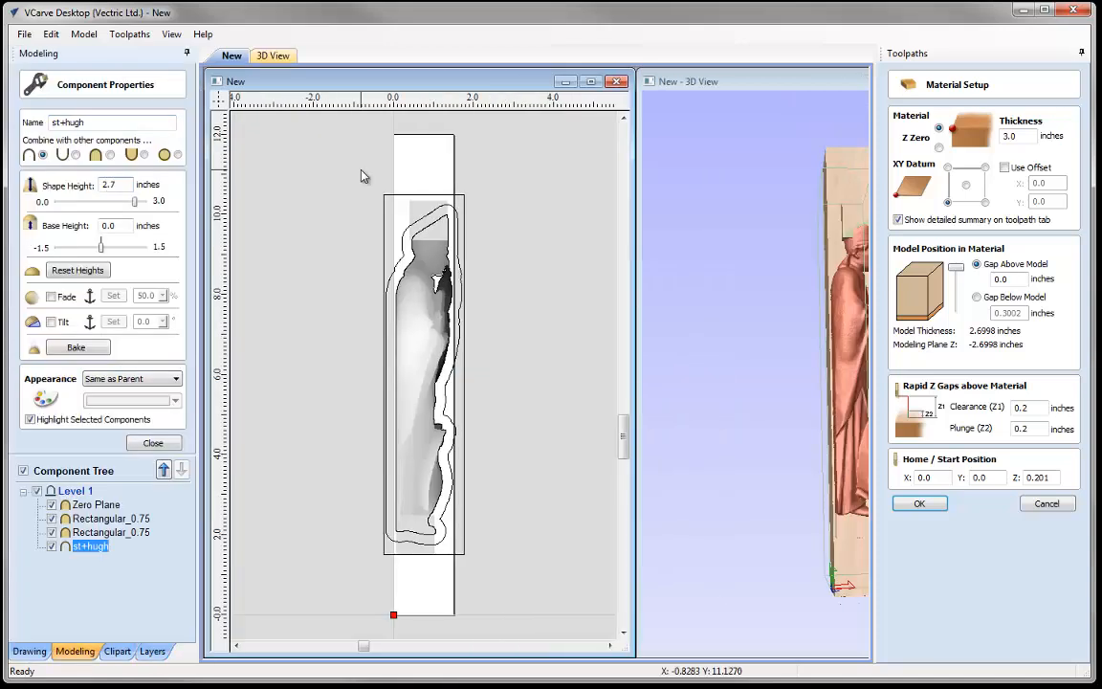
{"action": "key", "text": "Return"}
{"action": "left_click", "coordinate": [153, 443]}
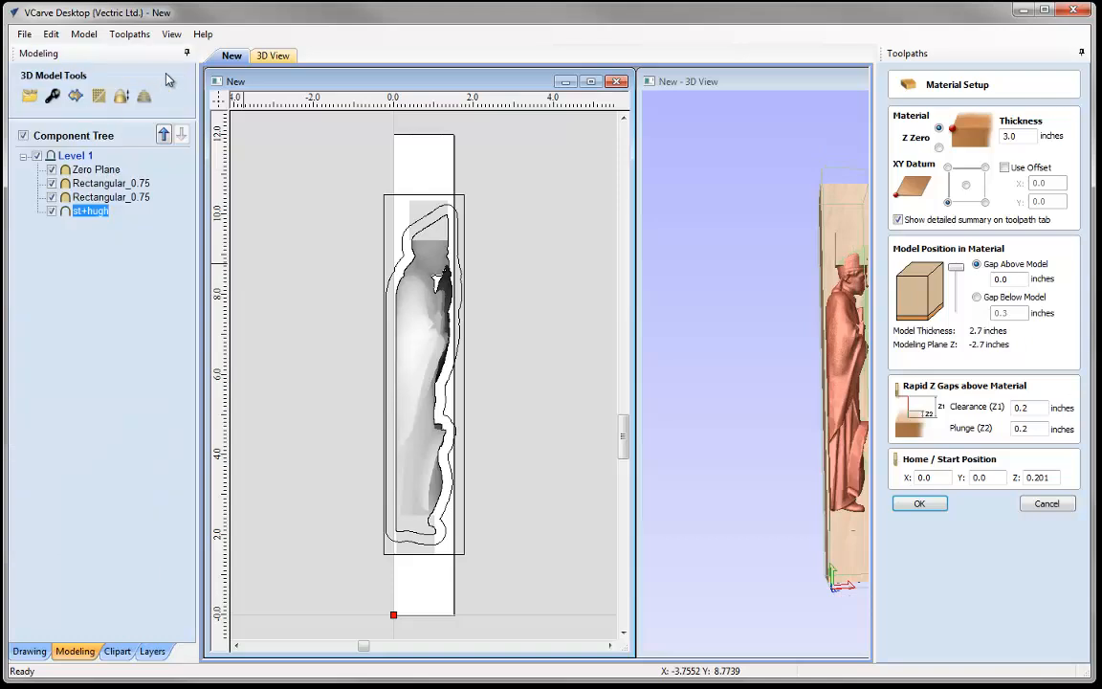
{"action": "left_click", "coordinate": [186, 53]}
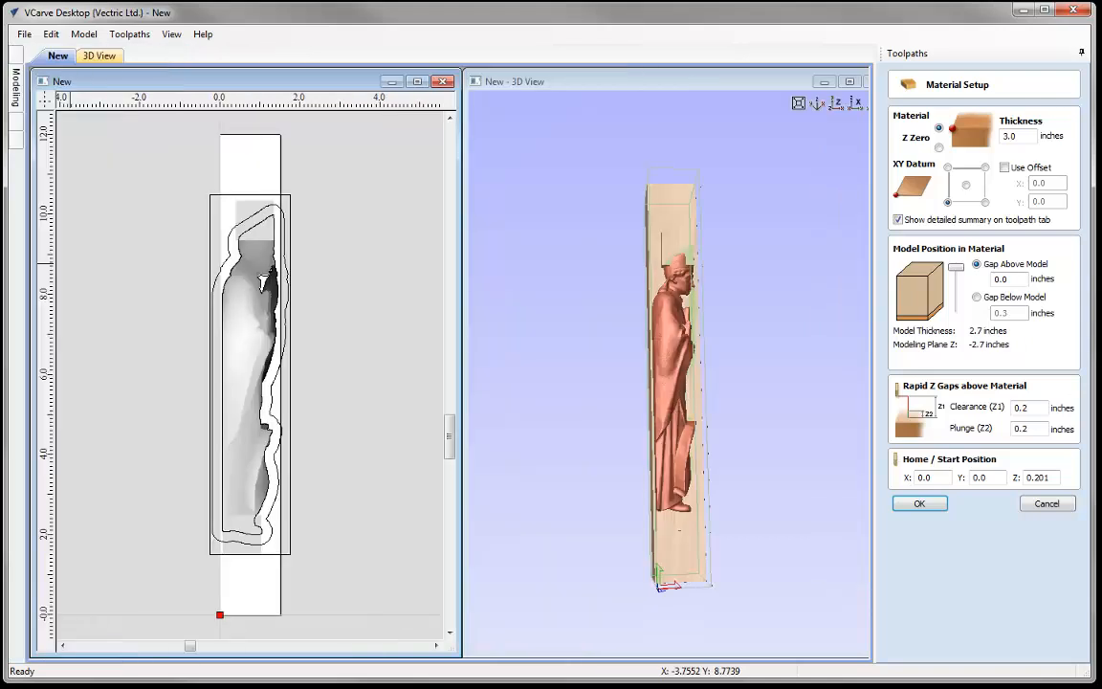
Set the gap above the model to 0.15 inches and apply the material setup.
{"action": "double_click", "coordinate": [1003, 277]}
{"action": "type", "text": "15"}
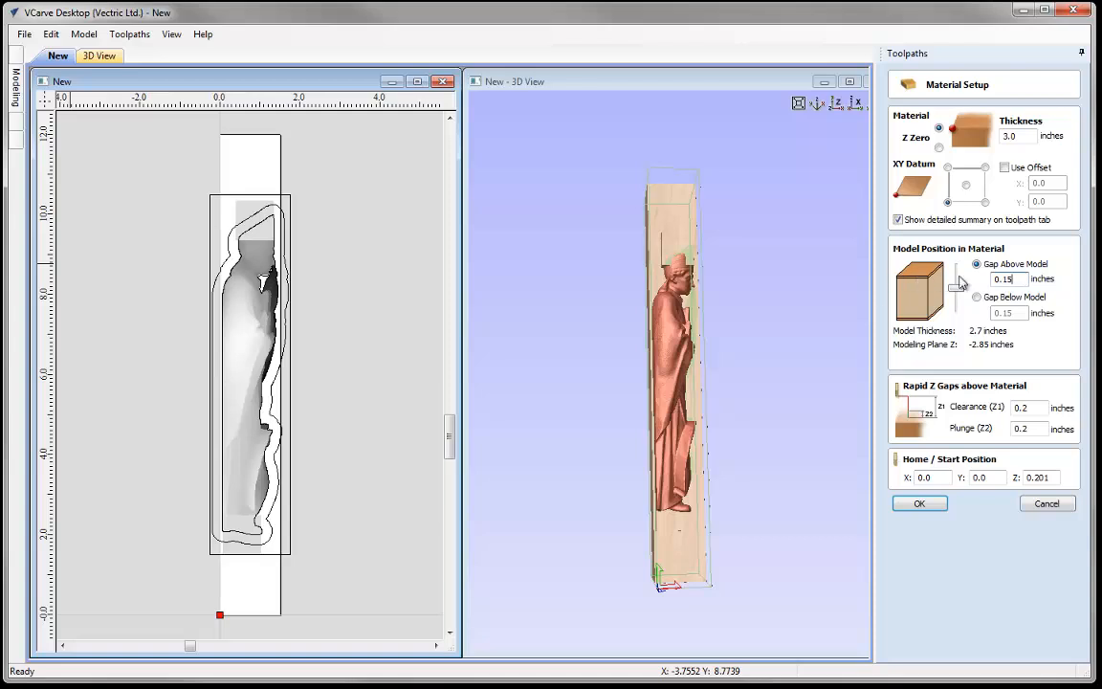
{"action": "left_click", "coordinate": [932, 501]}
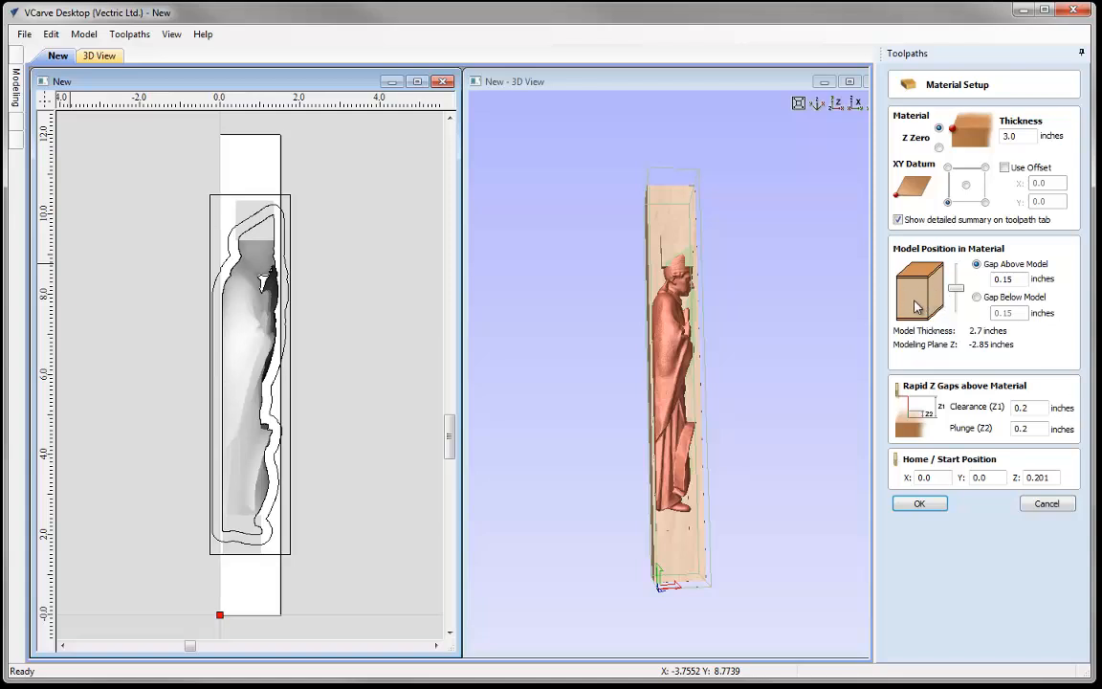
{"action": "left_click", "coordinate": [919, 503]}
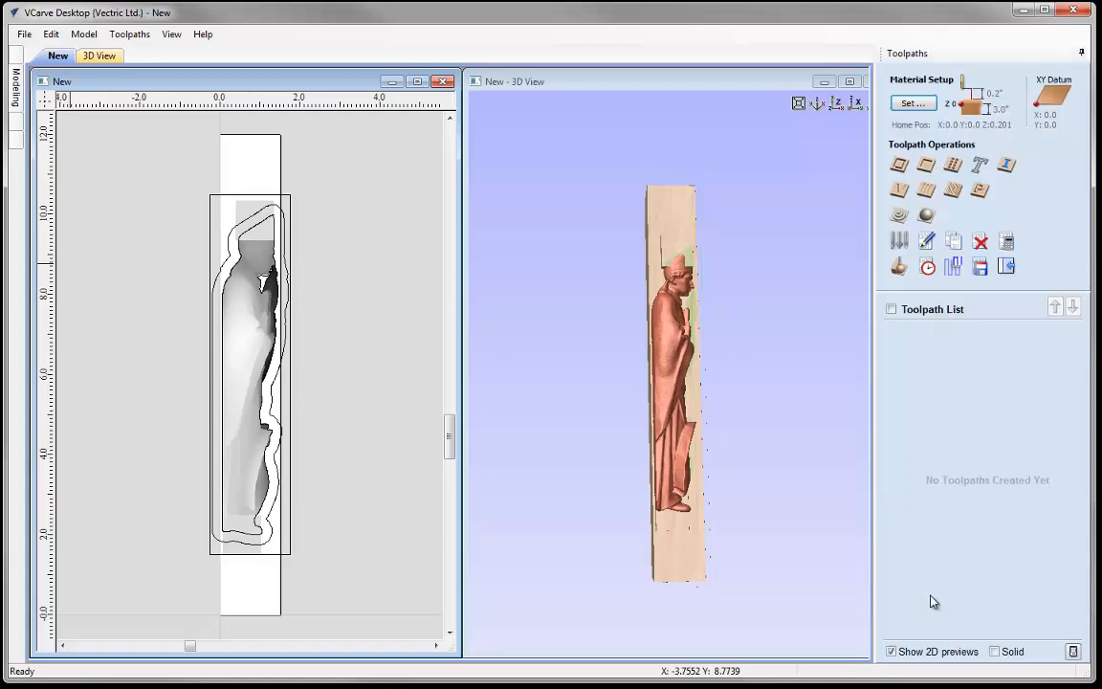
Calculate and preview a 3D Raster roughing toolpath along Y inside the figure's offset outline, with the 0.25 inch end mill and 0.03 inch allowance.
{"action": "left_click", "coordinate": [234, 215]}
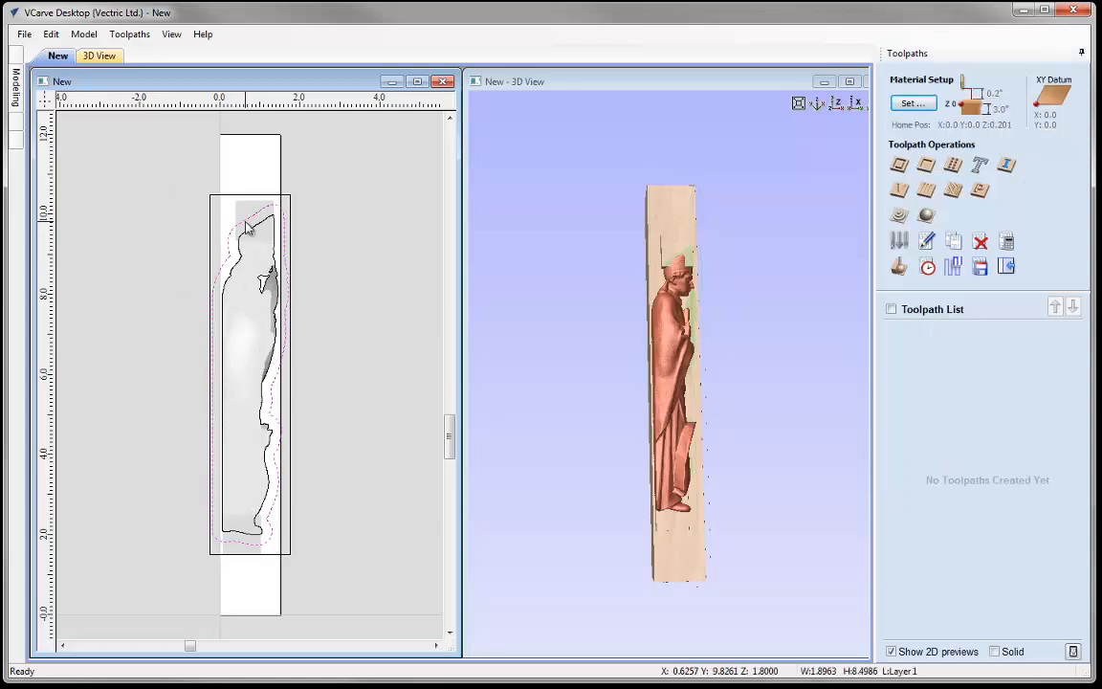
{"action": "left_click", "coordinate": [899, 216]}
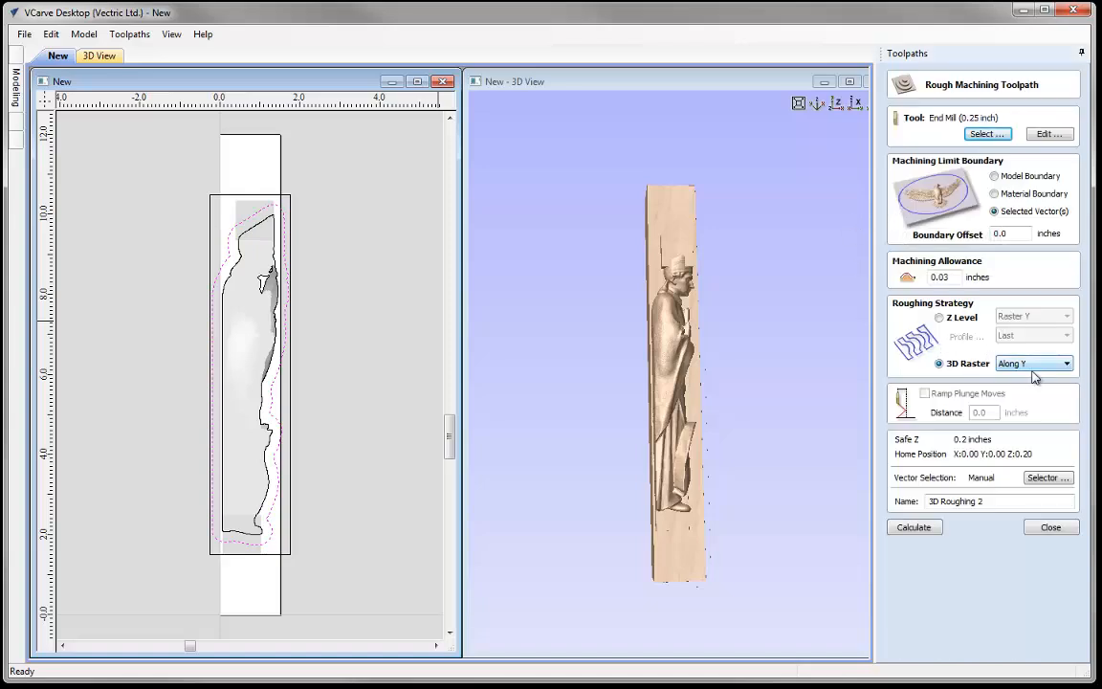
{"action": "left_click", "coordinate": [915, 529]}
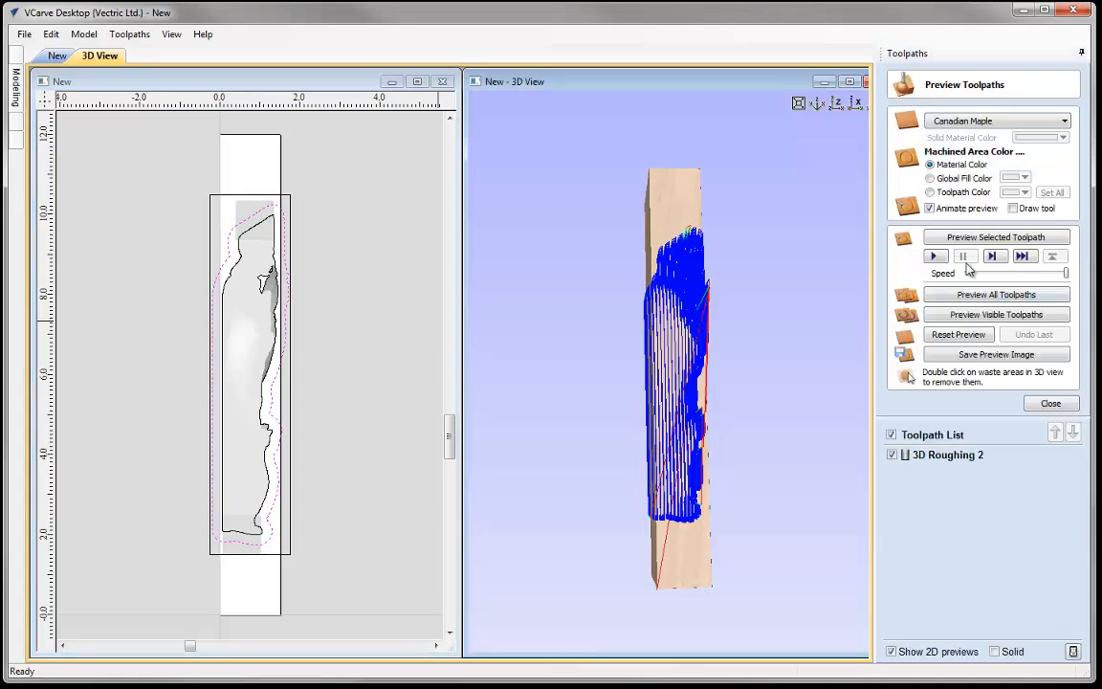
{"action": "left_click", "coordinate": [997, 237]}
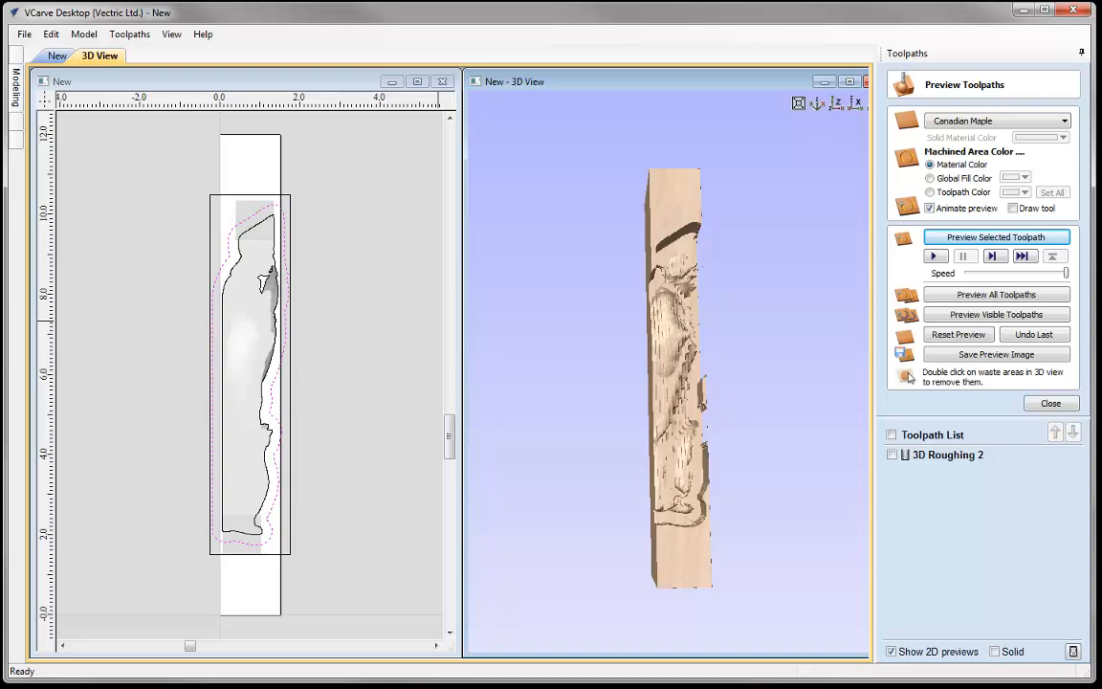
Calculate a 3D Raster finishing toolpath inside the figure's inner outline, using the 0.125 inch ball nose.
{"action": "left_click_drag", "start_coordinate": [836, 396], "coordinate": [766, 398]}
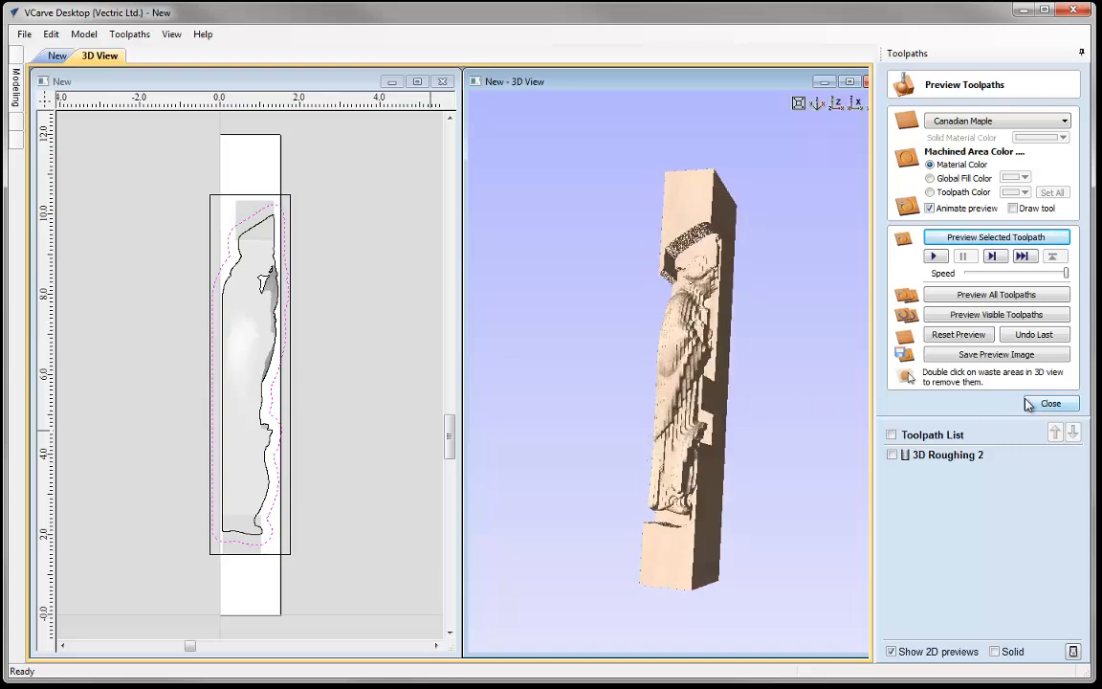
{"action": "left_click", "coordinate": [1050, 404]}
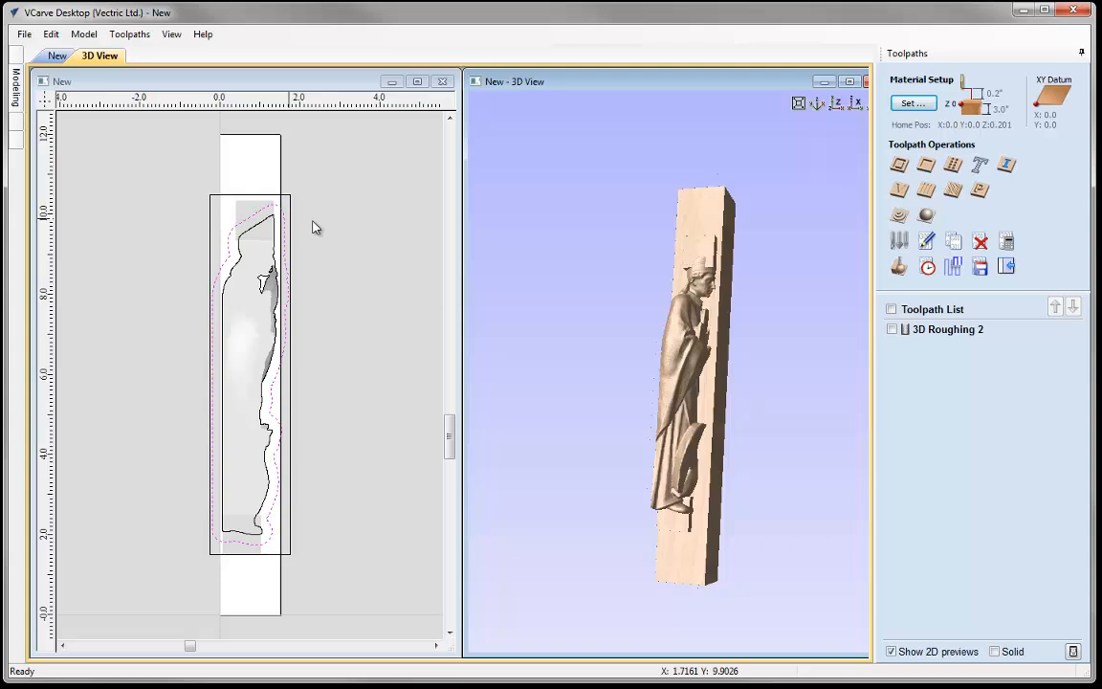
{"action": "left_click", "coordinate": [225, 213]}
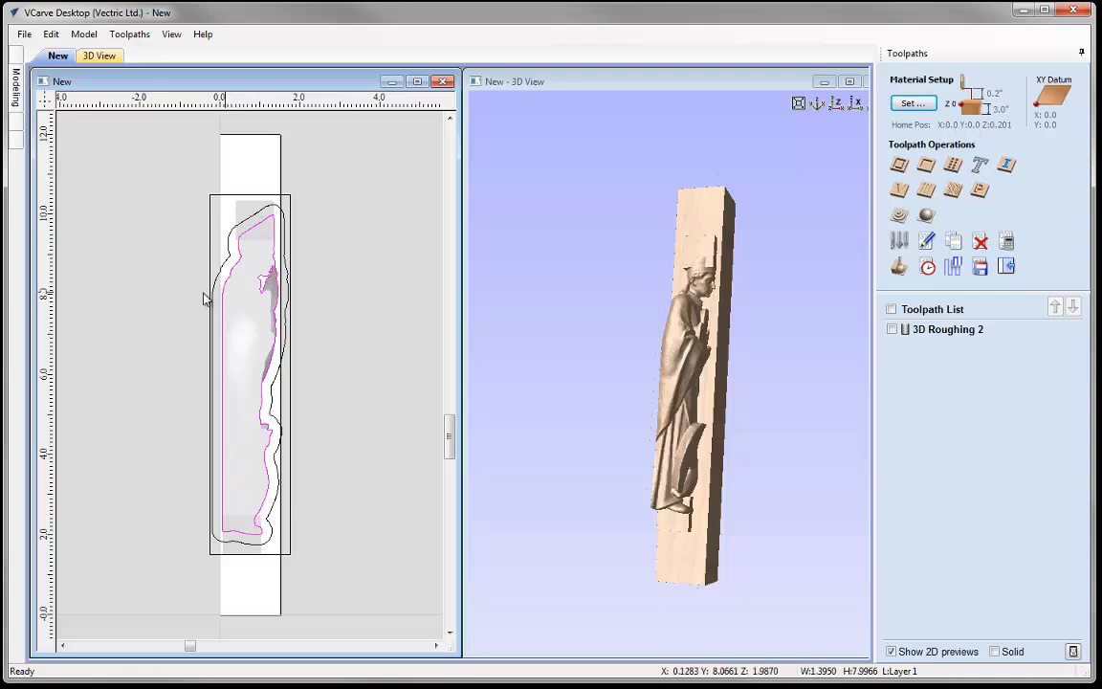
{"action": "left_click", "coordinate": [928, 217]}
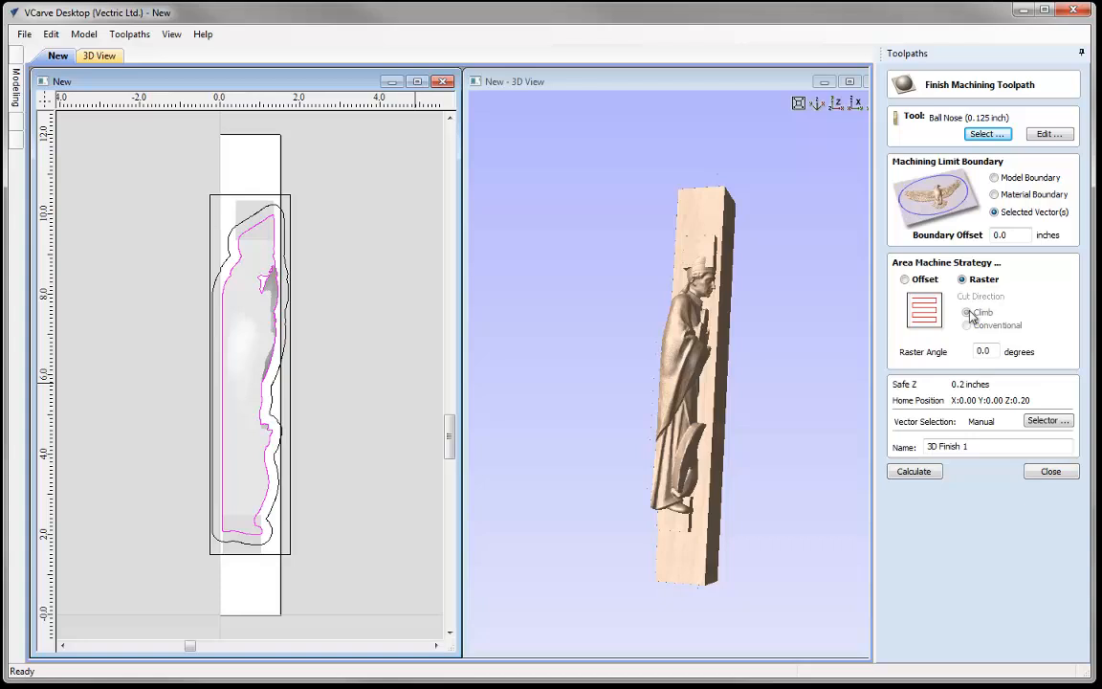
{"action": "left_click", "coordinate": [983, 352]}
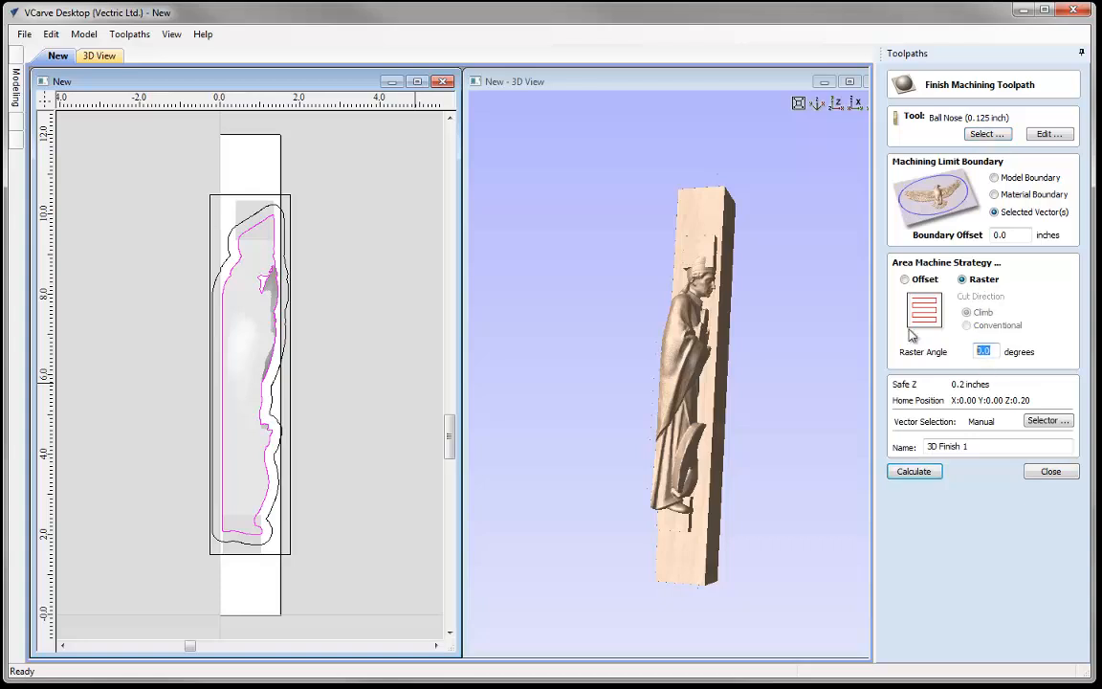
{"action": "left_click", "coordinate": [913, 471]}
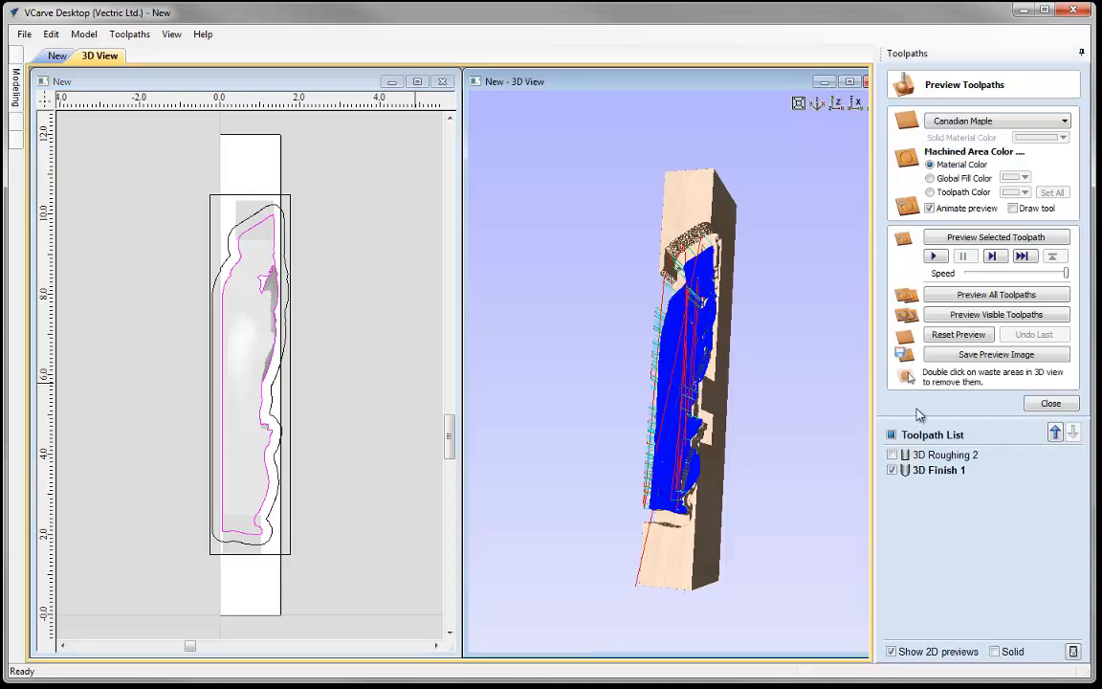
Preview the 3D Finish 1 toolpath, inspect the carved figure from several angles, and close the preview.
{"action": "left_click", "coordinate": [957, 237]}
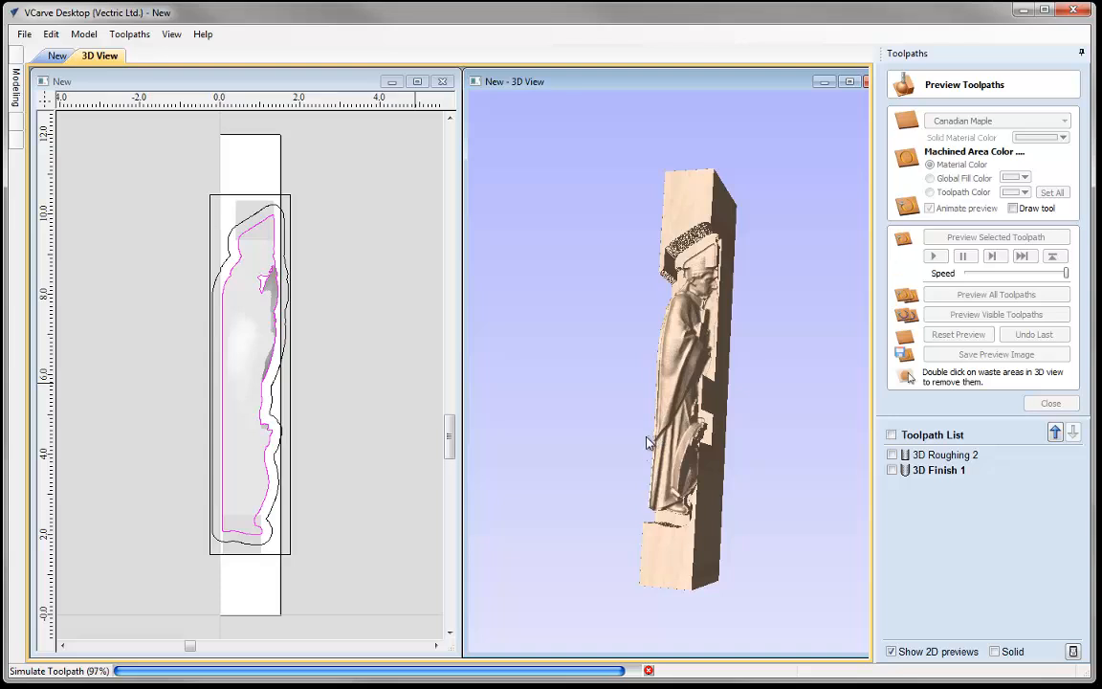
{"action": "left_click_drag", "start_coordinate": [649, 444], "coordinate": [693, 390]}
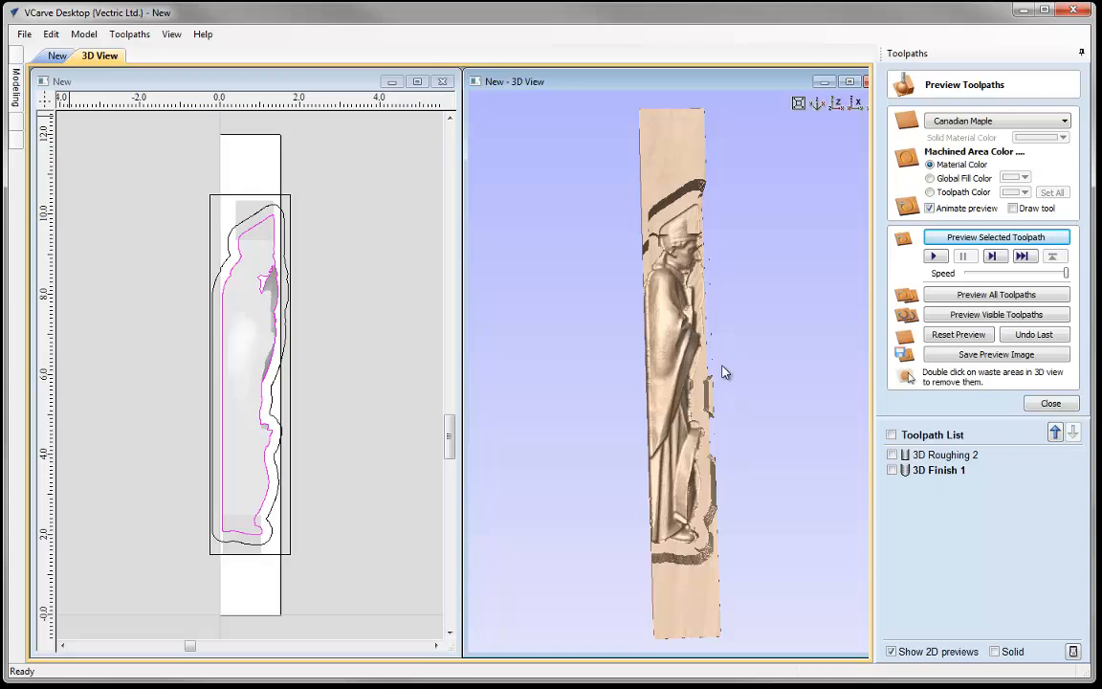
{"action": "left_click_drag", "start_coordinate": [708, 358], "coordinate": [675, 351]}
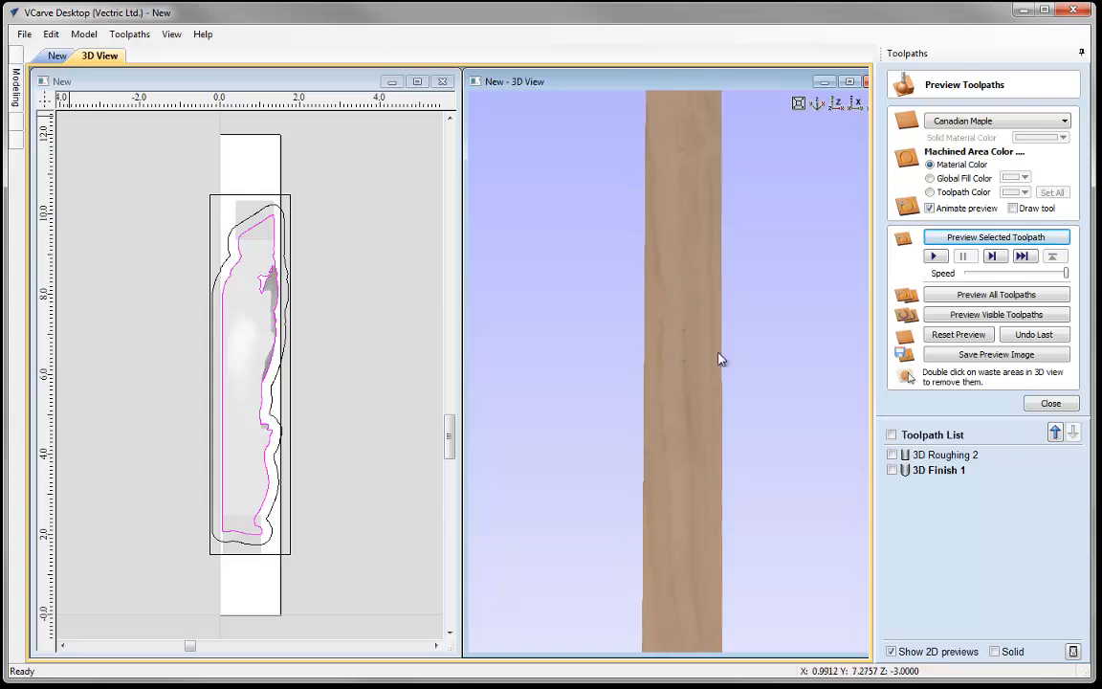
{"action": "left_click_drag", "start_coordinate": [733, 320], "coordinate": [793, 350]}
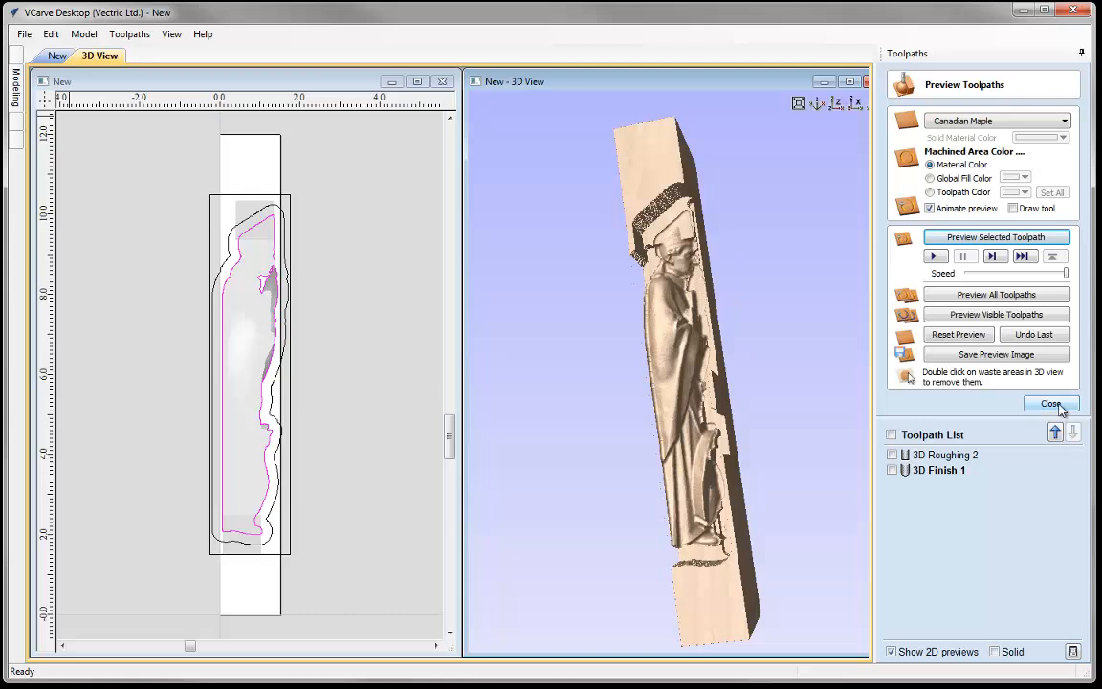
{"action": "left_click", "coordinate": [1040, 404]}
Save the job as StHughLeft in the StHugh_FILES folder.
{"action": "left_click", "coordinate": [24, 33]}
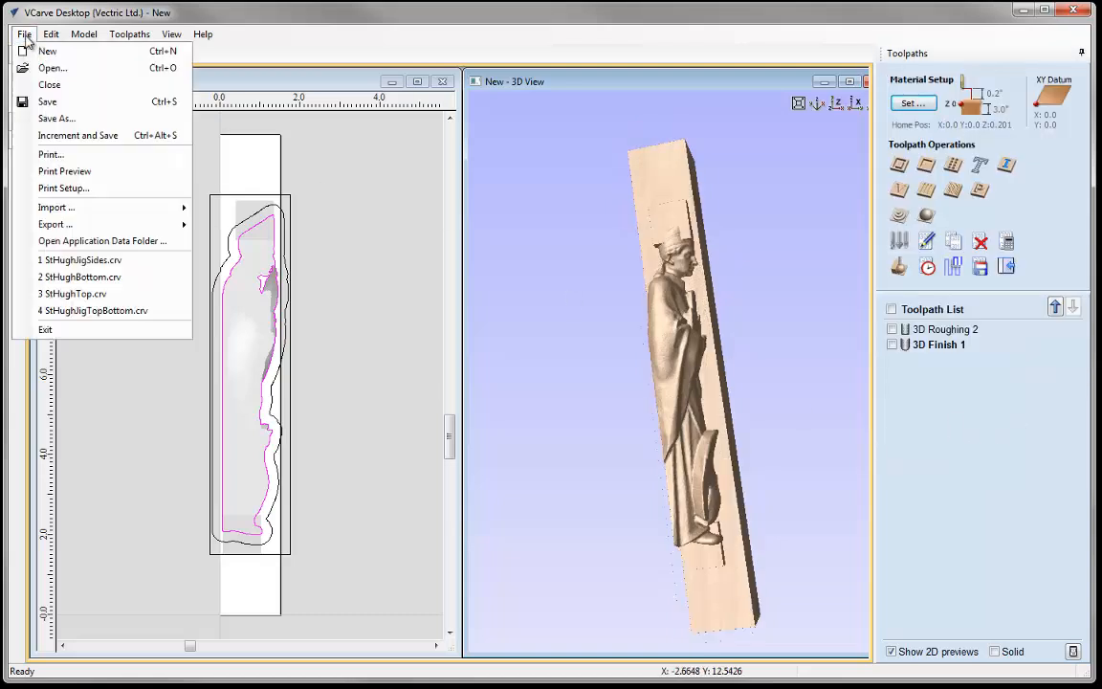
{"action": "left_click", "coordinate": [50, 116]}
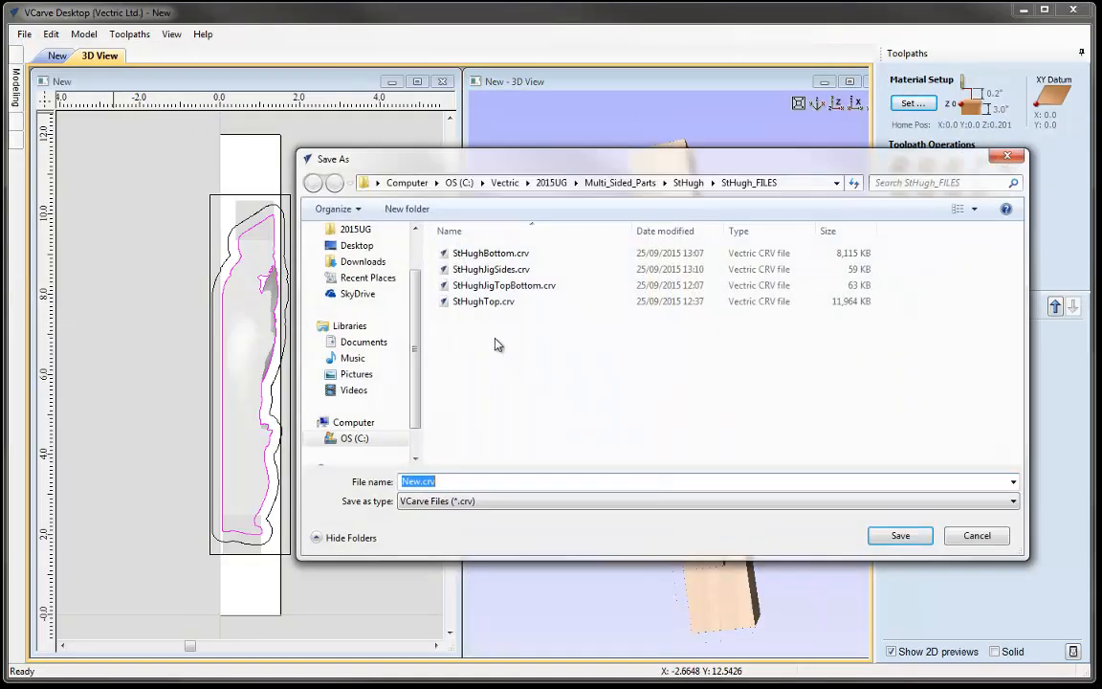
{"action": "left_click", "coordinate": [483, 301]}
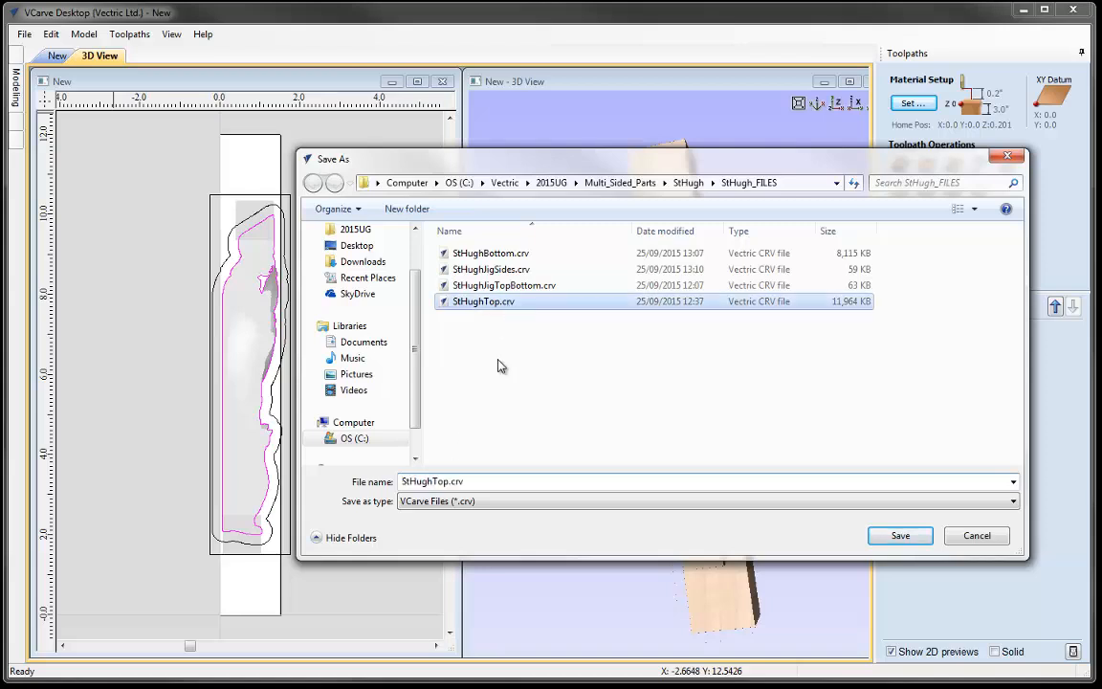
{"action": "left_click", "coordinate": [437, 481]}
{"action": "left_click", "coordinate": [434, 481]}
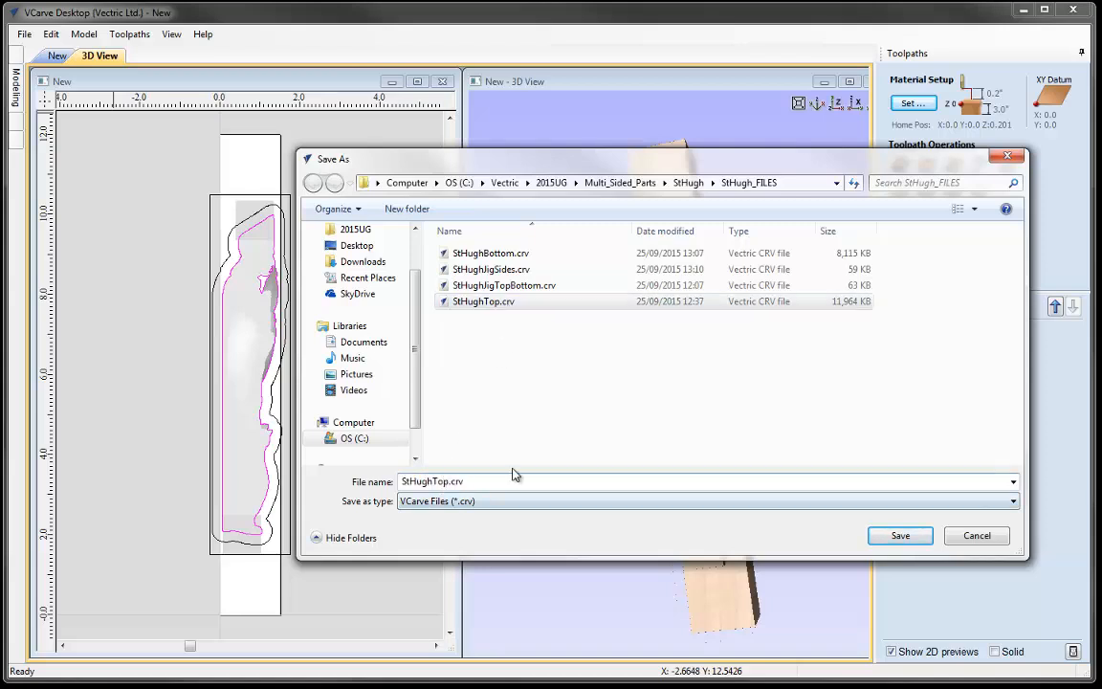
{"action": "key", "text": "Delete"}
{"action": "key", "text": "BackSpace"}
{"action": "key", "text": "BackSpace"}
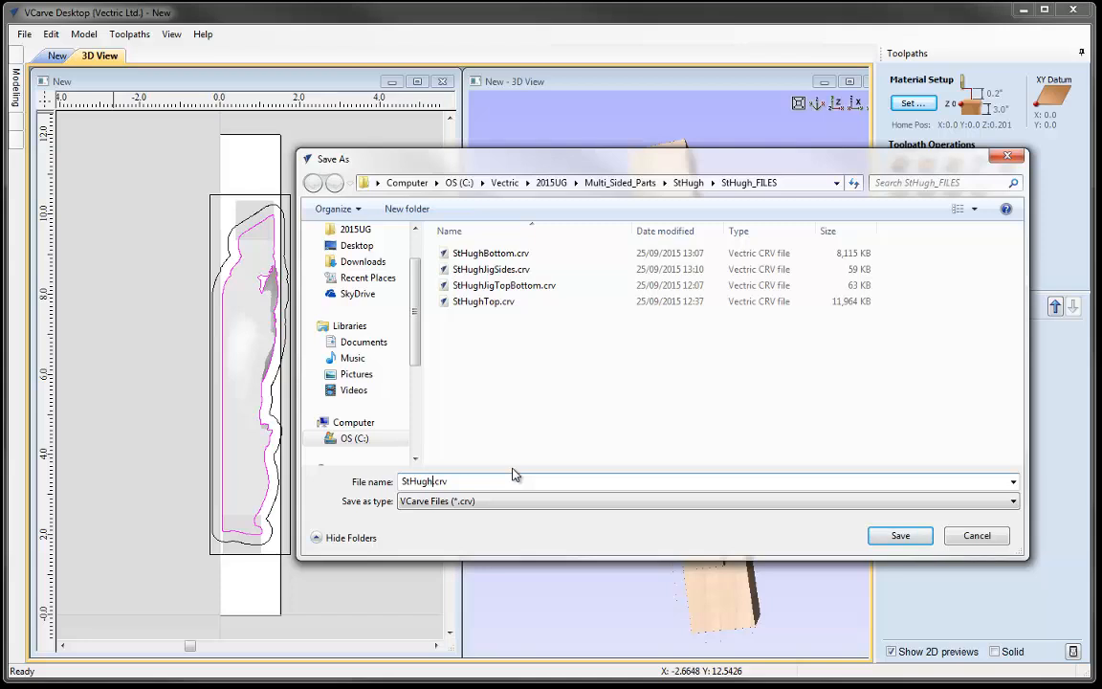
{"action": "left_click", "coordinate": [901, 535]}
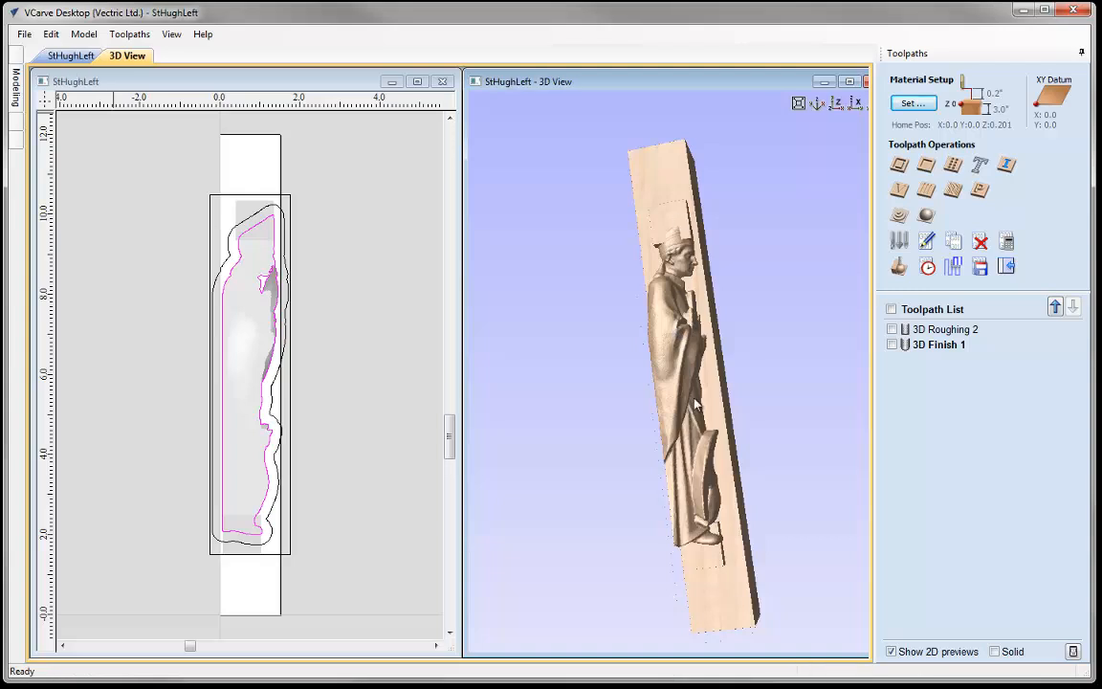
Close the job and create a new one of 1.5 x 12 inches, 3 inches thick, with a centred XY datum.
{"action": "left_click", "coordinate": [25, 34]}
{"action": "left_click", "coordinate": [48, 82]}
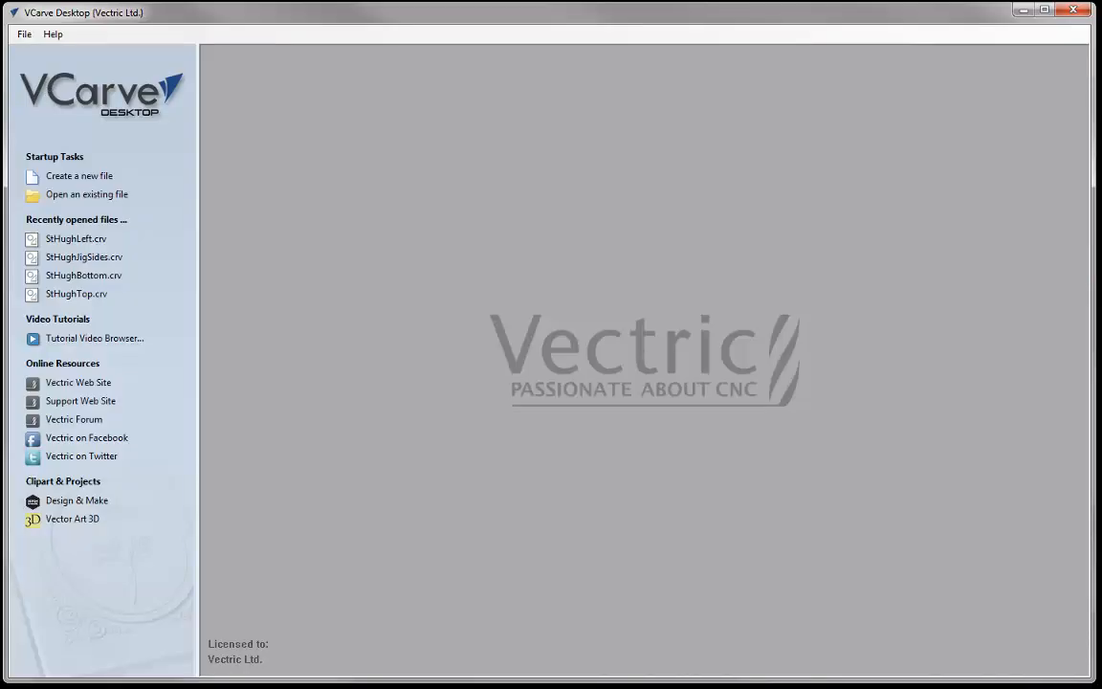
{"action": "left_click", "coordinate": [69, 177]}
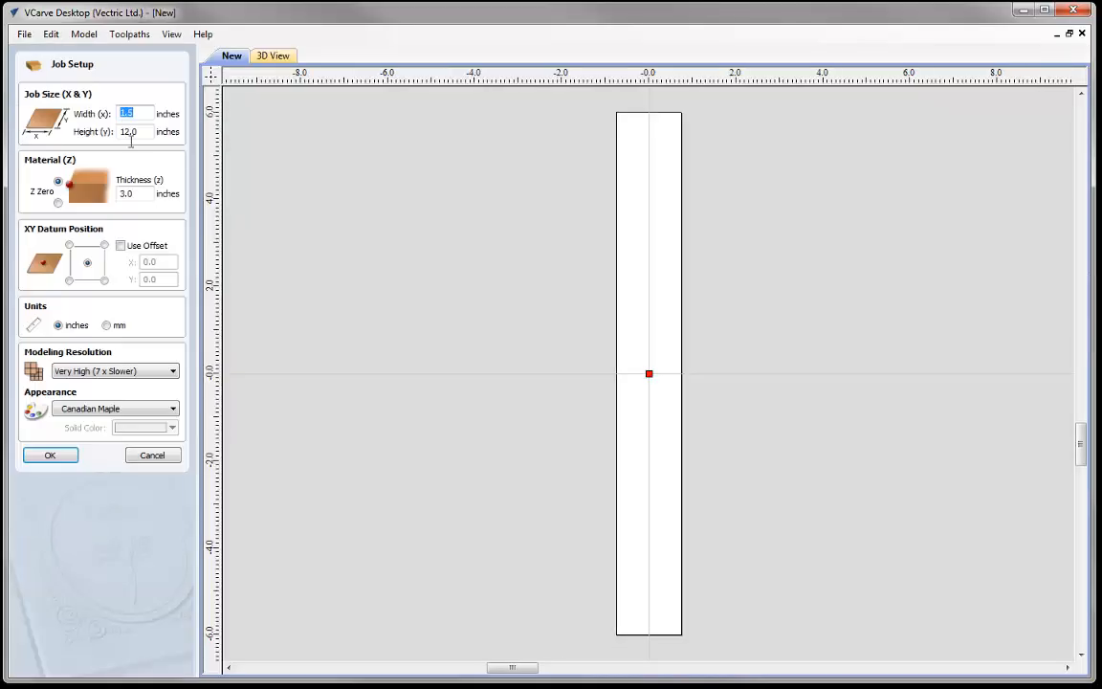
{"action": "left_click", "coordinate": [54, 456]}
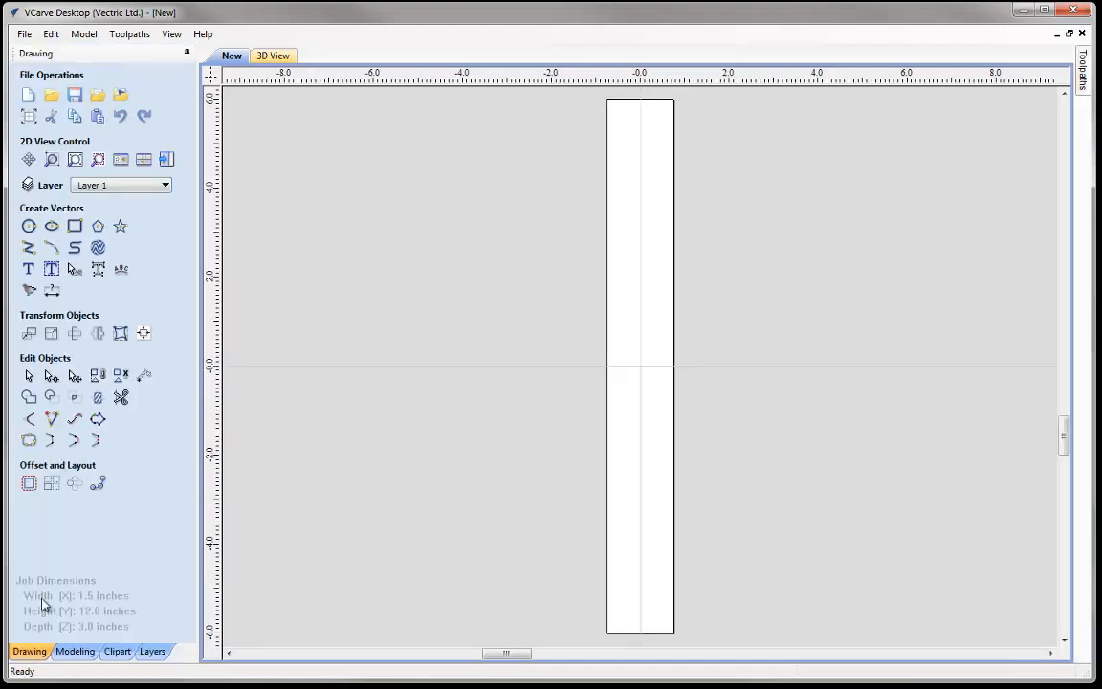
Import st+hugh.stl into the new job, set its initial orientation to Left, and check it in 3D.
{"action": "left_click", "coordinate": [77, 650]}
{"action": "left_click", "coordinate": [30, 96]}
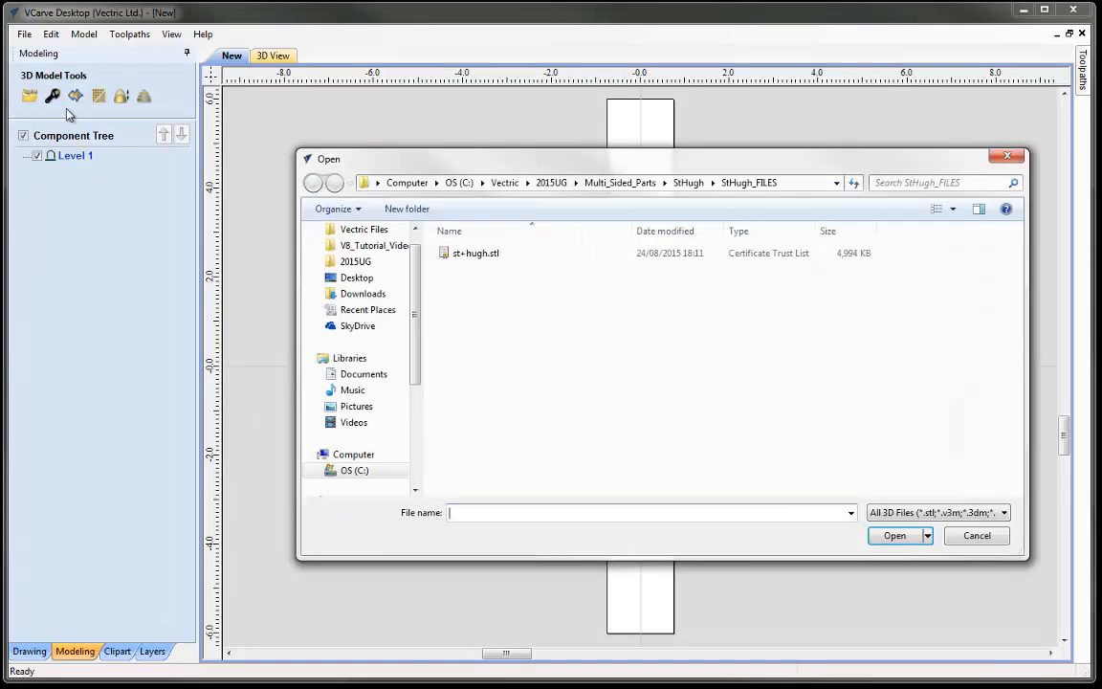
{"action": "left_click", "coordinate": [483, 254]}
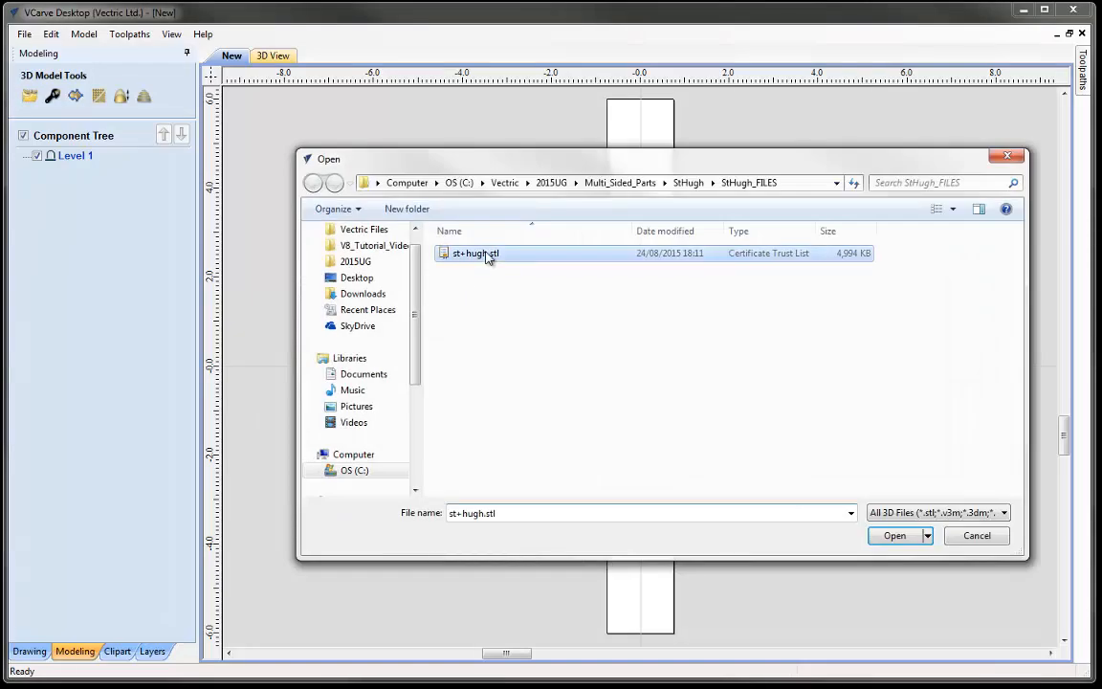
{"action": "left_click", "coordinate": [898, 537]}
{"action": "left_click", "coordinate": [58, 183]}
{"action": "left_click_drag", "start_coordinate": [750, 280], "coordinate": [539, 209]}
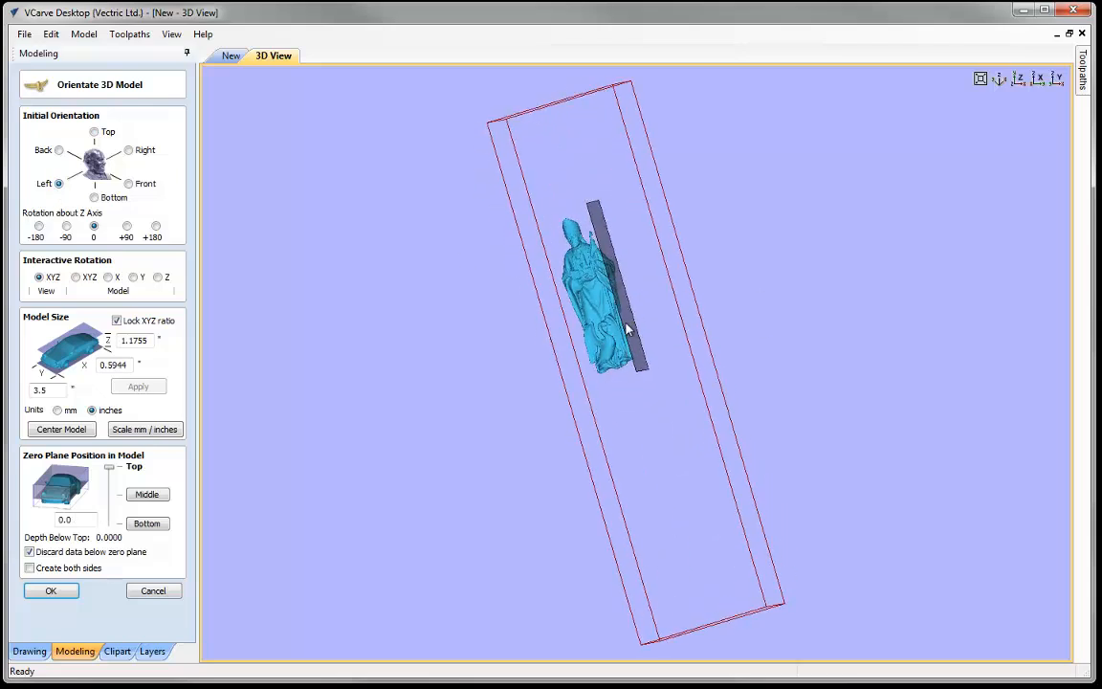
{"action": "left_click_drag", "start_coordinate": [729, 414], "coordinate": [239, 392]}
{"action": "left_click_drag", "start_coordinate": [719, 255], "coordinate": [610, 214]}
Resize the imported model to X 1.4, Y 8 and Z 2.7 inches with the XYZ ratio unlocked.
{"action": "left_click", "coordinate": [43, 389]}
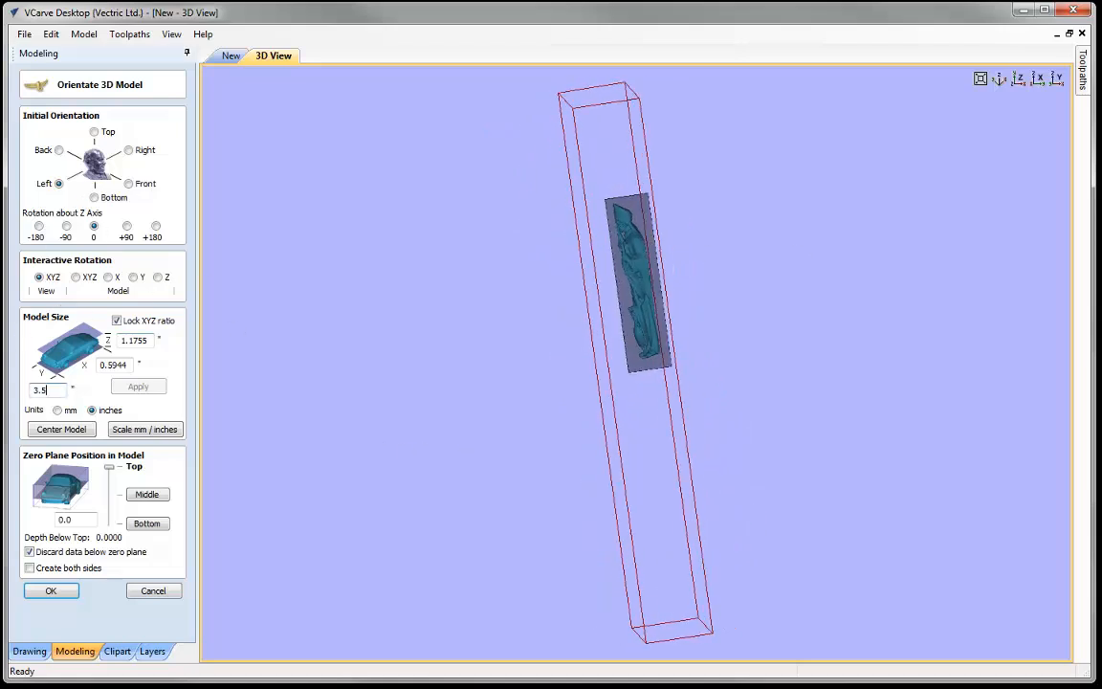
{"action": "type", "text": "8"}
{"action": "left_click", "coordinate": [117, 321]}
{"action": "left_click_drag", "start_coordinate": [129, 340], "coordinate": [153, 362]}
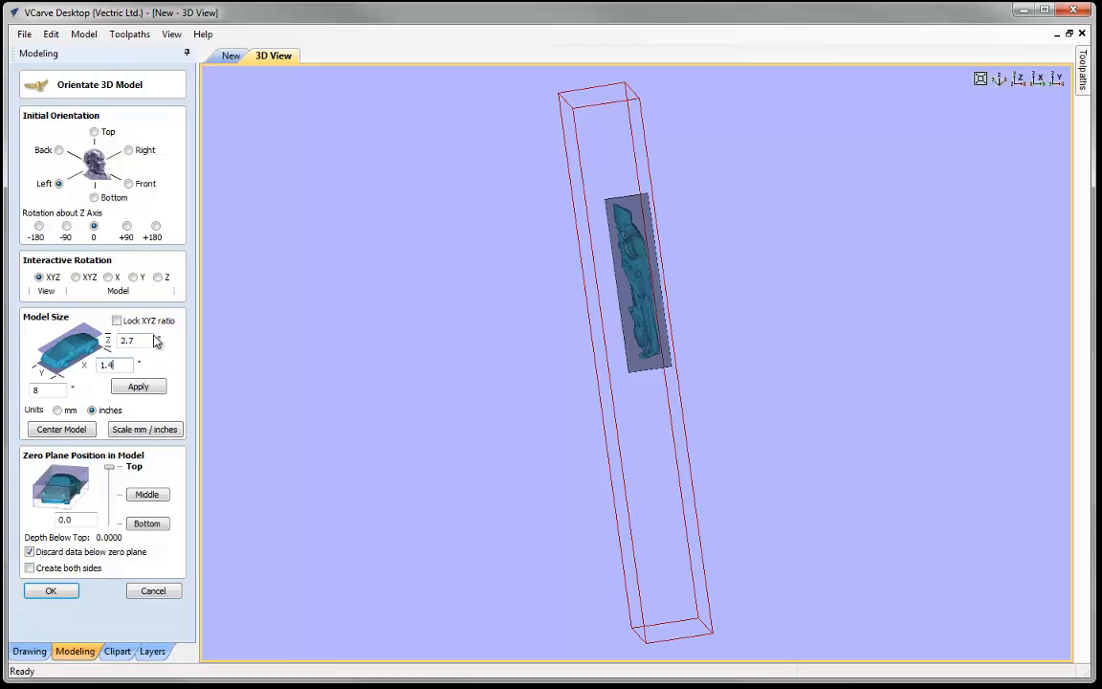
{"action": "left_click", "coordinate": [139, 386]}
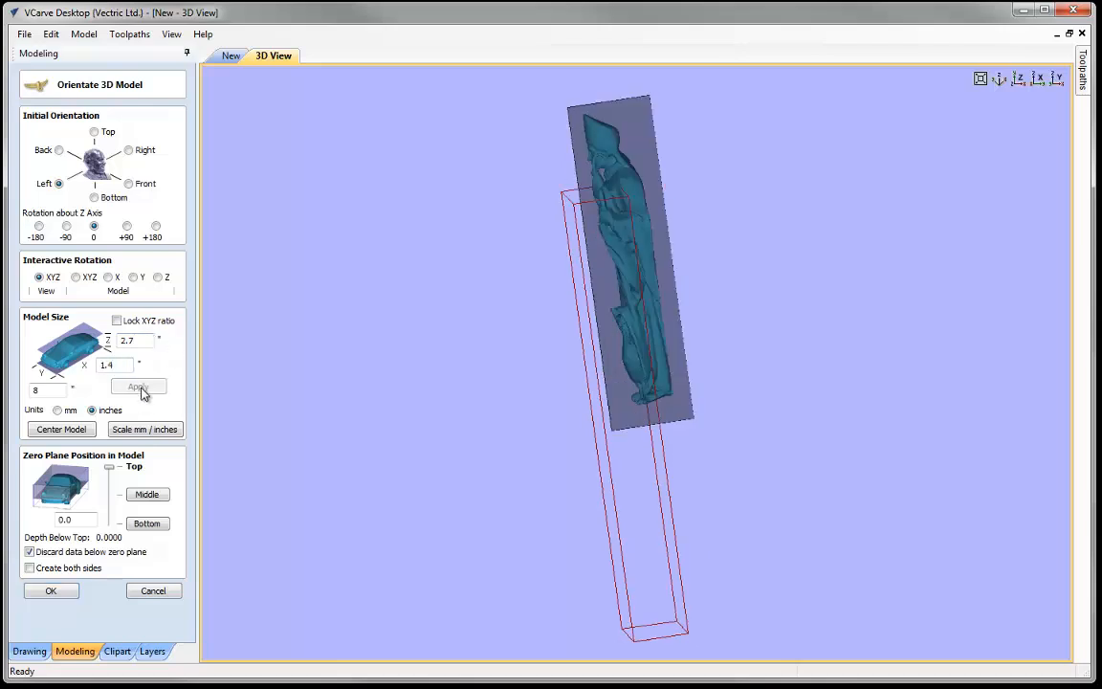
Center the model in the material, lower its zero plane, and accept the import.
{"action": "left_click", "coordinate": [55, 432]}
{"action": "left_click_drag", "start_coordinate": [109, 467], "coordinate": [116, 553]}
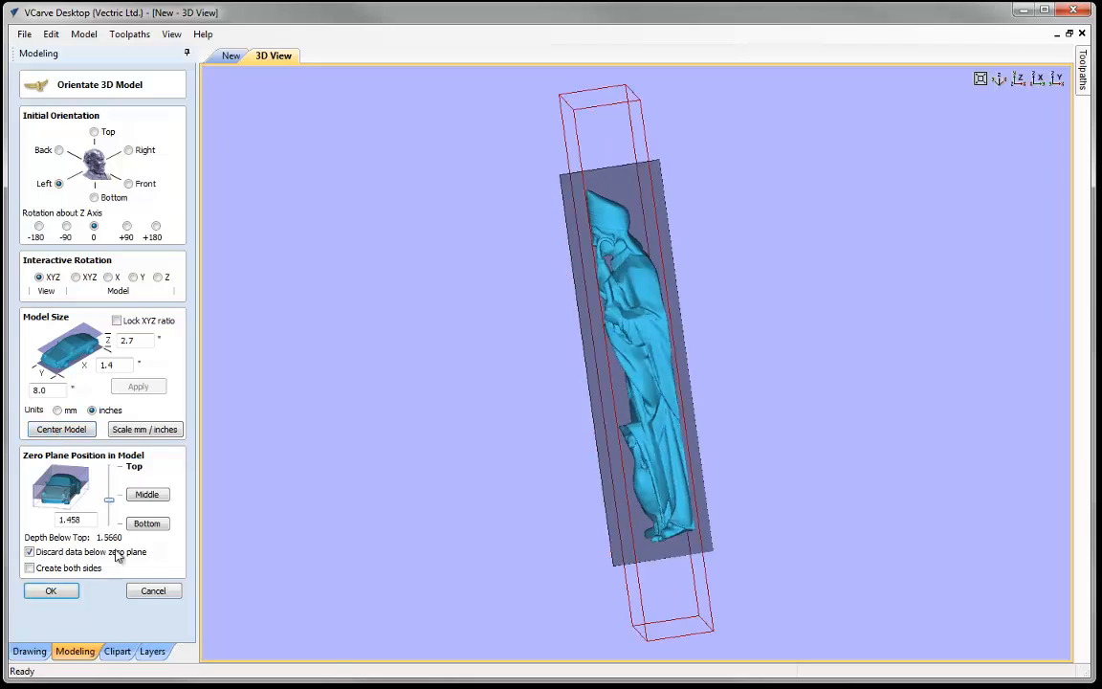
{"action": "left_click", "coordinate": [55, 592]}
{"action": "left_click_drag", "start_coordinate": [670, 379], "coordinate": [597, 320]}
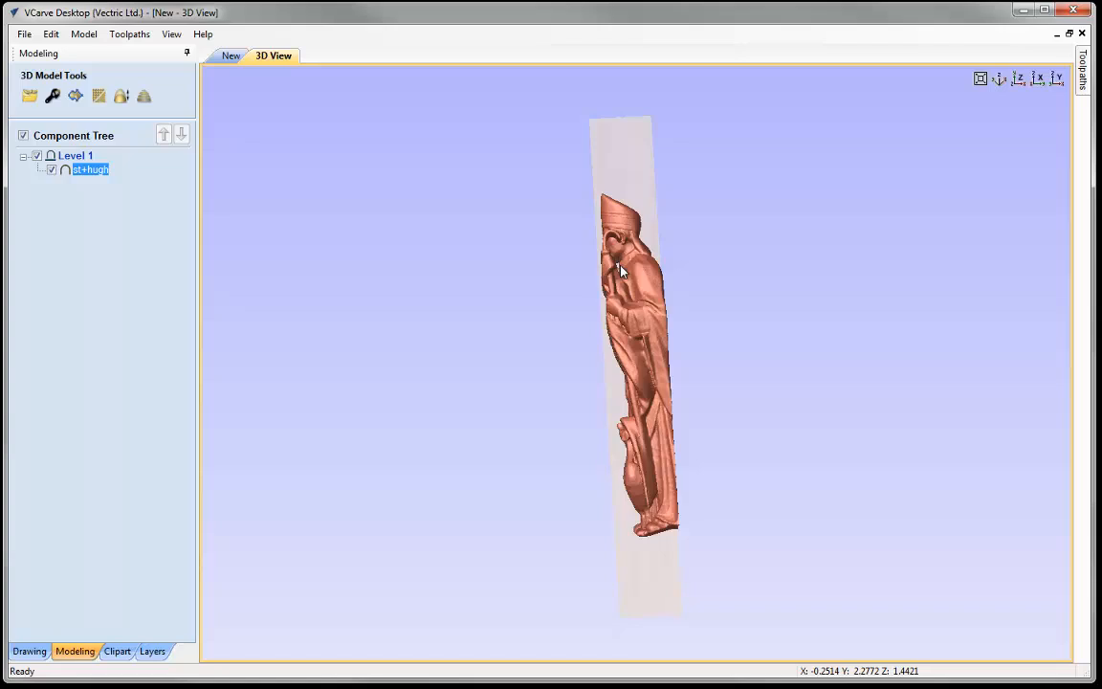
{"action": "scroll", "coordinate": [620, 270], "scroll_direction": "up", "scroll_amount": 1}
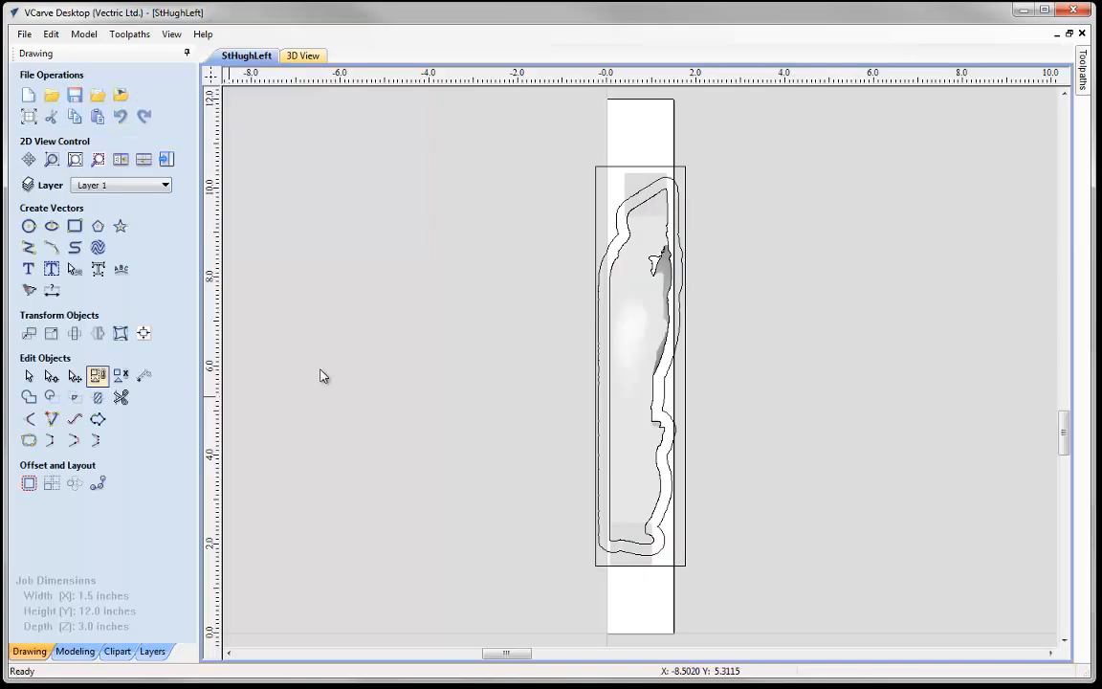
In the StHughLeft job, set the XY datum position to the centre of the material.
{"action": "left_click", "coordinate": [29, 115]}
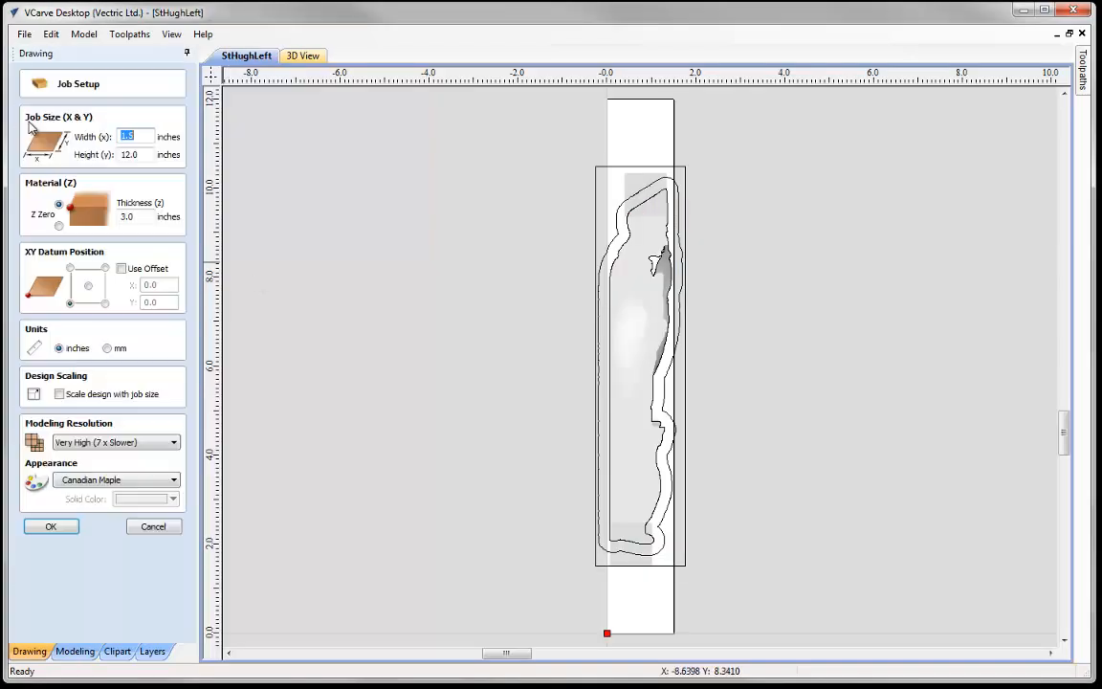
{"action": "left_click", "coordinate": [88, 286]}
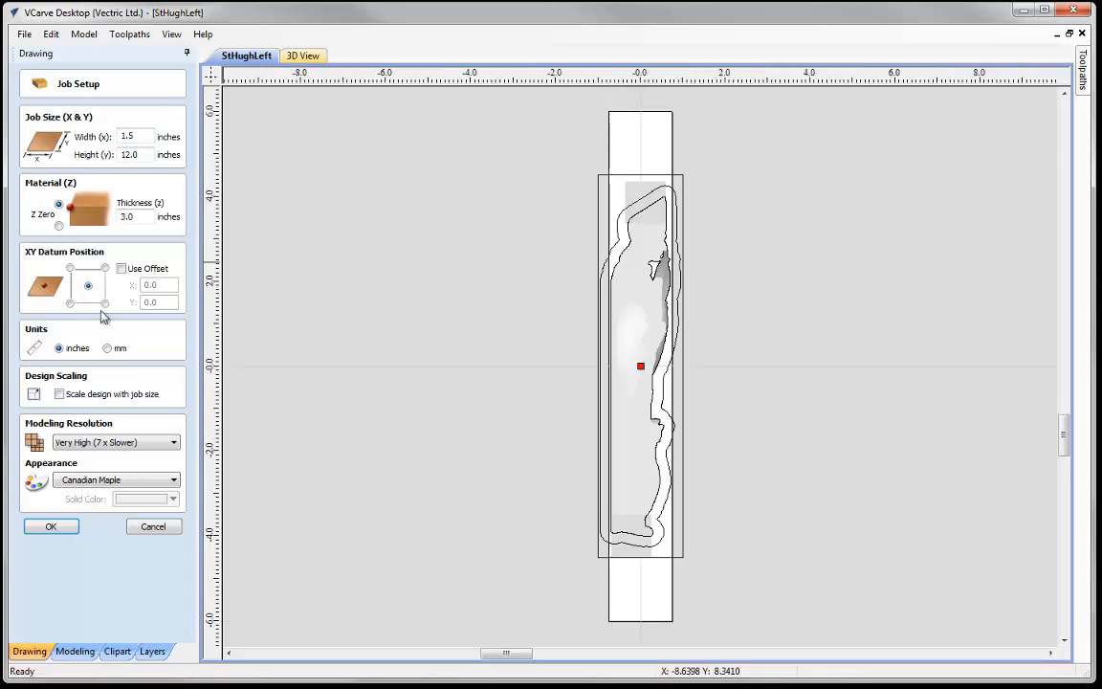
{"action": "left_click", "coordinate": [73, 528]}
{"action": "left_click", "coordinate": [549, 406]}
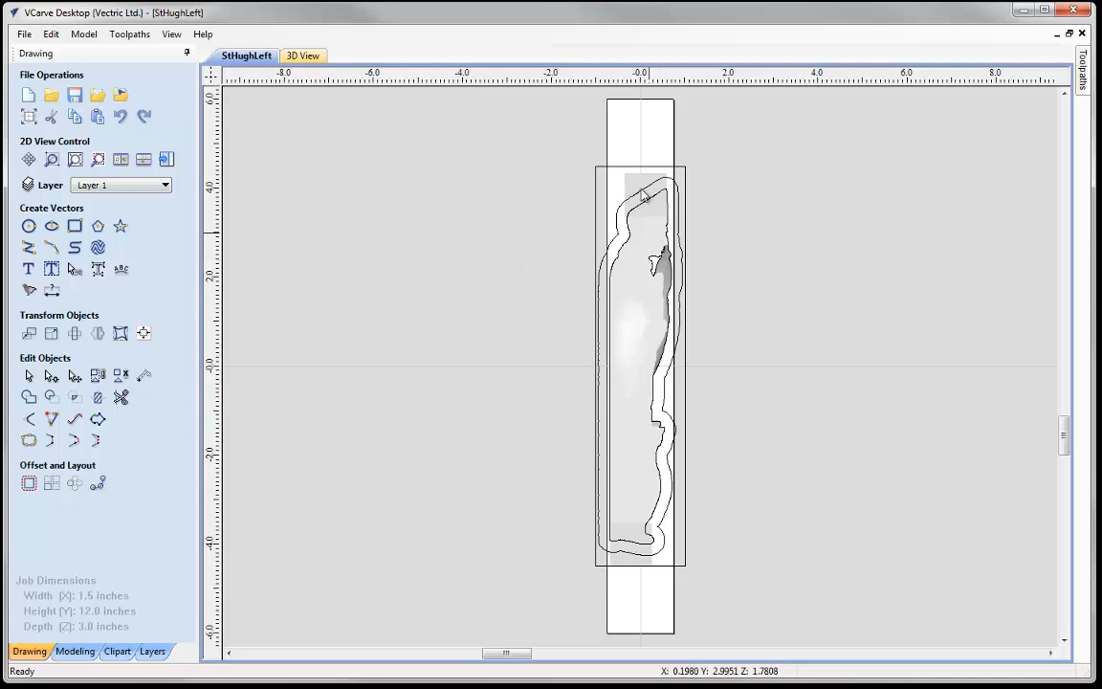
Select the figure's inner and outer outlines together with both end tabs, and copy them.
{"action": "left_click", "coordinate": [641, 197]}
{"action": "left_click", "coordinate": [644, 210], "text": "shift"}
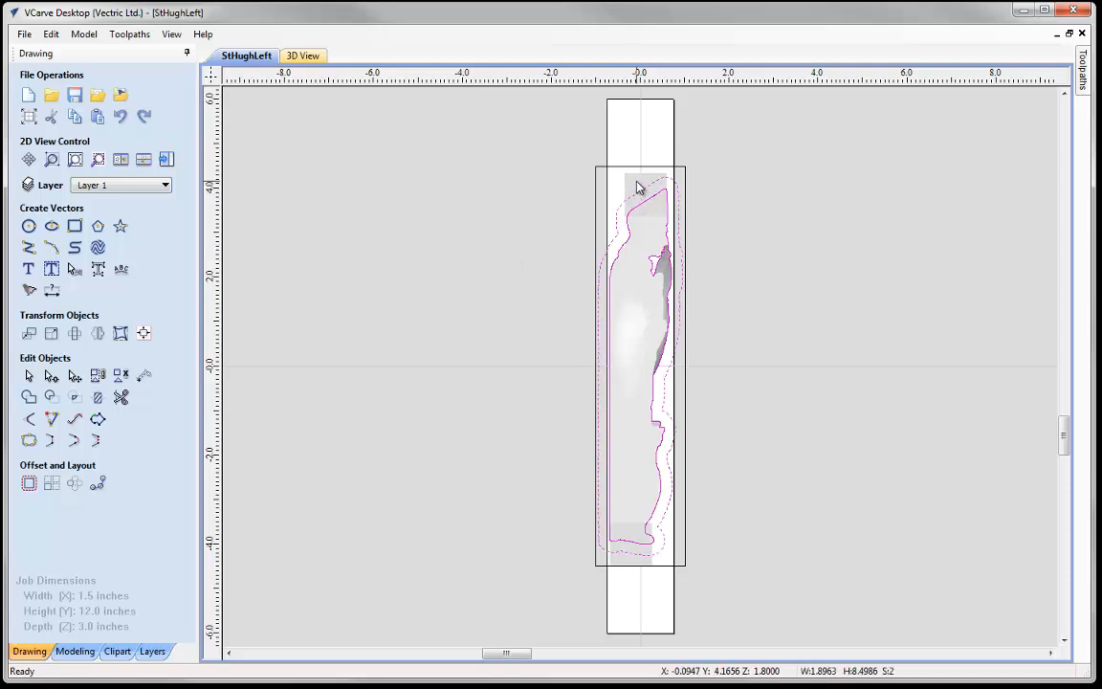
{"action": "left_click", "coordinate": [637, 185], "text": "shift"}
{"action": "left_click", "coordinate": [629, 564], "text": "shift"}
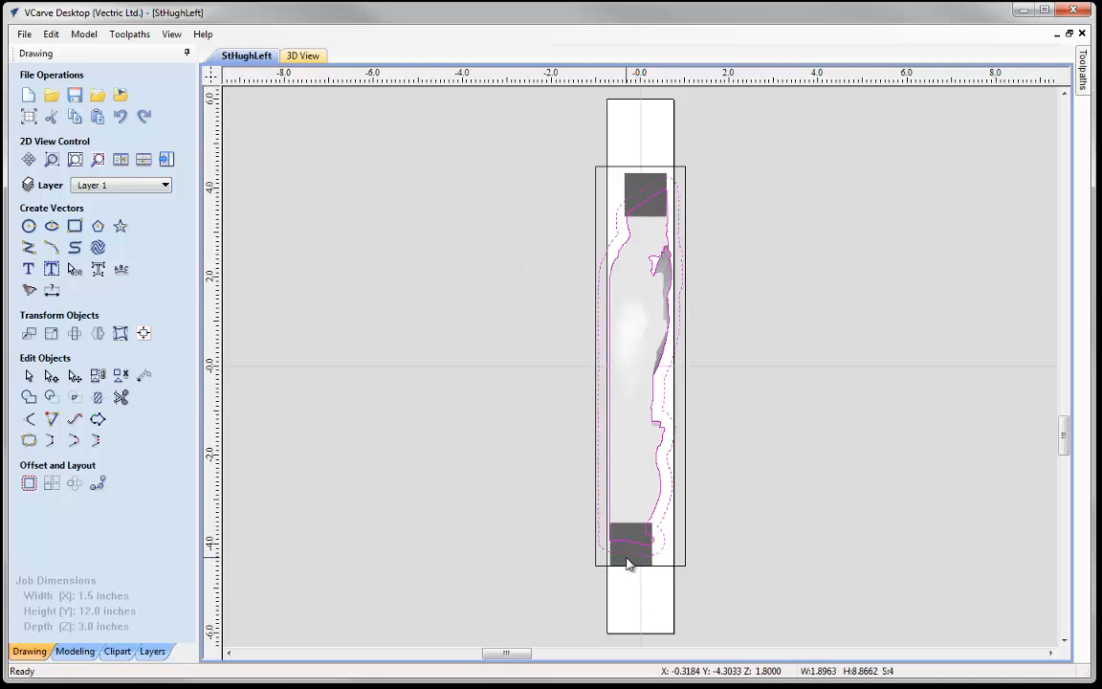
{"action": "right_click", "coordinate": [629, 563]}
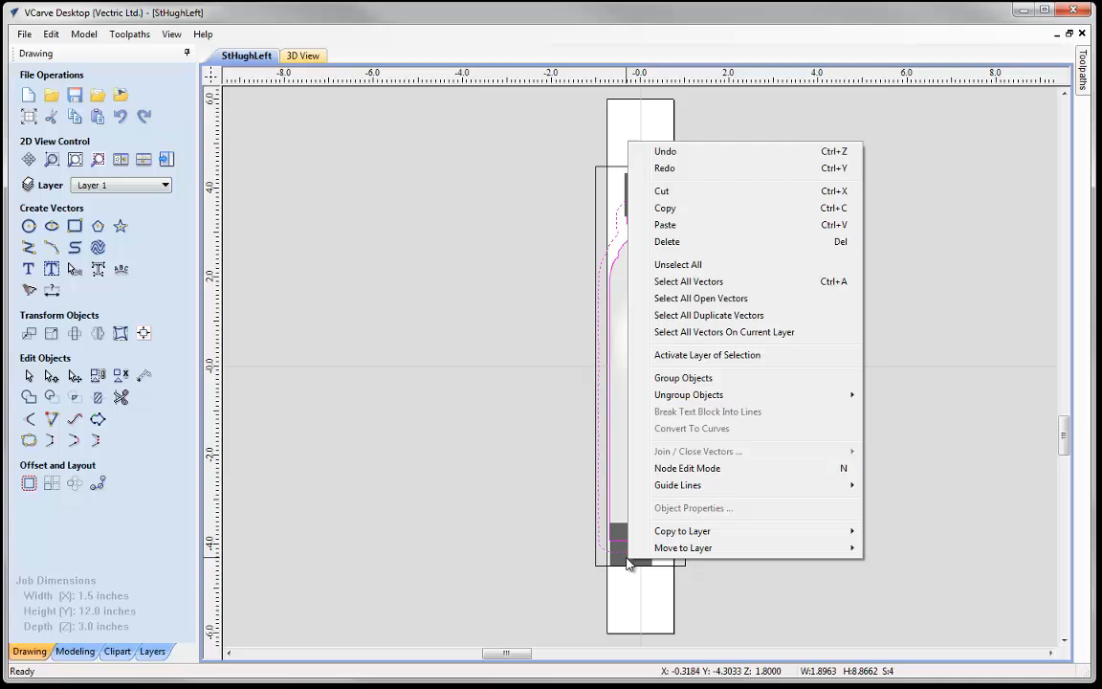
{"action": "left_click", "coordinate": [685, 210]}
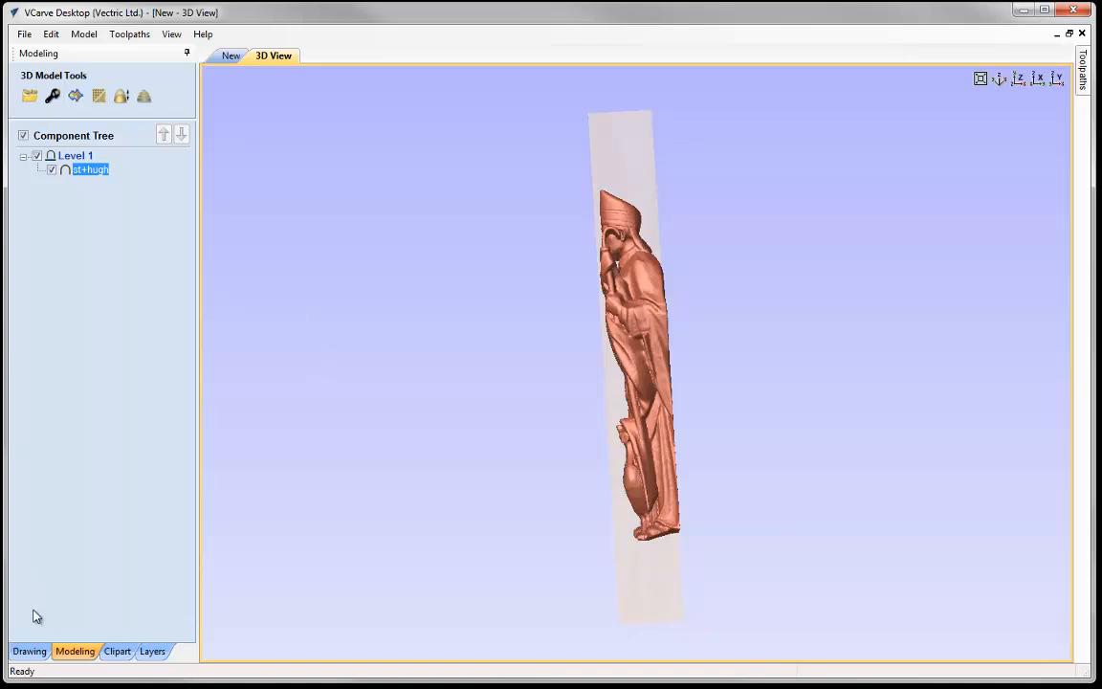
Paste the copied outlines and end tabs into the new job, showing the 2D and 3D views together.
{"action": "left_click", "coordinate": [30, 651]}
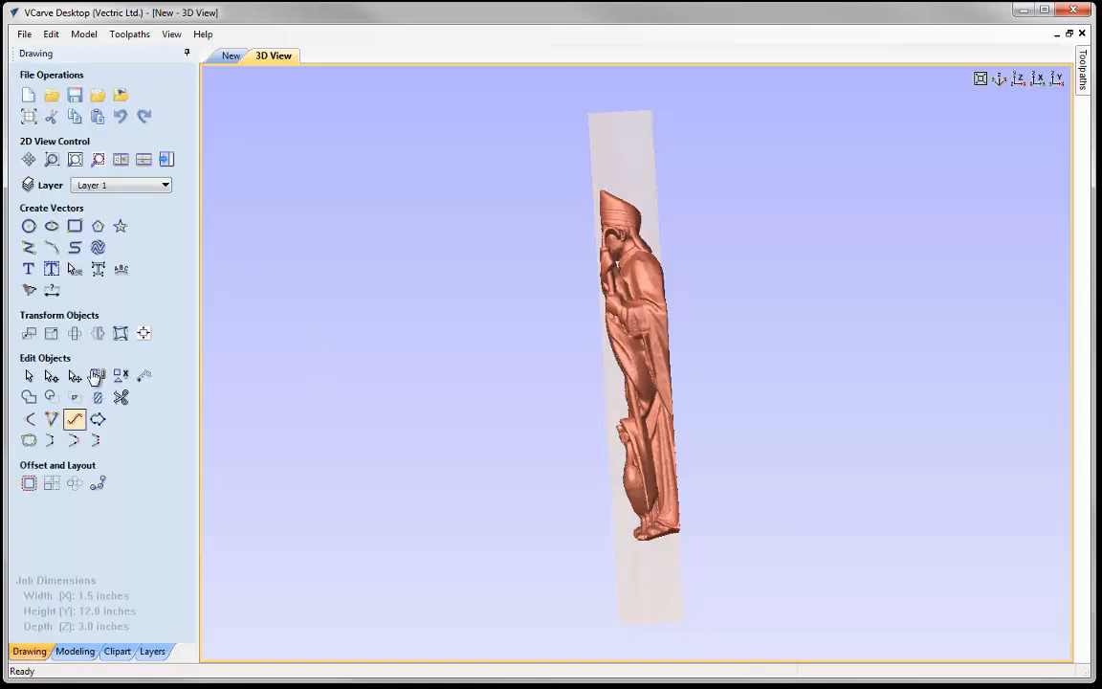
{"action": "left_click", "coordinate": [119, 159]}
{"action": "right_click", "coordinate": [466, 206]}
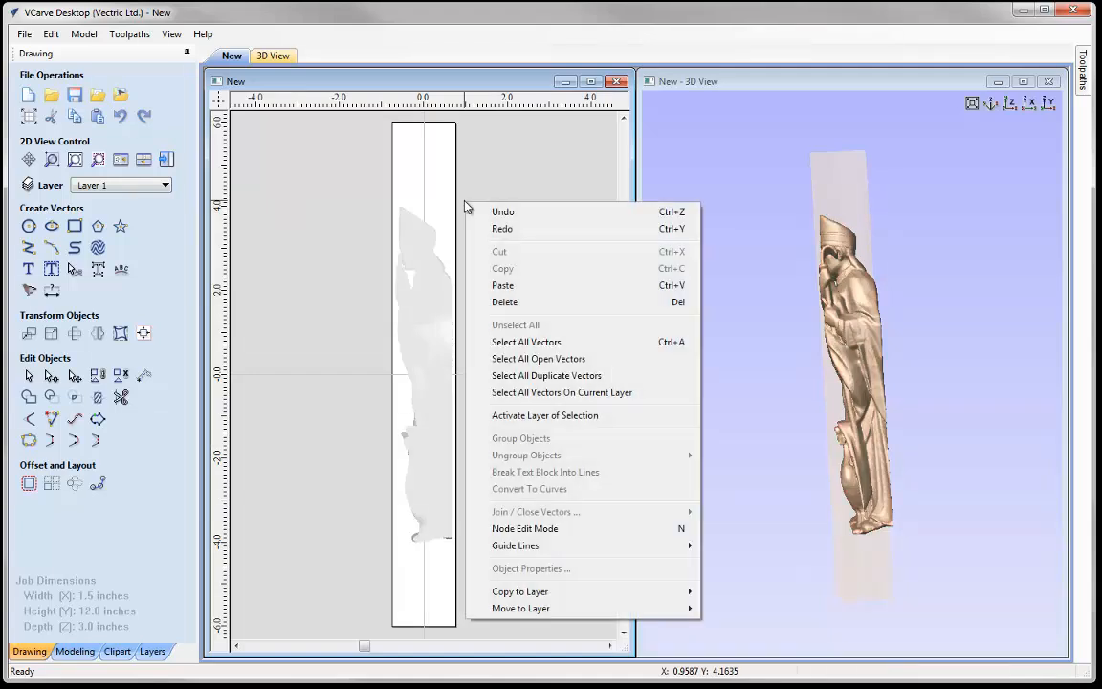
{"action": "left_click", "coordinate": [504, 286]}
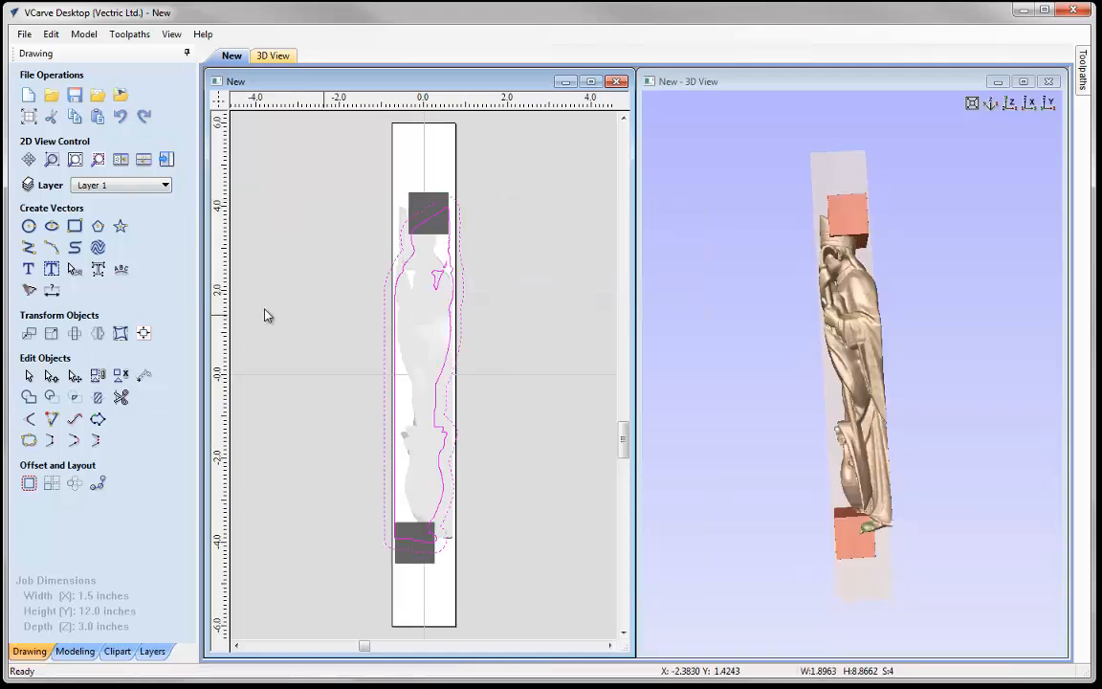
Flip the pasted outlines and tabs horizontally about the job center, without creating a mirrored copy.
{"action": "left_click", "coordinate": [98, 333]}
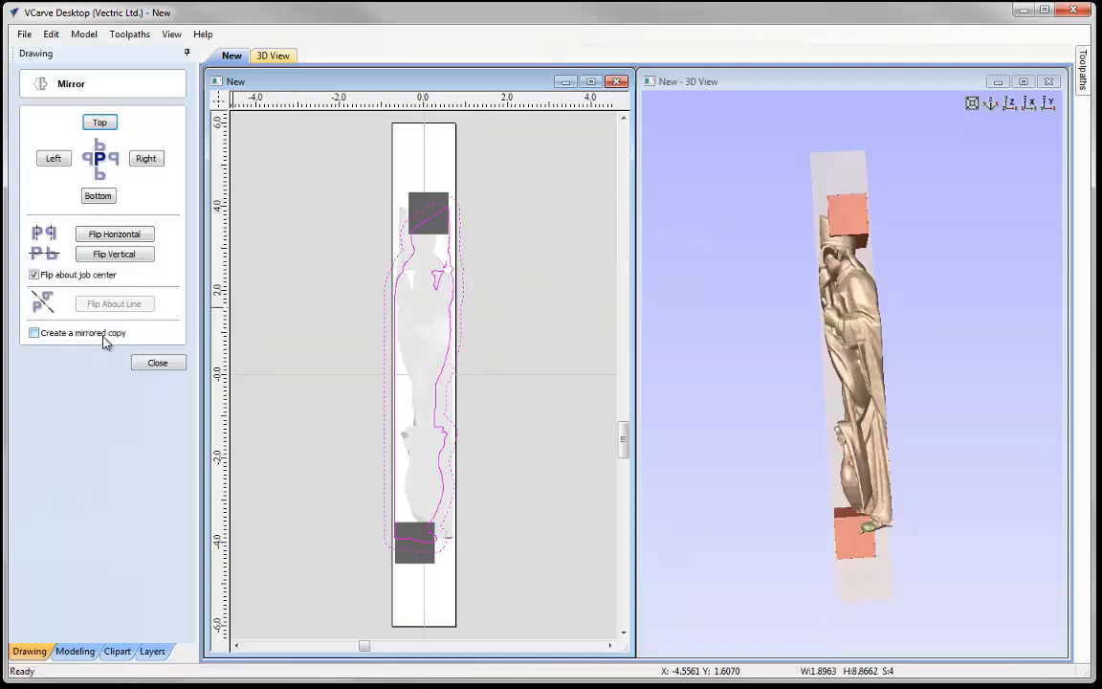
{"action": "left_click", "coordinate": [115, 236]}
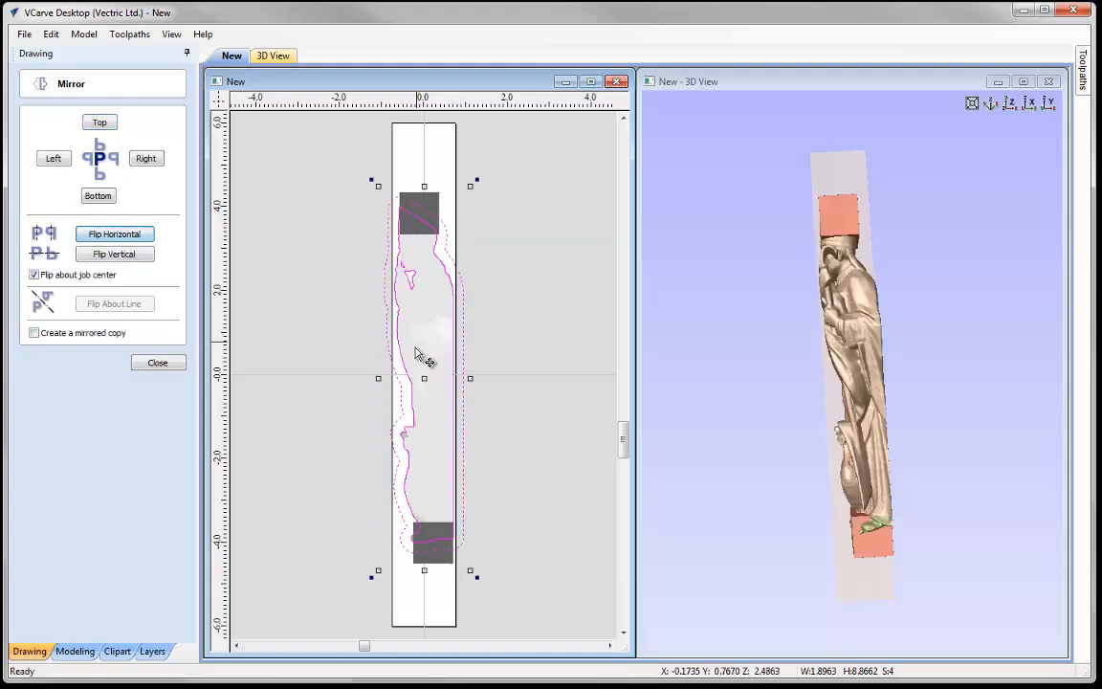
{"action": "scroll", "coordinate": [421, 388], "scroll_direction": "up", "scroll_amount": 4}
{"action": "scroll", "coordinate": [421, 392], "scroll_direction": "up", "scroll_amount": 2}
{"action": "scroll", "coordinate": [423, 173], "scroll_direction": "down", "scroll_amount": 5}
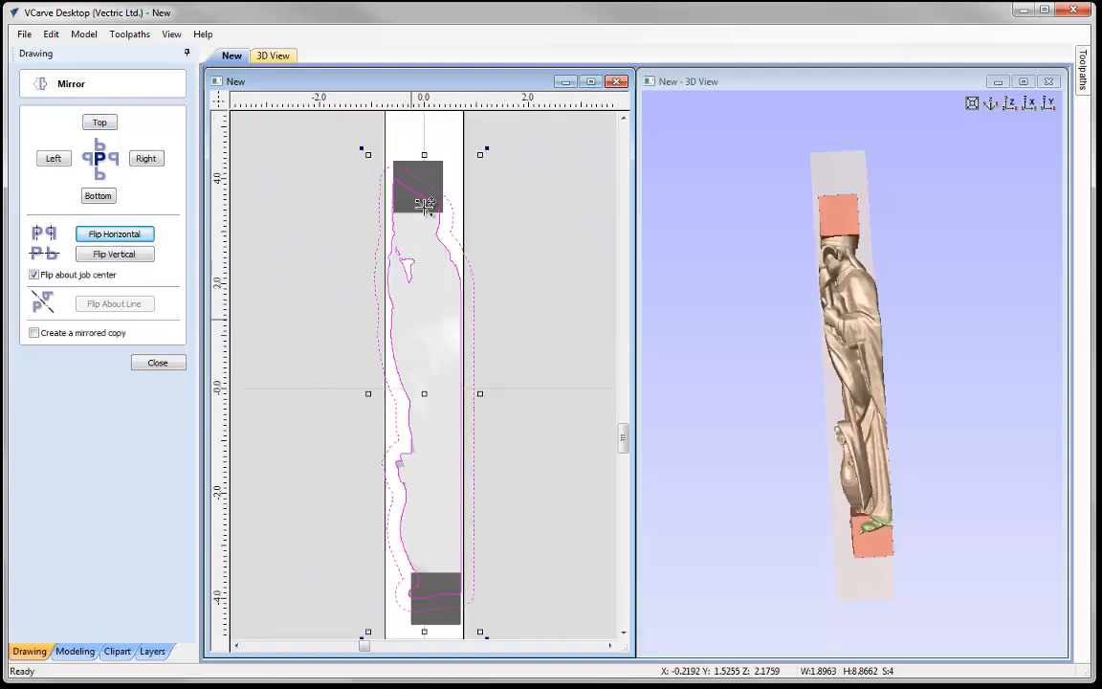
{"action": "scroll", "coordinate": [423, 173], "scroll_direction": "up", "scroll_amount": 4}
{"action": "scroll", "coordinate": [383, 157], "scroll_direction": "down", "scroll_amount": 3}
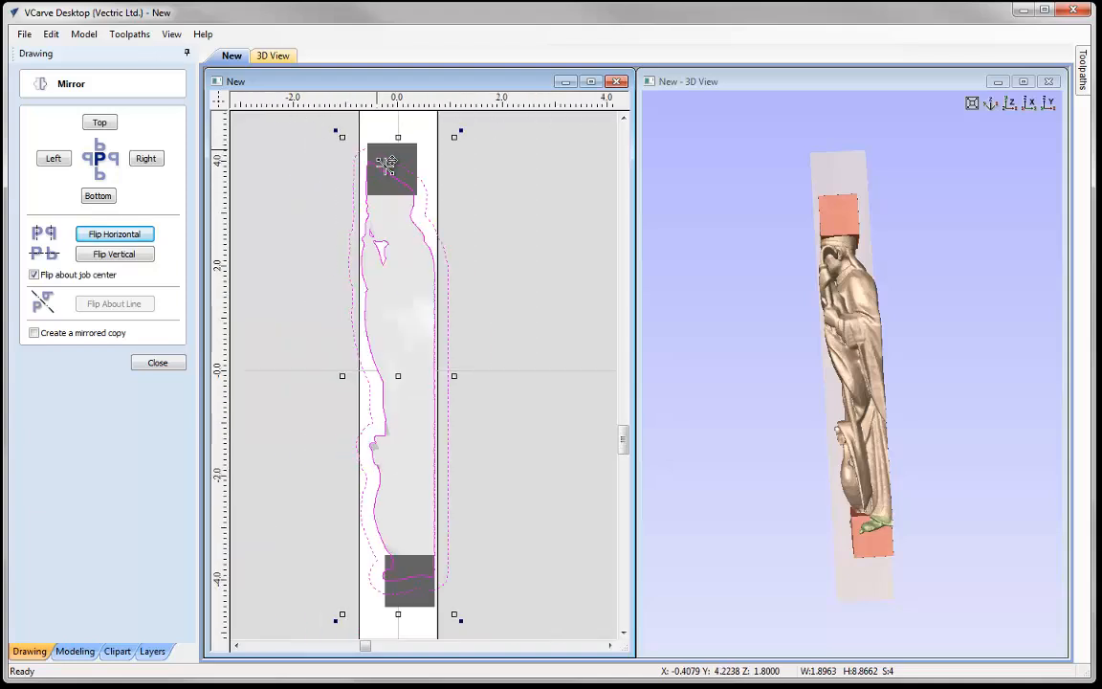
{"action": "left_click", "coordinate": [155, 363]}
Add a zero plane component to the model containing the figure and both tabs.
{"action": "mouse_move", "coordinate": [744, 341]}
{"action": "left_mouse_down"}
{"action": "mouse_move", "coordinate": [959, 354]}
{"action": "mouse_move", "coordinate": [777, 370]}
{"action": "mouse_move", "coordinate": [748, 342]}
{"action": "left_mouse_up"}
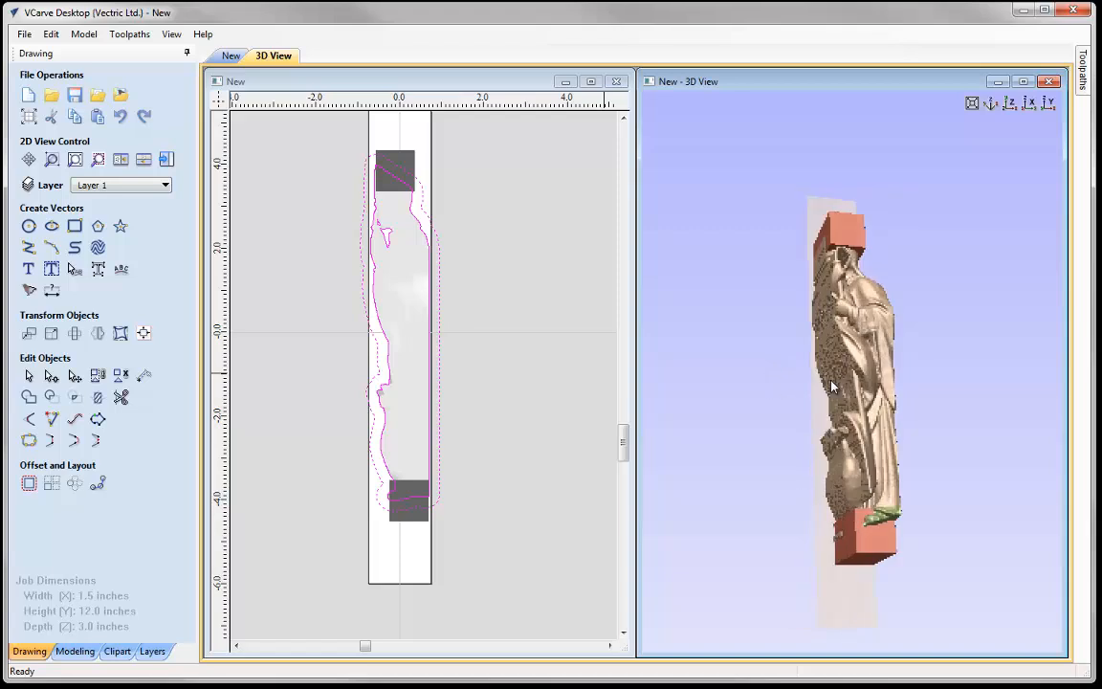
{"action": "left_click_drag", "start_coordinate": [699, 415], "coordinate": [758, 350]}
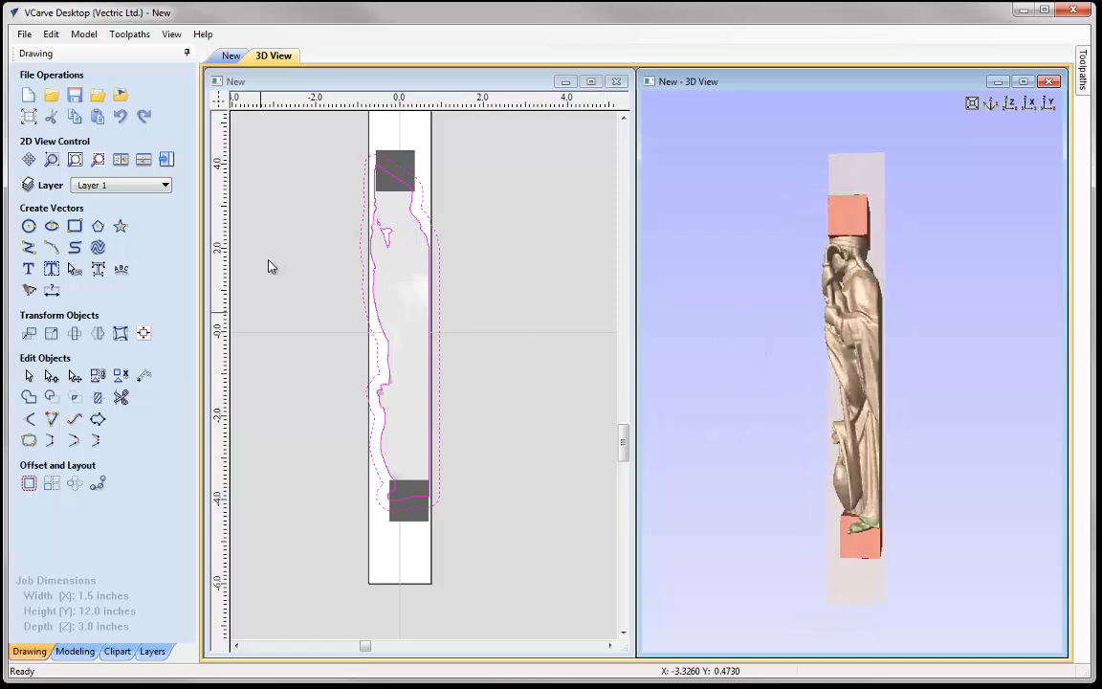
{"action": "left_click_drag", "start_coordinate": [800, 294], "coordinate": [798, 319]}
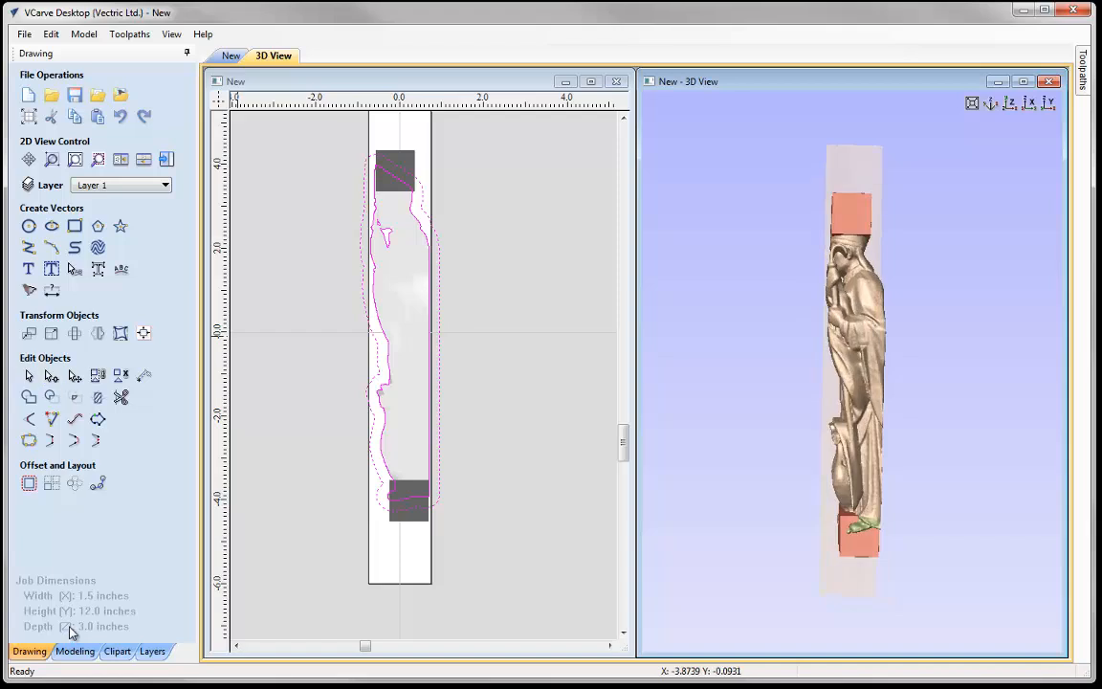
{"action": "left_click", "coordinate": [75, 651]}
{"action": "left_click", "coordinate": [49, 269]}
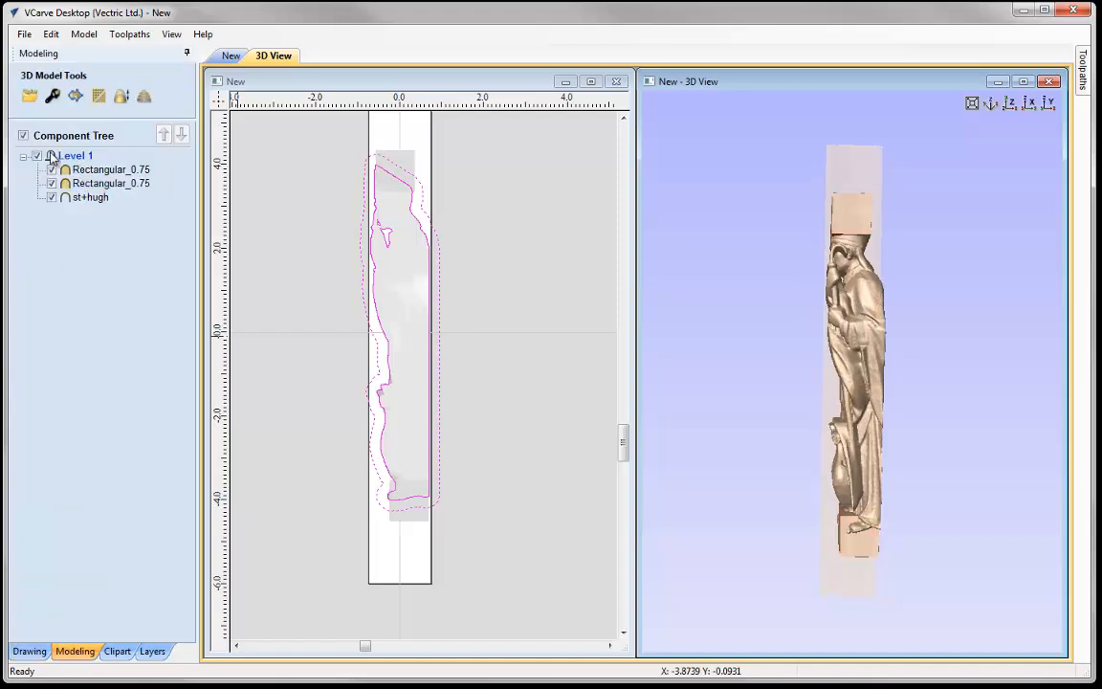
{"action": "left_click", "coordinate": [83, 34]}
{"action": "left_click", "coordinate": [110, 68]}
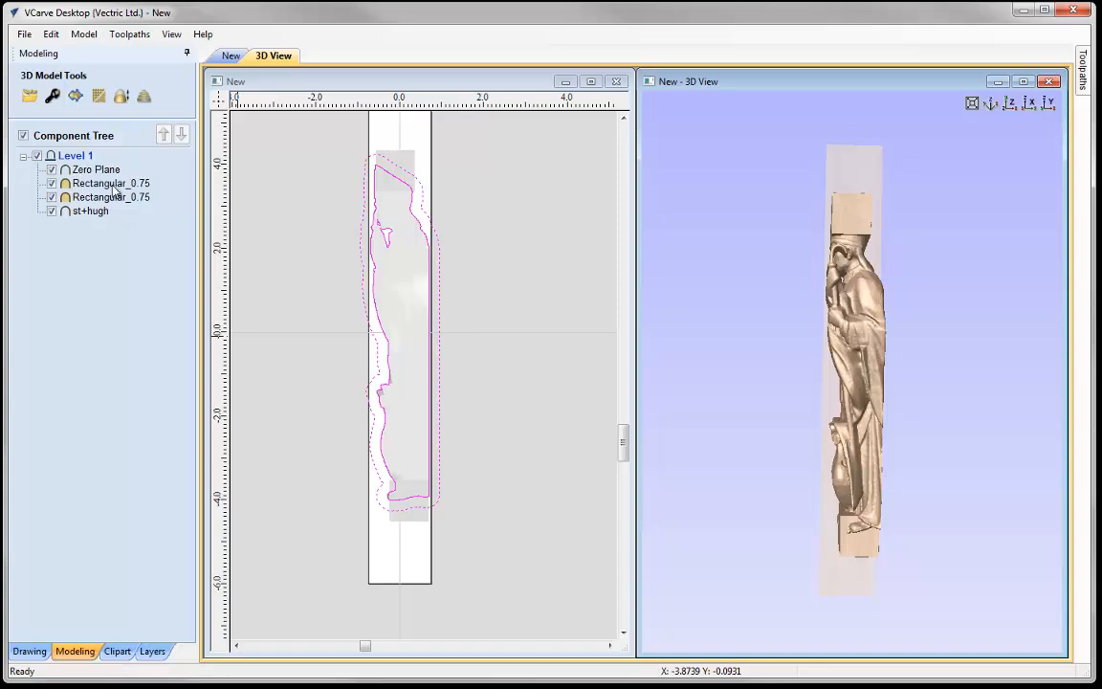
Set the Zero Plane component to merge with the other components and raise its base height.
{"action": "left_click", "coordinate": [53, 97]}
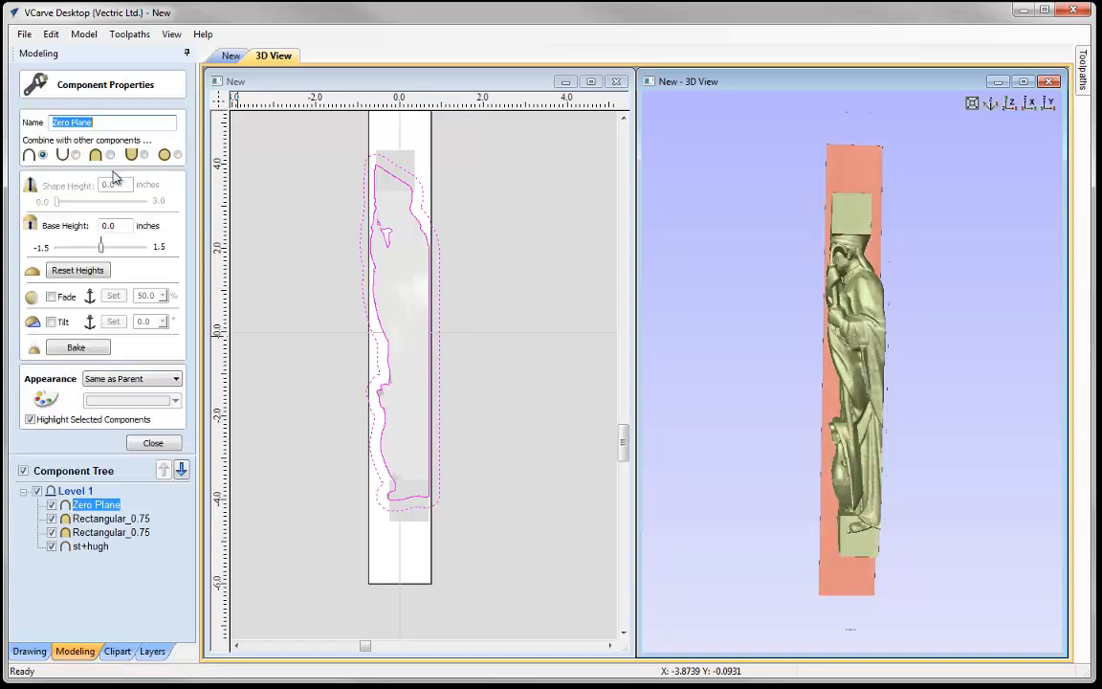
{"action": "left_click", "coordinate": [110, 156]}
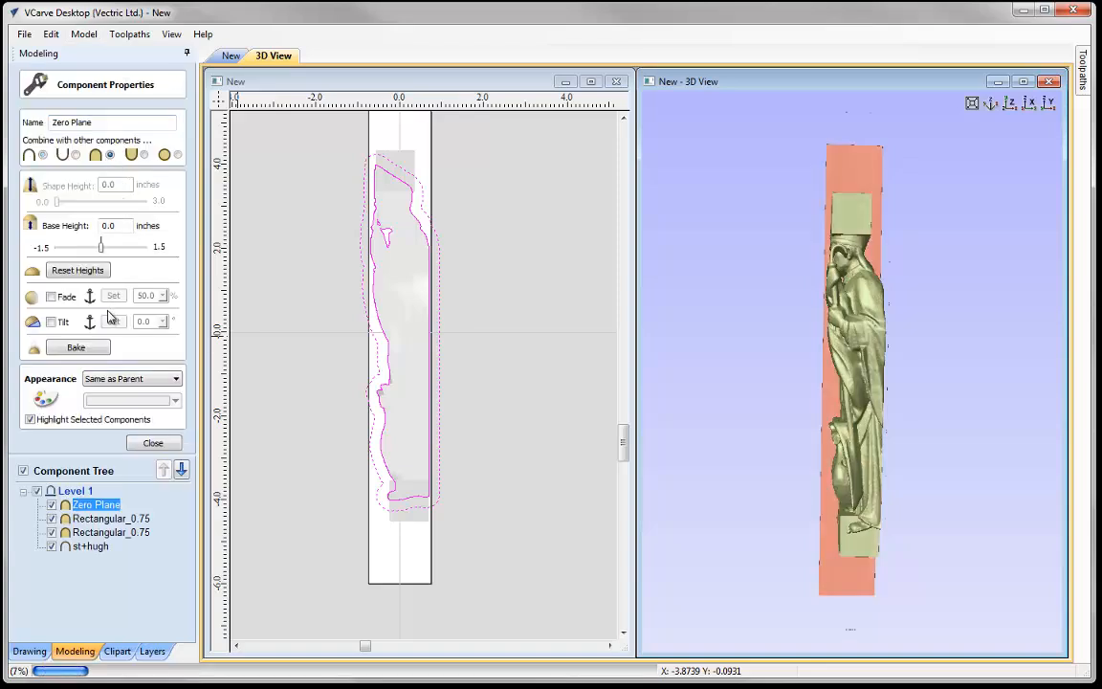
{"action": "double_click", "coordinate": [109, 225]}
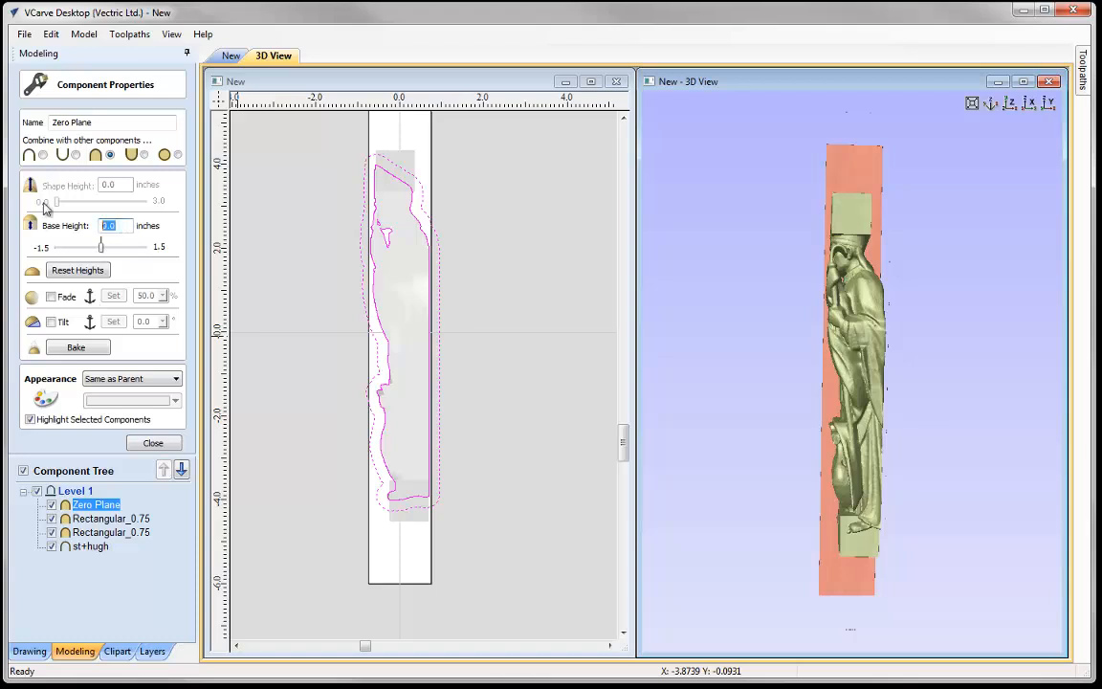
{"action": "key", "text": "Return"}
{"action": "left_click", "coordinate": [151, 445]}
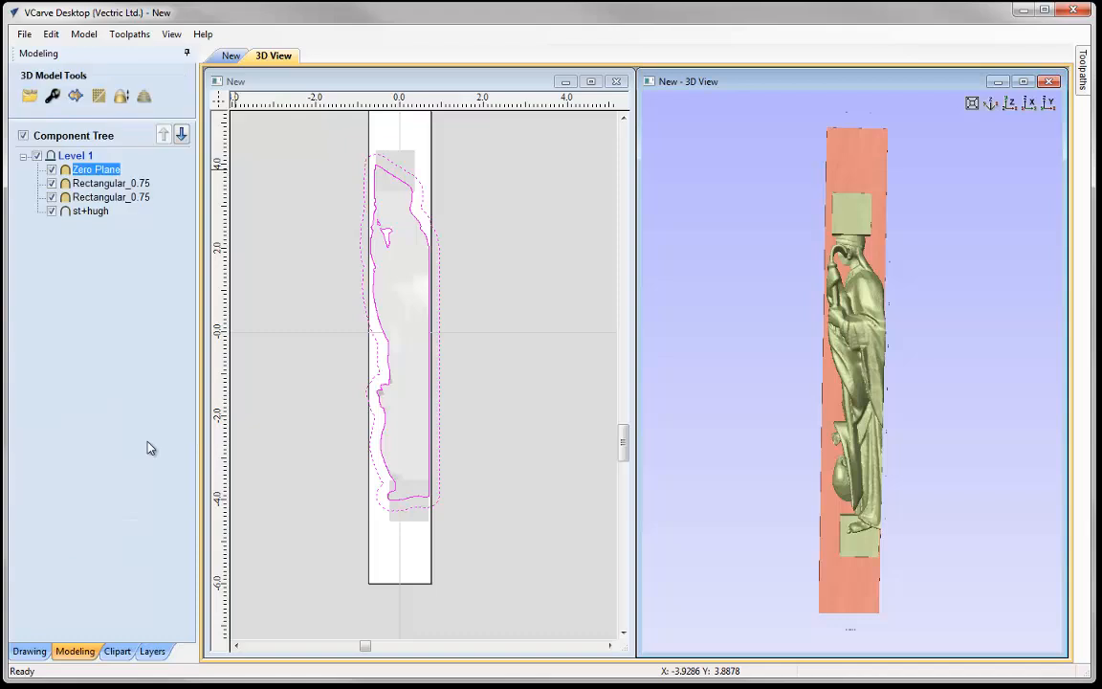
Set the st+hugh component's shape height to 2.7 inches.
{"action": "left_click", "coordinate": [404, 266]}
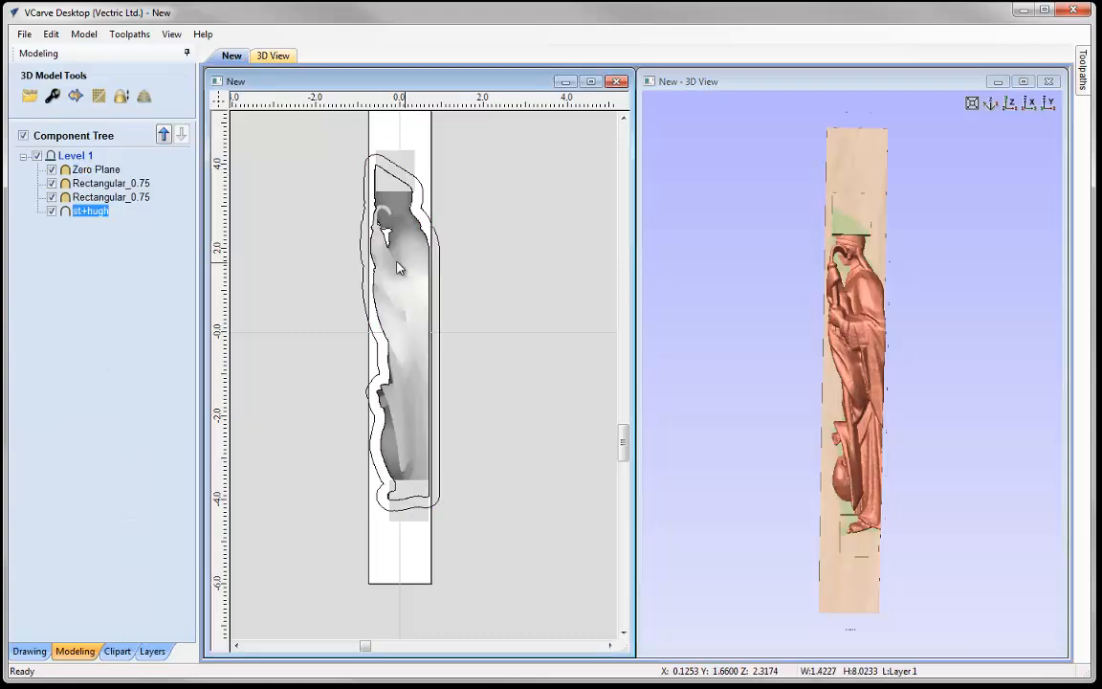
{"action": "left_click", "coordinate": [52, 96]}
{"action": "left_click_drag", "start_coordinate": [108, 187], "coordinate": [132, 186]}
{"action": "type", "text": ".7"}
{"action": "key", "text": "Return"}
{"action": "left_click", "coordinate": [133, 438]}
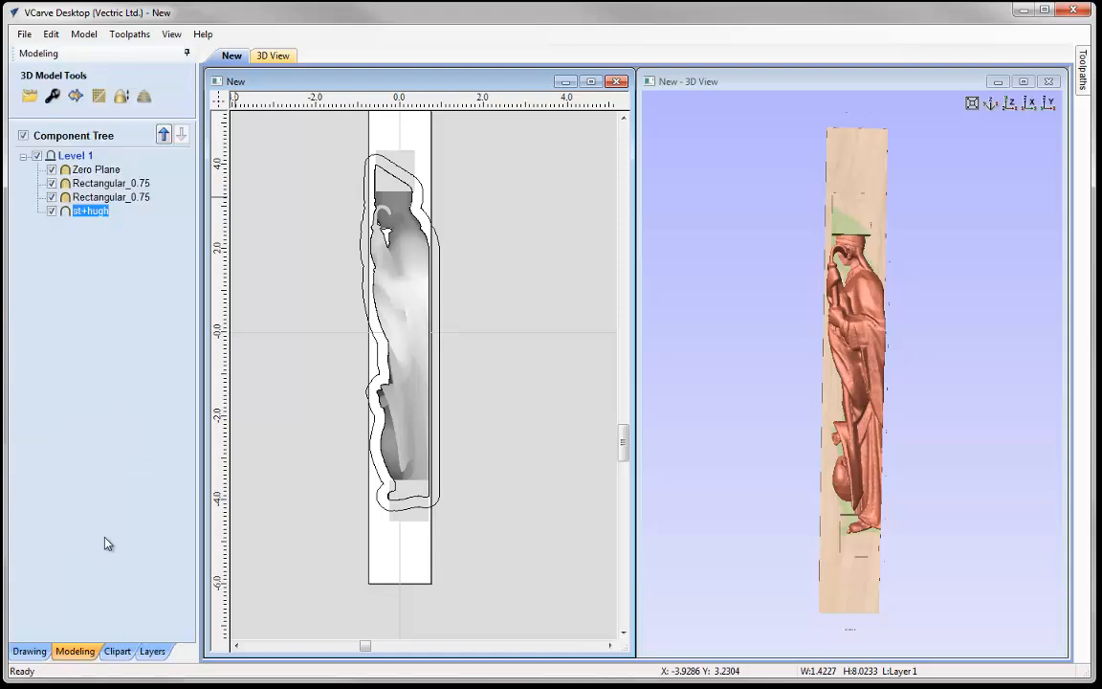
In the material setup, place the XY datum at the lower-left corner and set the gap above the model to 0.15 inches.
{"action": "left_click", "coordinate": [29, 651]}
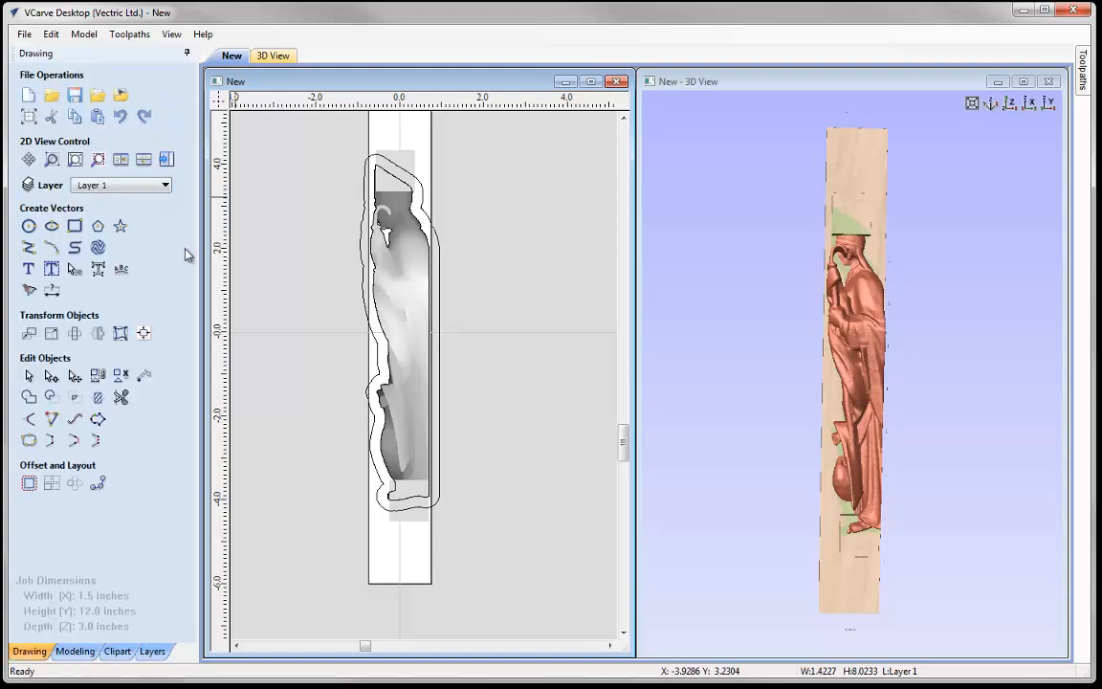
{"action": "left_click", "coordinate": [167, 160]}
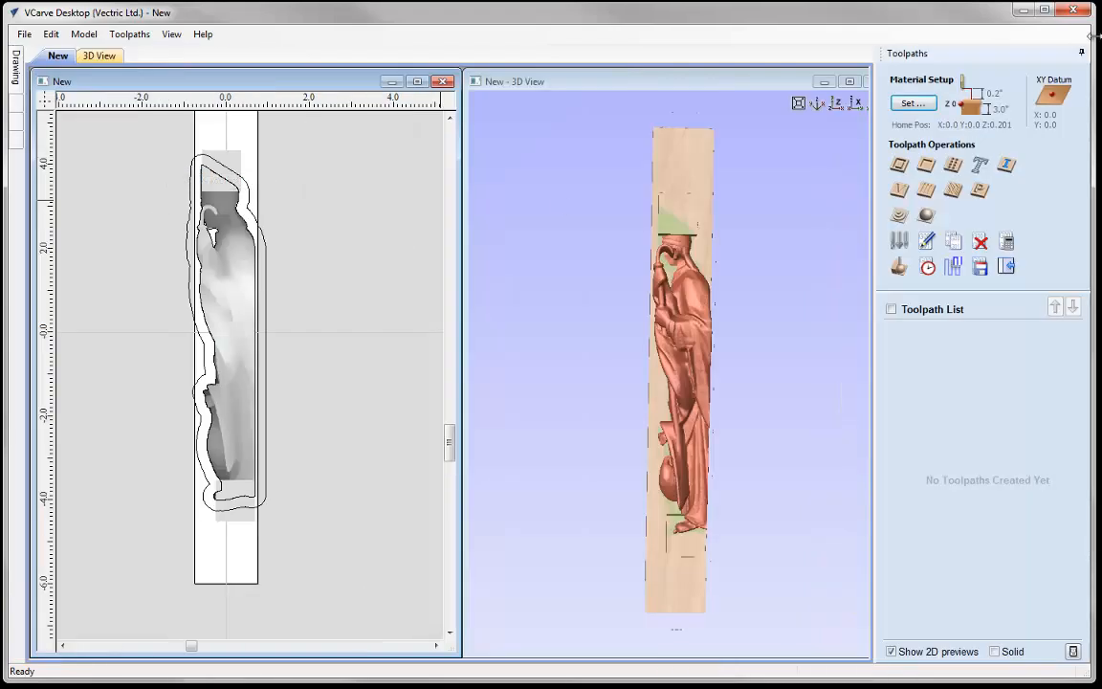
{"action": "left_click", "coordinate": [924, 102]}
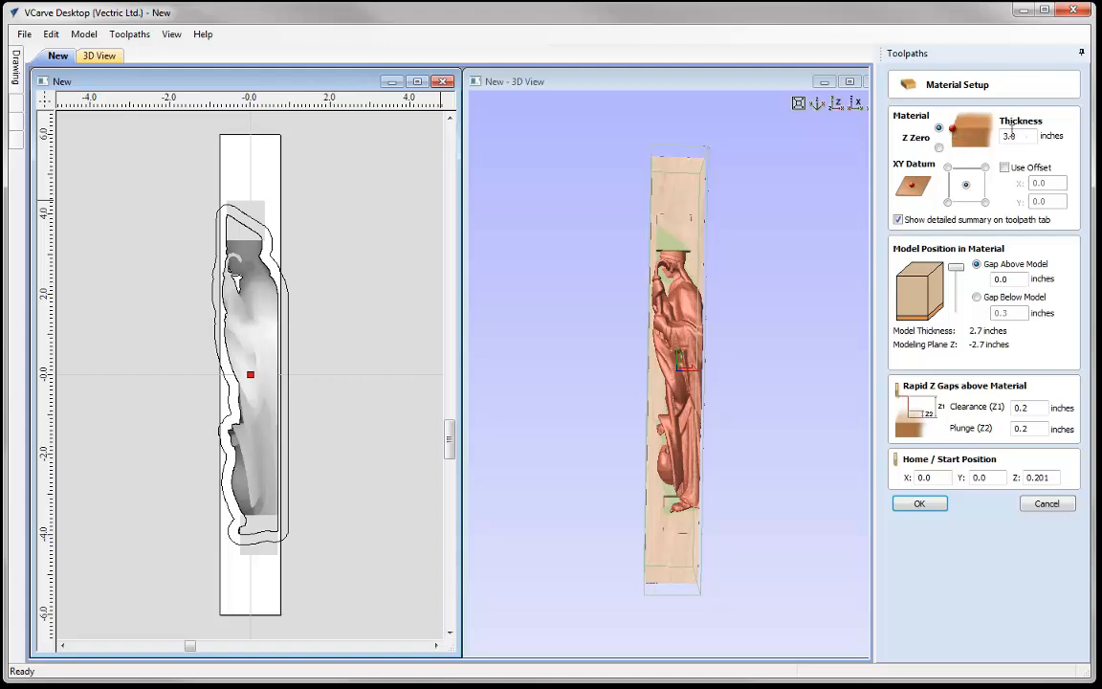
{"action": "left_click", "coordinate": [948, 202]}
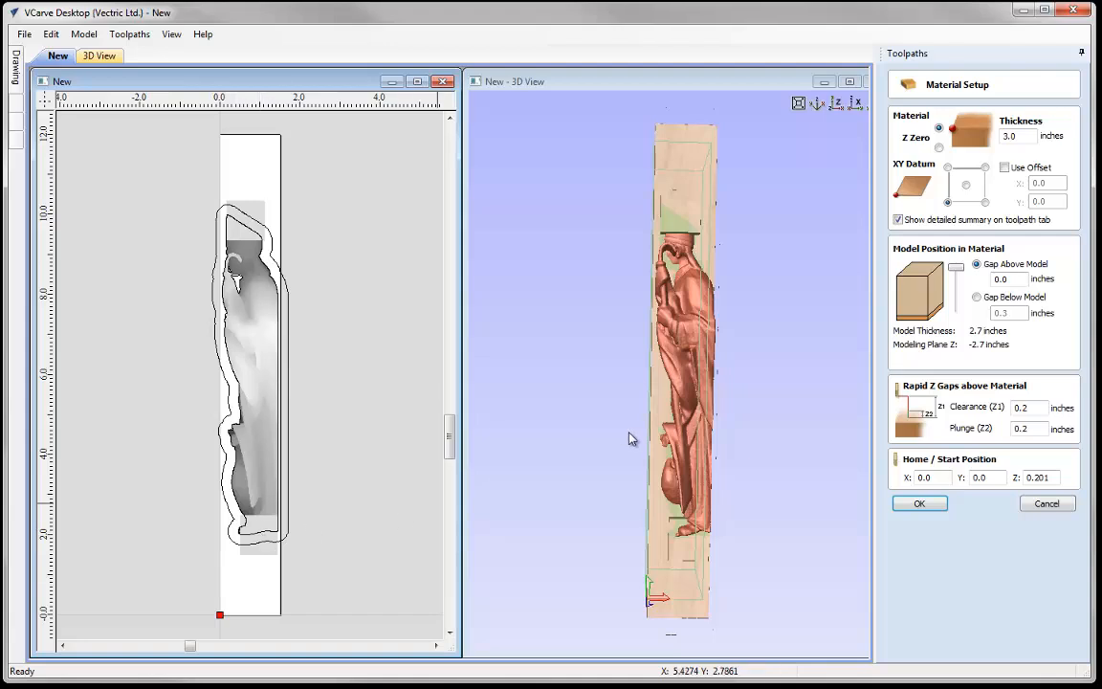
{"action": "left_click", "coordinate": [956, 269]}
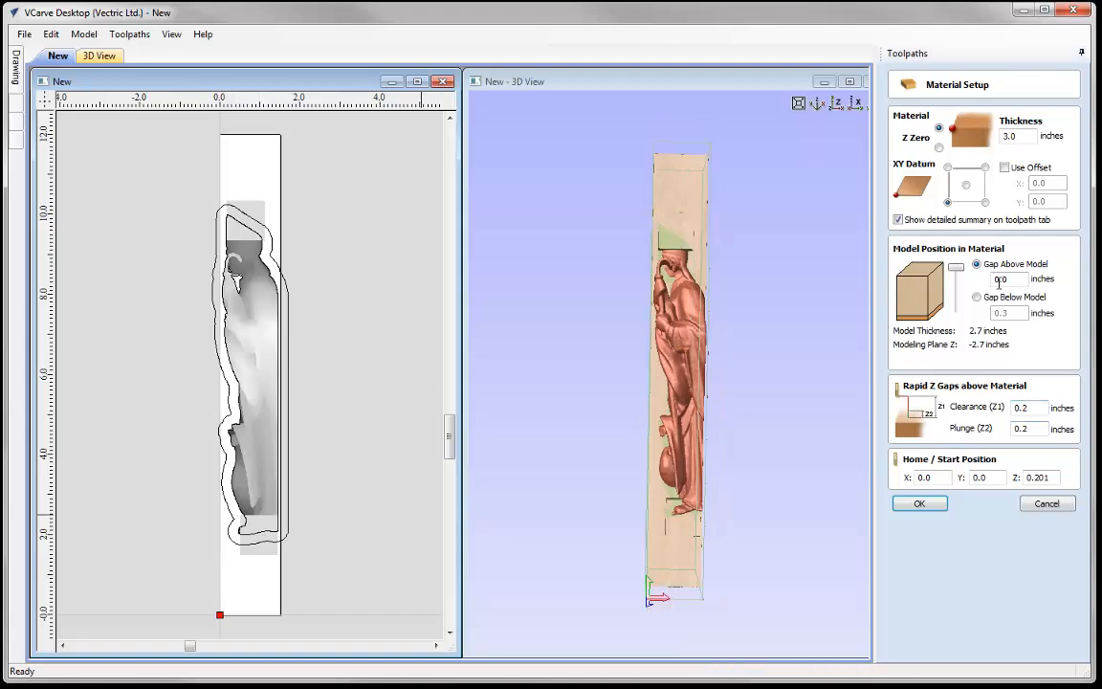
{"action": "left_click_drag", "start_coordinate": [1003, 278], "coordinate": [1020, 276]}
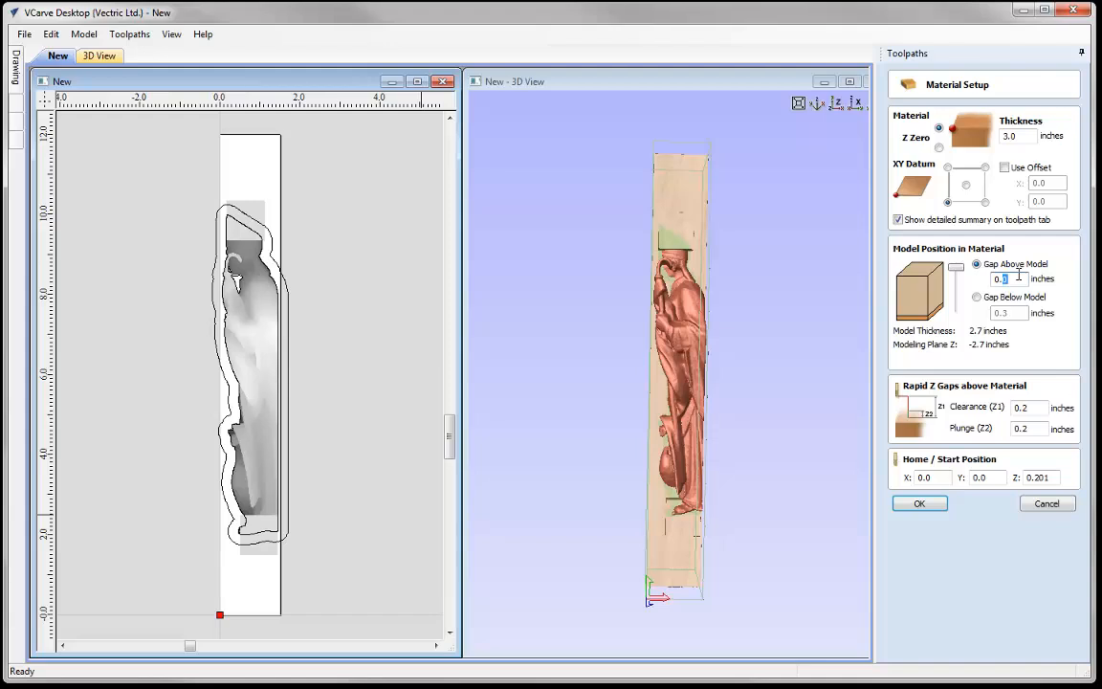
{"action": "type", "text": "15"}
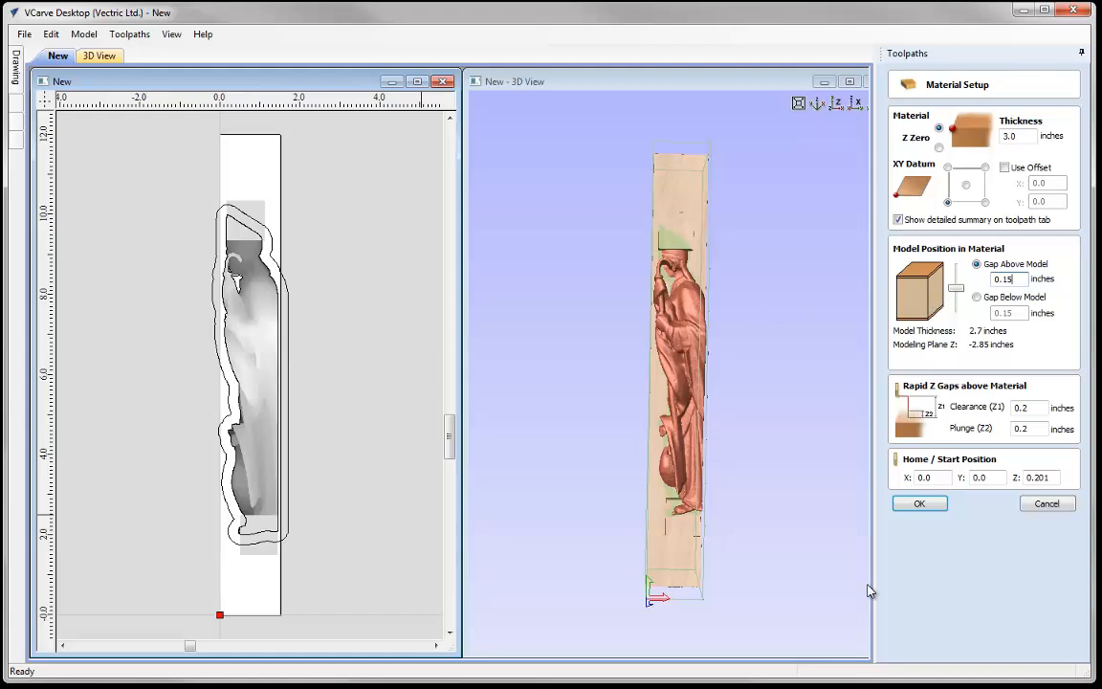
{"action": "left_click", "coordinate": [910, 507]}
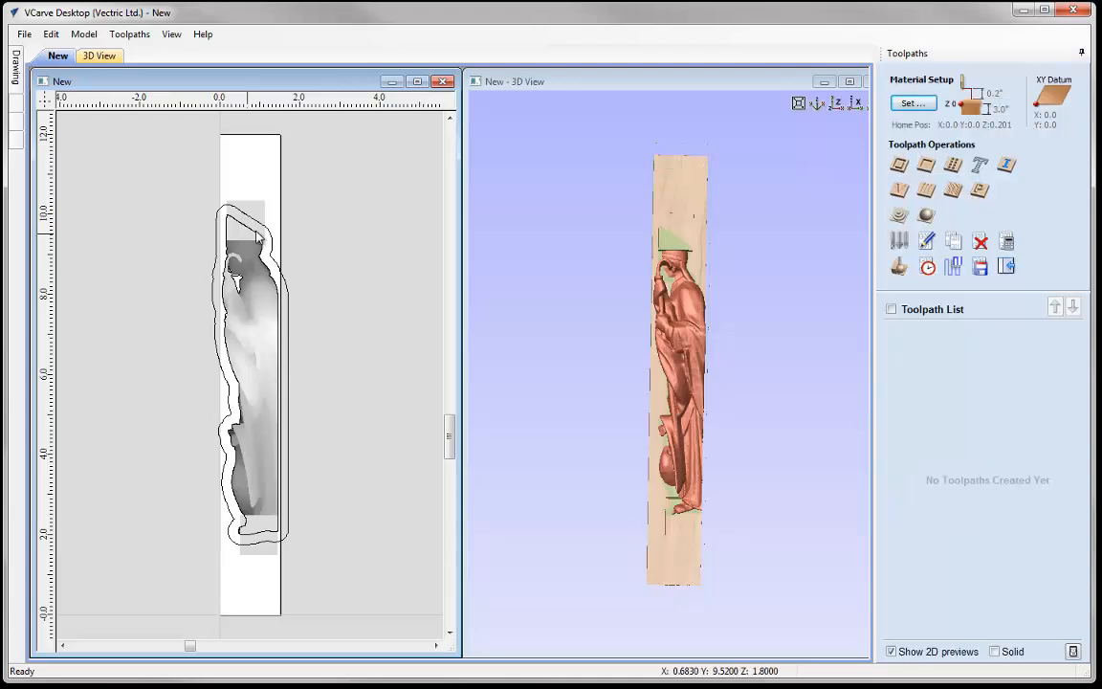
Calculate and preview a rough machining toolpath limited to the figure's outer outline, using the 0.25 inch end mill and 3D Raster along Y.
{"action": "left_click", "coordinate": [234, 205]}
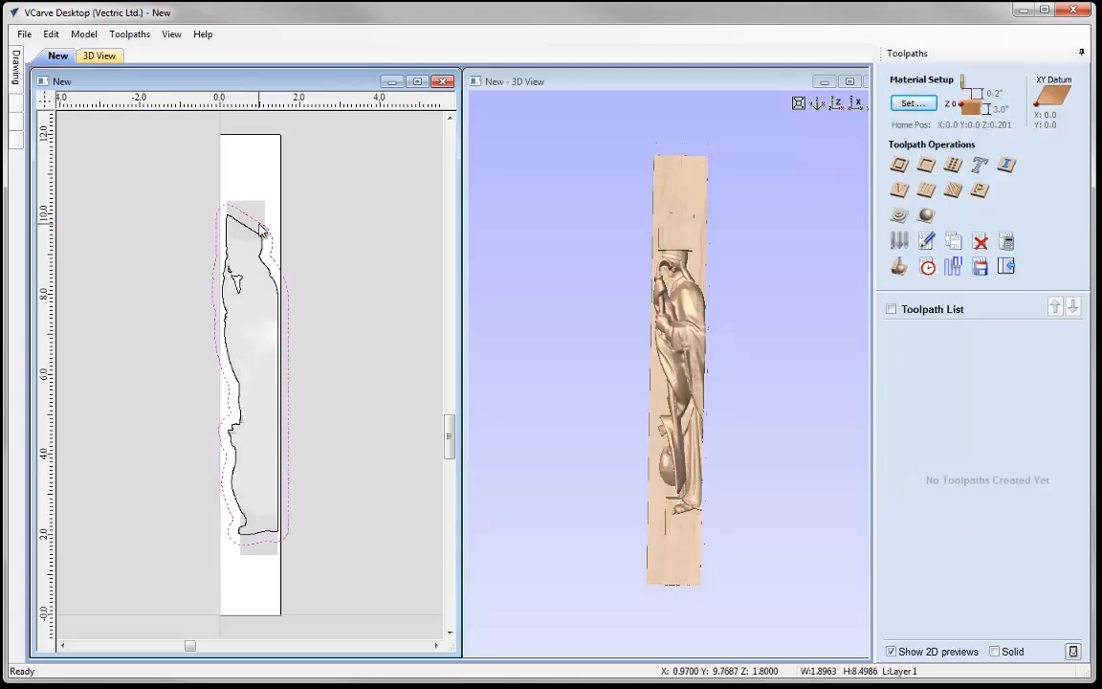
{"action": "left_click", "coordinate": [899, 215]}
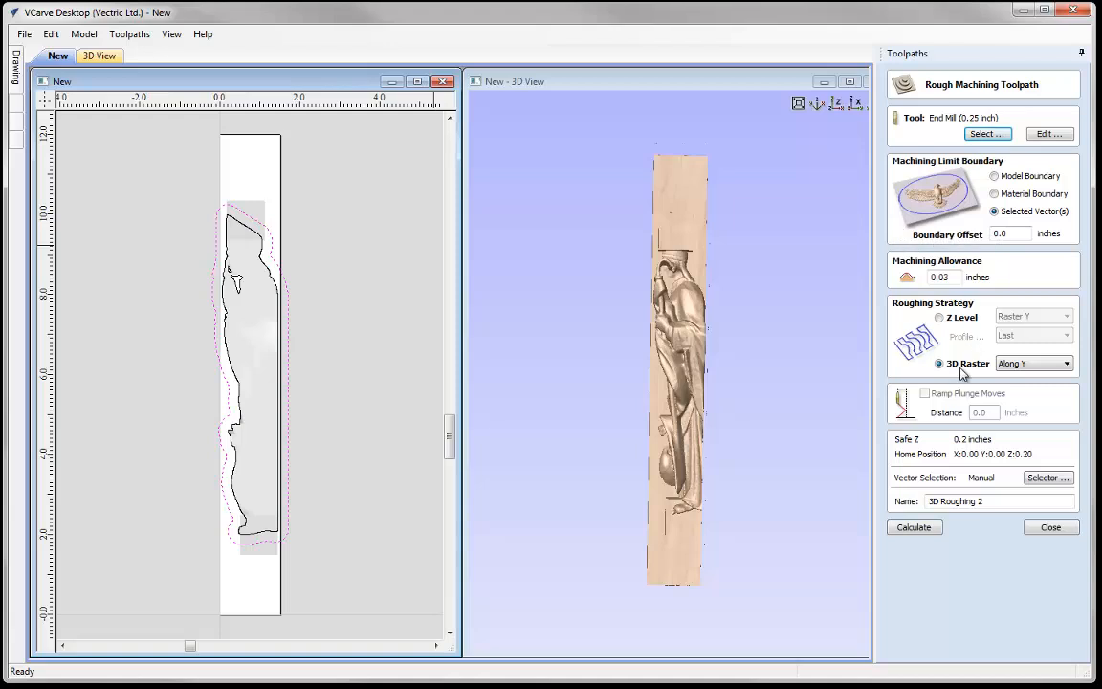
{"action": "left_click", "coordinate": [922, 532]}
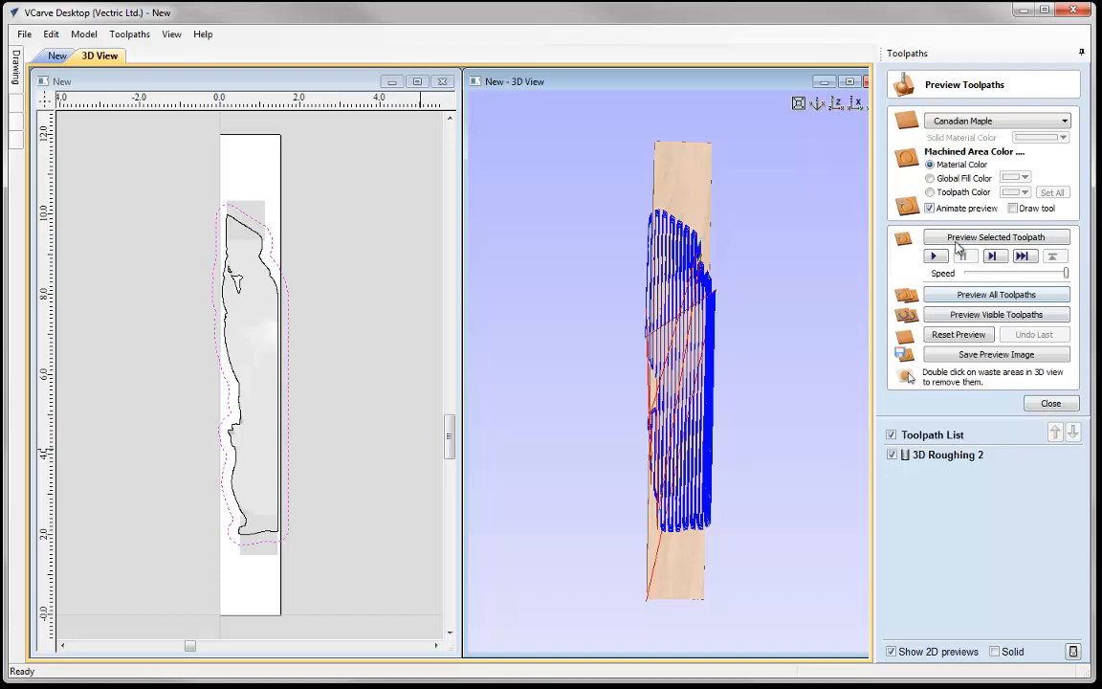
{"action": "left_click", "coordinate": [957, 238]}
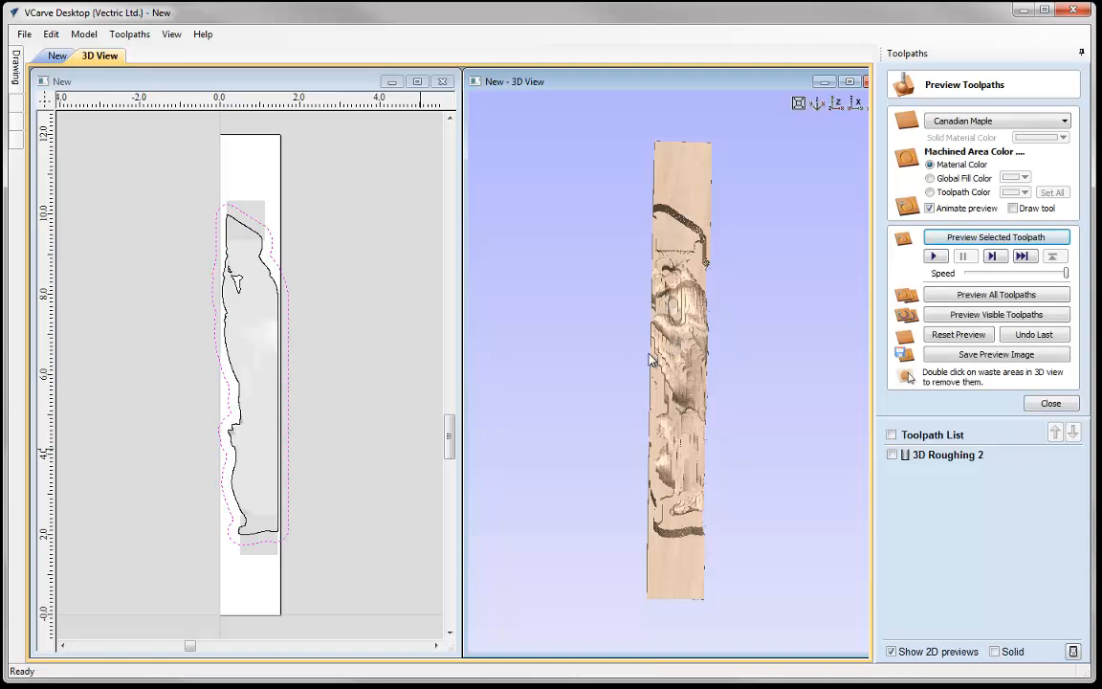
{"action": "left_click", "coordinate": [1041, 404]}
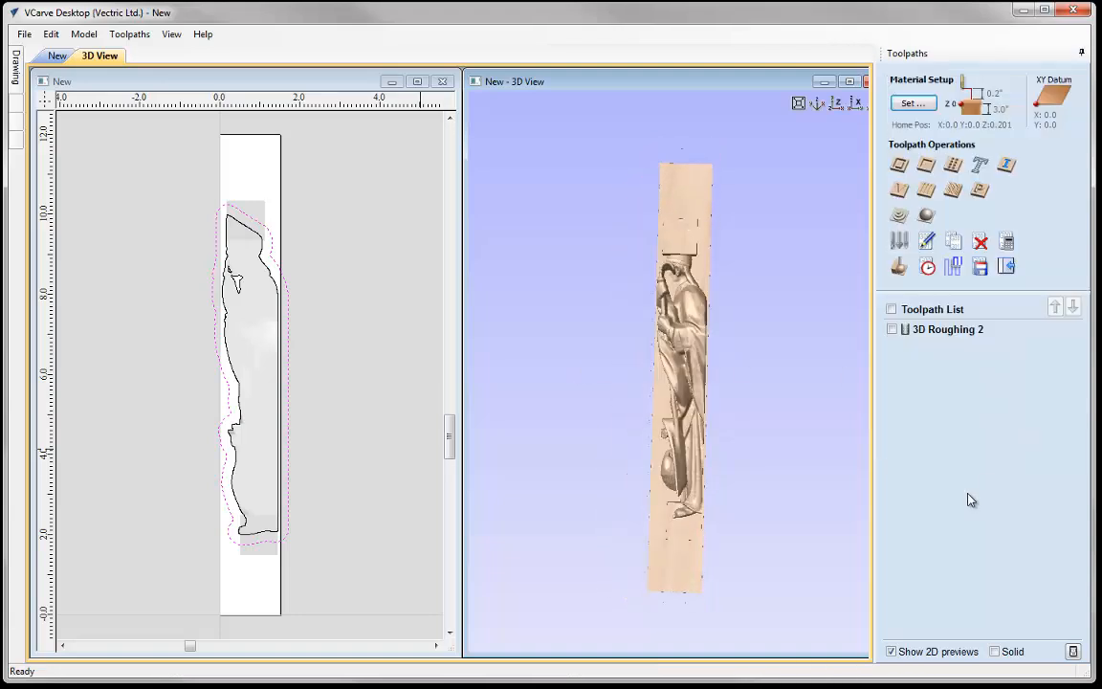
Calculate and preview a raster finish machining toolpath at 90 degrees, limited to the figure's inner outline.
{"action": "left_click", "coordinate": [253, 235]}
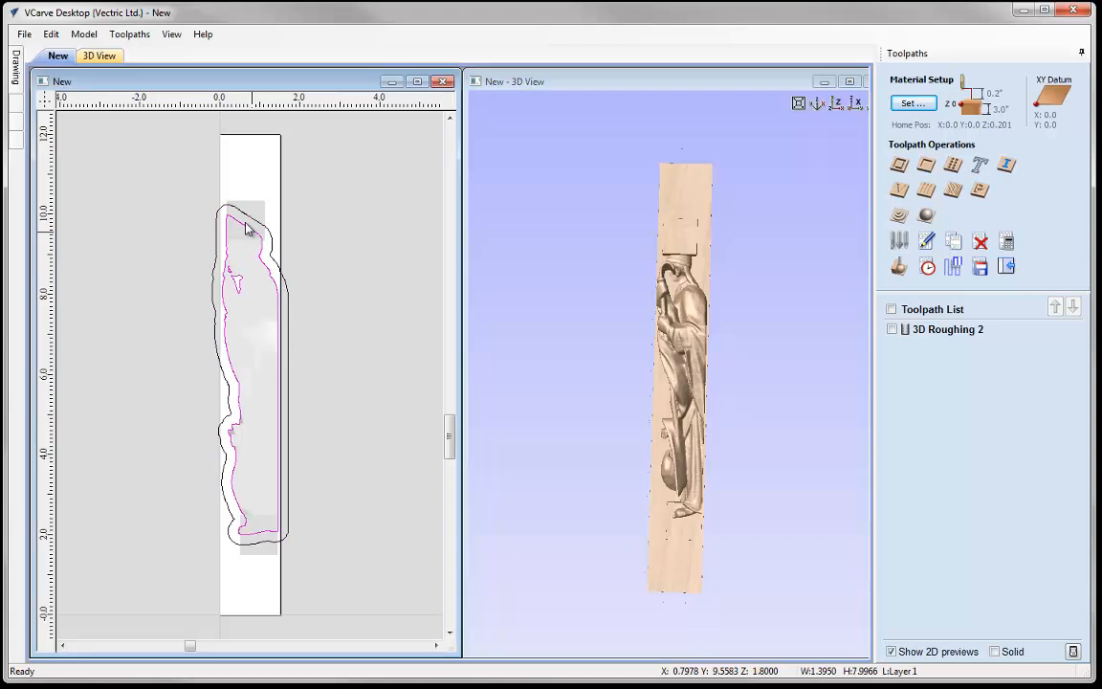
{"action": "left_click", "coordinate": [926, 217]}
{"action": "double_click", "coordinate": [982, 351]}
{"action": "type", "text": "90"}
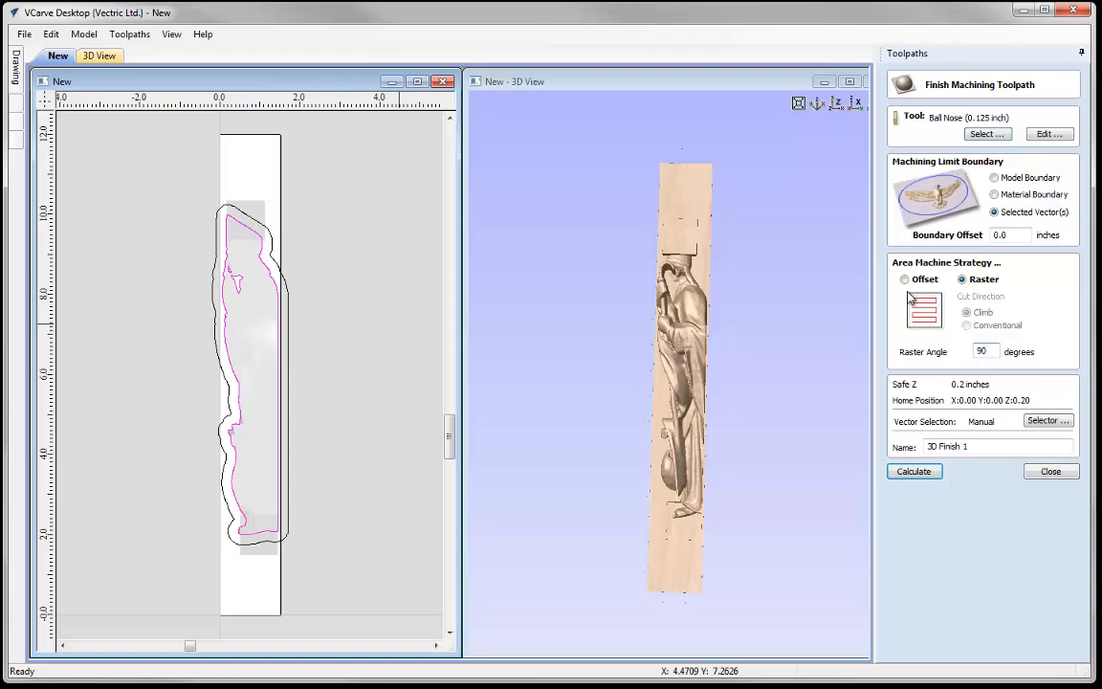
{"action": "left_click", "coordinate": [932, 470]}
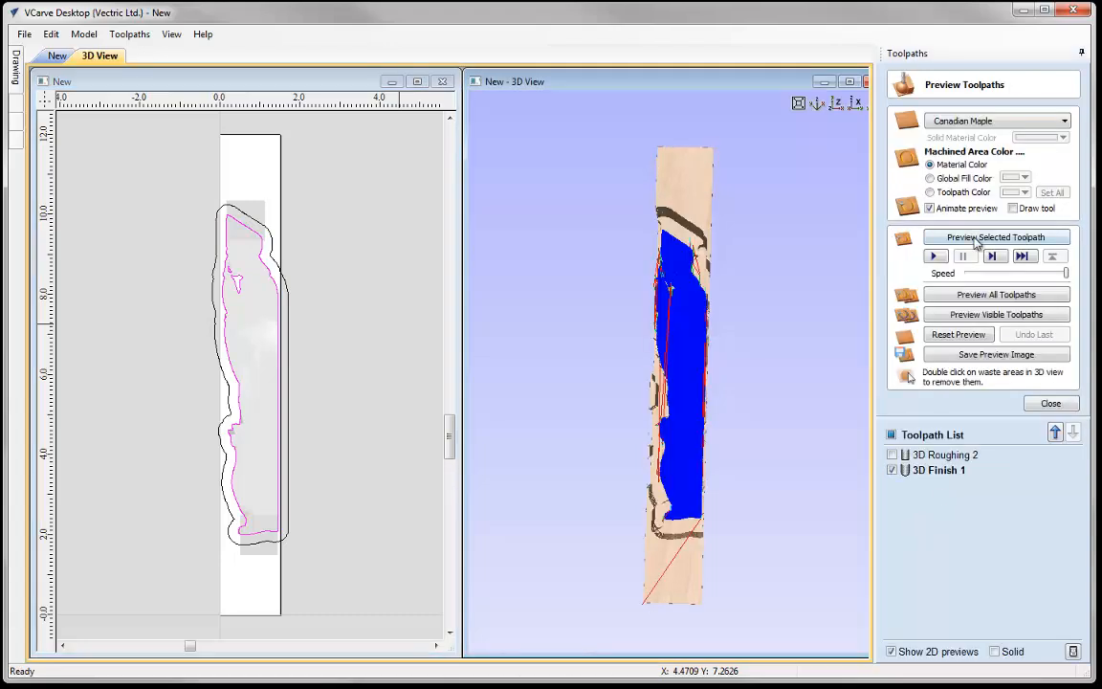
{"action": "left_click", "coordinate": [976, 238]}
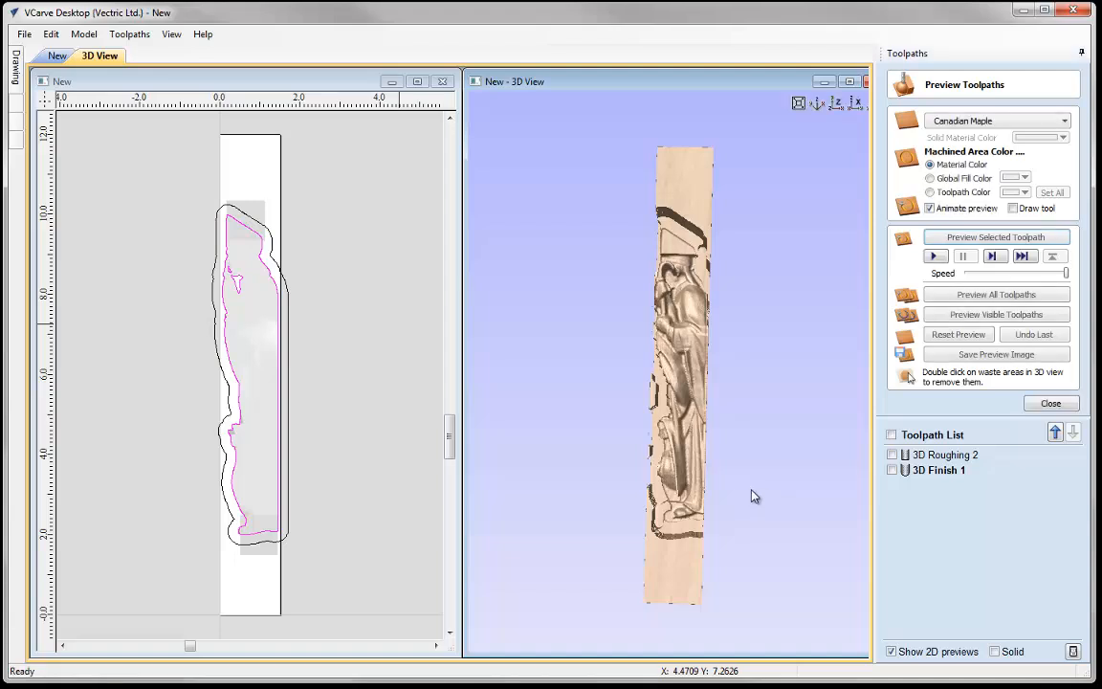
Close the toolpath preview and save the project as StHughRight.crv in the StHugh_FILES folder.
{"action": "left_click_drag", "start_coordinate": [613, 397], "coordinate": [710, 400]}
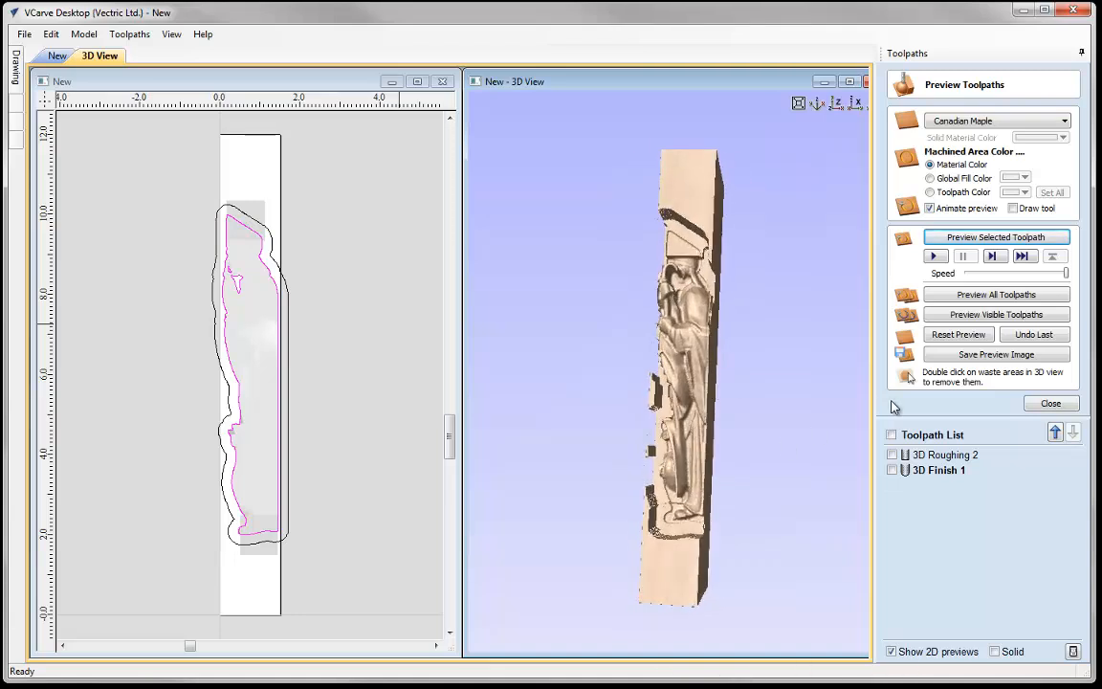
{"action": "left_click", "coordinate": [1051, 404]}
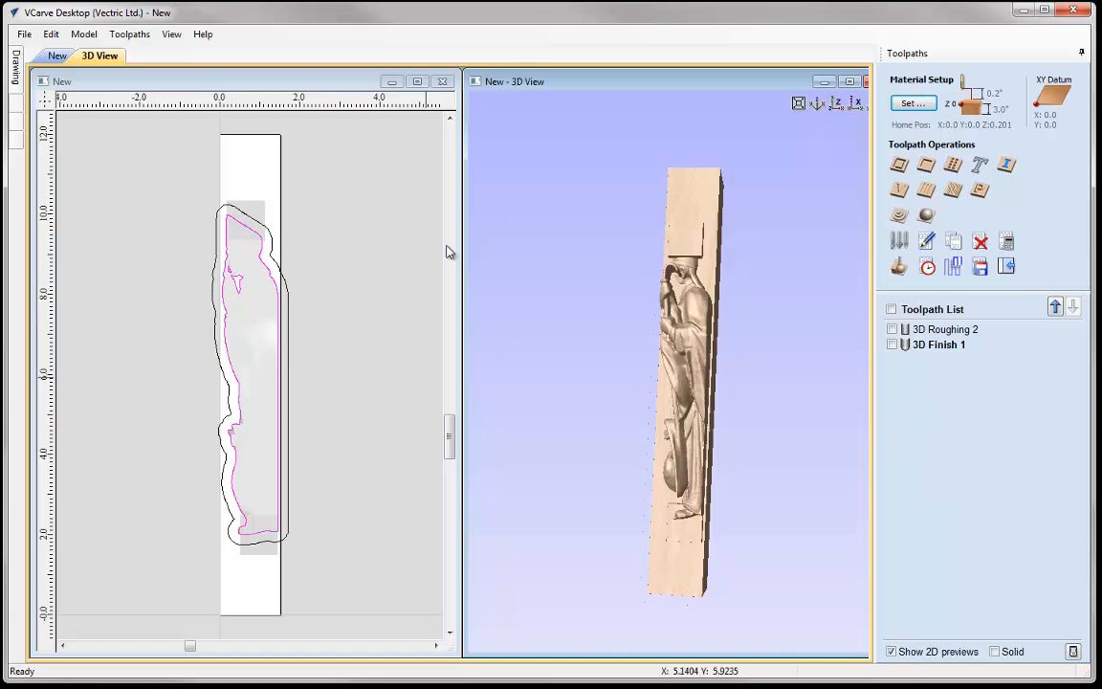
{"action": "left_click", "coordinate": [23, 34]}
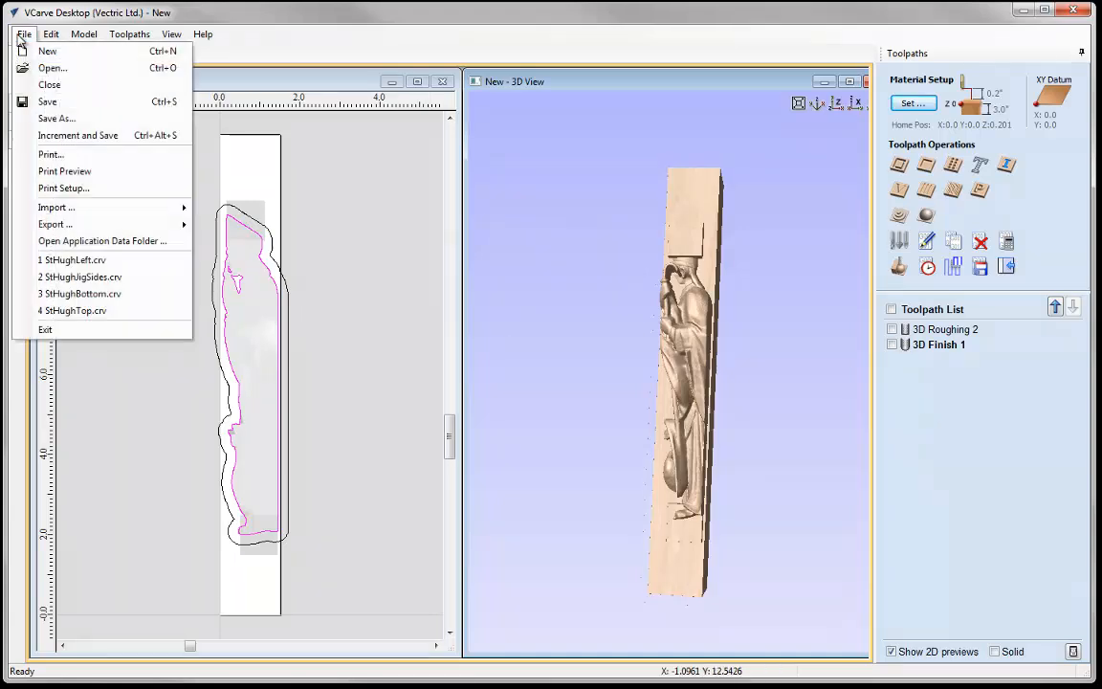
{"action": "left_click", "coordinate": [65, 118]}
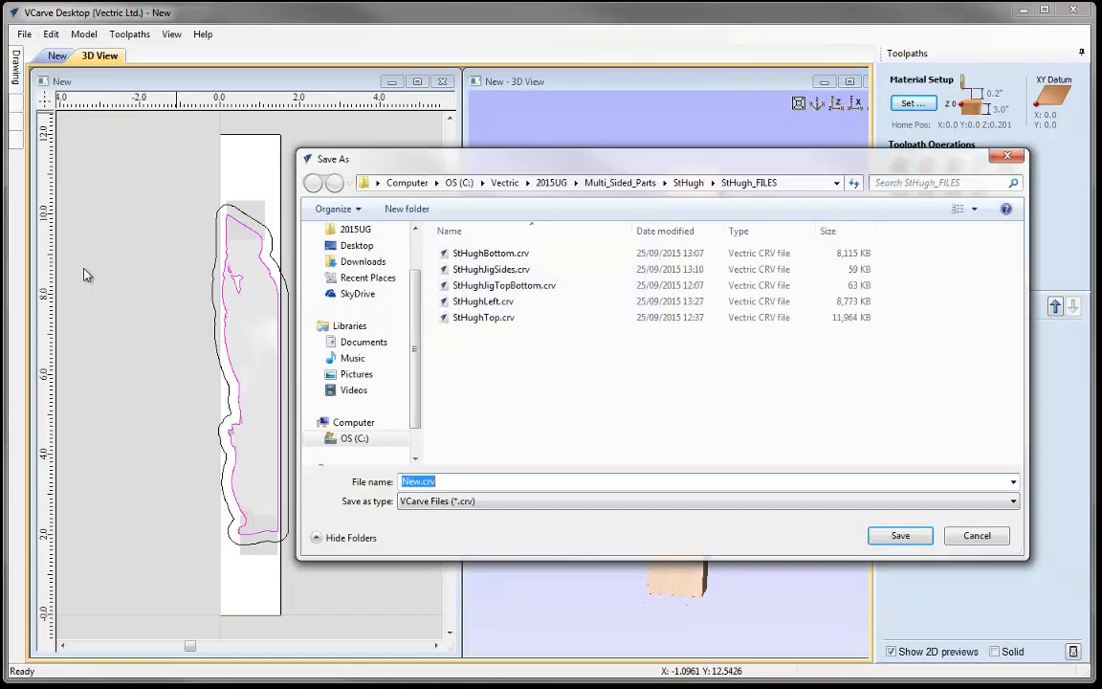
{"action": "left_click", "coordinate": [483, 301]}
{"action": "left_click", "coordinate": [436, 482]}
{"action": "left_click", "coordinate": [435, 482]}
{"action": "left_click_drag", "start_coordinate": [434, 481], "coordinate": [448, 483]}
{"action": "type", "text": "Righ"}
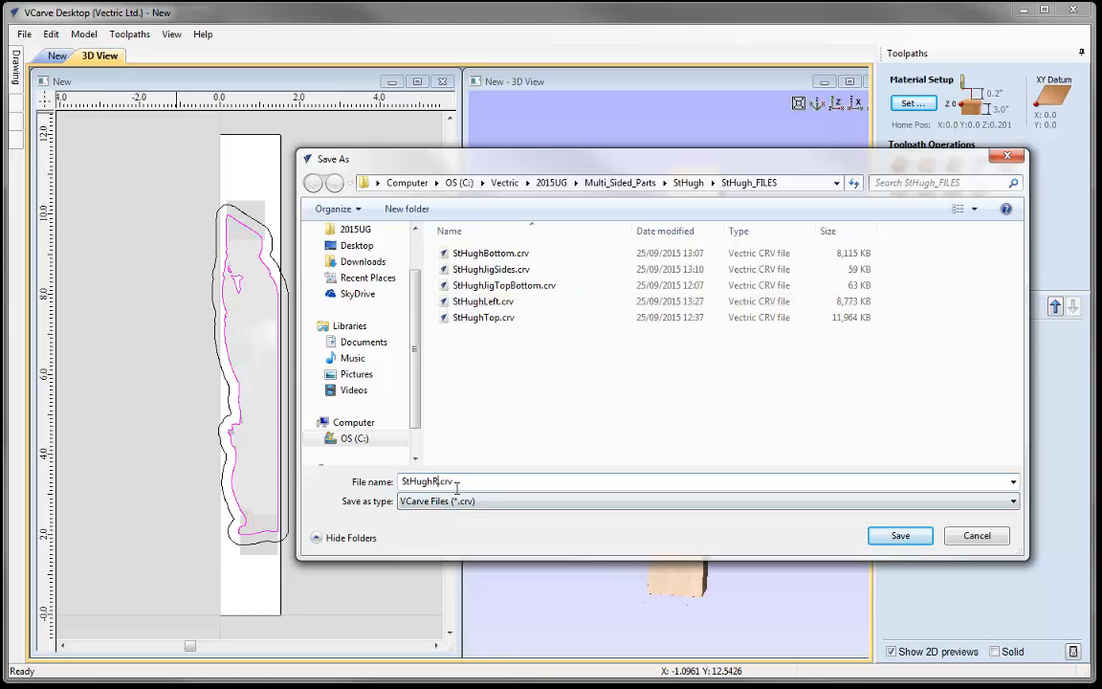
{"action": "type", "text": "t"}
{"action": "left_click", "coordinate": [900, 536]}
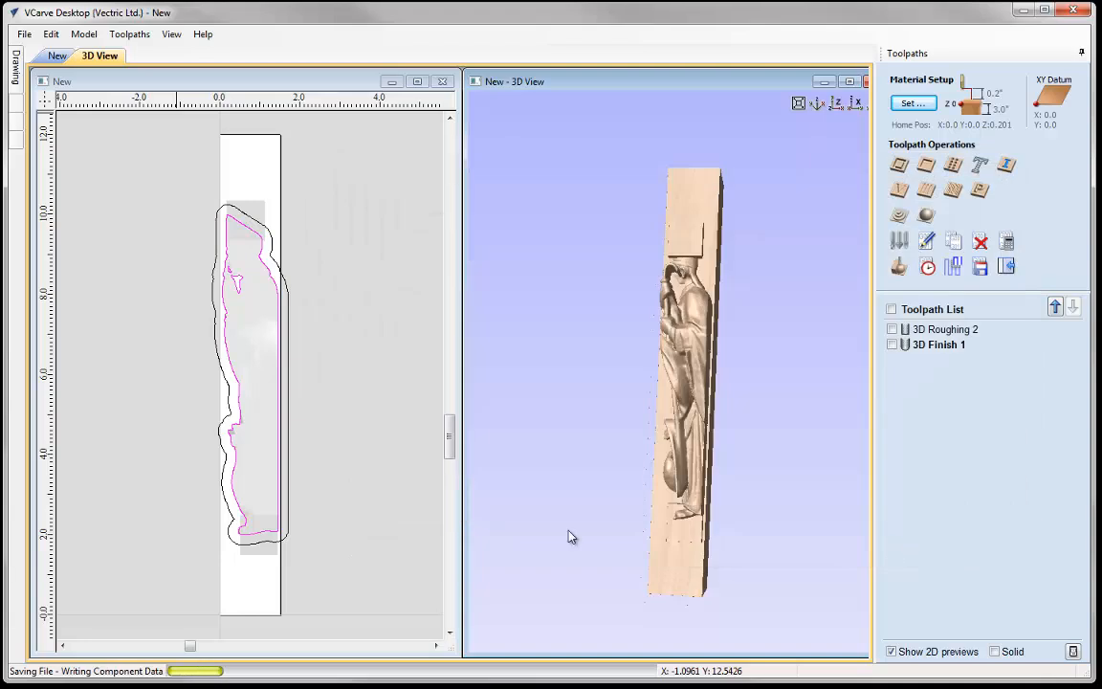